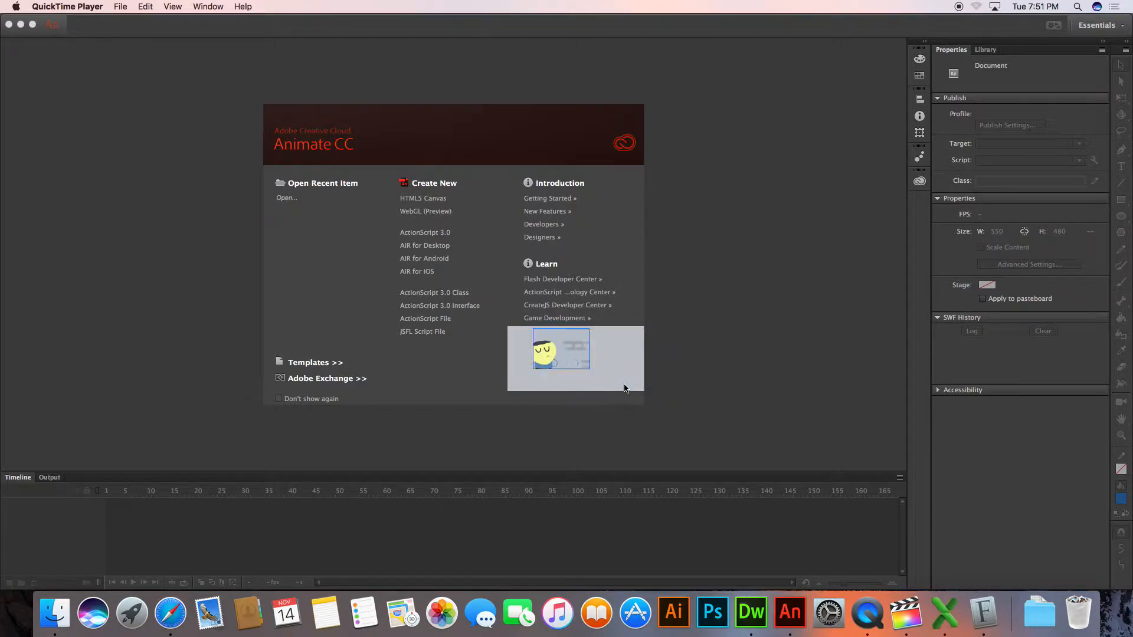
# Create a new HTML5 Canvas document
pyautogui.click(440, 203)
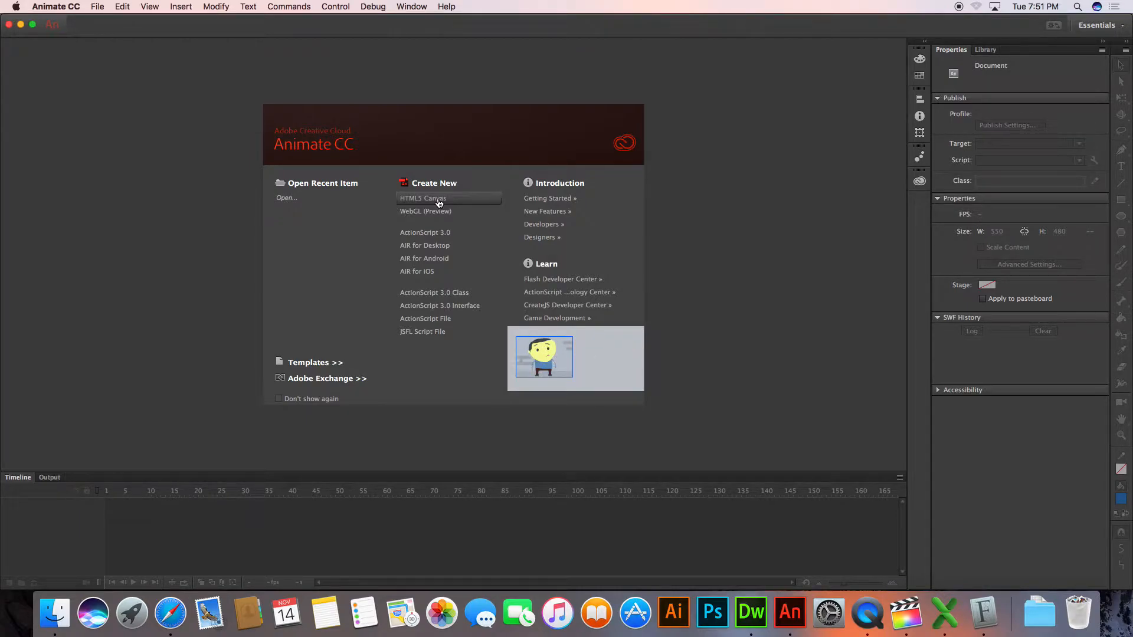
pyautogui.click(431, 198)
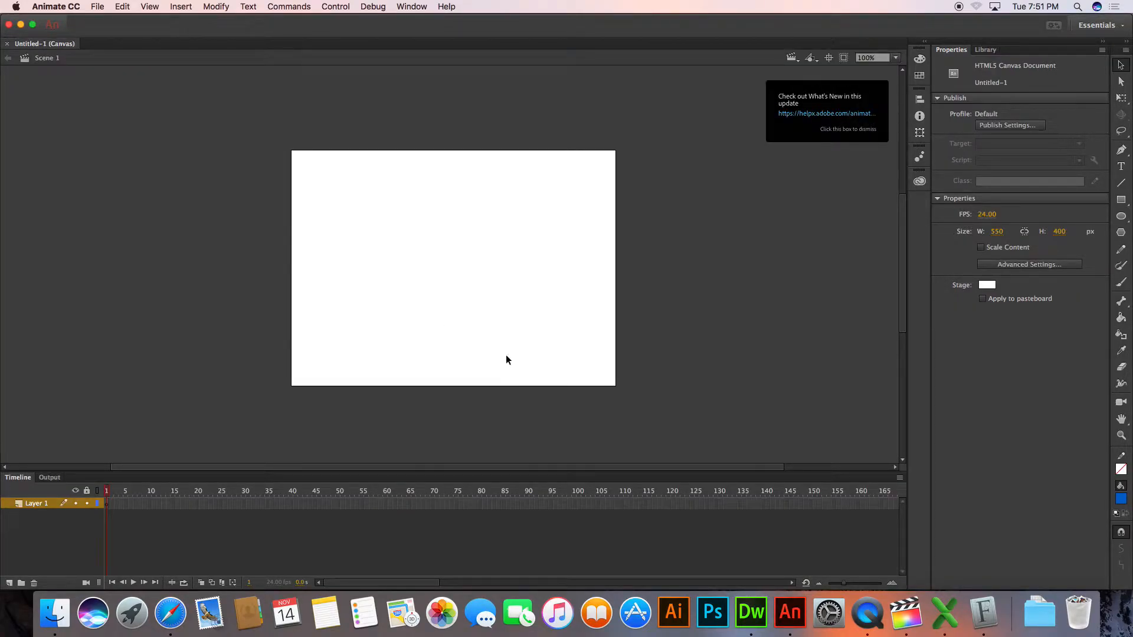
# Make the timeline area taller and show the rulers around the stage
pyautogui.moveTo(517, 472); pyautogui.dragTo(519, 438)
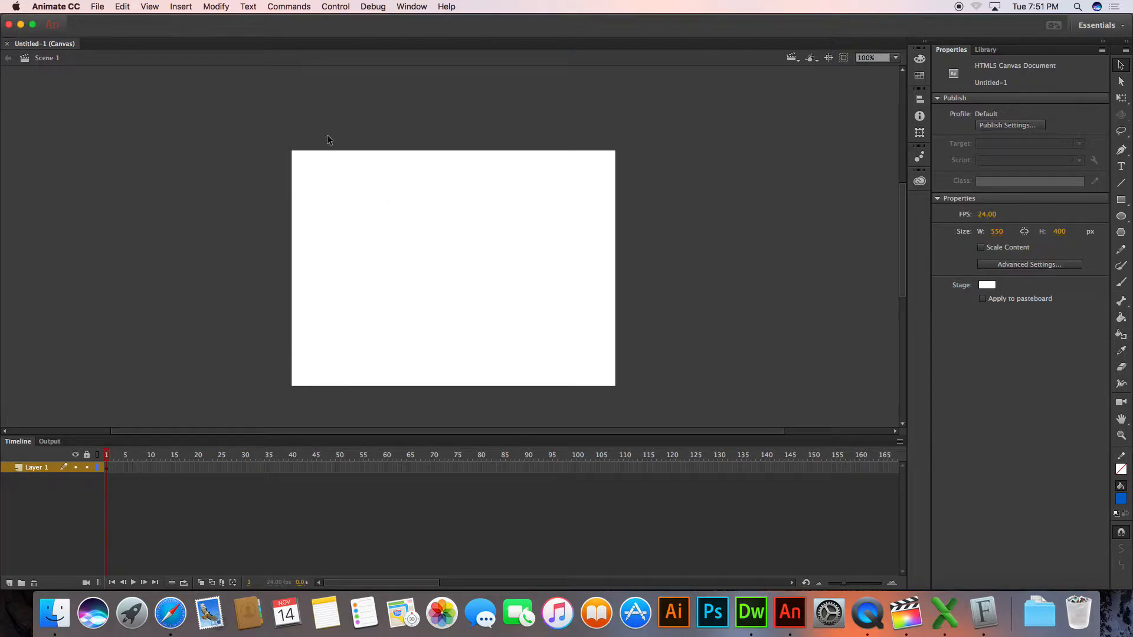
pyautogui.click(147, 6)
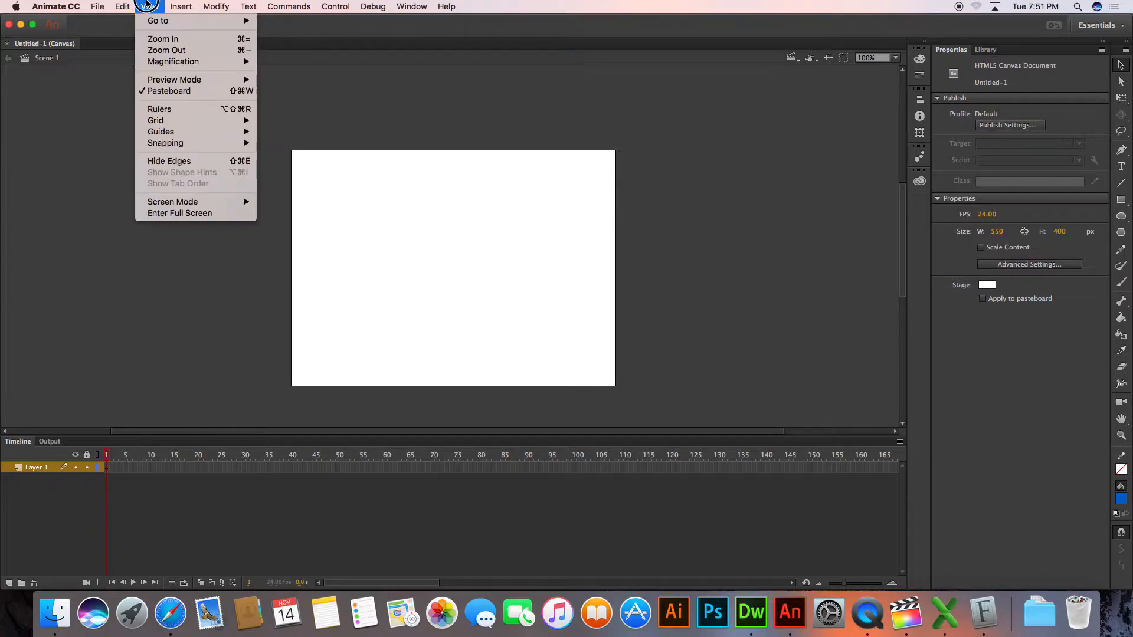
pyautogui.click(171, 108)
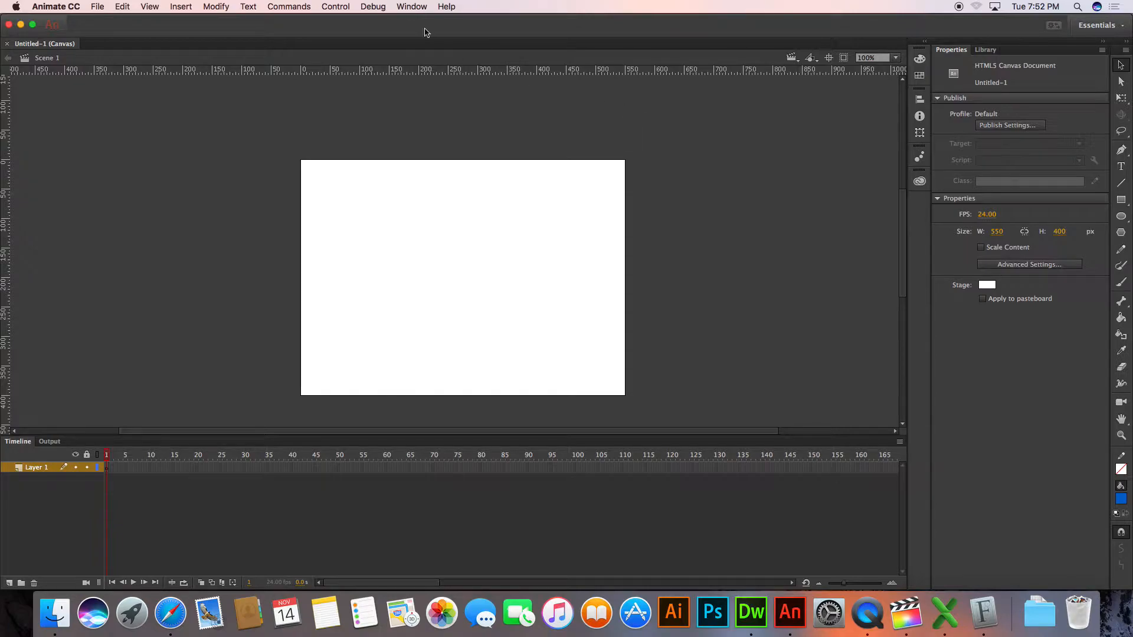
# Check the document settings for units, stage size and frame rate, and accept them
pyautogui.click(304, 4)
pyautogui.click(236, 21)
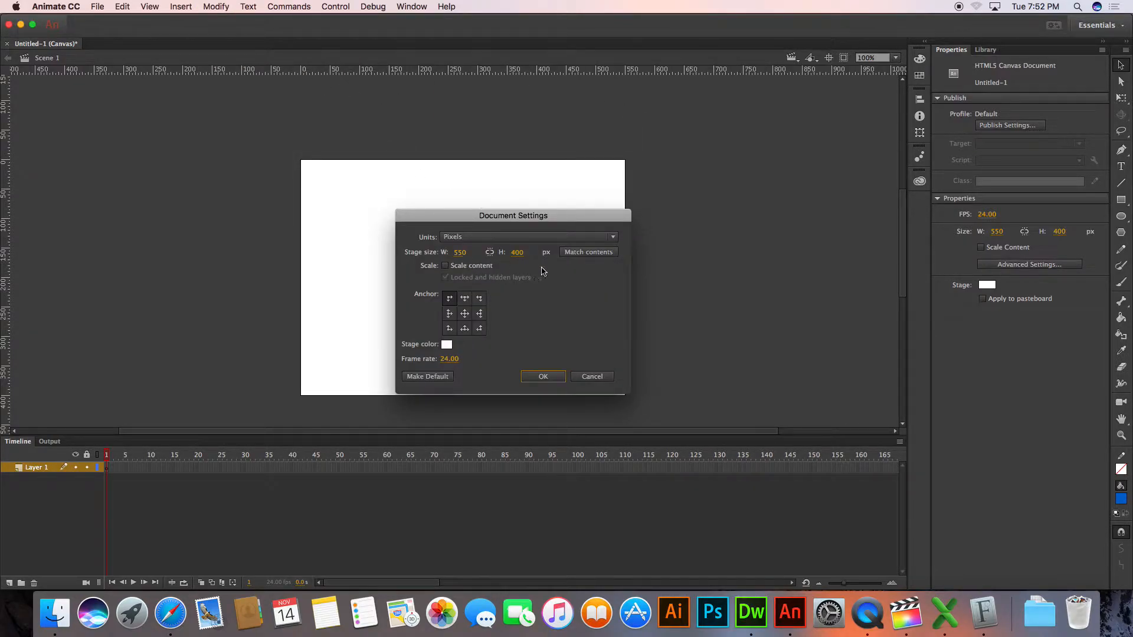
pyautogui.click(539, 377)
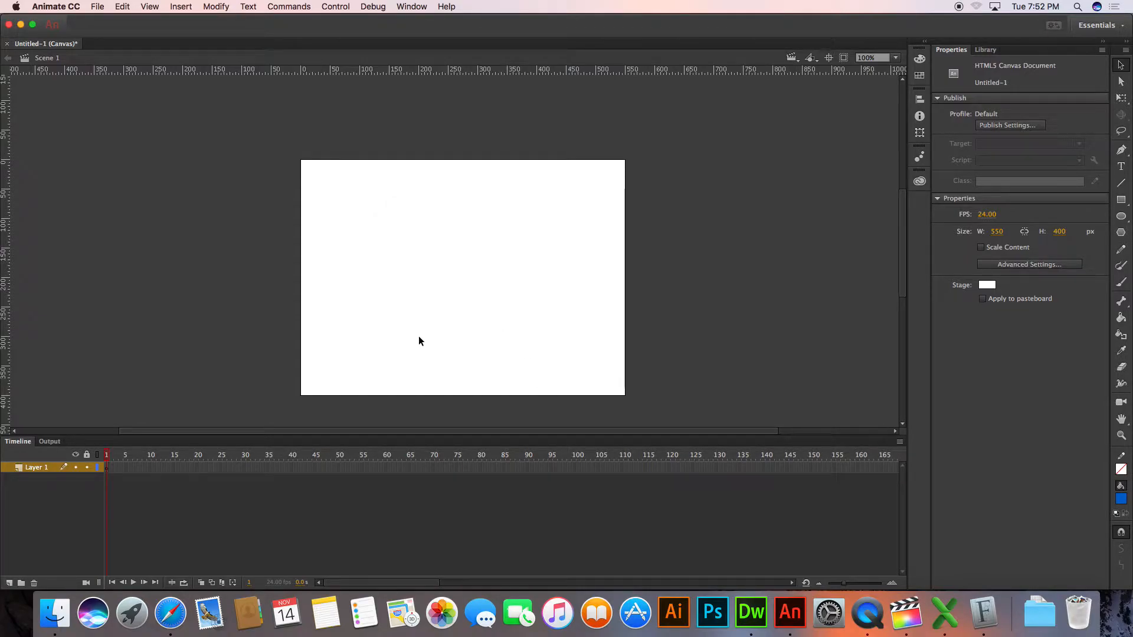
# Make the timeline area slightly taller and shift the stage upward in the view
pyautogui.moveTo(444, 437); pyautogui.dragTo(445, 431)
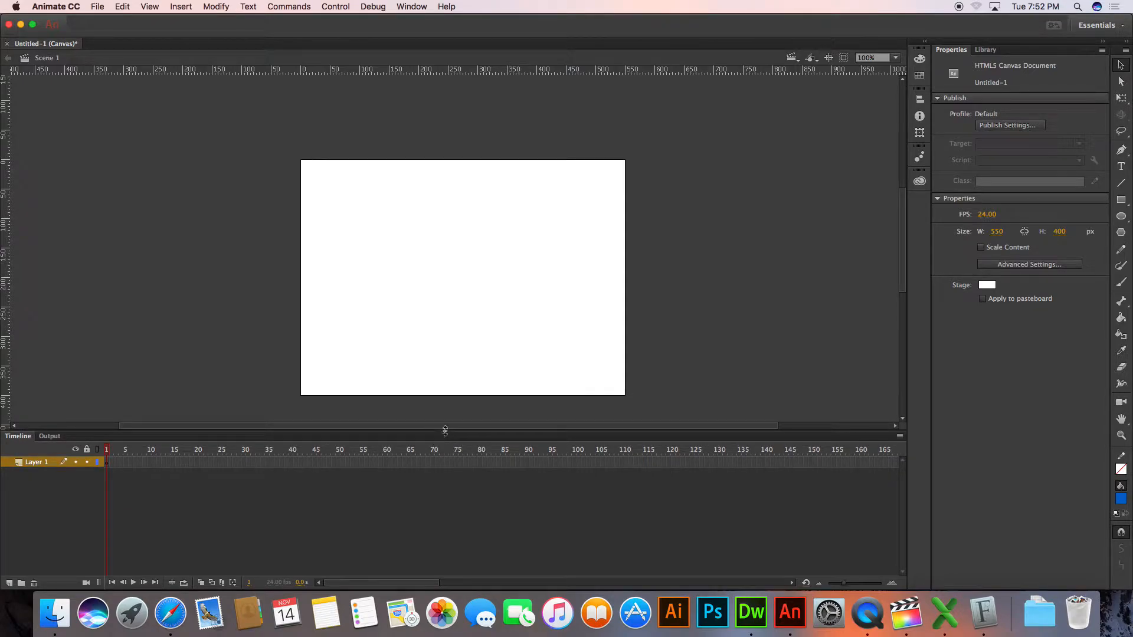
pyautogui.moveTo(671, 313); pyautogui.dragTo(668, 289)
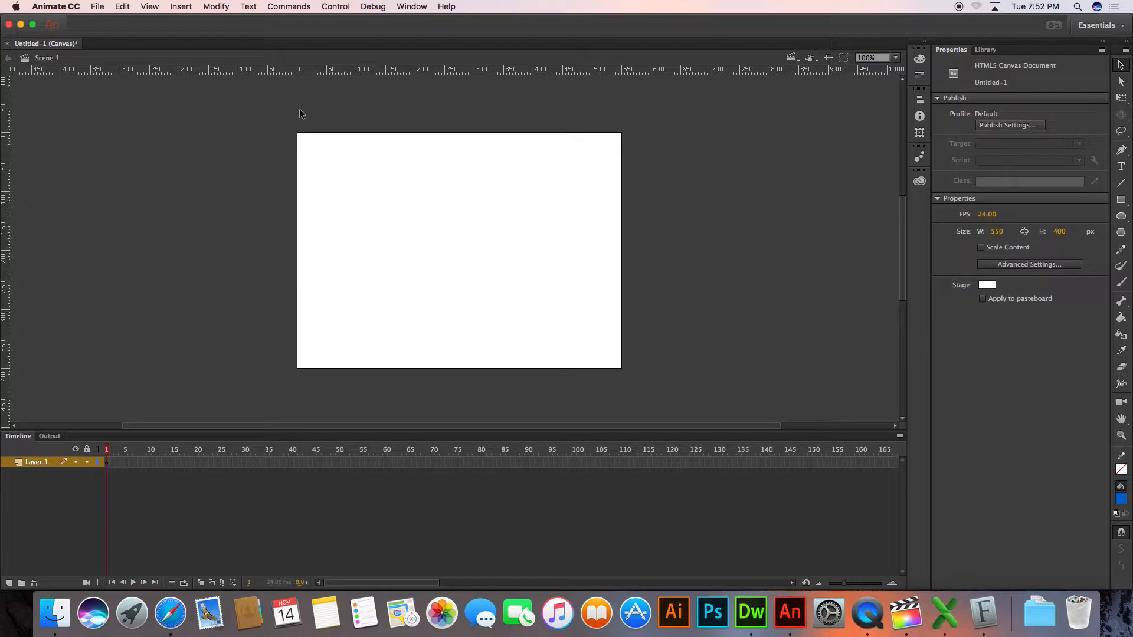
# Review the stage size, scaling, anchor, stage color and frame rate in the document settings, and cancel
pyautogui.click(217, 6)
pyautogui.click(224, 20)
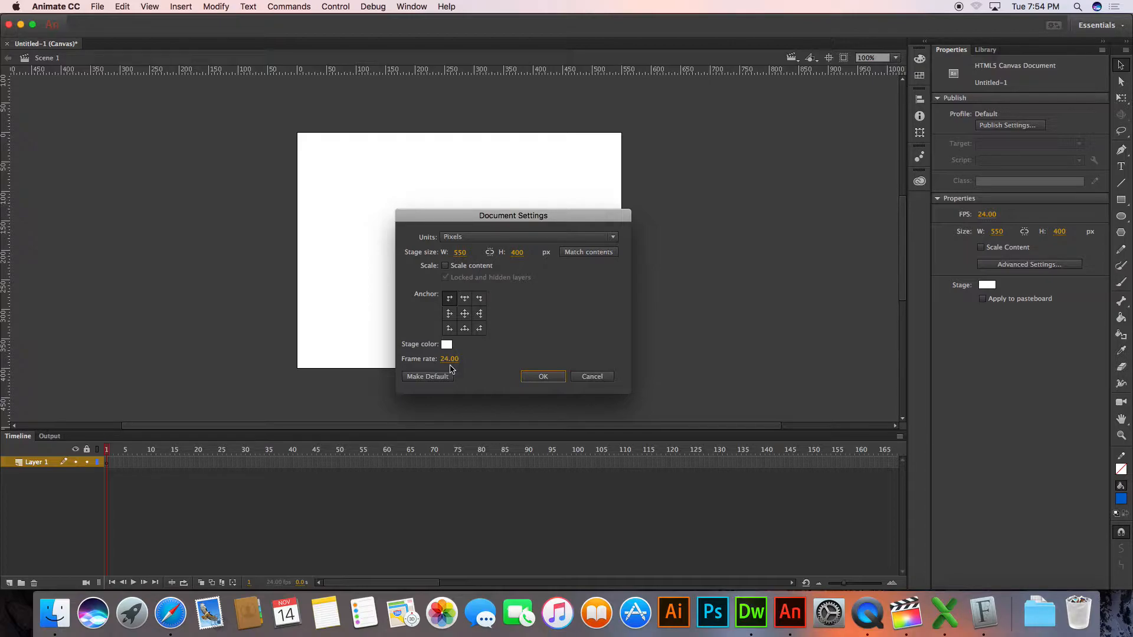
pyautogui.click(592, 376)
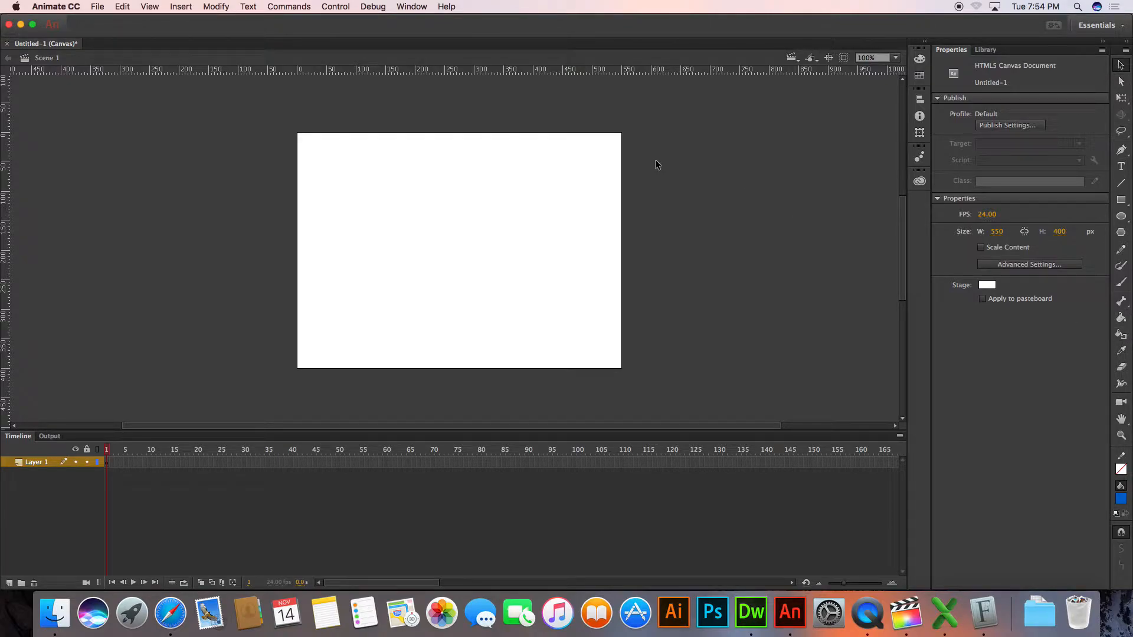
# Switch the interface to the Classic workspace
pyautogui.click(407, 6)
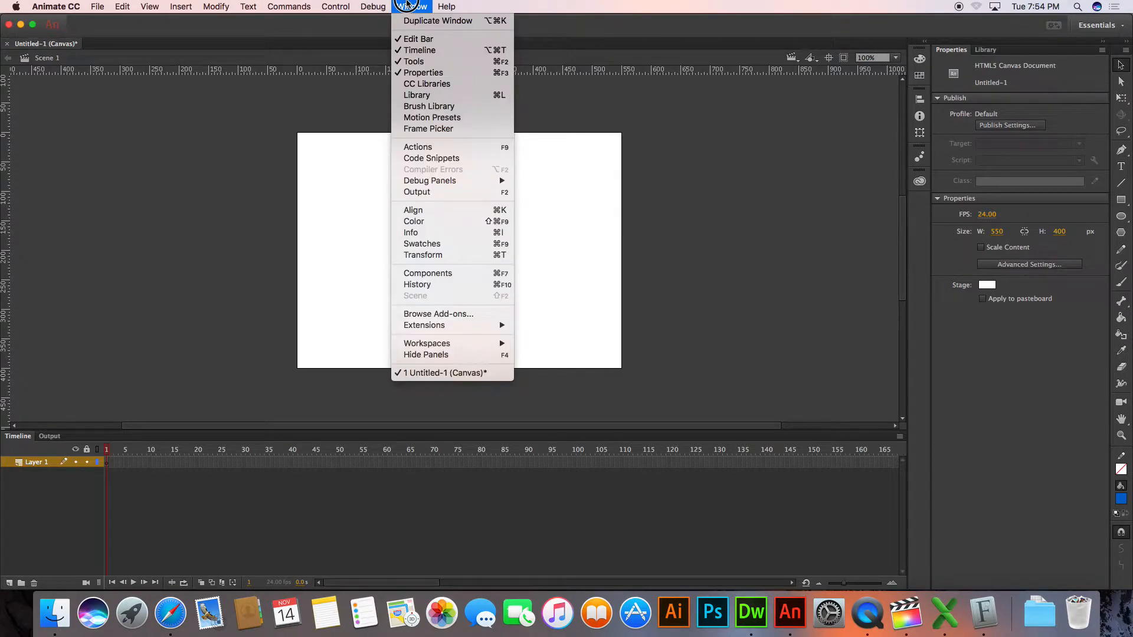
pyautogui.moveTo(495, 342)
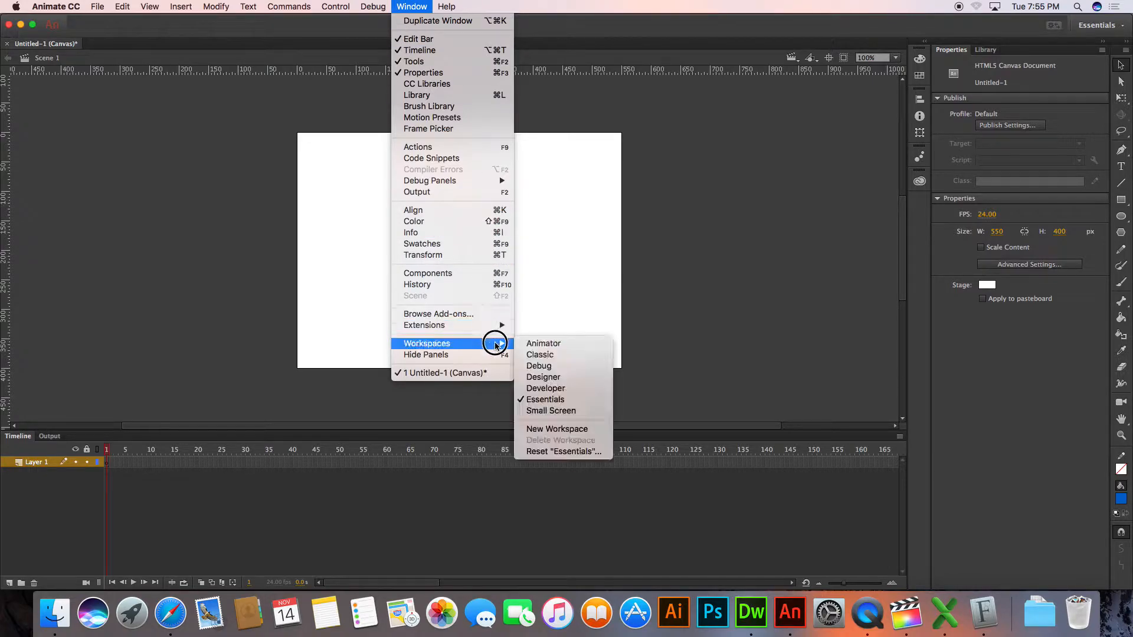
pyautogui.click(566, 355)
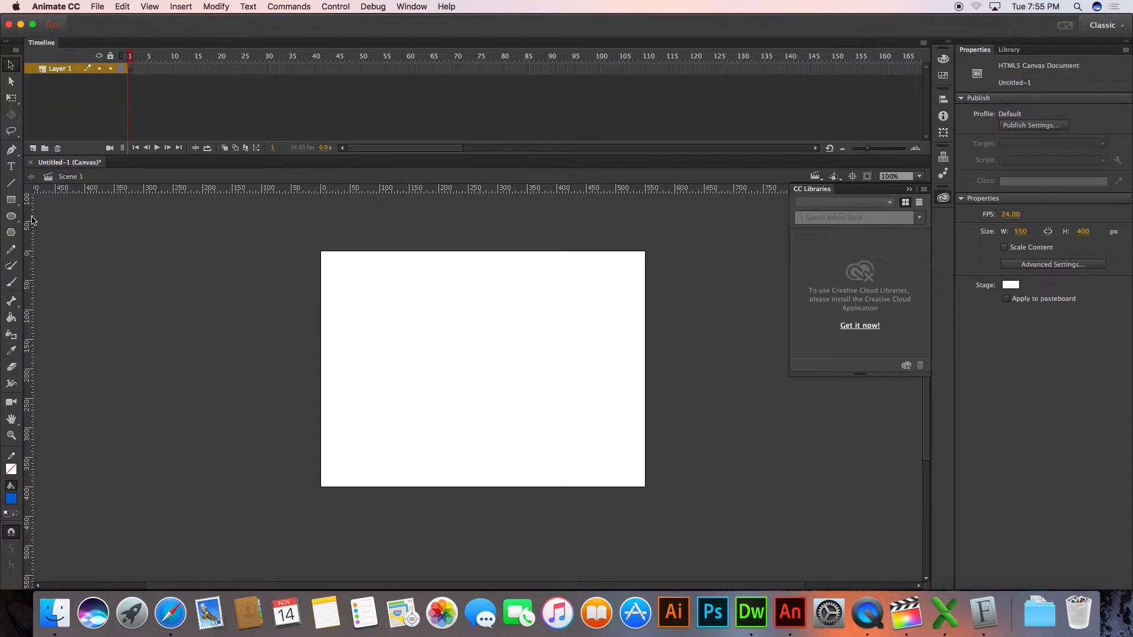
pyautogui.click(371, 7)
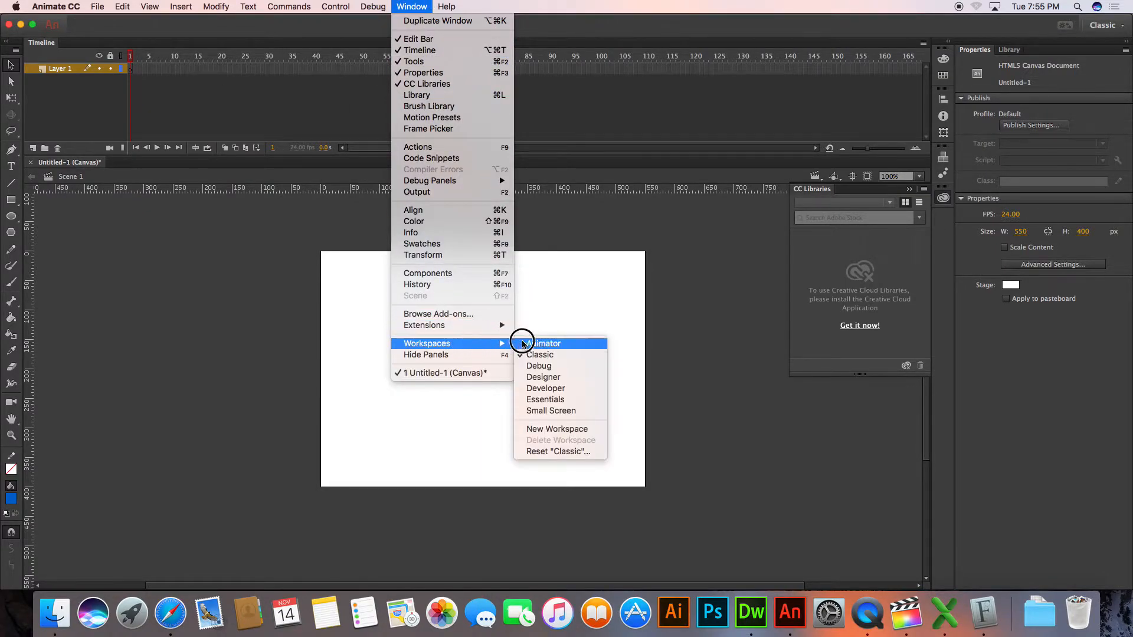
pyautogui.click(125, 242)
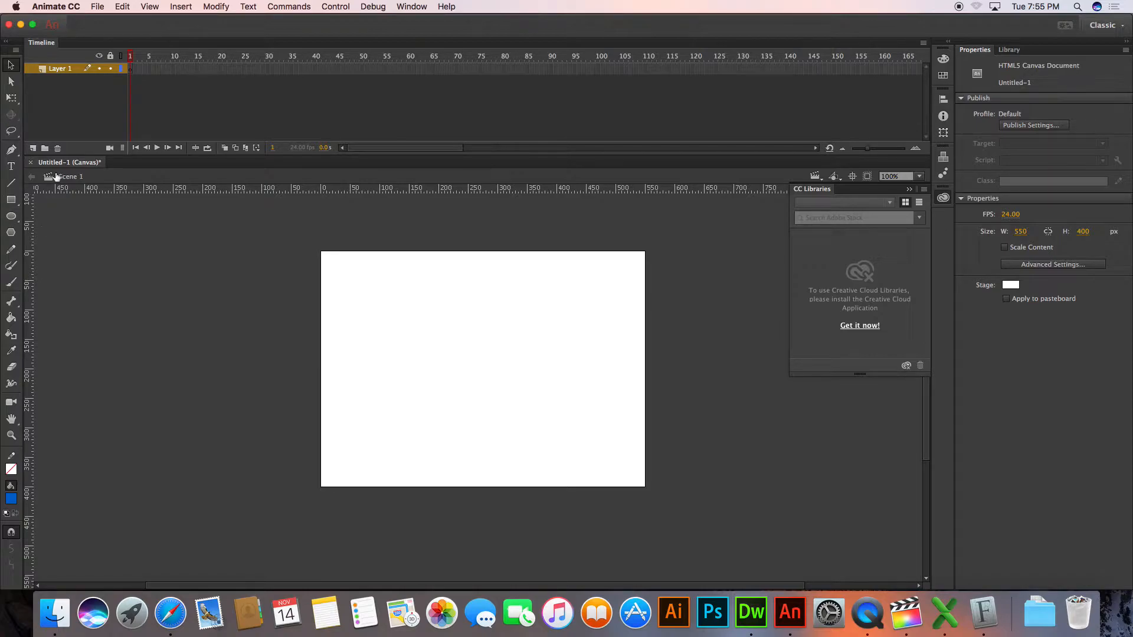
# Choose the Oval tool with a dark red fill and a black stroke
pyautogui.click(11, 217)
pyautogui.moveTo(12, 217); pyautogui.dragTo(45, 222)
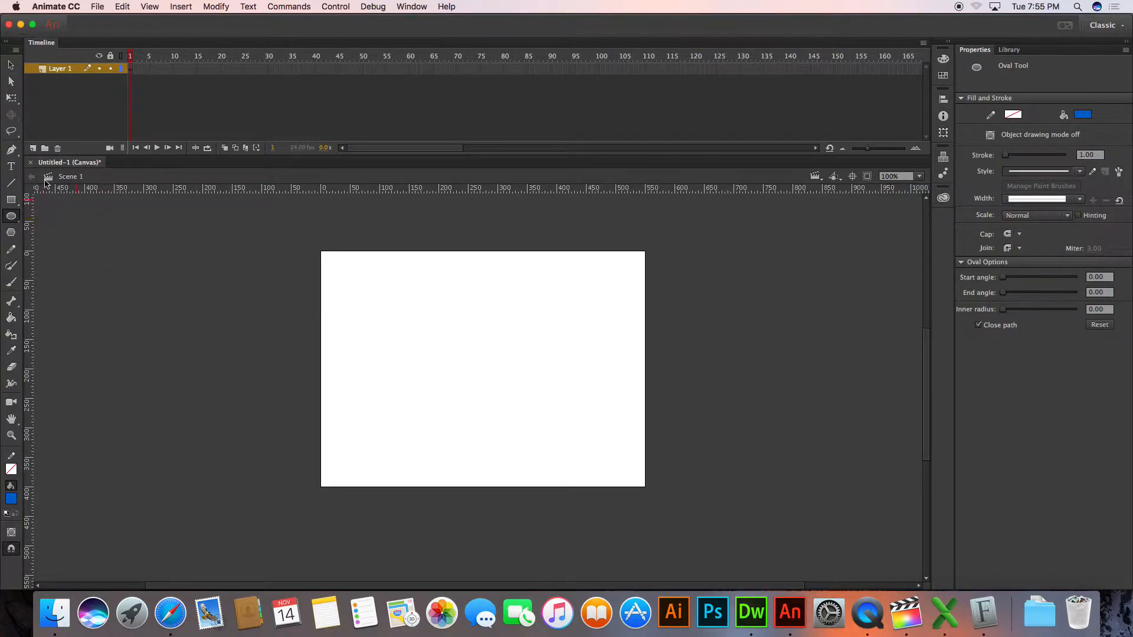
pyautogui.click(13, 501)
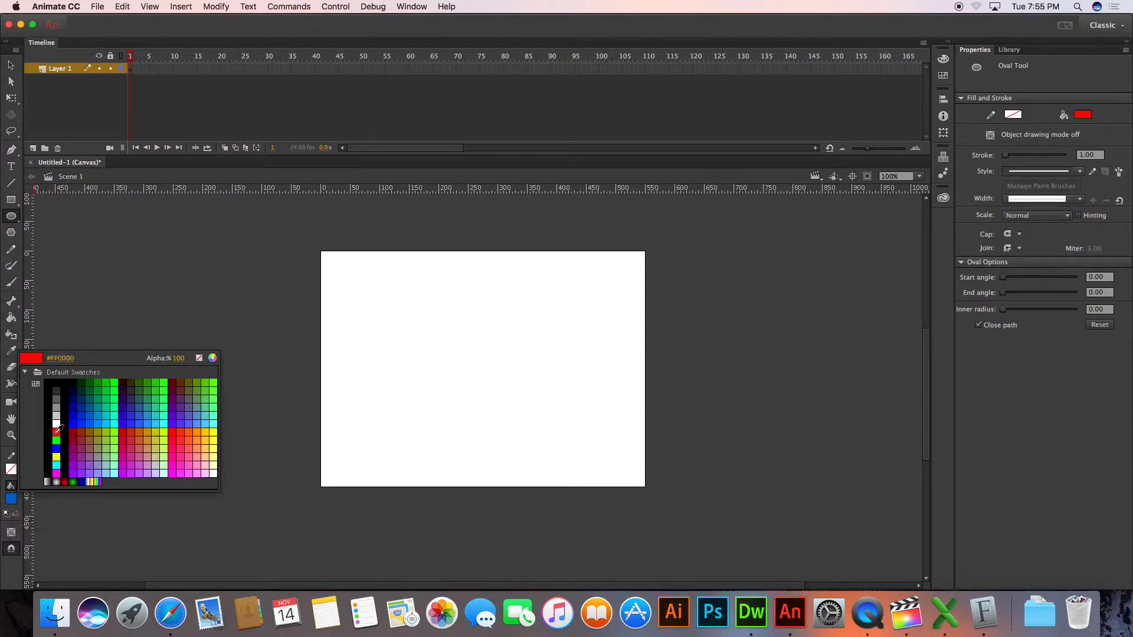
pyautogui.click(123, 432)
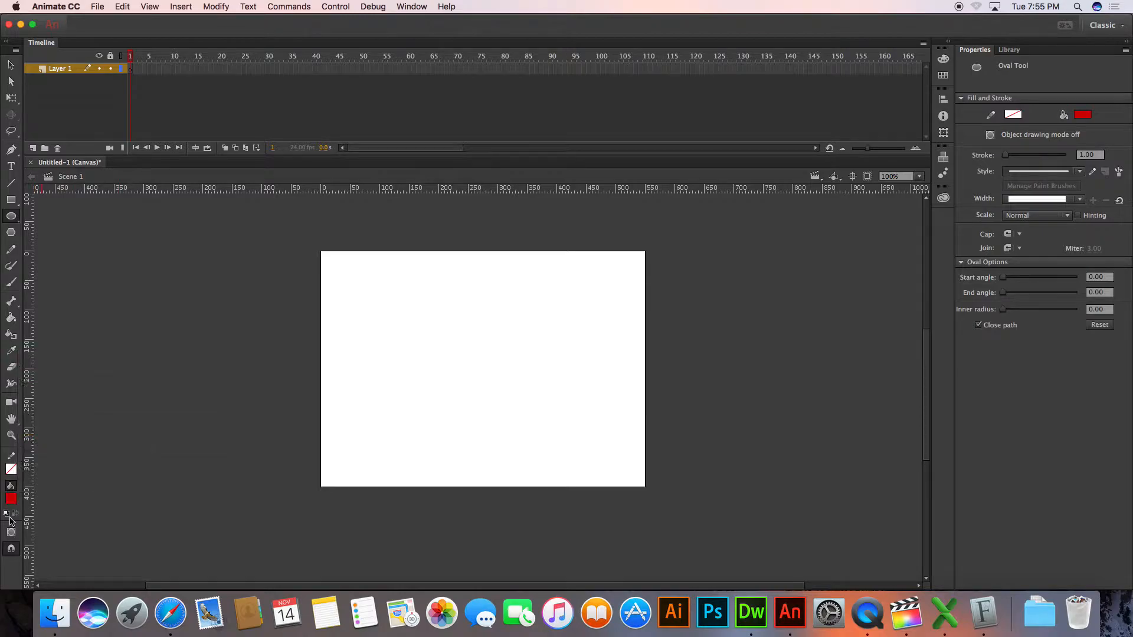
pyautogui.click(10, 470)
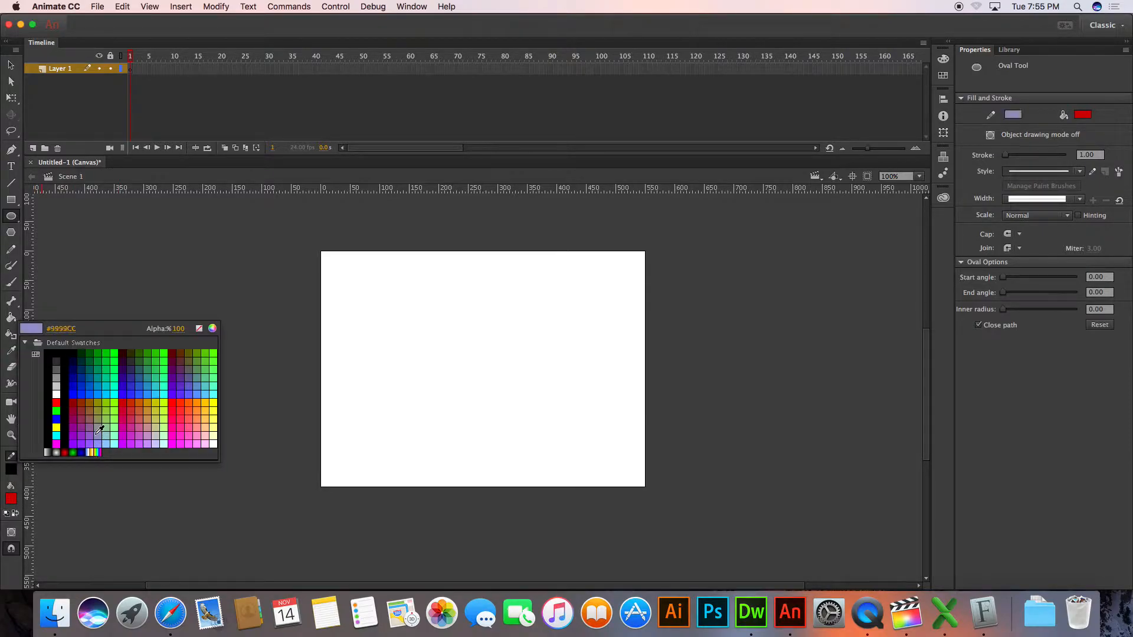
pyautogui.click(66, 417)
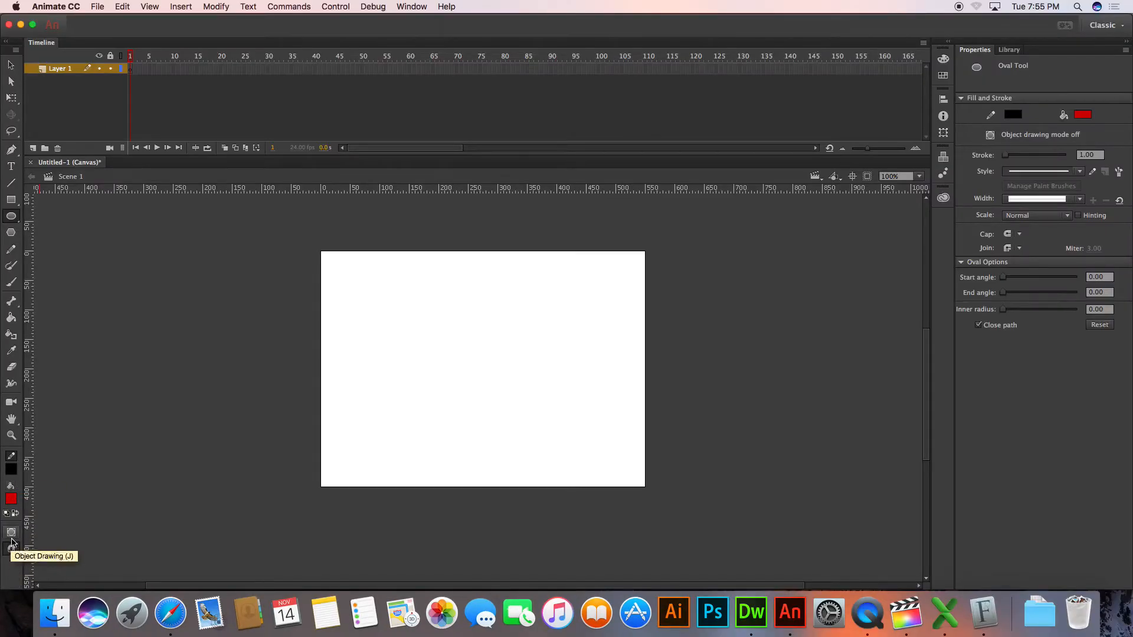
# Draw a circle about 103 px wide near the stage's upper-left corner, with object drawing mode on and object snapping off
pyautogui.click(11, 534)
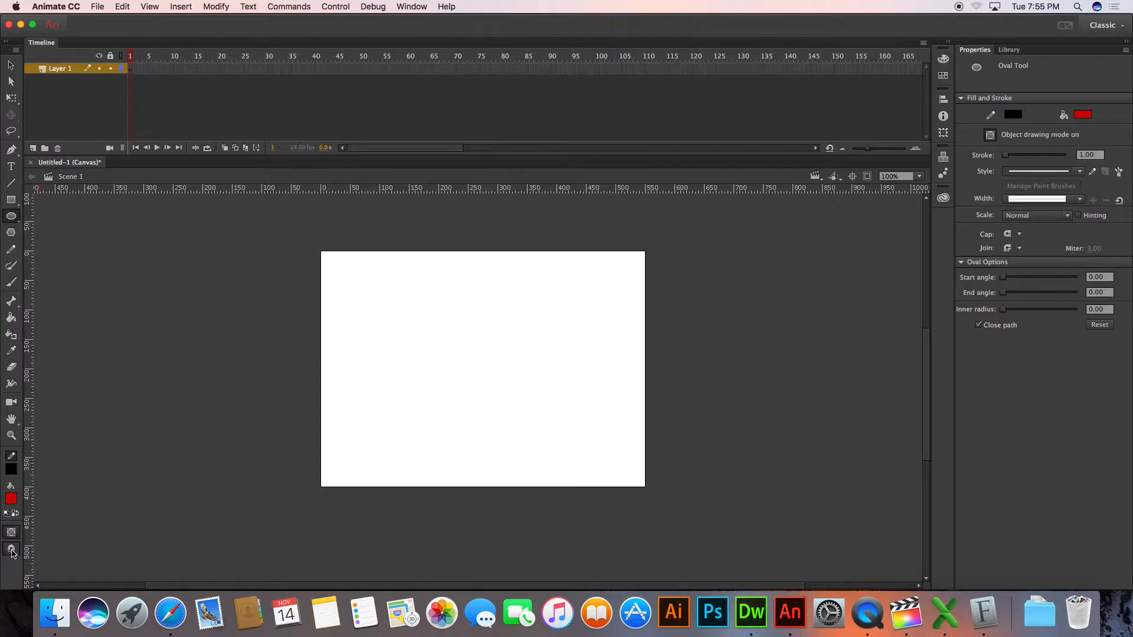
pyautogui.click(13, 536)
pyautogui.moveTo(331, 266); pyautogui.dragTo(392, 328)
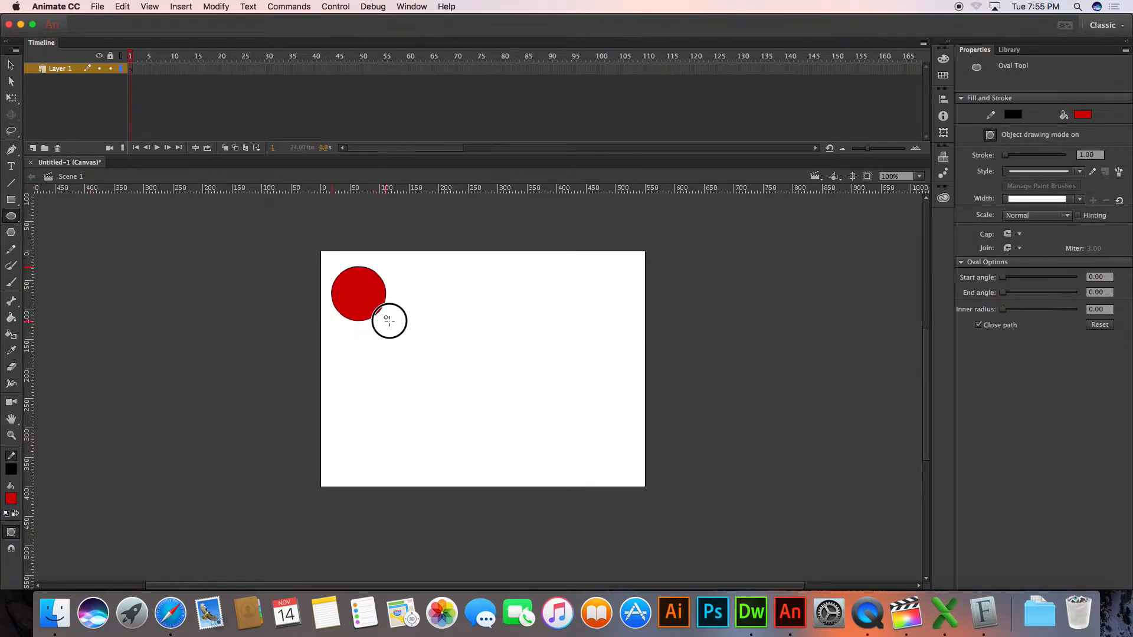
# Move the red circle off the stage onto the pasteboard, just beyond the stage's upper-left corner
pyautogui.click(10, 65)
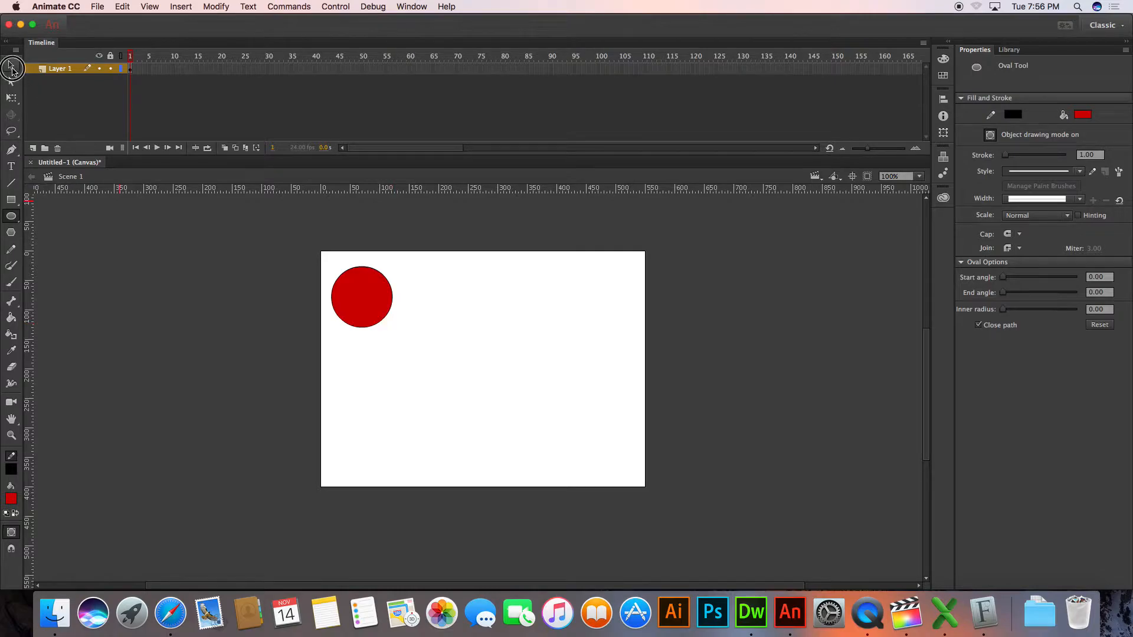
pyautogui.click(372, 317)
pyautogui.moveTo(372, 317); pyautogui.dragTo(346, 295)
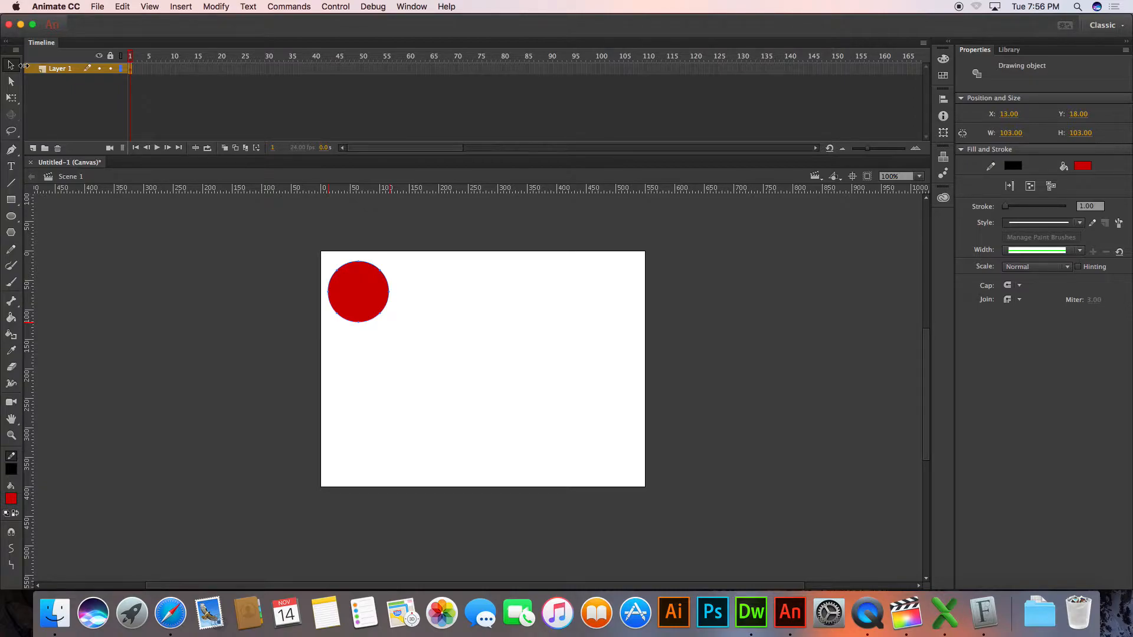
pyautogui.moveTo(357, 295); pyautogui.dragTo(284, 252)
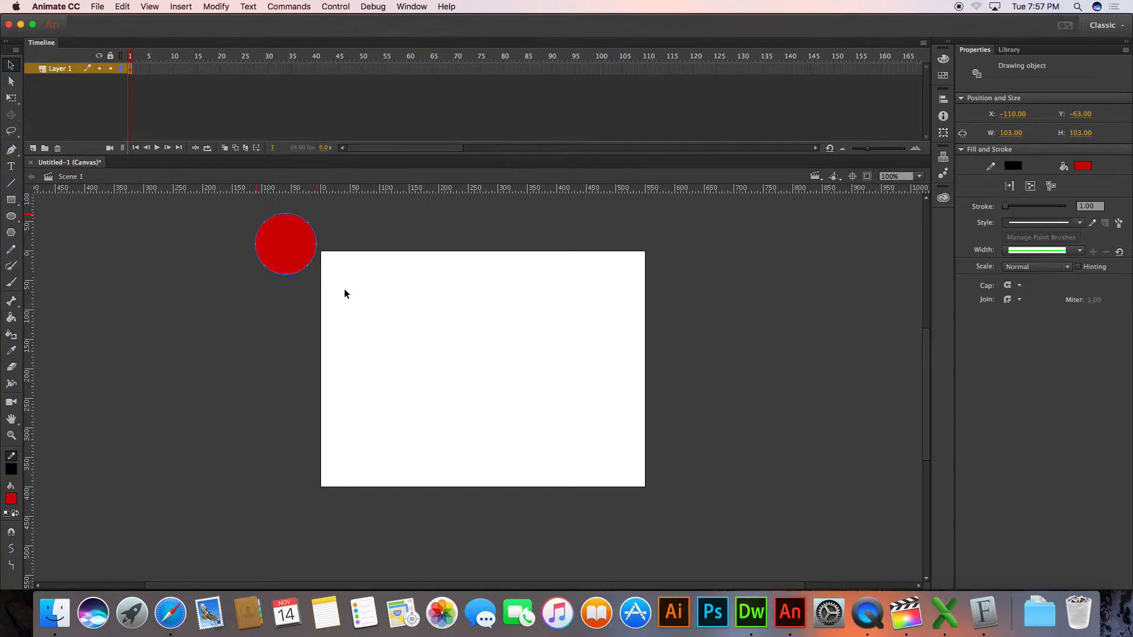
pyautogui.moveTo(291, 254)
pyautogui.mouseDown()
pyautogui.moveTo(423, 416)
pyautogui.moveTo(593, 359)
pyautogui.moveTo(450, 356)
pyautogui.moveTo(291, 240)
pyautogui.moveTo(316, 276)
pyautogui.moveTo(287, 260)
pyautogui.moveTo(362, 430)
pyautogui.moveTo(680, 400)
pyautogui.moveTo(262, 244)
pyautogui.moveTo(266, 234)
pyautogui.moveTo(295, 247)
pyautogui.mouseUp()
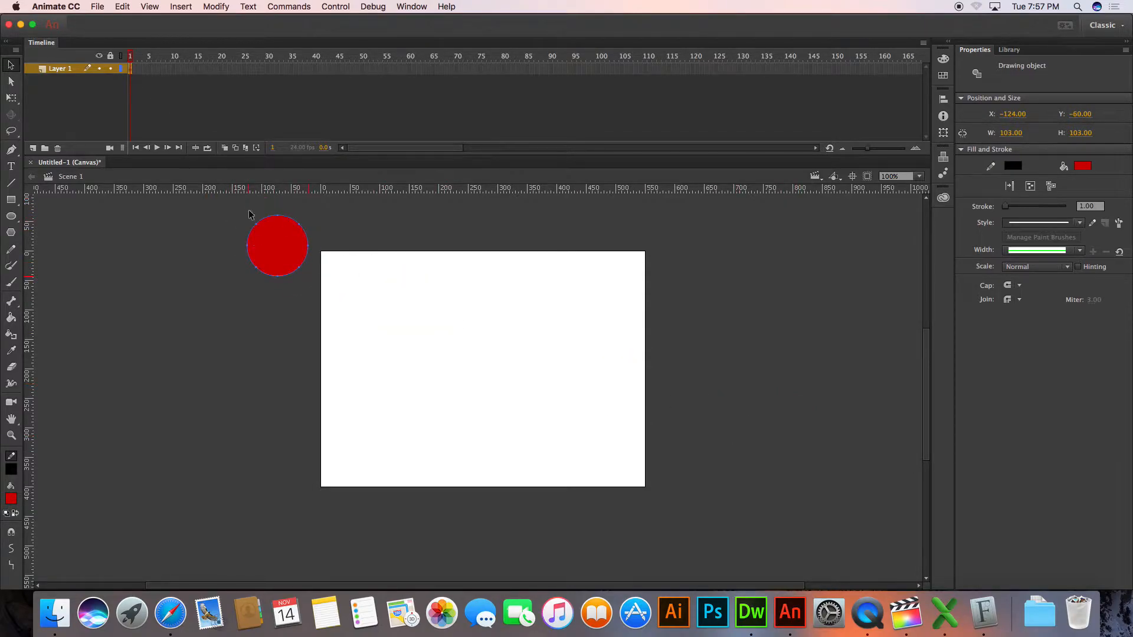
# Create a motion tween on frame 1 of Layer 1, converting the red circle to a symbol
pyautogui.rightClick(129, 70)
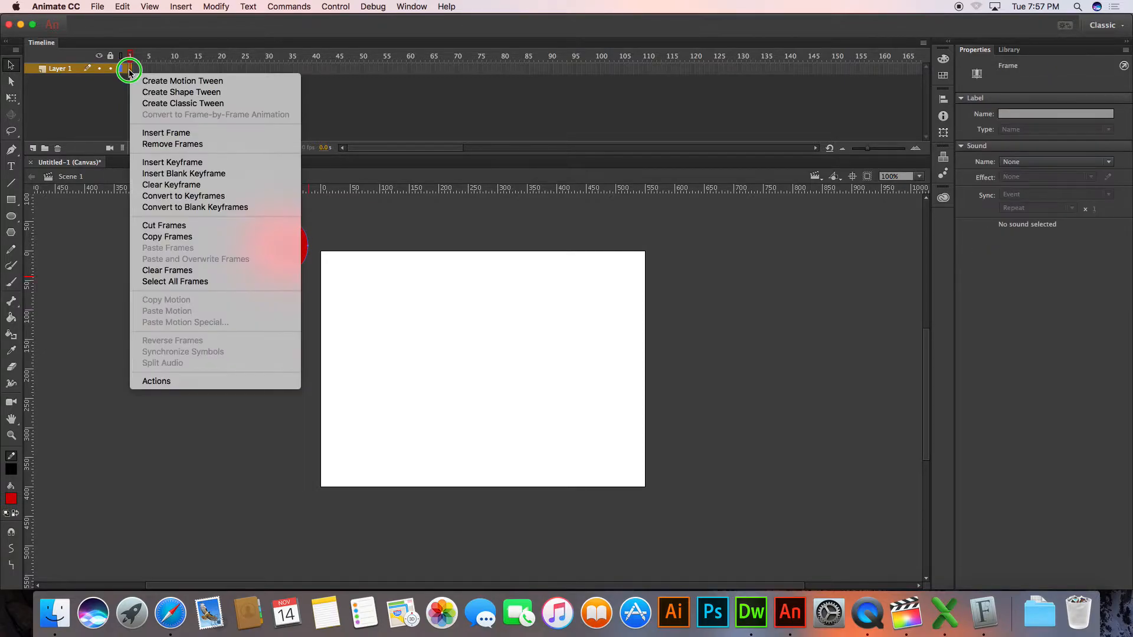
pyautogui.click(129, 70)
pyautogui.rightClick(129, 69)
pyautogui.click(136, 70)
pyautogui.rightClick(130, 69)
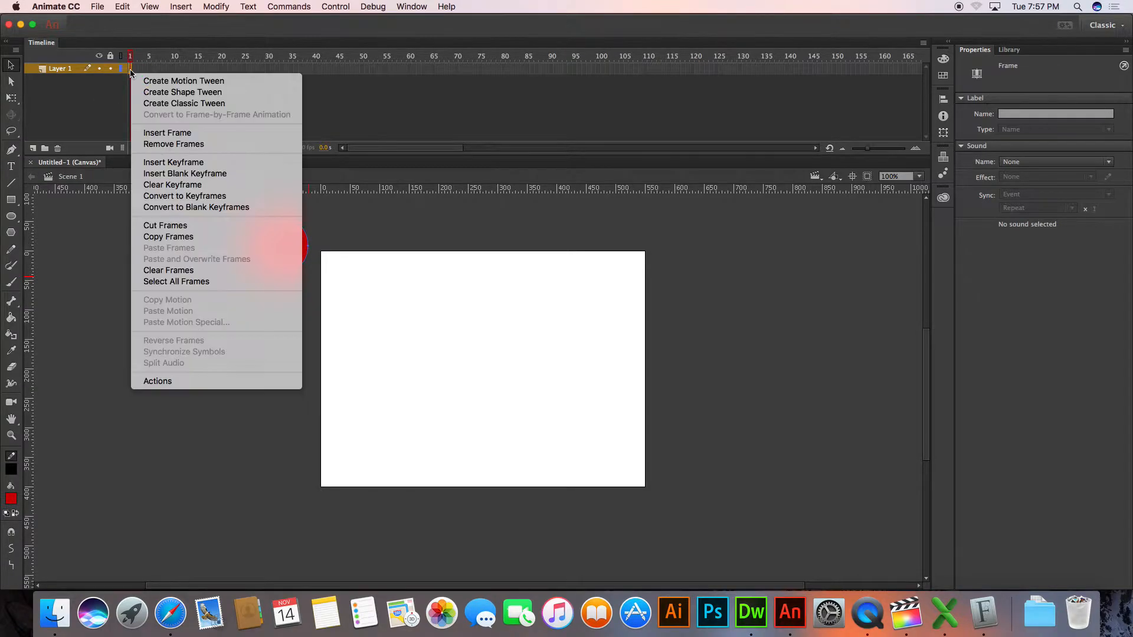
pyautogui.click(143, 81)
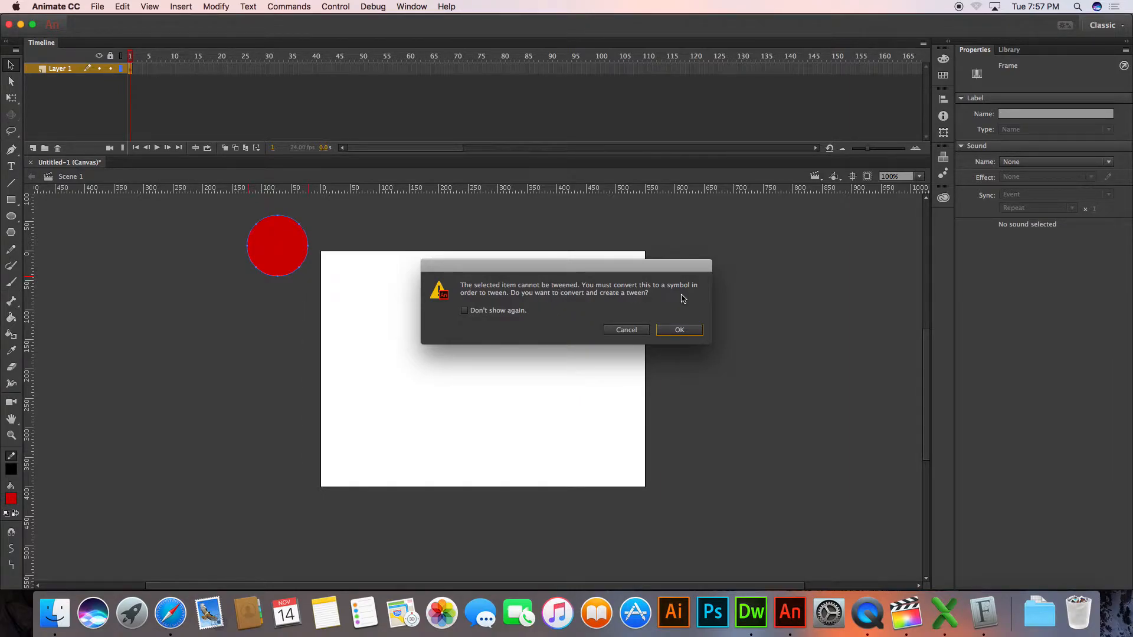
pyautogui.click(680, 331)
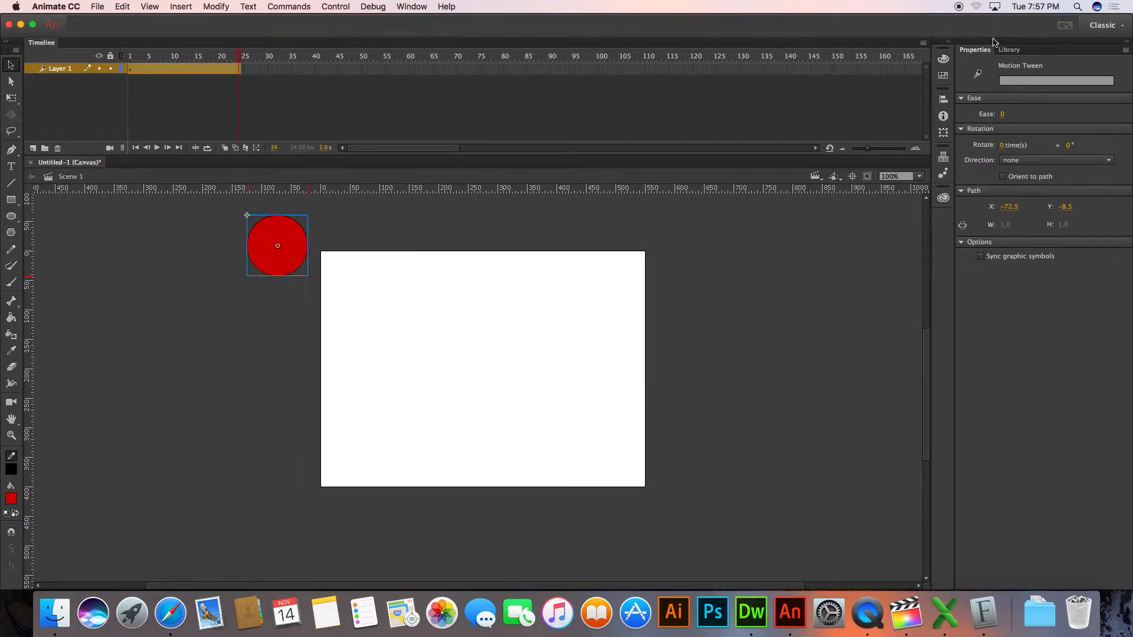
# Examine the circle's symbol in the library and the options available for the tween on Layer 1
pyautogui.click(1009, 50)
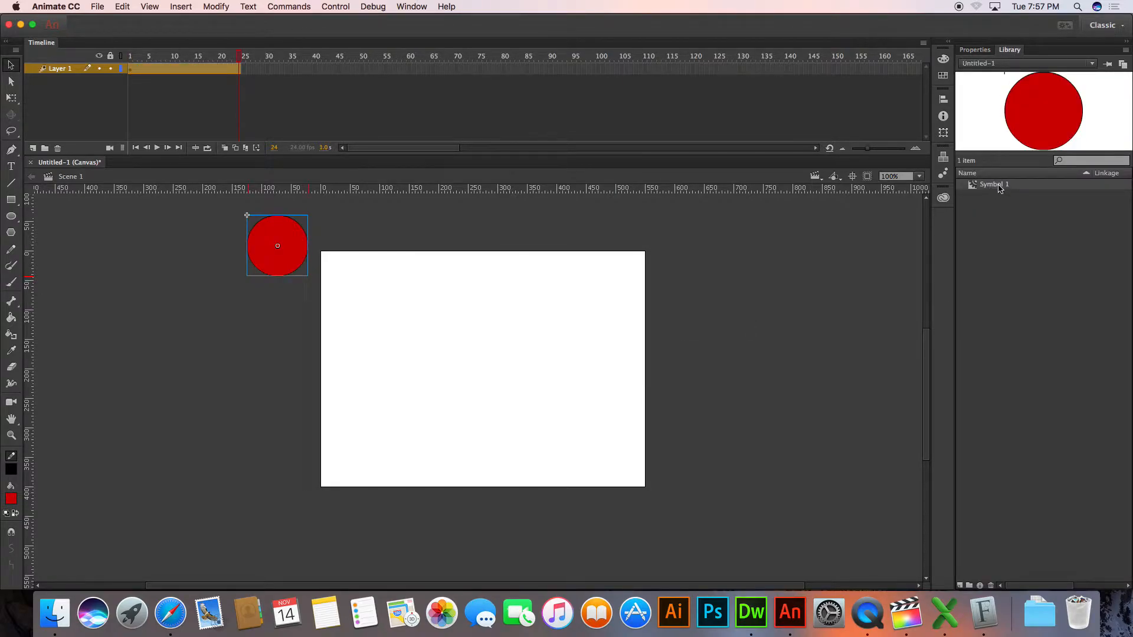
pyautogui.click(430, 225)
pyautogui.click(302, 252)
pyautogui.rightClick(134, 72)
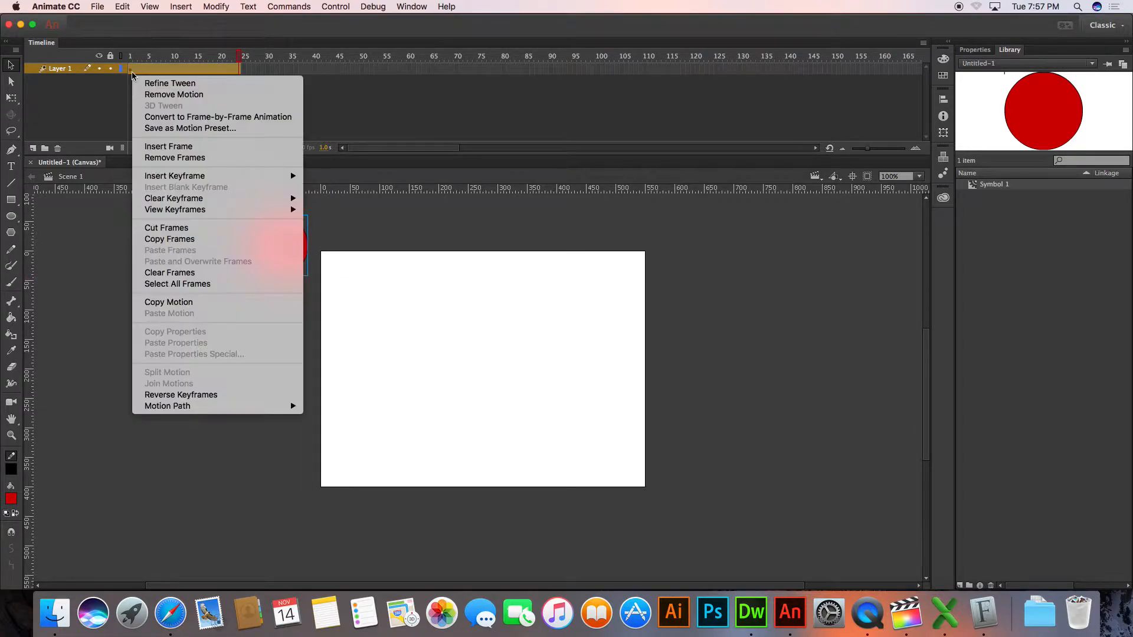
pyautogui.press('Escape')
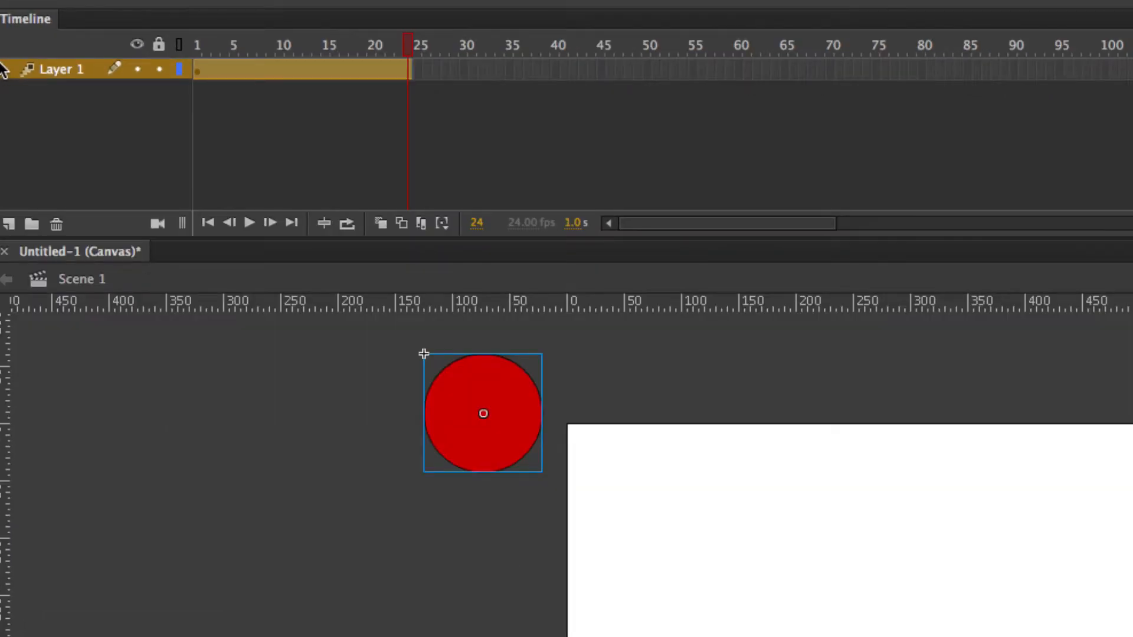
# Scrub through the tween and return the playhead to frame 1
pyautogui.moveTo(351, 42); pyautogui.dragTo(190, 49)
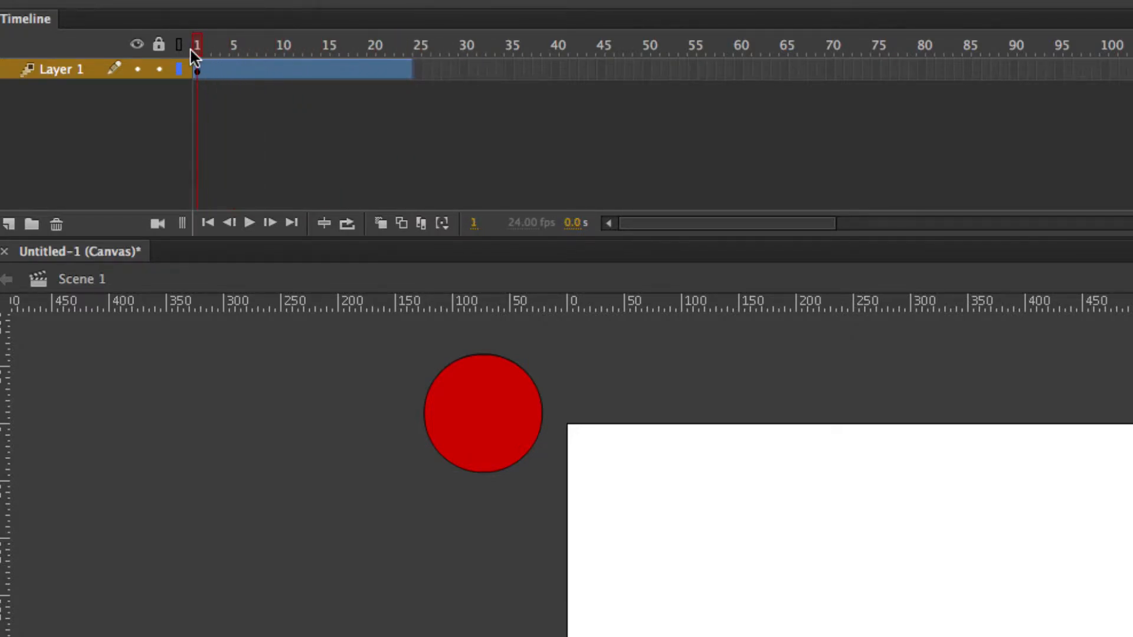
pyautogui.moveTo(341, 40); pyautogui.dragTo(195, 37)
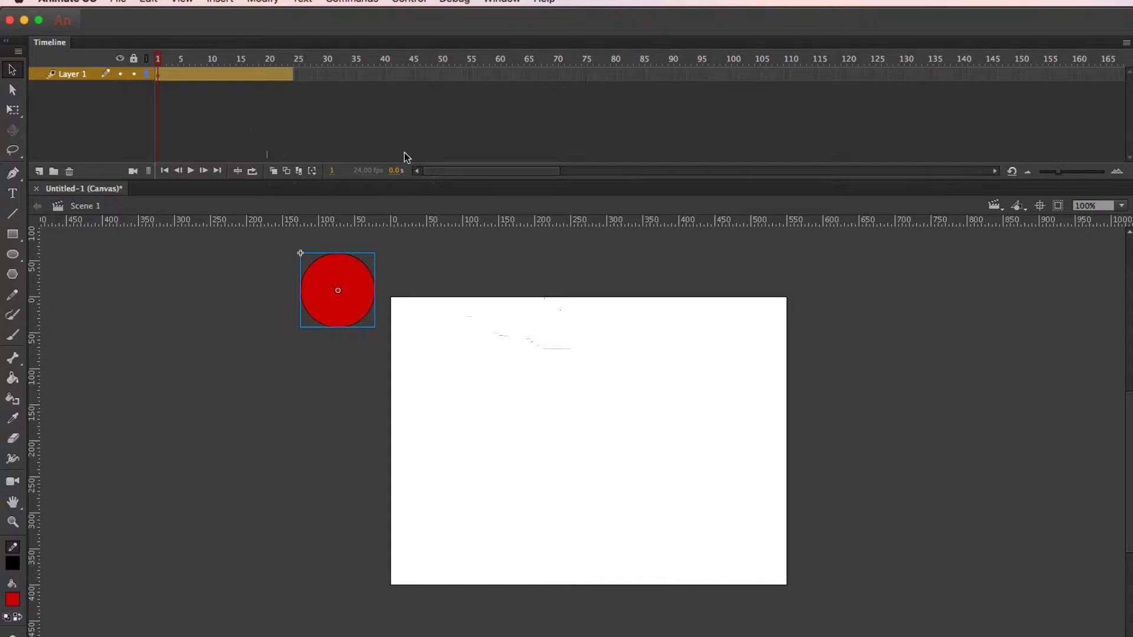
# Extend the motion tween on Layer 1 to frame 96
pyautogui.moveTo(224, 59); pyautogui.dragTo(325, 51)
pyautogui.click(729, 75)
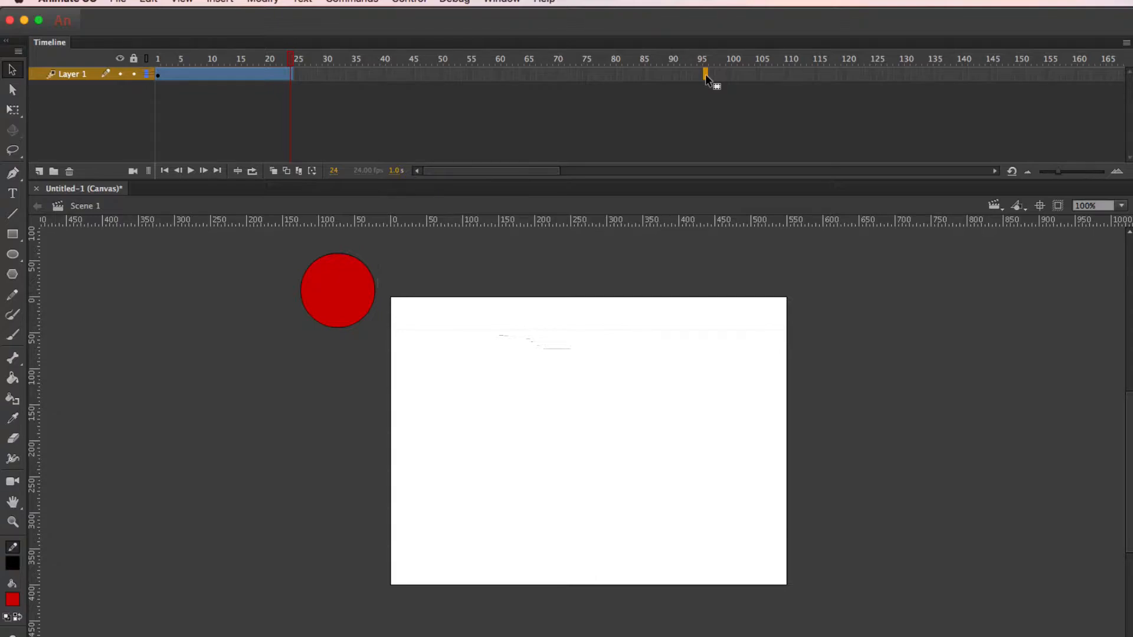
pyautogui.moveTo(706, 73)
pyautogui.mouseDown()
pyautogui.moveTo(298, 75)
pyautogui.moveTo(706, 78)
pyautogui.mouseUp()
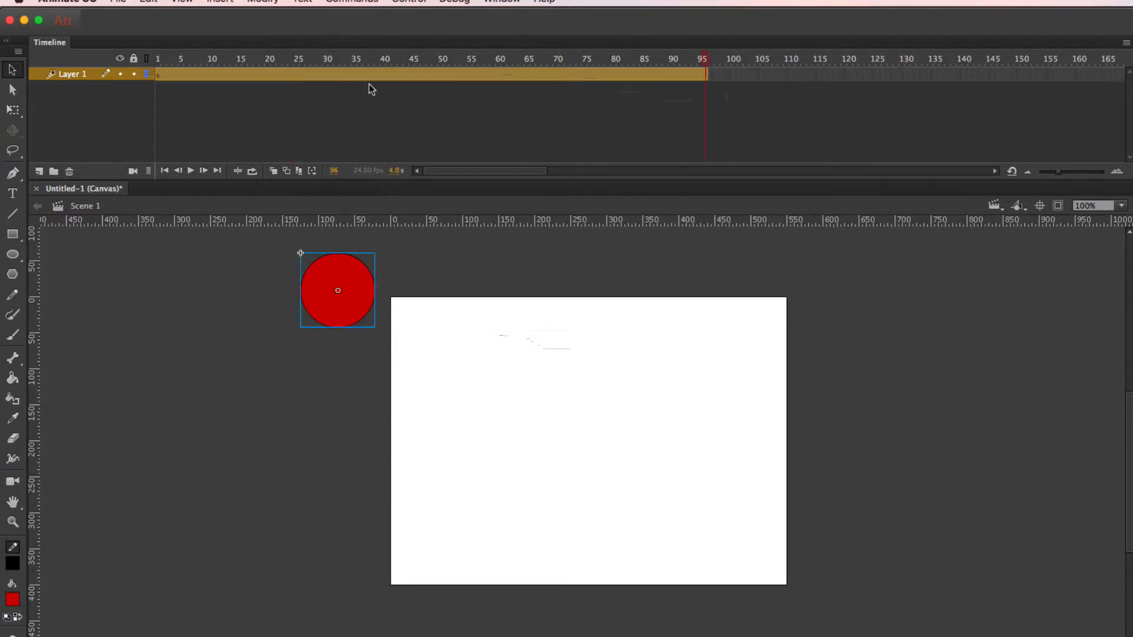
pyautogui.moveTo(708, 77)
pyautogui.mouseDown()
pyautogui.moveTo(580, 77)
pyautogui.moveTo(708, 79)
pyautogui.mouseUp()
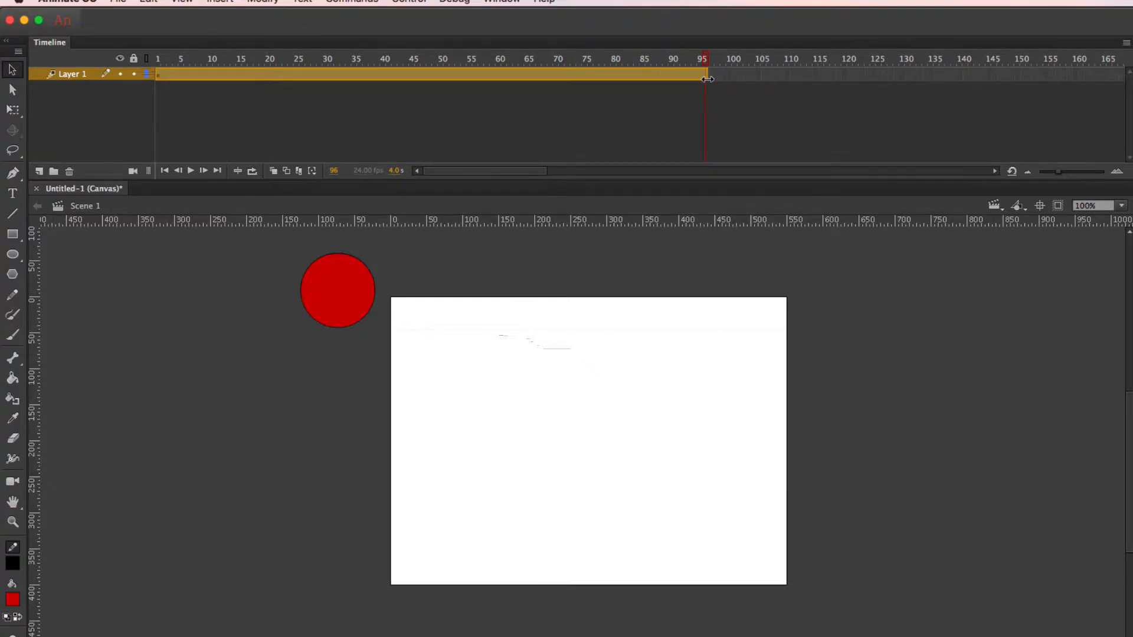
# Try to select only the last frame of the circle's tween, frame 96
pyautogui.click(366, 291)
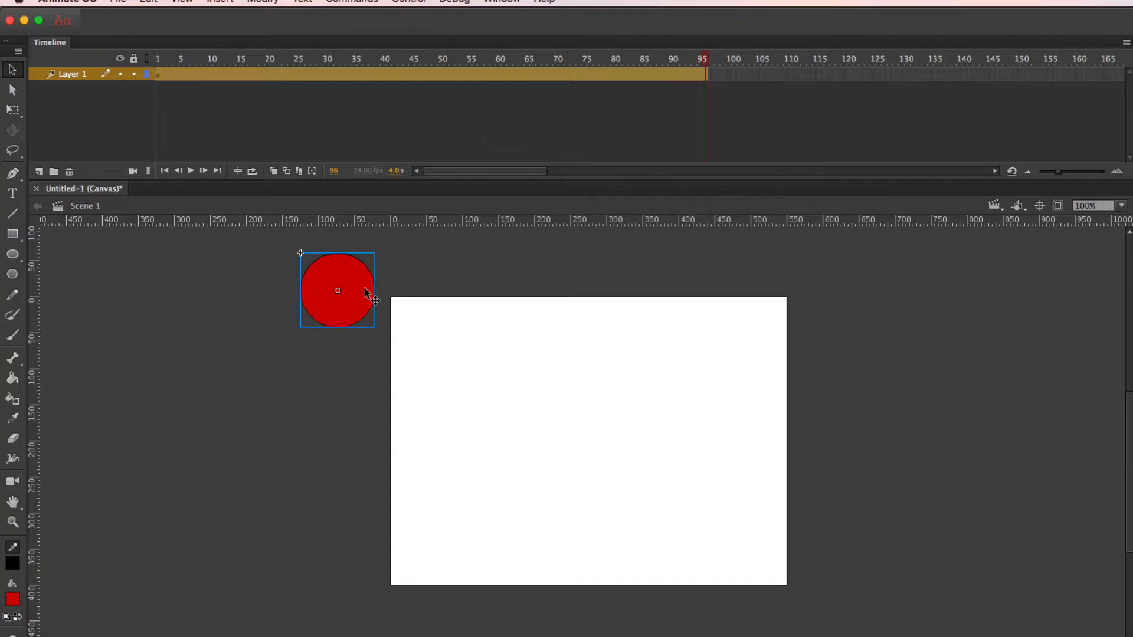
pyautogui.click(481, 96)
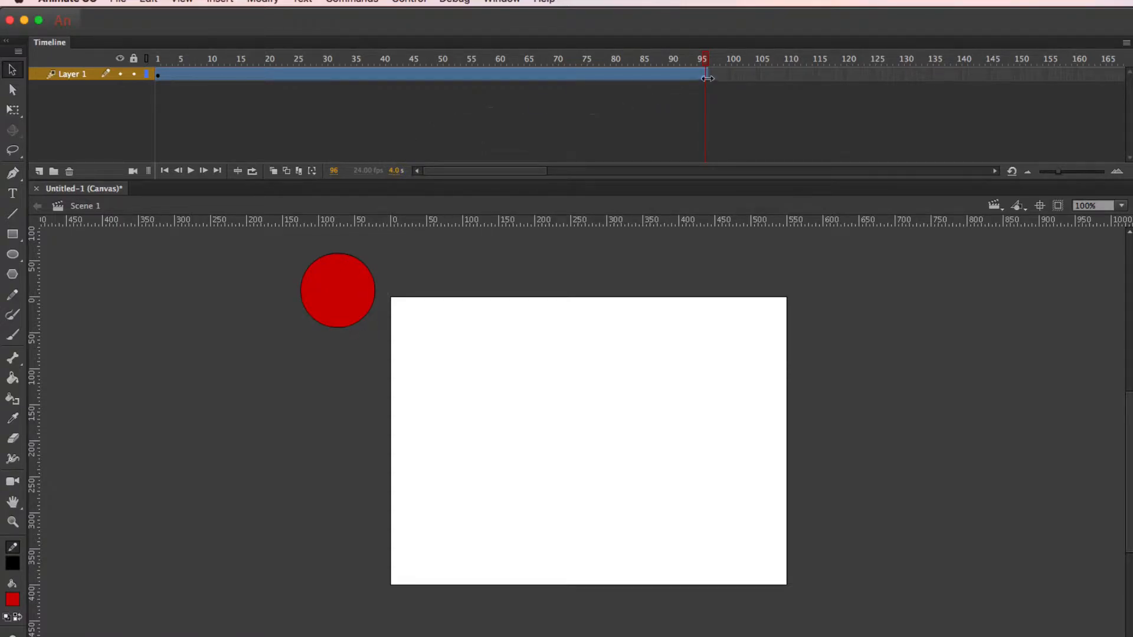
pyautogui.click(707, 78)
pyautogui.click(754, 110)
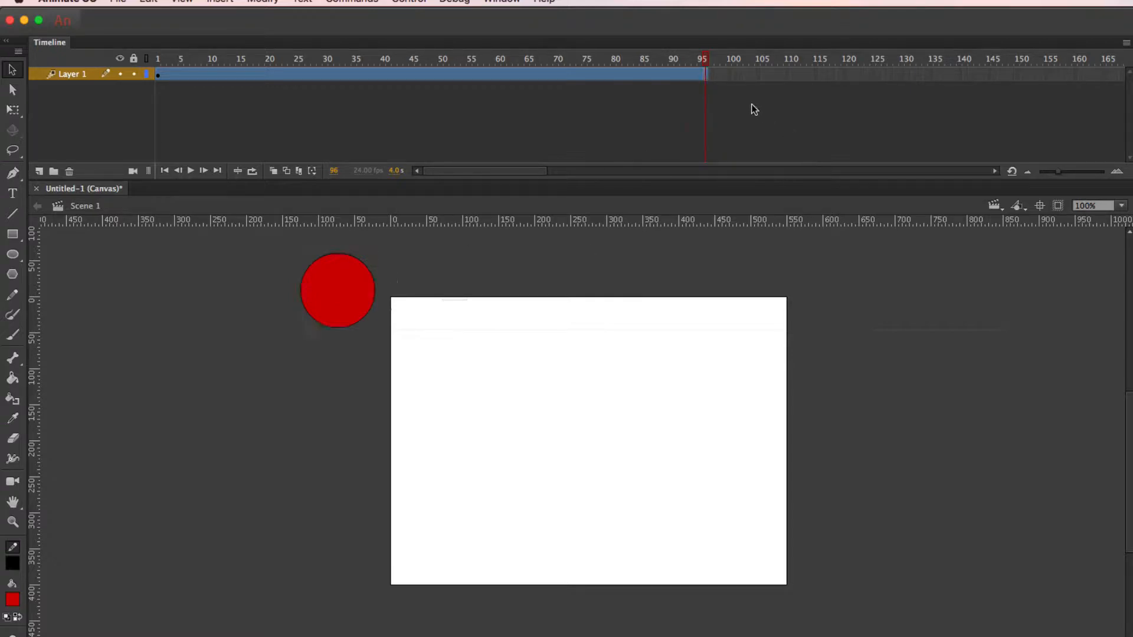
pyautogui.click(707, 75)
pyautogui.click(715, 98)
pyautogui.click(717, 98)
pyautogui.click(716, 99)
# Undo the tween's extension and its creation on Layer 1, and reselect the red circle on the pasteboard
pyautogui.press('super+z')
pyautogui.press('super+z')
pyautogui.press('super+z')
pyautogui.press('super+z')
pyautogui.press('super+z')
pyautogui.press('super+z')
pyautogui.press('super+z')
pyautogui.press('super+z')
pyautogui.press('super+z')
pyautogui.press('super+z')
pyautogui.press('super+z')
pyautogui.press('super+z')
pyautogui.press('super+z')
pyautogui.press('super+z')
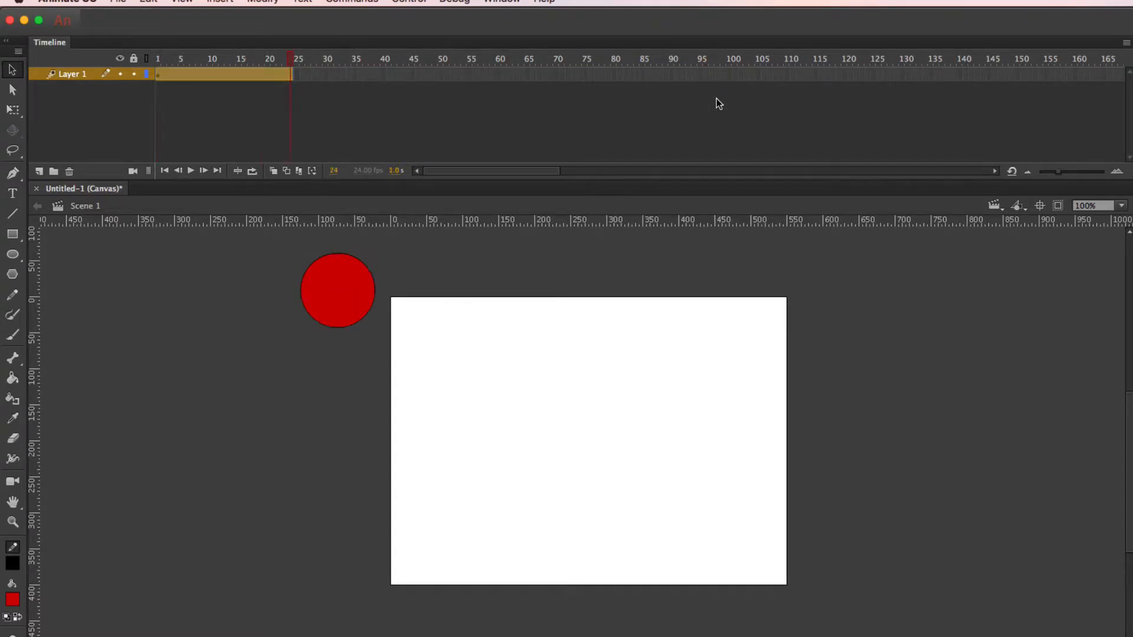
pyautogui.click(582, 314)
pyautogui.click(336, 292)
pyautogui.click(518, 260)
pyautogui.click(340, 274)
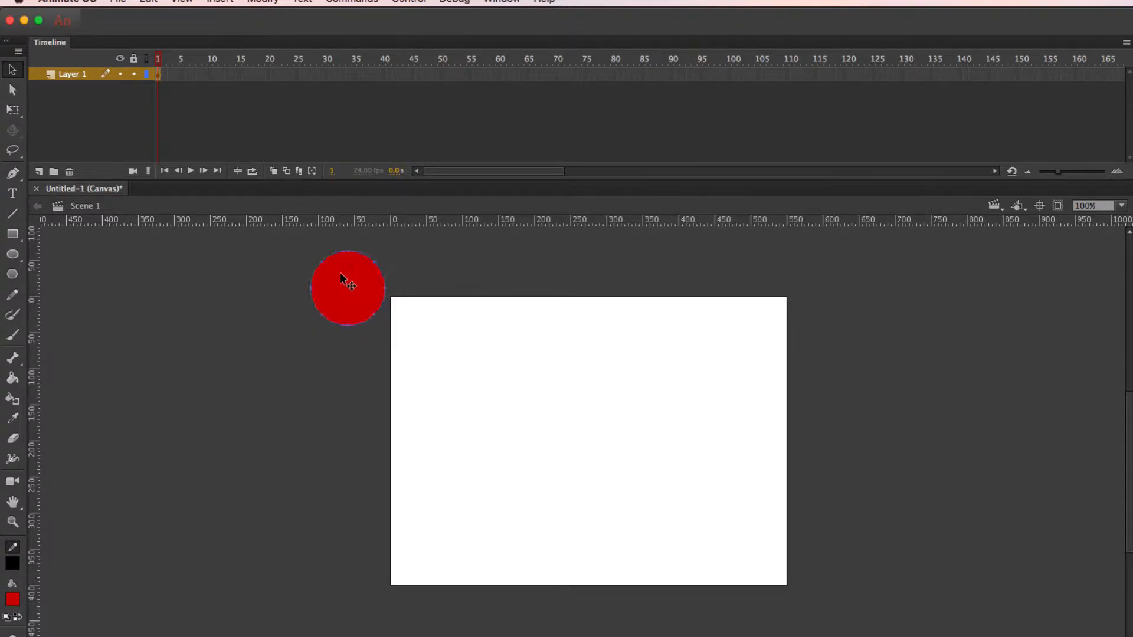
# Create a motion tween on frame 1 of Layer 1 again, converting the red circle to a symbol
pyautogui.rightClick(157, 77)
pyautogui.click(157, 76)
pyautogui.click(168, 86)
pyautogui.click(160, 79)
pyautogui.rightClick(158, 76)
pyautogui.click(180, 88)
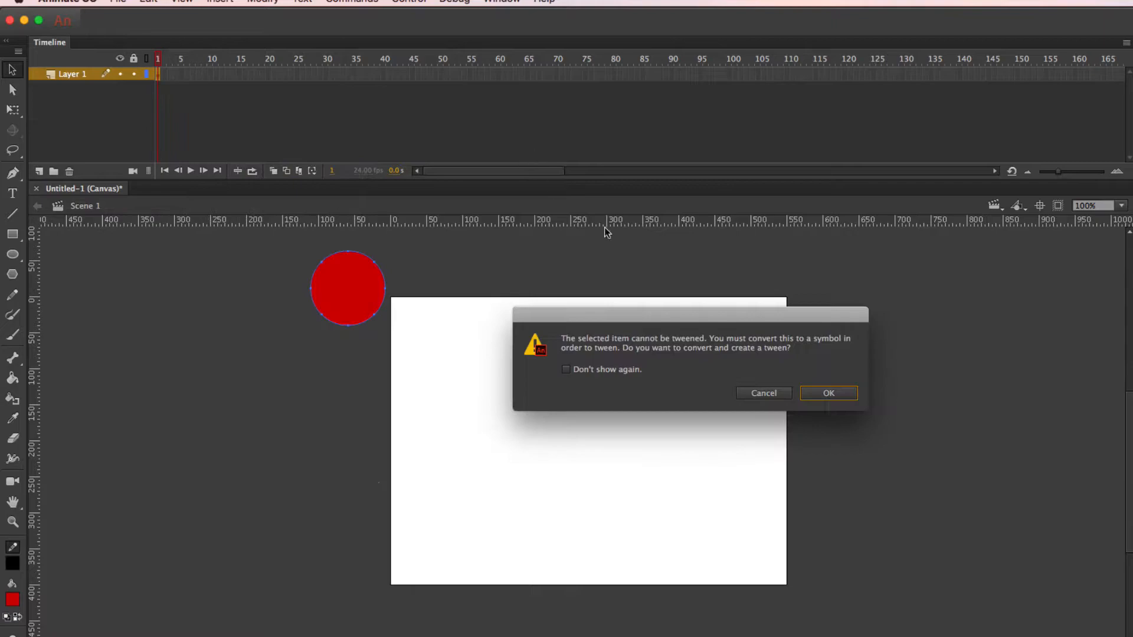
pyautogui.click(829, 393)
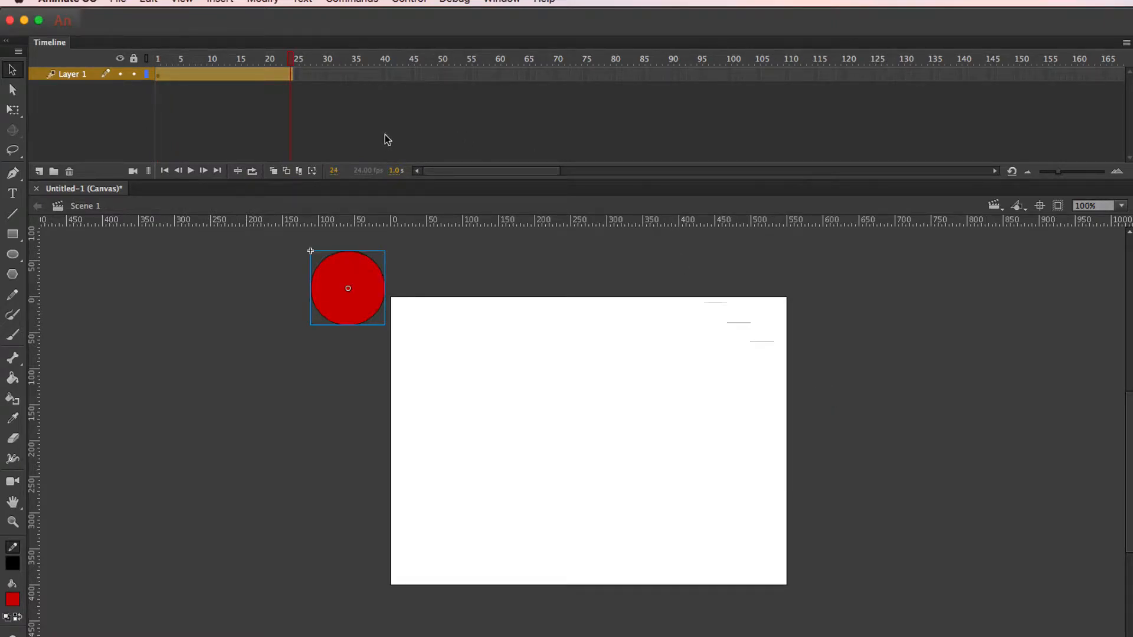
# Lengthen the new tween span to frame 96 and select its last frame
pyautogui.click(305, 89)
pyautogui.moveTo(292, 77); pyautogui.dragTo(705, 74)
pyautogui.click(421, 296)
pyautogui.click(362, 299)
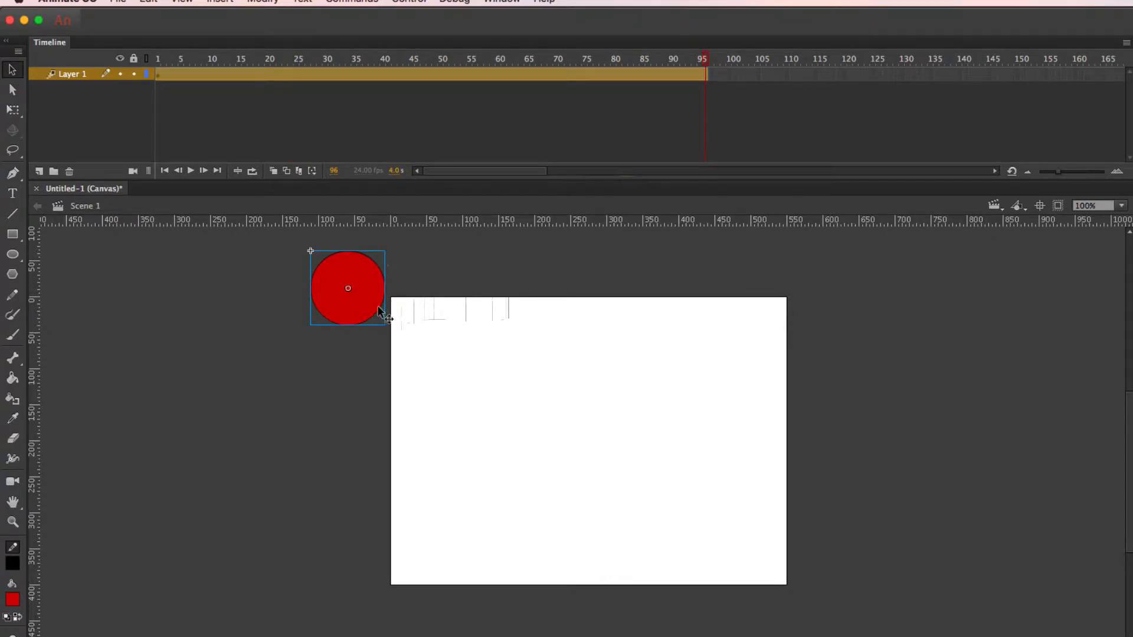
pyautogui.click(702, 76)
pyautogui.click(706, 79)
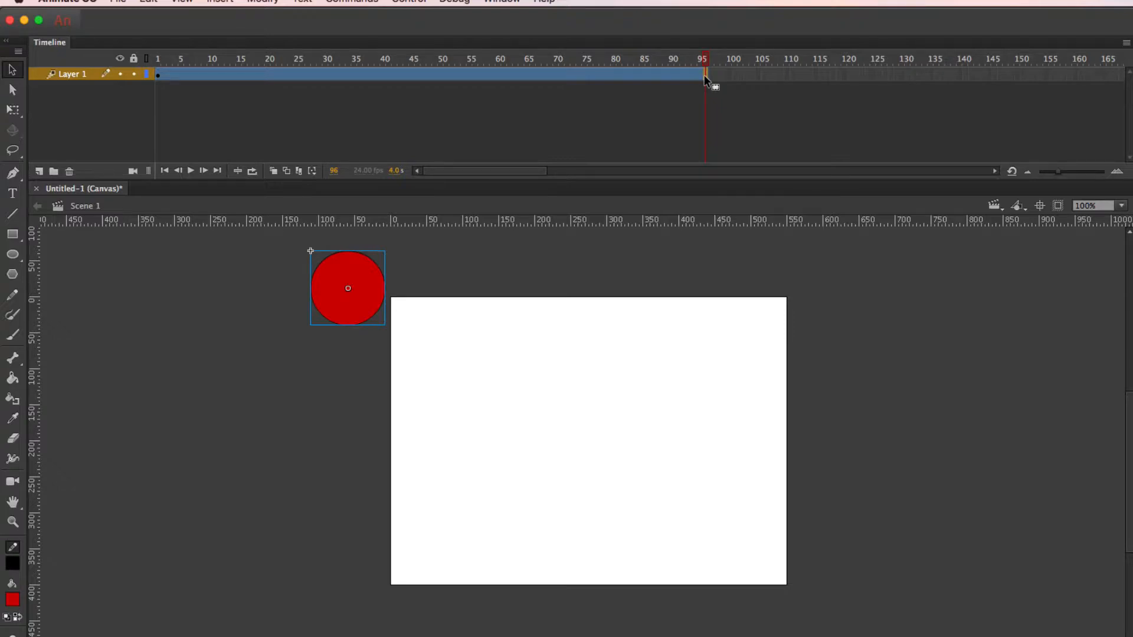
# Try moving the circle at frame 96 to just beyond the stage's right edge, undoing each move
pyautogui.moveTo(366, 303); pyautogui.dragTo(866, 402)
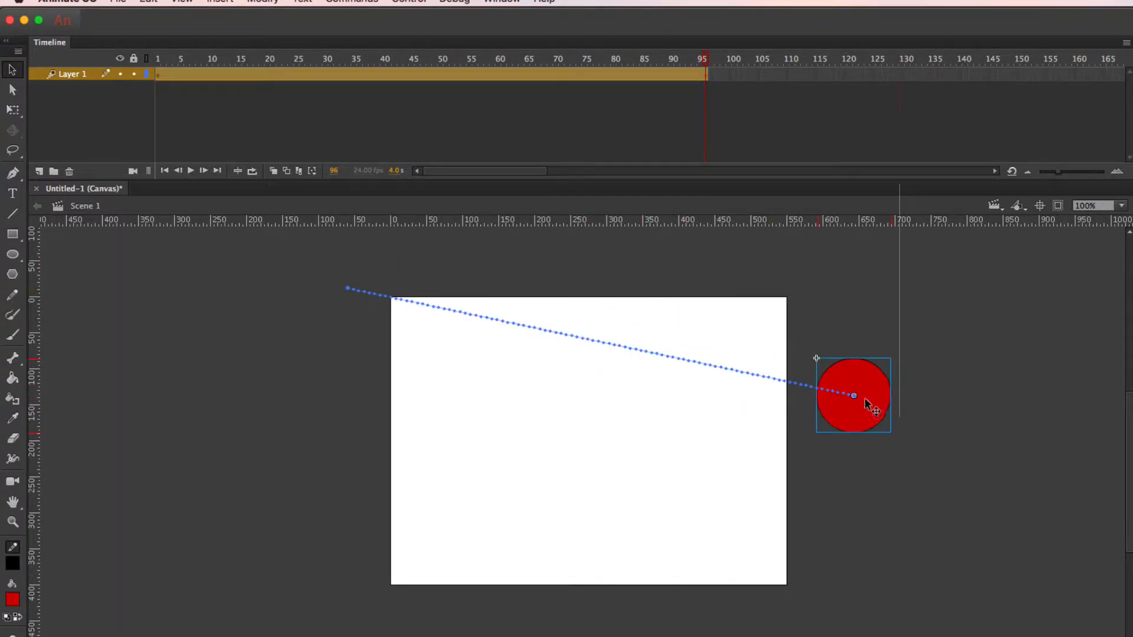
pyautogui.press('super+z')
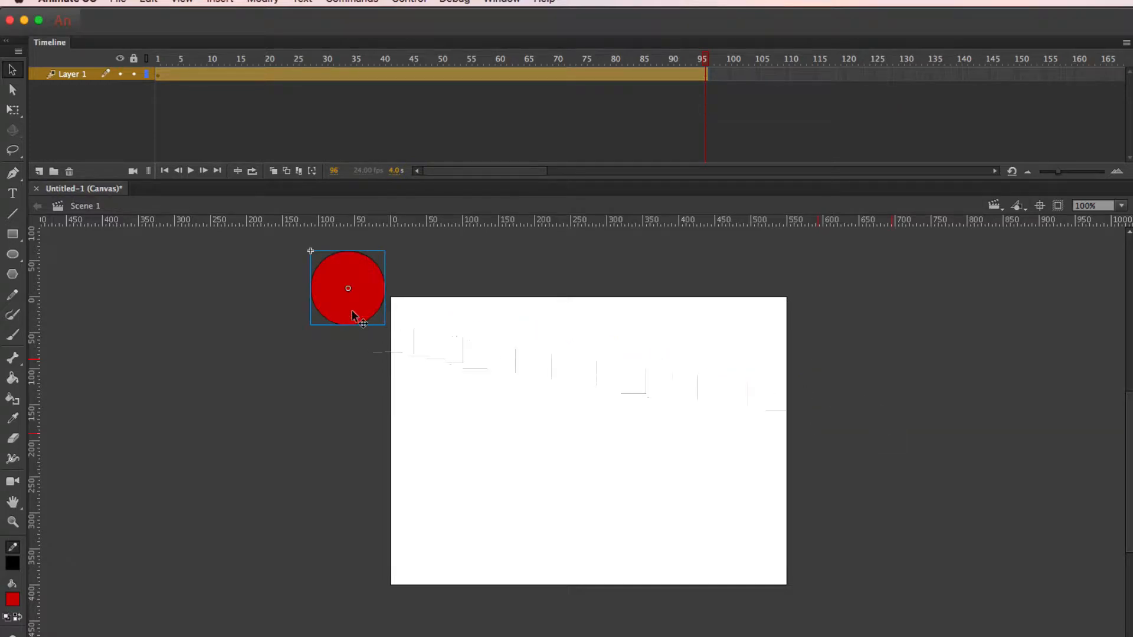
pyautogui.moveTo(357, 307); pyautogui.dragTo(858, 409)
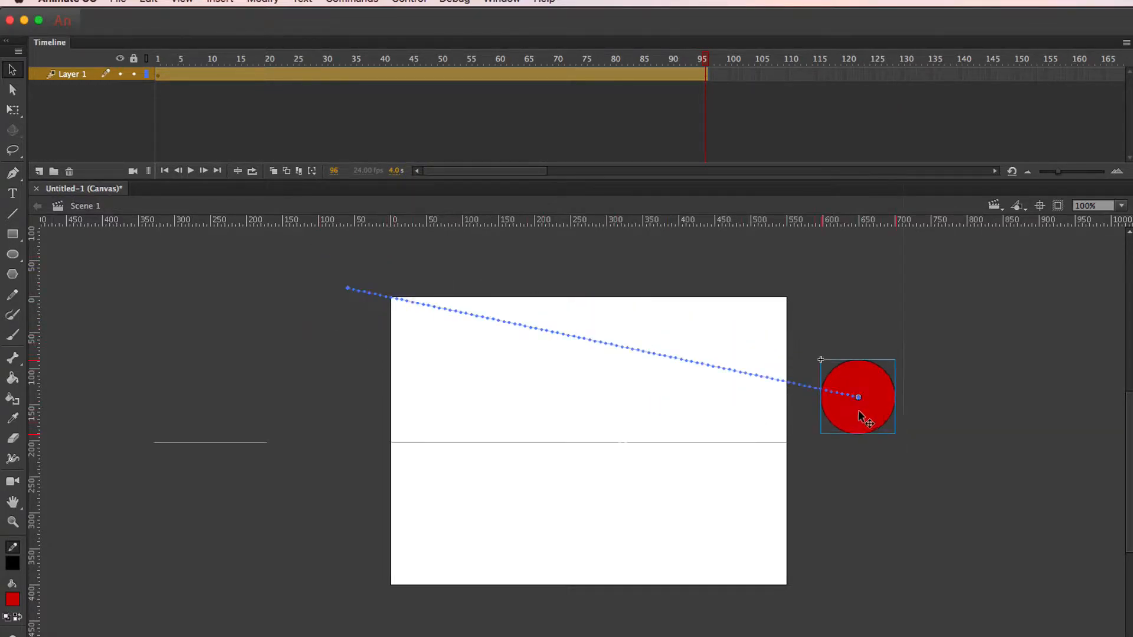
pyautogui.press('super+z')
# At frame 96, move the circle onto the pasteboard beyond the stage's right edge, centred about 150 px below the stage's top
pyautogui.click(703, 74)
pyautogui.click(705, 79)
pyautogui.moveTo(349, 316); pyautogui.dragTo(877, 420)
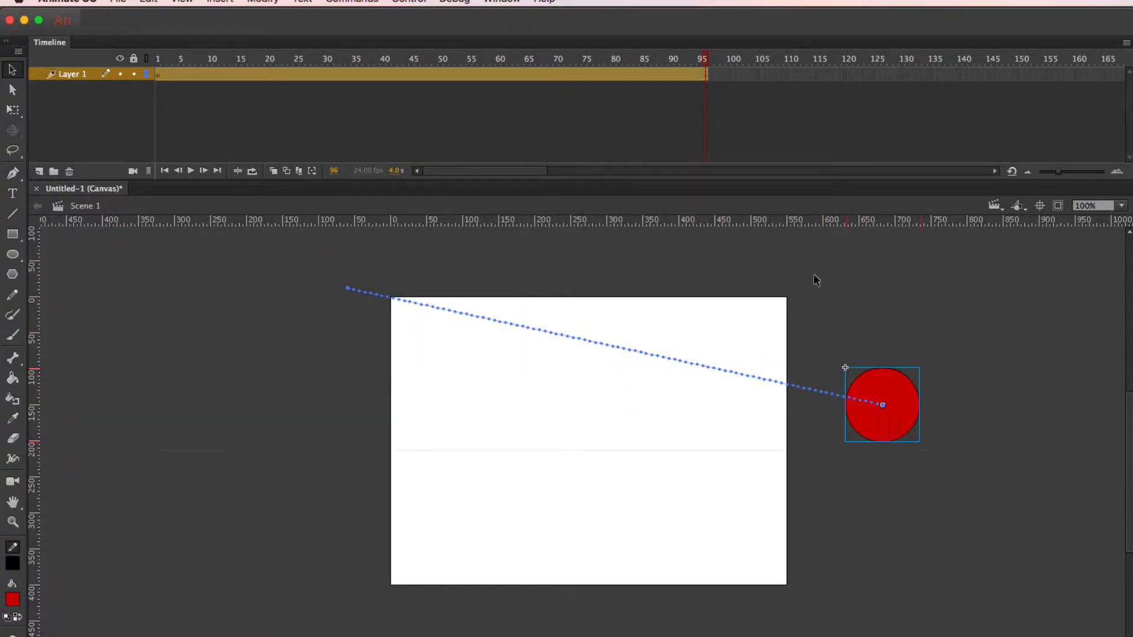
# Scrub back to frame 1 and play the circle's animation across the stage several times
pyautogui.moveTo(648, 62); pyautogui.dragTo(40, 57)
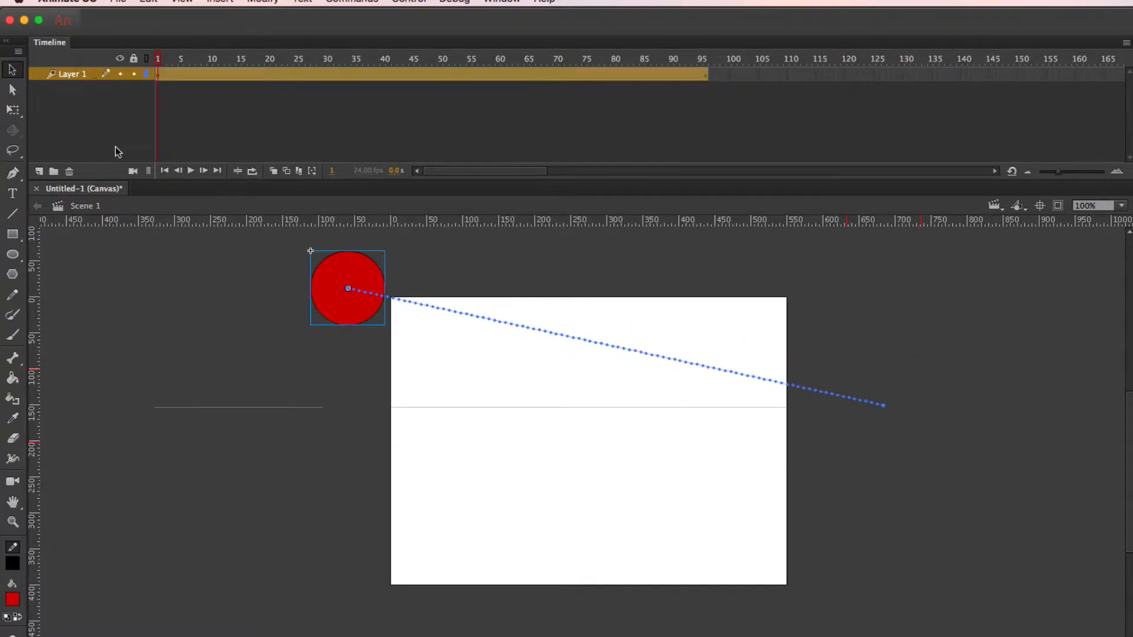
pyautogui.click(191, 171)
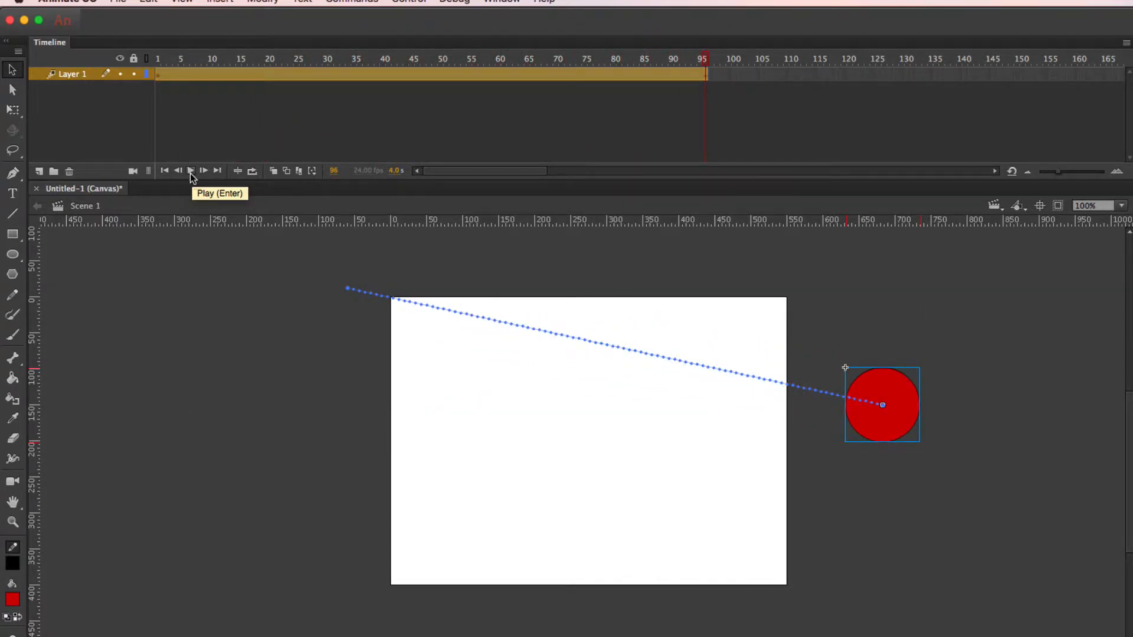
pyautogui.click(191, 171)
pyautogui.click(191, 172)
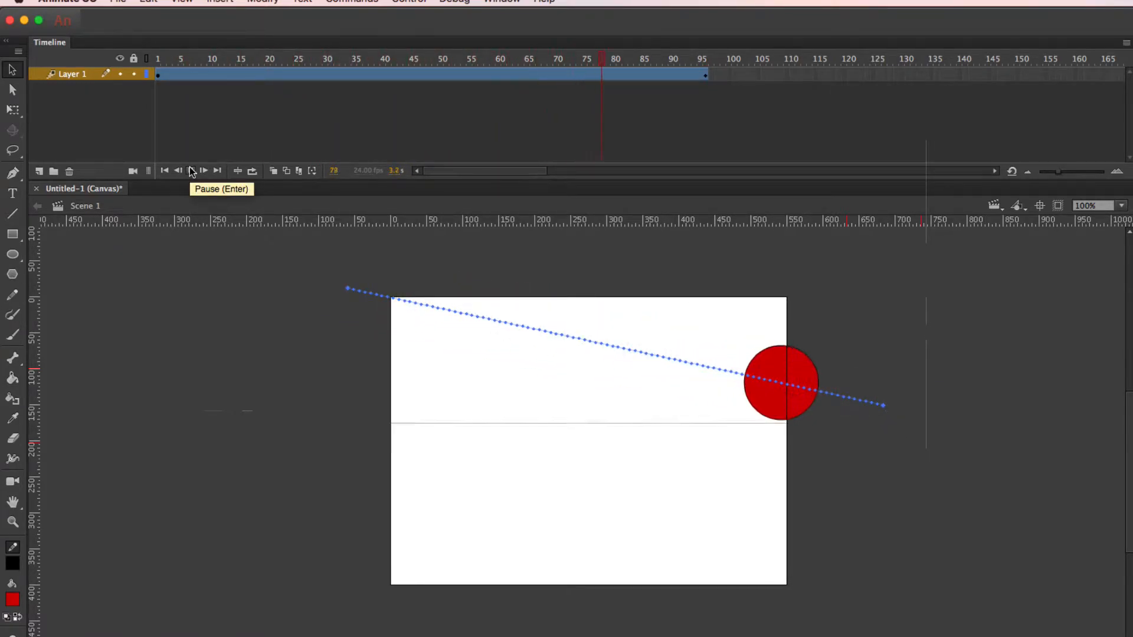
pyautogui.click(191, 171)
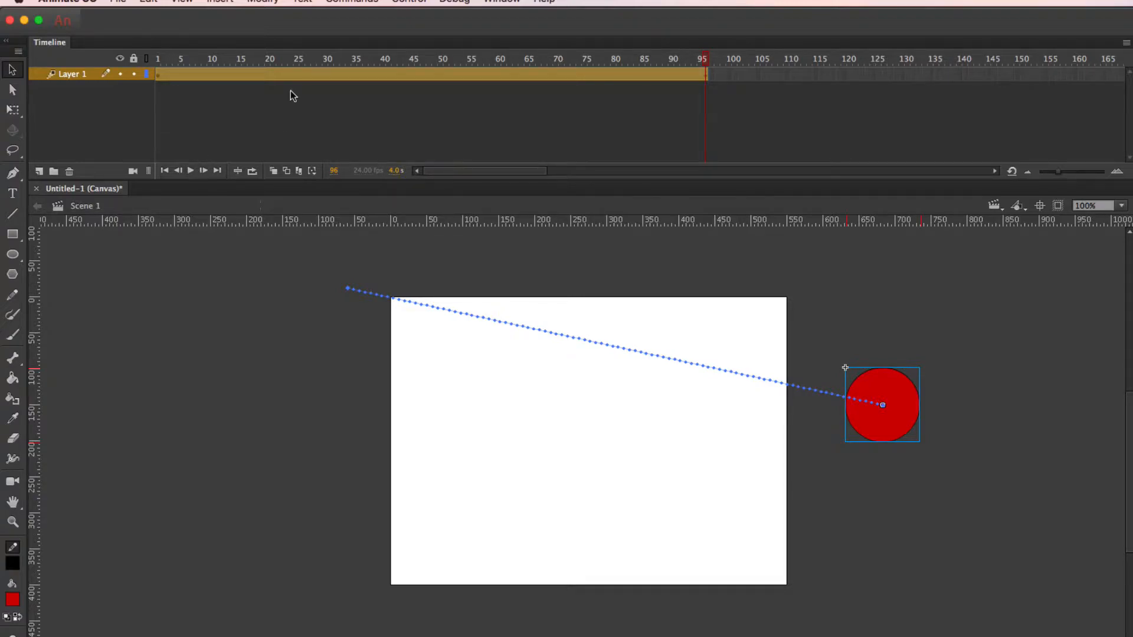
# At frame 24, move the circle straight down to near the stage's bottom edge, bending the motion path
pyautogui.moveTo(709, 59); pyautogui.dragTo(289, 60)
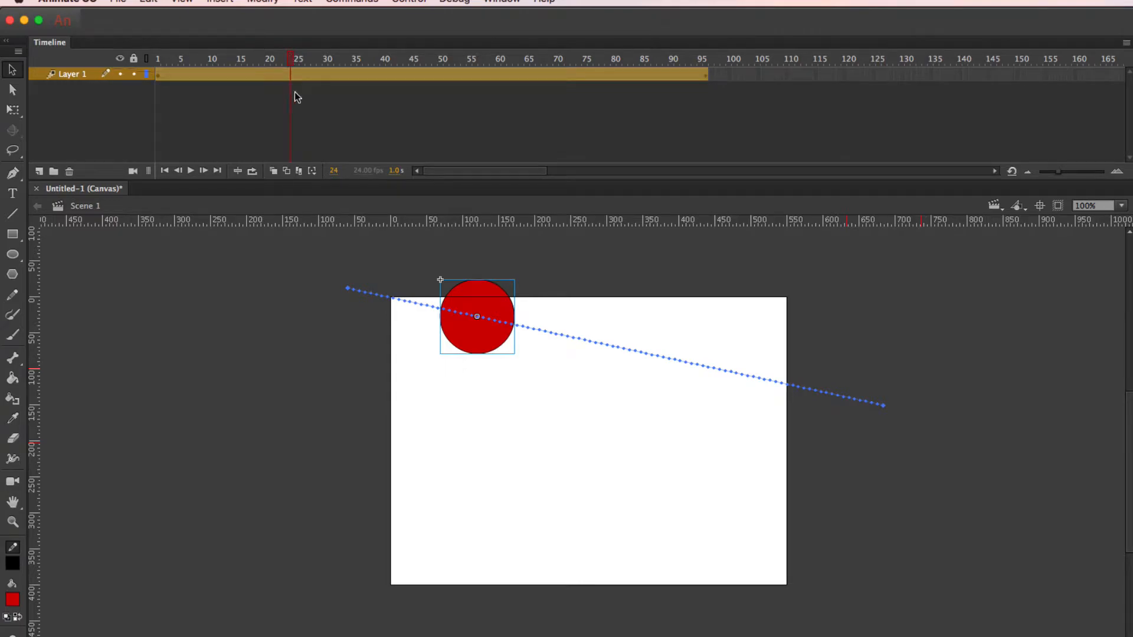
pyautogui.click(289, 75)
pyautogui.click(295, 76)
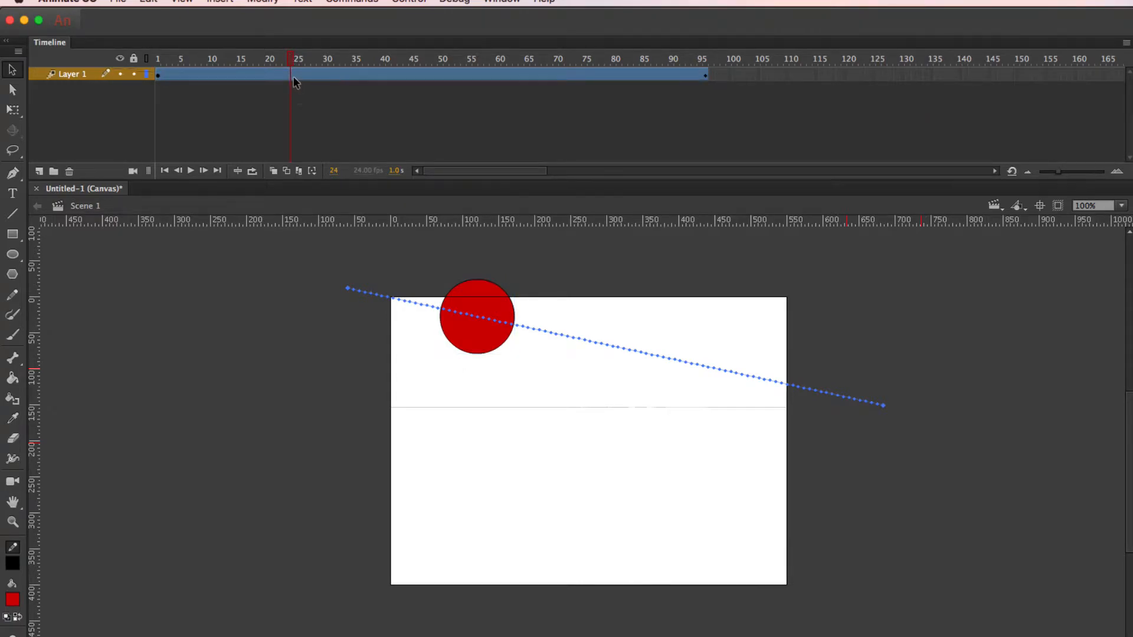
pyautogui.click(290, 74)
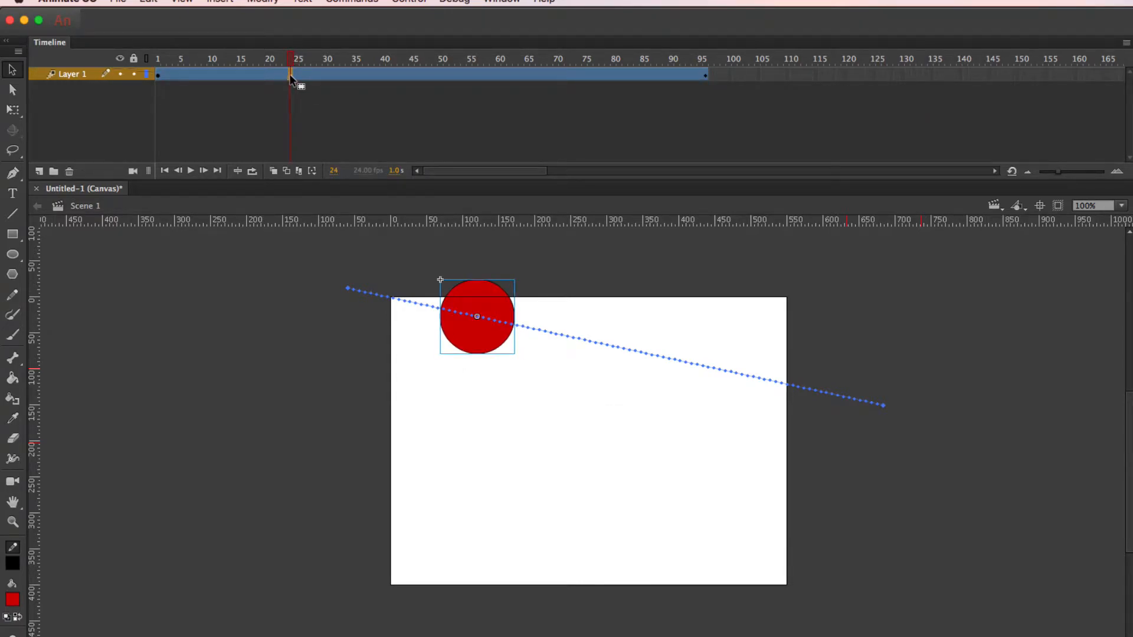
pyautogui.moveTo(488, 336); pyautogui.dragTo(487, 542)
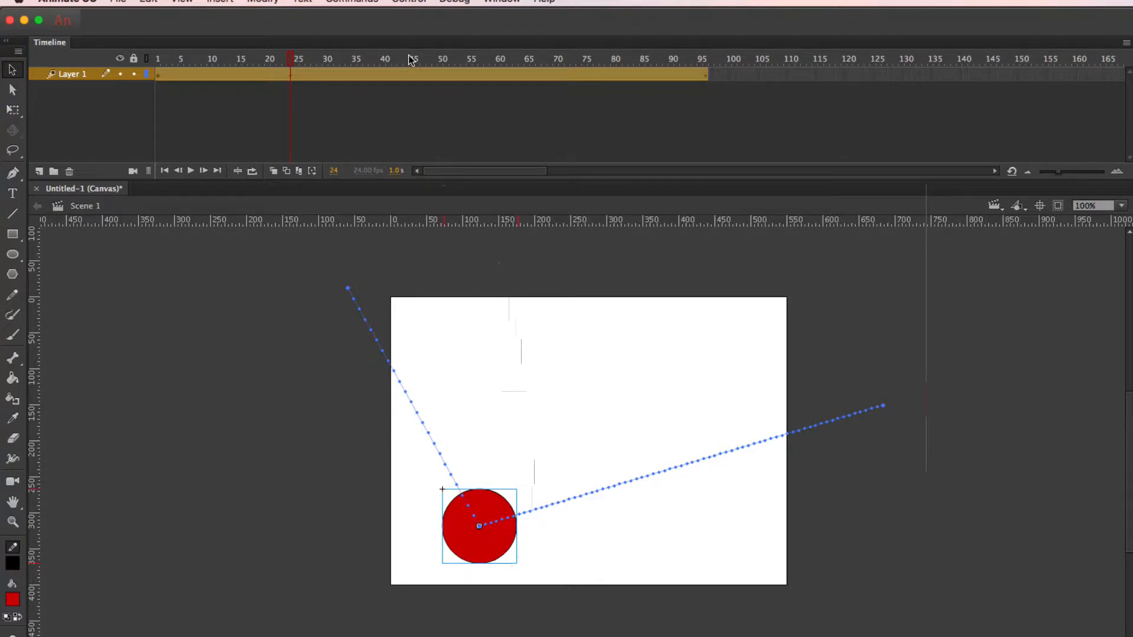
# At frame 49, lower the circle to near the stage's bottom edge, level with its frame 24 position
pyautogui.click(406, 73)
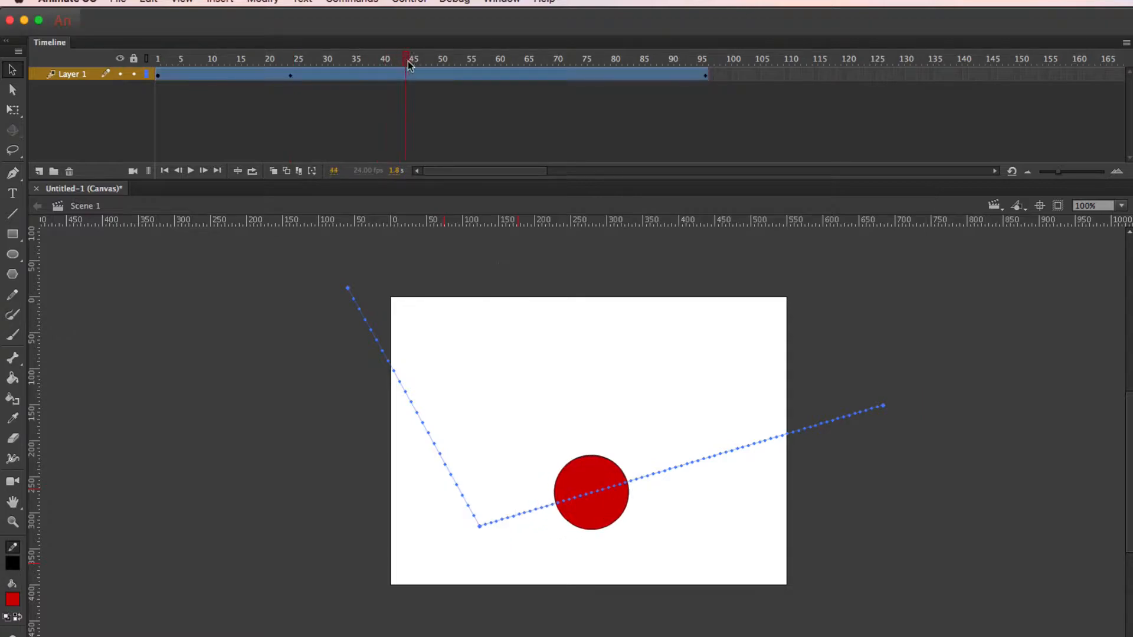
pyautogui.moveTo(405, 61); pyautogui.dragTo(432, 64)
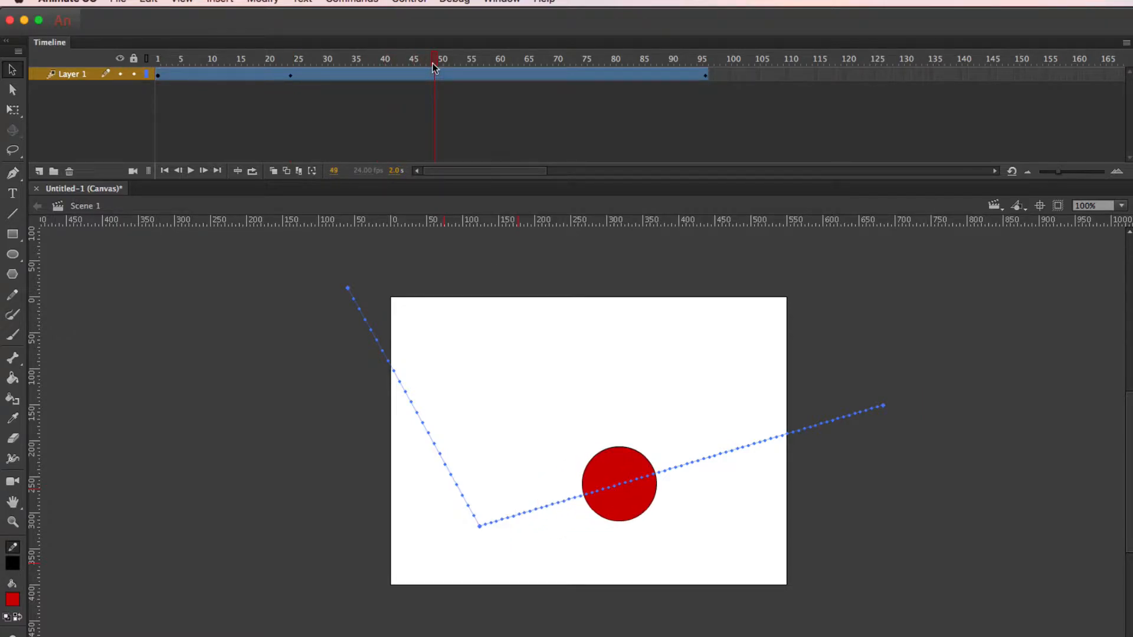
pyautogui.moveTo(432, 63); pyautogui.dragTo(434, 63)
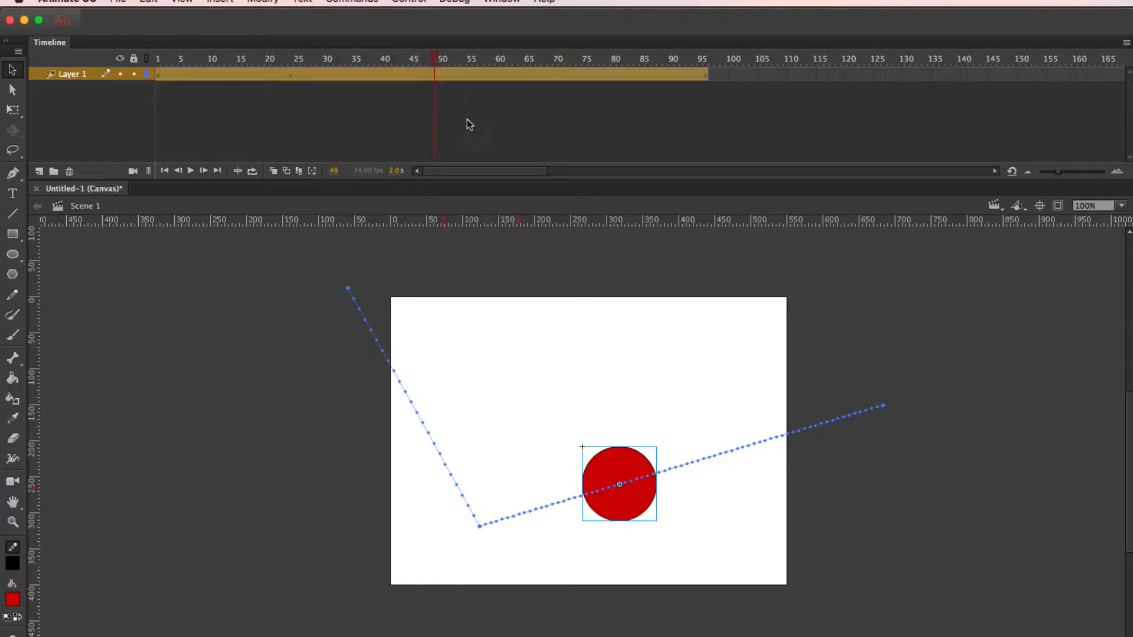
pyautogui.moveTo(638, 458); pyautogui.dragTo(652, 499)
# At frame 38, raise the circle to about mid-stage height to form a bounce peak between frames 24 and 49
pyautogui.click(420, 59)
pyautogui.moveTo(421, 59); pyautogui.dragTo(371, 59)
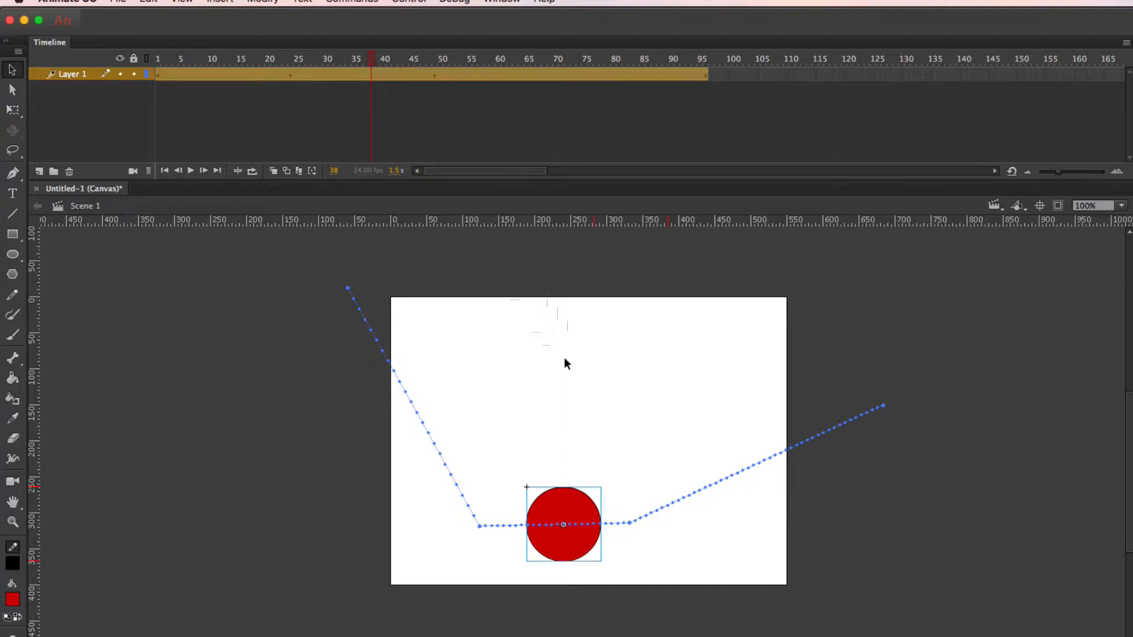
pyautogui.moveTo(573, 482); pyautogui.dragTo(558, 406)
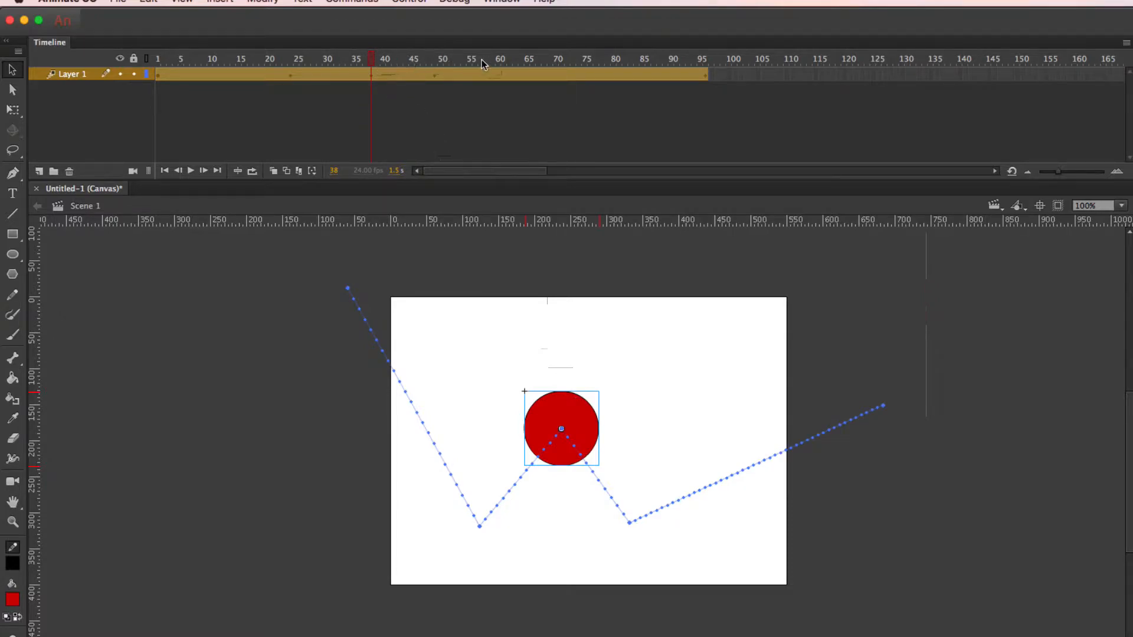
# At frame 72, move the circle just past the stage's right edge, level with the low point at frame 49
pyautogui.moveTo(482, 62); pyautogui.dragTo(539, 60)
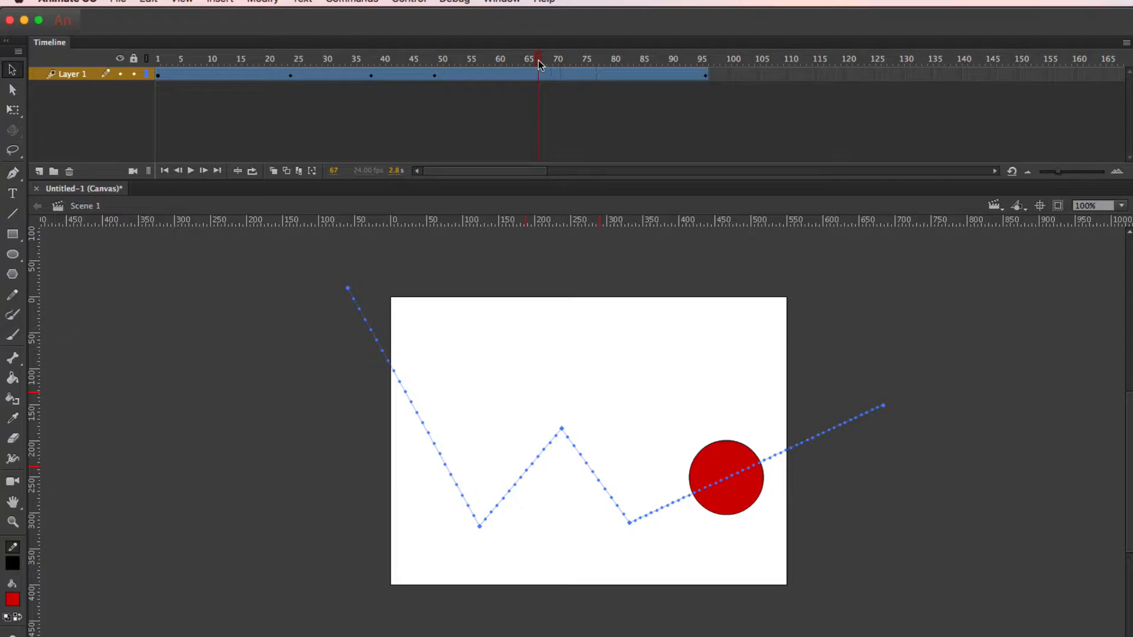
pyautogui.moveTo(540, 60); pyautogui.dragTo(436, 75)
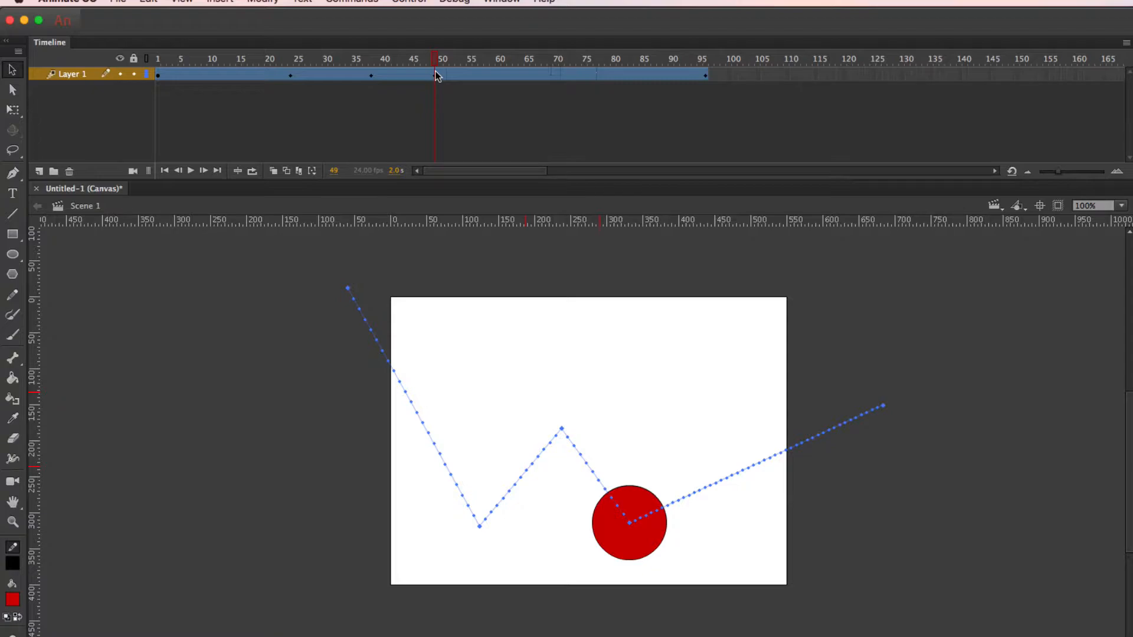
pyautogui.moveTo(437, 75); pyautogui.dragTo(564, 70)
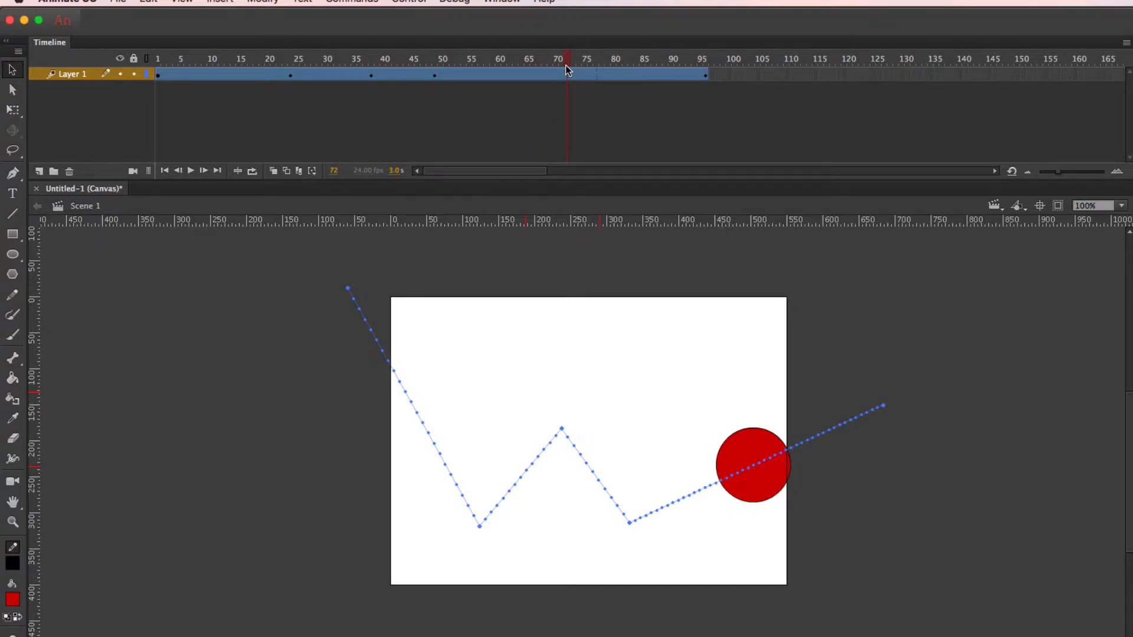
pyautogui.moveTo(565, 66); pyautogui.dragTo(569, 70)
pyautogui.click(568, 69)
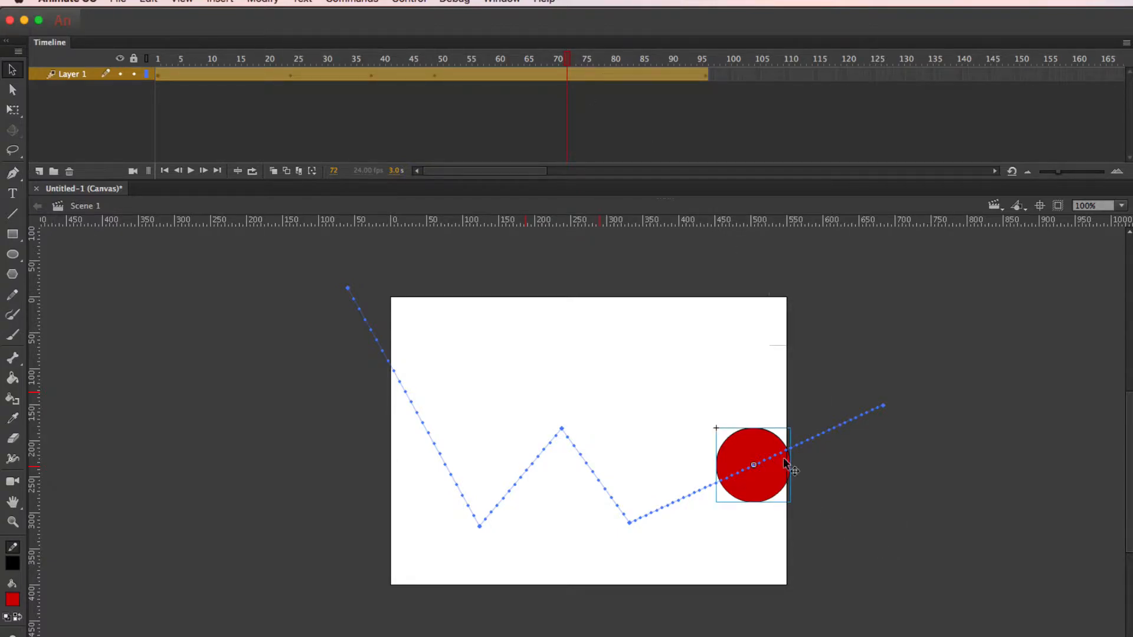
pyautogui.moveTo(787, 451); pyautogui.dragTo(890, 412)
pyautogui.moveTo(863, 454); pyautogui.dragTo(830, 501)
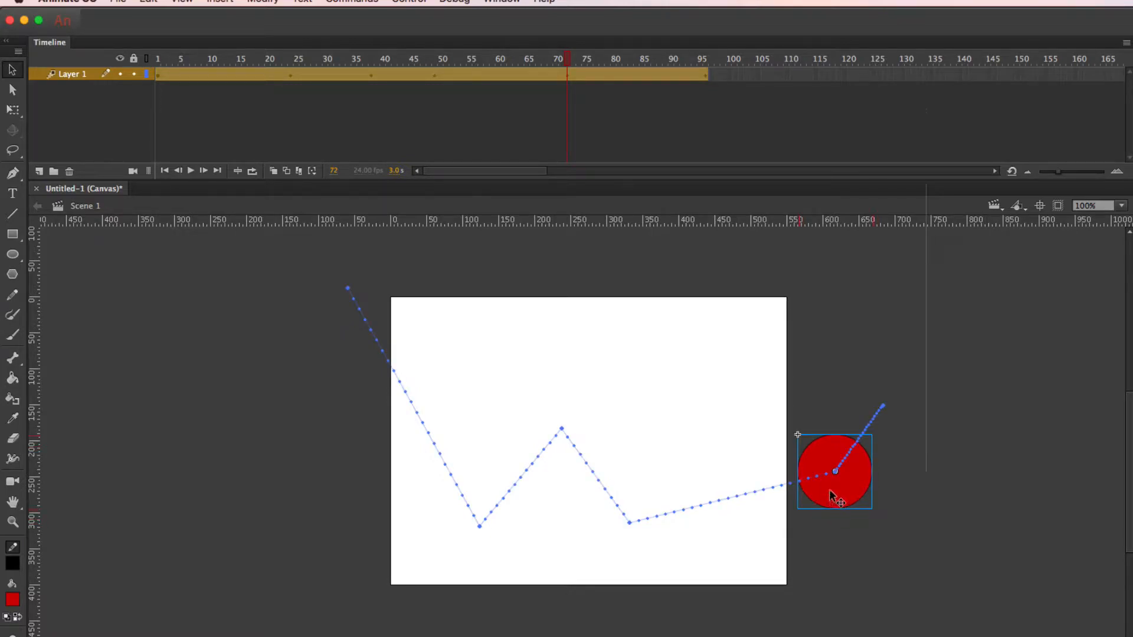
pyautogui.moveTo(830, 499); pyautogui.dragTo(839, 538)
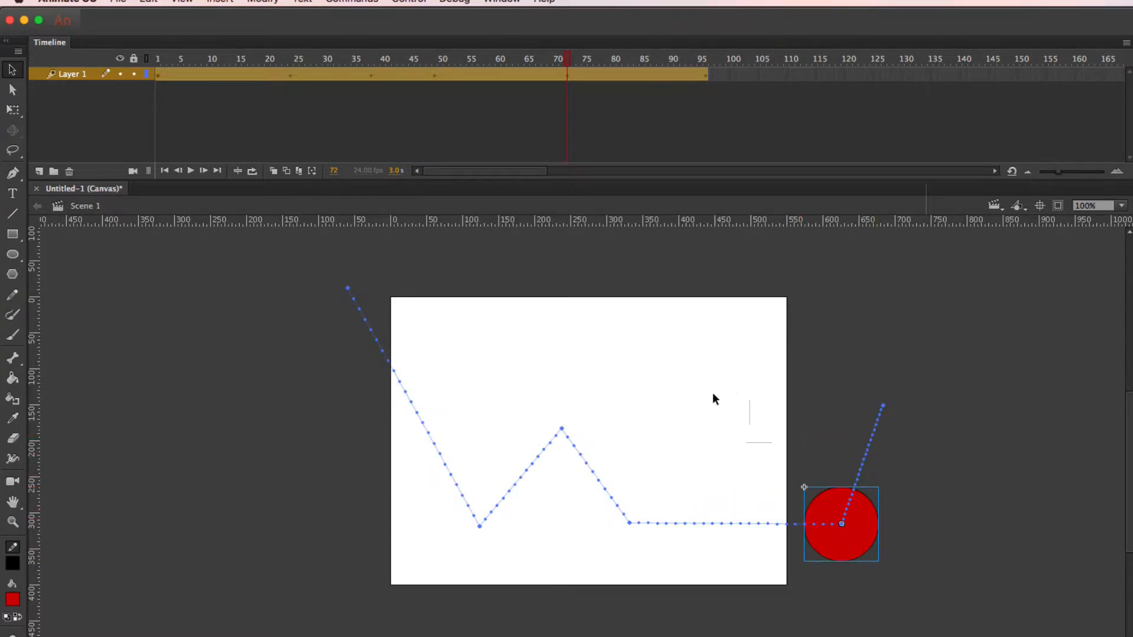
# At frame 61, raise the circle to form a second, lower bounce peak between frames 49 and 72
pyautogui.moveTo(563, 61); pyautogui.dragTo(503, 61)
pyautogui.moveTo(754, 502); pyautogui.dragTo(718, 435)
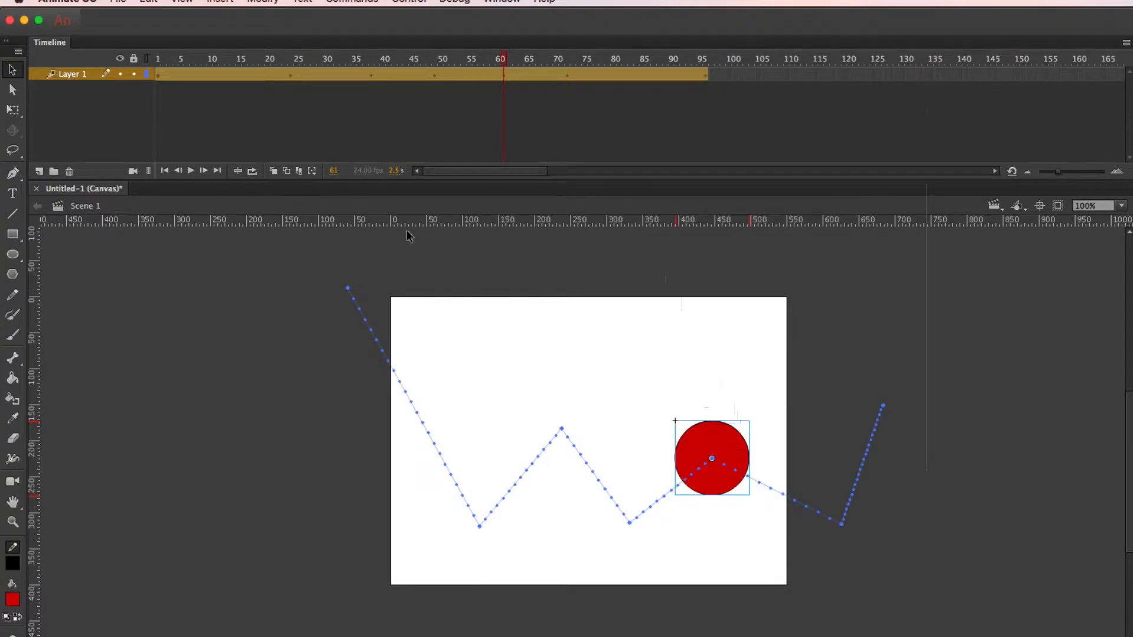
# Play the bounce animation from the first frame to review the circle's motion
pyautogui.click(190, 171)
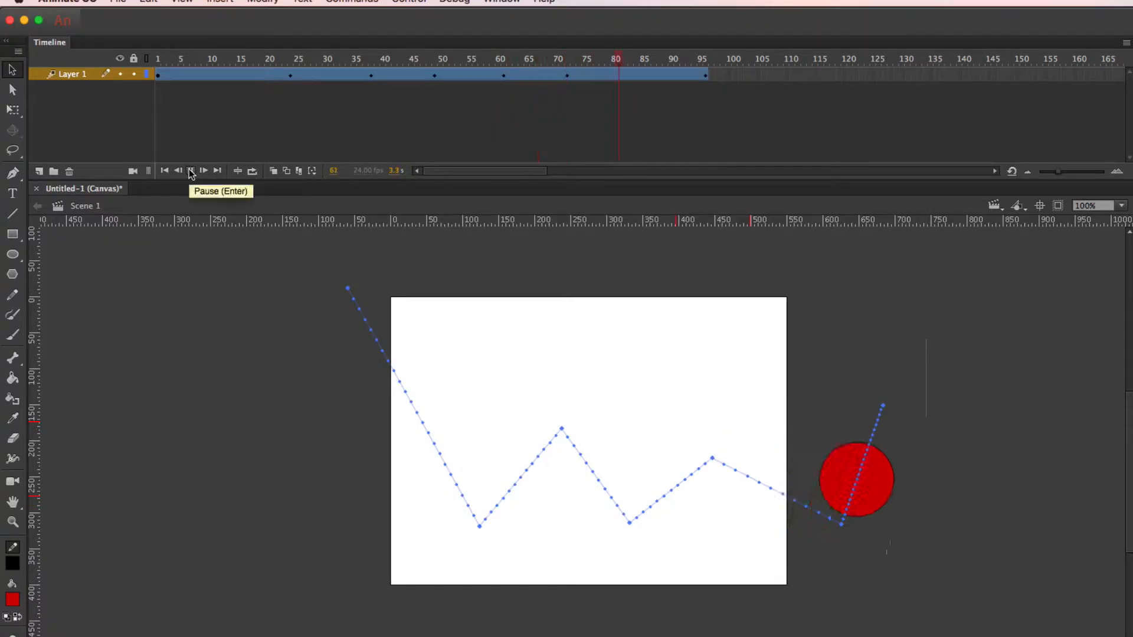
pyautogui.click(165, 170)
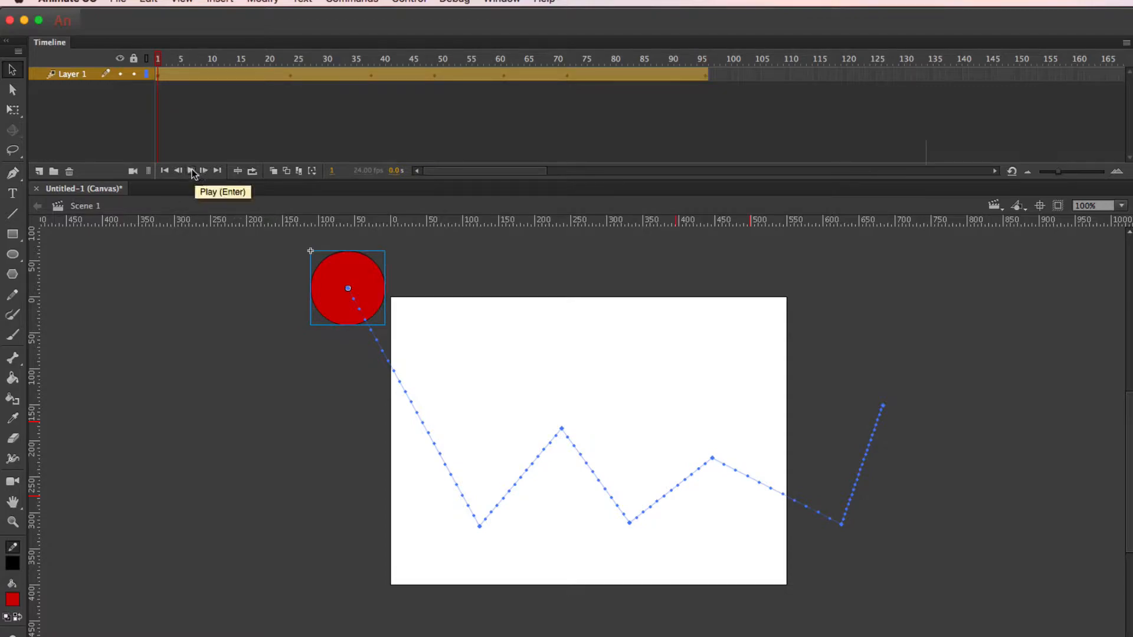
pyautogui.click(195, 172)
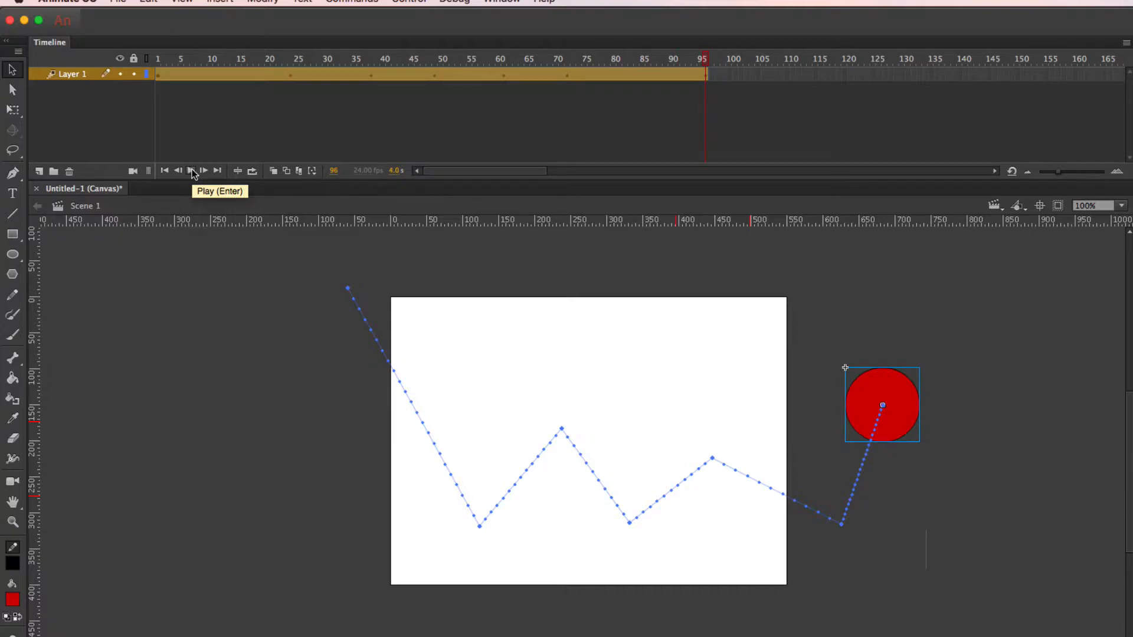
# Clear the frames from 73 to the end of the tween on Layer 1 and return to frame 72
pyautogui.click(714, 97)
pyautogui.moveTo(728, 77); pyautogui.dragTo(572, 78)
pyautogui.rightClick(605, 78)
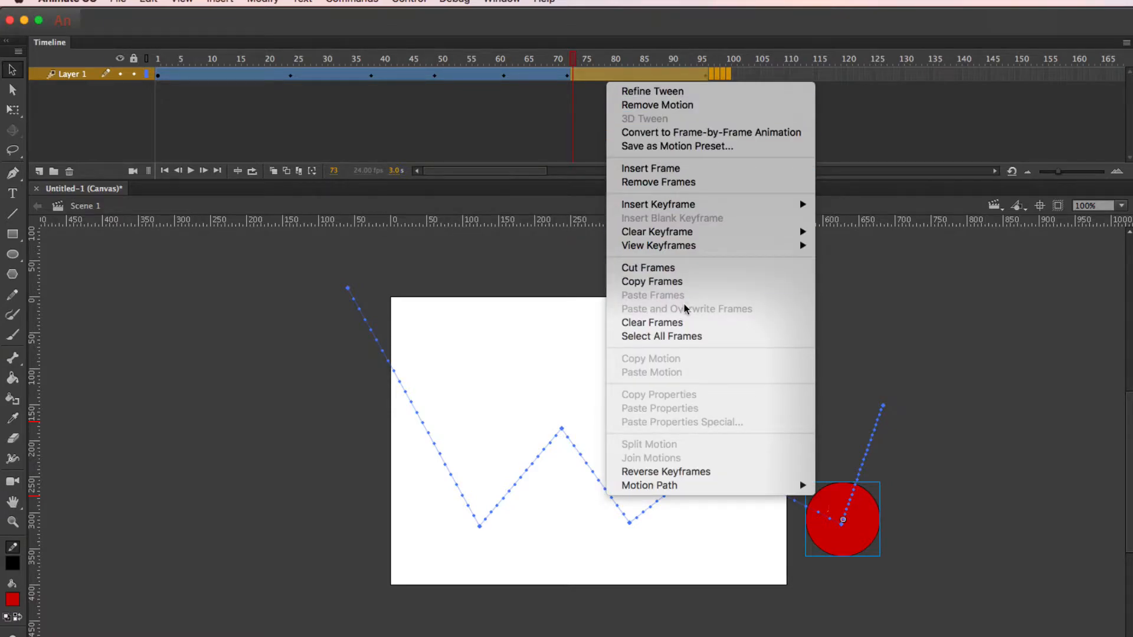
pyautogui.click(678, 323)
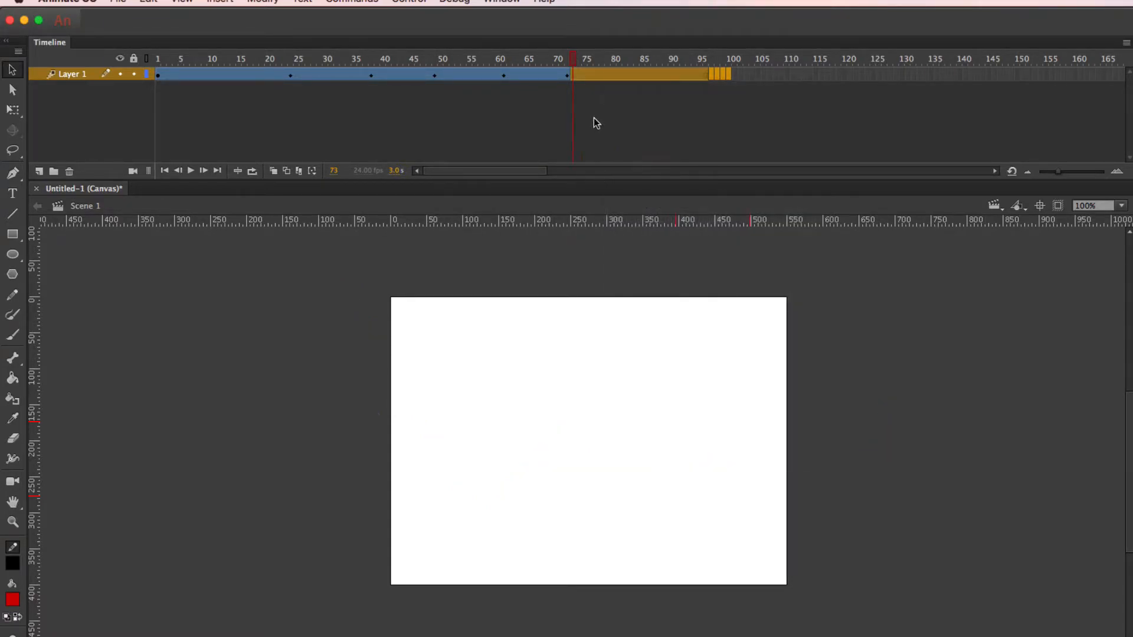
pyautogui.press(',')
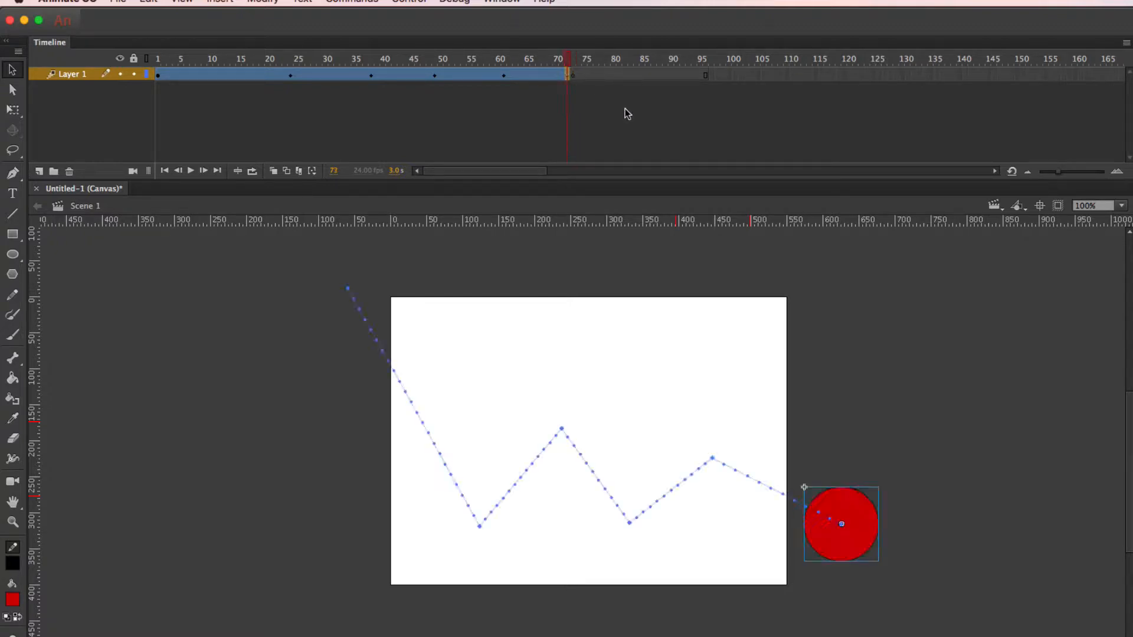
pyautogui.click(666, 109)
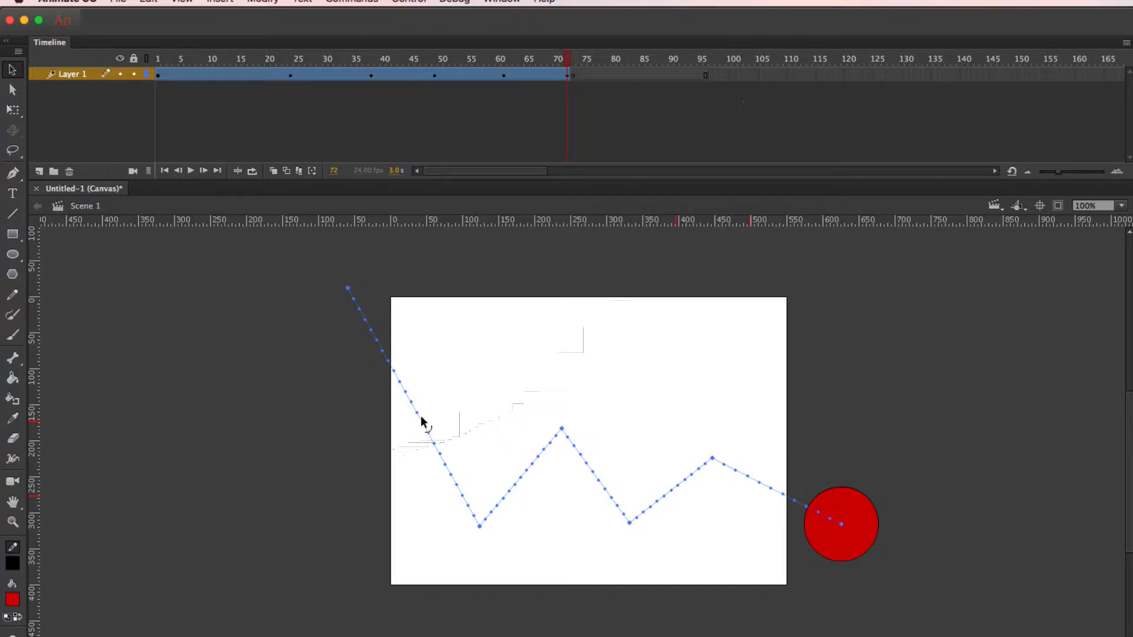
# Bend the motion path's straight segments into smooth bounce arcs, adjusting the last arc's peak and end point slightly
pyautogui.moveTo(423, 422); pyautogui.dragTo(440, 387)
pyautogui.moveTo(531, 466); pyautogui.dragTo(523, 445)
pyautogui.moveTo(590, 459); pyautogui.dragTo(599, 439)
pyautogui.moveTo(687, 477); pyautogui.dragTo(683, 465)
pyautogui.moveTo(761, 488); pyautogui.dragTo(768, 467)
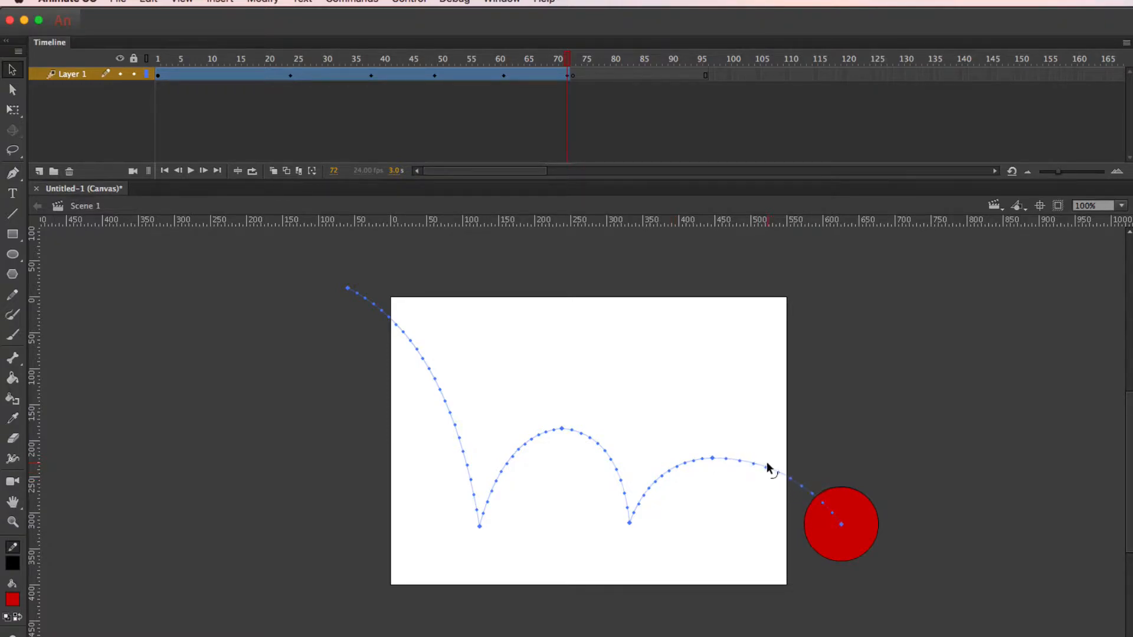
pyautogui.moveTo(822, 522); pyautogui.dragTo(810, 516)
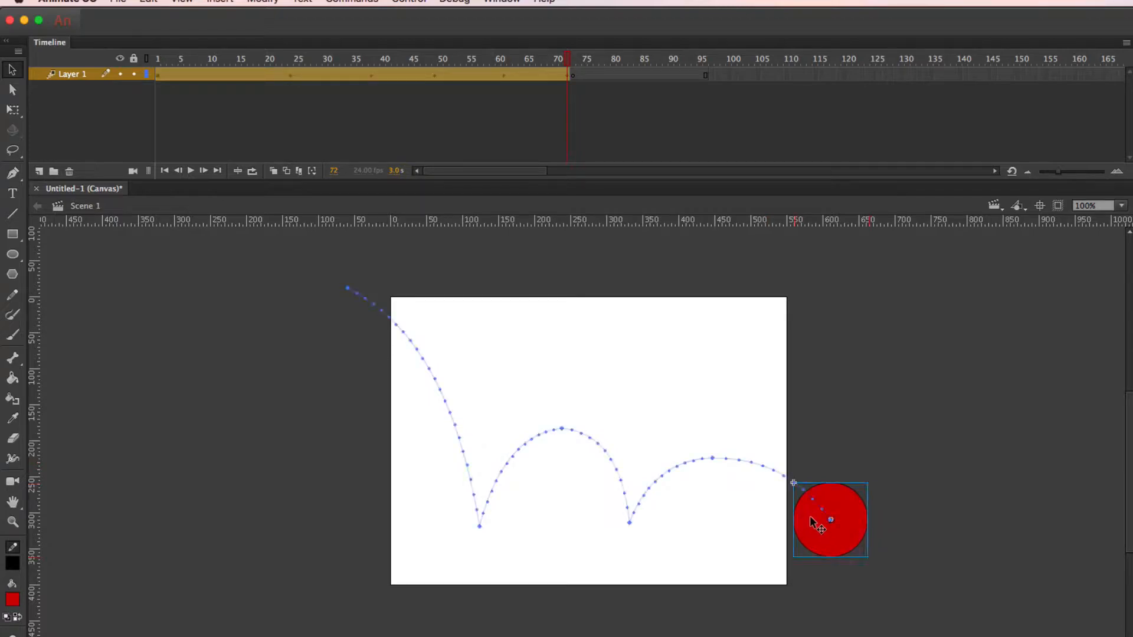
pyautogui.moveTo(711, 455); pyautogui.dragTo(726, 460)
pyautogui.moveTo(628, 523); pyautogui.dragTo(628, 534)
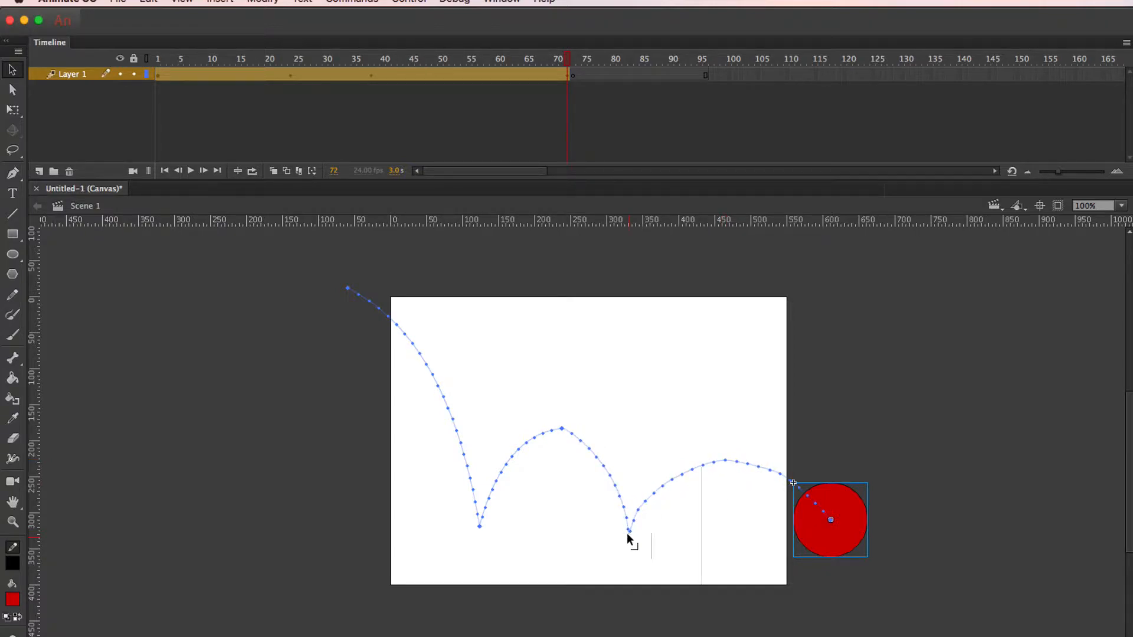
pyautogui.moveTo(560, 430); pyautogui.dragTo(562, 435)
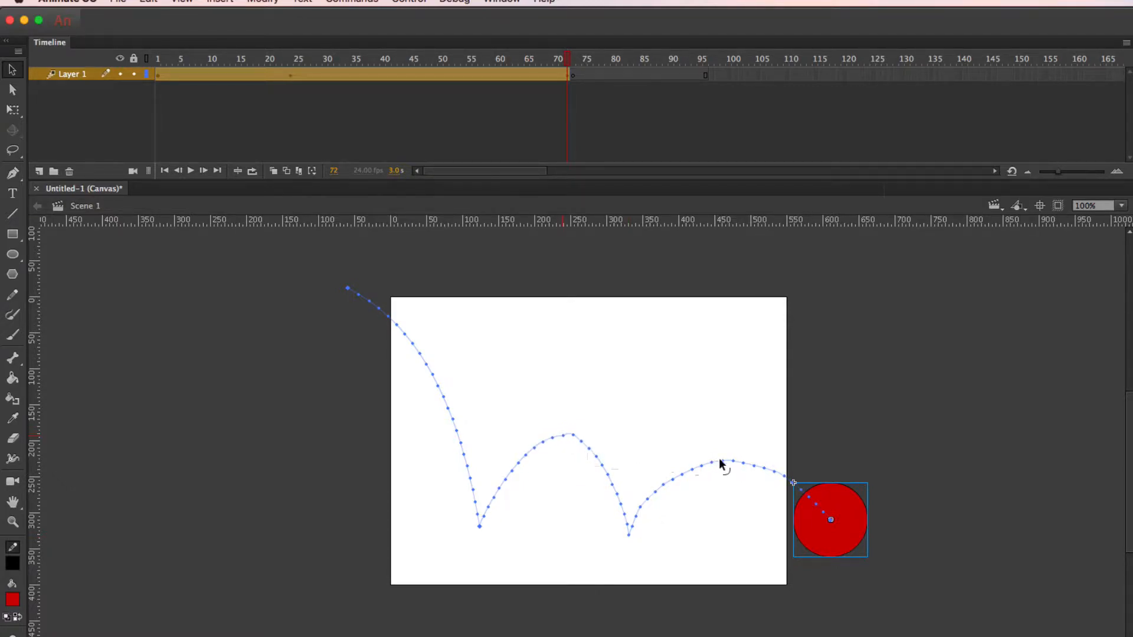
pyautogui.moveTo(722, 465); pyautogui.dragTo(718, 461)
pyautogui.press('super+z')
pyautogui.press('super+z')
pyautogui.press('super+z')
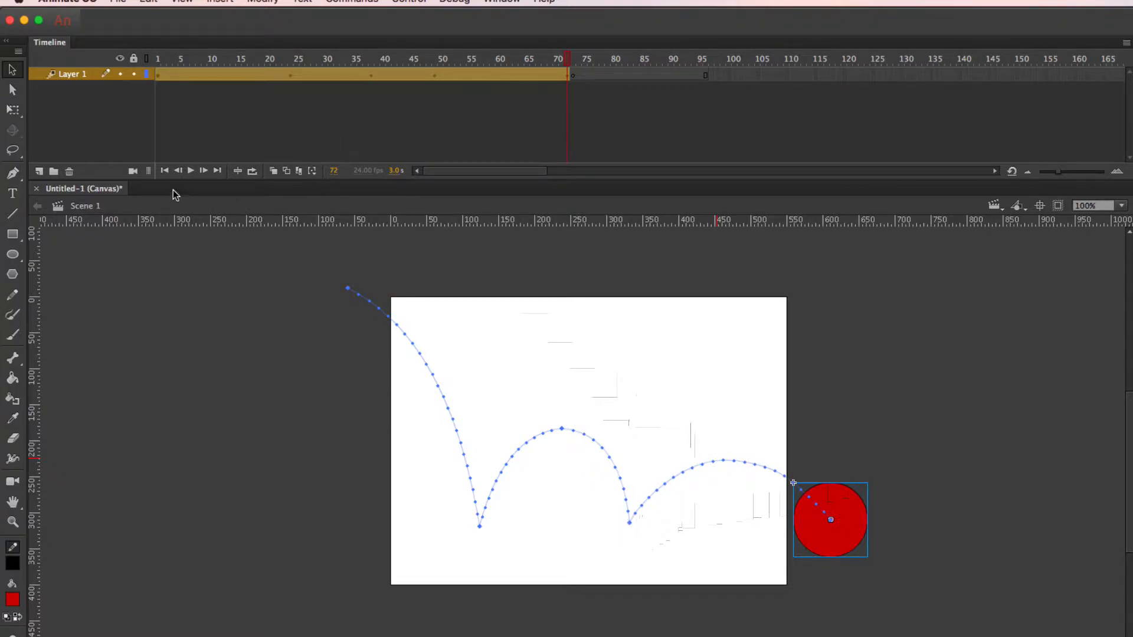
# Rewind to frame 1 and play the animation to check the curved bounce path
pyautogui.click(166, 171)
pyautogui.click(189, 173)
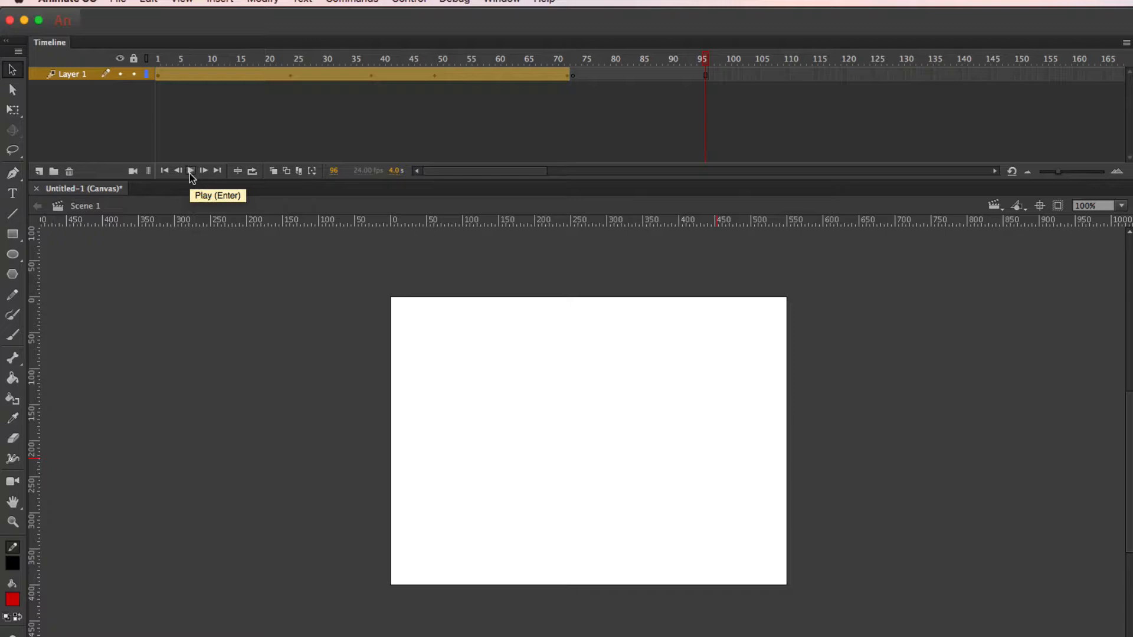
pyautogui.click(190, 172)
# Remove the leftover blank frames after frame 72 from Layer 1
pyautogui.click(777, 133)
pyautogui.moveTo(717, 76); pyautogui.dragTo(574, 84)
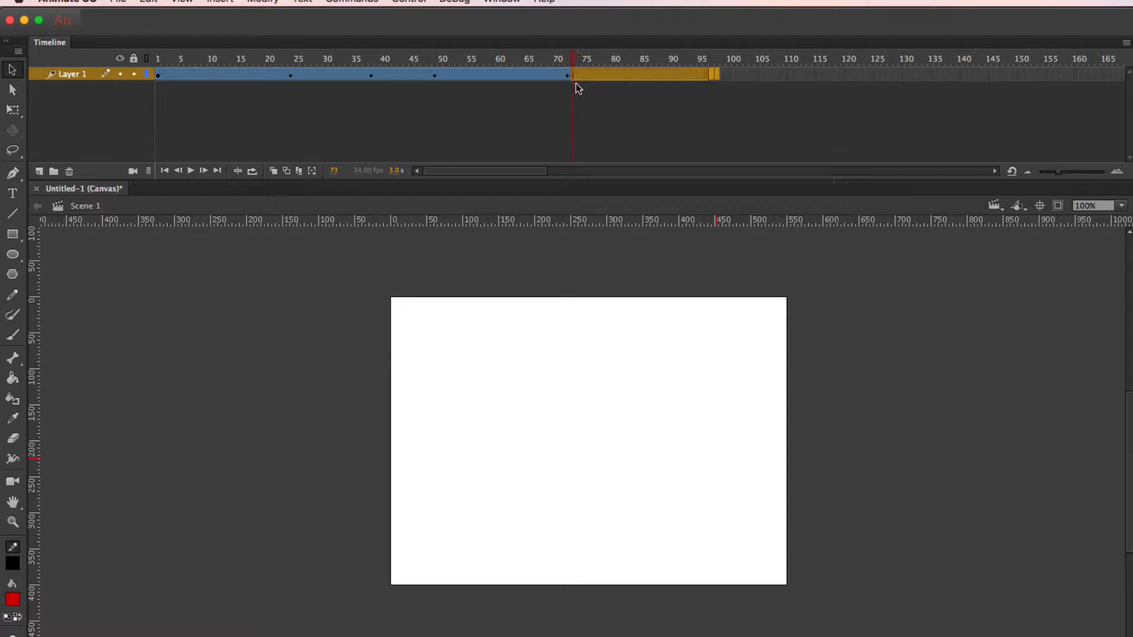
pyautogui.rightClick(608, 78)
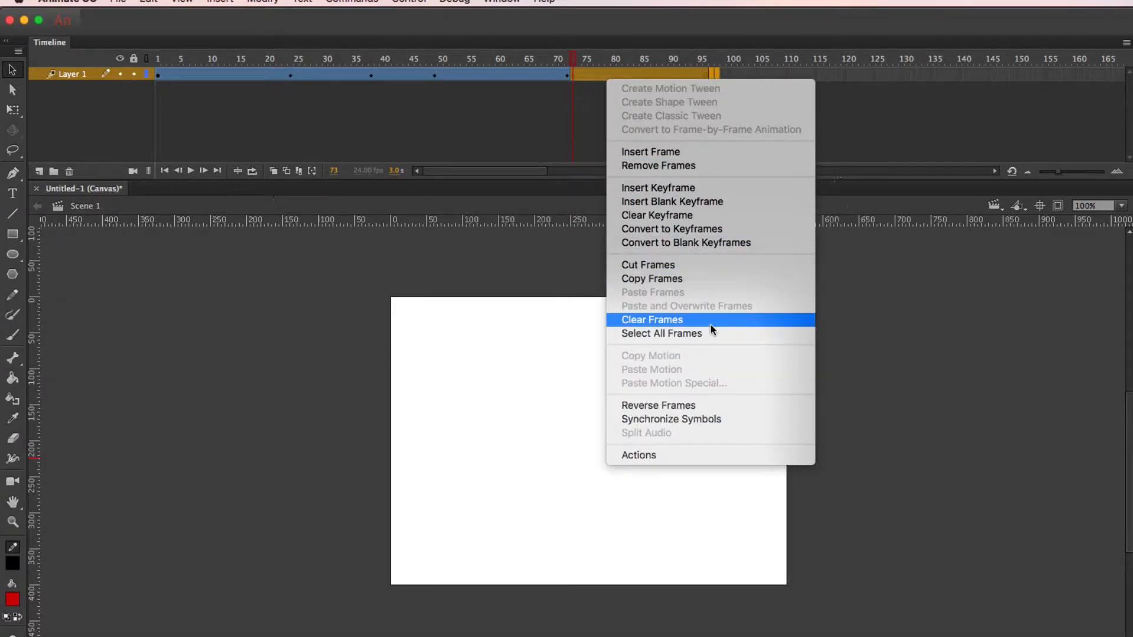
pyautogui.click(716, 160)
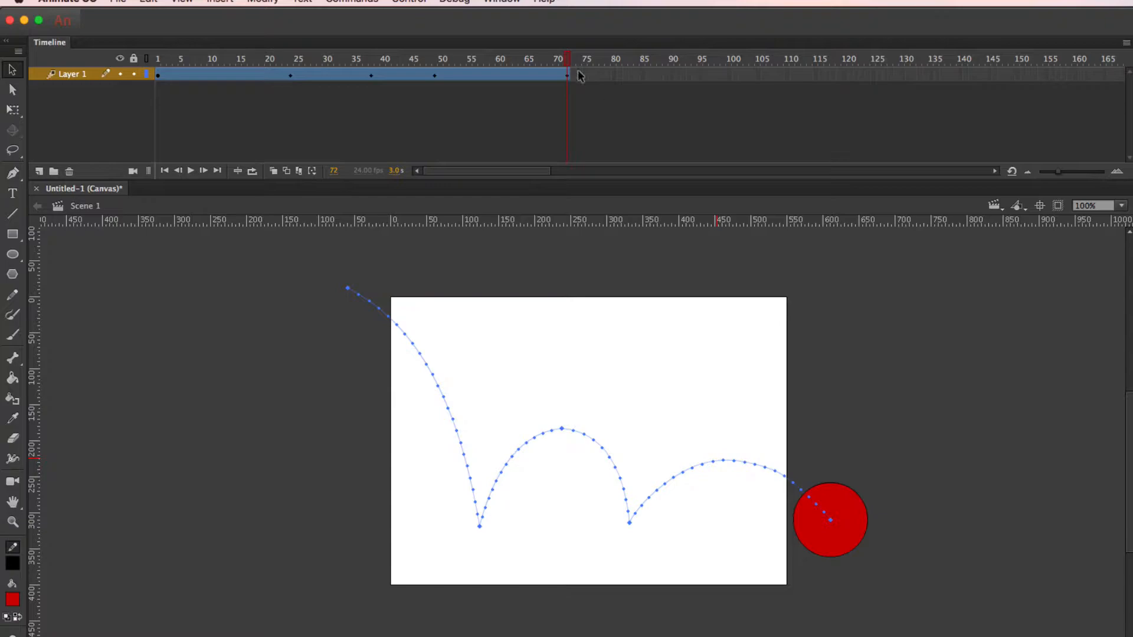
pyautogui.moveTo(568, 58); pyautogui.dragTo(637, 32)
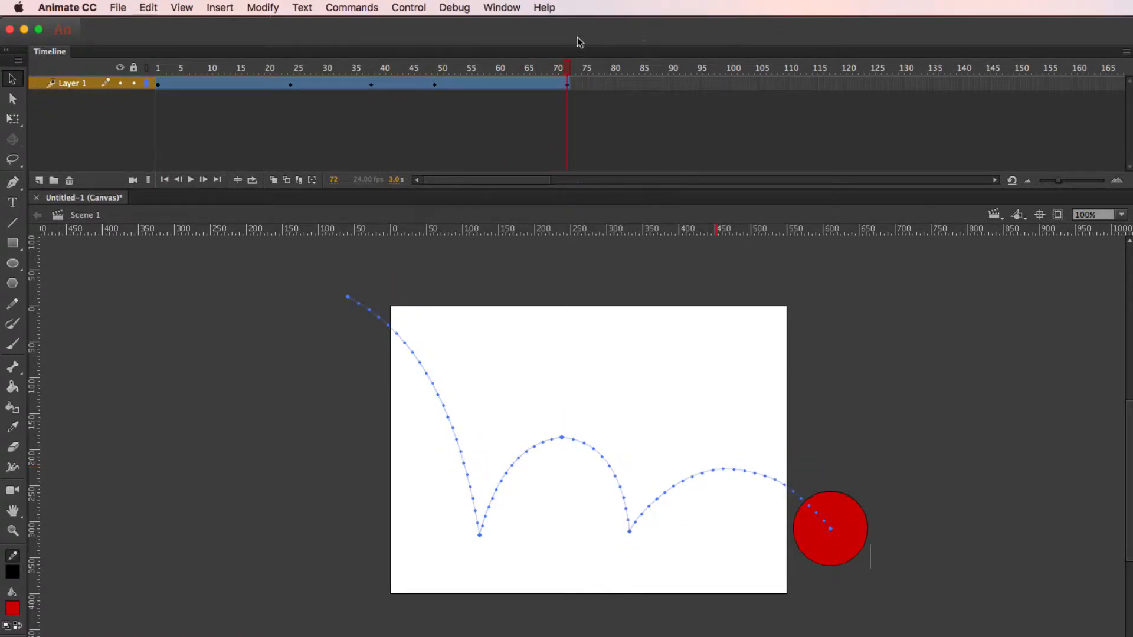
pyautogui.moveTo(566, 69); pyautogui.dragTo(140, 37)
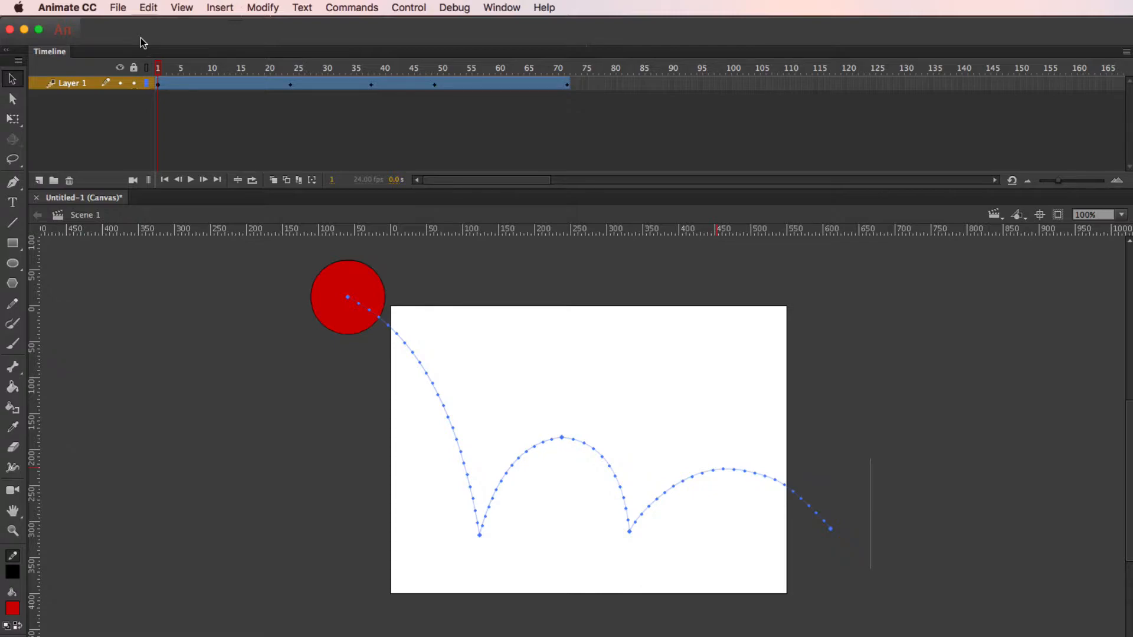
pyautogui.click(291, 67)
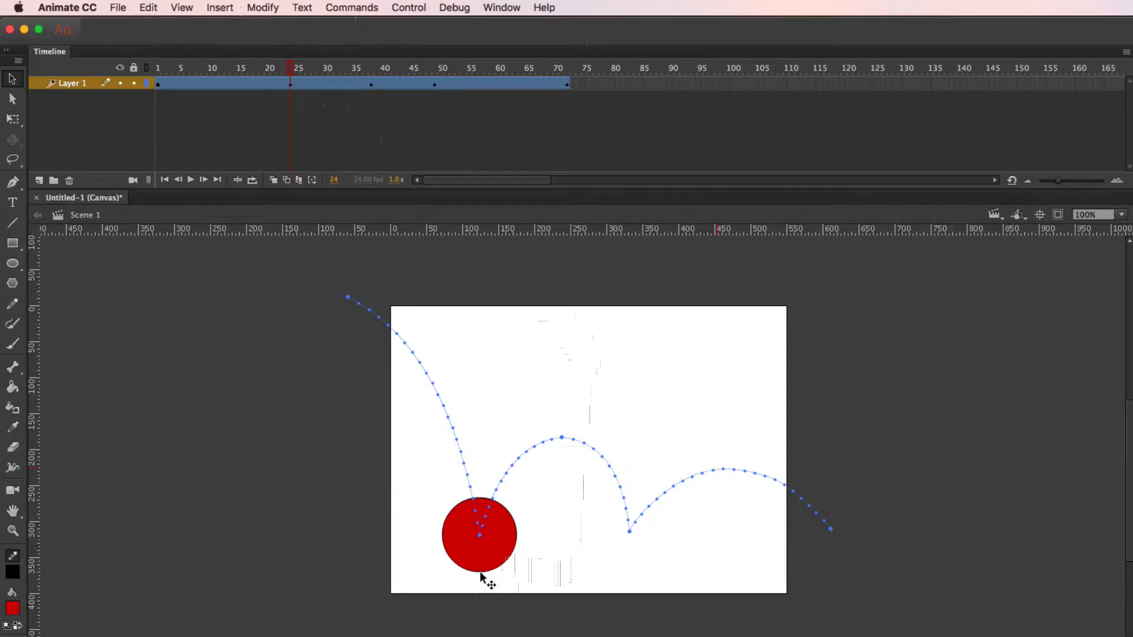
pyautogui.moveTo(485, 536); pyautogui.dragTo(485, 547)
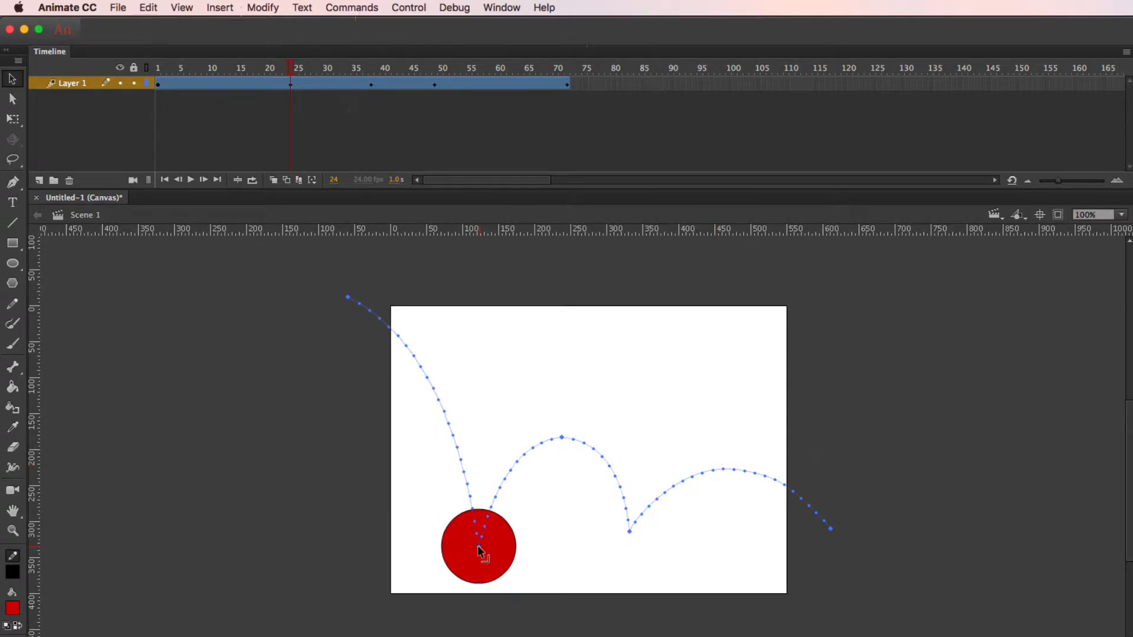
pyautogui.press('super+z')
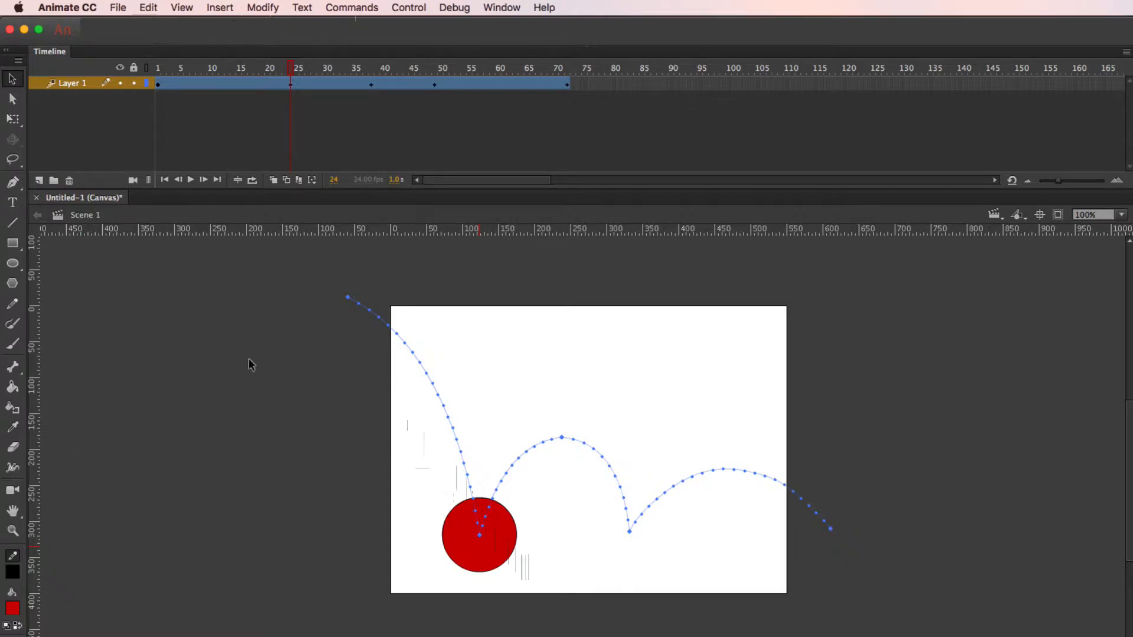
# At frame 1, move the circle's transformation point from its center to its bottom edge with the Free Transform tool
pyautogui.click(14, 121)
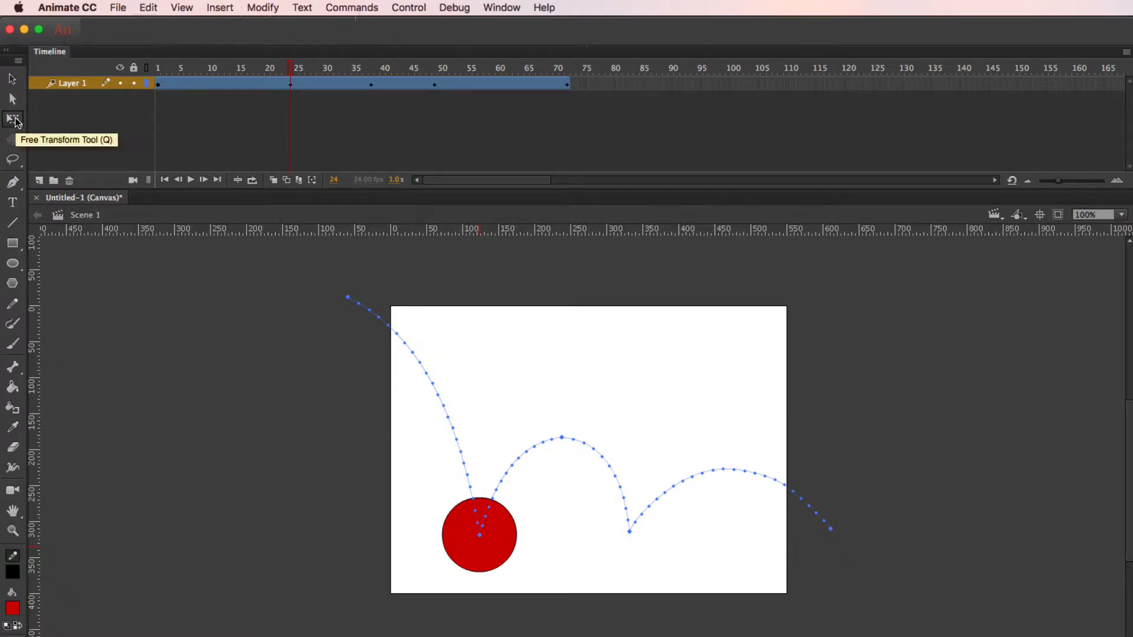
pyautogui.click(461, 551)
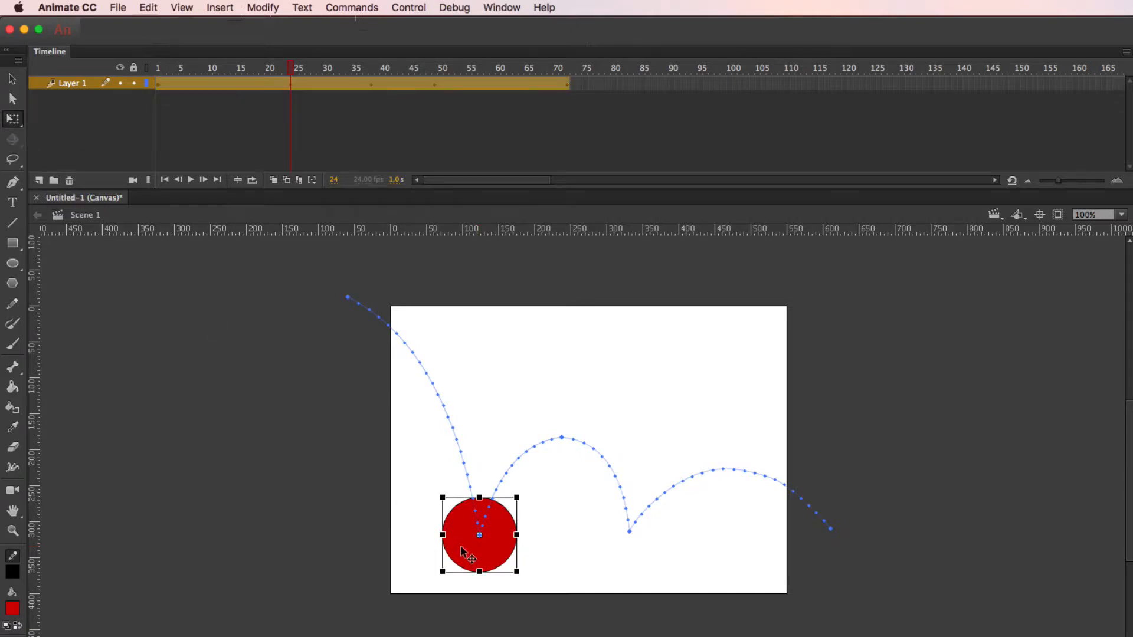
pyautogui.click(273, 66)
pyautogui.moveTo(222, 65); pyautogui.dragTo(129, 58)
pyautogui.click(174, 87)
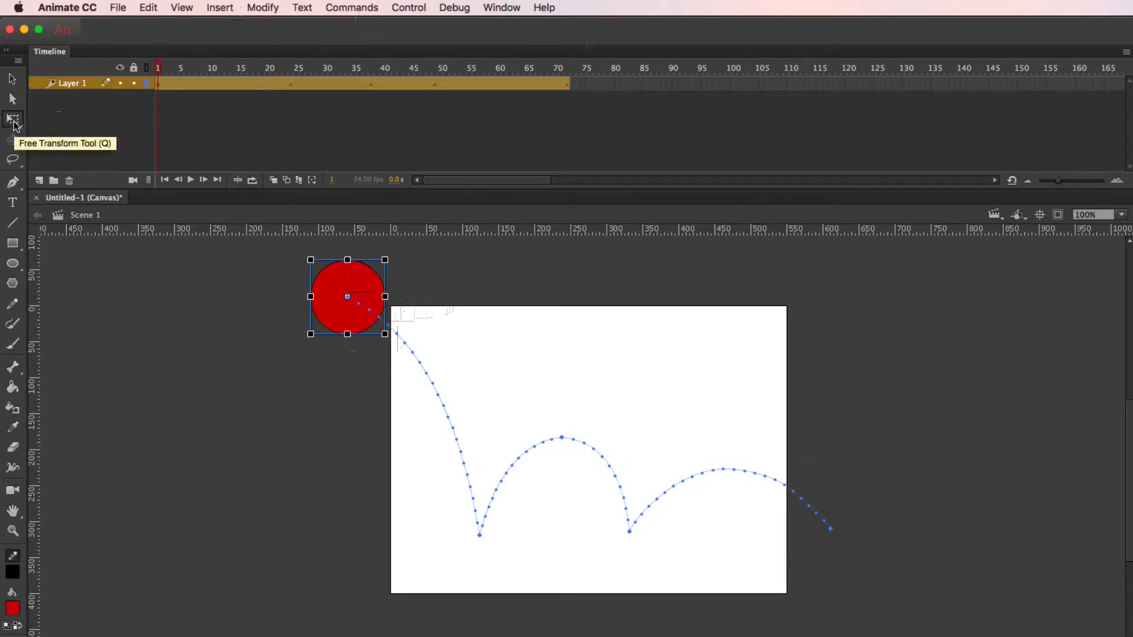
pyautogui.moveTo(346, 297)
pyautogui.mouseDown()
pyautogui.moveTo(347, 326)
pyautogui.moveTo(348, 301)
pyautogui.mouseUp()
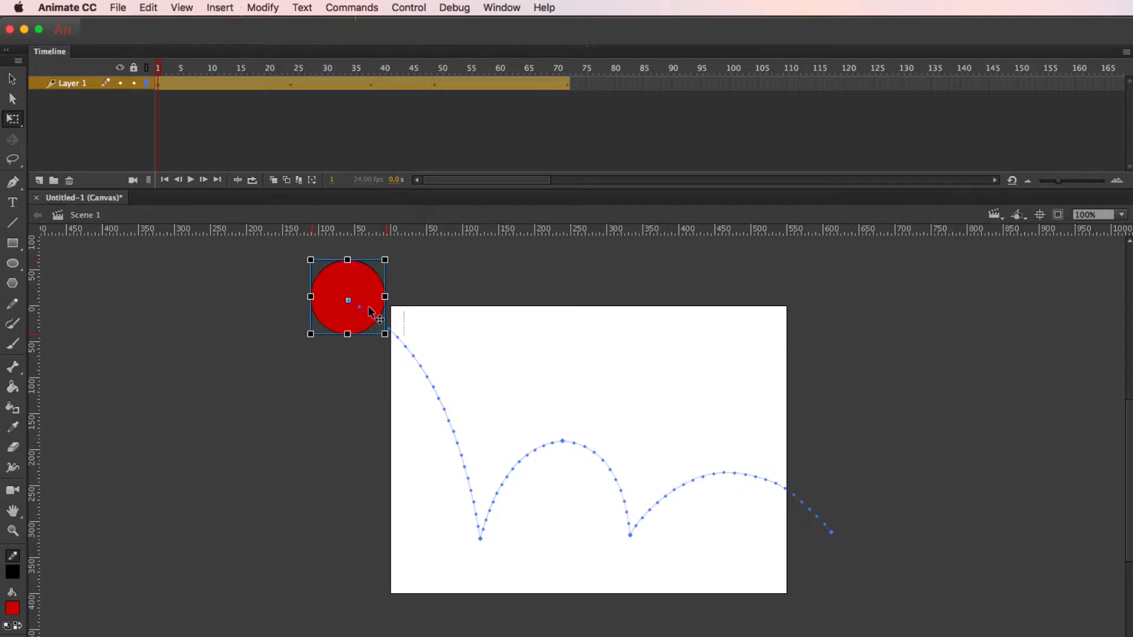
pyautogui.click(80, 118)
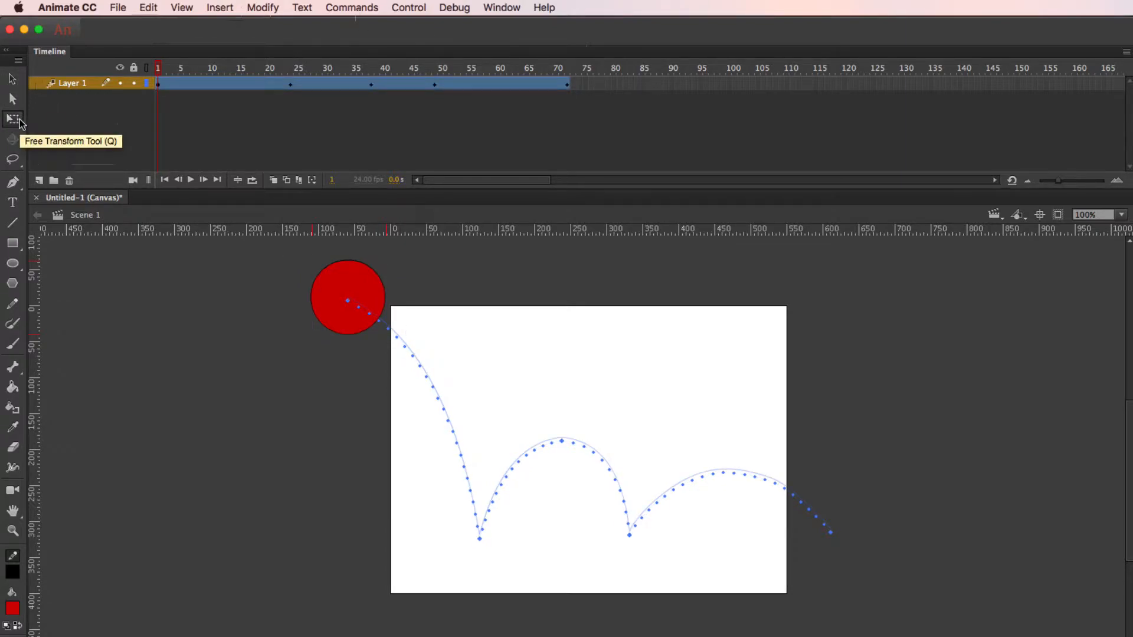
pyautogui.click(16, 119)
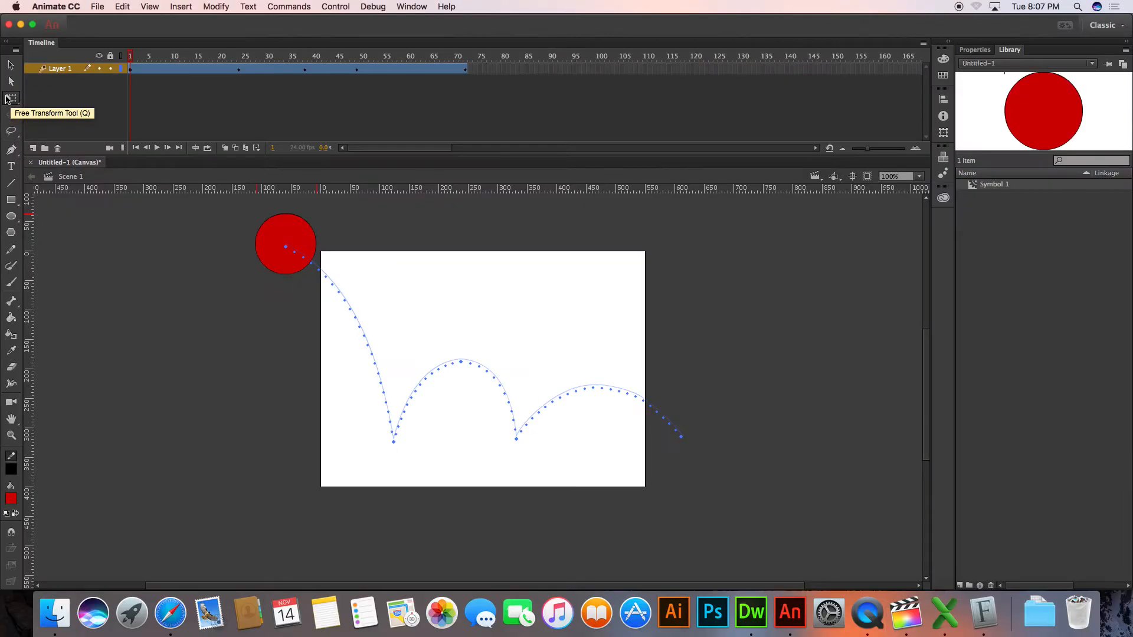
pyautogui.click(287, 247)
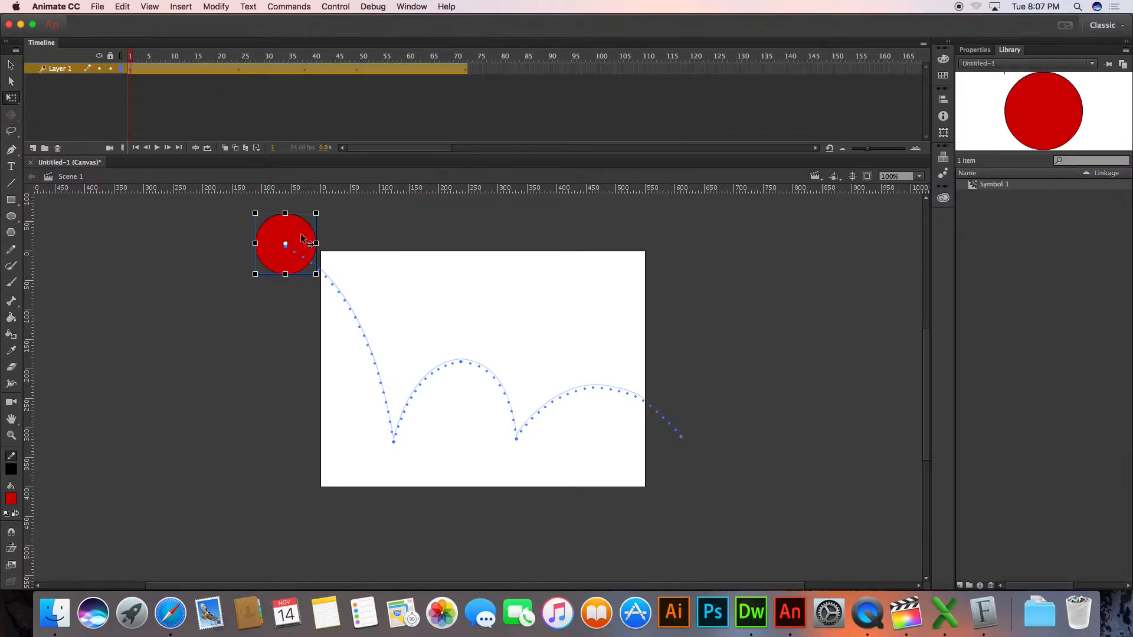
pyautogui.click(286, 246)
pyautogui.moveTo(286, 246); pyautogui.dragTo(285, 275)
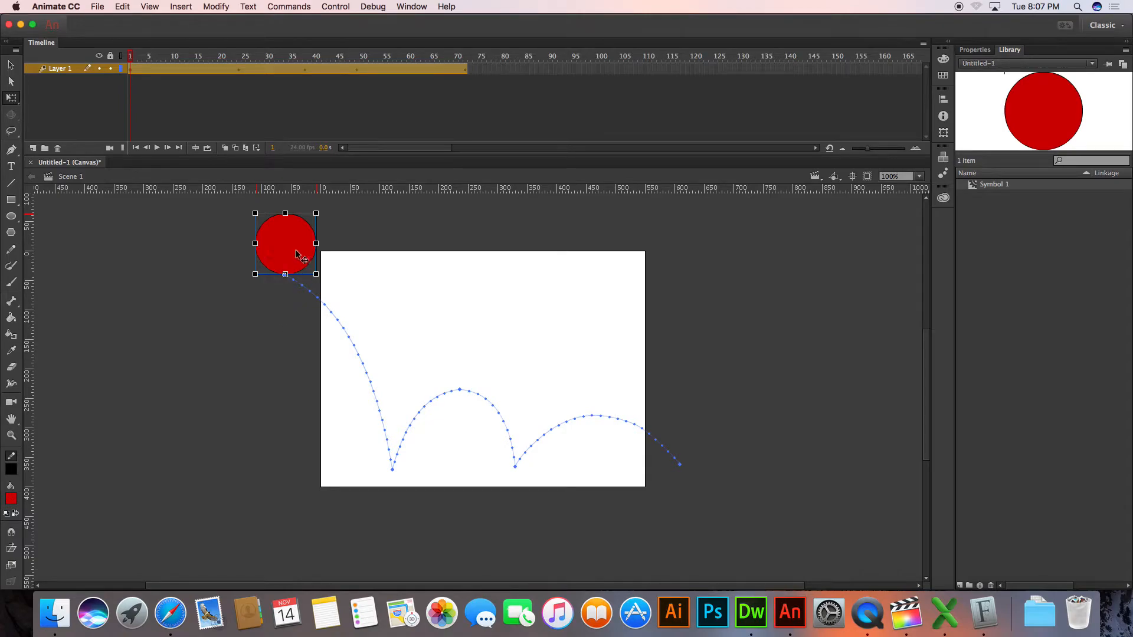
# Squash the circle vertically at frame 24, and stretch it slightly taller than round at the frame 38 bounce peak
pyautogui.moveTo(239, 56); pyautogui.dragTo(239, 58)
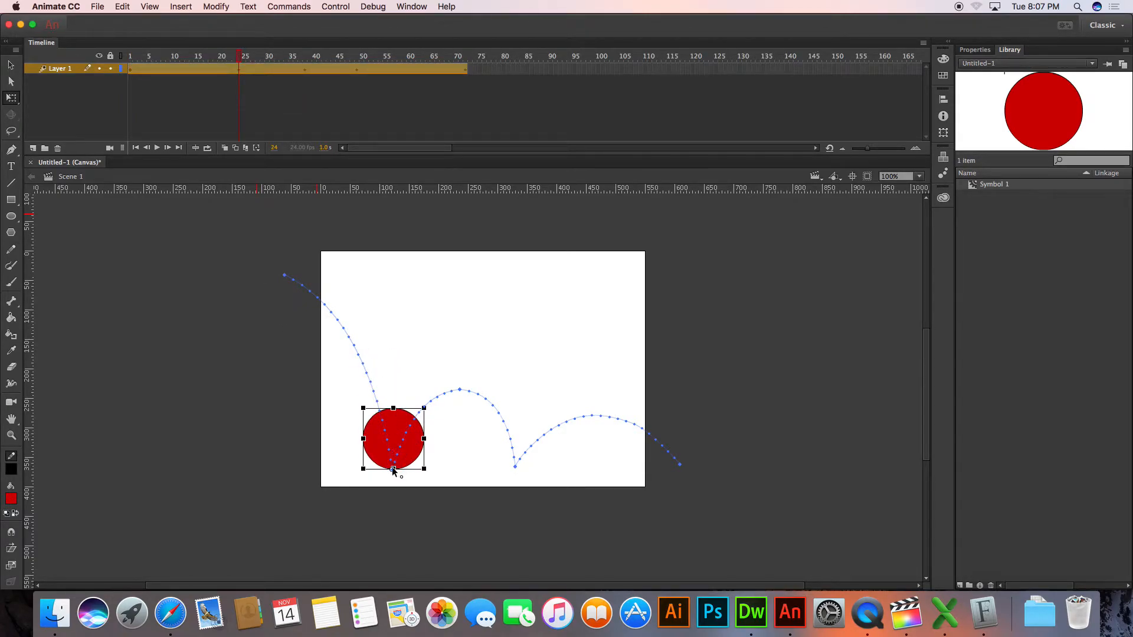
pyautogui.moveTo(393, 408); pyautogui.dragTo(396, 432)
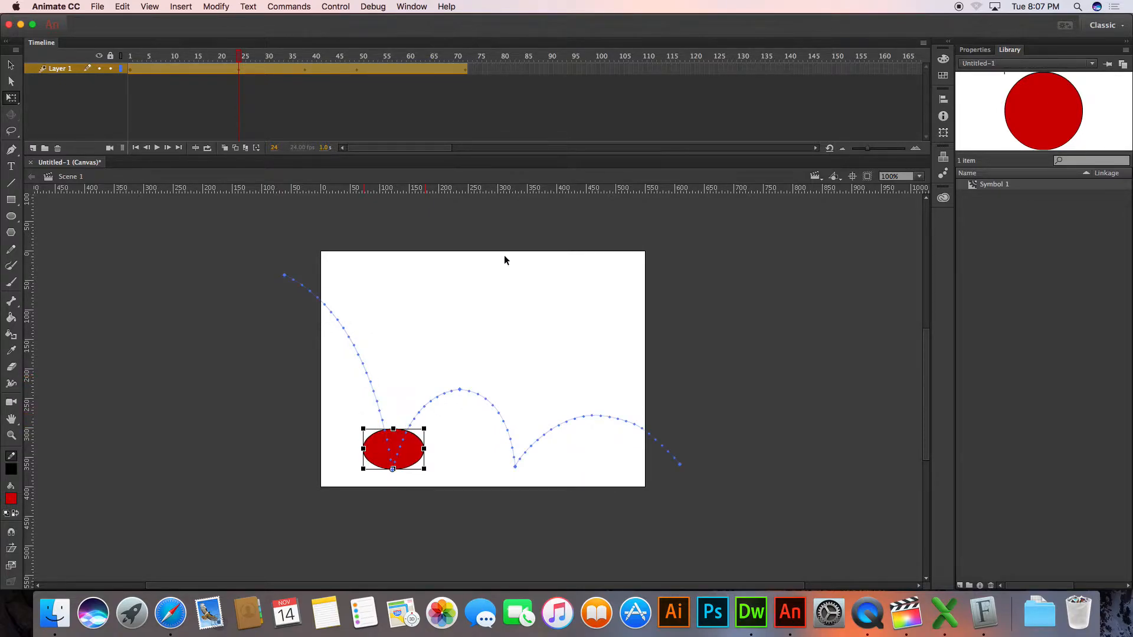
pyautogui.click(304, 62)
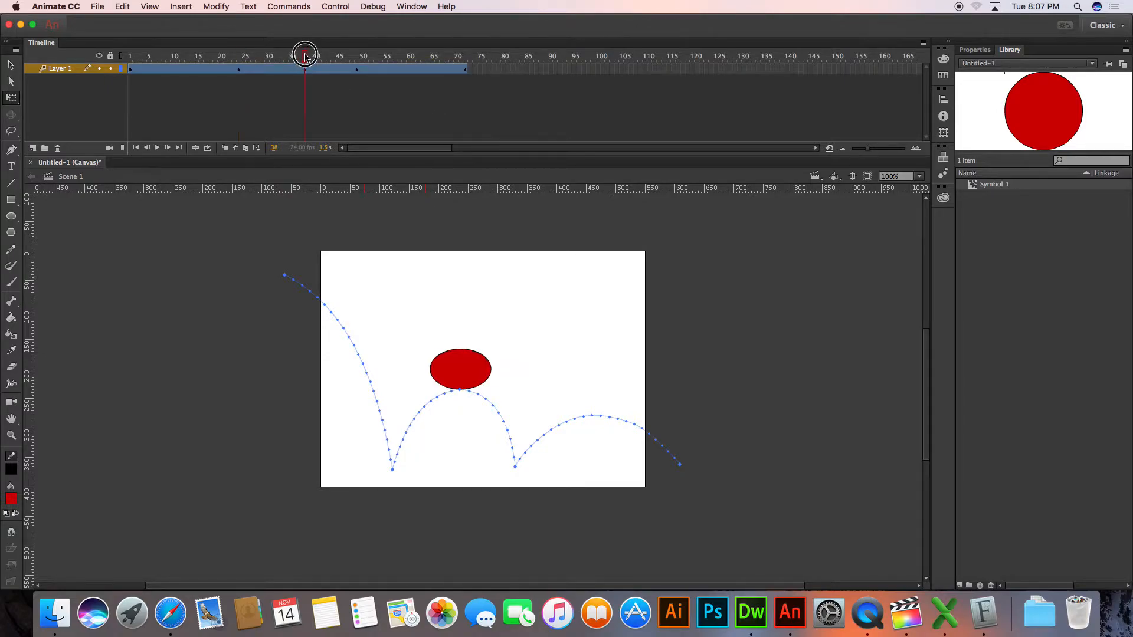
pyautogui.moveTo(460, 347); pyautogui.dragTo(466, 324)
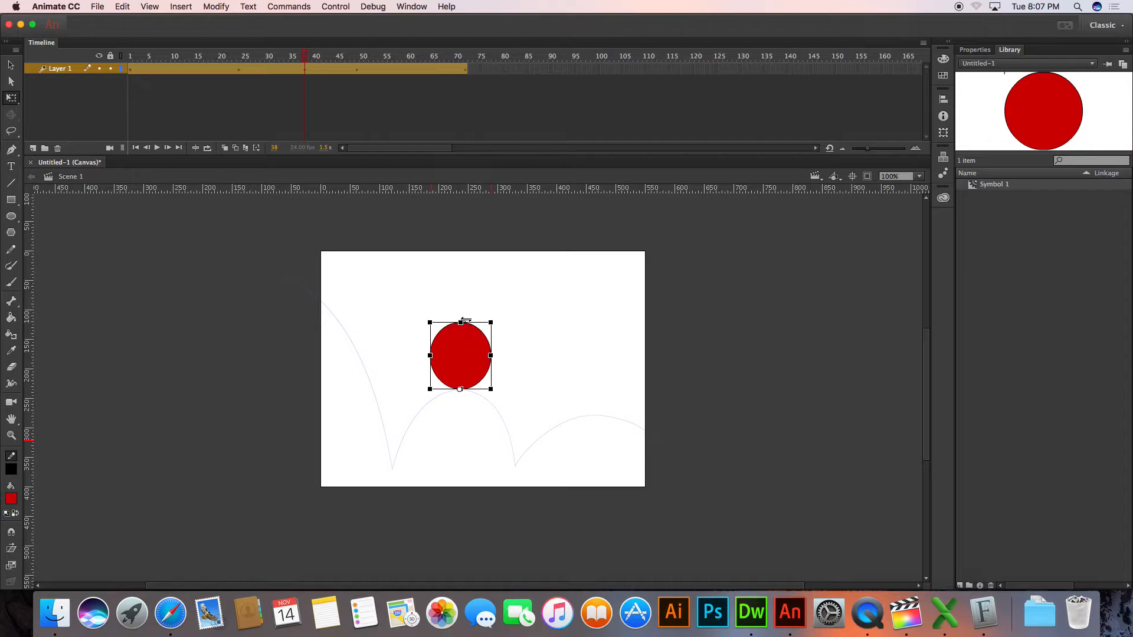
# At frame 49, squash the circle vertically toward its bottom edge, less strongly than at frame 24
pyautogui.moveTo(362, 58); pyautogui.dragTo(356, 57)
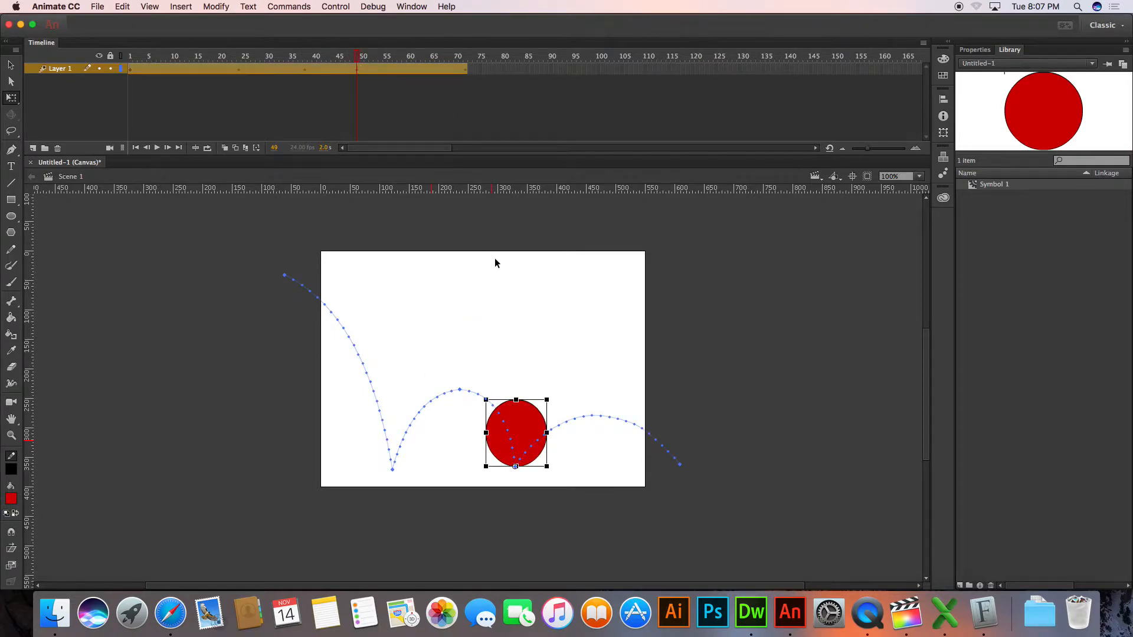
pyautogui.moveTo(516, 401); pyautogui.dragTo(517, 417)
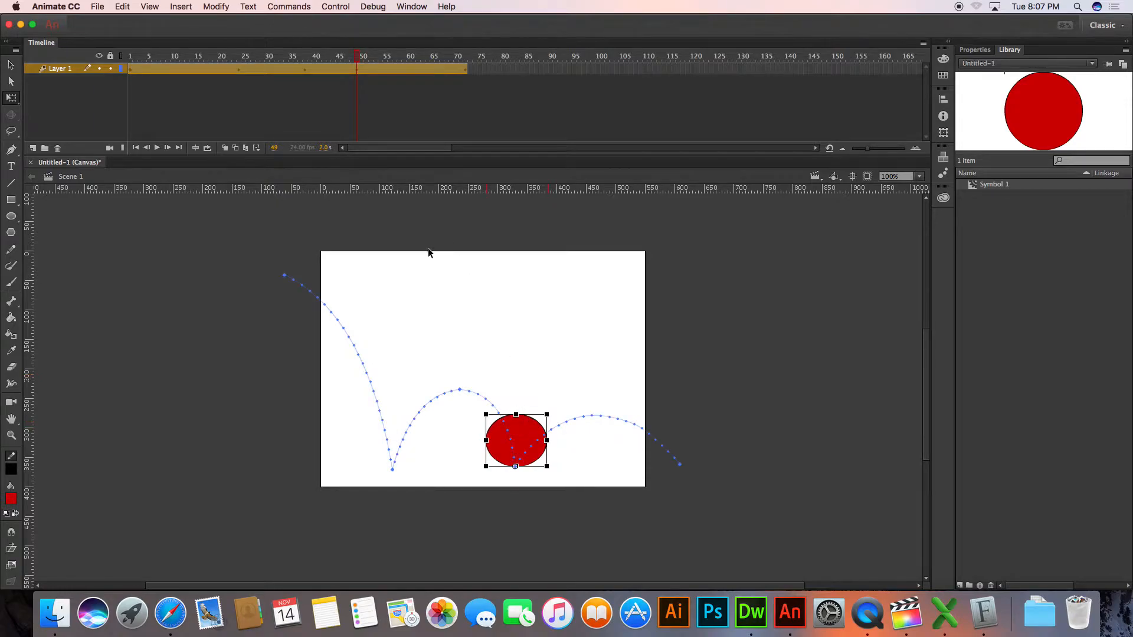
# At frame 14, stretch the circle and tilt it counterclockwise along the falling arc, and rotate it back to level at frame 24
pyautogui.moveTo(357, 58); pyautogui.dragTo(222, 64)
pyautogui.moveTo(139, 54); pyautogui.dragTo(193, 52)
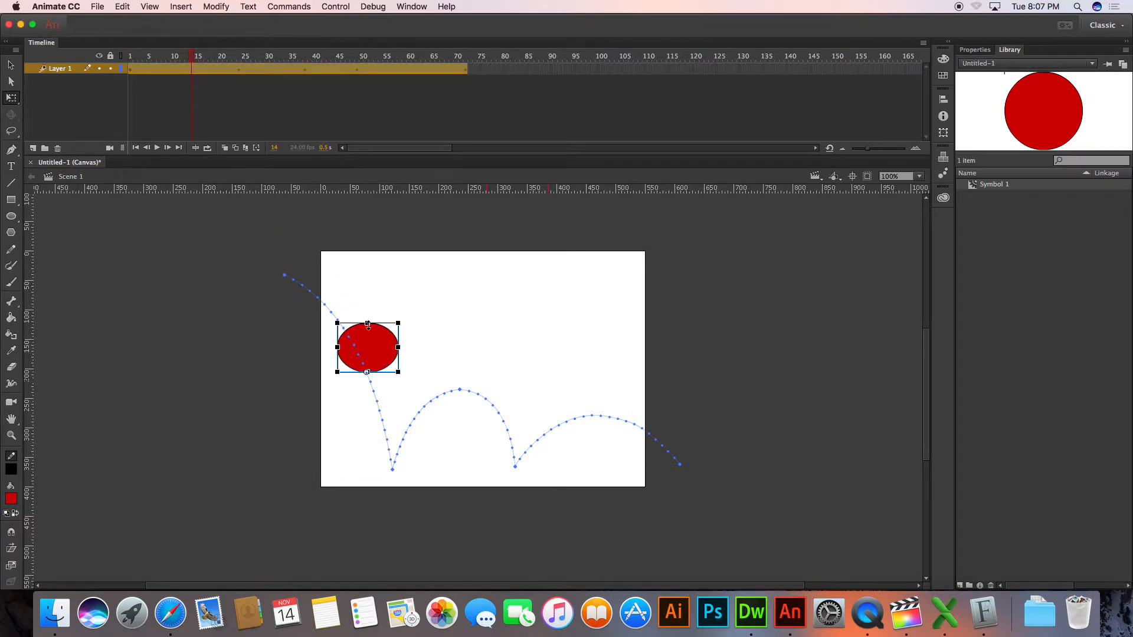
pyautogui.moveTo(368, 324); pyautogui.dragTo(375, 301)
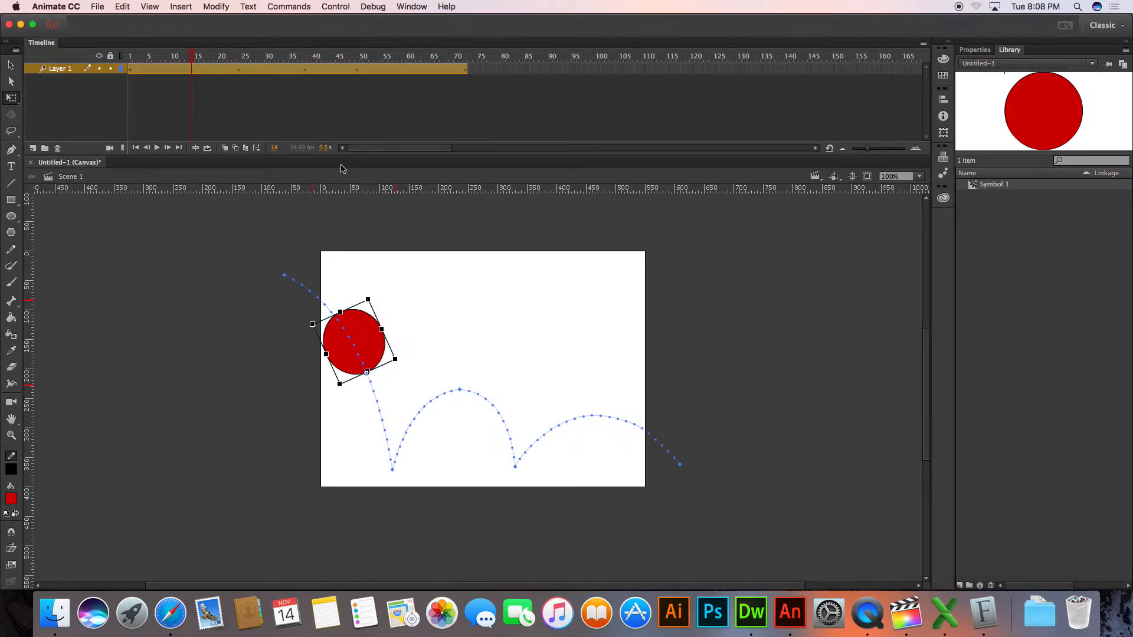
pyautogui.moveTo(199, 68); pyautogui.dragTo(239, 67)
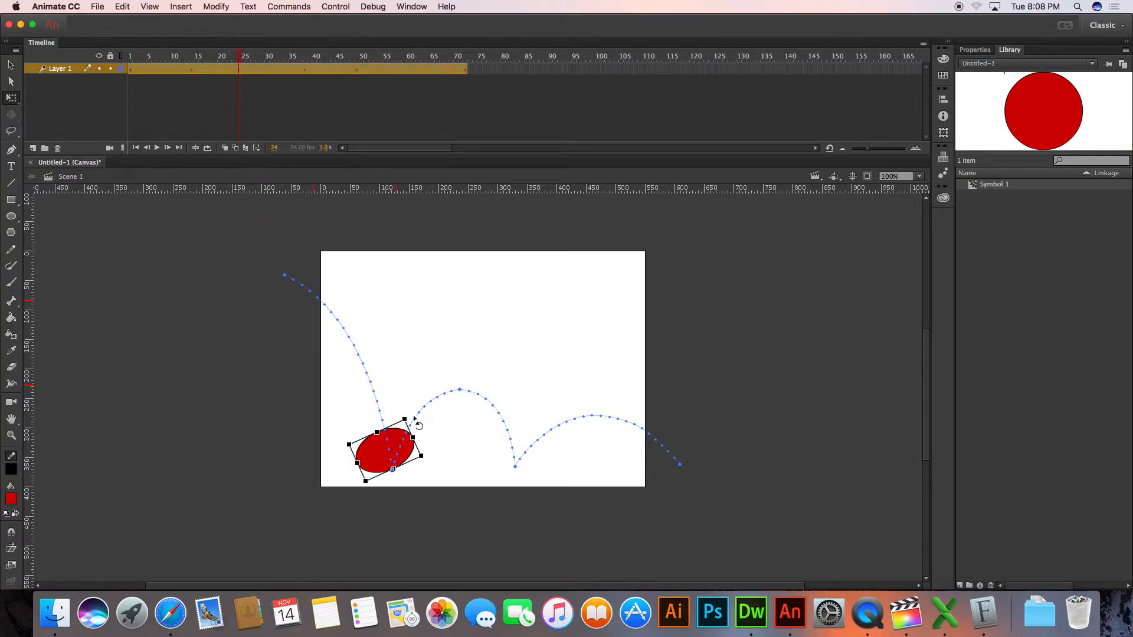
pyautogui.moveTo(416, 423); pyautogui.dragTo(429, 435)
# At frame 44, tilt the circle counterclockwise toward its descent path, and rotate it back to level at frame 49
pyautogui.moveTo(242, 59); pyautogui.dragTo(335, 64)
pyautogui.moveTo(541, 362); pyautogui.dragTo(517, 346)
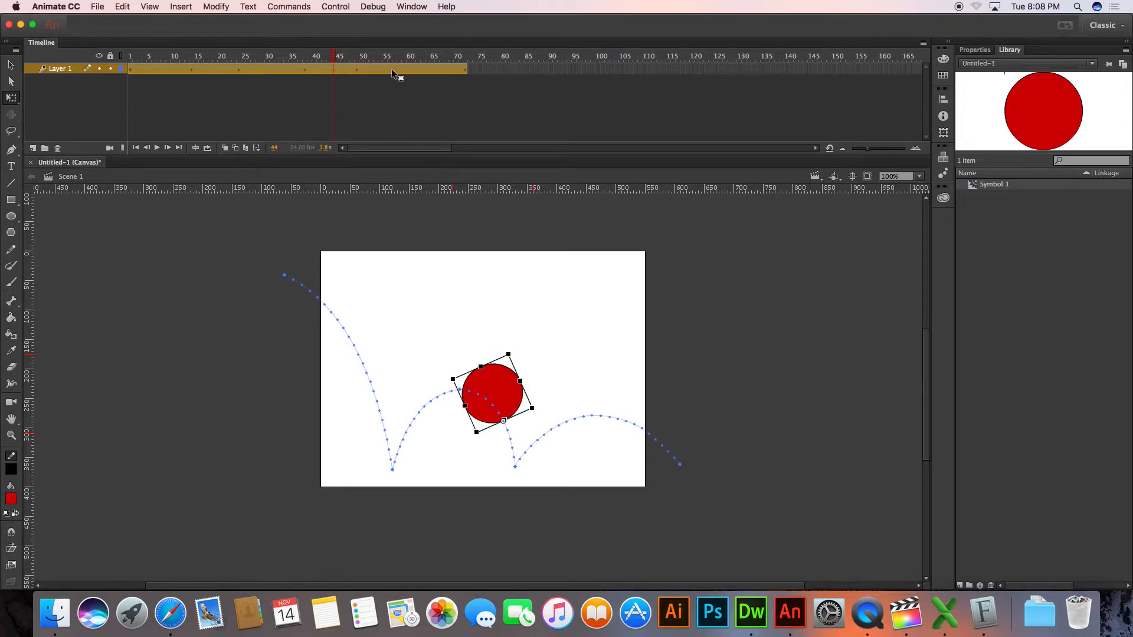
pyautogui.click(357, 59)
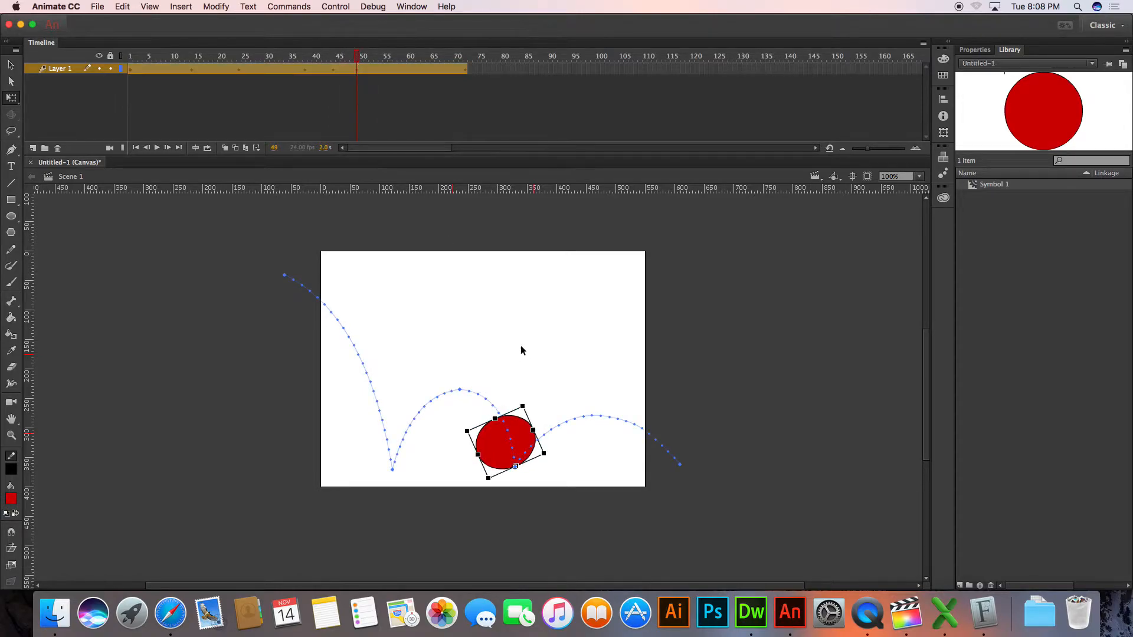
pyautogui.moveTo(530, 413); pyautogui.dragTo(546, 427)
# Play the animation from frame 1 on the stage and test the movie in the browser
pyautogui.moveTo(358, 58); pyautogui.dragTo(112, 18)
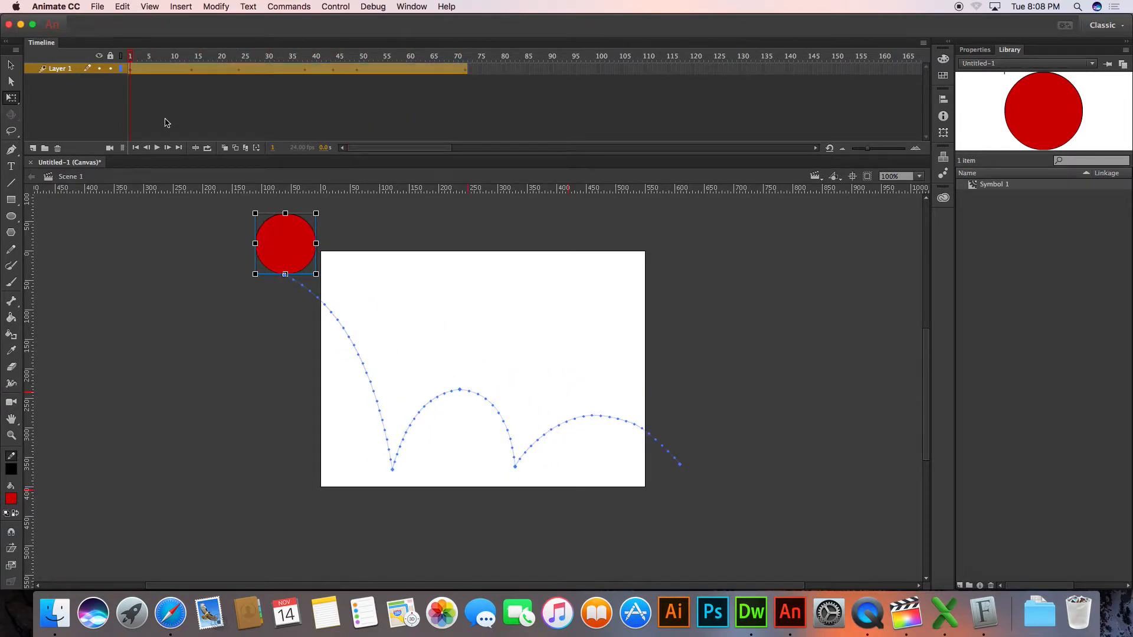
pyautogui.click(154, 148)
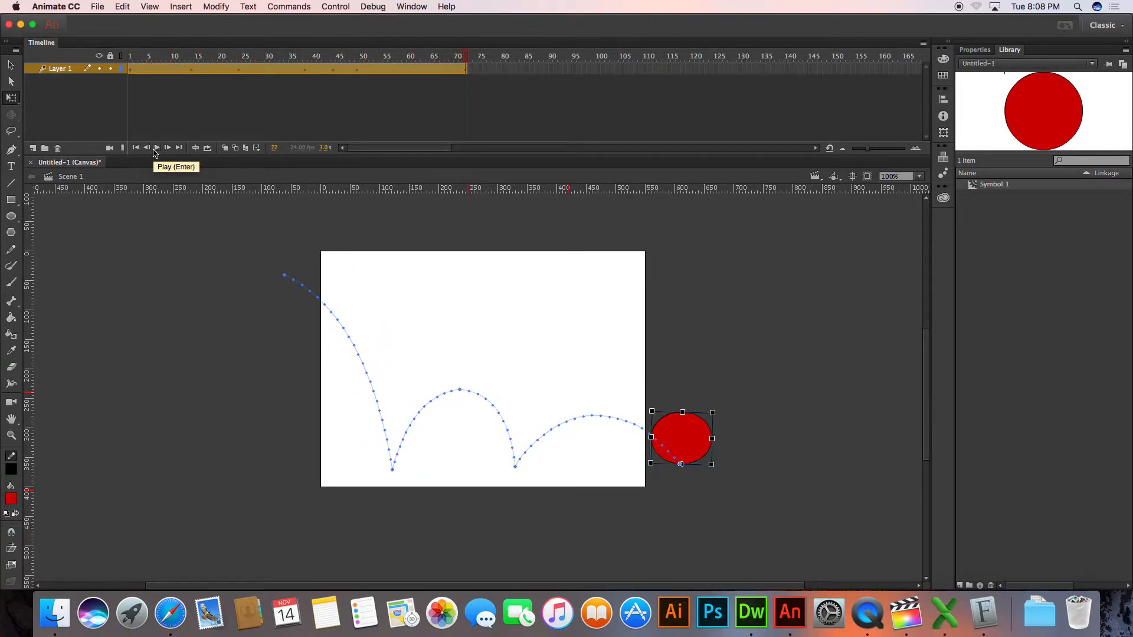
pyautogui.click(157, 150)
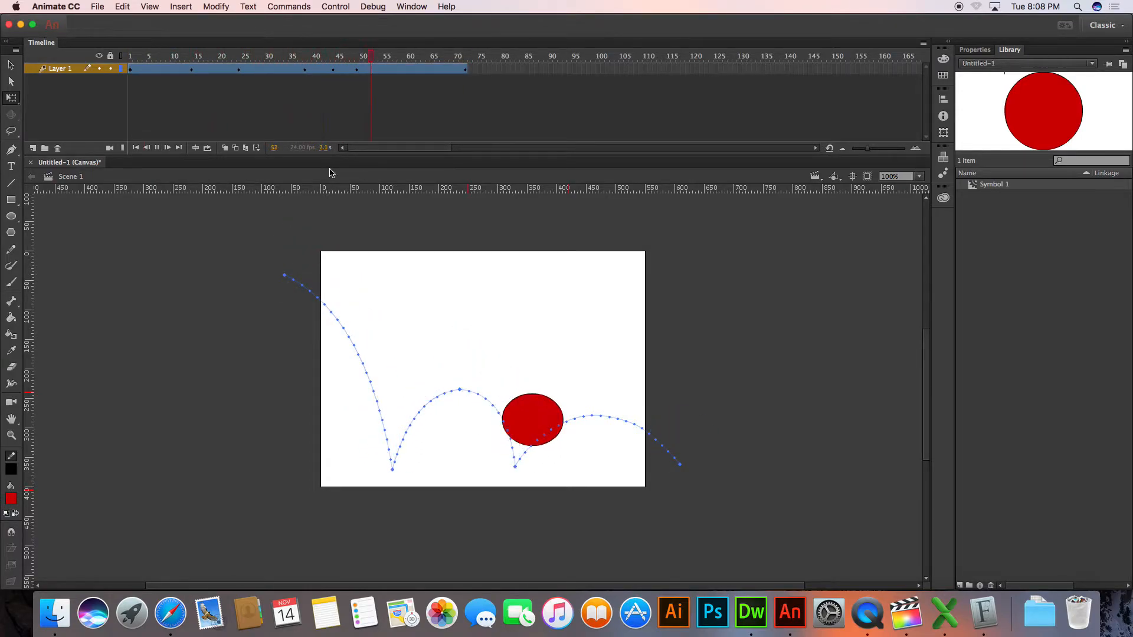
pyautogui.press('super+Return')
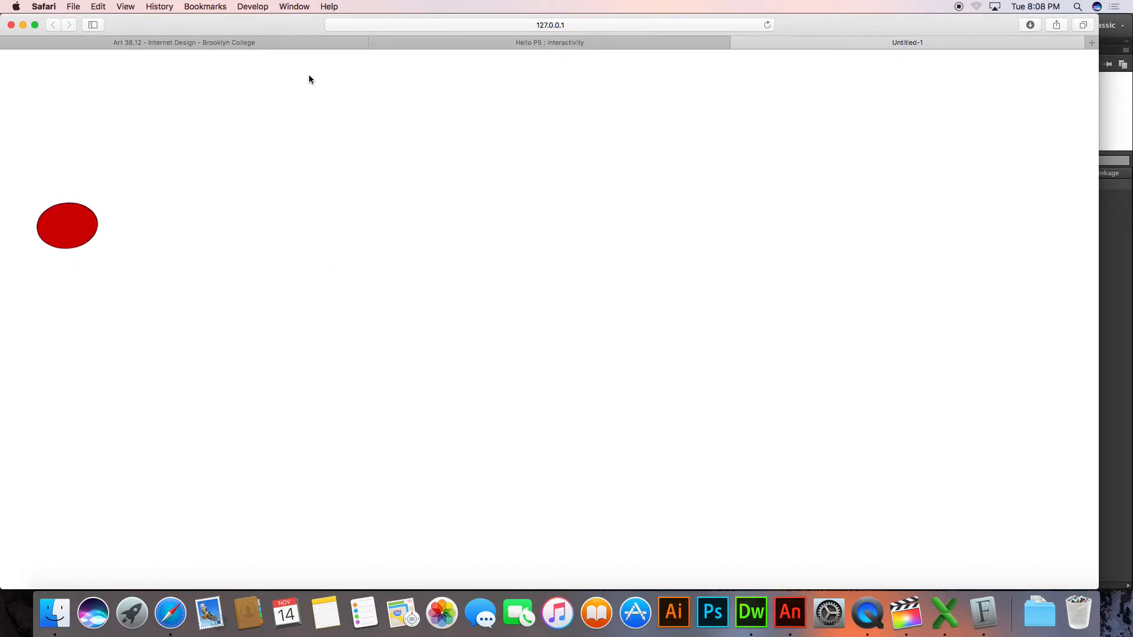
# Return to Animate and review the document settings without changing them
pyautogui.press('super+Tab')
pyautogui.press('super+j')
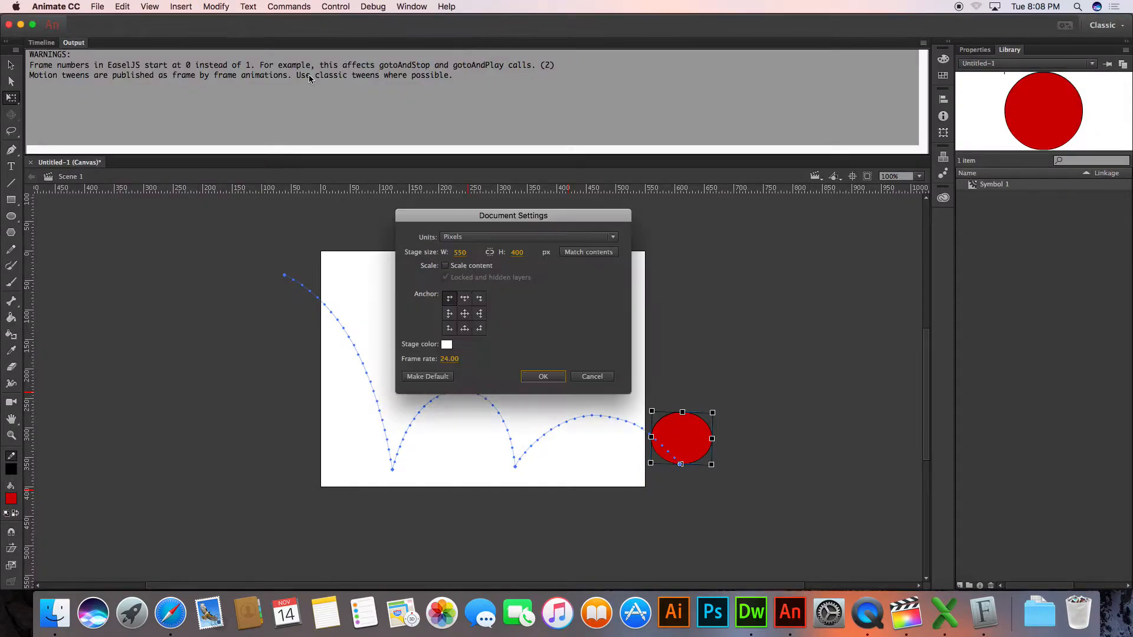
pyautogui.press('Return')
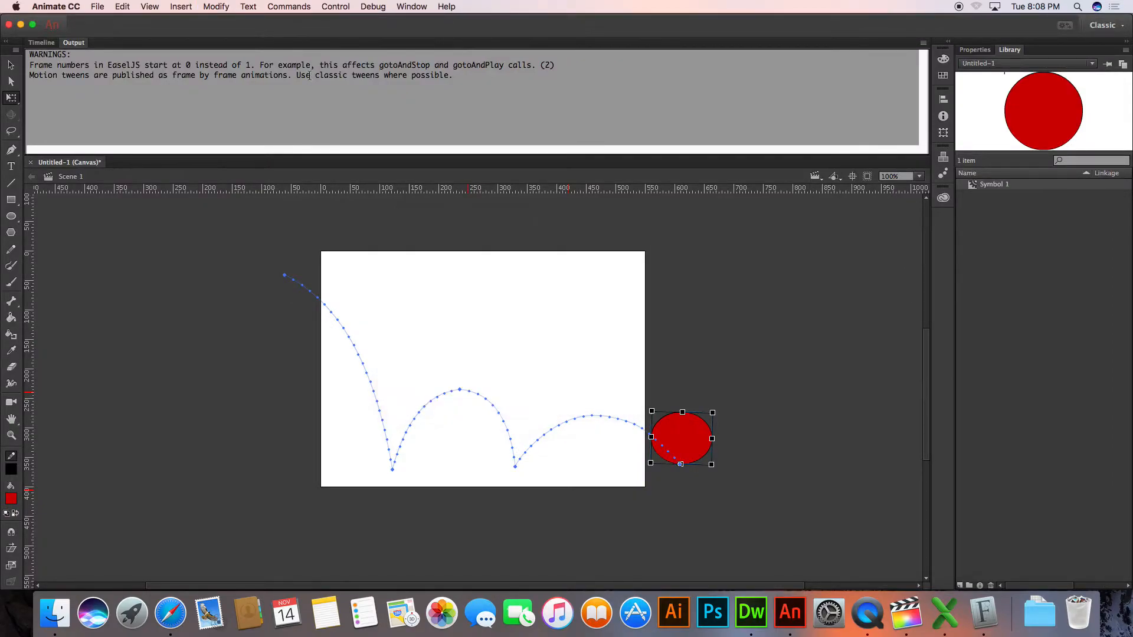
pyautogui.press('super+Tab')
pyautogui.press('super+space')
pyautogui.write('bo')
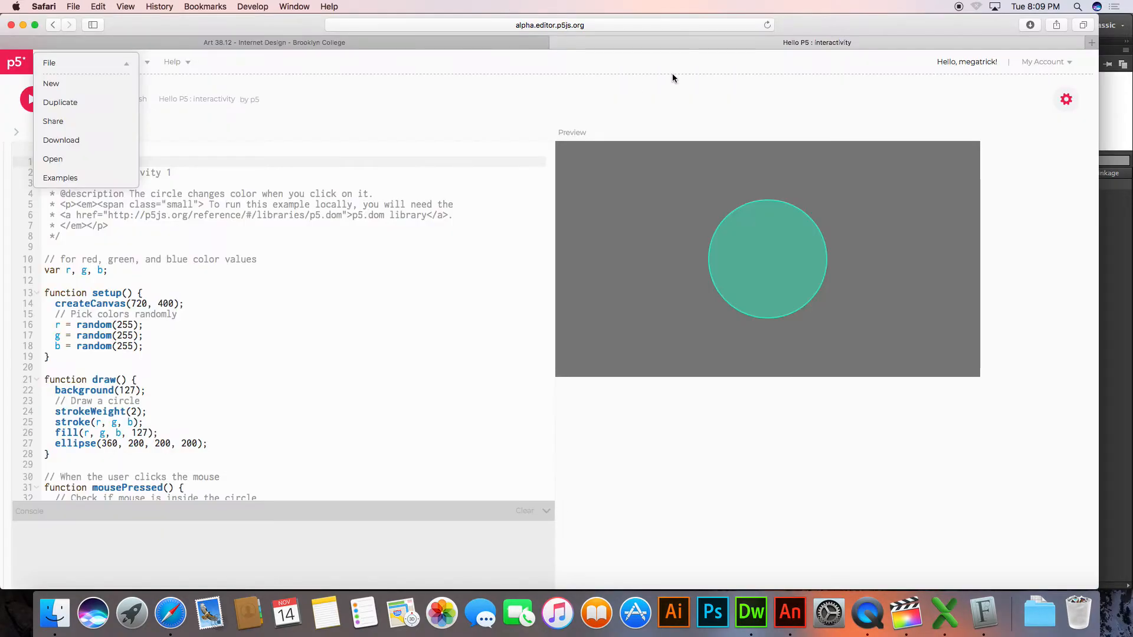
# Switch to Finder and open the Week11 folder inside Art3812's Lessons folder on the Art Server
pyautogui.press('super+Tab')
pyautogui.press('super+Tab')
pyautogui.press('super+Tab')
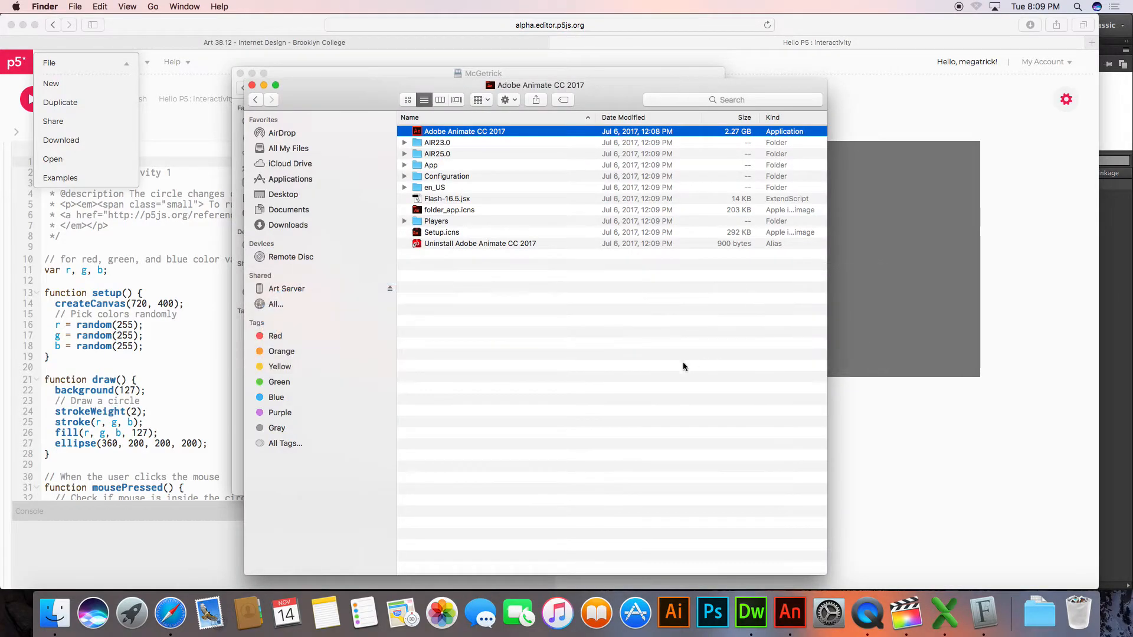
pyautogui.click(327, 294)
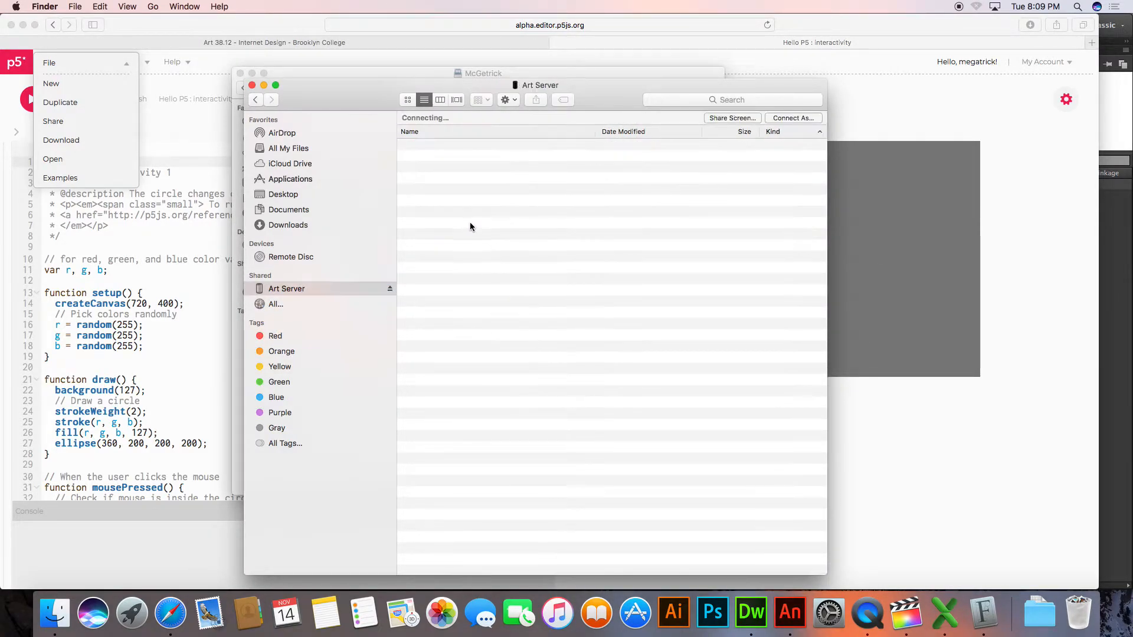
pyautogui.doubleClick(438, 235)
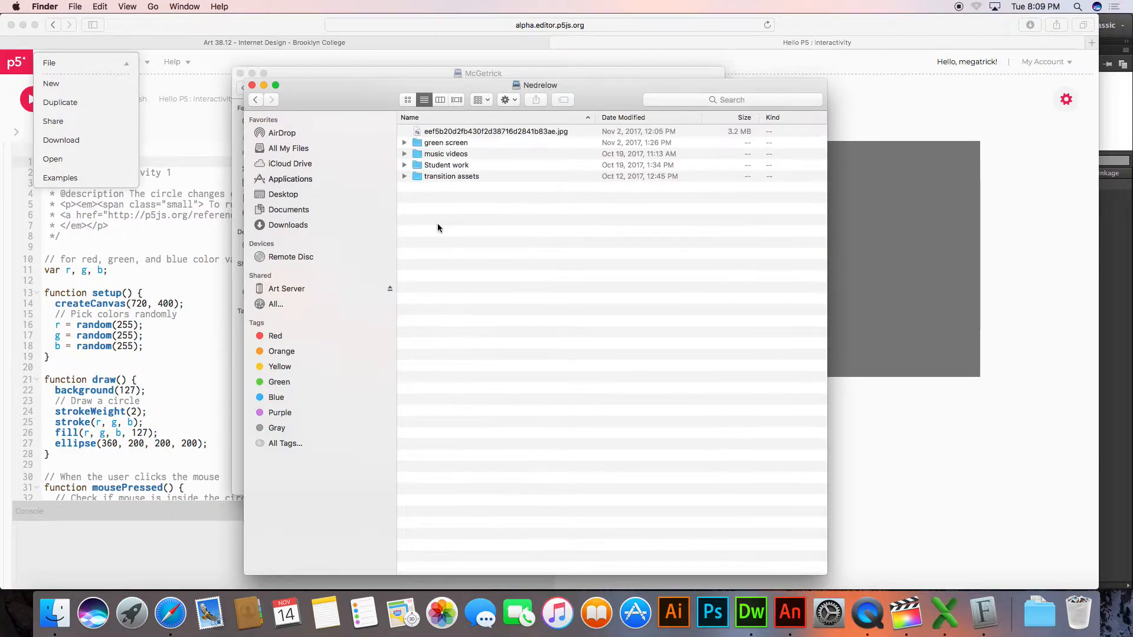
pyautogui.press('super+Up')
pyautogui.press('Up')
pyautogui.press('super+Down')
pyautogui.press('Down')
pyautogui.press('super+Down')
pyautogui.doubleClick(465, 131)
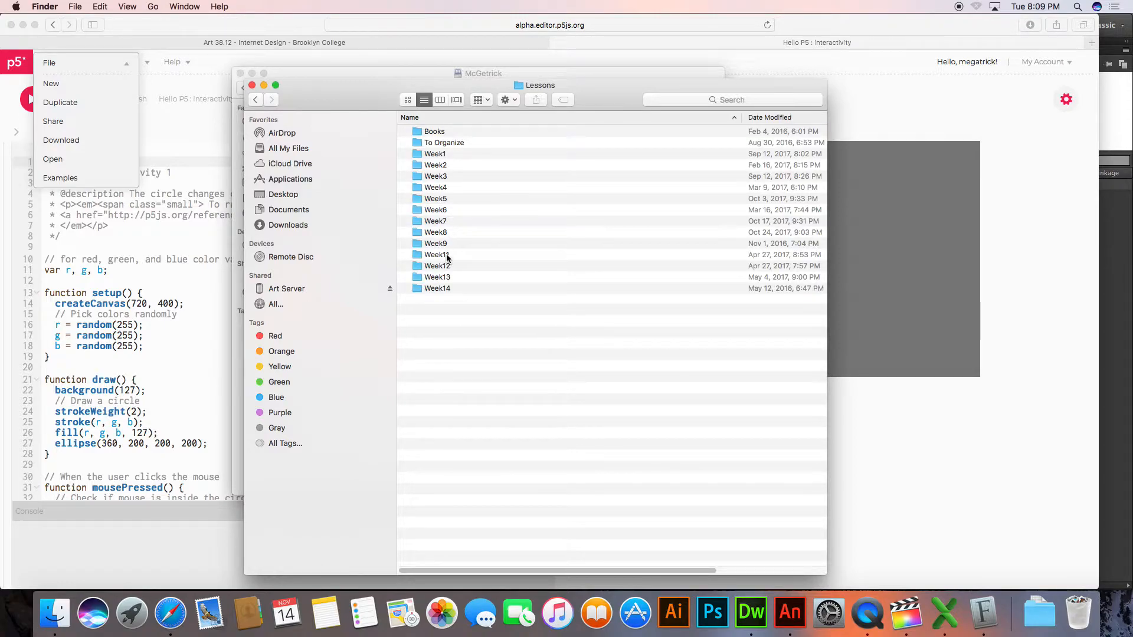
pyautogui.doubleClick(445, 255)
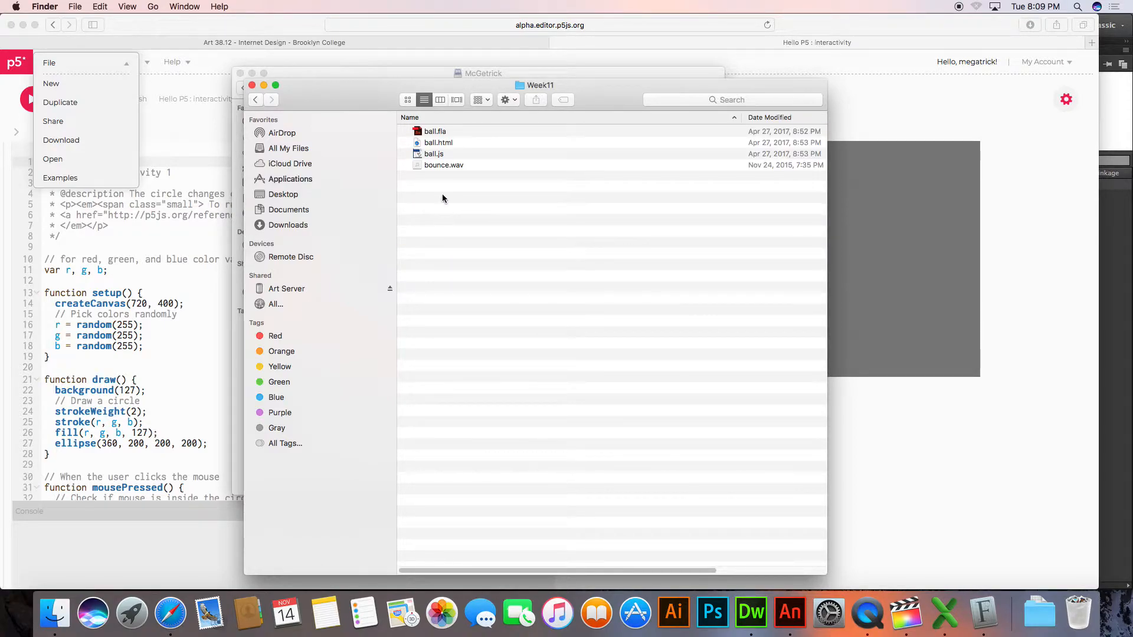
# Preview the bounce.wav sound file in the Week11 folder
pyautogui.click(444, 167)
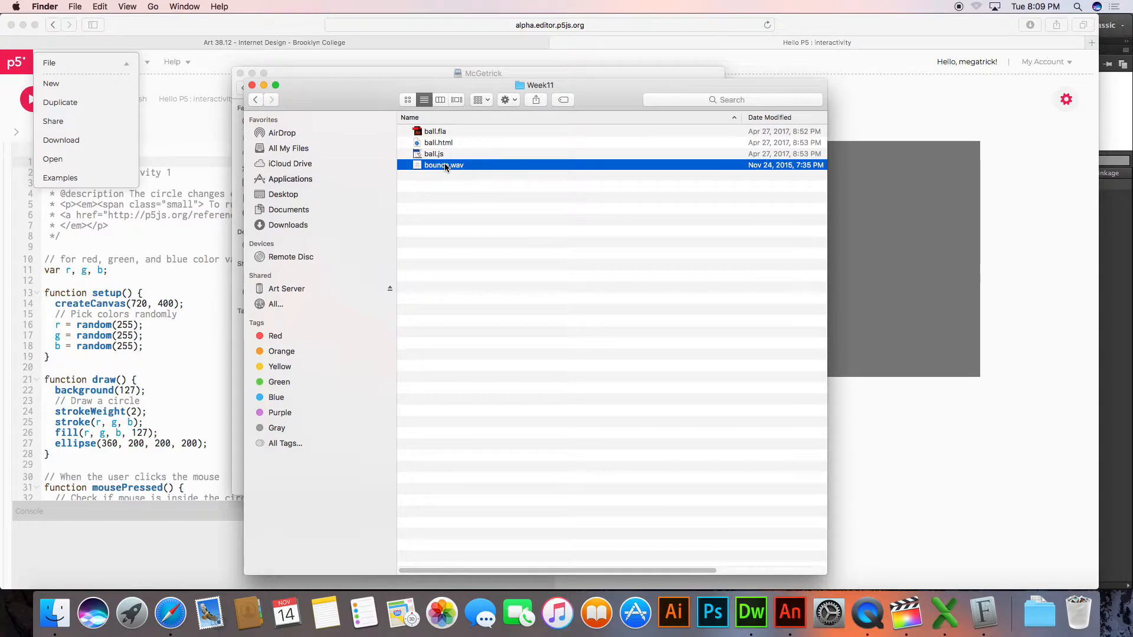
pyautogui.press('space')
pyautogui.press('space')
# Shrink the Week11 Finder window, switch to Animate with its timeline showing, and narrow the Animate window so the Finder window stays reachable
pyautogui.moveTo(414, 117); pyautogui.dragTo(624, 86)
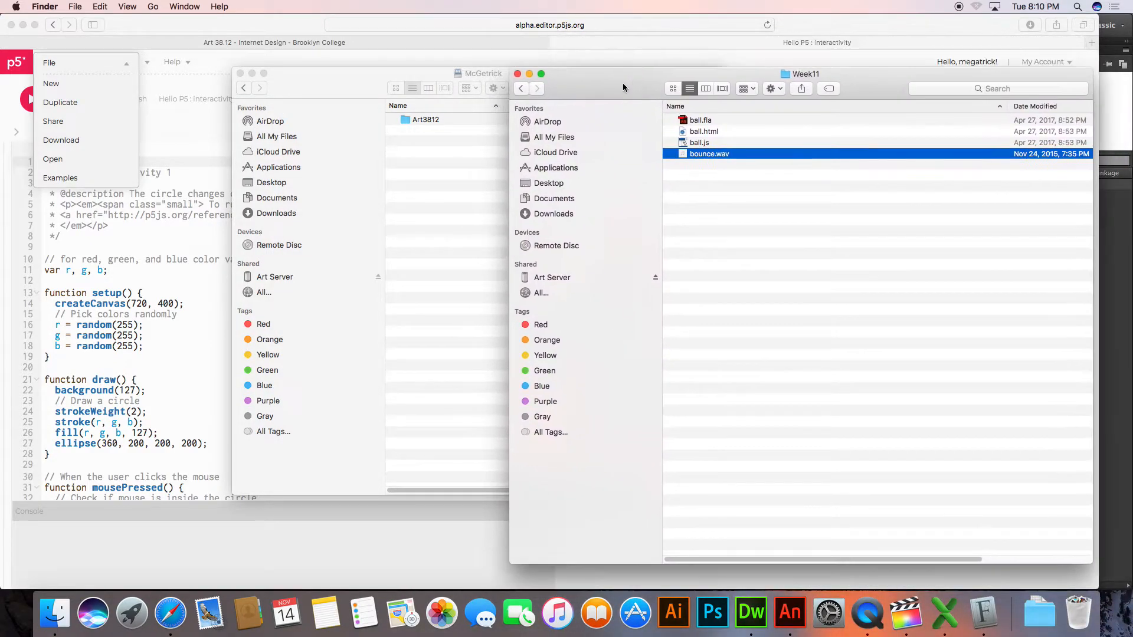
pyautogui.moveTo(511, 70); pyautogui.dragTo(708, 440)
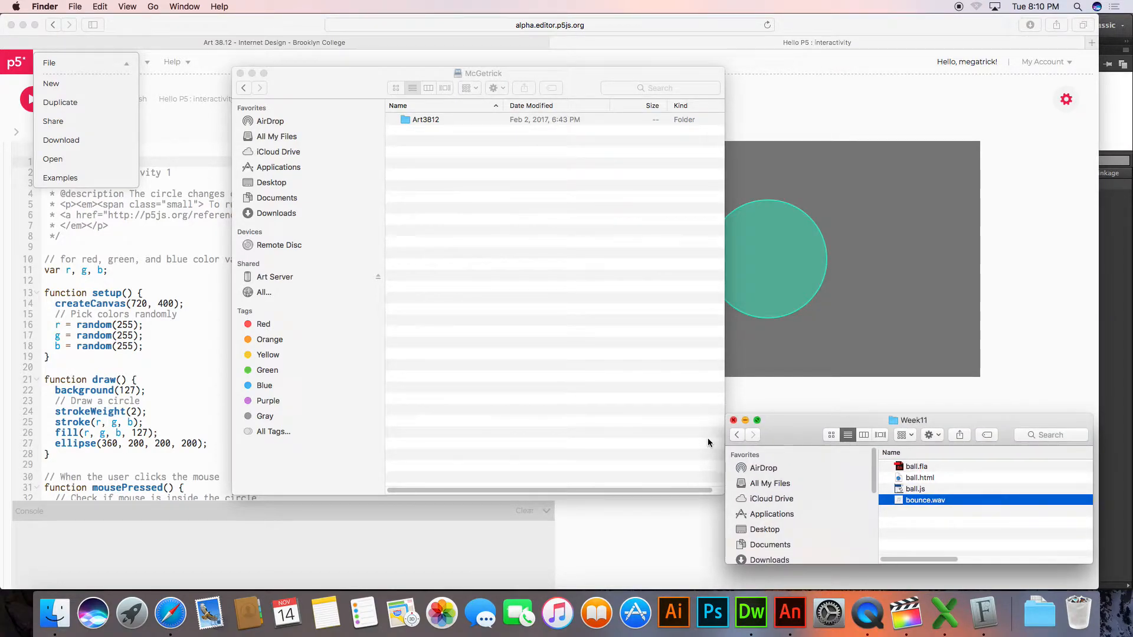
pyautogui.press('super+Tab')
pyautogui.press('super+Tab')
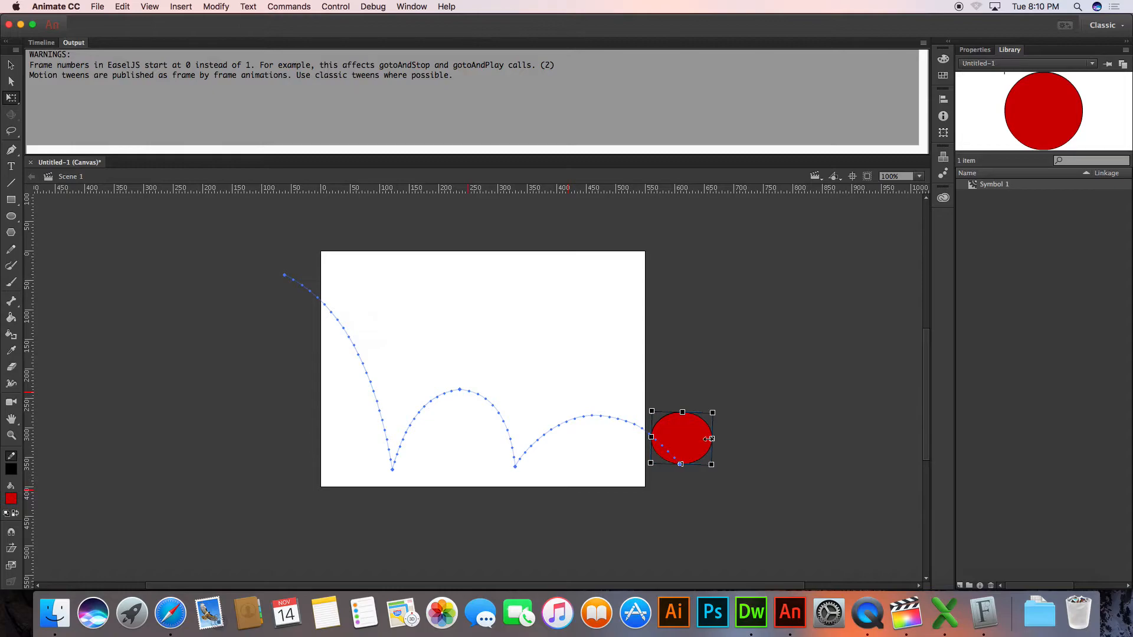
pyautogui.click(41, 42)
pyautogui.click(1072, 252)
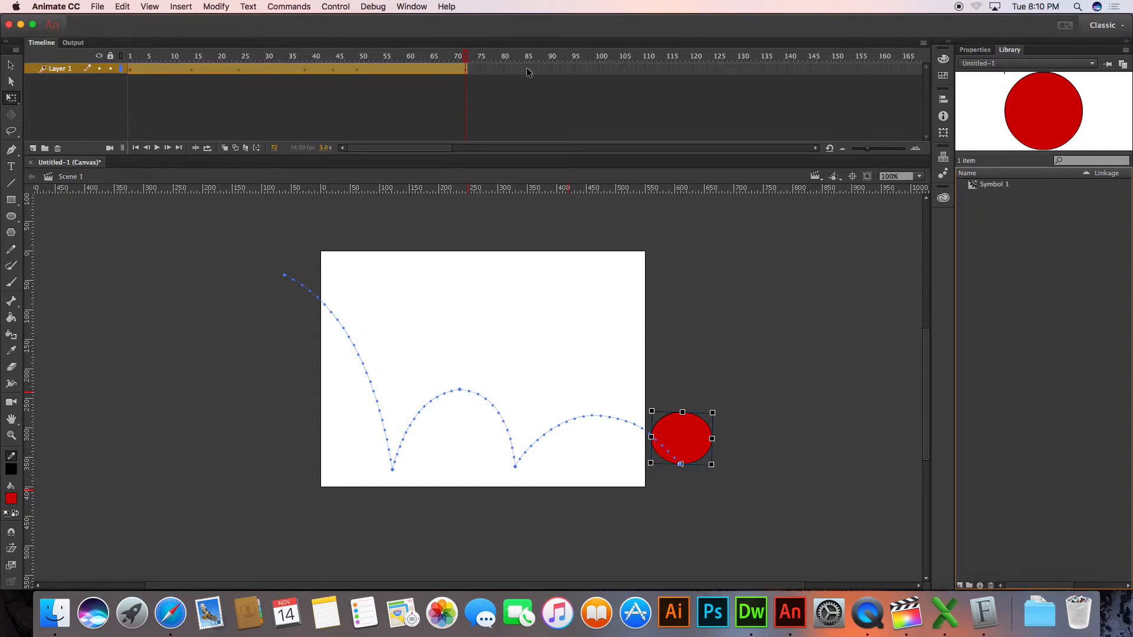
pyautogui.moveTo(1130, 136); pyautogui.dragTo(944, 132)
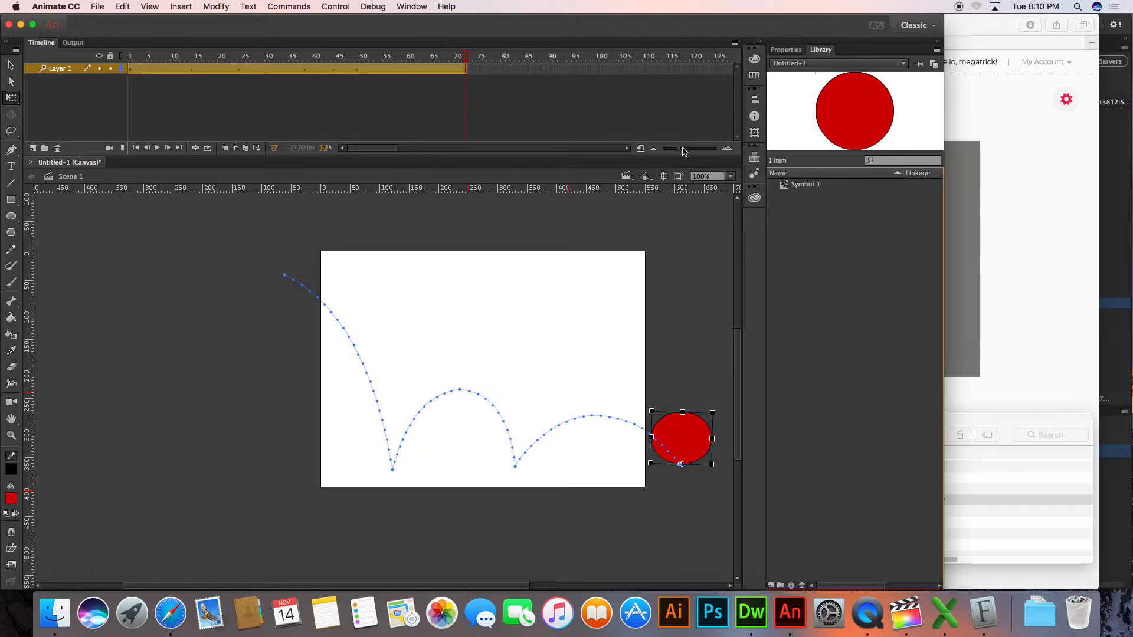
pyautogui.click(97, 7)
pyautogui.moveTo(154, 159)
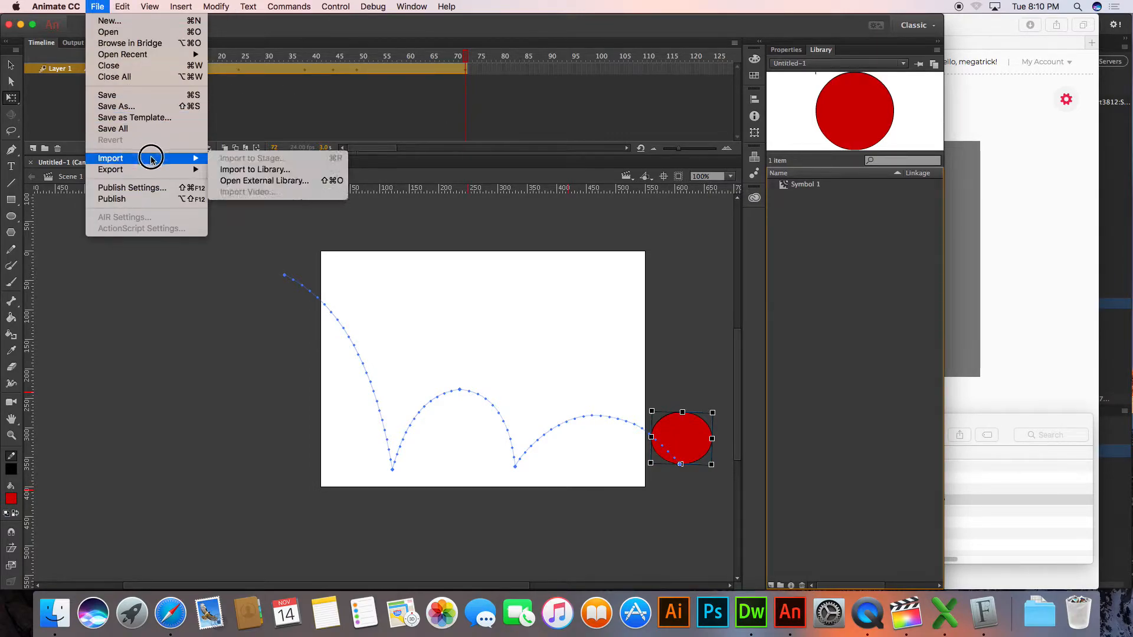
pyautogui.click(248, 171)
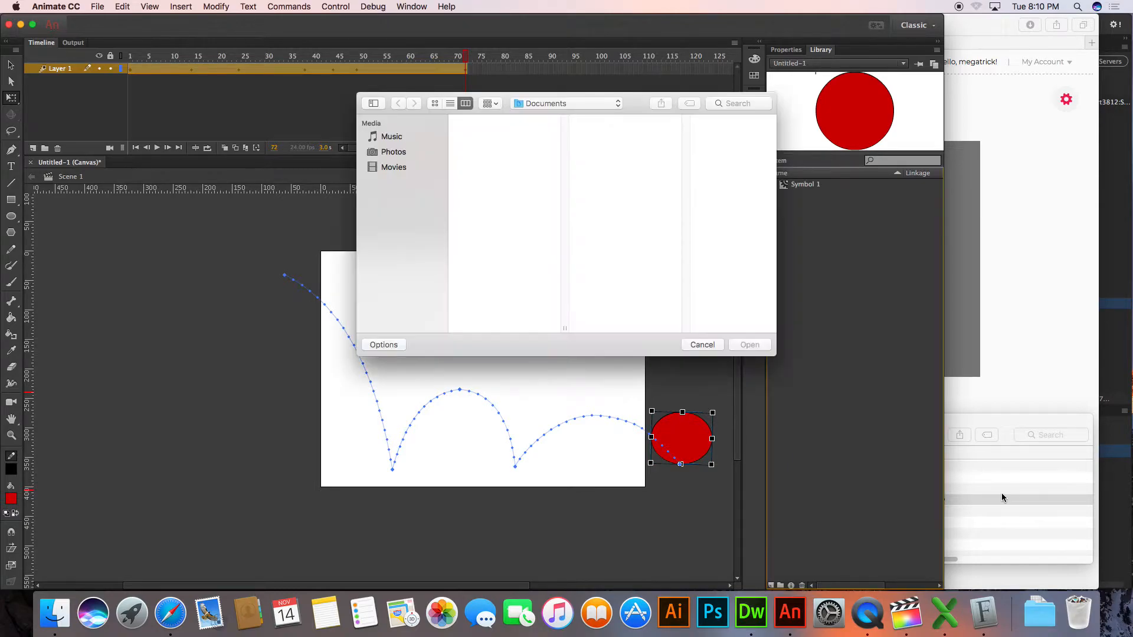
pyautogui.moveTo(1001, 493); pyautogui.dragTo(632, 268)
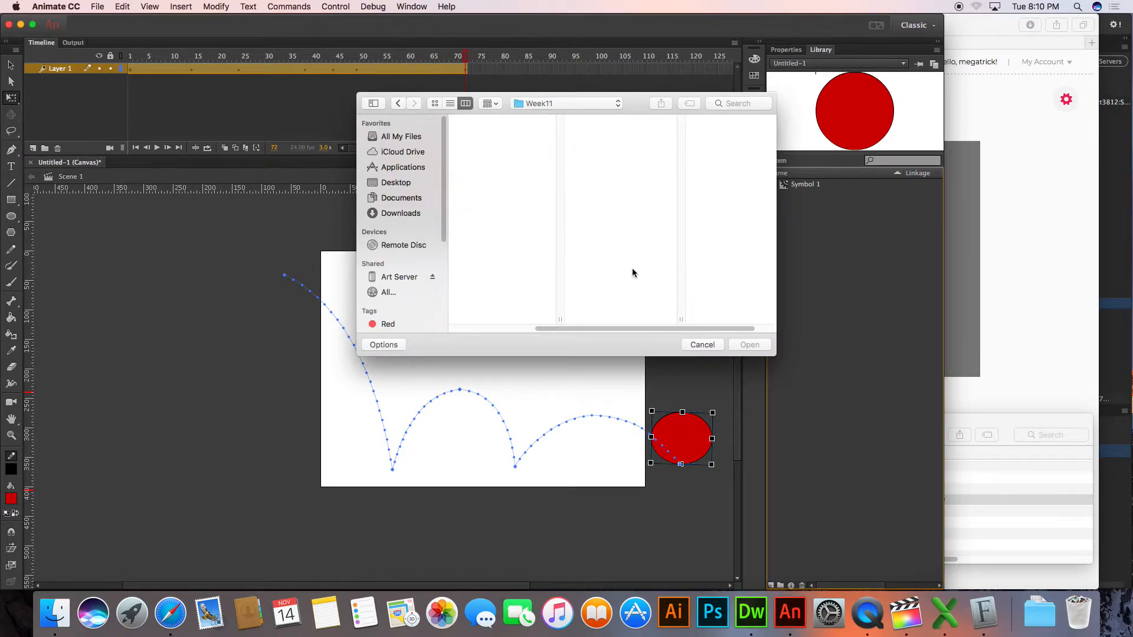
pyautogui.click(702, 345)
# Check the Week11 folder's path in Finder and shift its window slightly so bounce.wav stays exposed beside Animate
pyautogui.click(930, 415)
pyautogui.keyDown('super'); pyautogui.click(906, 420); pyautogui.keyUp('super')
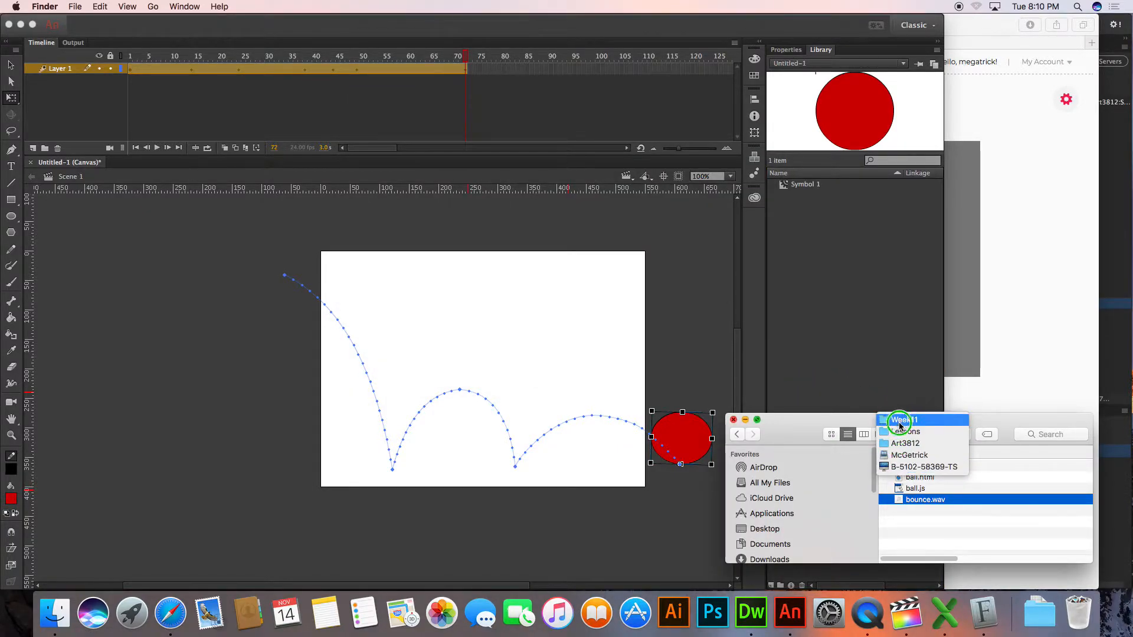
pyautogui.click(894, 386)
pyautogui.click(935, 522)
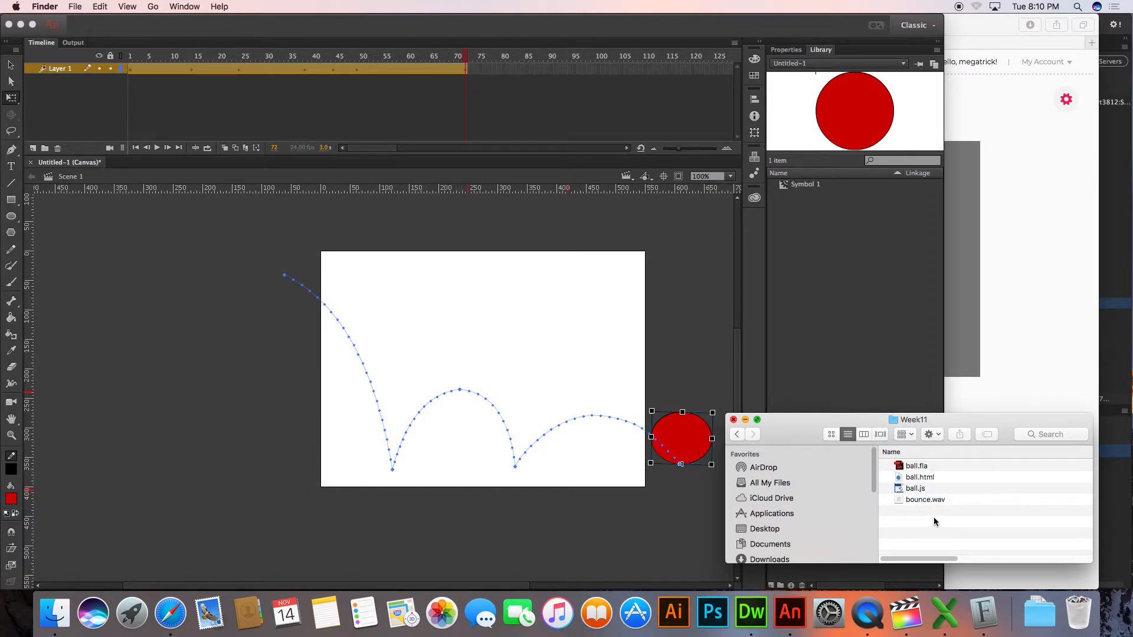
pyautogui.click(926, 502)
pyautogui.click(922, 513)
pyautogui.moveTo(803, 432); pyautogui.dragTo(816, 460)
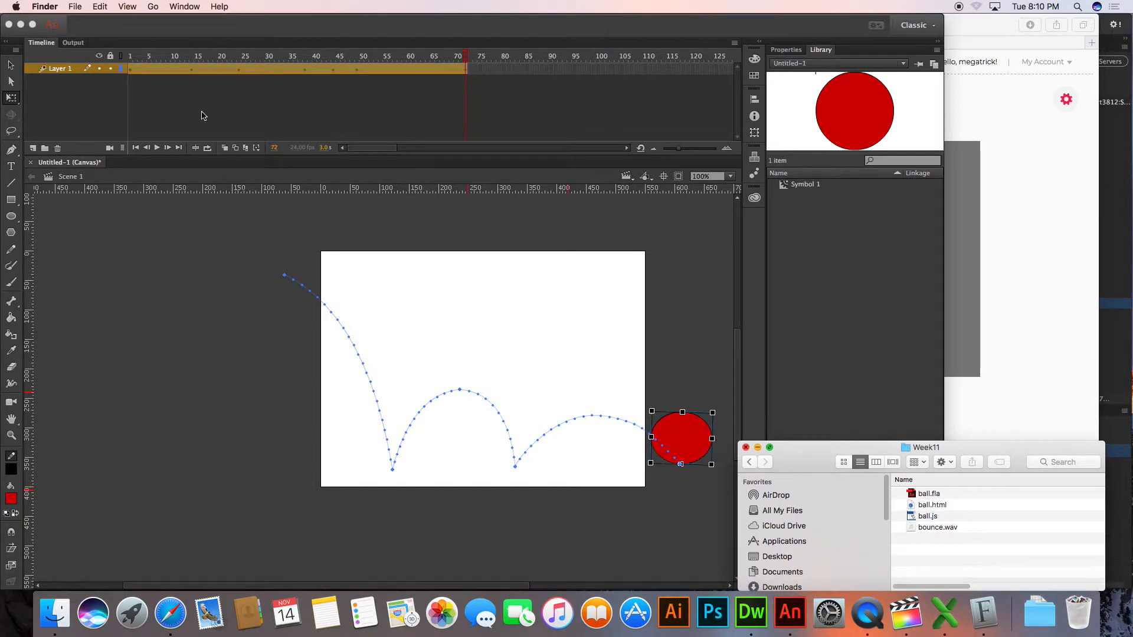
# Start an import to the library in Animate and select bounce.wav by dropping it from the Week11 Finder window into the file dialog
pyautogui.click(109, 16)
pyautogui.click(94, 5)
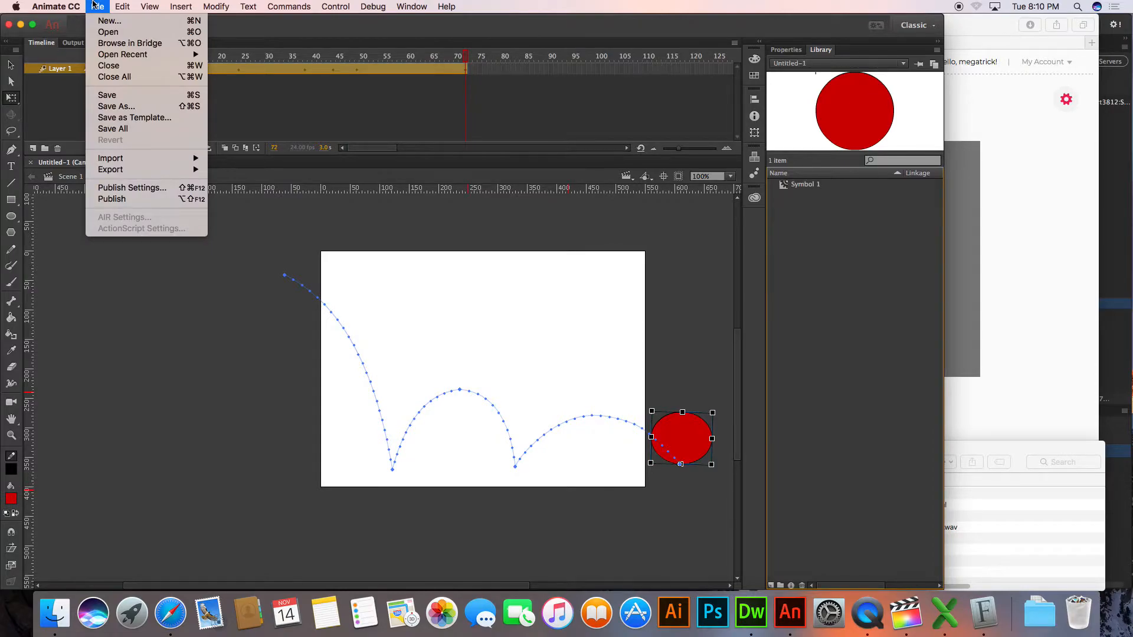
pyautogui.moveTo(112, 158)
pyautogui.click(256, 170)
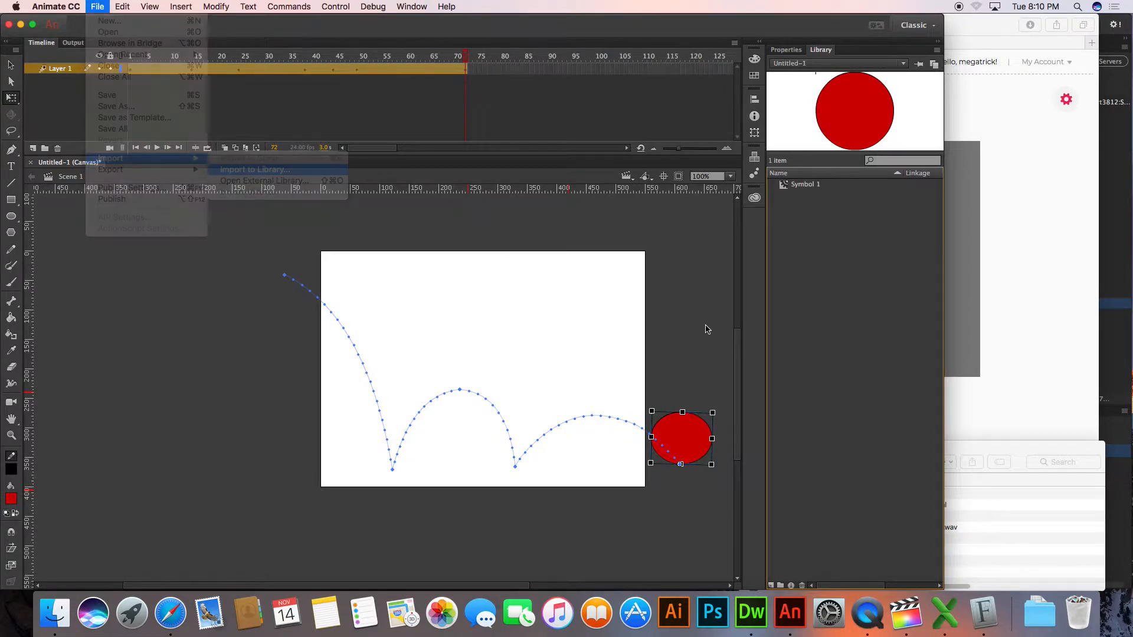
pyautogui.moveTo(951, 529); pyautogui.dragTo(609, 233)
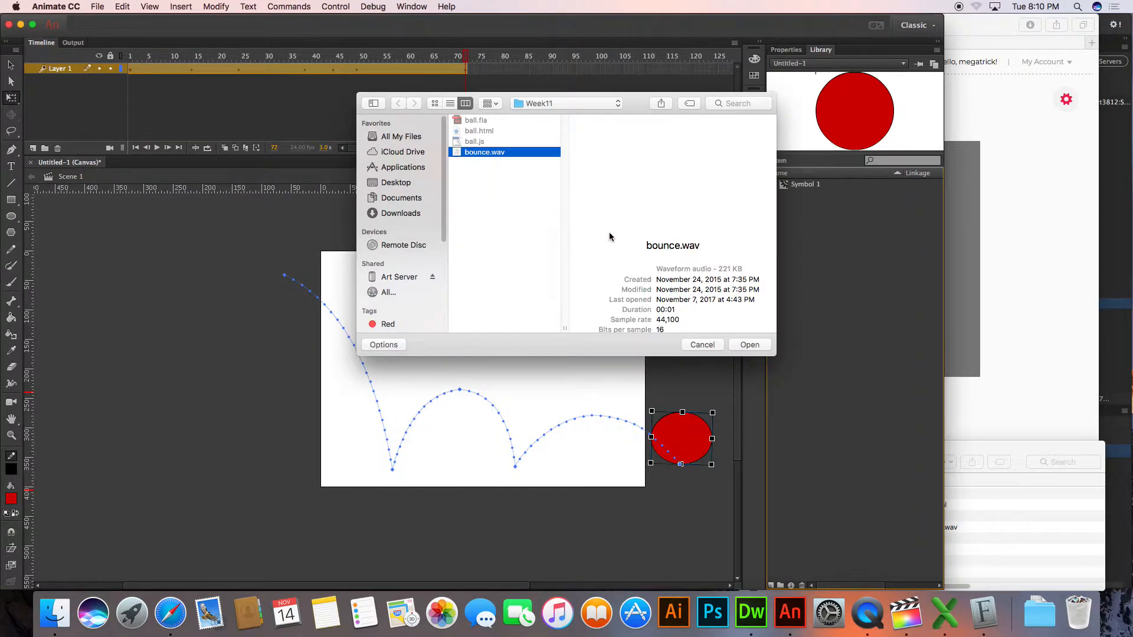
# Inspect the Week11 folder path in the import dialog, compare list and column views, and widen the dialog
pyautogui.click(588, 104)
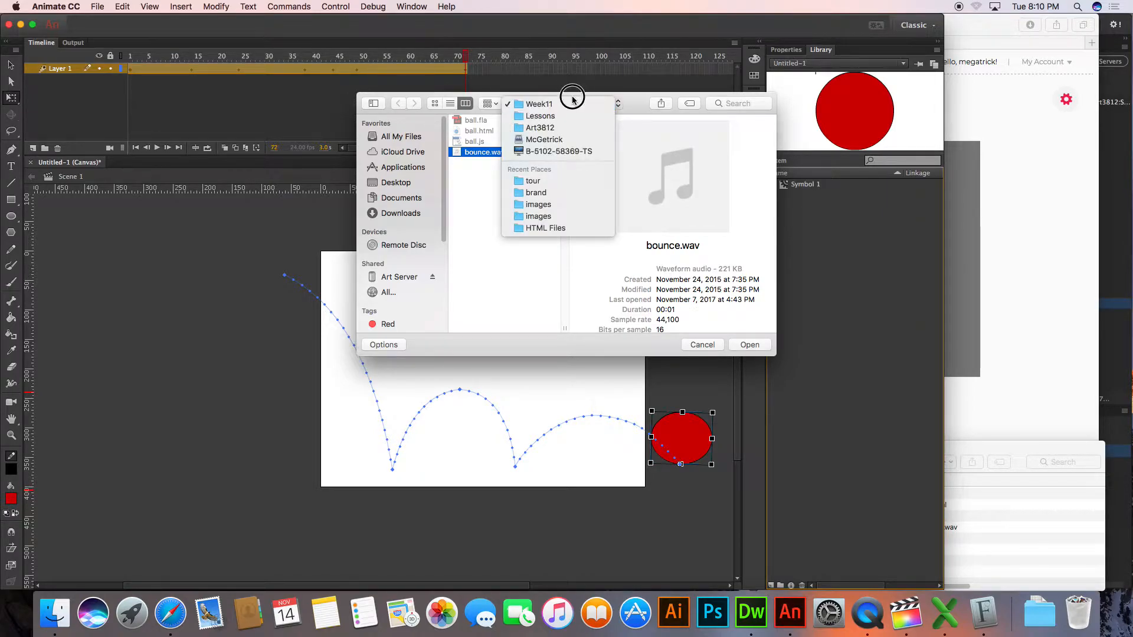
pyautogui.click(451, 101)
pyautogui.click(450, 103)
pyautogui.click(569, 105)
pyautogui.click(564, 117)
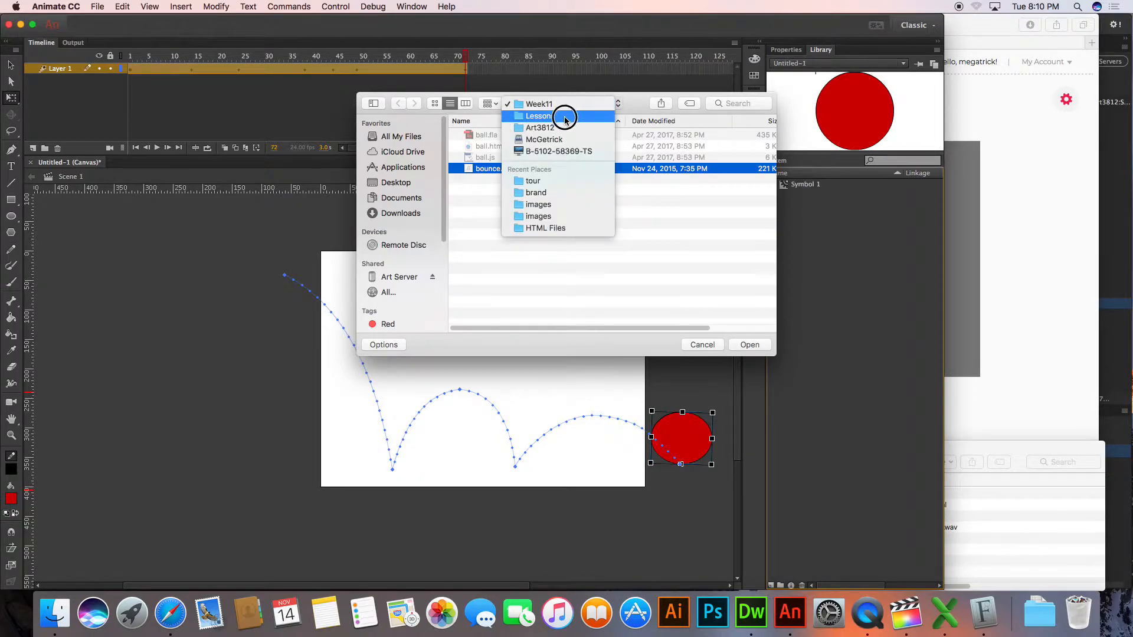
pyautogui.click(465, 103)
pyautogui.moveTo(361, 153); pyautogui.dragTo(210, 135)
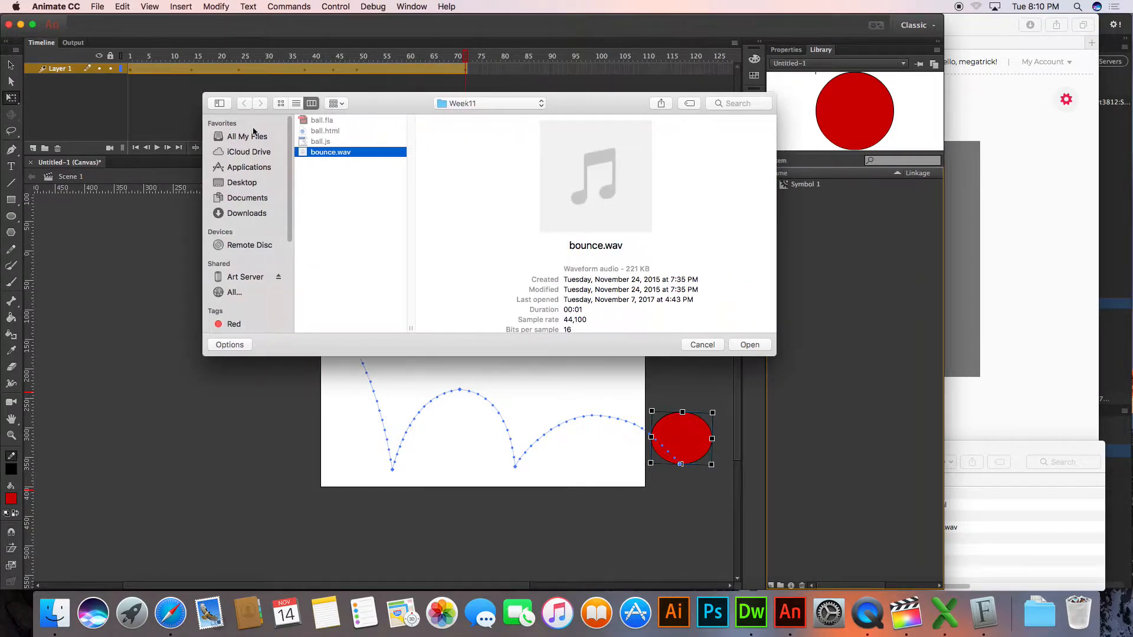
# Browse through Art3812 and Lessons to Week11, import bounce.wav into the library, and widen the Animate window
pyautogui.click(464, 103)
pyautogui.click(465, 144)
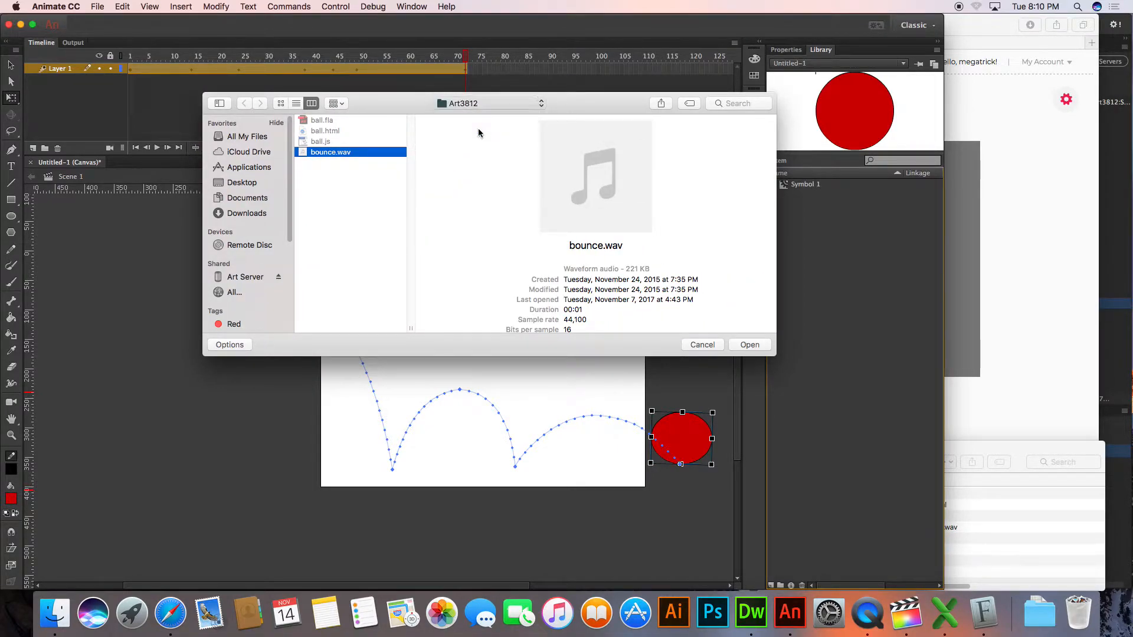
pyautogui.click(442, 122)
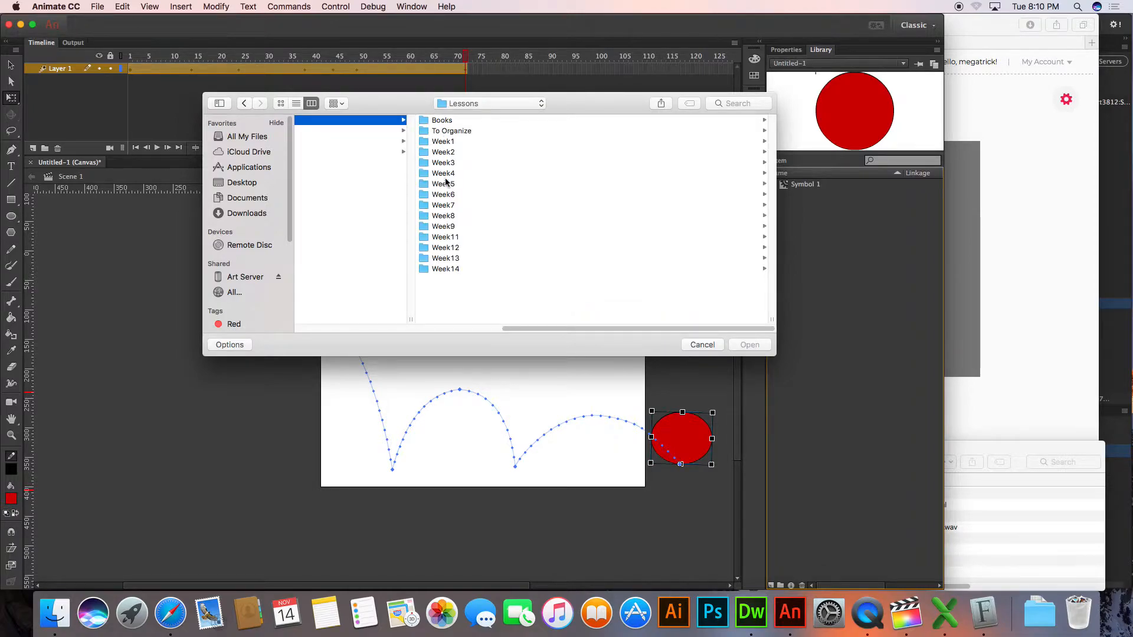
pyautogui.click(450, 242)
pyautogui.click(450, 152)
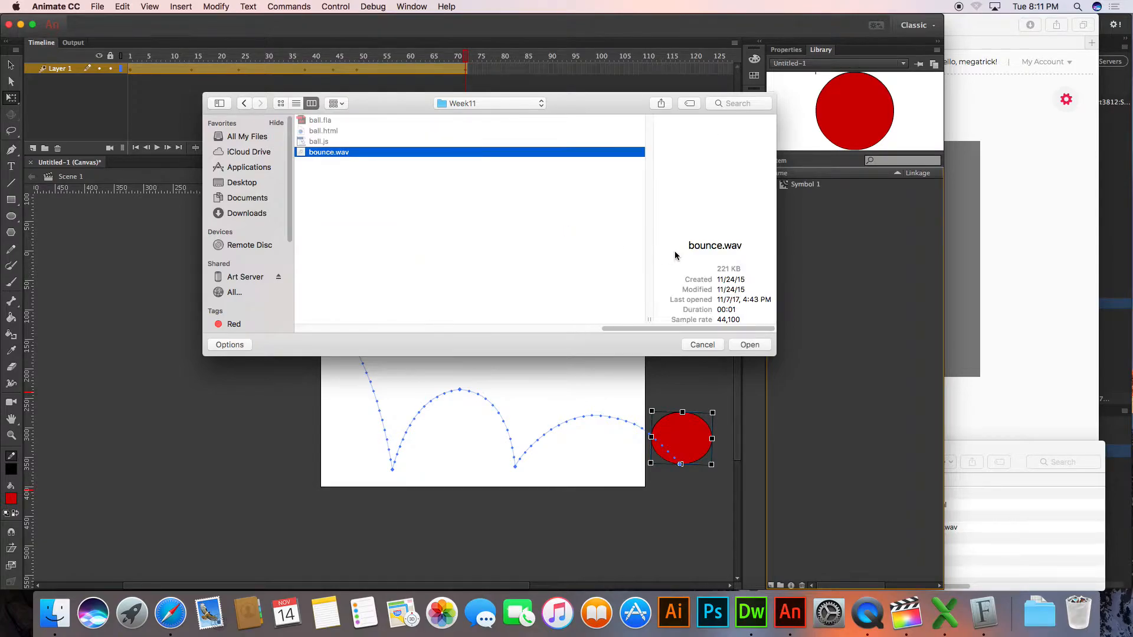
pyautogui.click(750, 344)
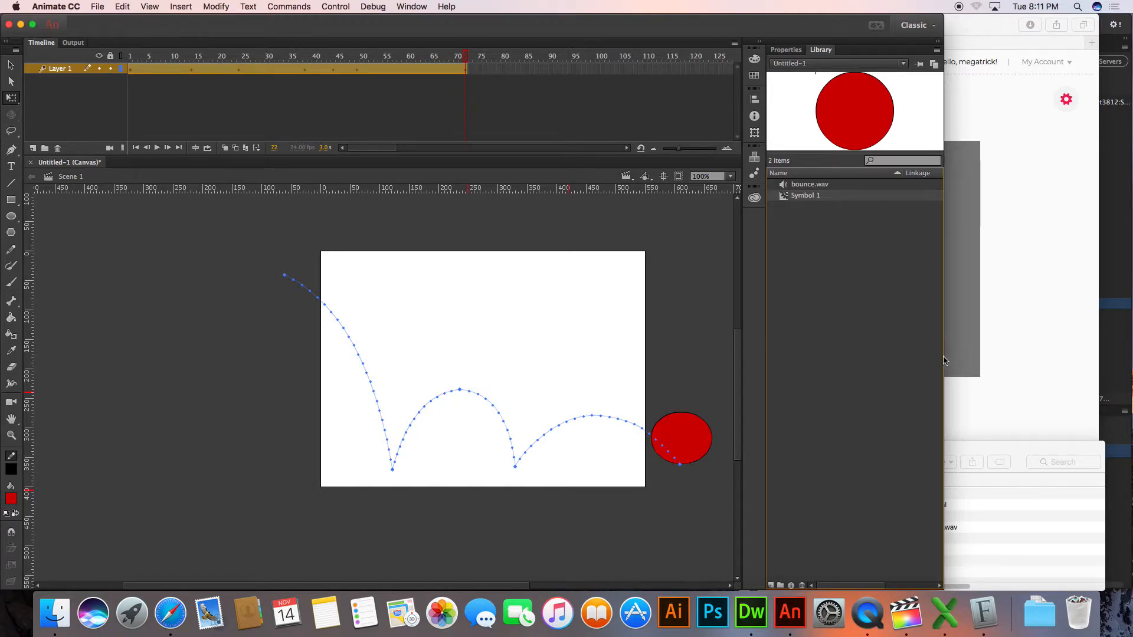
pyautogui.moveTo(943, 366); pyautogui.dragTo(990, 365)
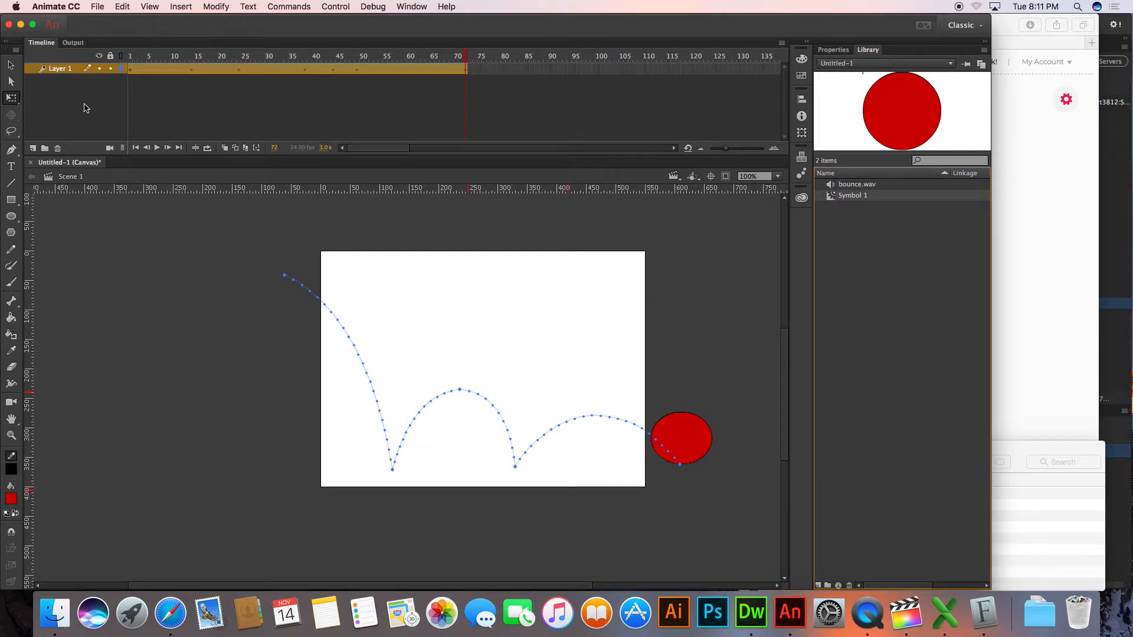
# Add a new layer above Layer 1 and name it sound
pyautogui.click(34, 148)
pyautogui.doubleClick(59, 68)
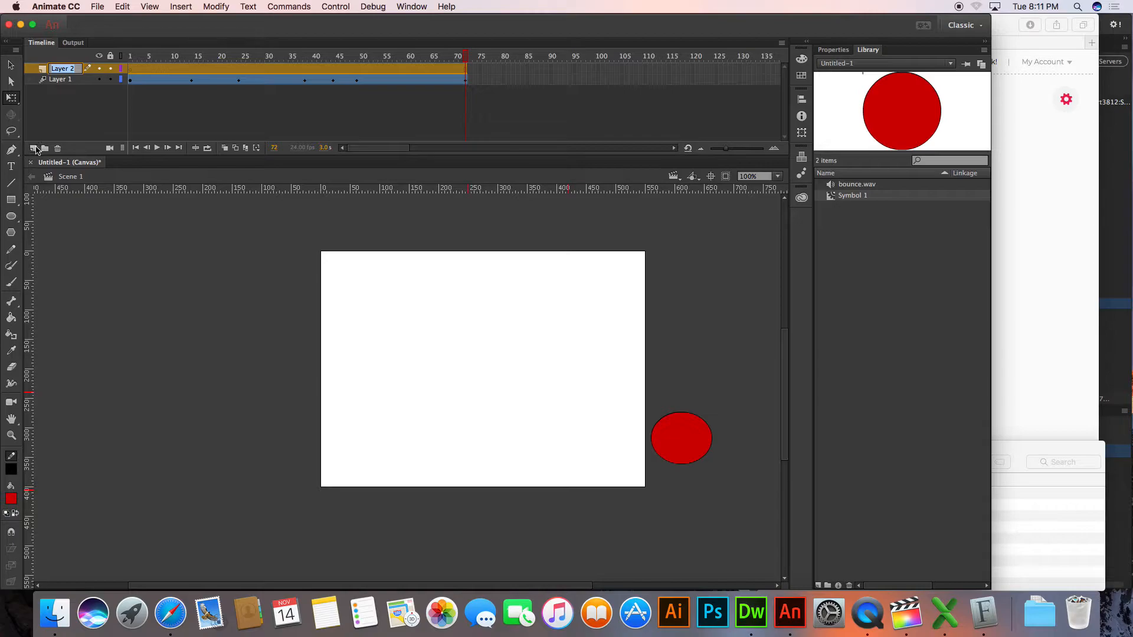
pyautogui.write('s')
pyautogui.press('Return')
# Insert a blank keyframe on the sound layer at frame 24, where the ball first hits the ground
pyautogui.click(236, 69)
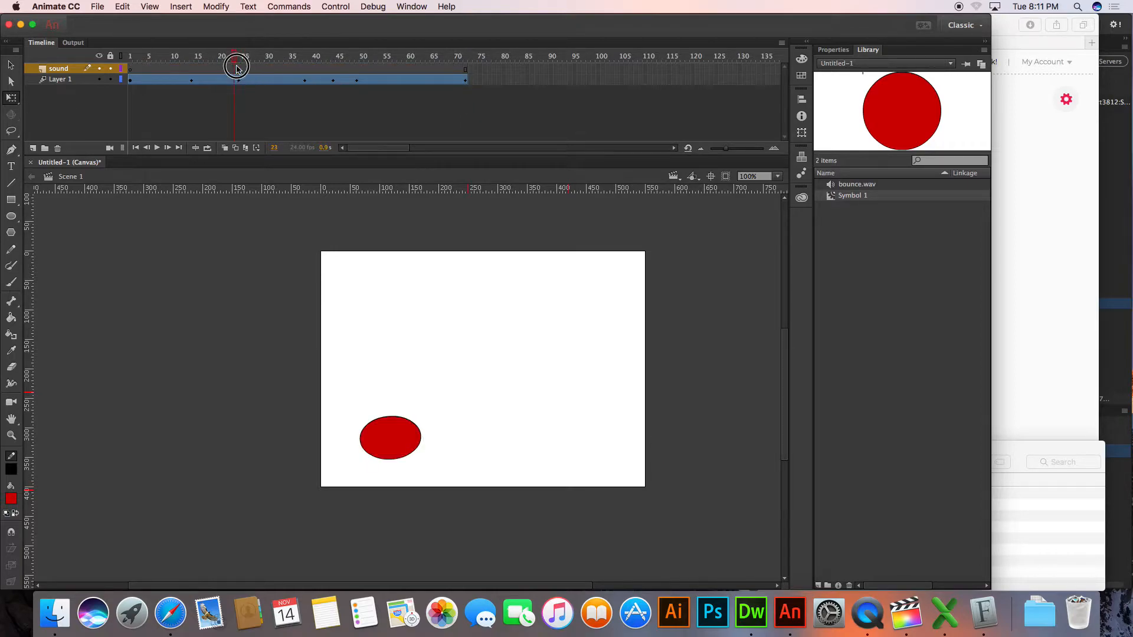
pyautogui.click(240, 68)
pyautogui.moveTo(240, 69)
pyautogui.mouseDown()
pyautogui.moveTo(114, 68)
pyautogui.moveTo(240, 71)
pyautogui.mouseUp()
pyautogui.rightClick(239, 68)
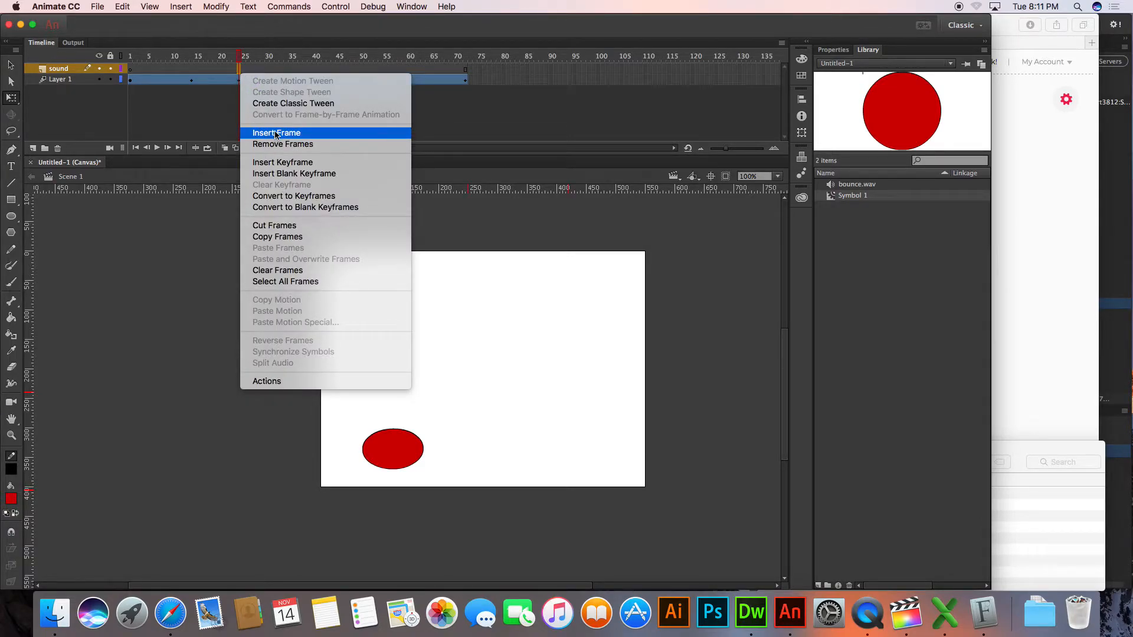
pyautogui.click(266, 174)
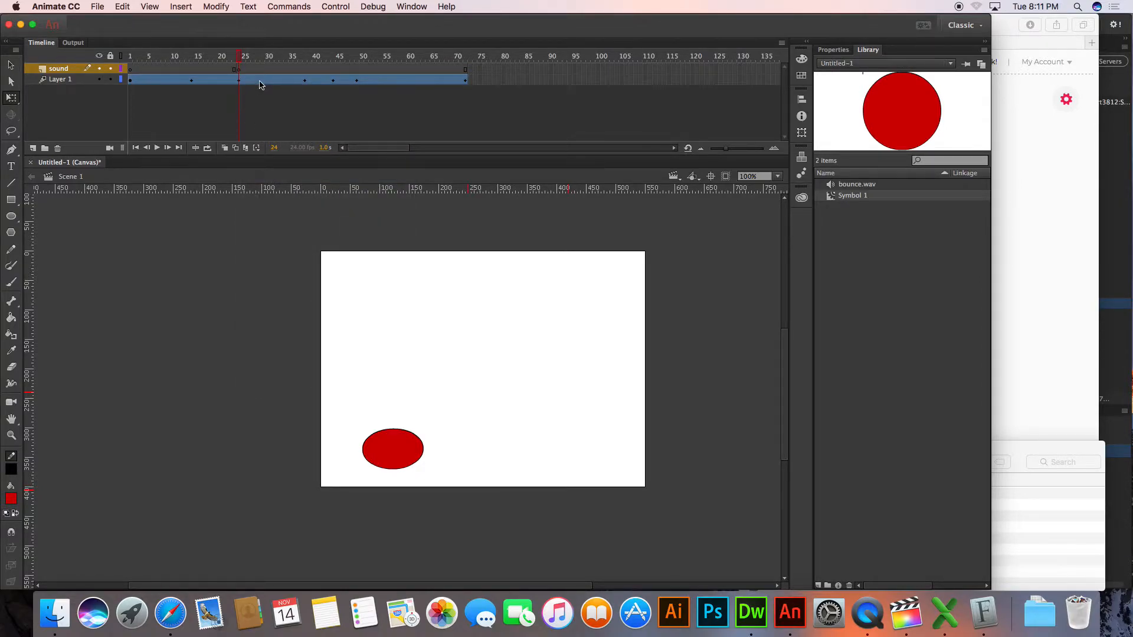
# Undo the blank keyframe, the layer renaming and the new layer
pyautogui.press('super+z')
pyautogui.press('super+z')
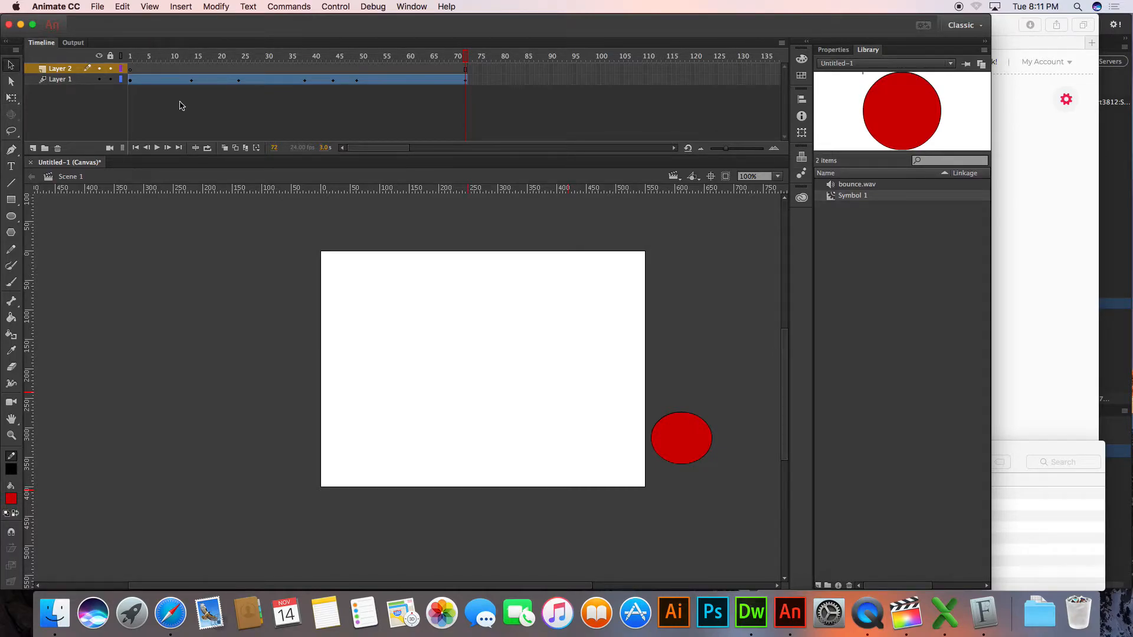
pyautogui.press('super+z')
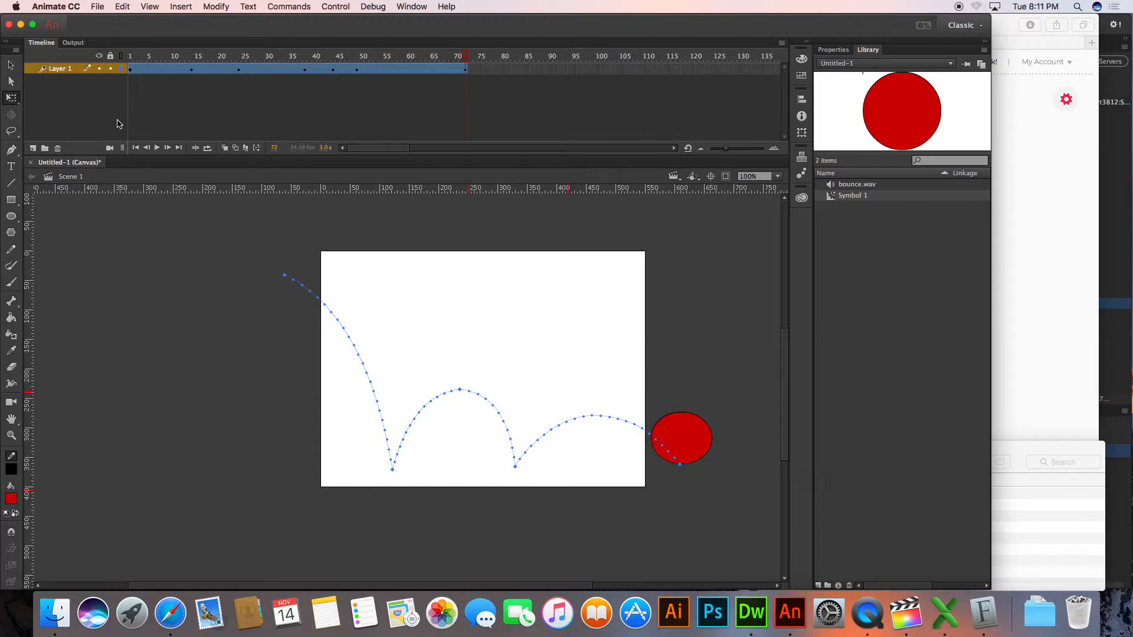
# Create a layer named sound above the ball's tween layer
pyautogui.click(33, 148)
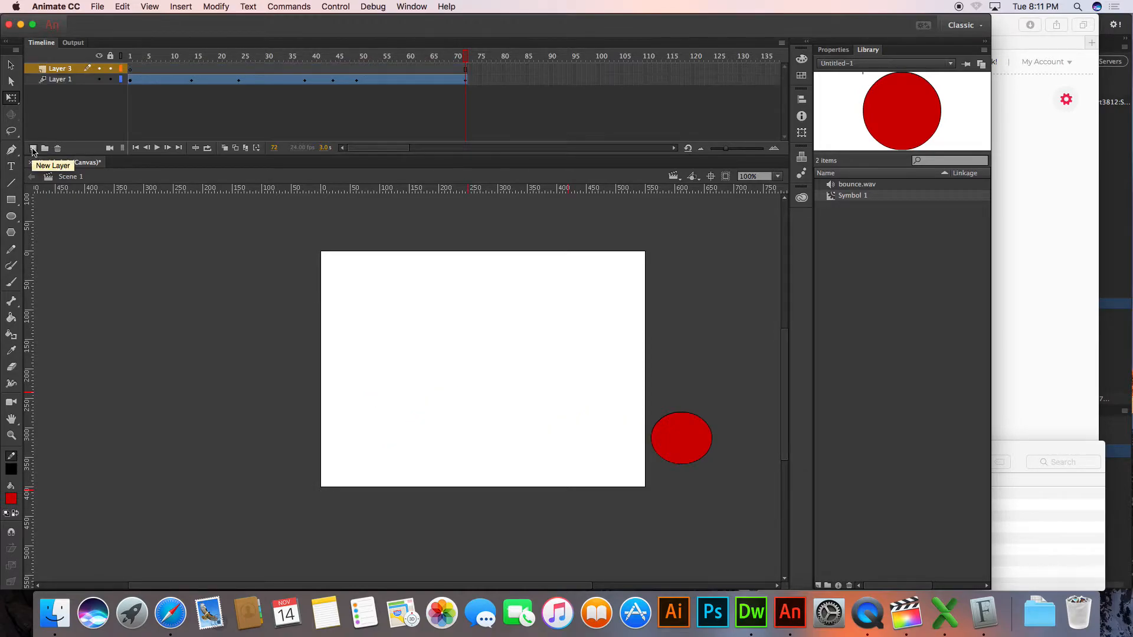
pyautogui.doubleClick(66, 68)
pyautogui.write('sound')
pyautogui.press('Return')
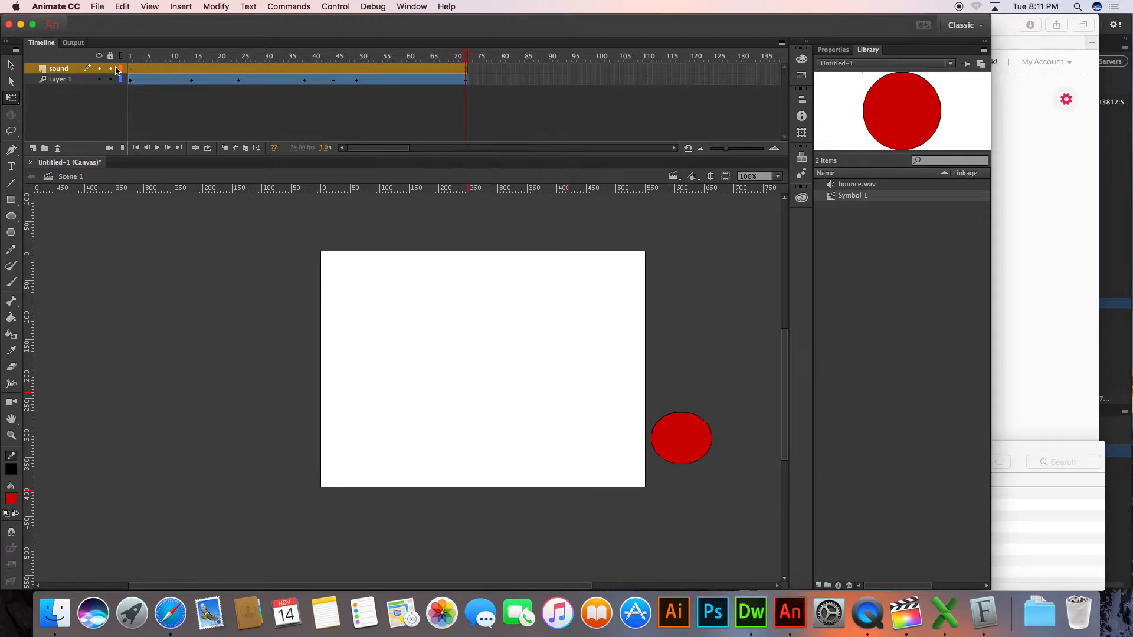
# Insert a blank keyframe on the sound layer at frame 24, aligned with the ball's first ground contact
pyautogui.click(239, 69)
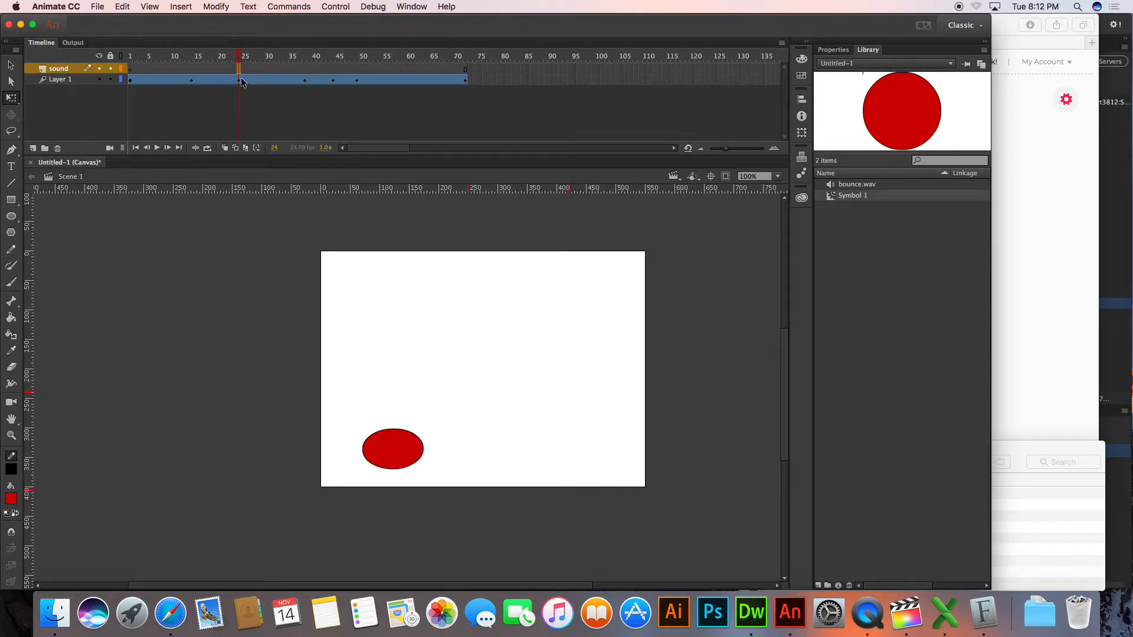
pyautogui.click(239, 80)
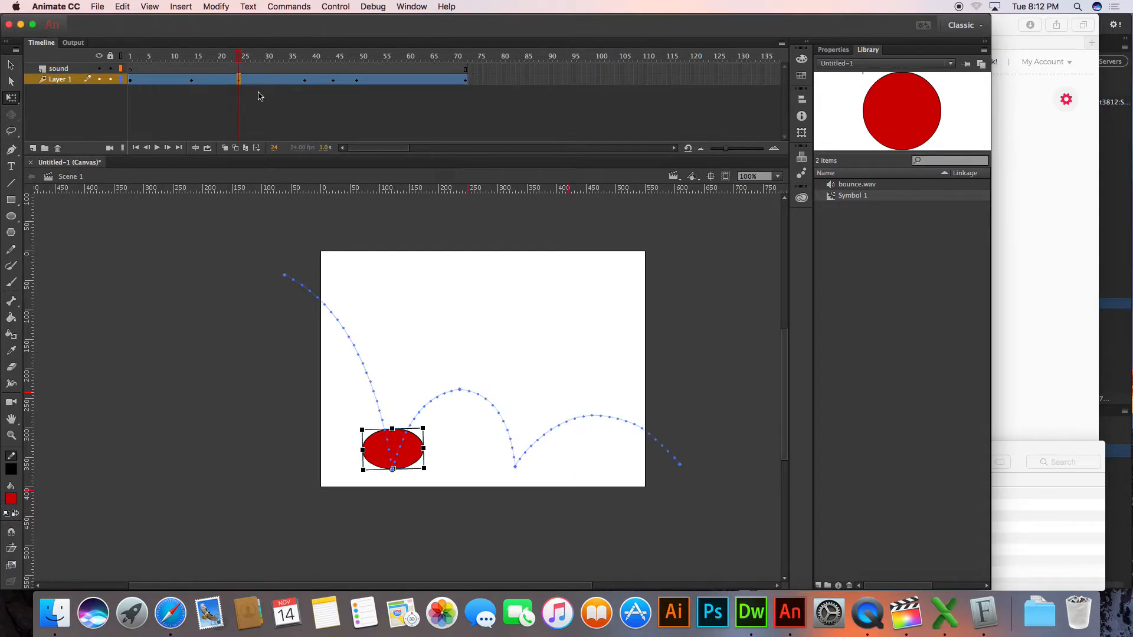
pyautogui.click(72, 68)
pyautogui.click(237, 68)
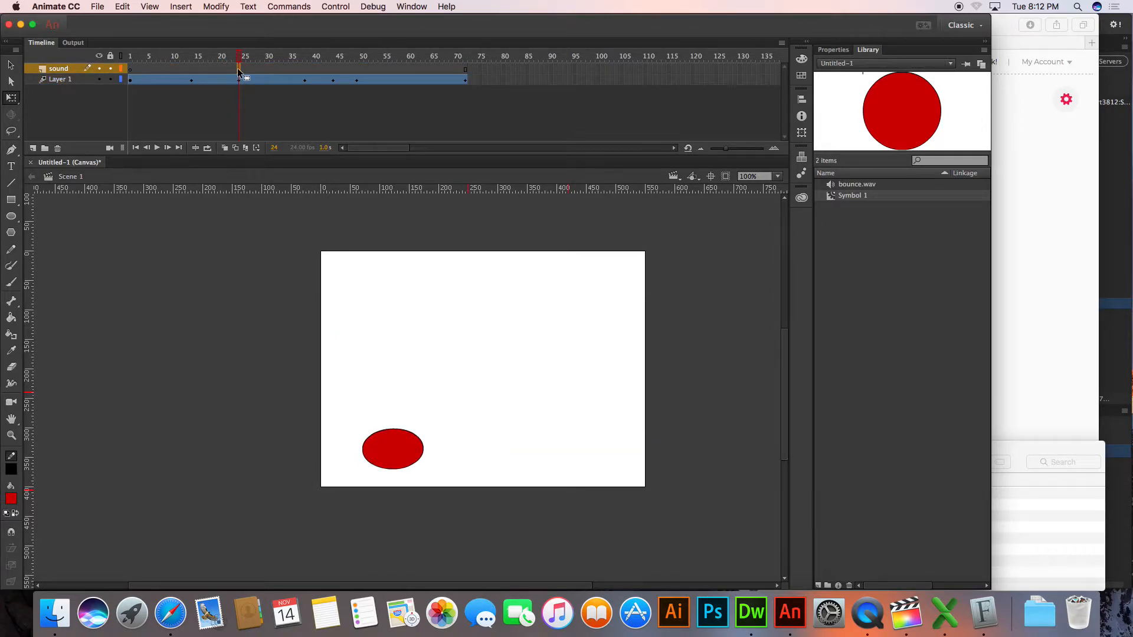
pyautogui.rightClick(237, 69)
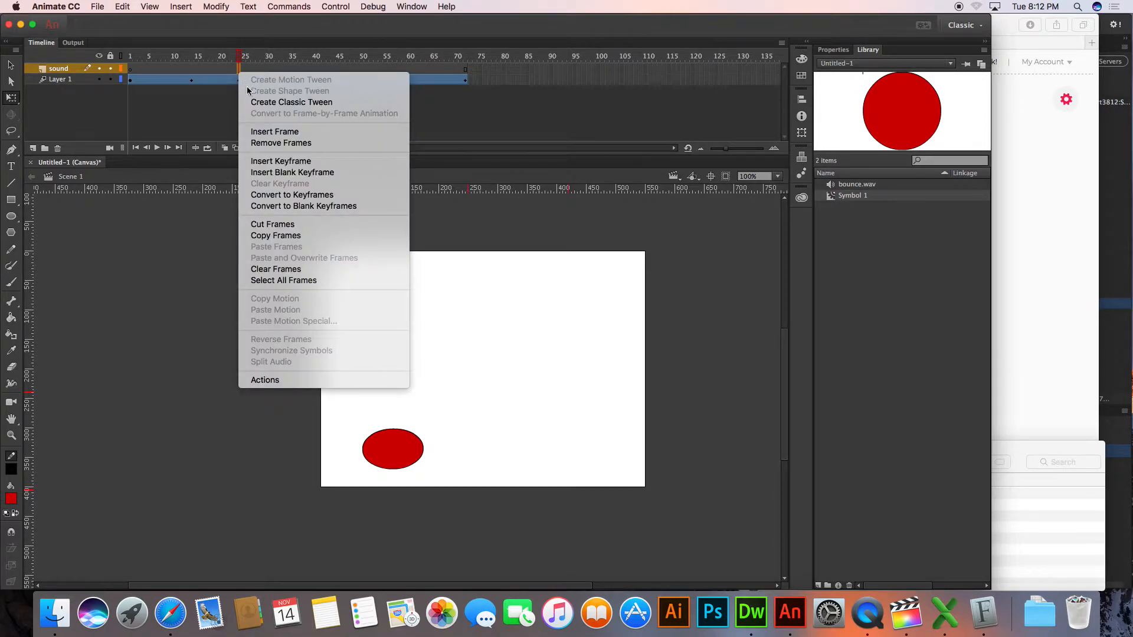
pyautogui.click(289, 173)
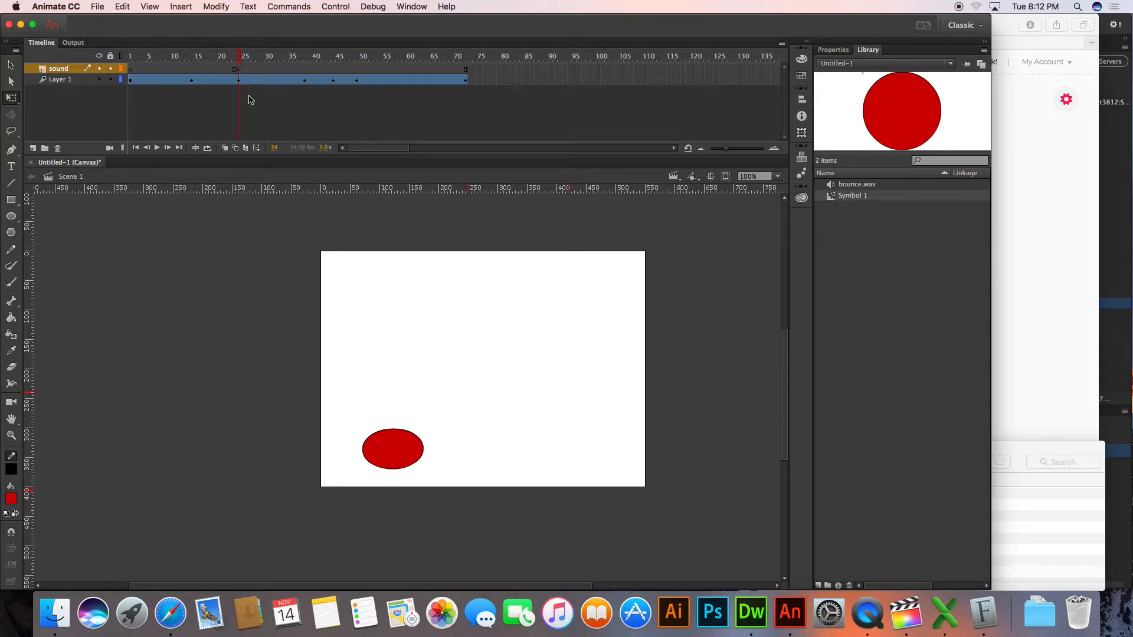
# Assign the bounce.wav sound to the sound layer's keyframe at frame 24
pyautogui.click(239, 70)
pyautogui.click(825, 51)
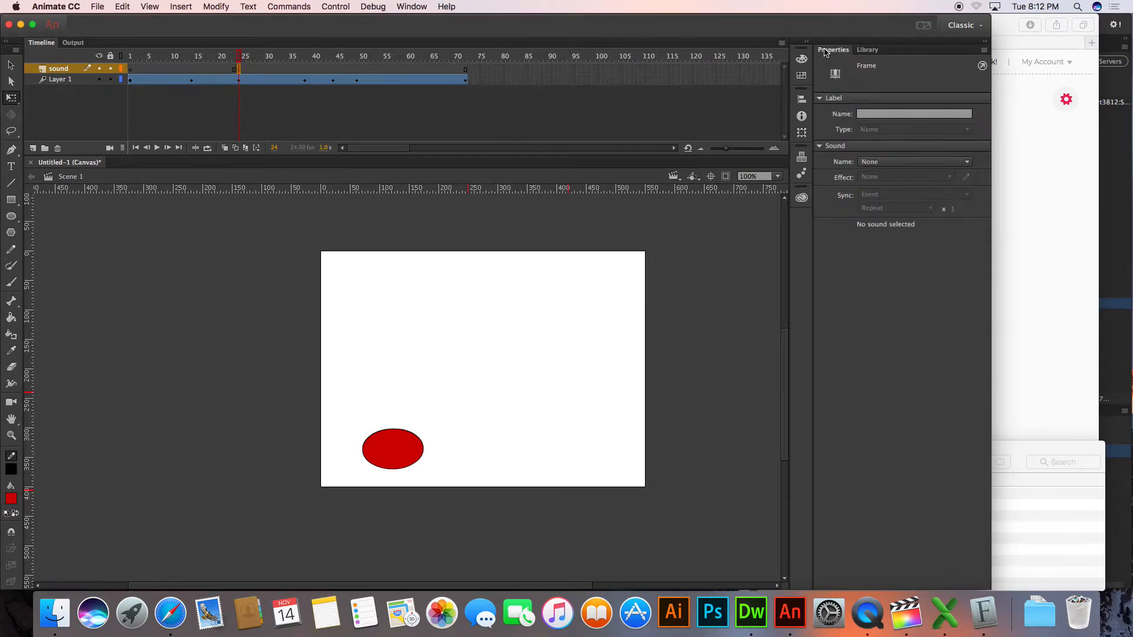
pyautogui.click(903, 162)
pyautogui.click(892, 160)
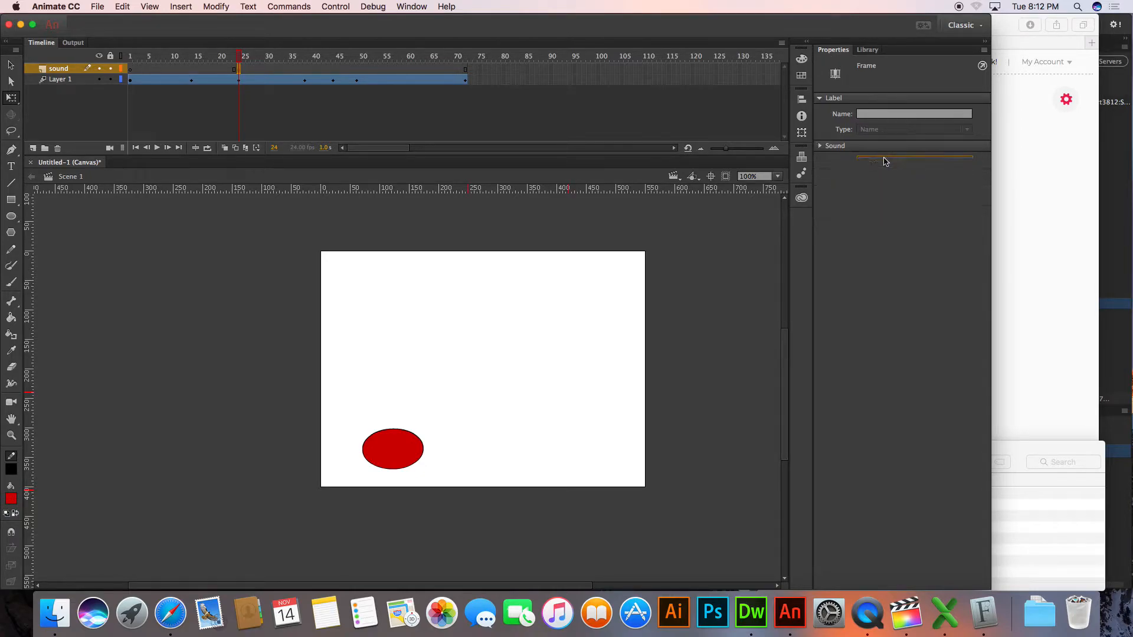
pyautogui.click(889, 162)
pyautogui.click(888, 185)
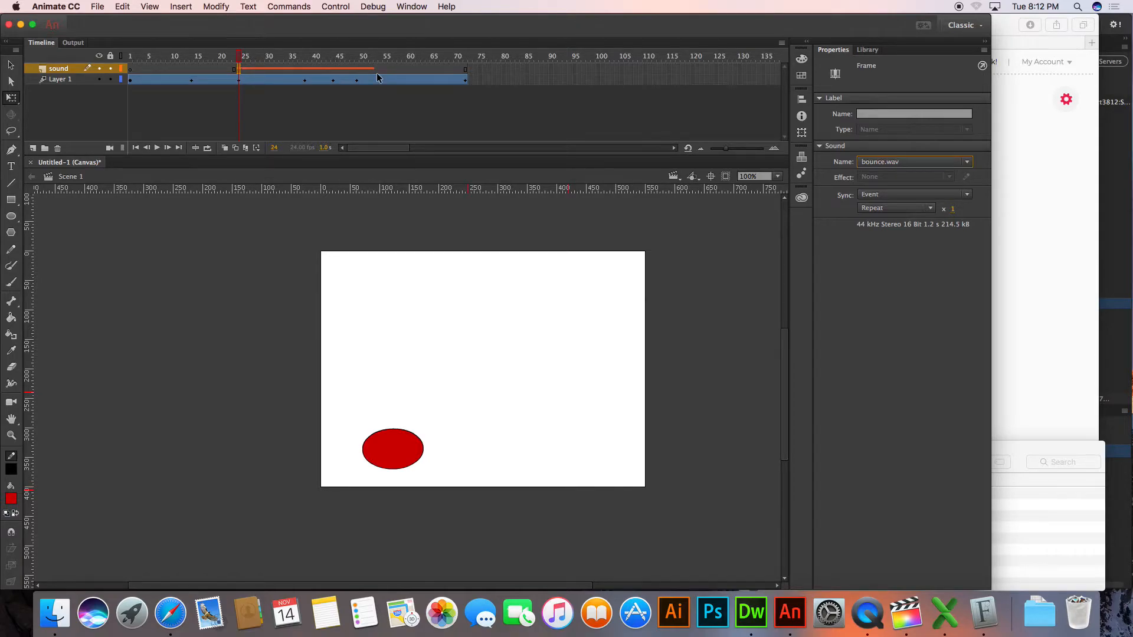
# Rewind the timeline to frame 1 and play the animation to check the bounce sound
pyautogui.click(344, 3)
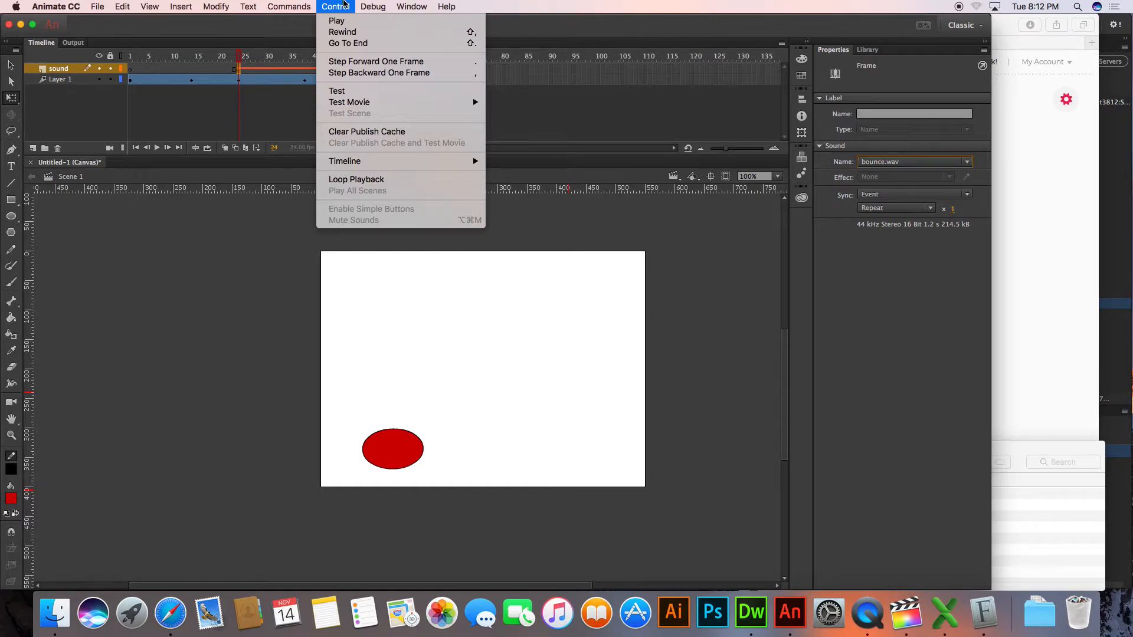
pyautogui.moveTo(302, 3)
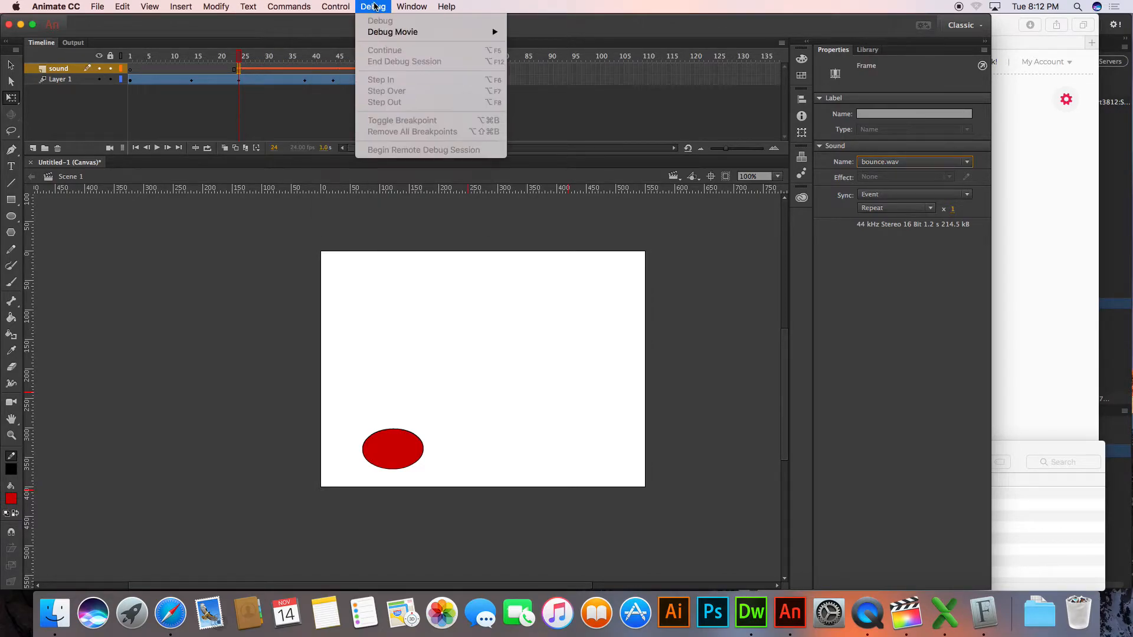
pyautogui.moveTo(412, 7)
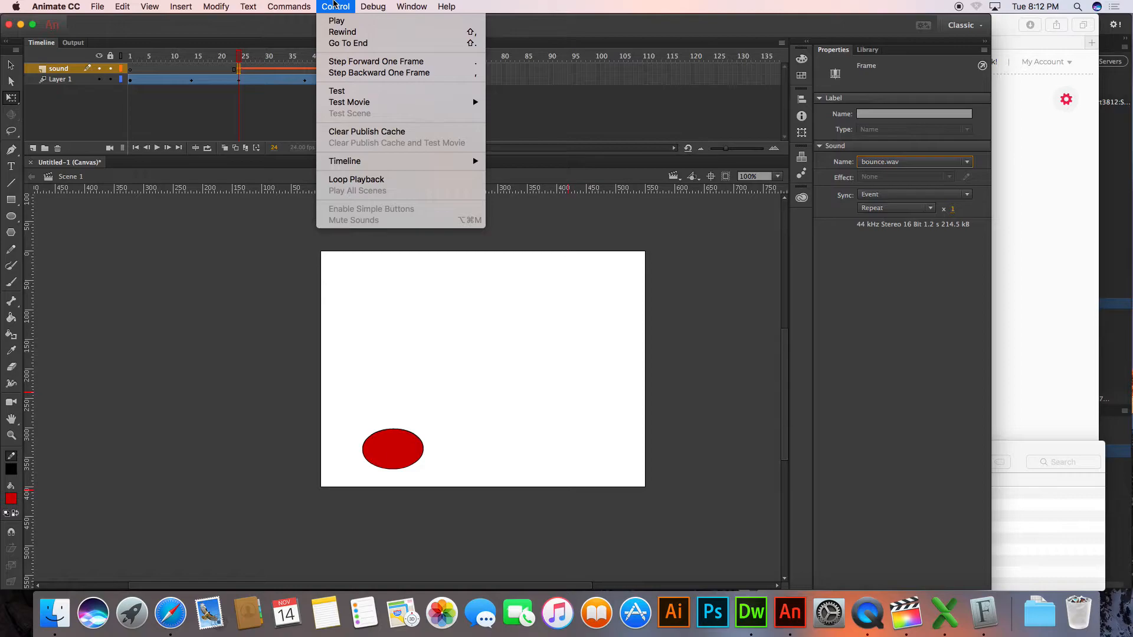
pyautogui.moveTo(362, 165)
pyautogui.click(228, 200)
pyautogui.click(136, 148)
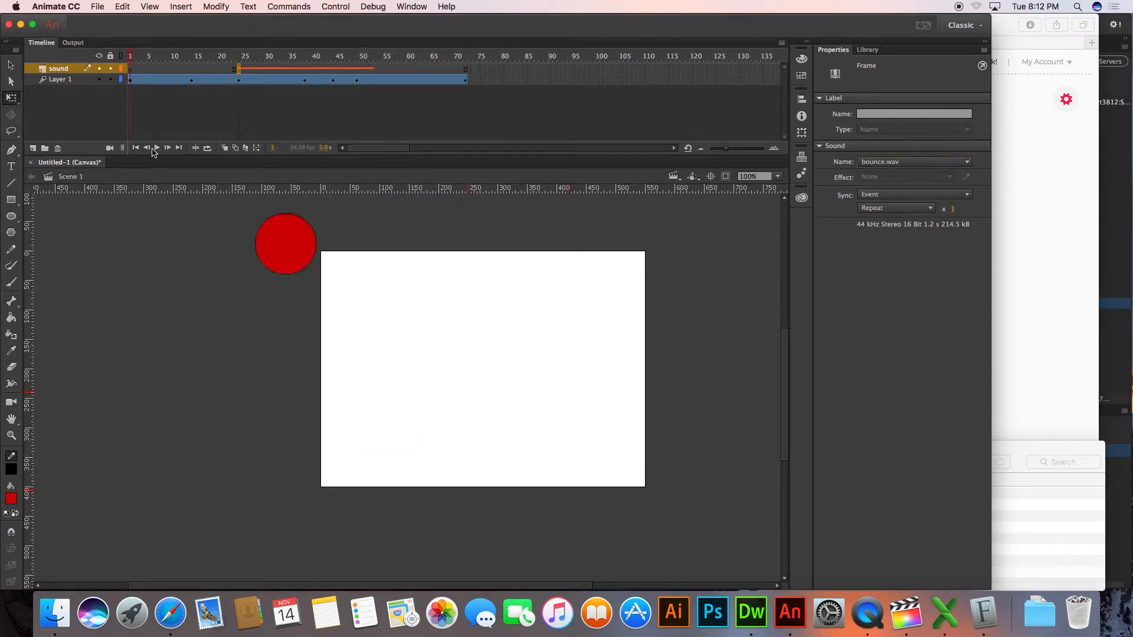
pyautogui.click(156, 147)
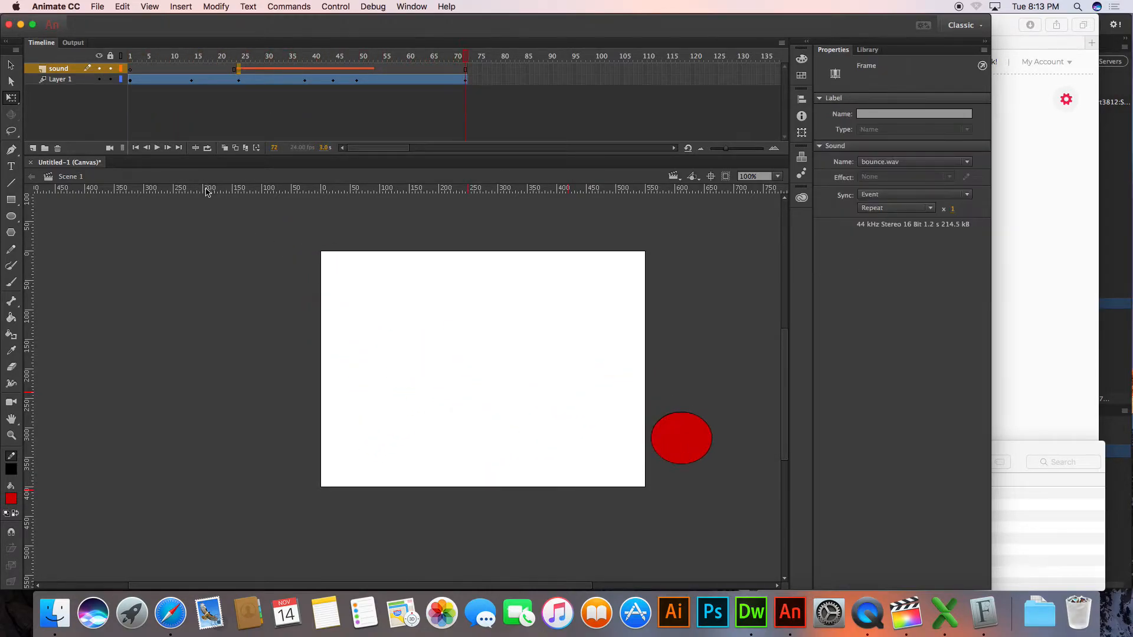
# Insert a blank keyframe on the sound layer at frame 49, where the ball hits the ground again
pyautogui.moveTo(341, 66); pyautogui.dragTo(358, 71)
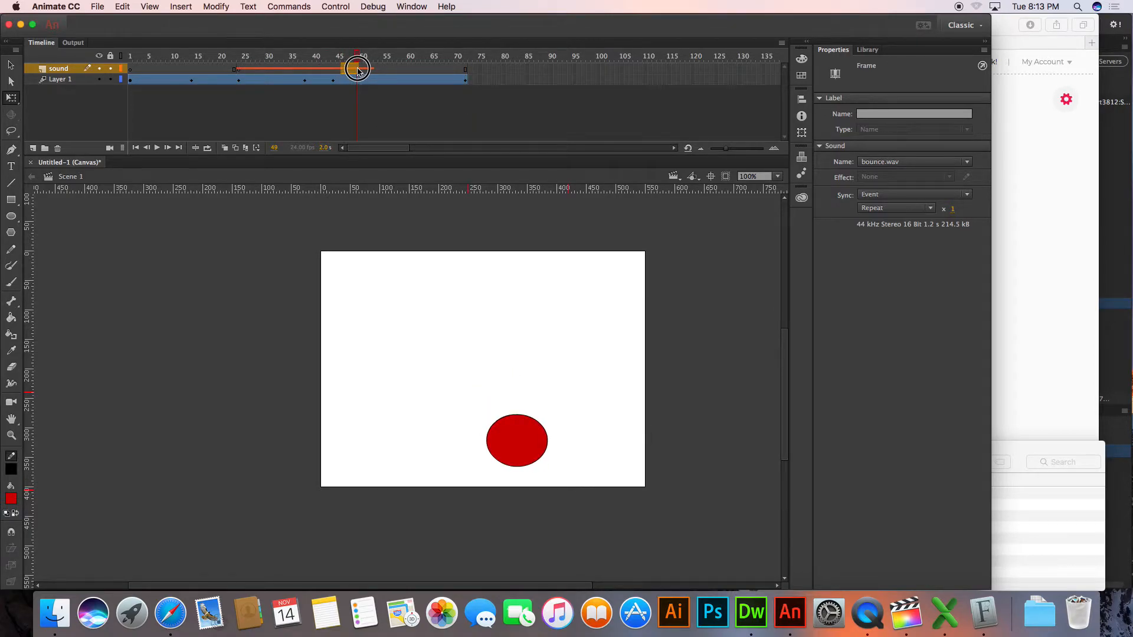
pyautogui.rightClick(357, 69)
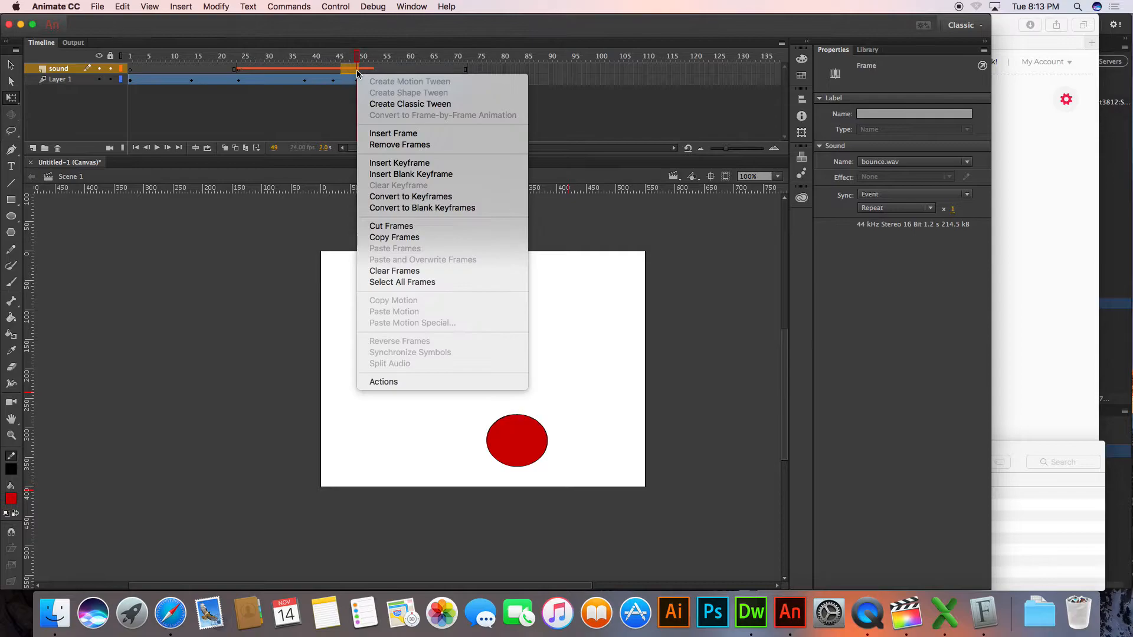
pyautogui.click(396, 174)
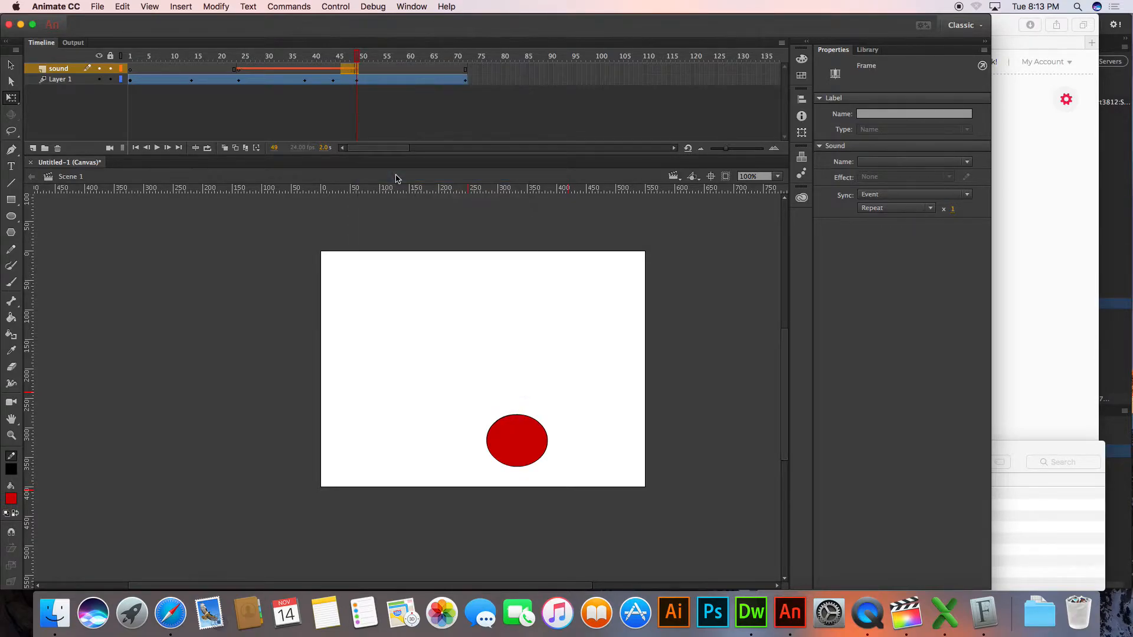
pyautogui.rightClick(356, 73)
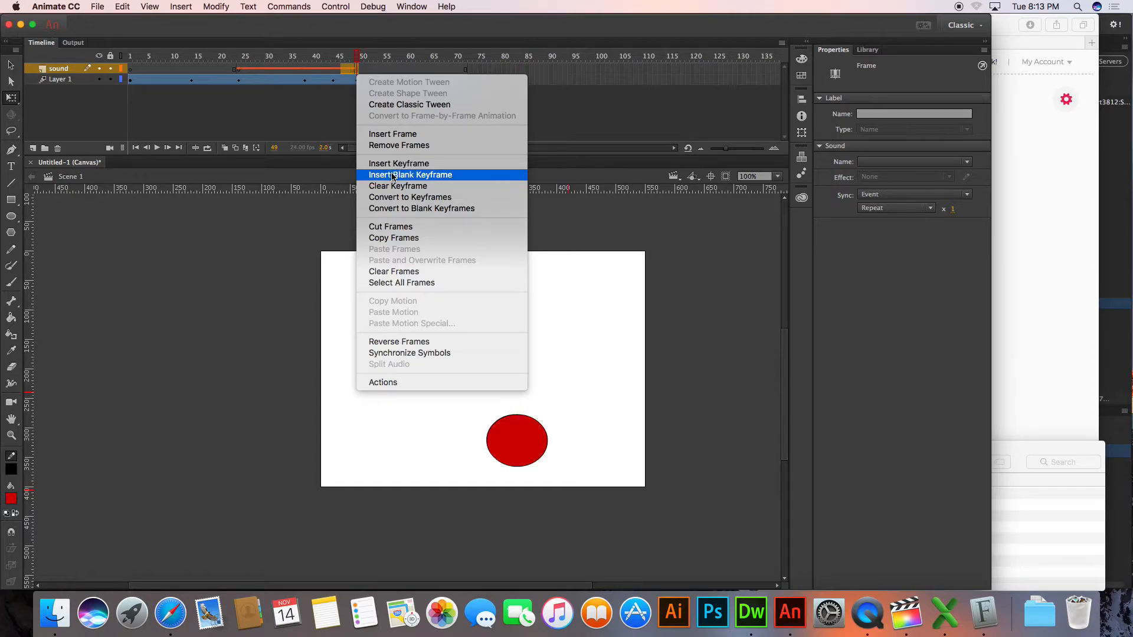
pyautogui.click(256, 229)
# Assign the bounce.wav sound to the sound layer's keyframe at frame 49
pyautogui.click(357, 71)
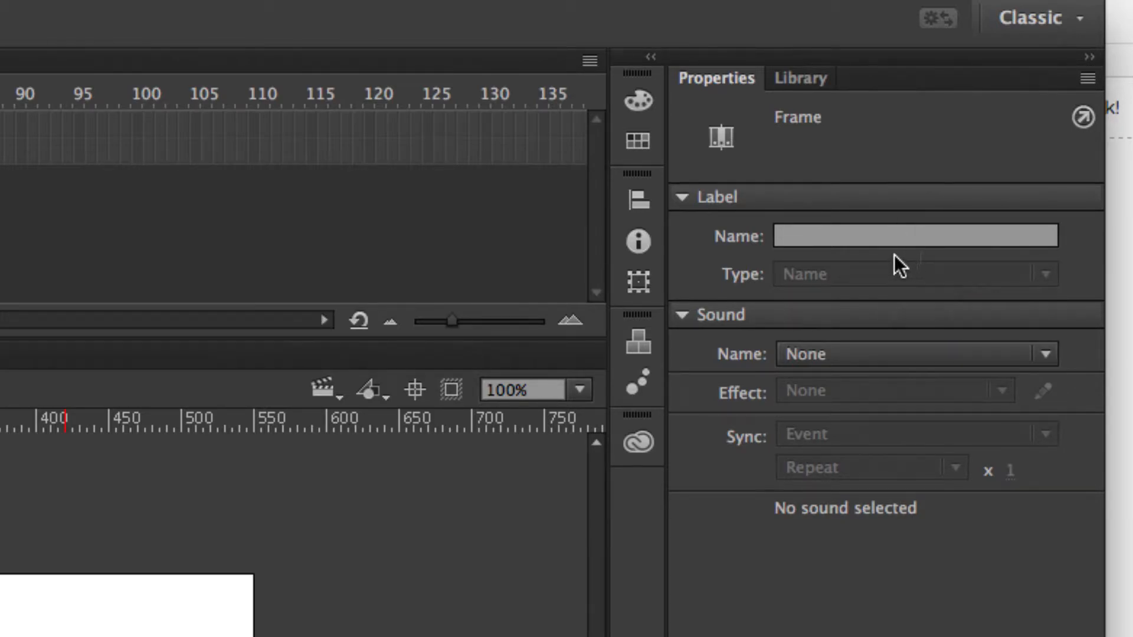
pyautogui.click(842, 354)
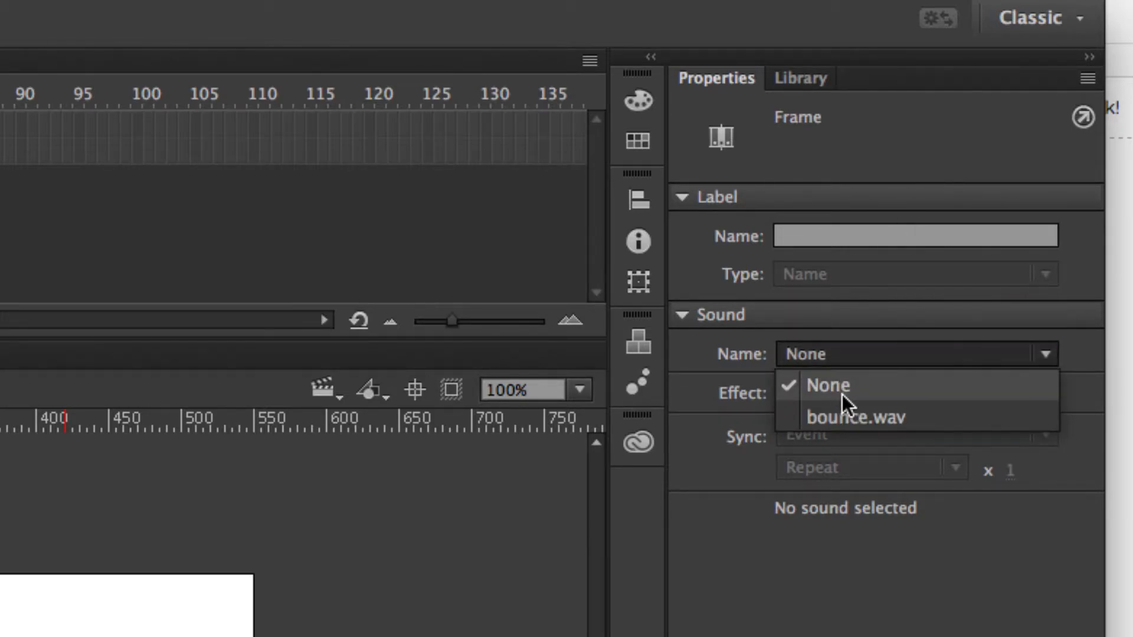
pyautogui.click(839, 415)
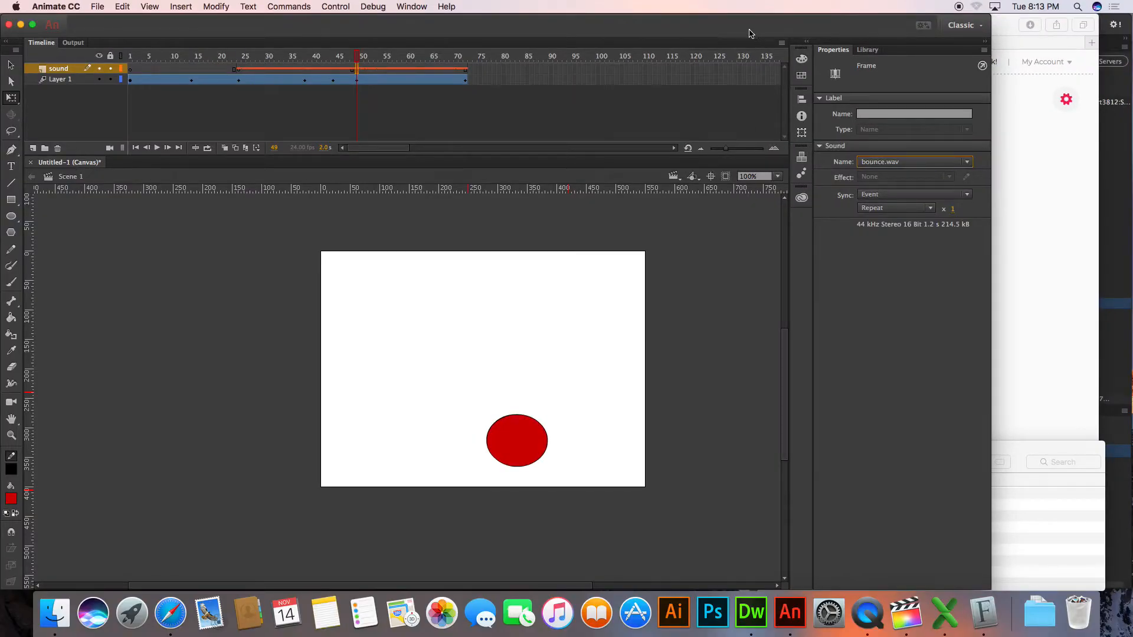
# Play the animation from frame 1 and replay it to check the bounce sounds at both ground hits
pyautogui.press('super+s')
pyautogui.click(622, 243)
pyautogui.click(131, 55)
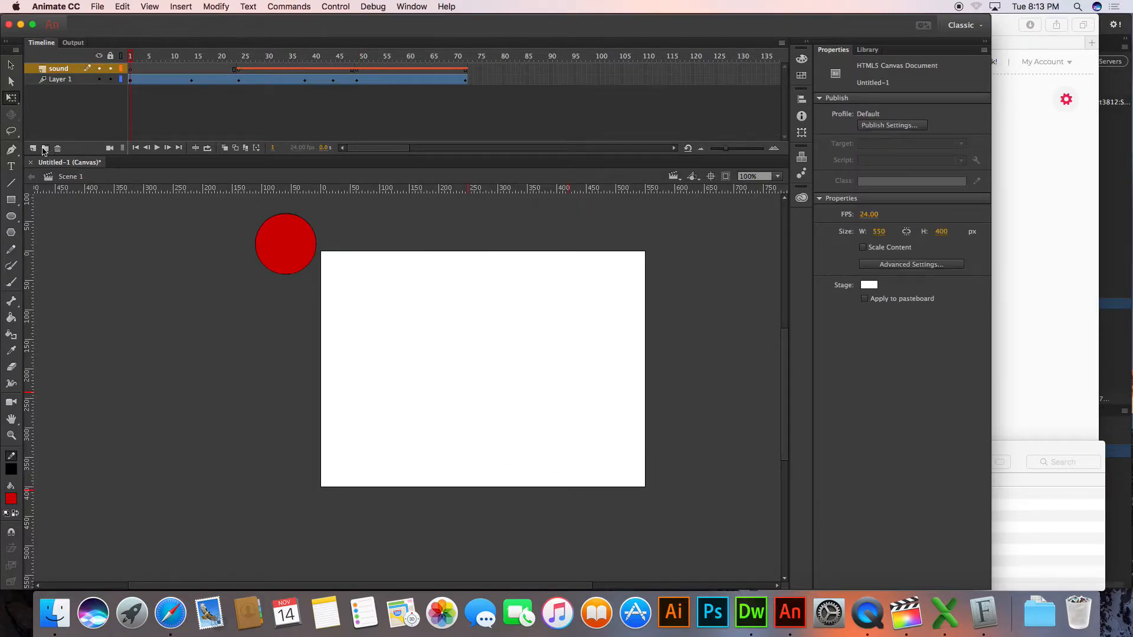
pyautogui.click(156, 148)
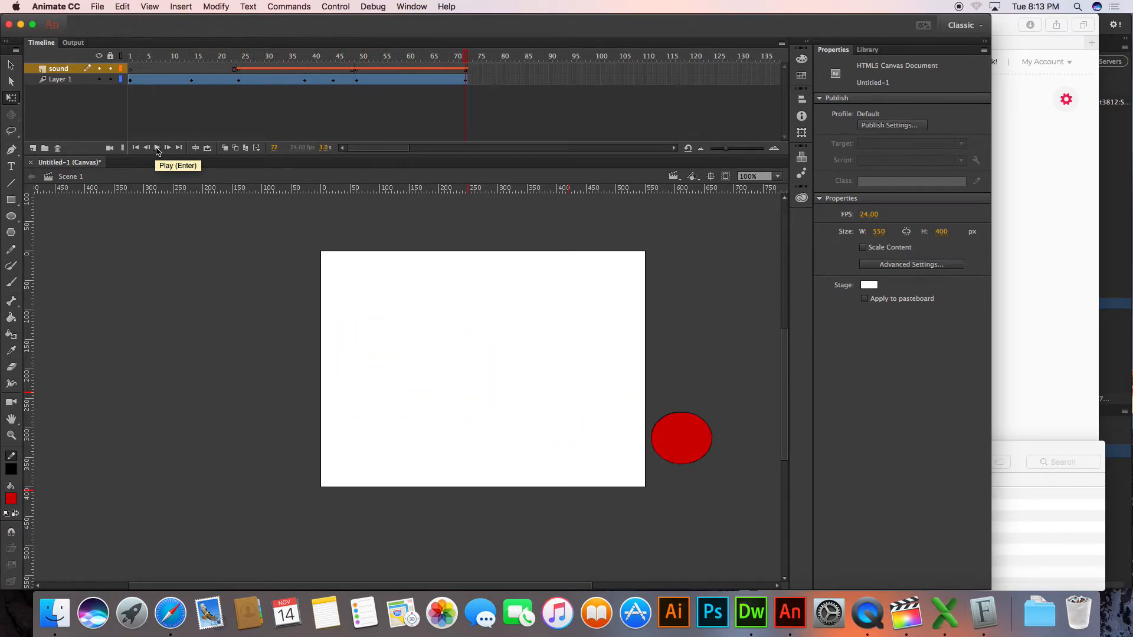
pyautogui.click(156, 148)
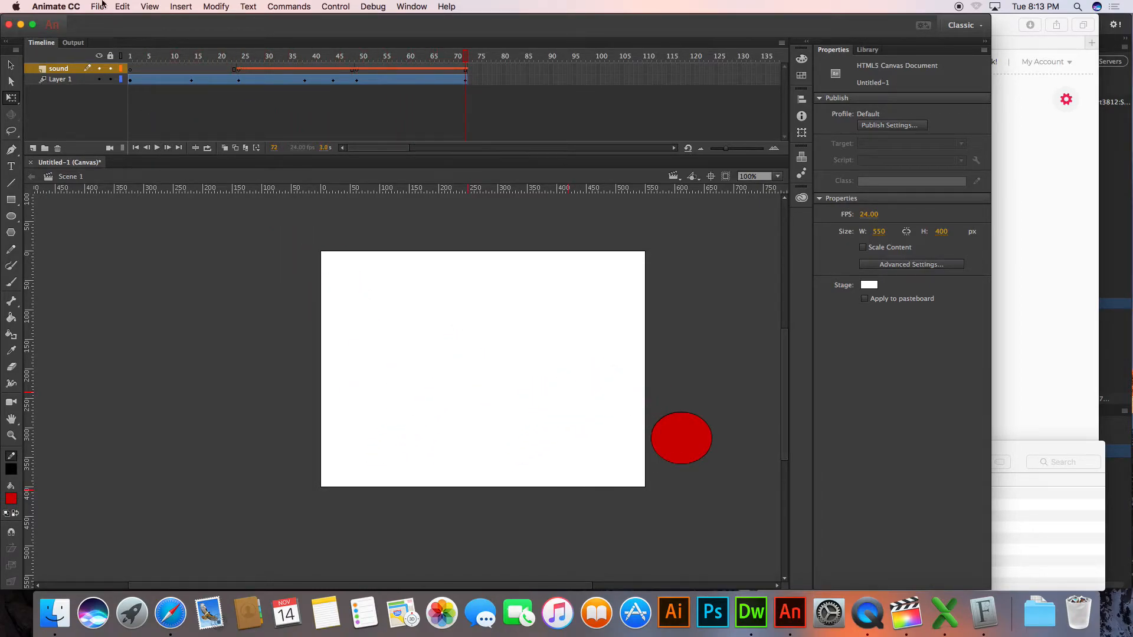
# Test the canvas movie in the browser, close its preview, and return to Animate
pyautogui.click(336, 6)
pyautogui.moveTo(367, 107)
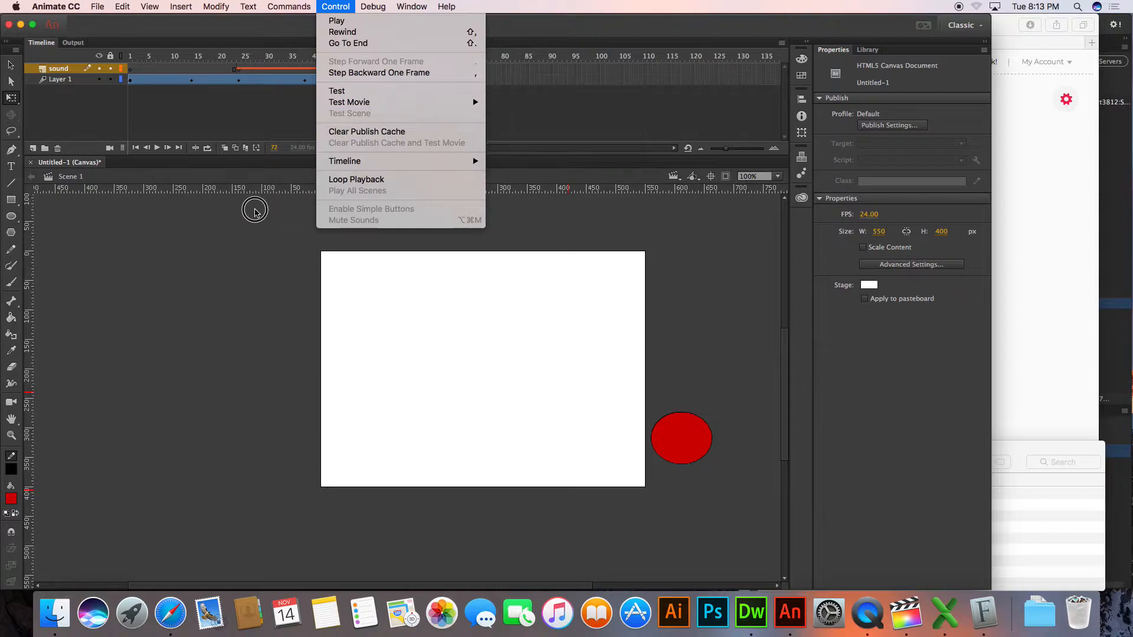
pyautogui.click(258, 204)
pyautogui.press('super+Return')
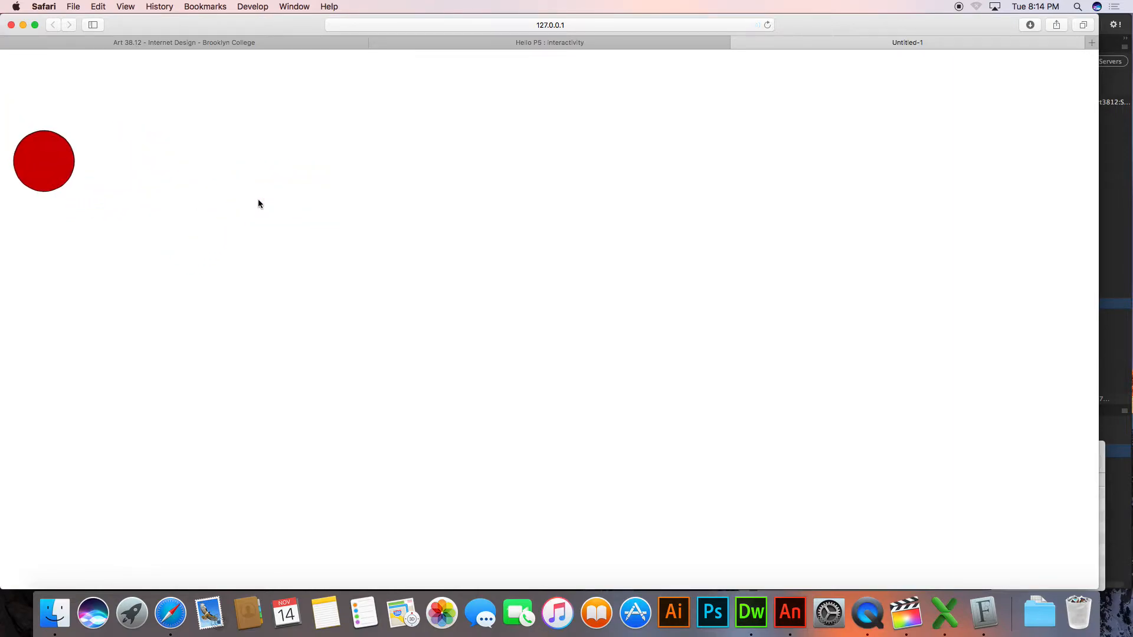
pyautogui.press('super+w')
pyautogui.press('super+Tab')
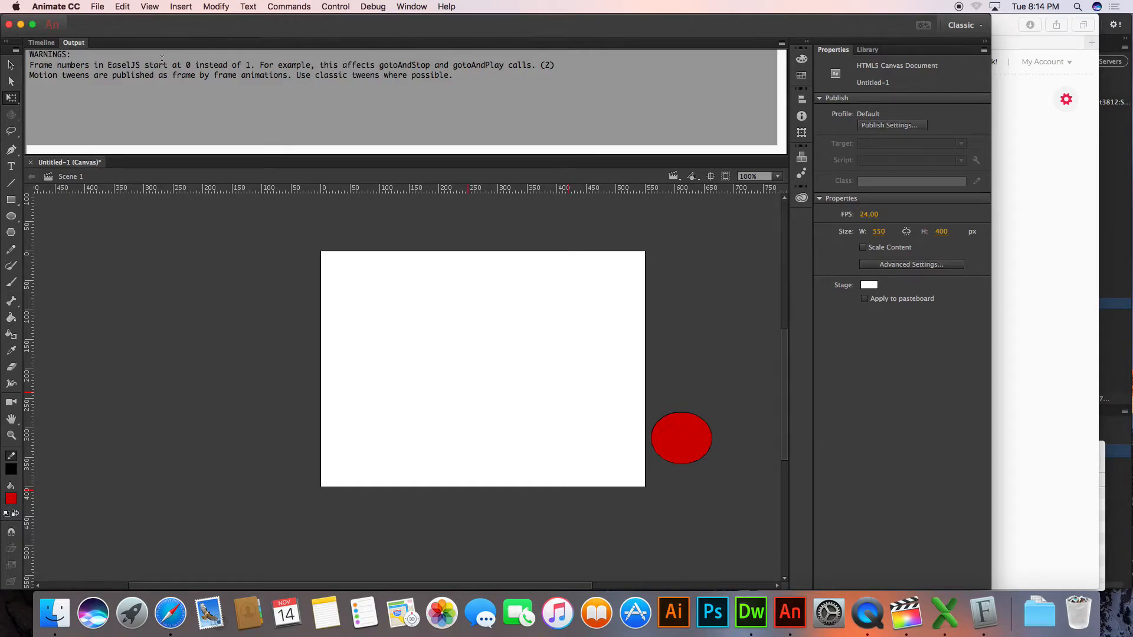
# Bring back the timeline and start saving the document in the Animate Document (*.fla) format, with the full folder browser shown
pyautogui.click(42, 45)
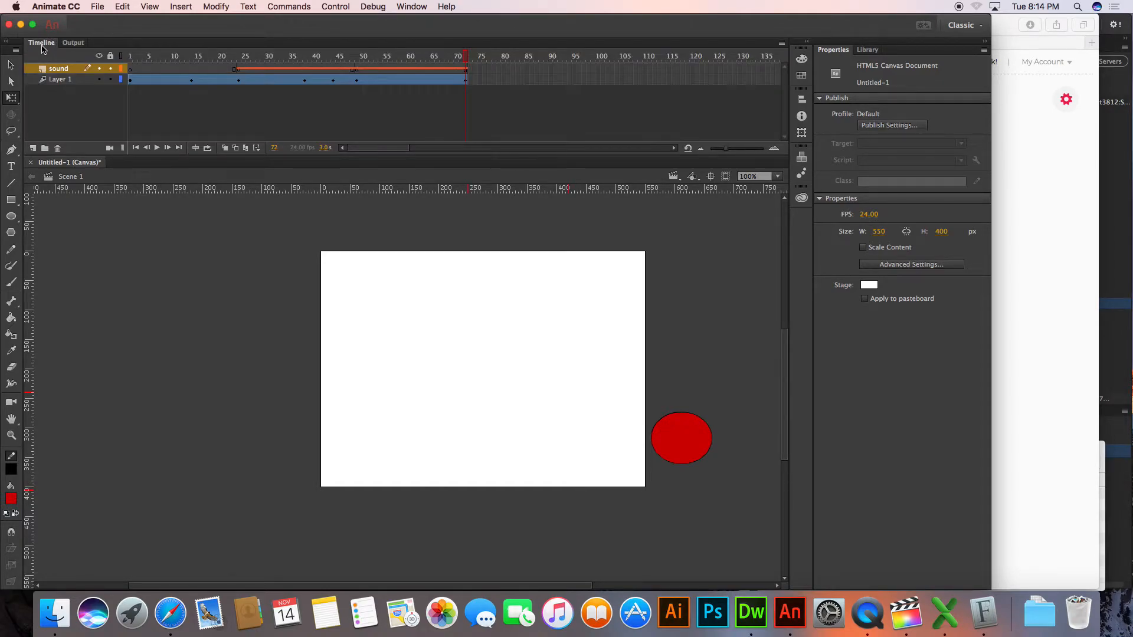
pyautogui.press('super+s')
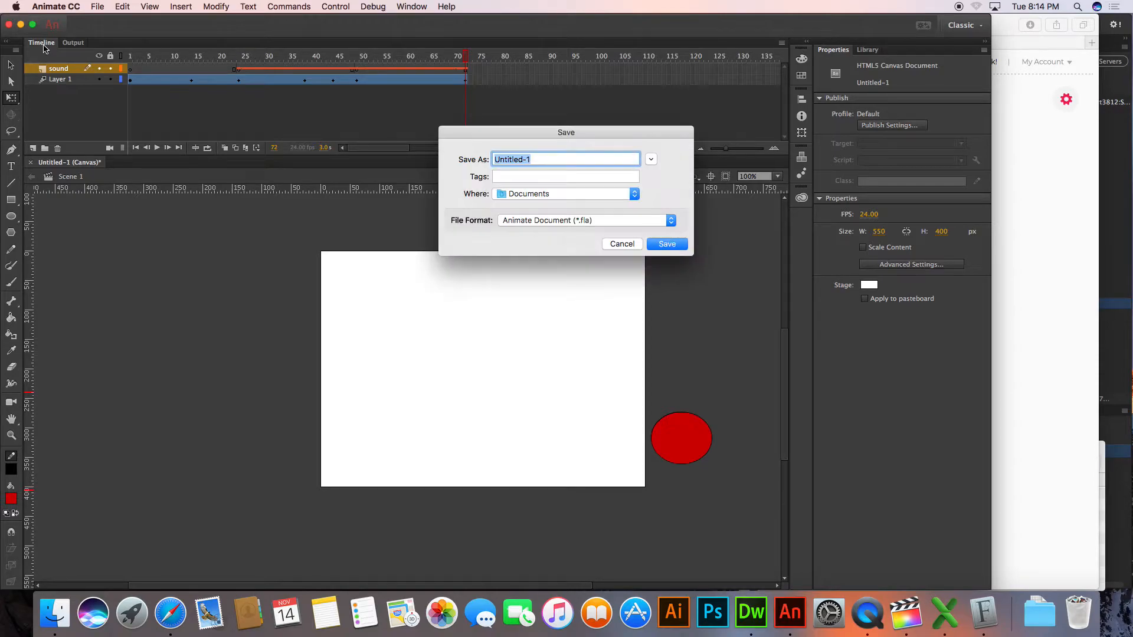
pyautogui.click(651, 159)
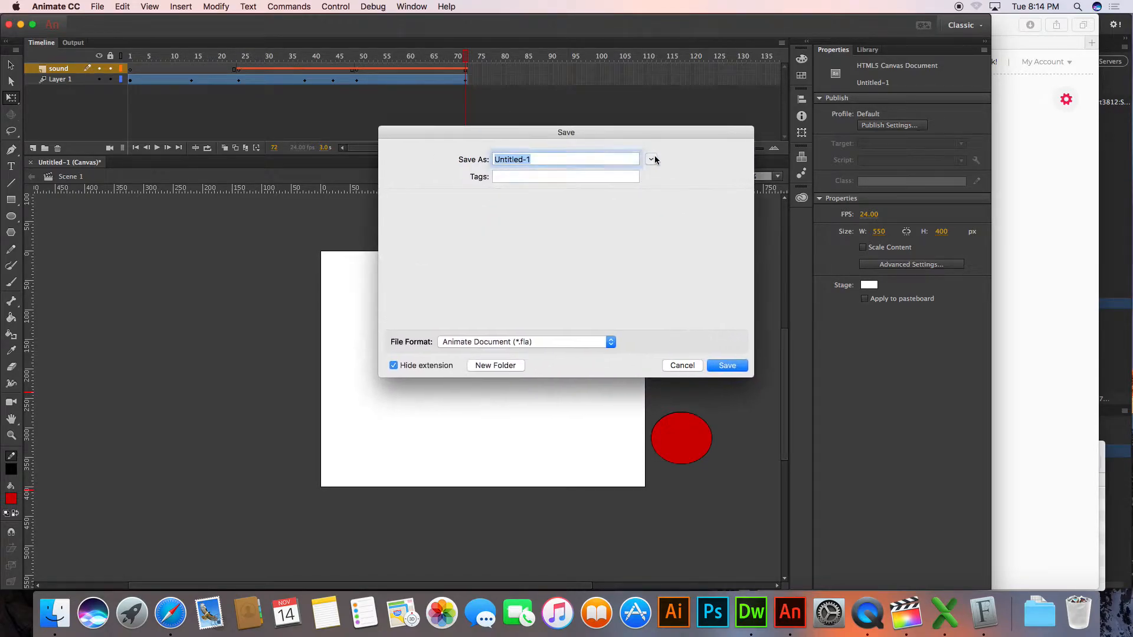
pyautogui.click(550, 386)
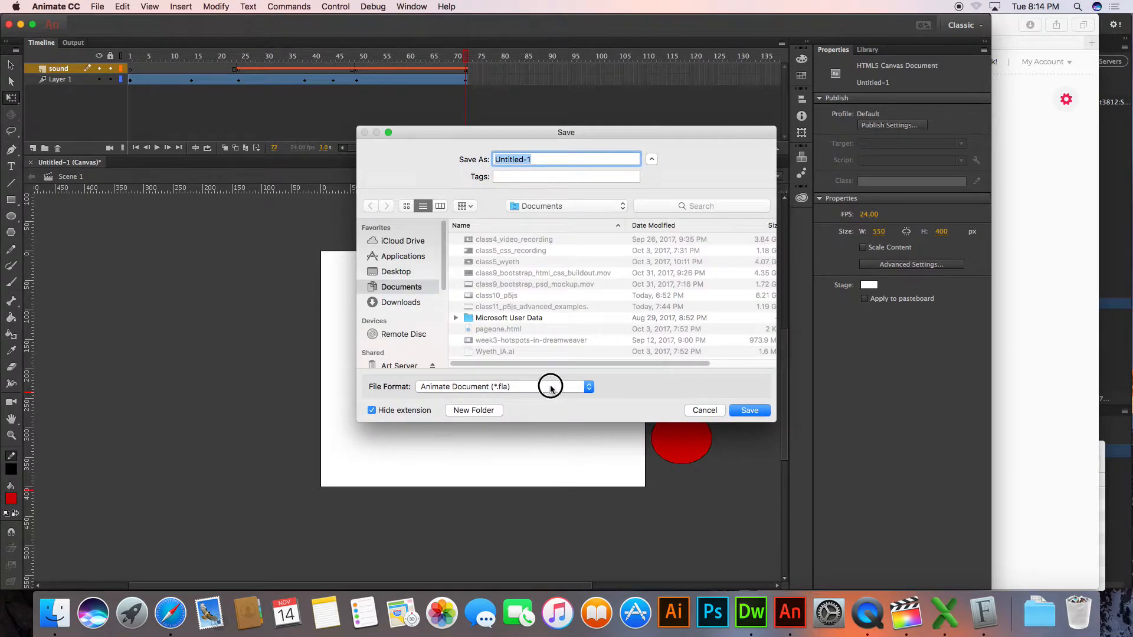
pyautogui.click(644, 368)
# Set the save location to the Week 11 folder inside the professor's folder under Students
pyautogui.click(554, 206)
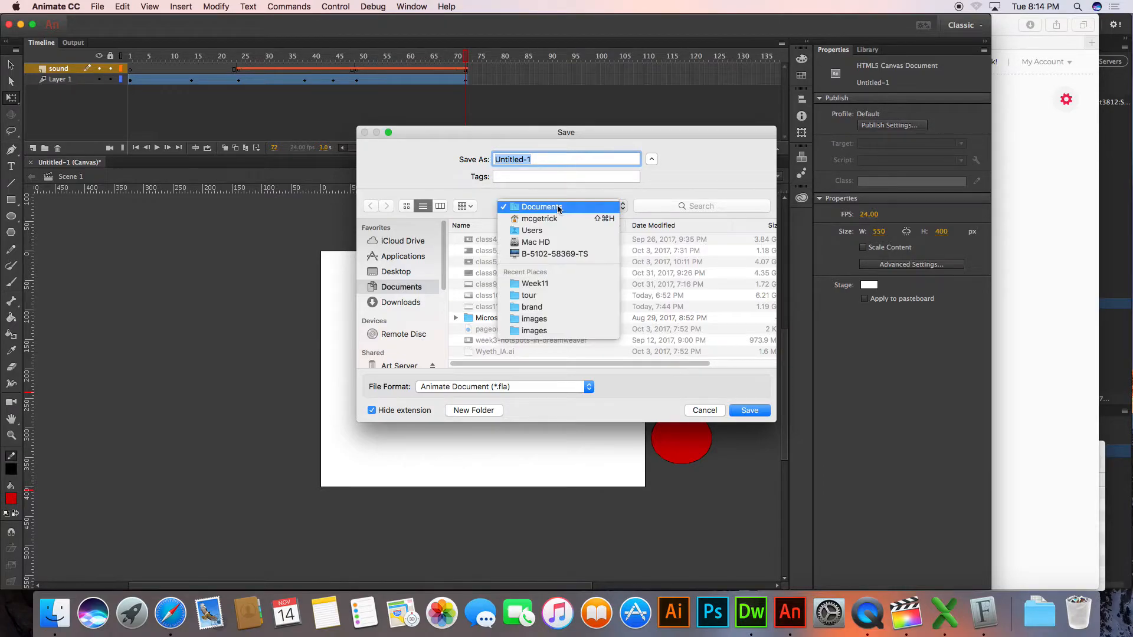
pyautogui.click(562, 284)
pyautogui.click(567, 207)
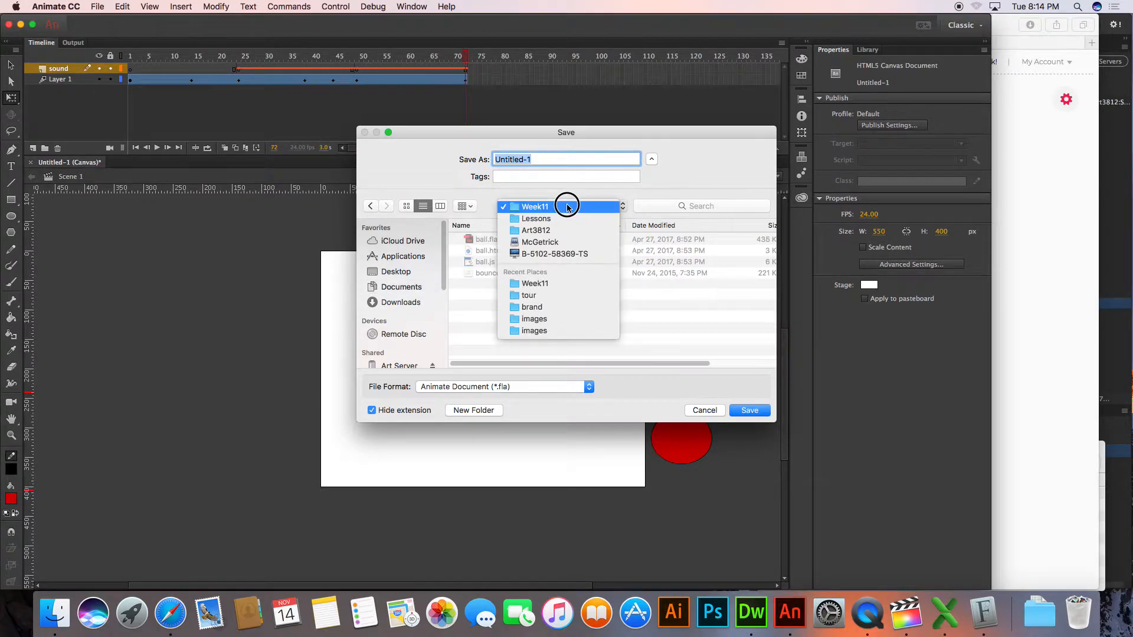
pyautogui.click(554, 295)
pyautogui.click(564, 206)
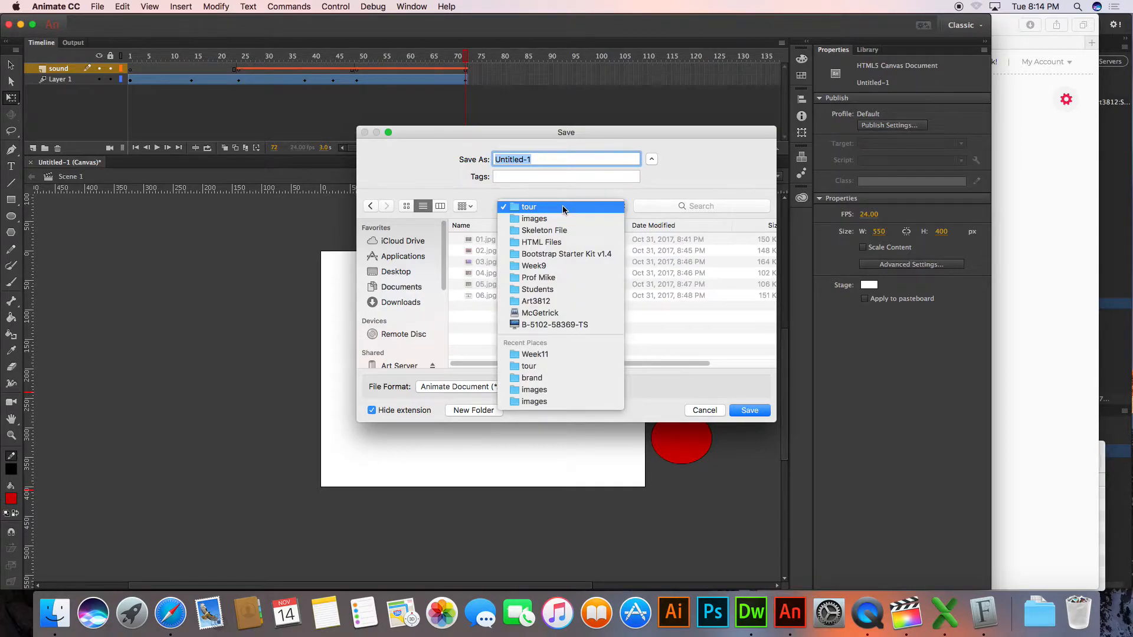
pyautogui.click(527, 278)
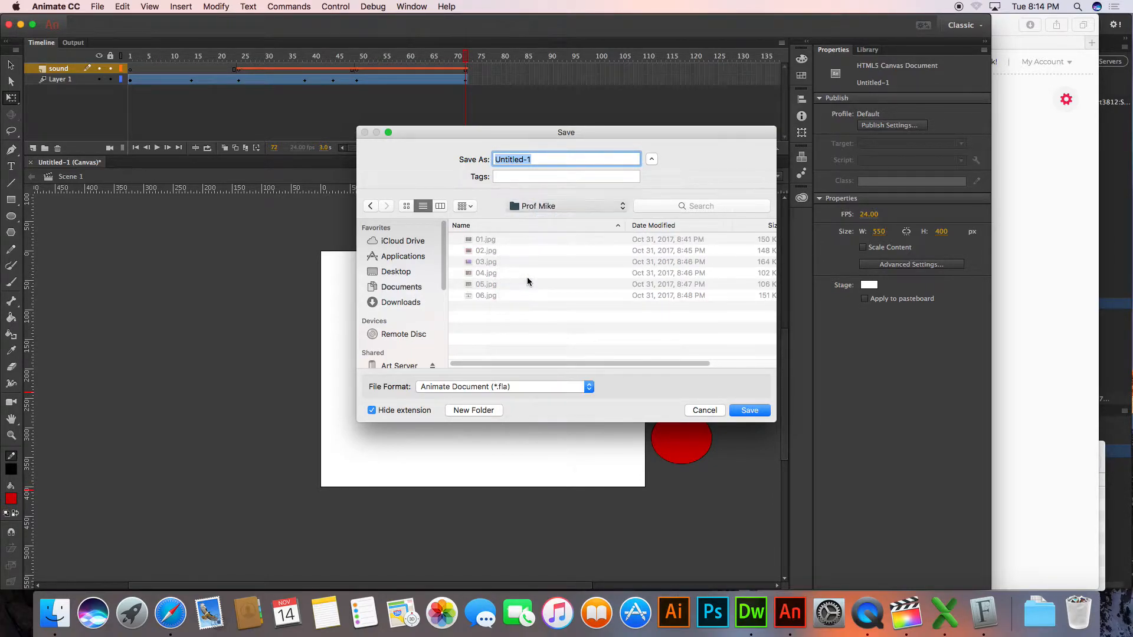
pyautogui.doubleClick(499, 354)
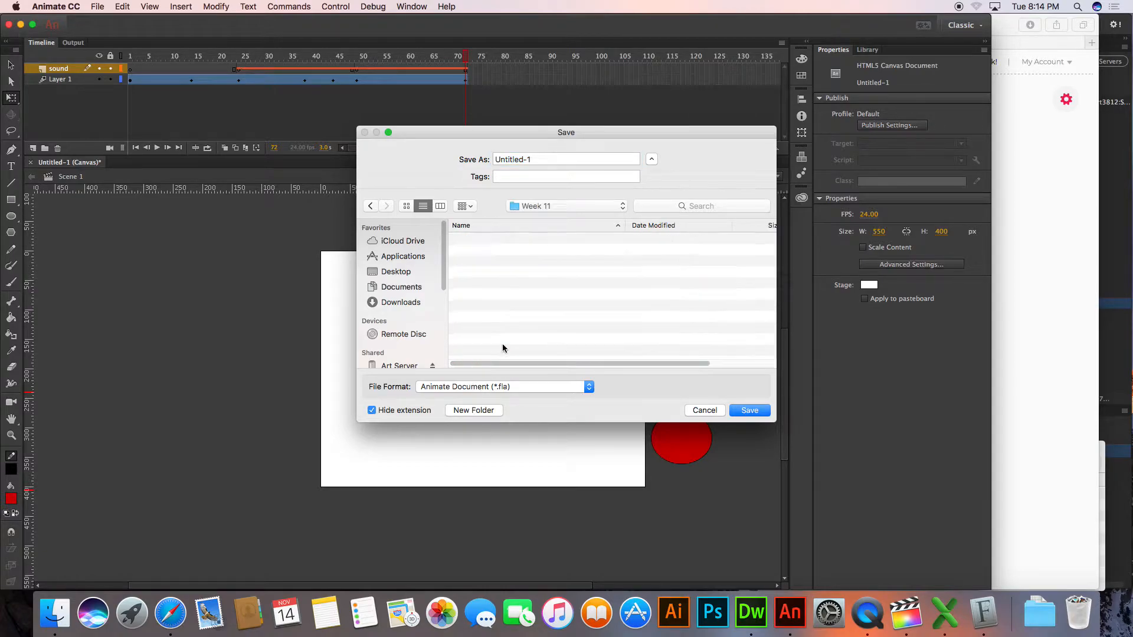
# Save the document under the file name ball_boounce.fla
pyautogui.click(544, 167)
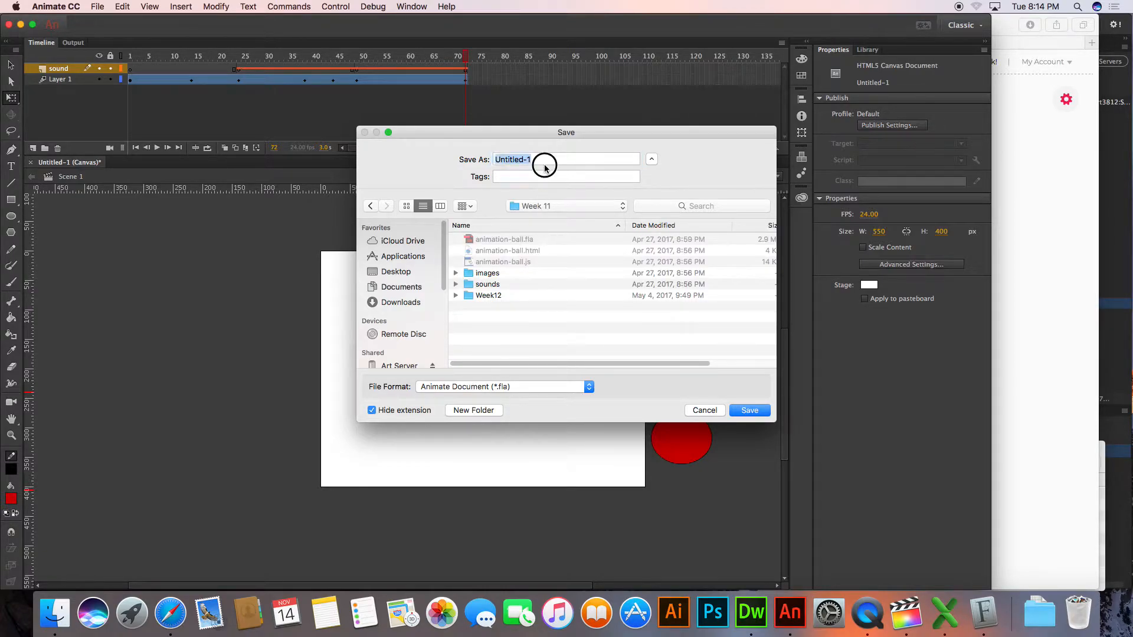
pyautogui.write('ball')
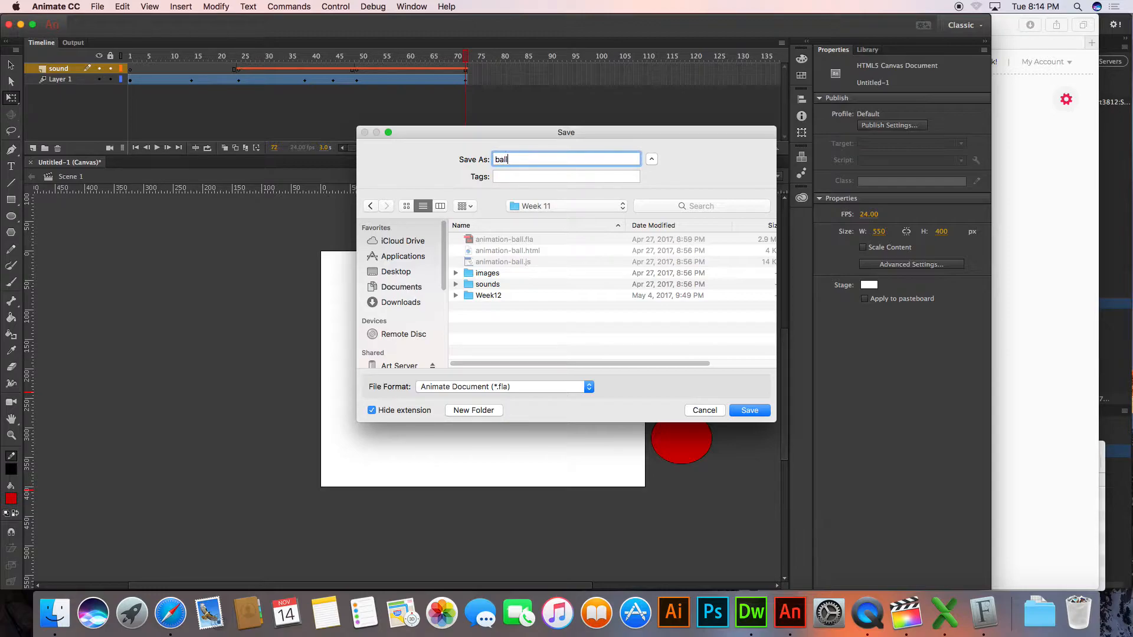
pyautogui.write('_boounce.fla')
pyautogui.press('Return')
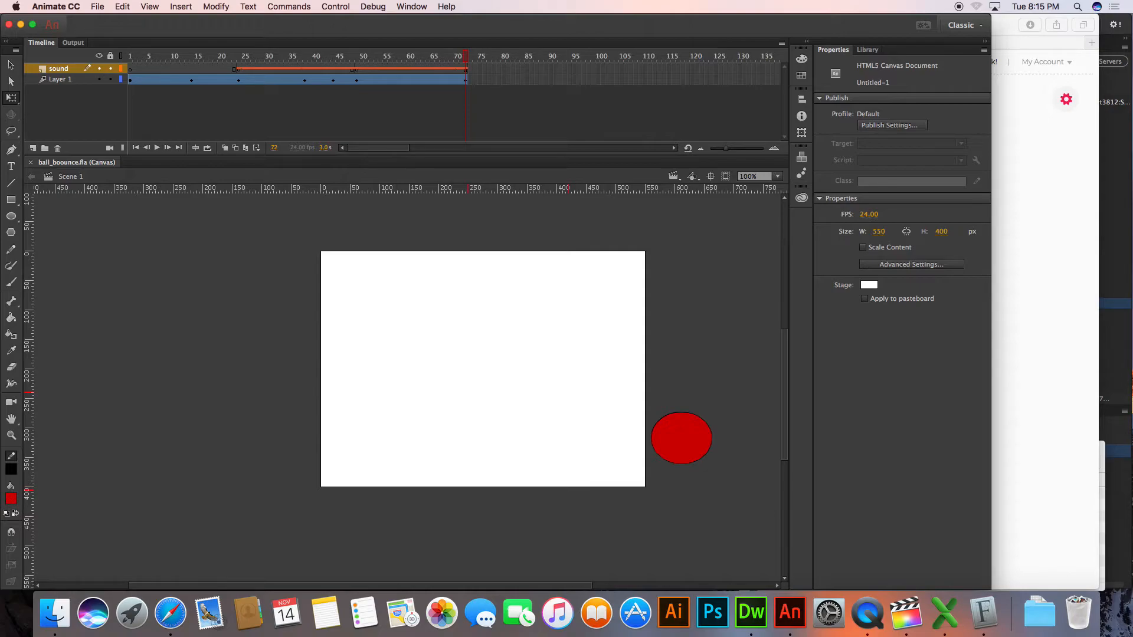
# Switch to Safari, search Google Images for "basketball court background" in a new tab, and preview the plain hardwood floor image
pyautogui.click(171, 613)
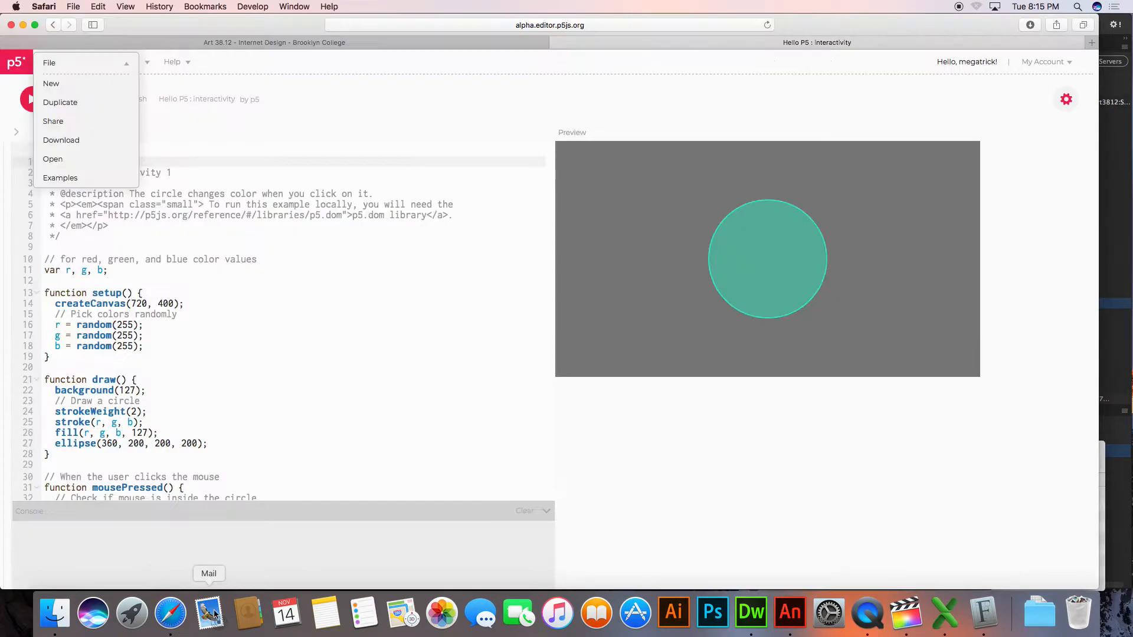
pyautogui.press('super+t')
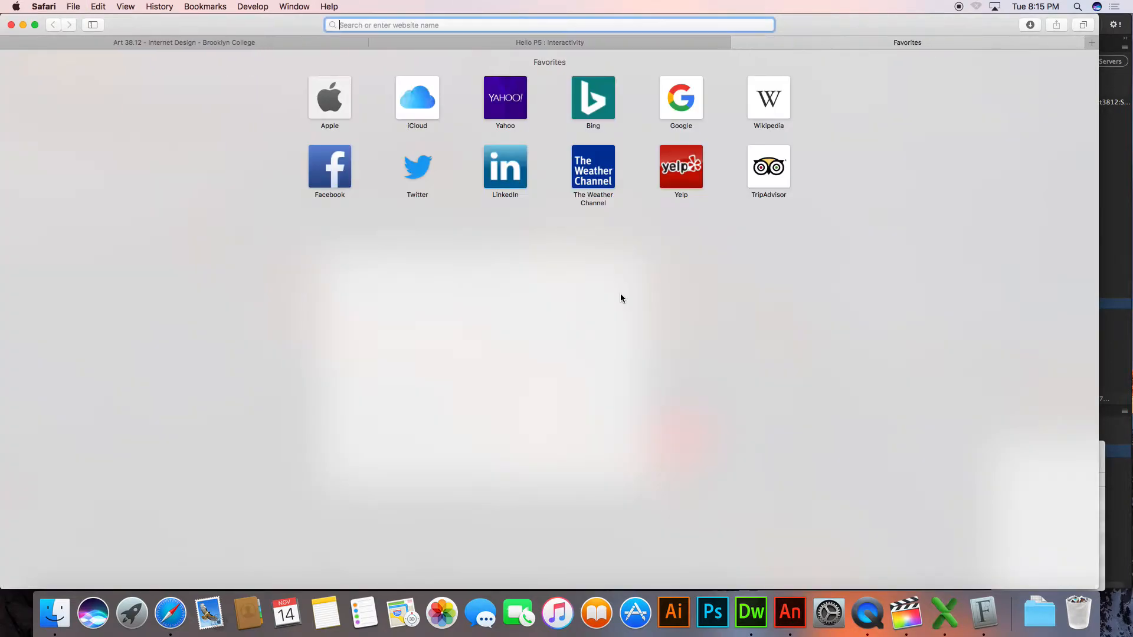
pyautogui.write('ba')
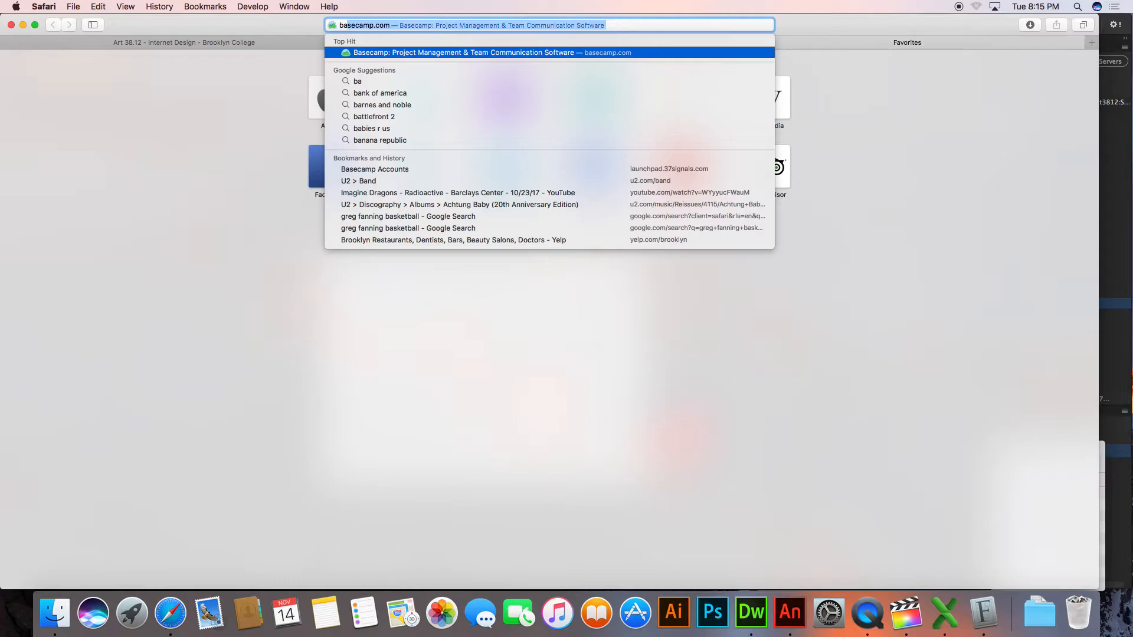
pyautogui.write('se')
pyautogui.press('Delete')
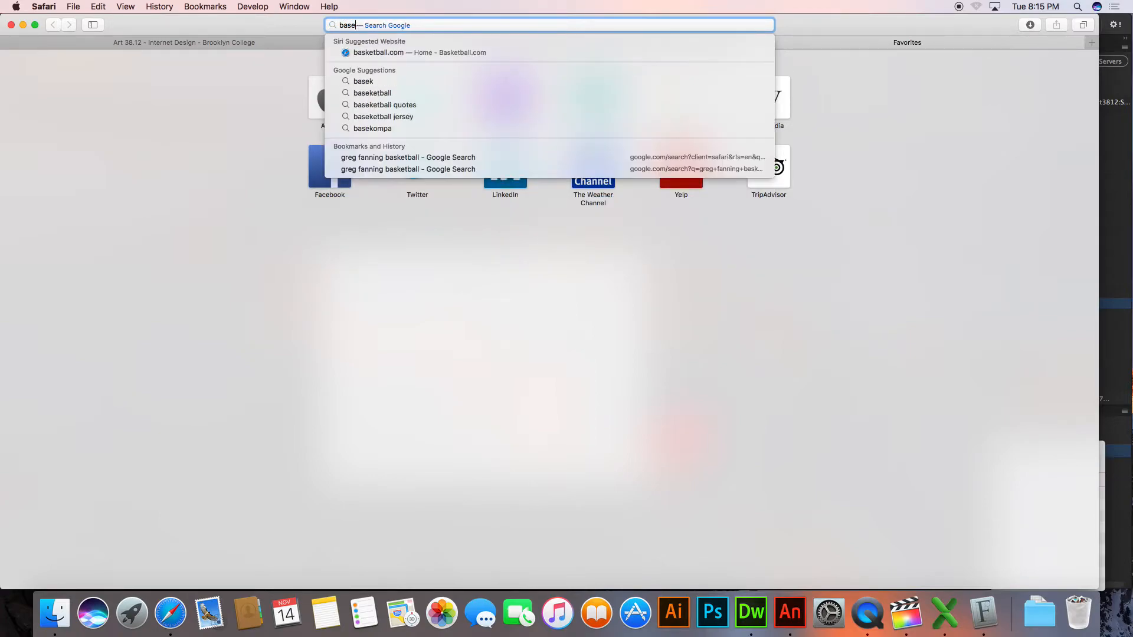
pyautogui.press('BackSpace')
pyautogui.write('ketball ')
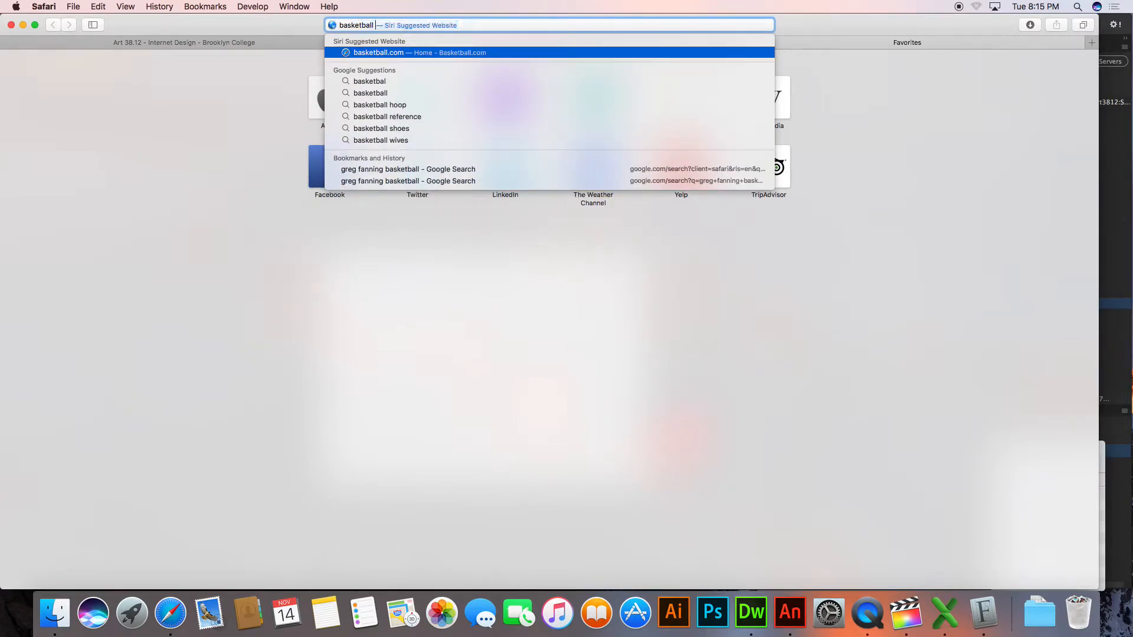
pyautogui.write('court backgrou')
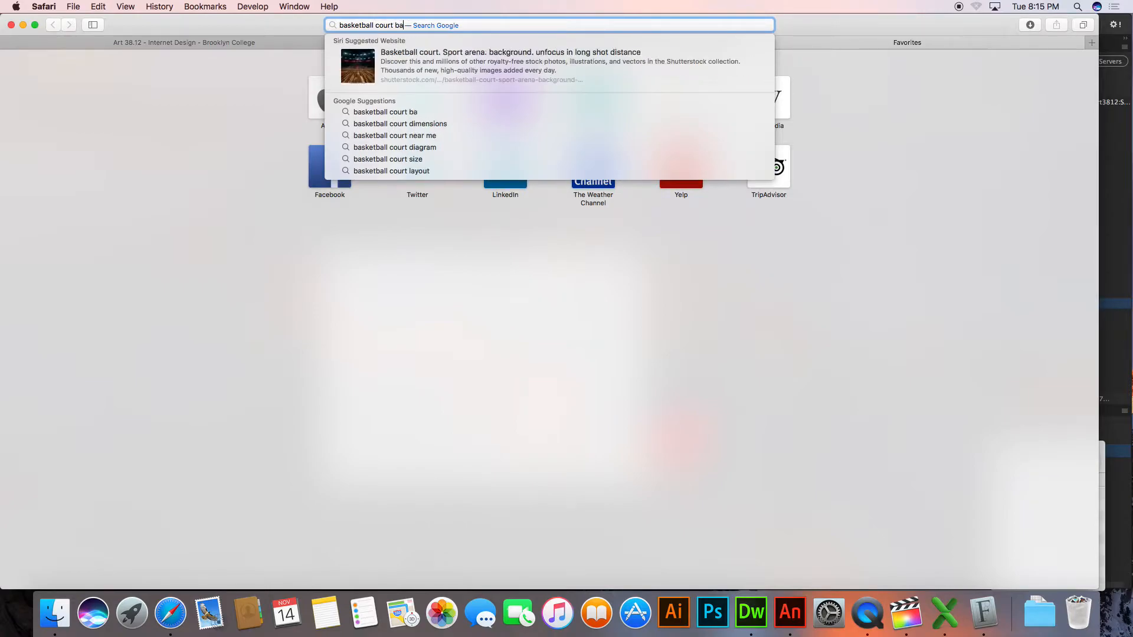
pyautogui.write('nd')
pyautogui.press('Return')
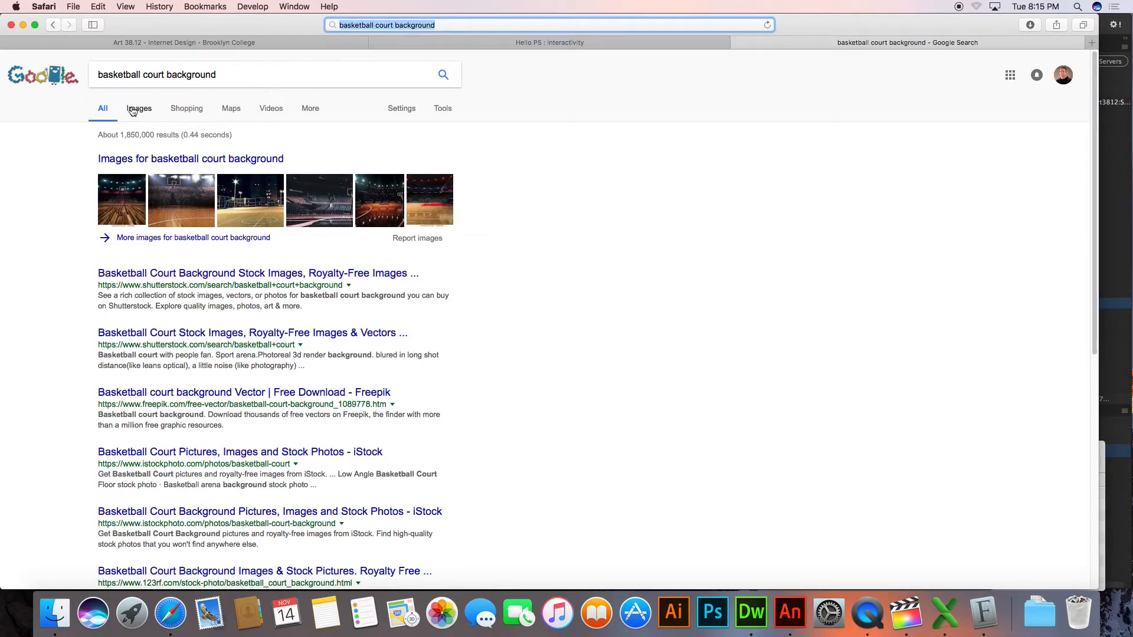
pyautogui.click(140, 110)
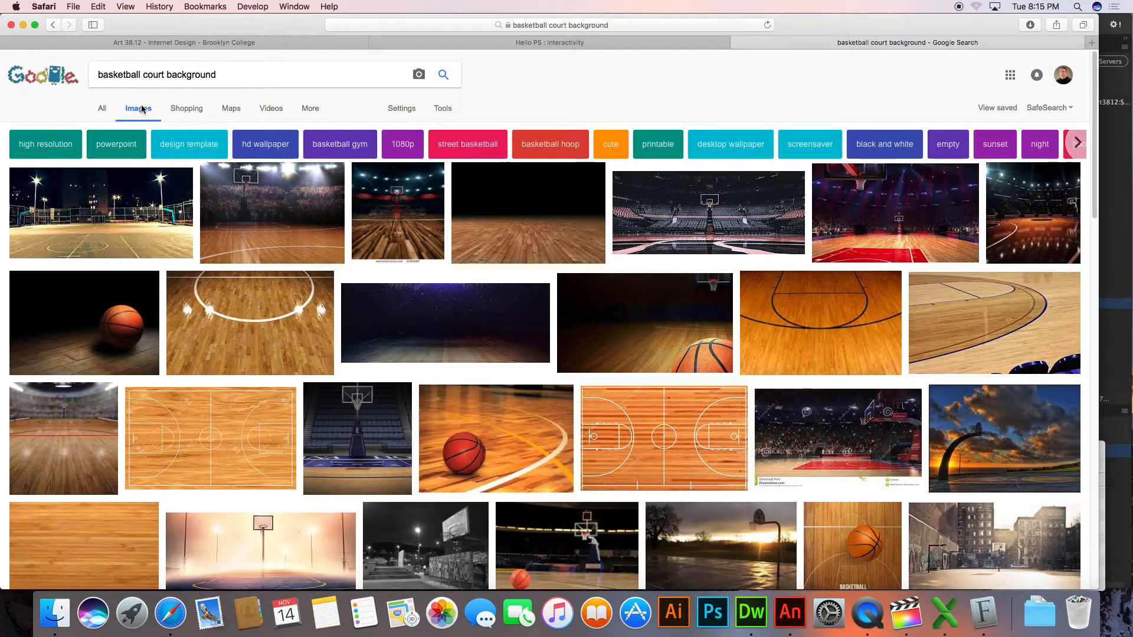
pyautogui.click(546, 239)
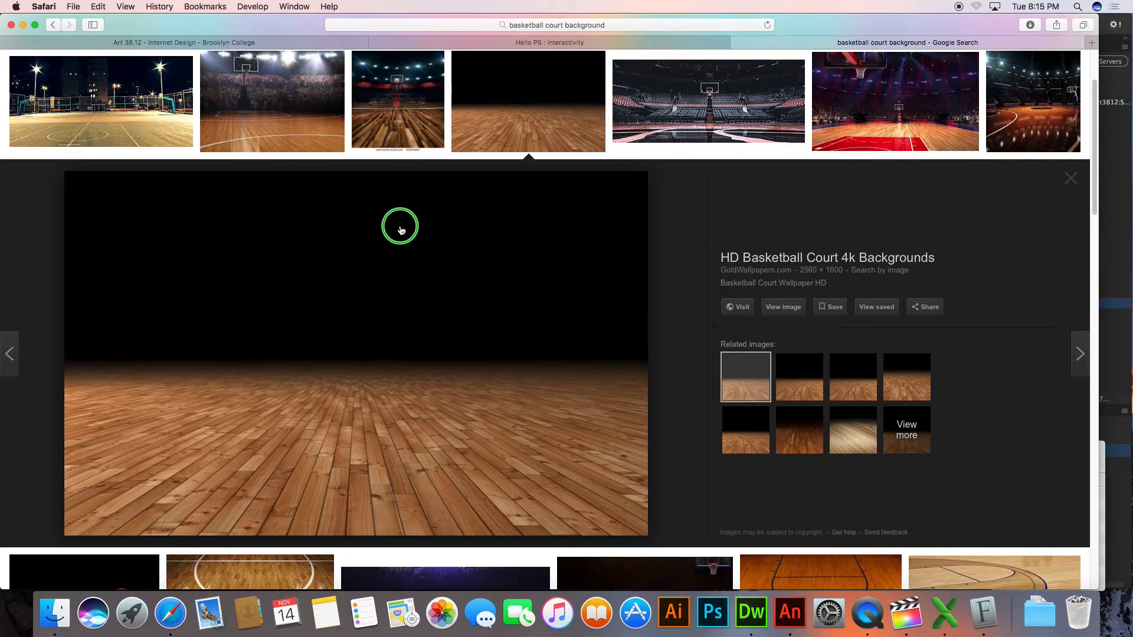
pyautogui.rightClick(399, 226)
pyautogui.click(429, 394)
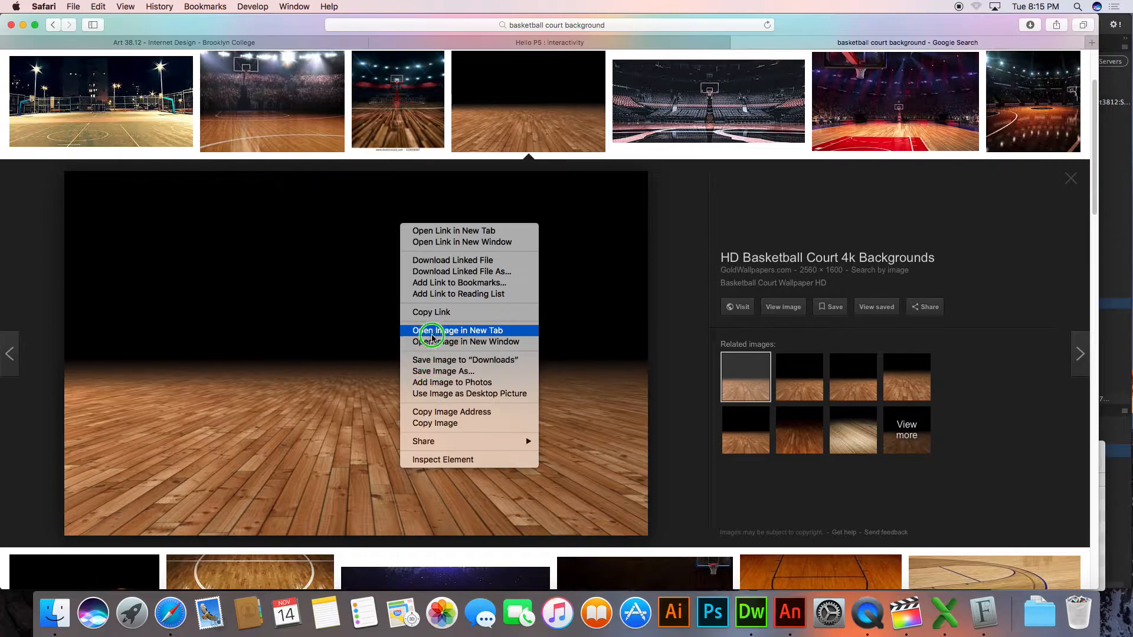
pyautogui.click(436, 371)
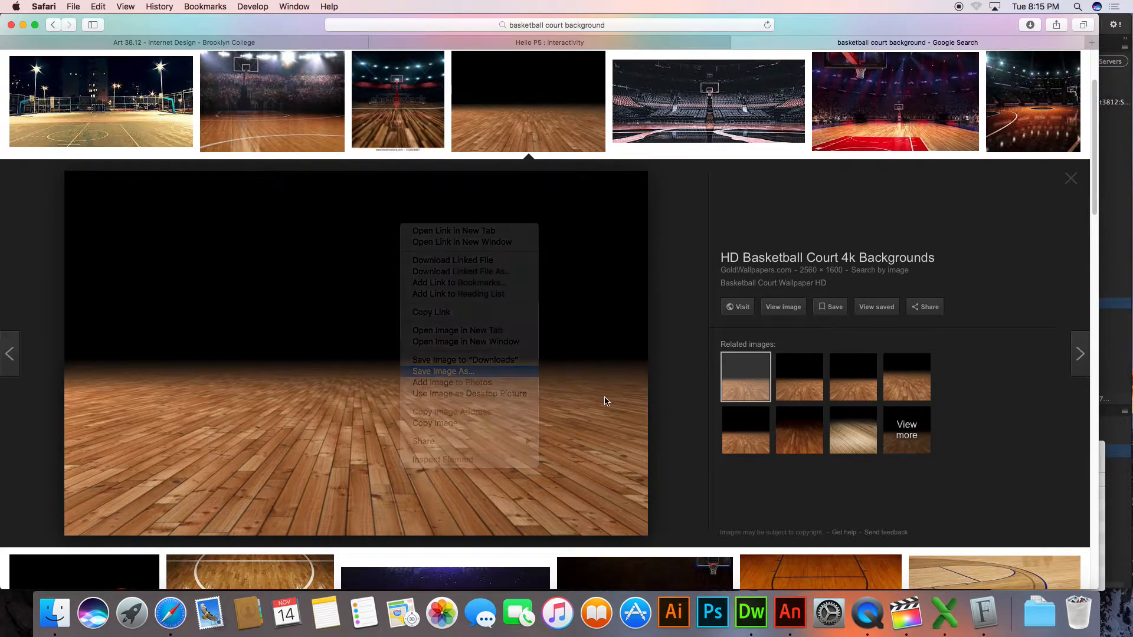
pyautogui.press('Return')
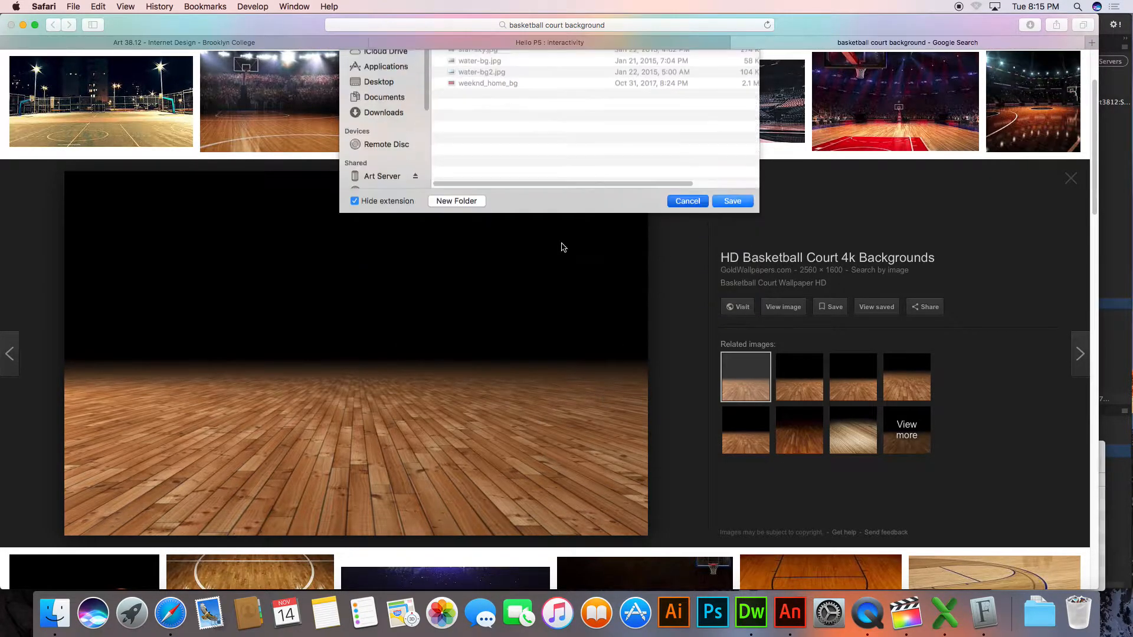
# Compare previews of the outdoor night court, the Shutterstock arena court and the plain hardwood floor as background candidates
pyautogui.click(103, 104)
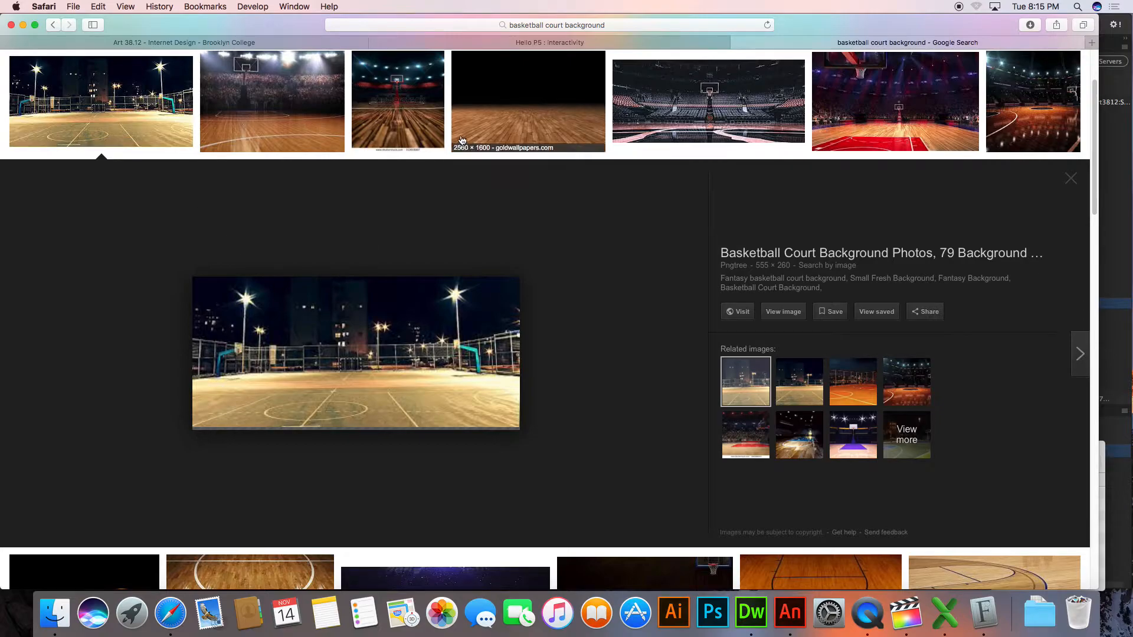
pyautogui.click(398, 113)
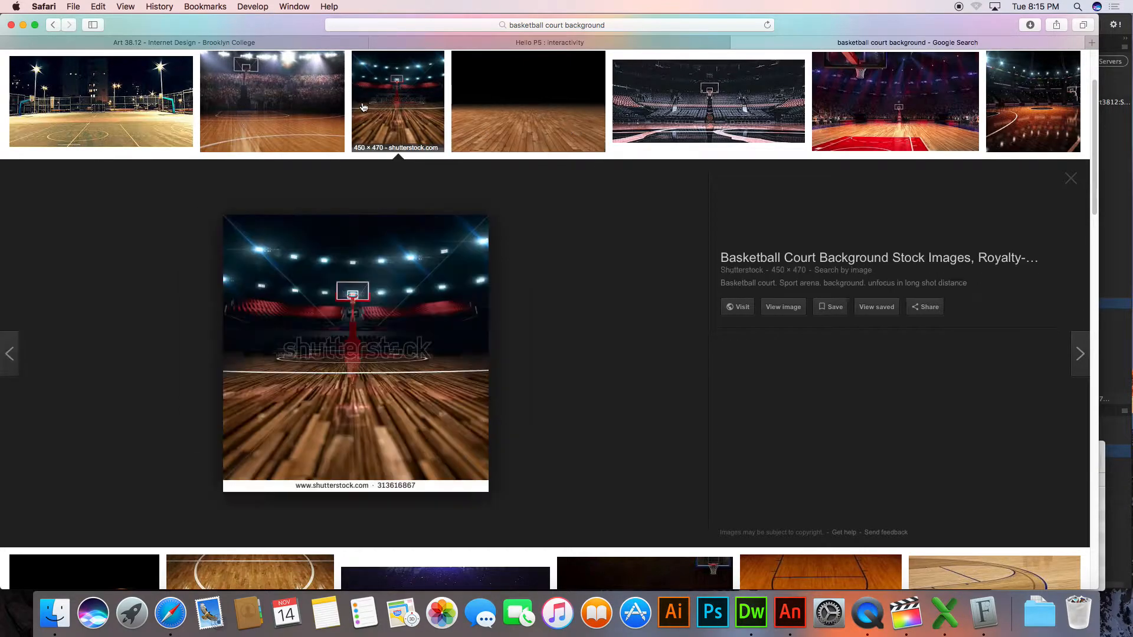
pyautogui.click(565, 118)
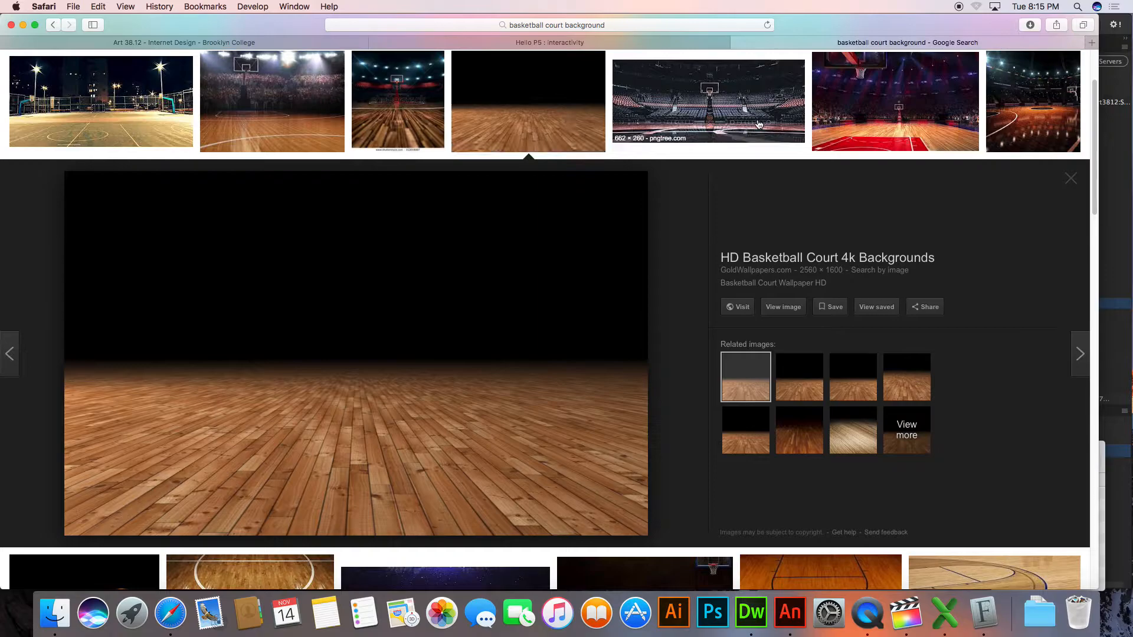
# Preview the wide dark arena court image from pngtree.com and save it in the Week 11 folder under the name court
pyautogui.click(758, 121)
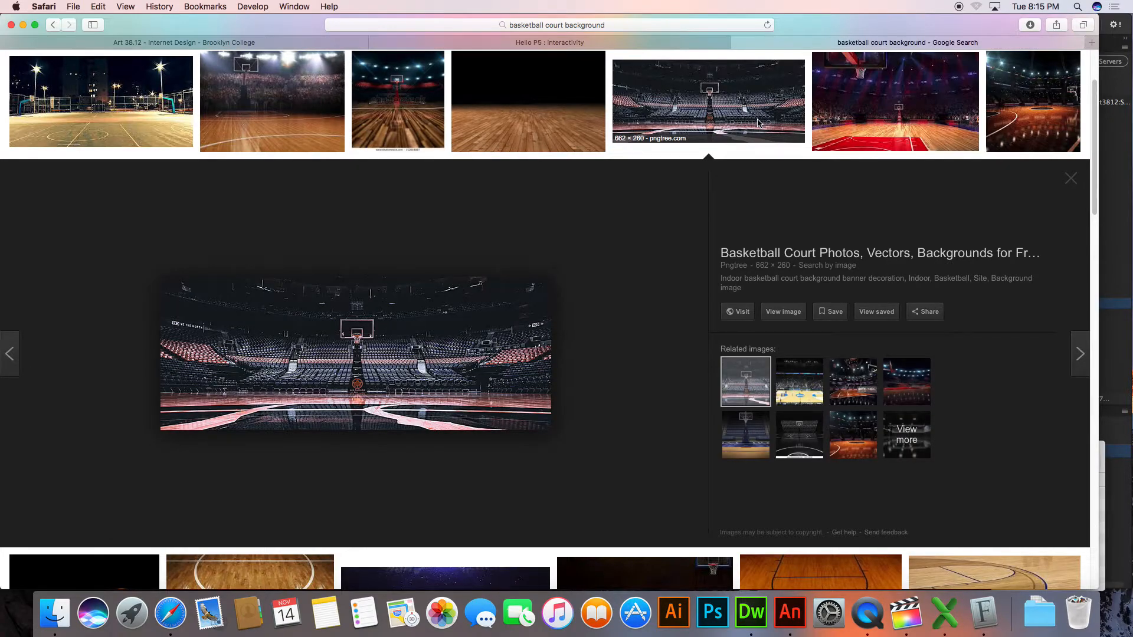
pyautogui.rightClick(407, 363)
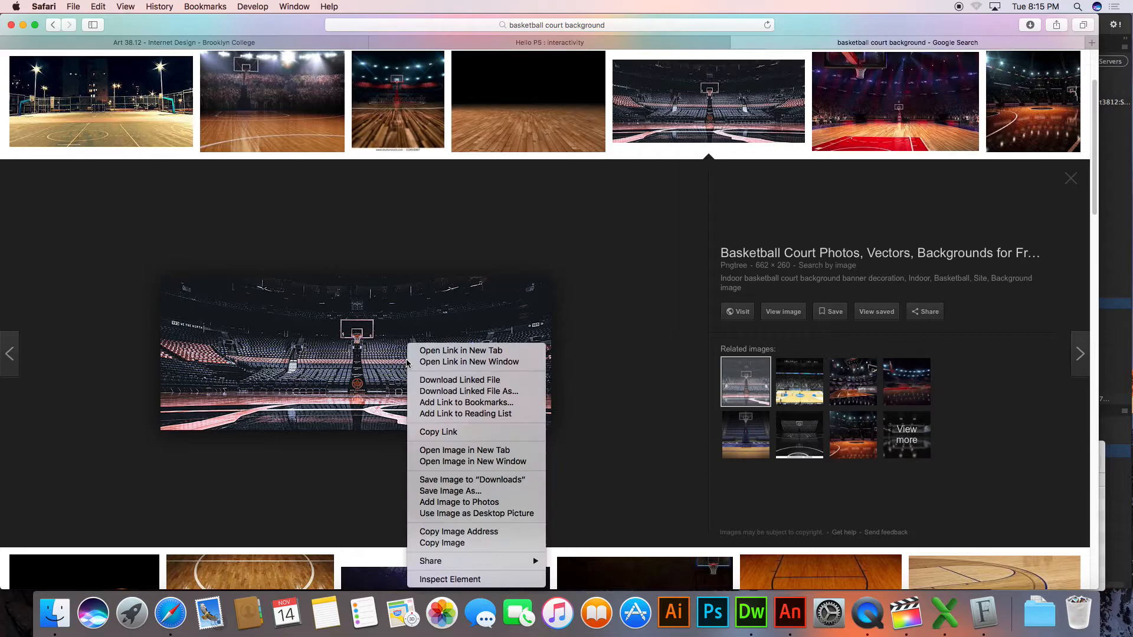
pyautogui.click(435, 491)
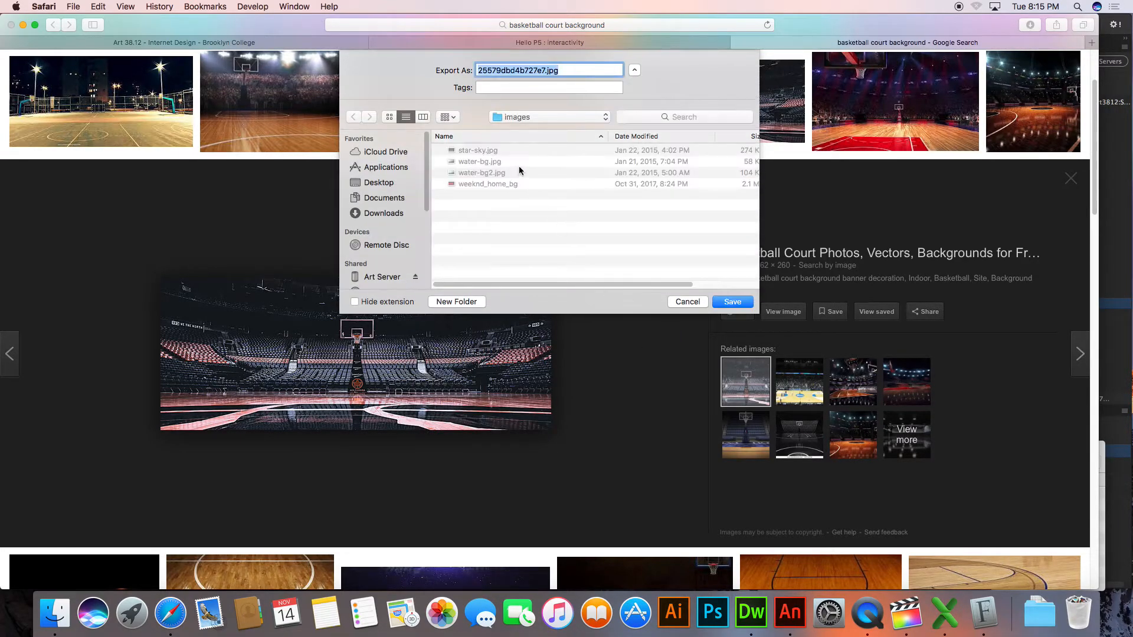
pyautogui.click(531, 117)
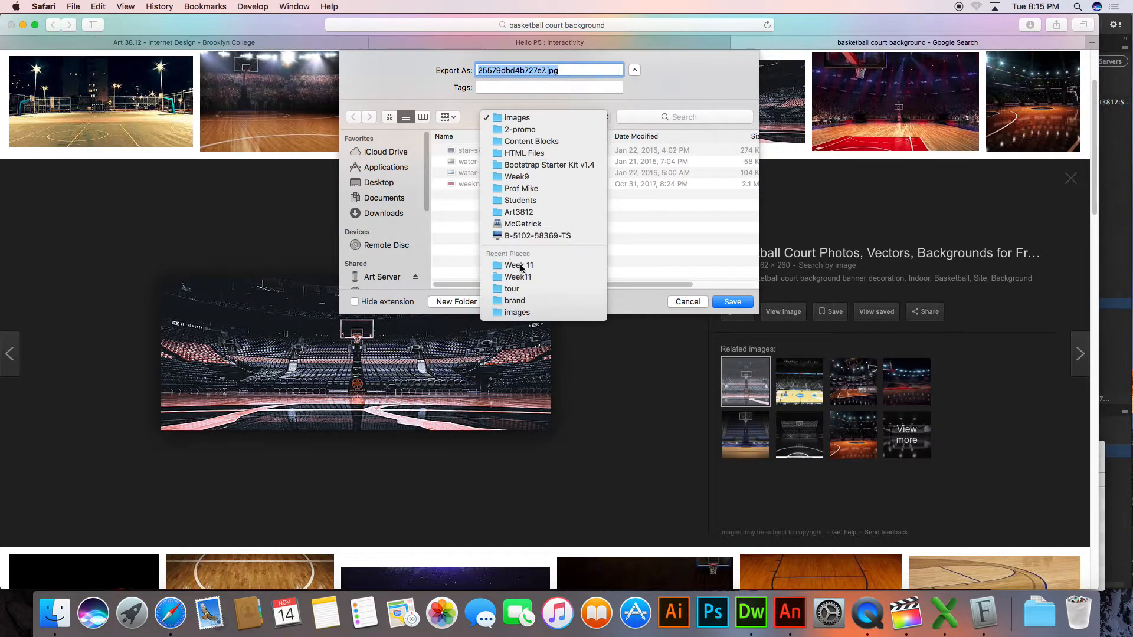
pyautogui.click(518, 263)
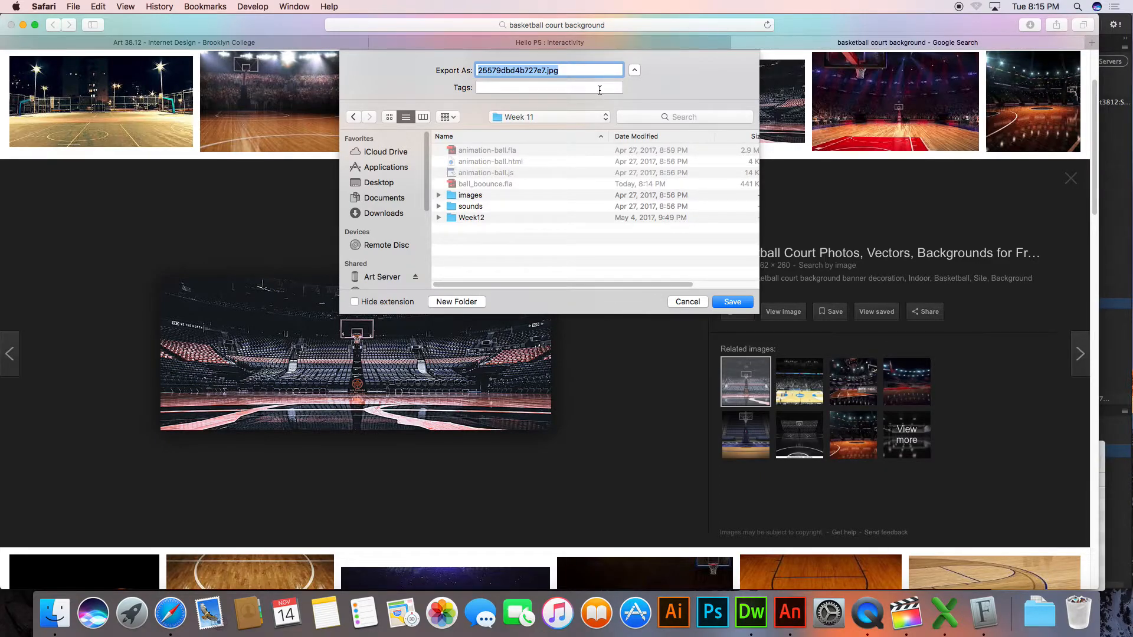
pyautogui.write('cour')
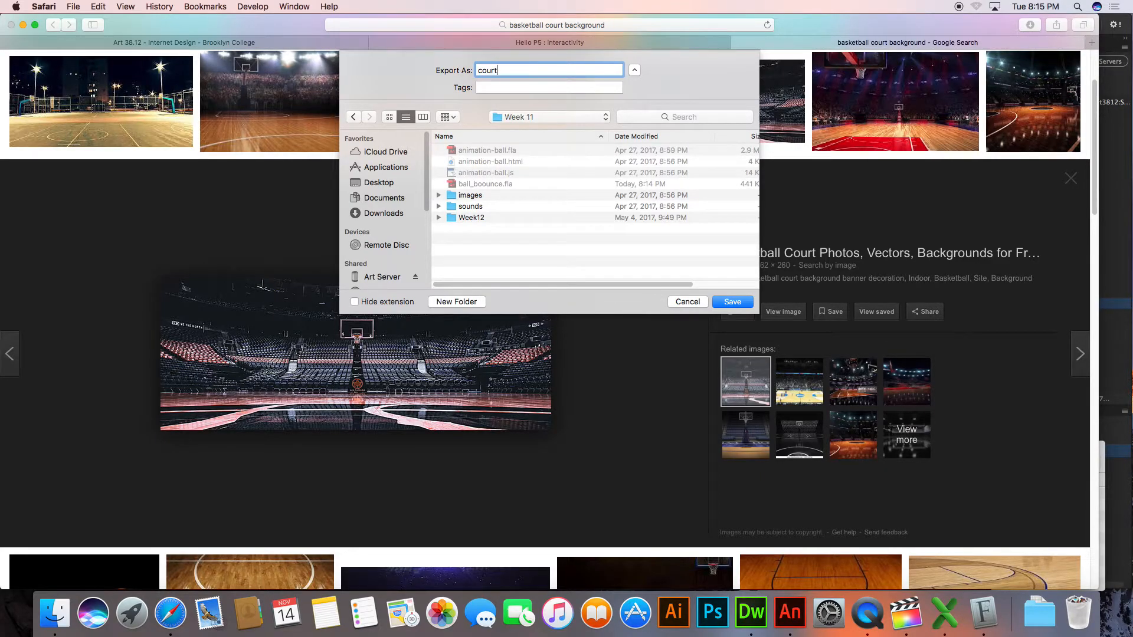
pyautogui.write('t')
pyautogui.press('Return')
# Switch to Animate, add a new layer named image, and move it below the sound and ball layers
pyautogui.press('super+Tab')
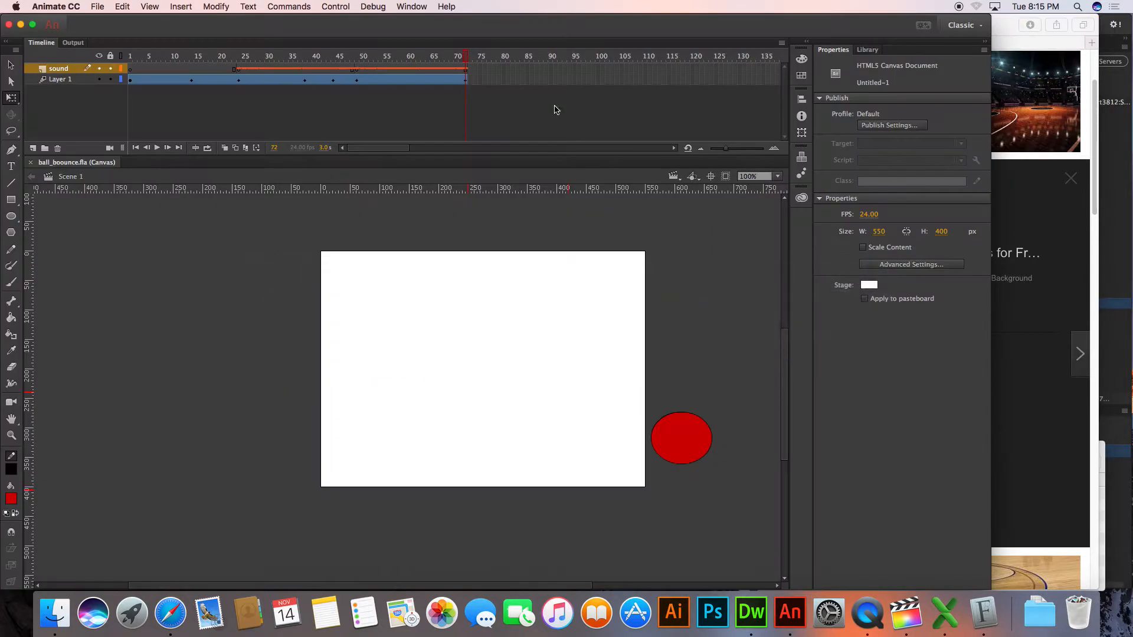
pyautogui.click(214, 262)
pyautogui.click(33, 148)
pyautogui.doubleClick(68, 69)
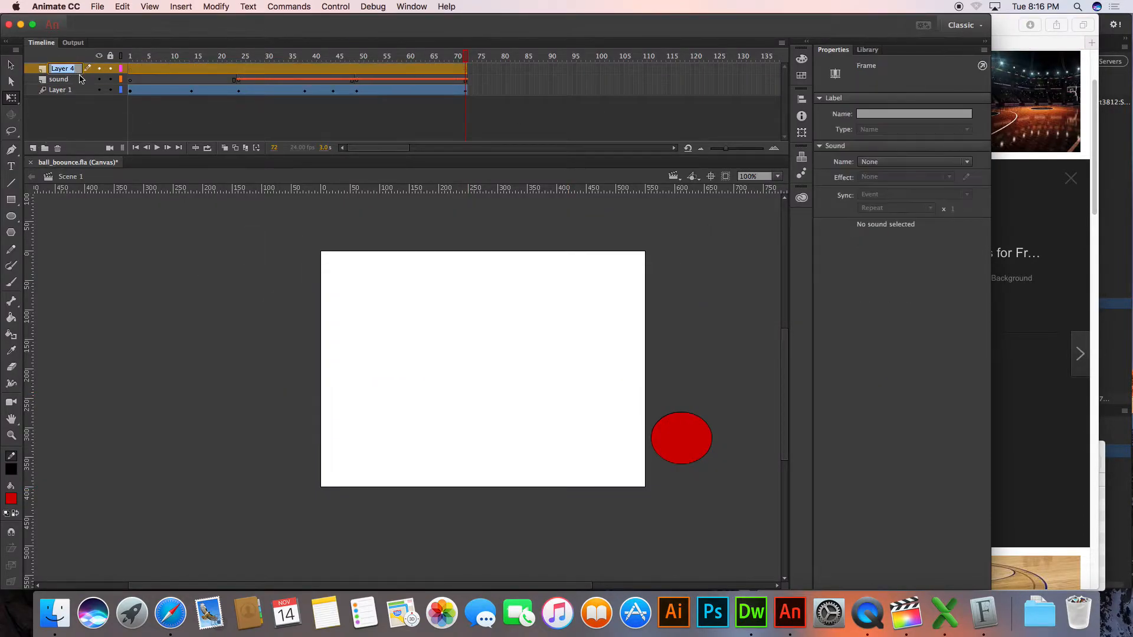
pyautogui.write('image')
pyautogui.click(61, 78)
pyautogui.moveTo(61, 79); pyautogui.dragTo(61, 94)
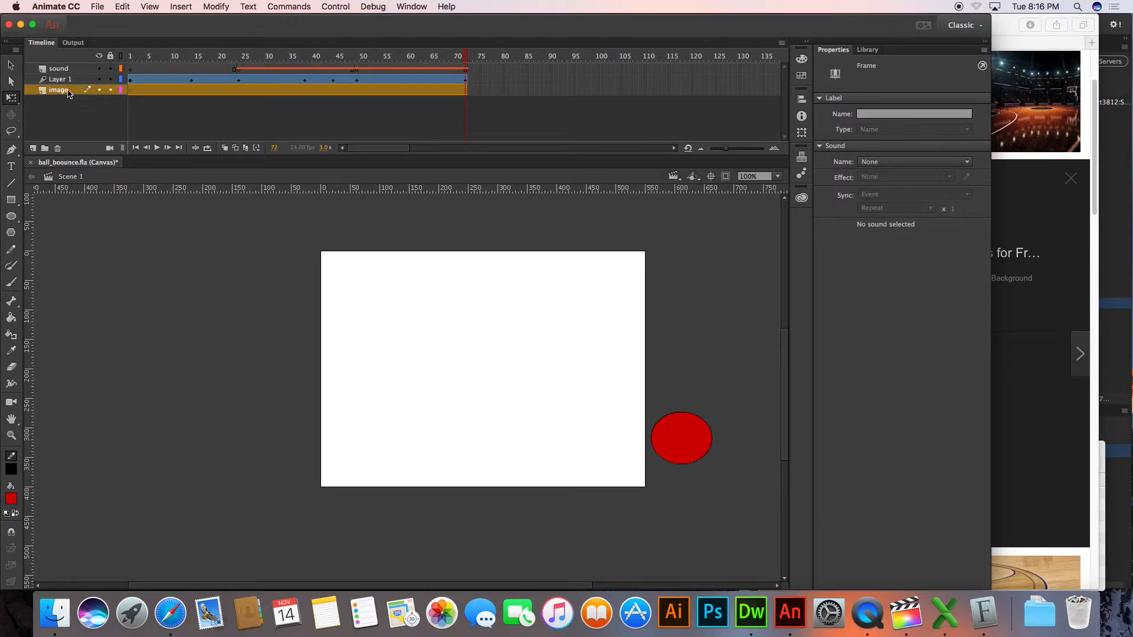
# Start importing a file to the stage and browse to the Week 11 folder inside the professor's folder
pyautogui.click(91, 6)
pyautogui.moveTo(121, 159)
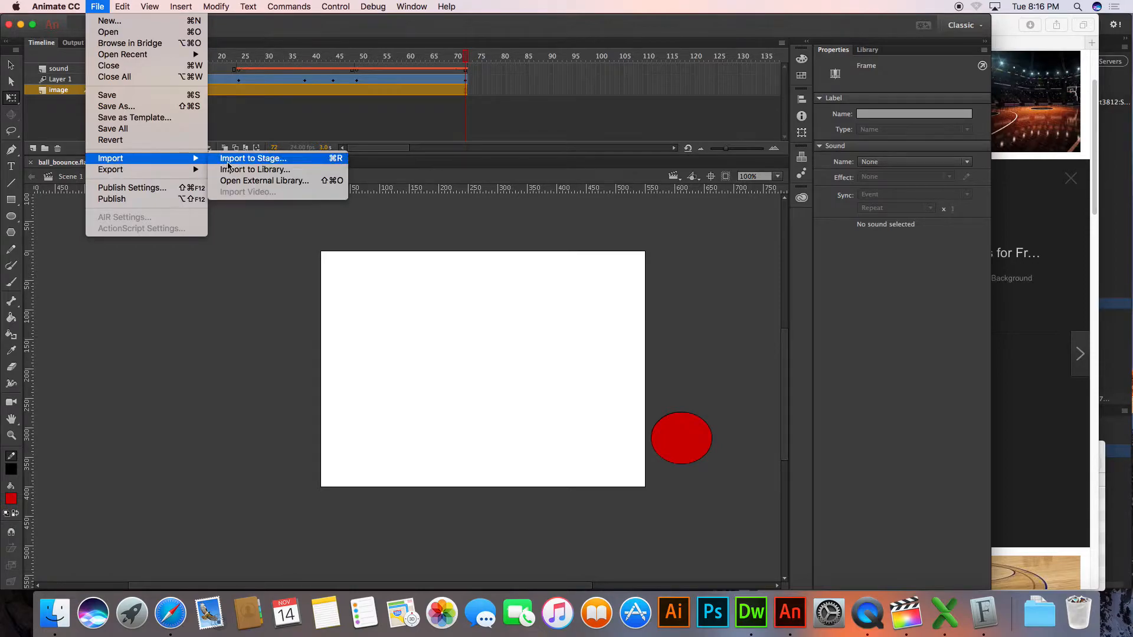
pyautogui.click(229, 161)
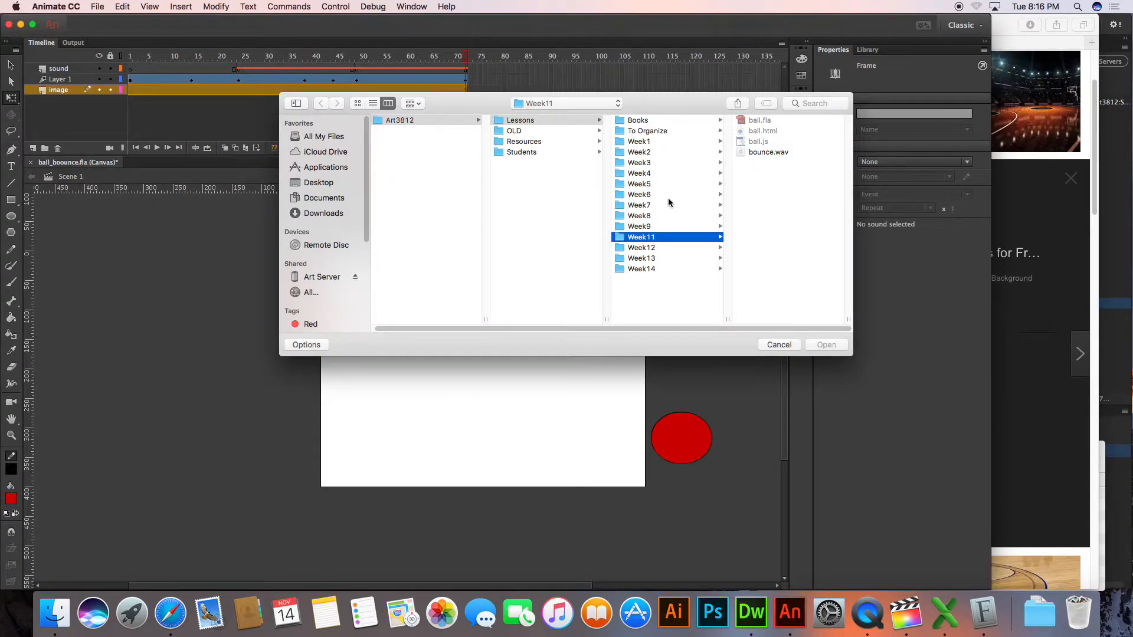
pyautogui.click(557, 107)
pyautogui.click(543, 183)
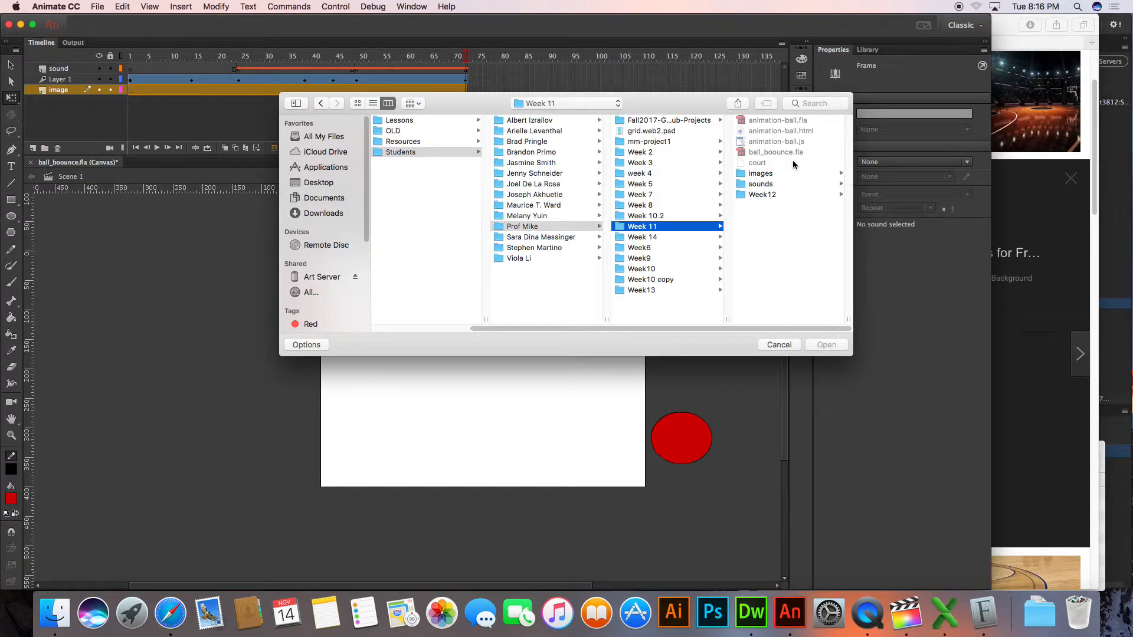
# Switch to Safari and save the arena court image again in the Week 11 folder as court.jpg, keeping its extension
pyautogui.press('super+Tab')
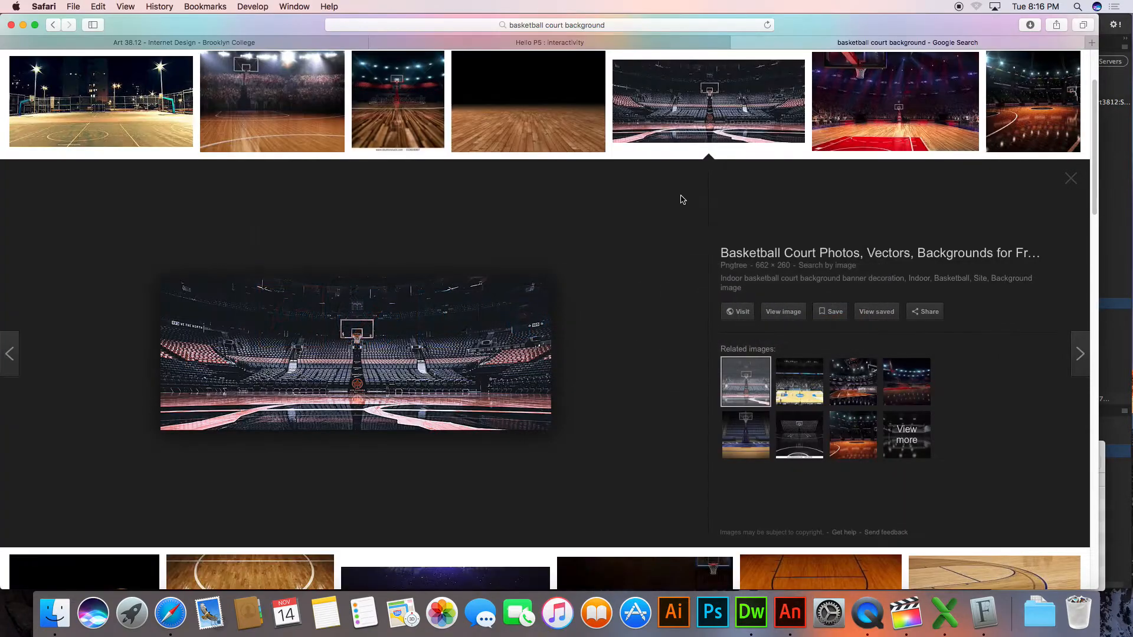
pyautogui.rightClick(403, 325)
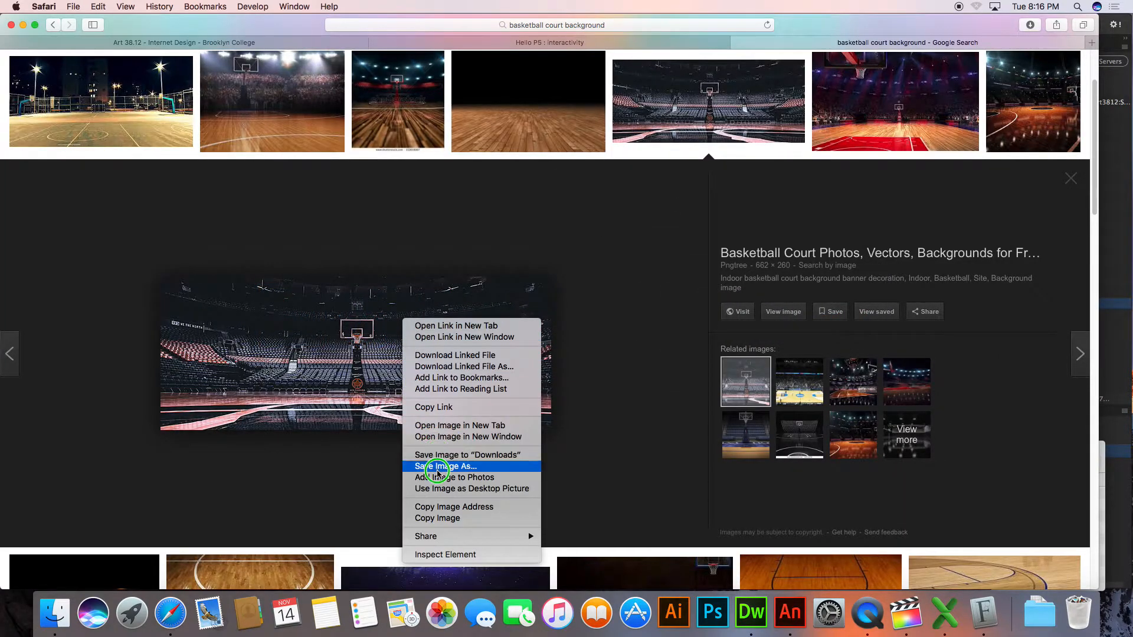
pyautogui.click(443, 466)
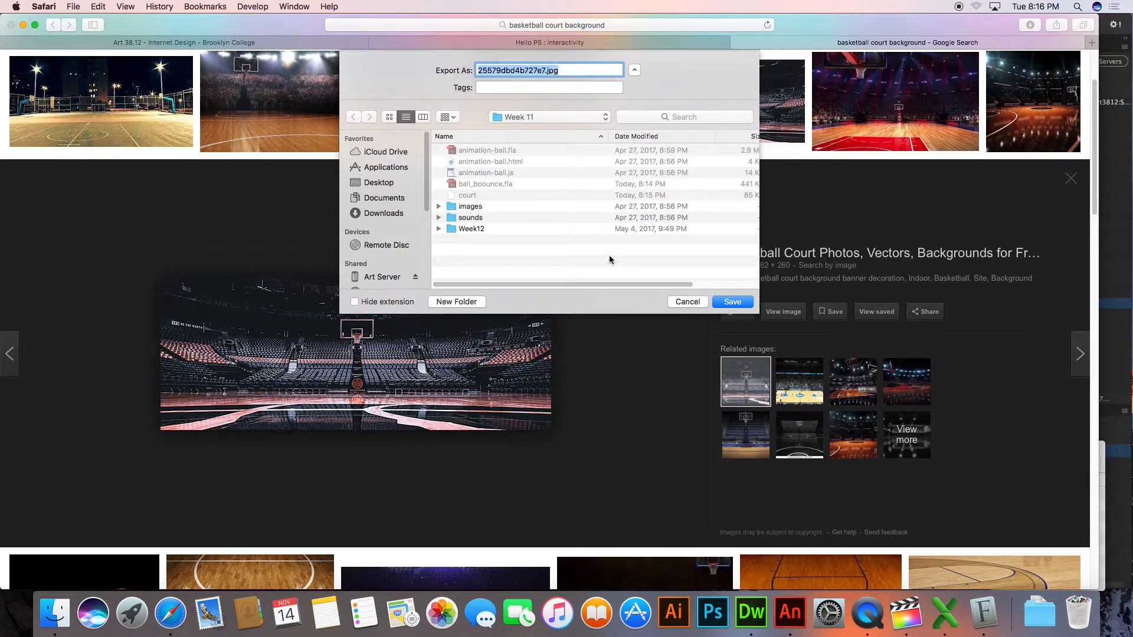
pyautogui.press('Left')
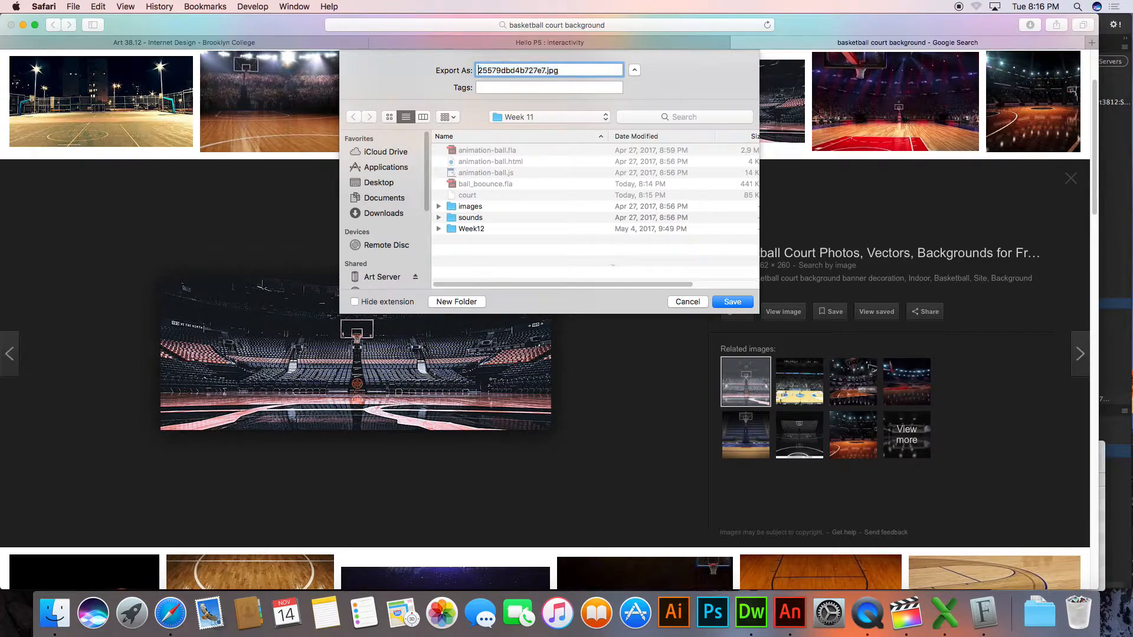
pyautogui.doubleClick(544, 71)
pyautogui.write('court')
pyautogui.press('Return')
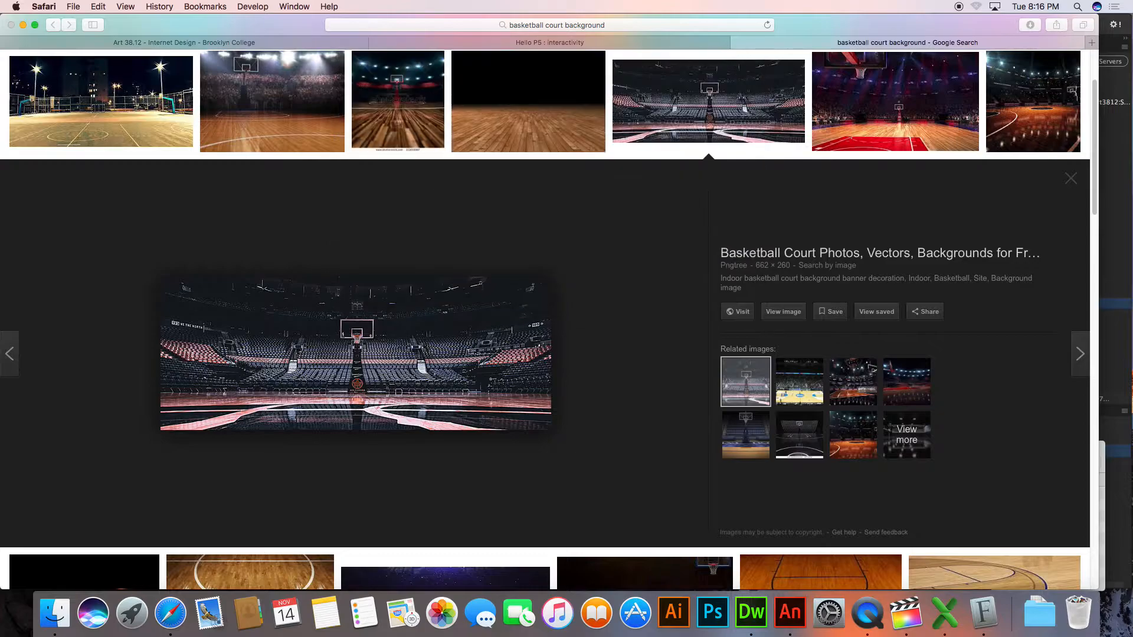
# Switch back to Animate and import court.jpg from the Week 11 folder onto the image layer
pyautogui.press('super+Tab')
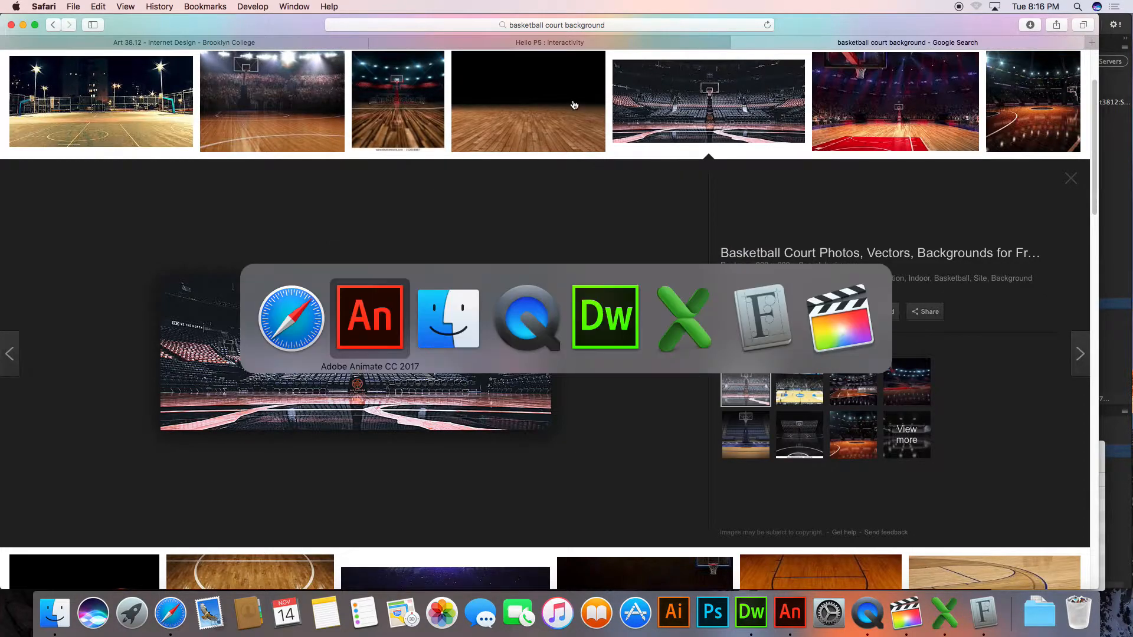
pyautogui.click(779, 174)
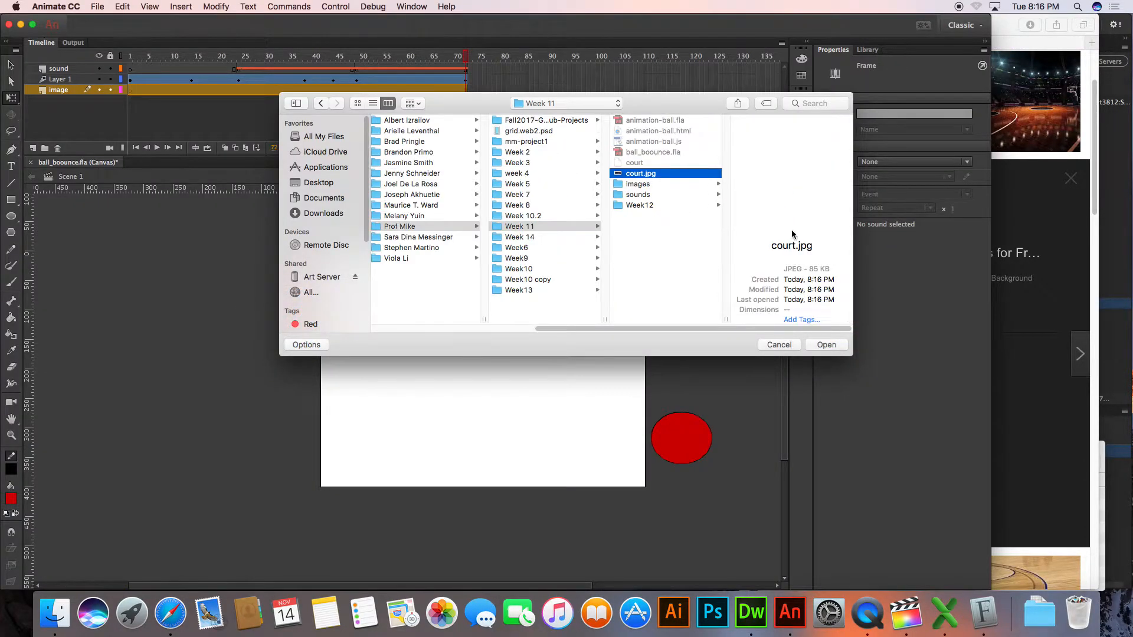
pyautogui.click(826, 345)
# Enlarge the court image to about 1134 by 445 px and position it at about X -318, Y -16 to cover the stage
pyautogui.moveTo(492, 332); pyautogui.dragTo(408, 260)
pyautogui.moveTo(627, 397); pyautogui.dragTo(711, 488)
pyautogui.moveTo(590, 369); pyautogui.dragTo(625, 401)
pyautogui.moveTo(749, 465); pyautogui.dragTo(803, 485)
pyautogui.moveTo(494, 371)
pyautogui.mouseDown()
pyautogui.moveTo(511, 383)
pyautogui.moveTo(491, 385)
pyautogui.mouseUp()
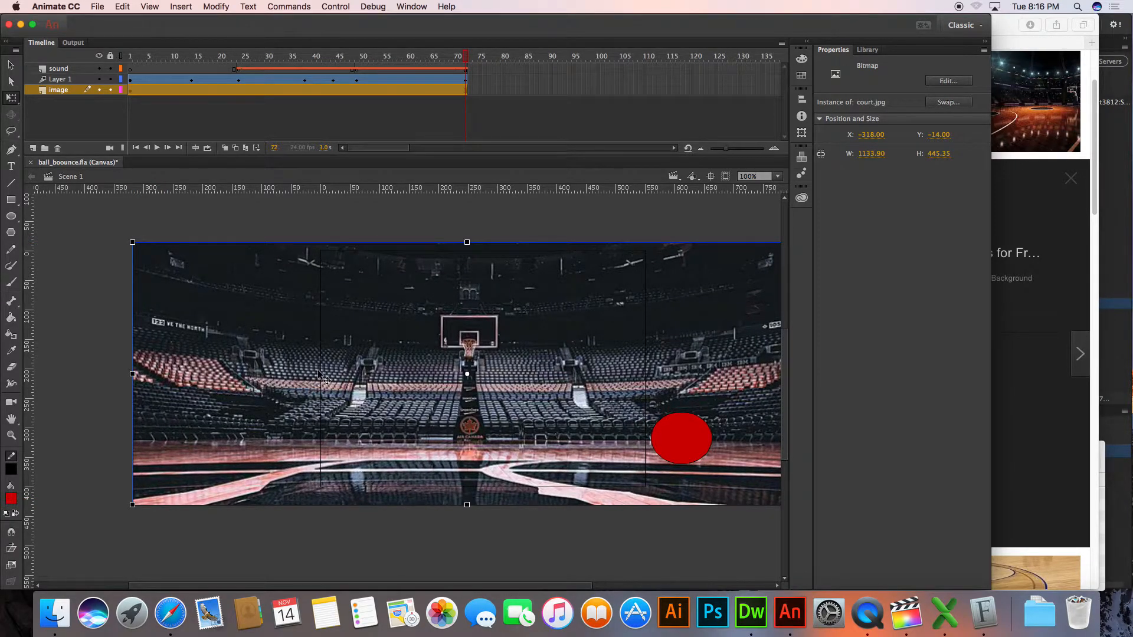
pyautogui.click(261, 522)
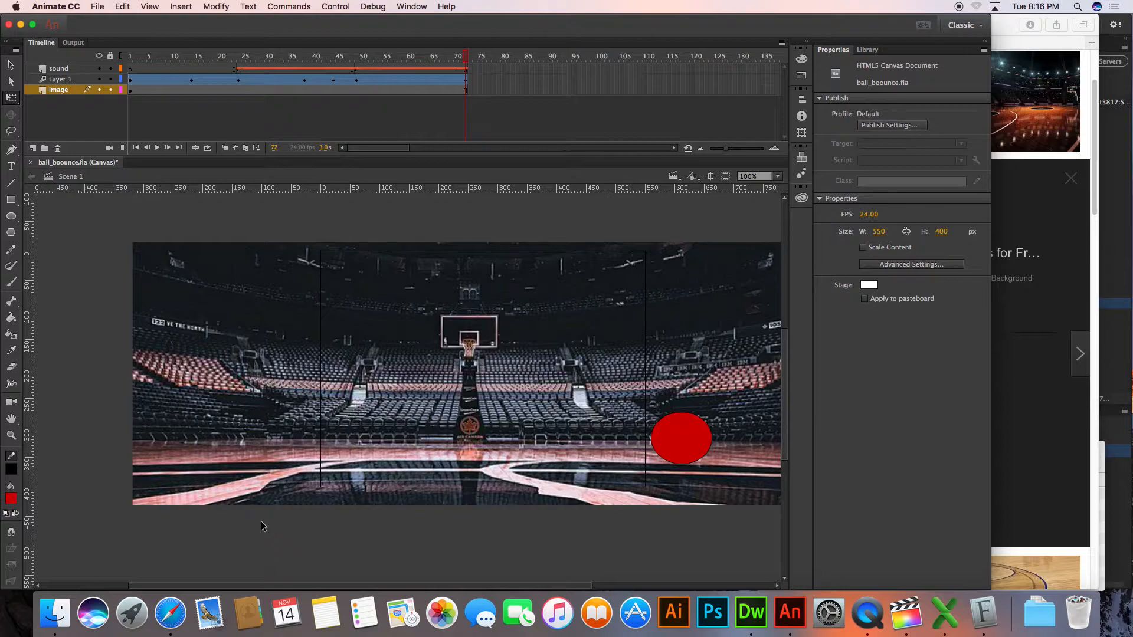
pyautogui.moveTo(269, 460); pyautogui.dragTo(269, 460)
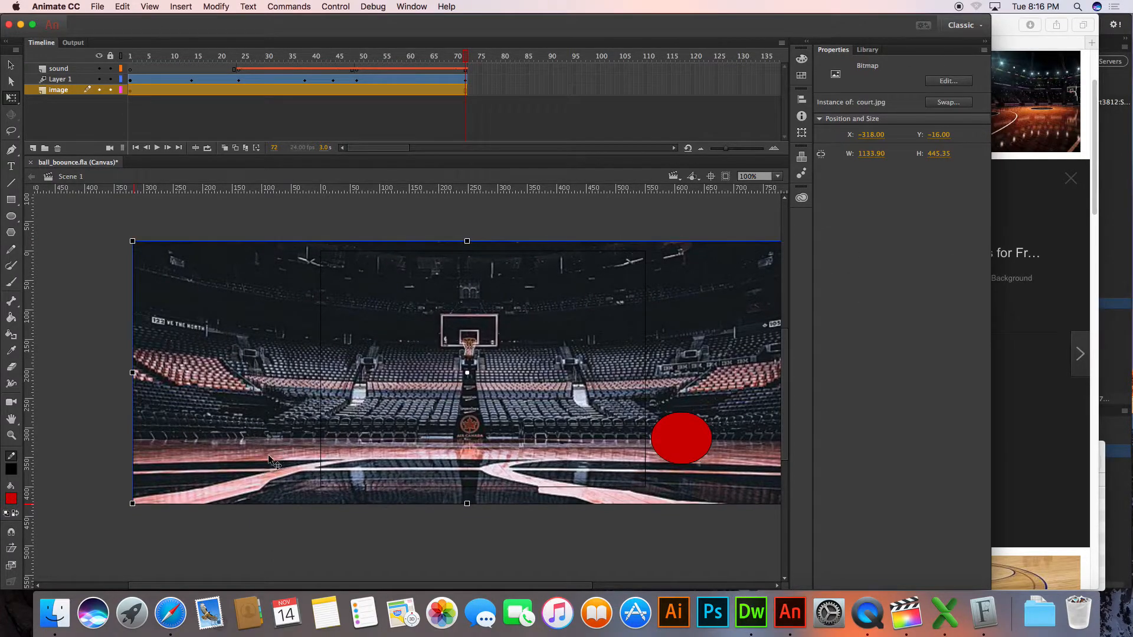
# Open the ball's library symbol for editing and change the circle's fill to orange #FF6600
pyautogui.click(686, 441)
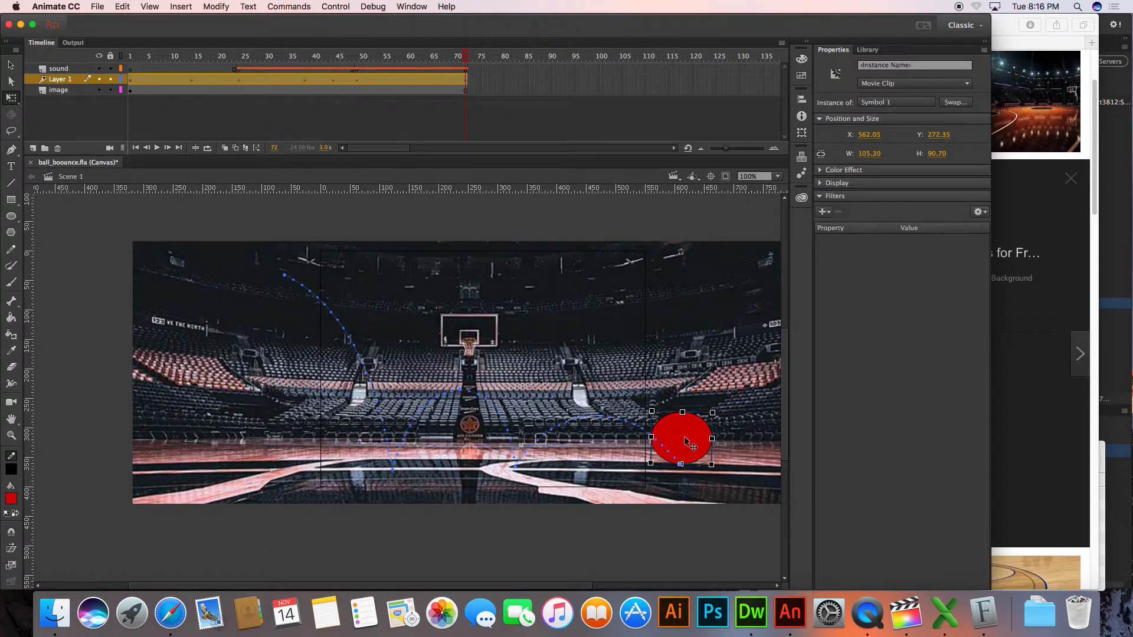
pyautogui.click(867, 50)
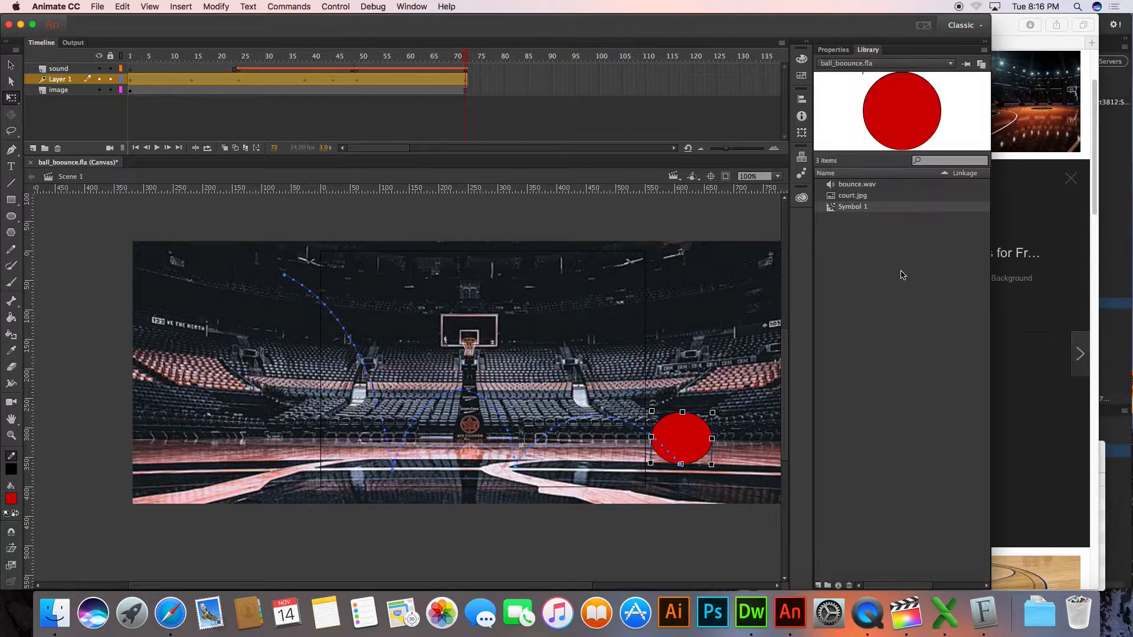
pyautogui.click(835, 208)
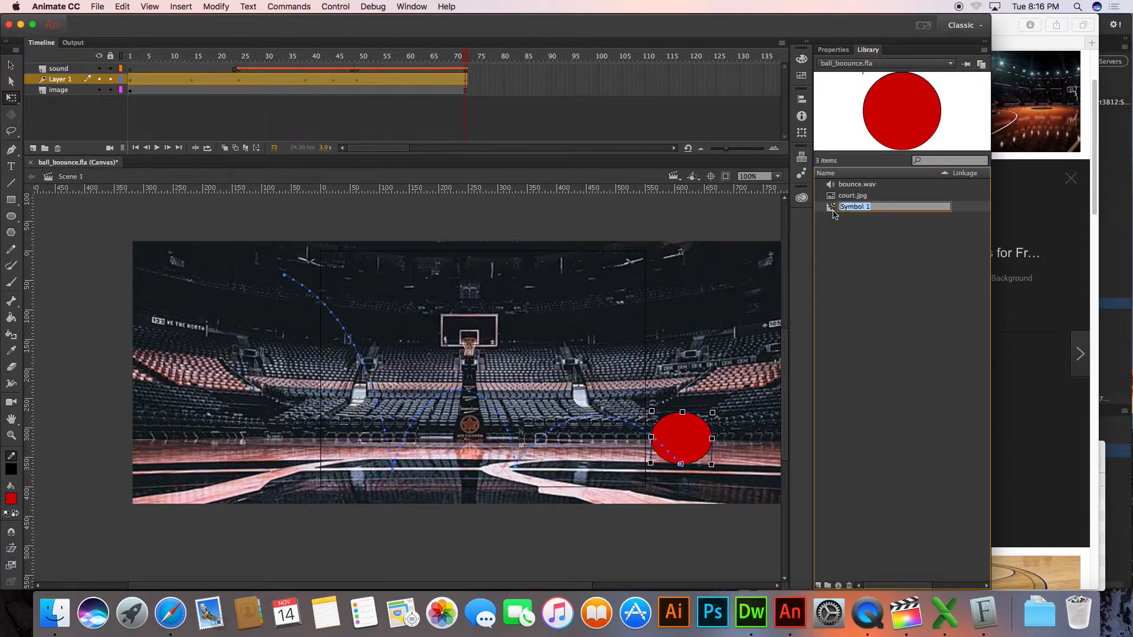
pyautogui.doubleClick(833, 212)
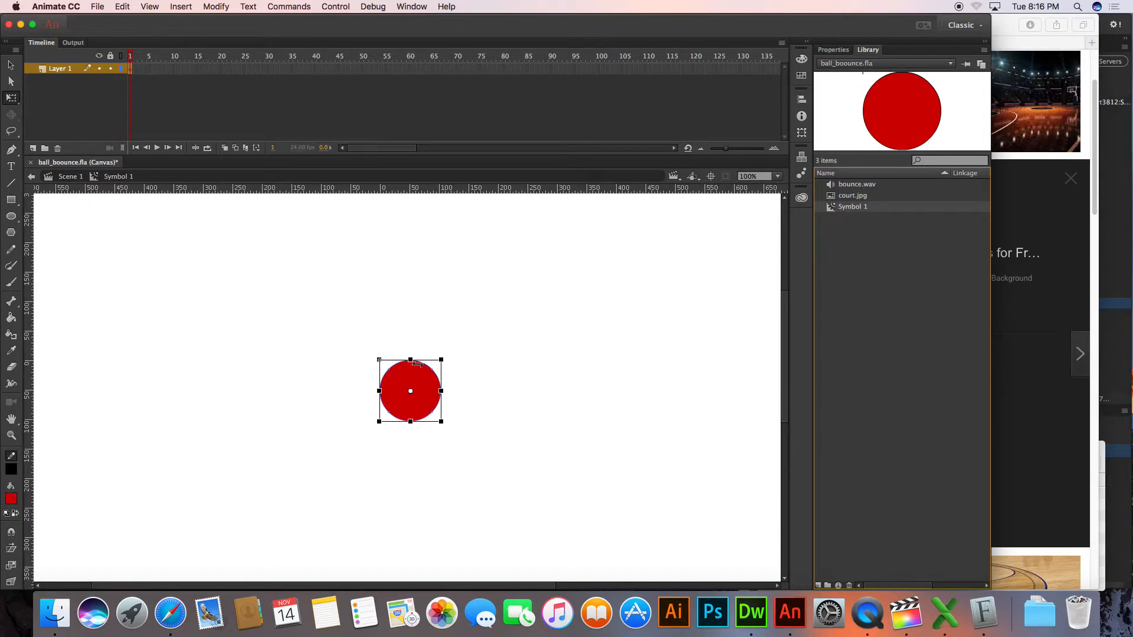
pyautogui.click(412, 388)
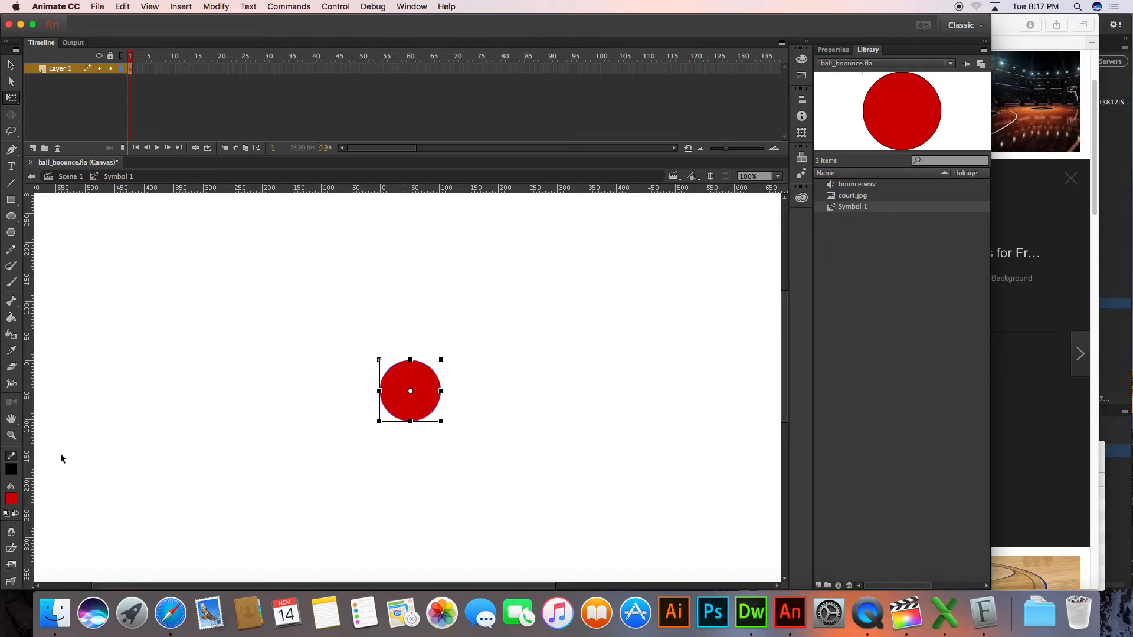
pyautogui.click(11, 499)
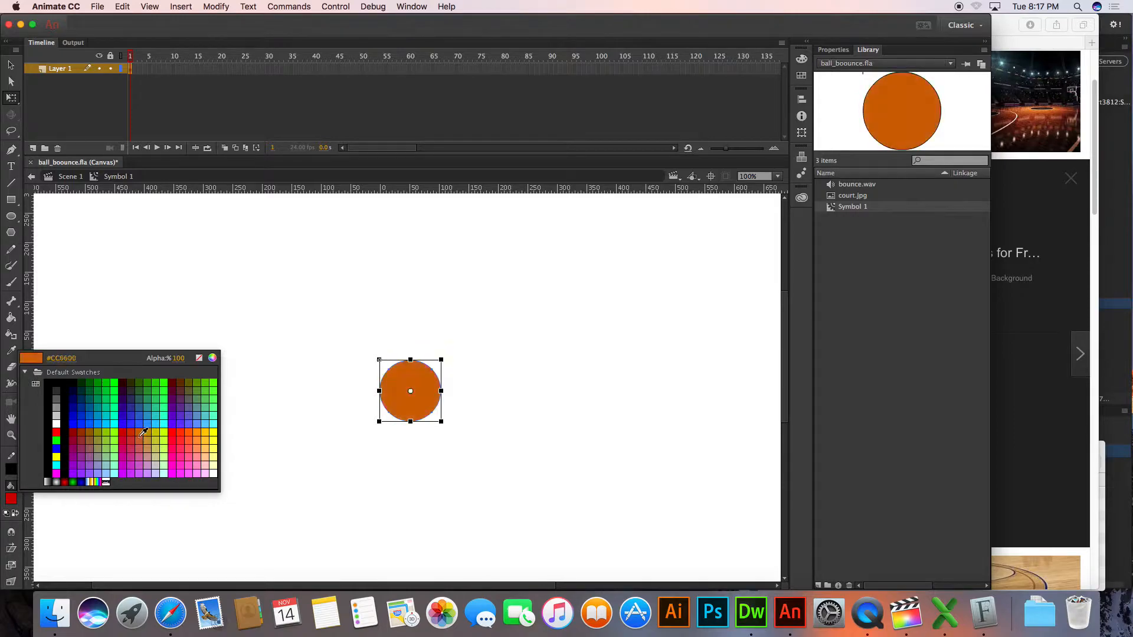
pyautogui.click(192, 432)
pyautogui.click(347, 490)
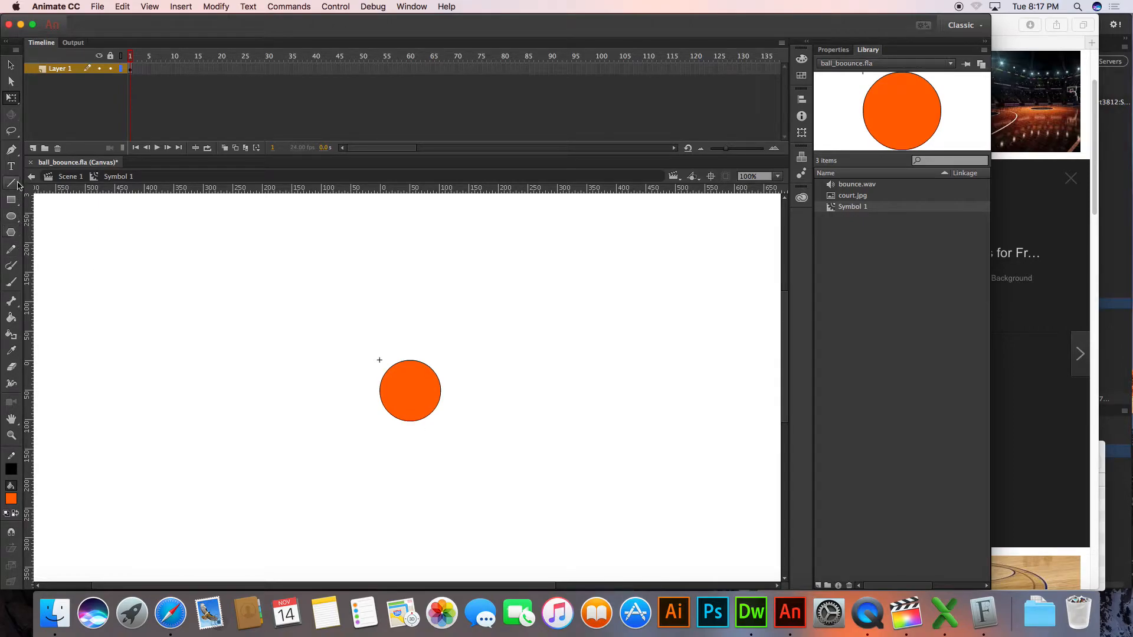
# Draw a straight diagonal seam across the ball from upper left to lower right with the Pen tool and no fill
pyautogui.click(13, 151)
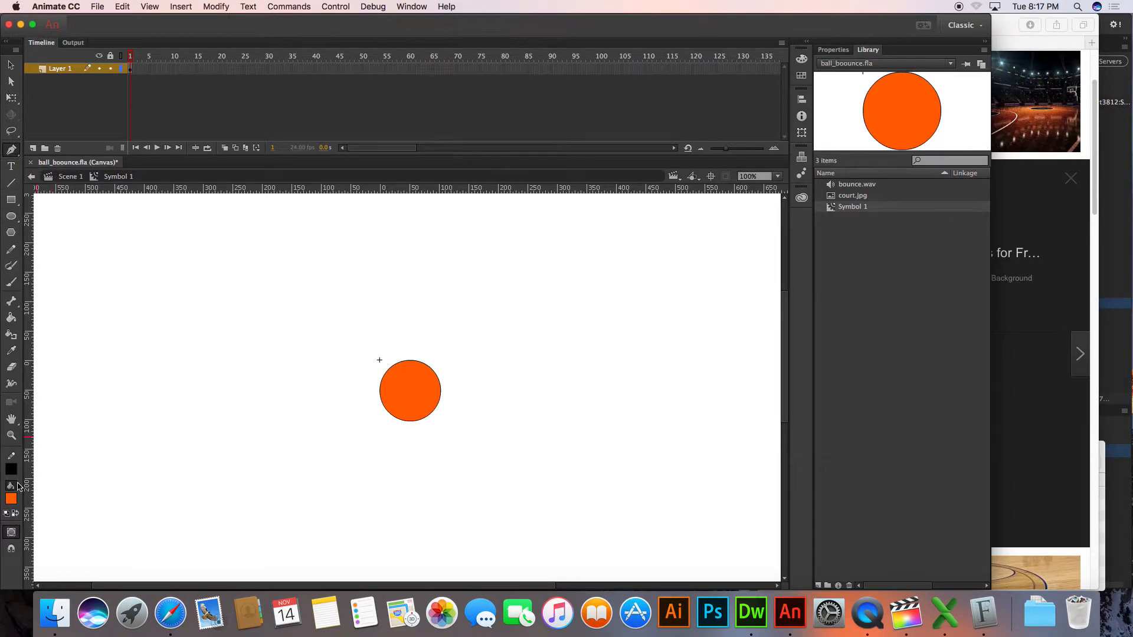
pyautogui.click(13, 500)
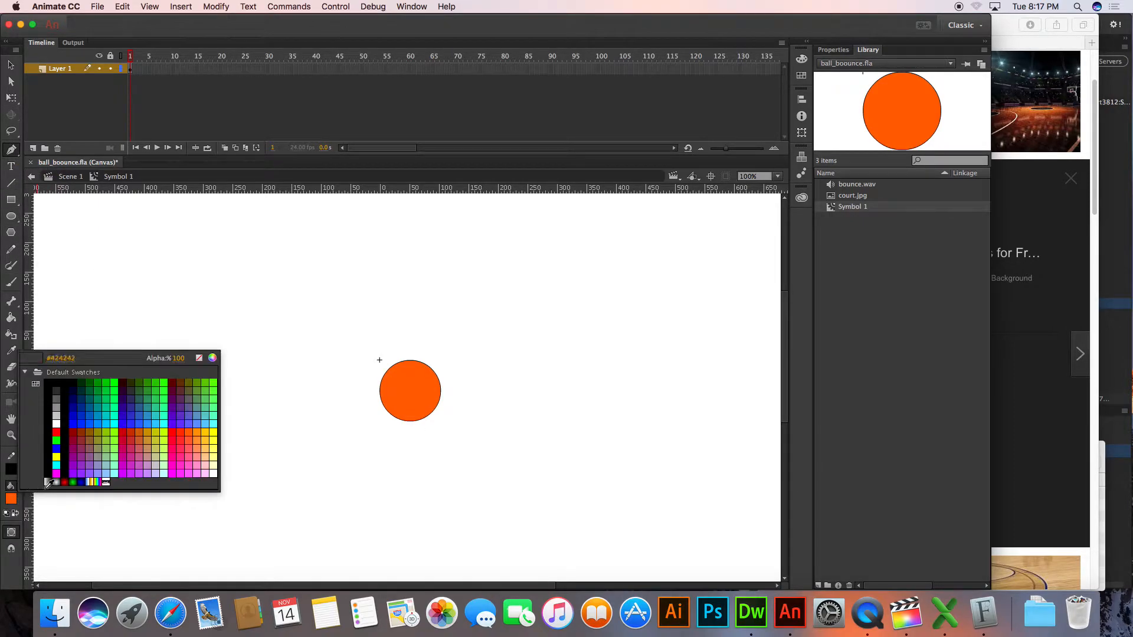
pyautogui.click(199, 357)
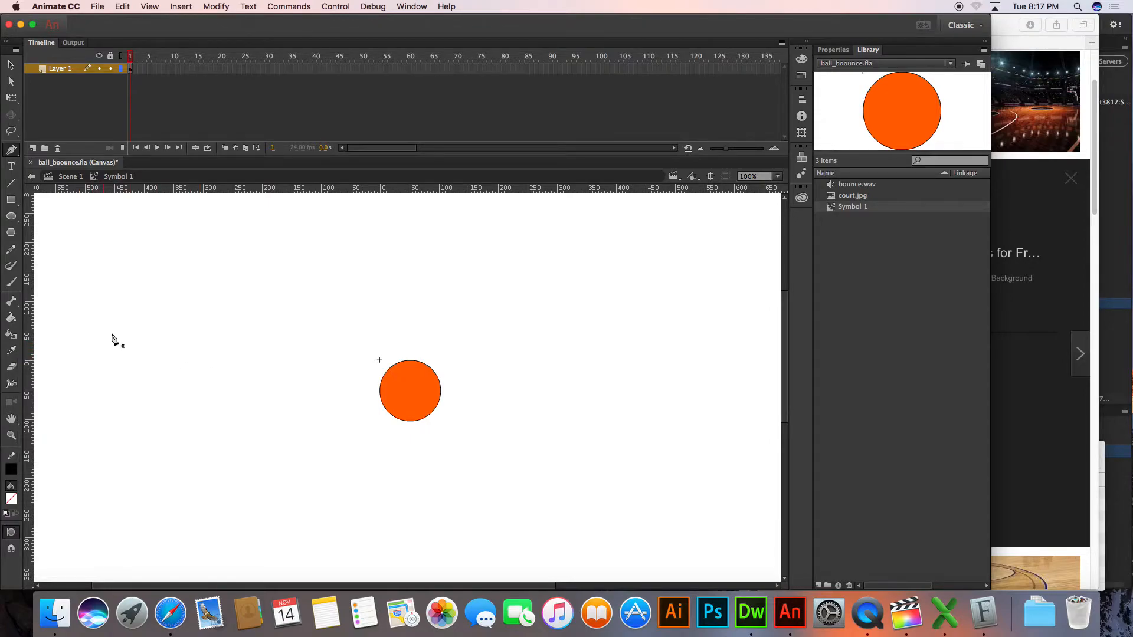
pyautogui.click(387, 370)
pyautogui.doubleClick(432, 417)
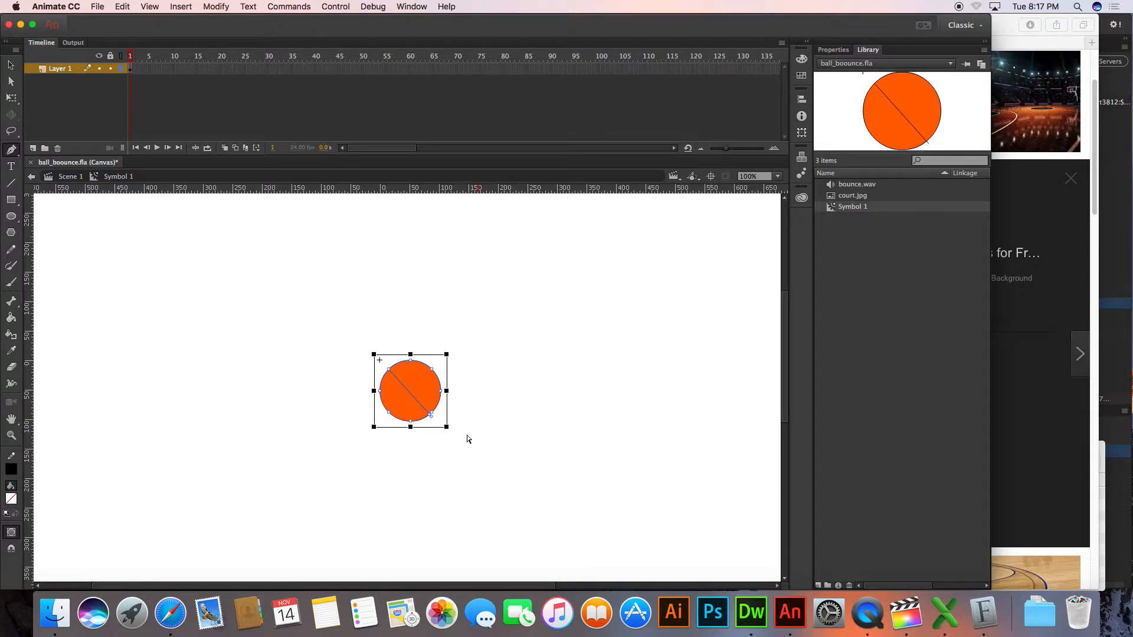
pyautogui.keyDown('super'); pyautogui.click(229, 414); pyautogui.keyUp('super')
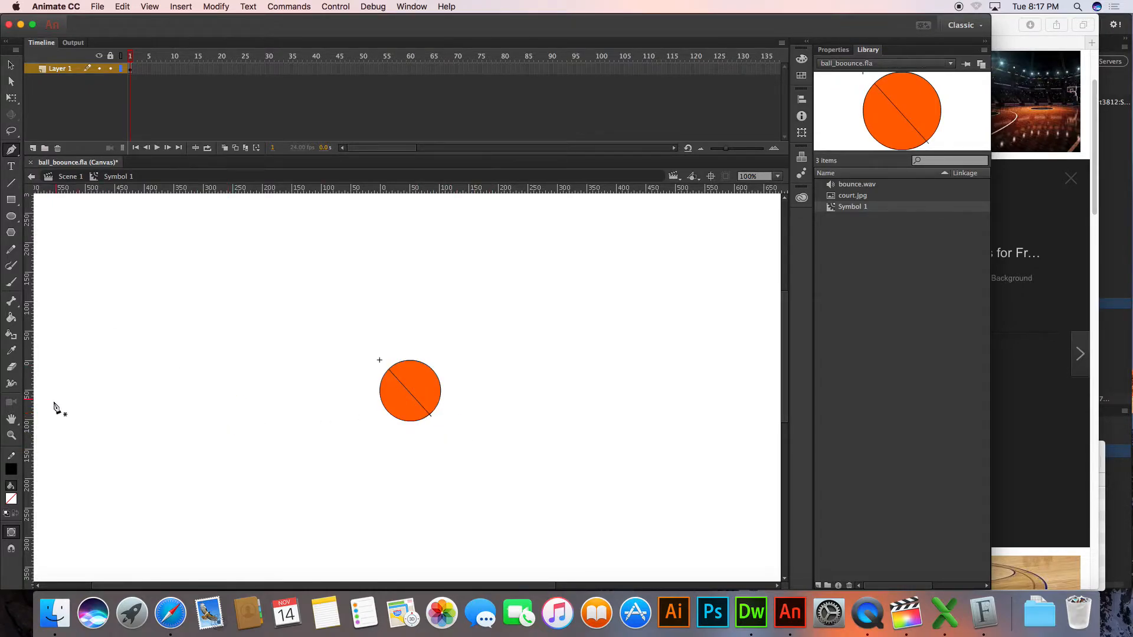
# Move the diagonal seam's lower endpoint towards the ball's edge with the Subselection tool
pyautogui.click(10, 82)
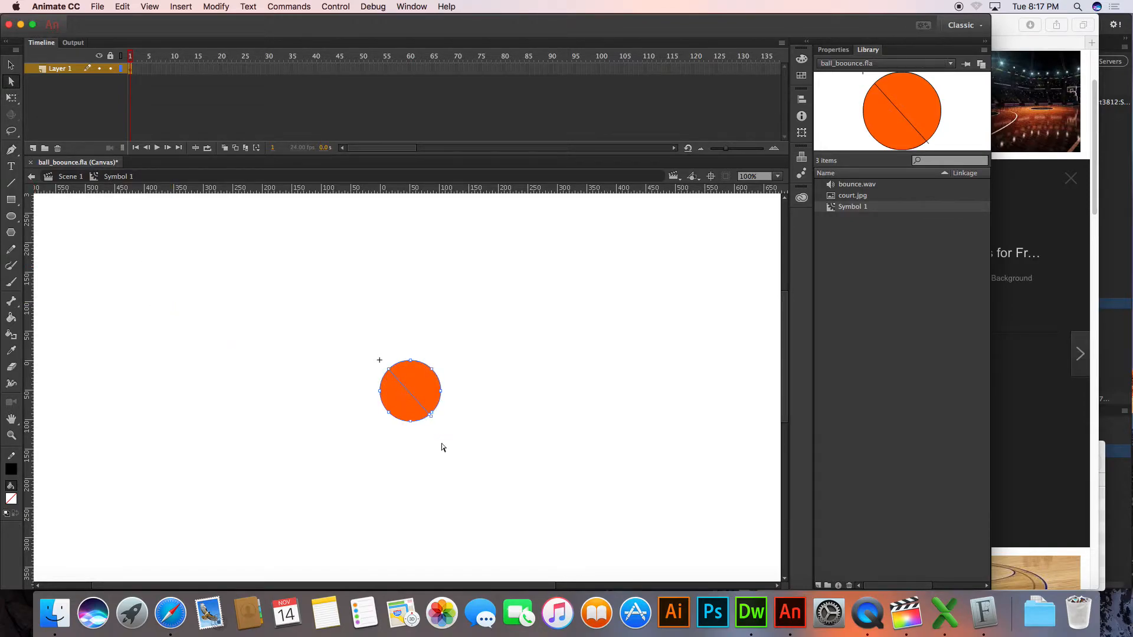
pyautogui.click(430, 418)
pyautogui.moveTo(430, 417); pyautogui.dragTo(428, 415)
pyautogui.press('super+equal')
pyautogui.press('super+equal')
pyautogui.press('super+equal')
pyautogui.press('super+minus')
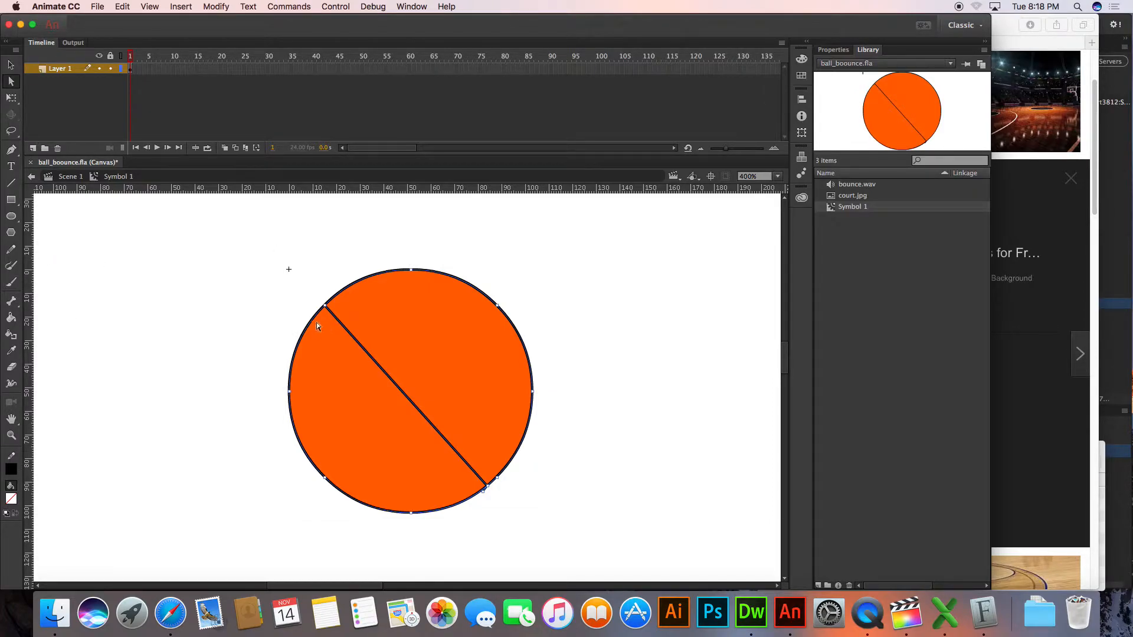
pyautogui.click(12, 470)
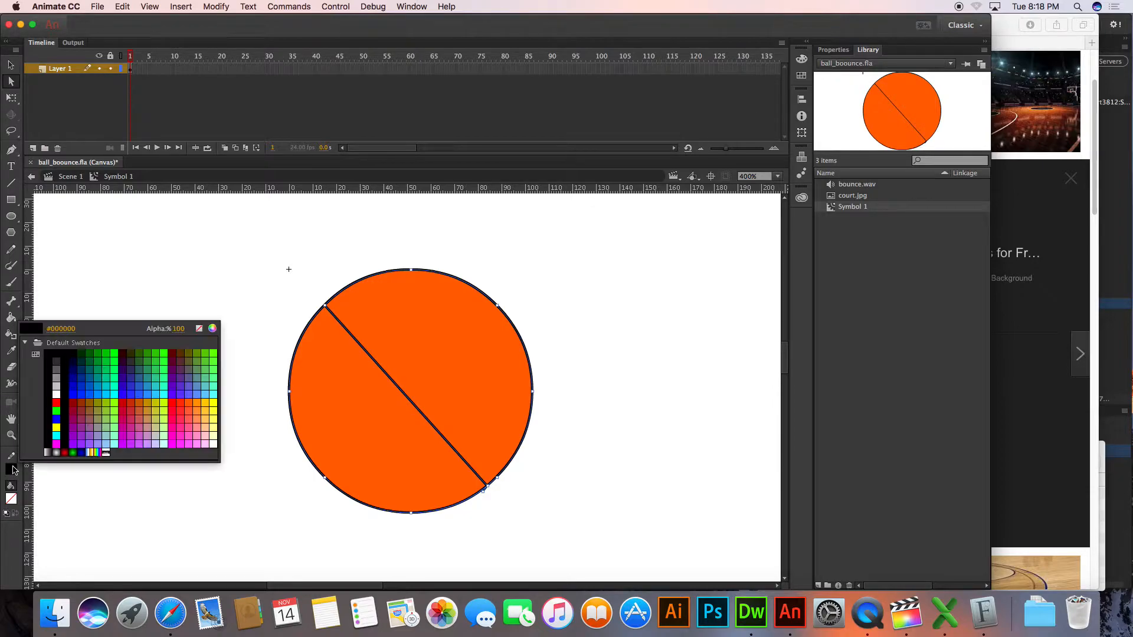
pyautogui.click(13, 469)
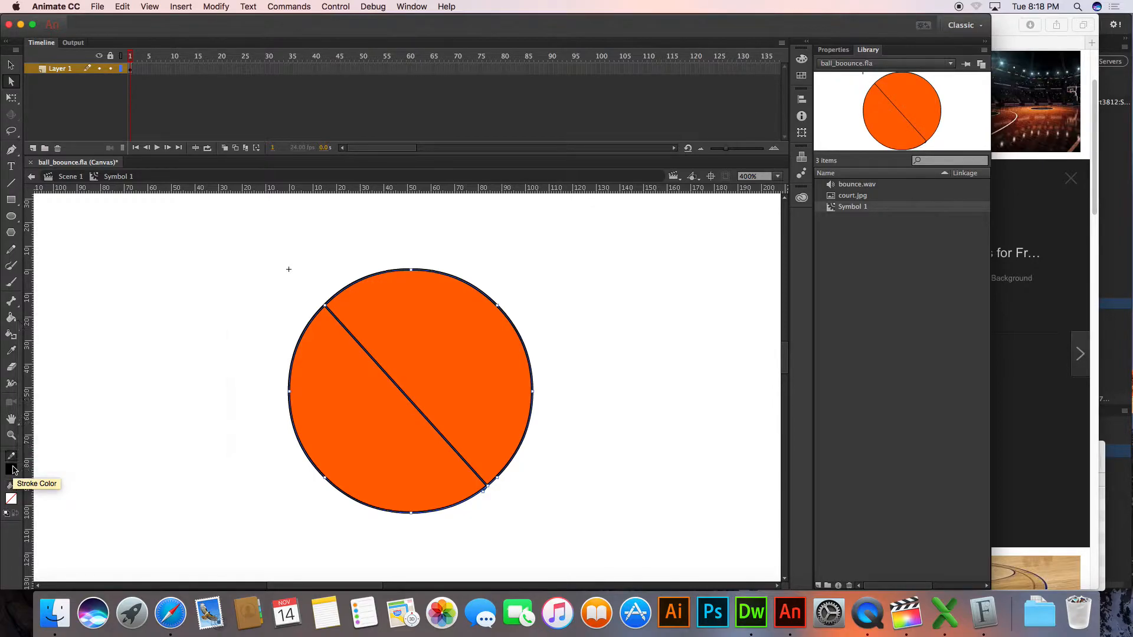
pyautogui.click(801, 76)
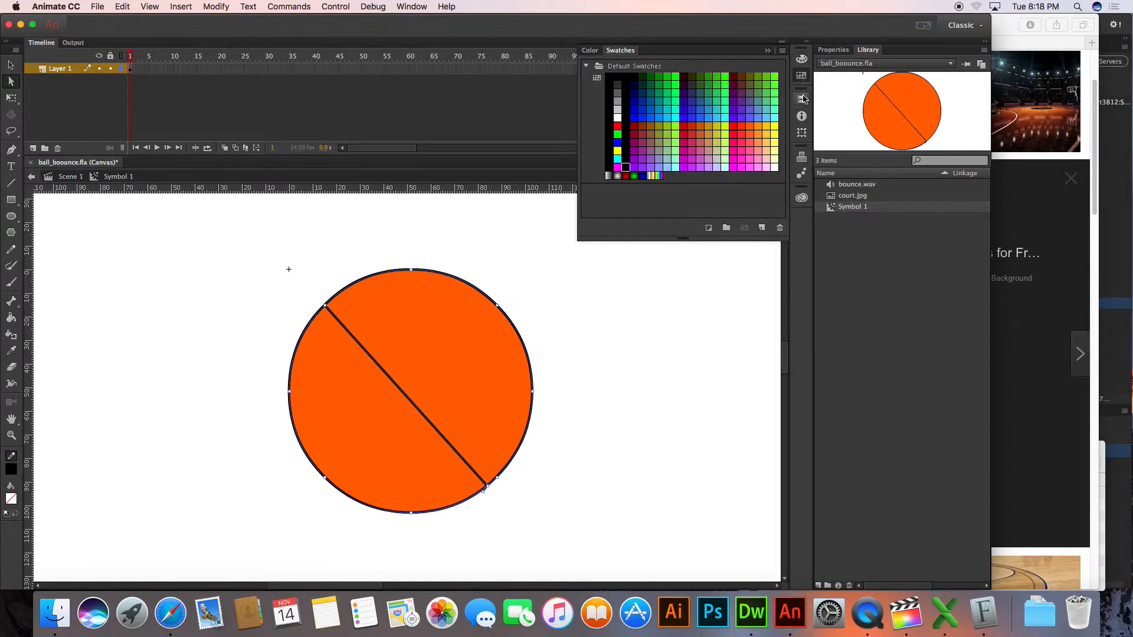
pyautogui.click(801, 121)
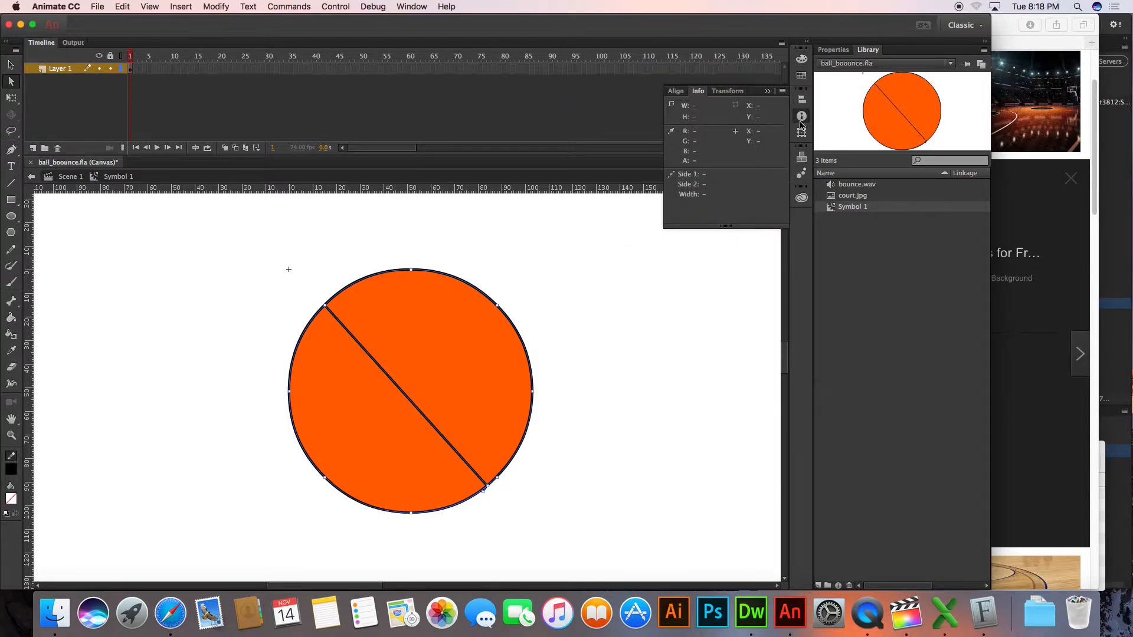
pyautogui.click(802, 136)
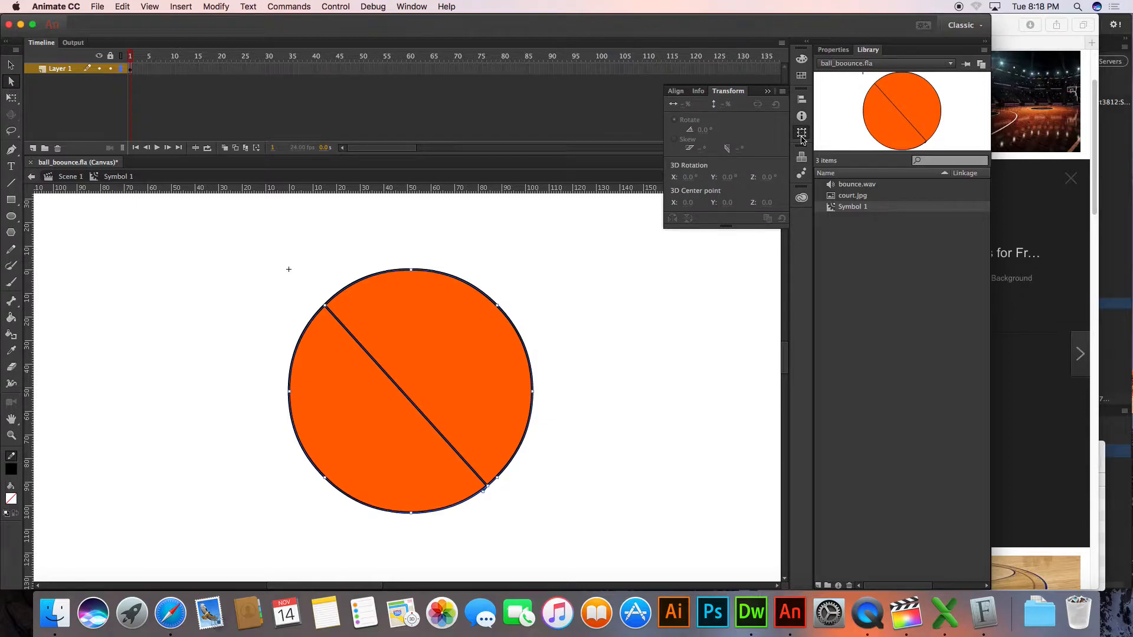
pyautogui.click(529, 288)
pyautogui.click(504, 314)
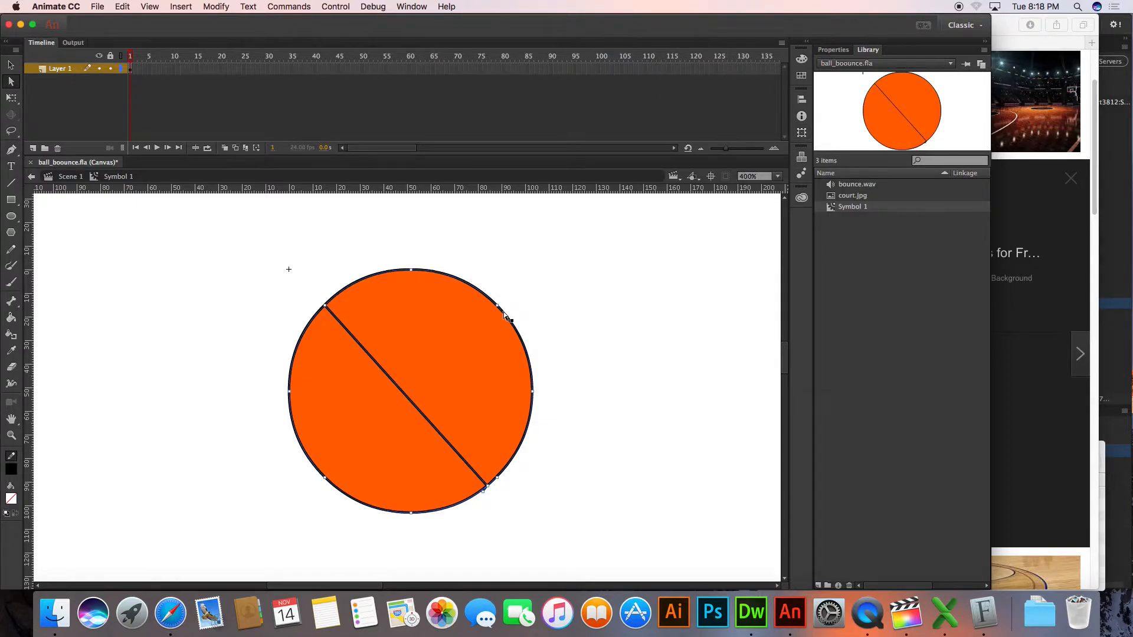
pyautogui.click(11, 471)
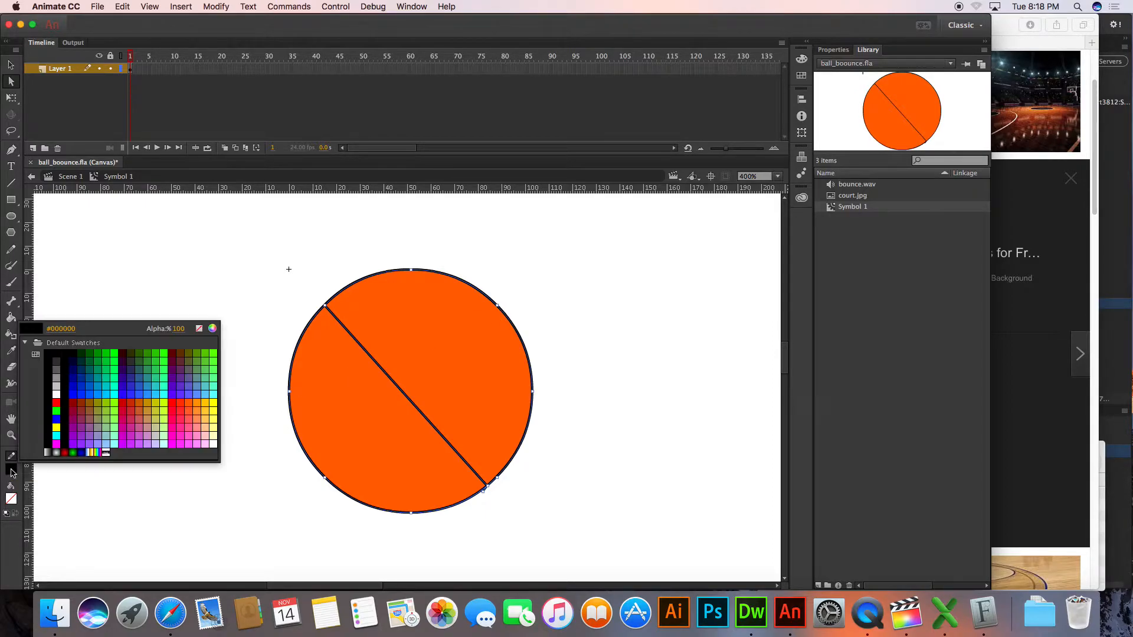
pyautogui.click(13, 473)
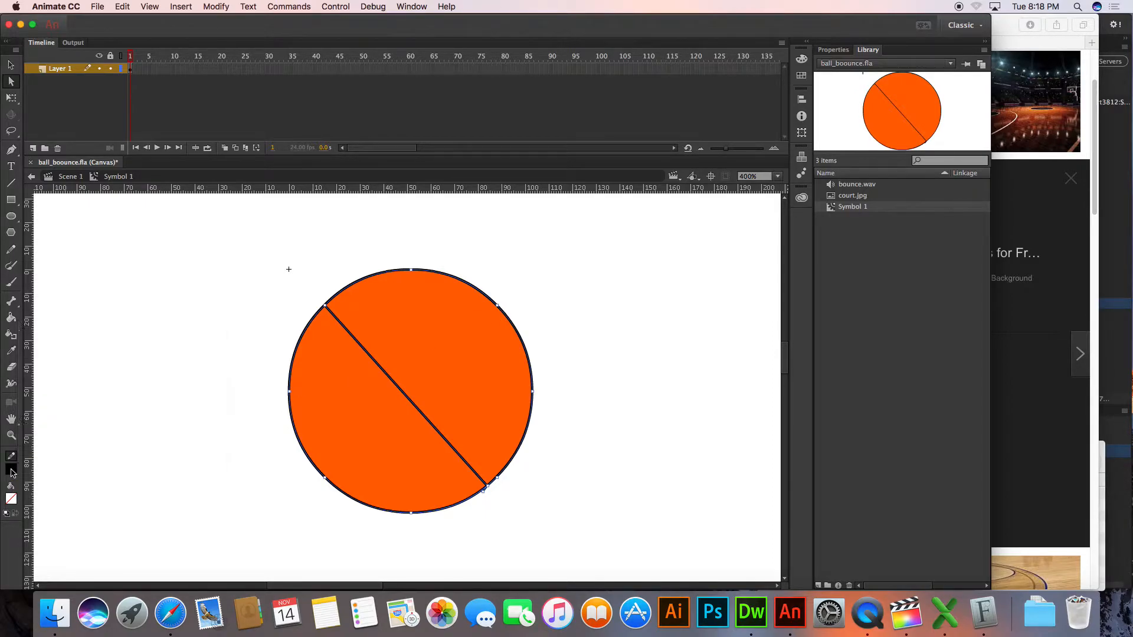
pyautogui.click(399, 6)
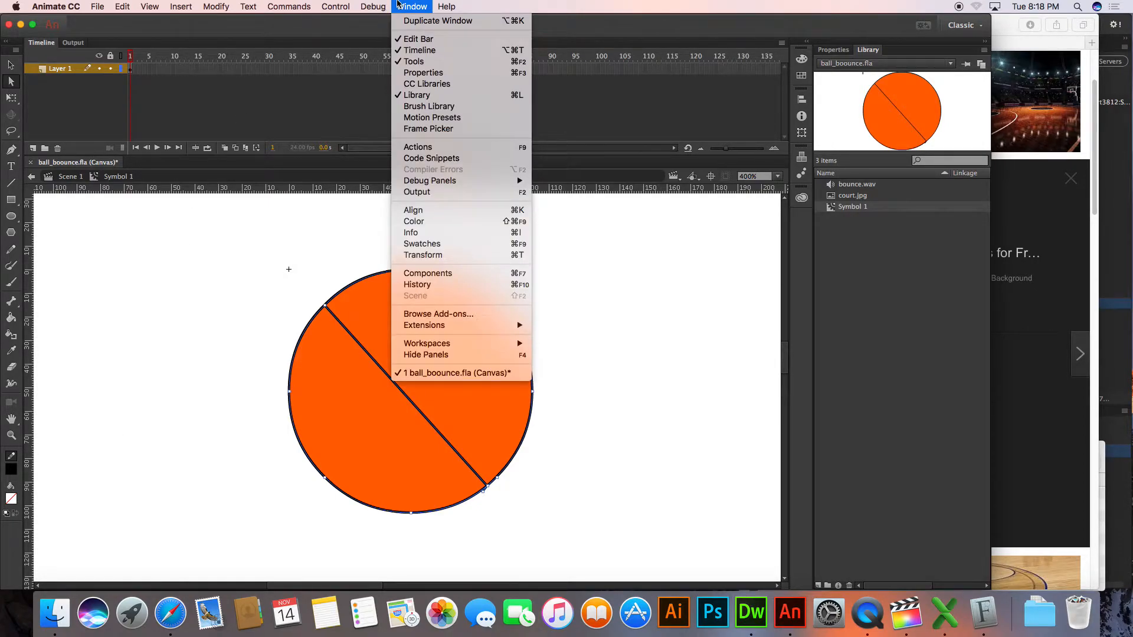
pyautogui.click(398, 5)
pyautogui.click(224, 268)
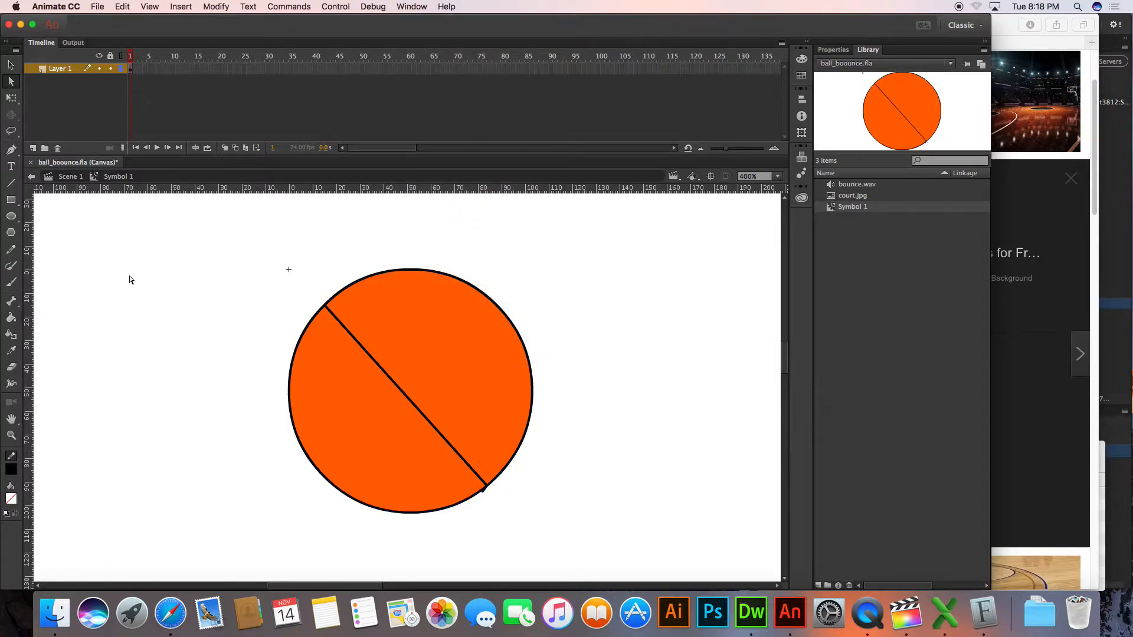
# Try to draw a curved seam starting at the ball's left edge with the Pen tool, undoing each attempt
pyautogui.click(13, 151)
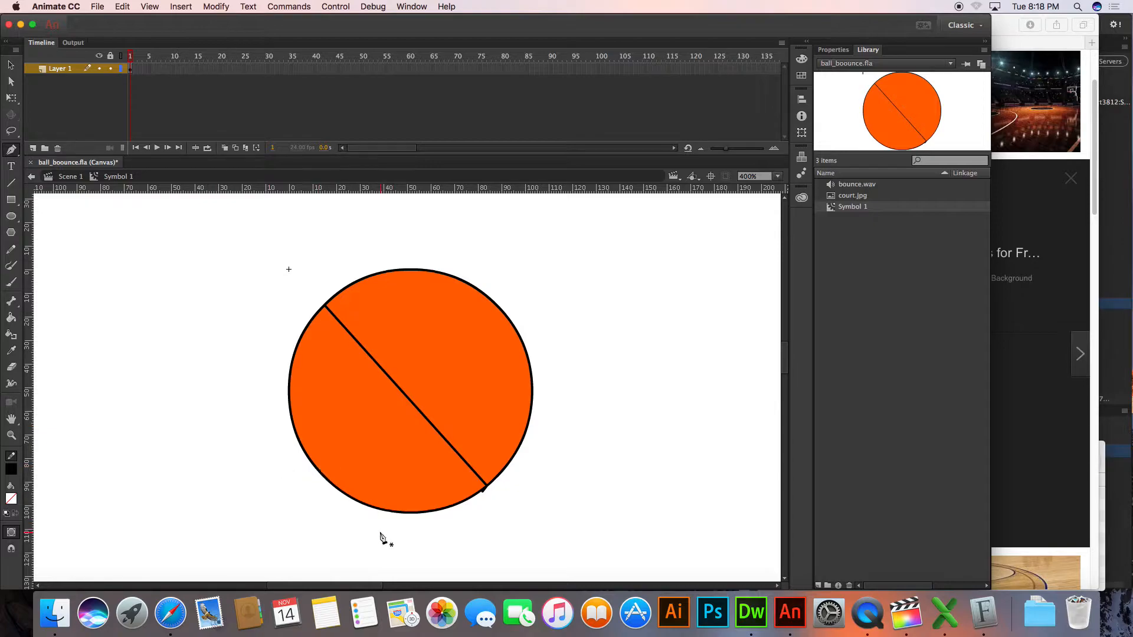
pyautogui.click(290, 403)
pyautogui.moveTo(377, 412); pyautogui.dragTo(394, 426)
pyautogui.press('super+z')
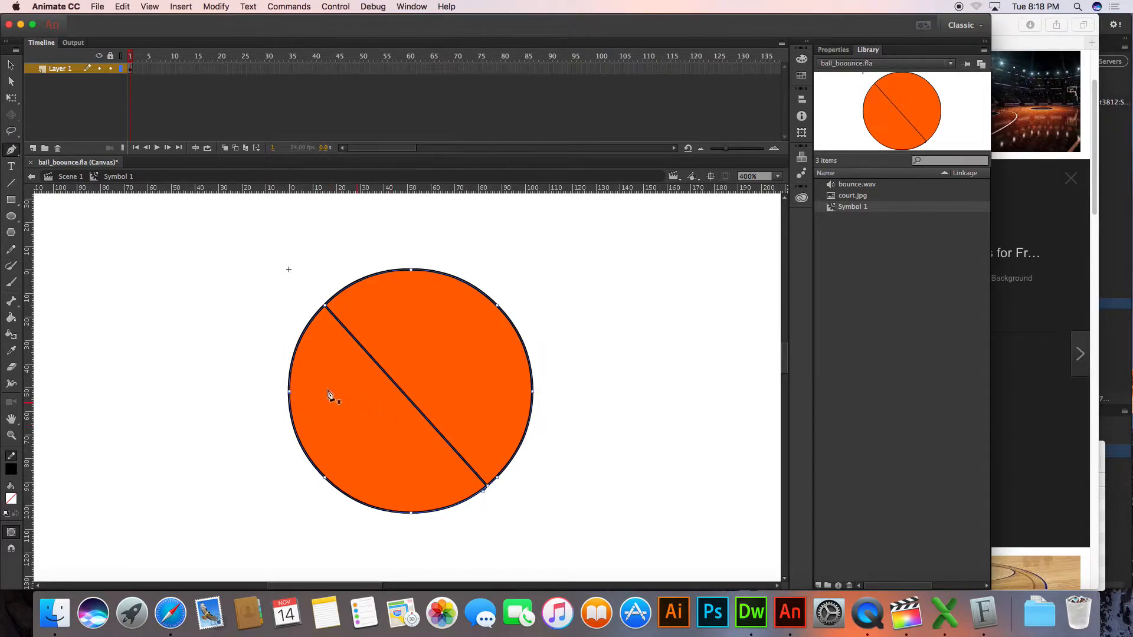
pyautogui.click(289, 407)
pyautogui.moveTo(375, 414); pyautogui.dragTo(393, 426)
pyautogui.press('super+z')
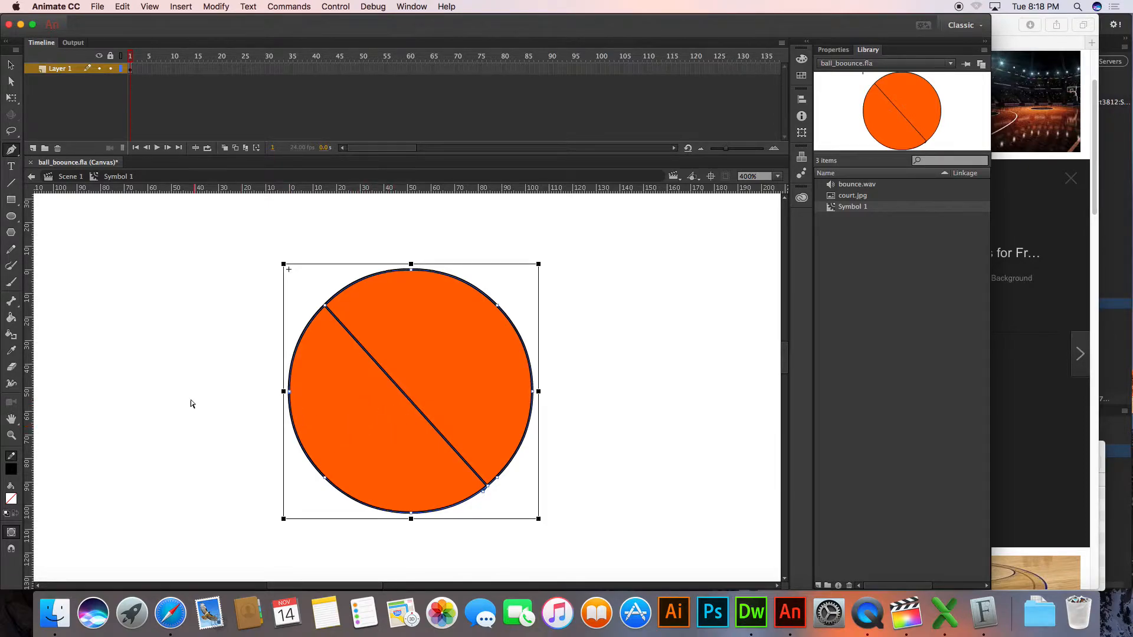
pyautogui.click(290, 408)
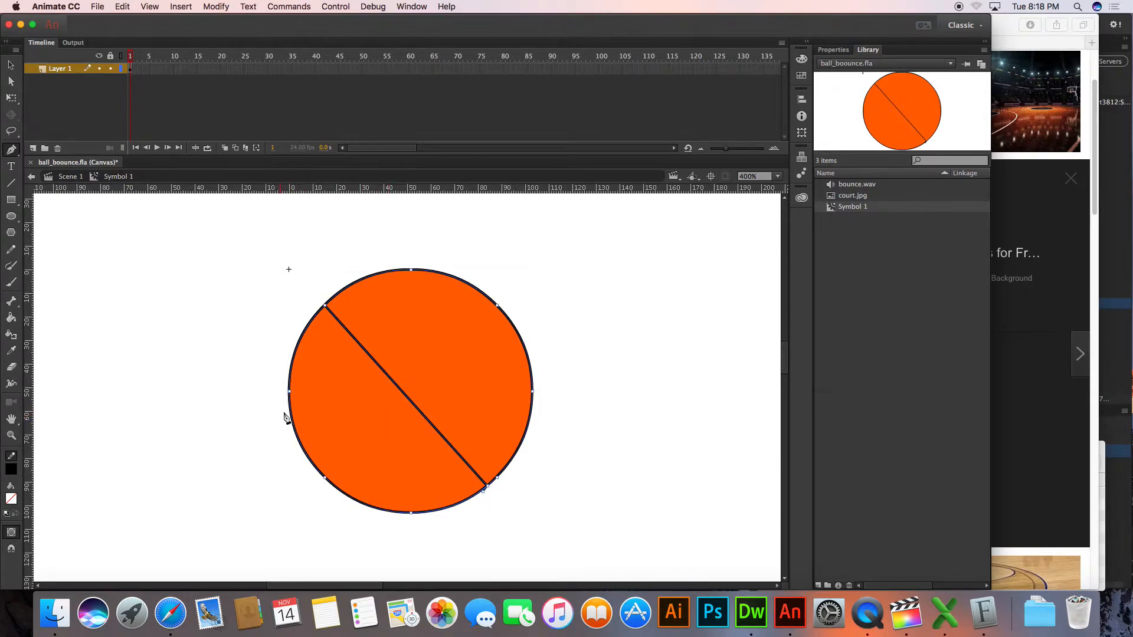
pyautogui.click(291, 413)
pyautogui.press('super+z')
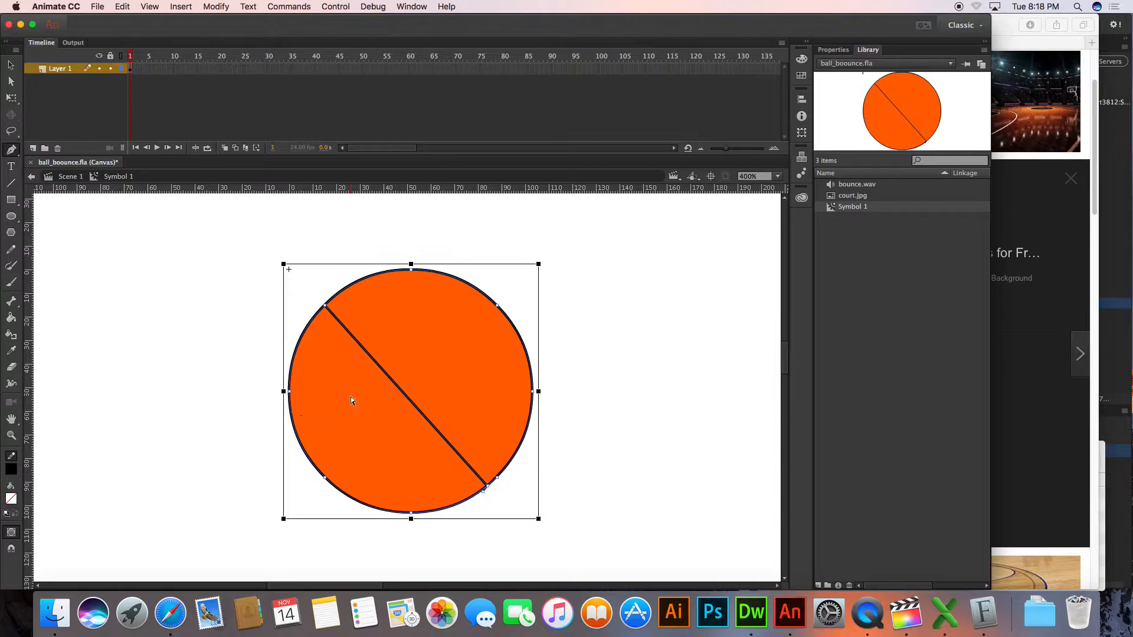
pyautogui.moveTo(356, 401); pyautogui.dragTo(374, 417)
pyautogui.press('super+z')
# Try to start a curved seam at the ball's right edge, undoing each misplaced point
pyautogui.keyDown('super'); pyautogui.click(186, 323); pyautogui.keyUp('super')
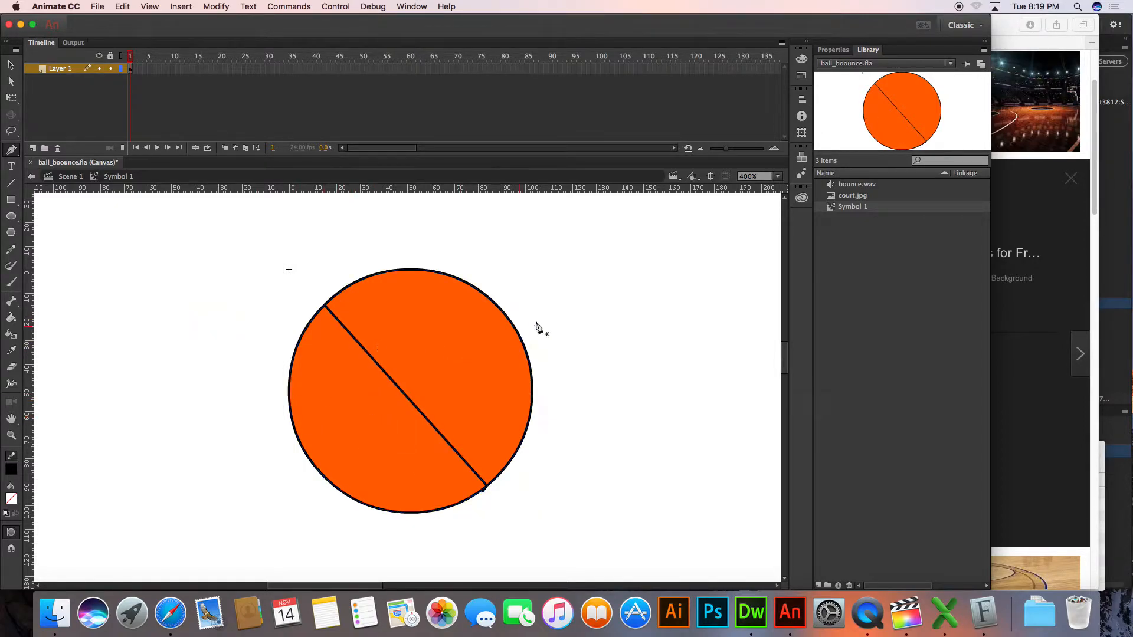
pyautogui.click(625, 380)
pyautogui.click(648, 301)
pyautogui.press('super+z')
pyautogui.click(534, 412)
pyautogui.click(533, 391)
pyautogui.press('super+z')
pyautogui.click(535, 407)
pyautogui.press('super+z')
pyautogui.click(510, 402)
pyautogui.press('super+z')
pyautogui.keyDown('super'); pyautogui.click(609, 373); pyautogui.keyUp('super')
pyautogui.press('v')
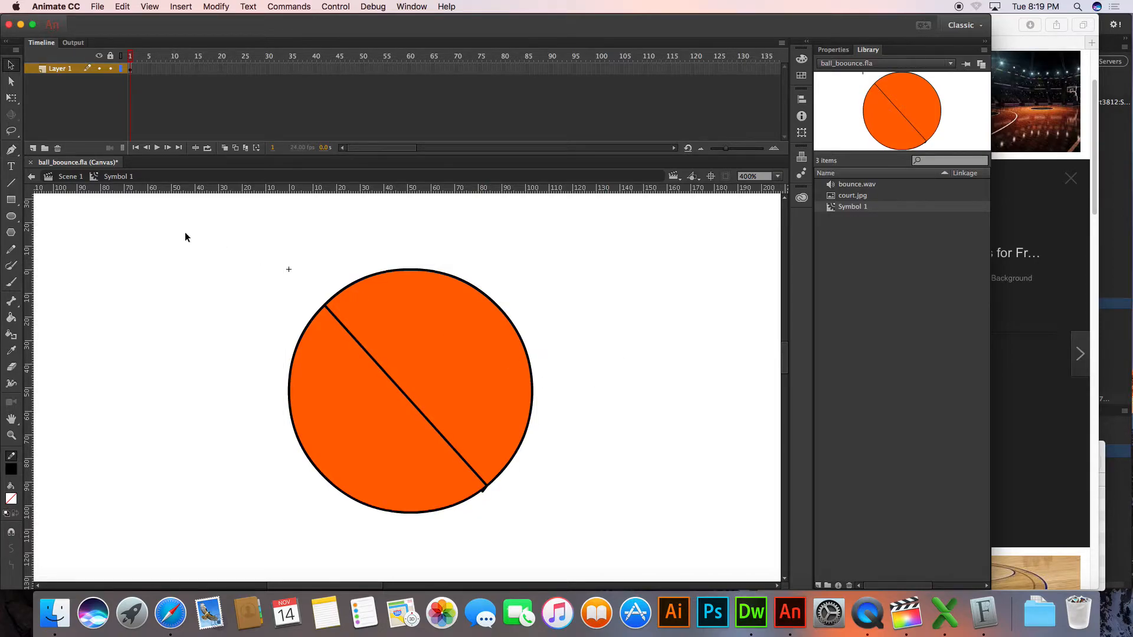
# Try to draw a curved seam from the ball's upper edge with the Pen tool and undo the recent edits
pyautogui.click(11, 150)
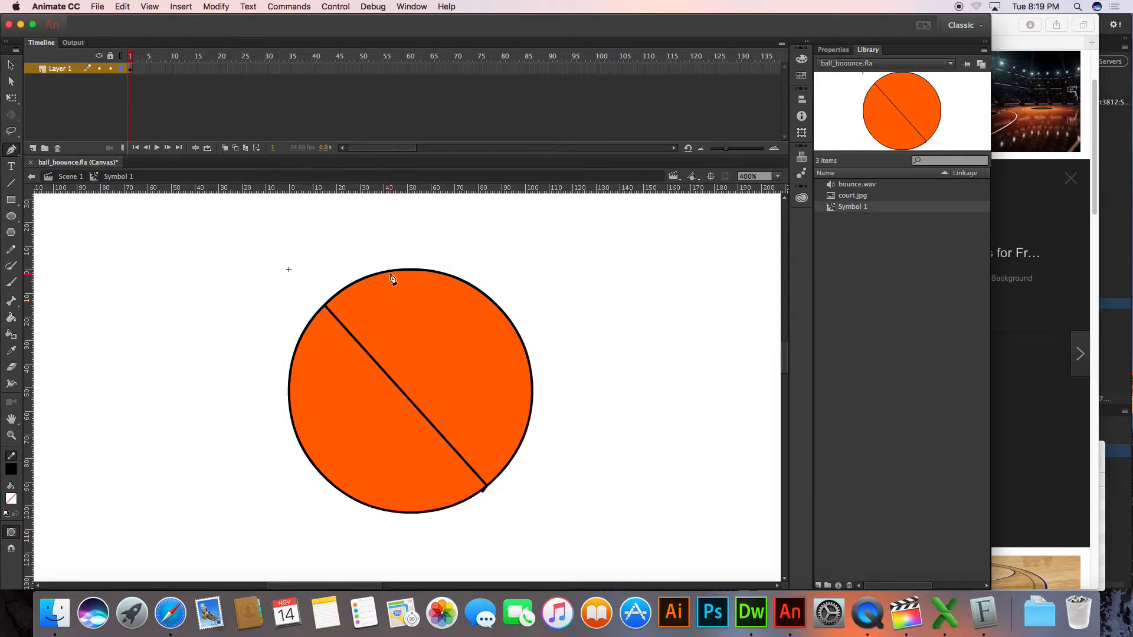
pyautogui.click(420, 272)
pyautogui.moveTo(411, 332)
pyautogui.mouseDown()
pyautogui.moveTo(418, 359)
pyautogui.moveTo(463, 410)
pyautogui.mouseUp()
pyautogui.press('super+z')
pyautogui.press('super+z')
pyautogui.press('super+z')
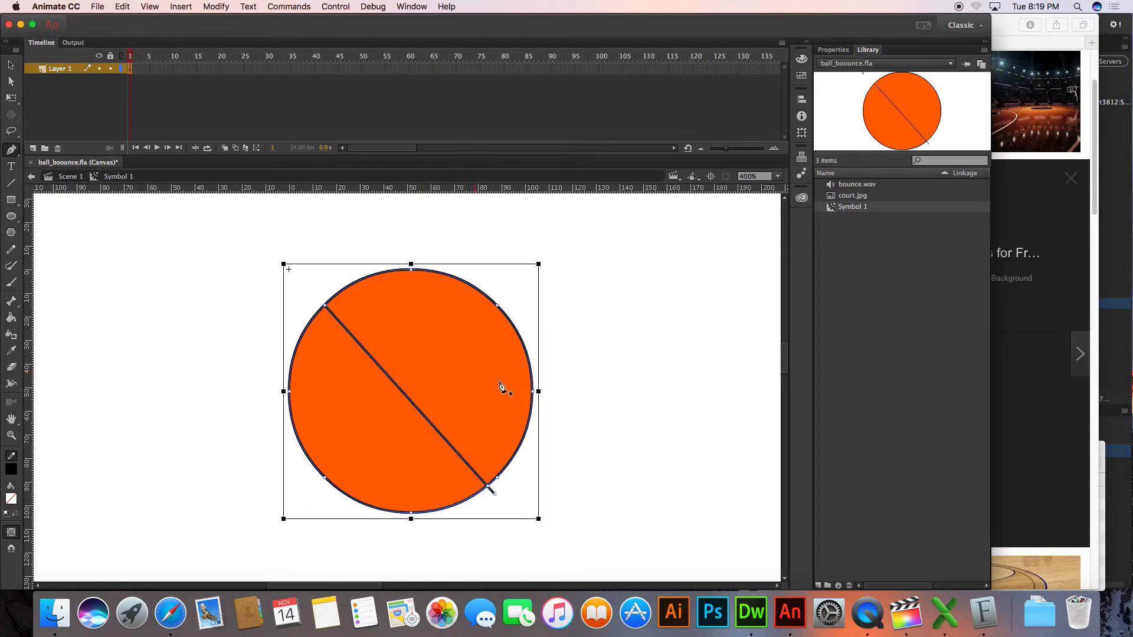
# Draw a curved seam in the ball's upper right, from just outside its right edge to just above its upper edge
pyautogui.click(541, 360)
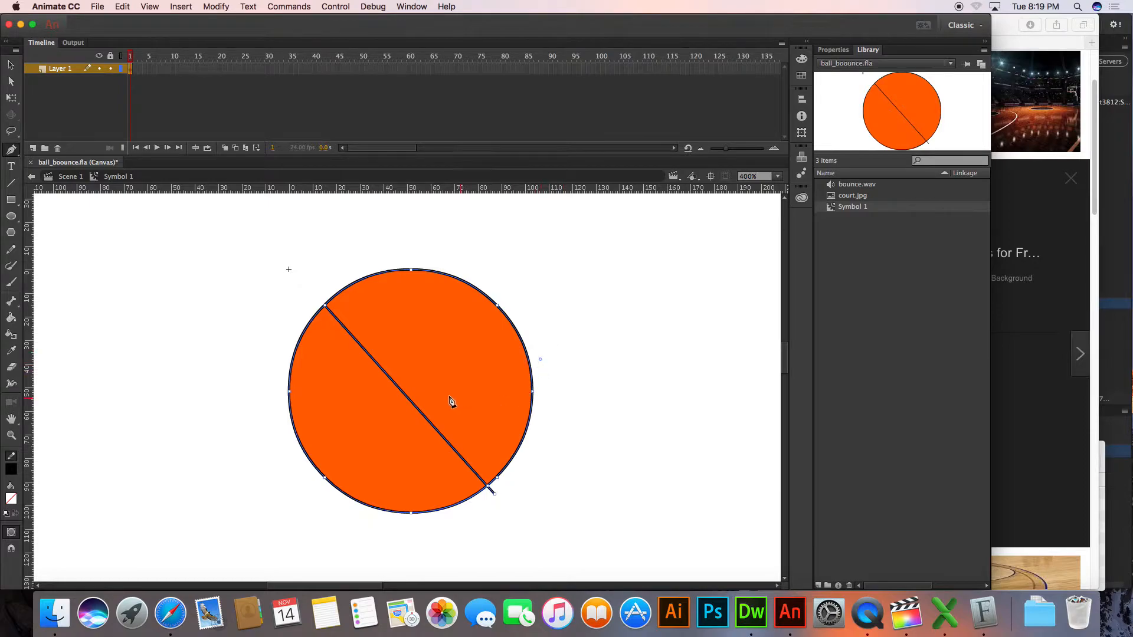
pyautogui.click(425, 361)
pyautogui.moveTo(391, 311); pyautogui.dragTo(390, 309)
pyautogui.click(439, 255)
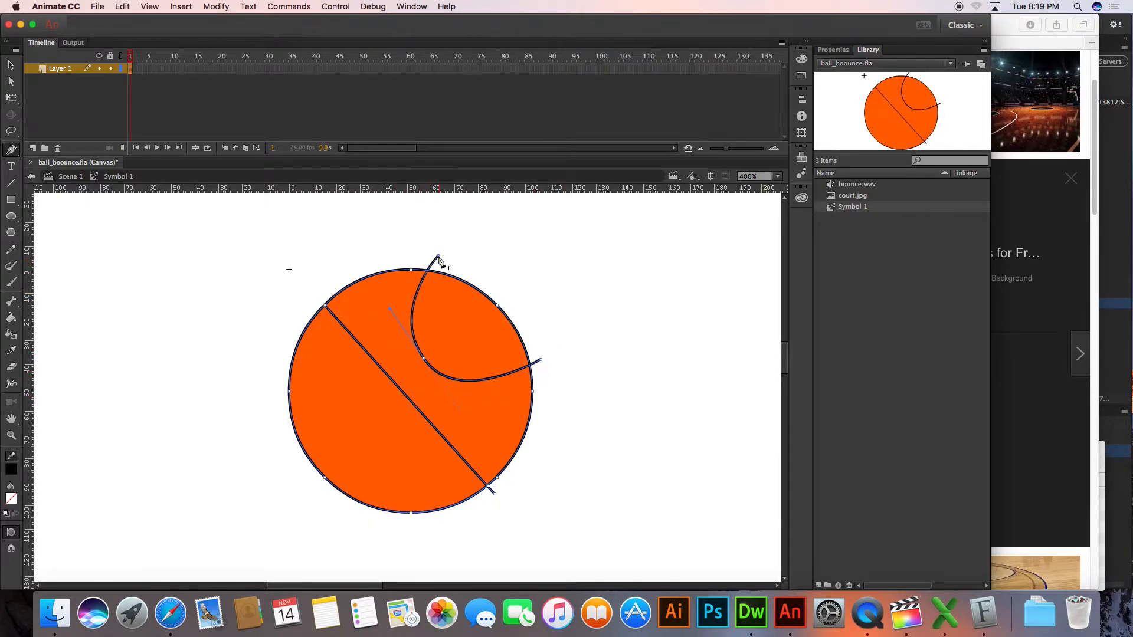
pyautogui.keyDown('super'); pyautogui.click(364, 242); pyautogui.keyUp('super')
# Move both endpoints of the upper-right curved seam onto the ball's outline
pyautogui.click(11, 82)
pyautogui.click(440, 255)
pyautogui.moveTo(440, 255); pyautogui.dragTo(428, 270)
pyautogui.moveTo(543, 362); pyautogui.dragTo(531, 387)
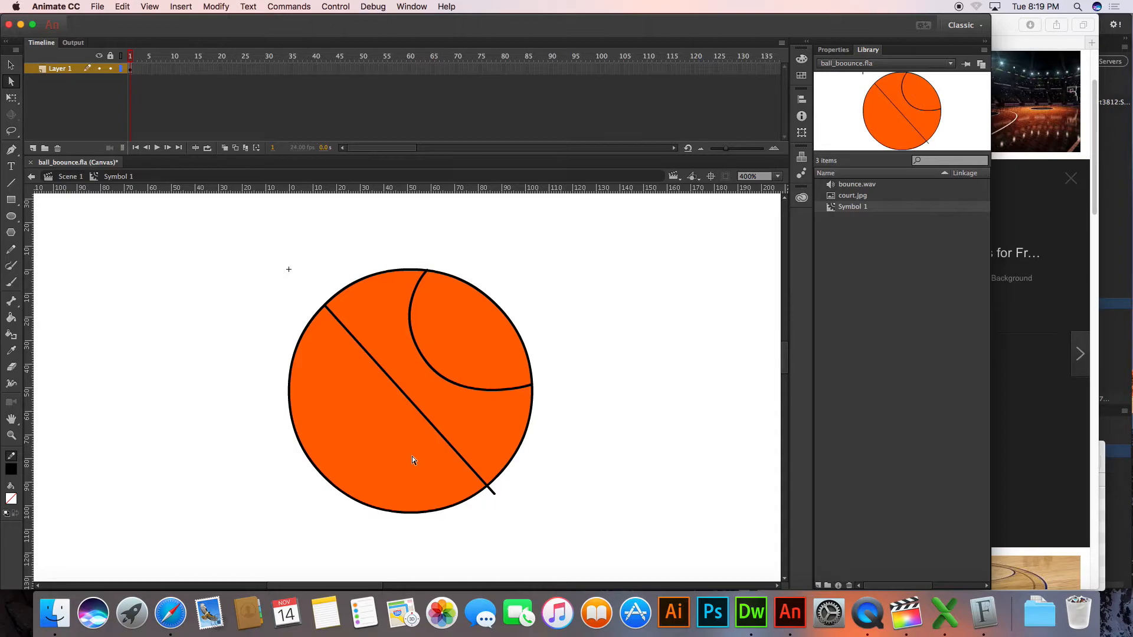
# Draw a second curved seam in the ball's lower left, from just outside its left edge to just below its lower edge
pyautogui.click(13, 150)
pyautogui.click(270, 408)
pyautogui.moveTo(372, 419); pyautogui.dragTo(400, 453)
pyautogui.click(364, 527)
# Move both endpoints of the lower-left curved seam onto the ball's outline
pyautogui.press('a')
pyautogui.click(270, 407)
pyautogui.moveTo(290, 406); pyautogui.dragTo(289, 403)
pyautogui.moveTo(365, 526); pyautogui.dragTo(379, 509)
pyautogui.click(455, 534)
# Pull the diagonal seam's overhanging lower-right endpoint back onto the ball's outline
pyautogui.click(496, 499)
pyautogui.moveTo(496, 498); pyautogui.dragTo(488, 486)
pyautogui.click(525, 513)
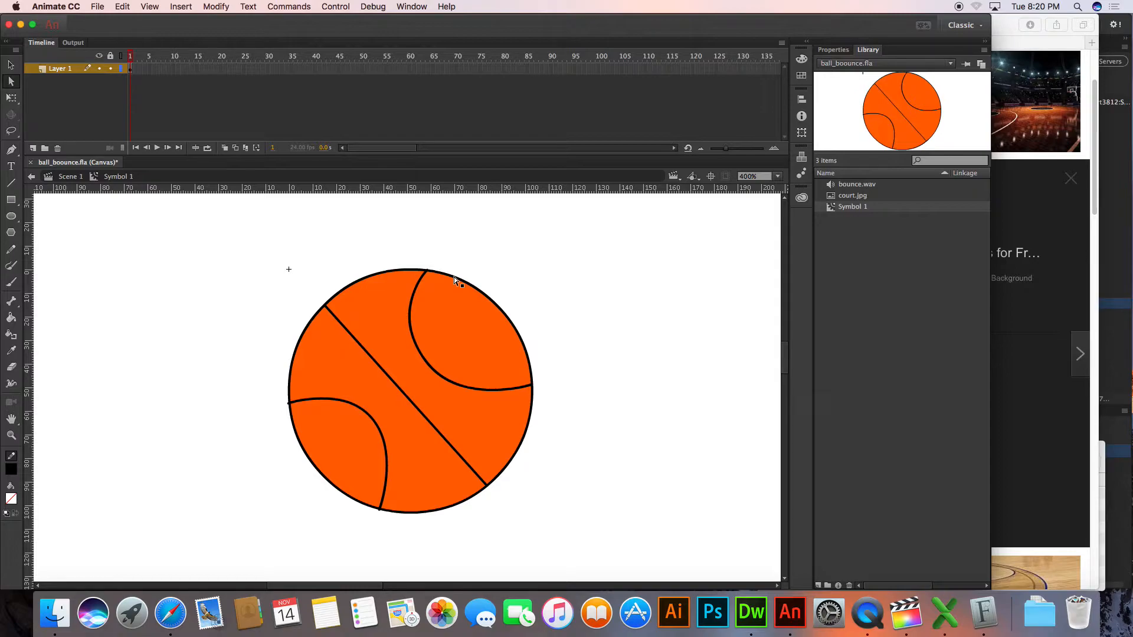
# Return to Scene 1 to view the ball with its seams against the court, and activate the Selection tool
pyautogui.click(75, 178)
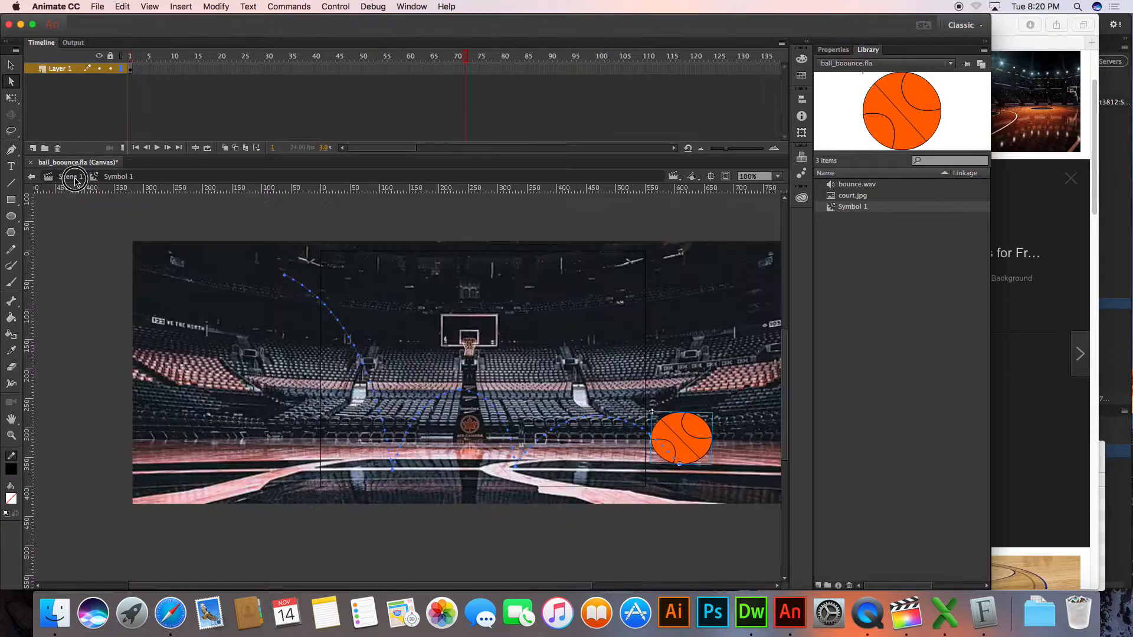
pyautogui.click(100, 328)
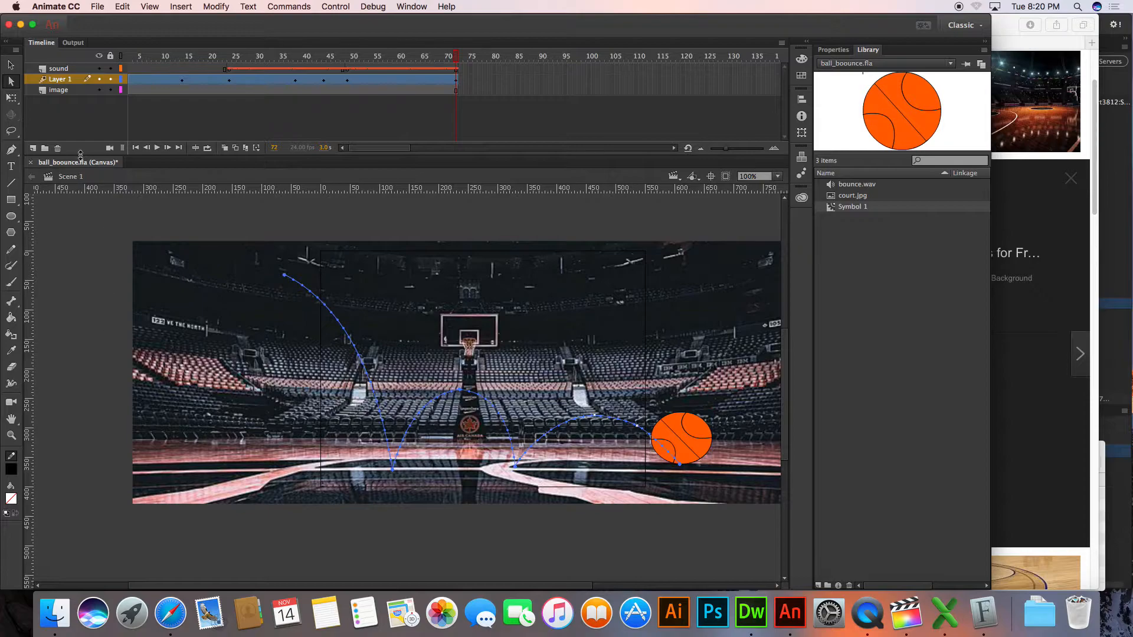
pyautogui.click(11, 65)
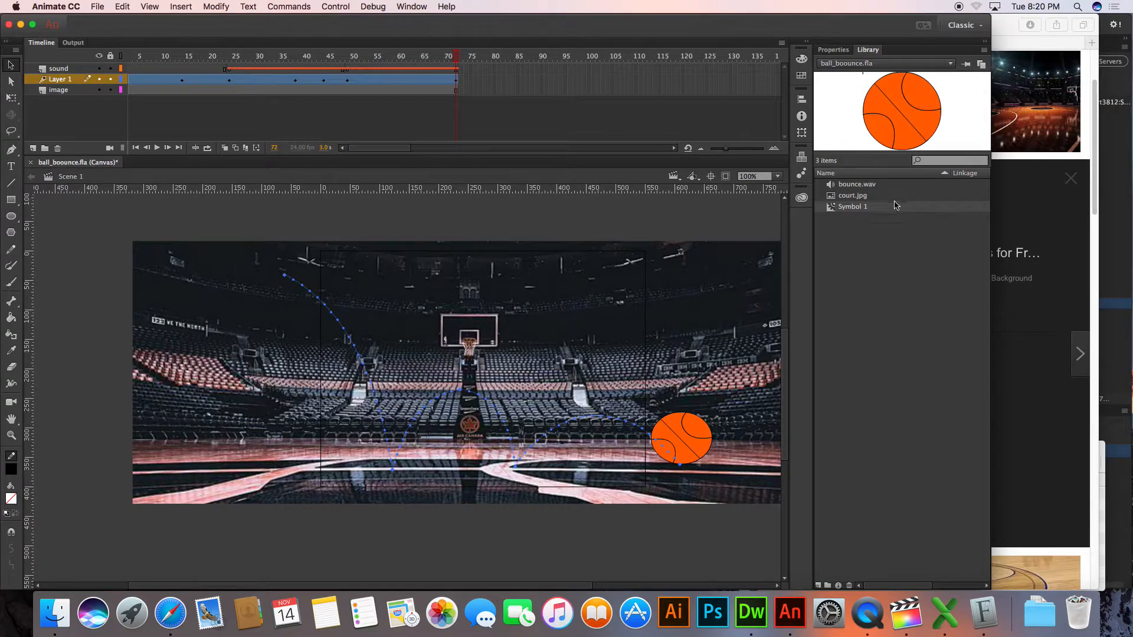
# Draw a straight diagonal seam across the ball in Symbol 1, from just outside its upper right to just outside its lower left
pyautogui.doubleClick(838, 208)
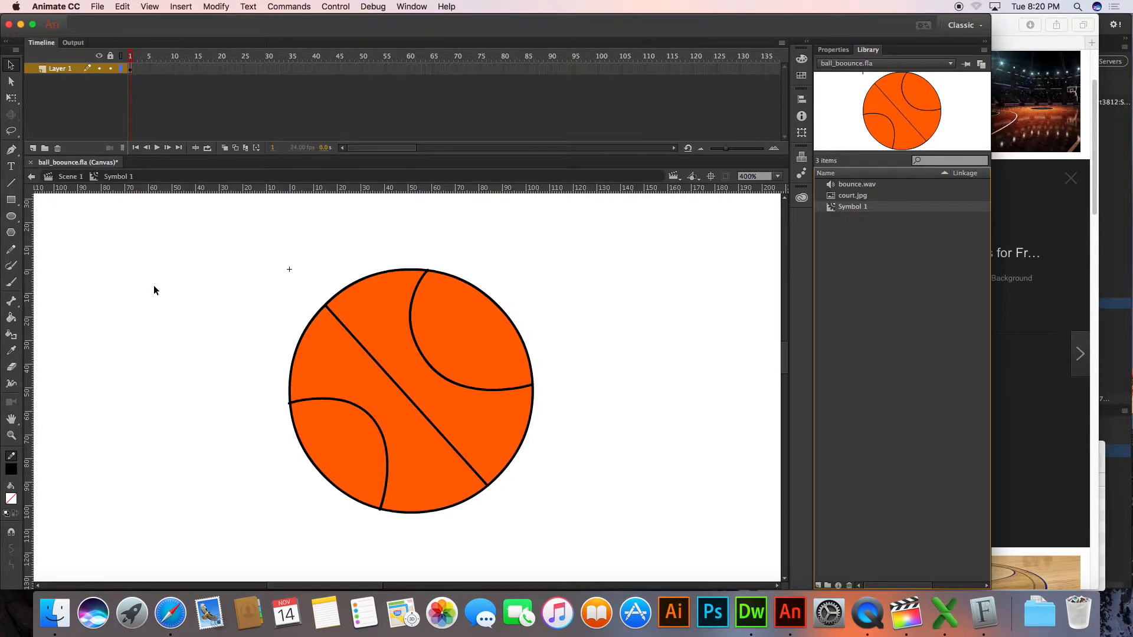
pyautogui.click(11, 149)
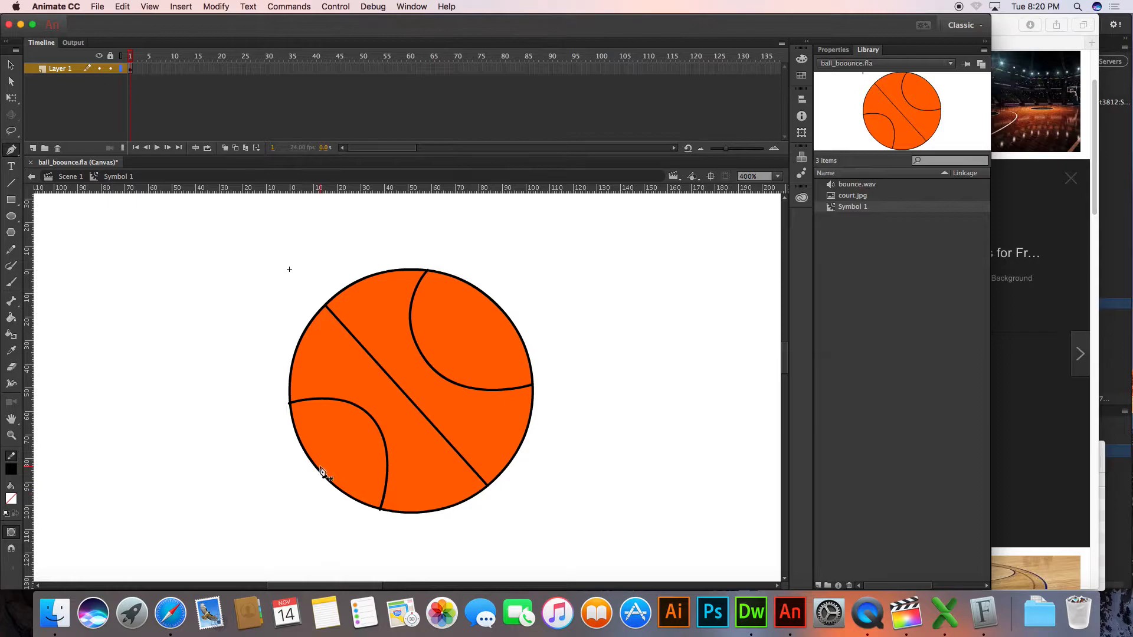
pyautogui.press('super+z')
pyautogui.click(511, 305)
pyautogui.click(294, 474)
# Pull both overhanging endpoints of the new diagonal seam back onto the ball's outline and deselect it
pyautogui.press('a')
pyautogui.click(294, 474)
pyautogui.moveTo(294, 474); pyautogui.dragTo(314, 466)
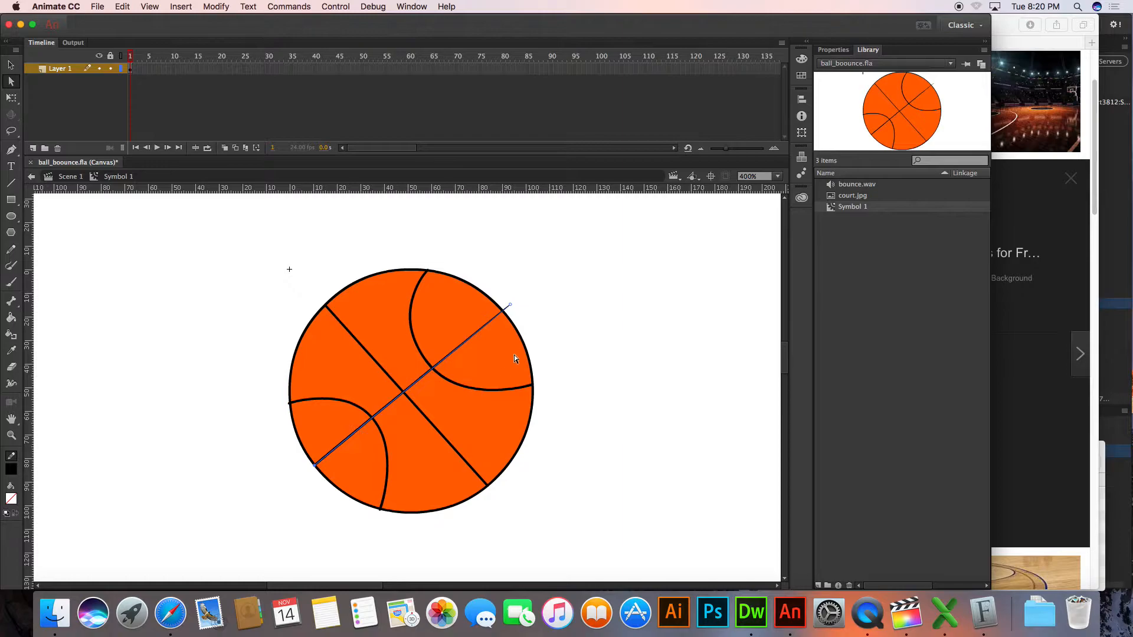
pyautogui.moveTo(511, 307); pyautogui.dragTo(502, 309)
pyautogui.click(155, 289)
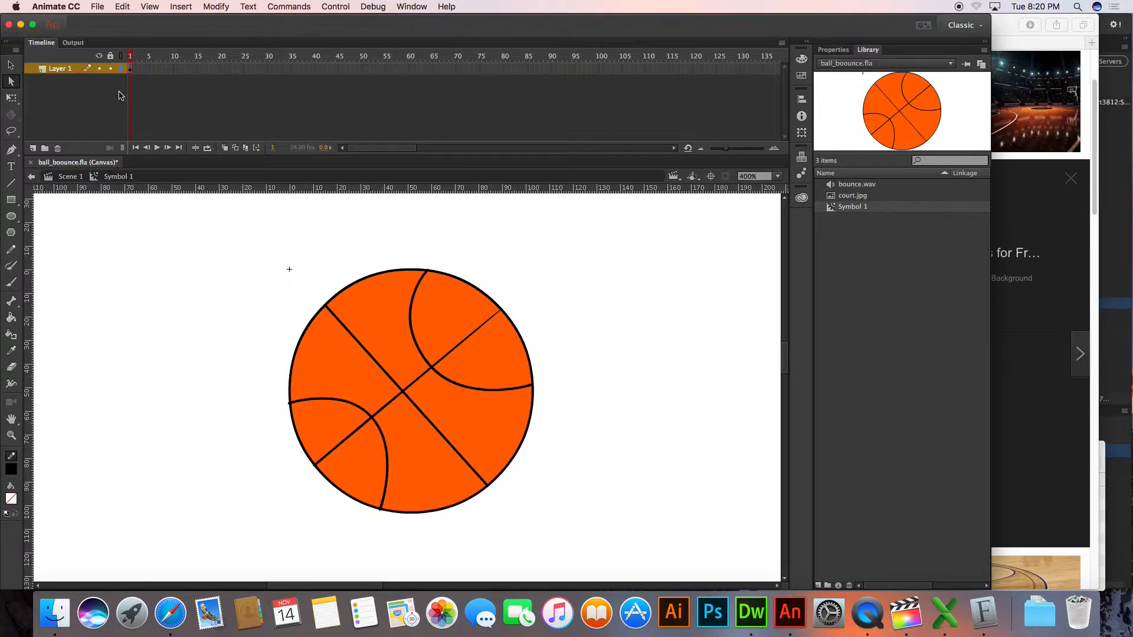
# Return to Scene 1 and test the animation in the browser, closing the preview to get back to Animate's timeline
pyautogui.click(31, 176)
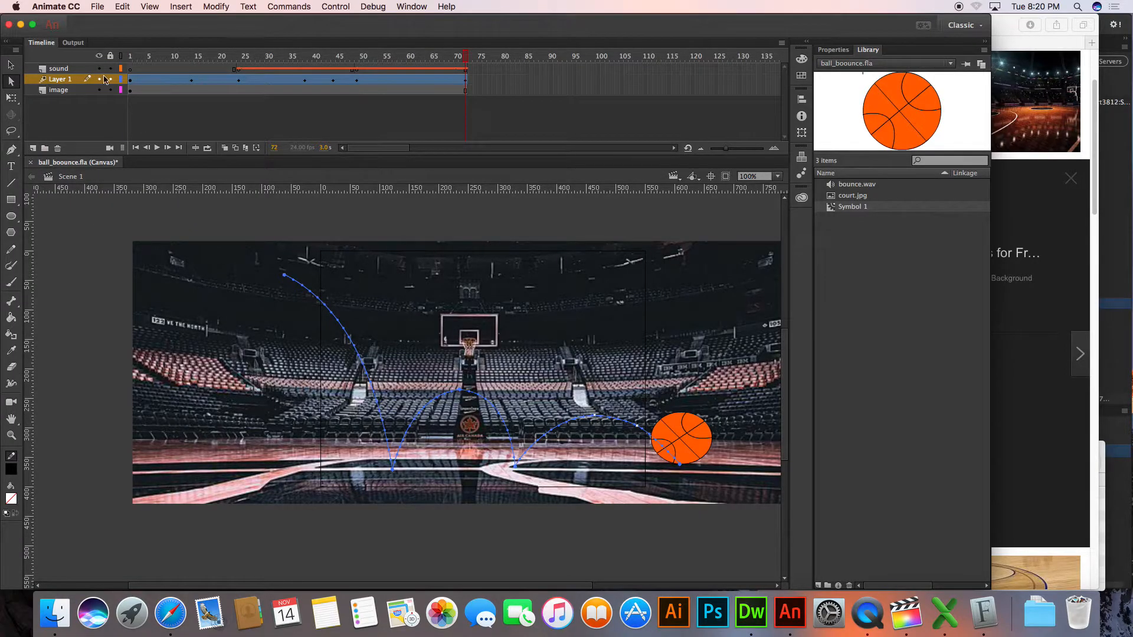
pyautogui.click(11, 65)
pyautogui.press('super+Return')
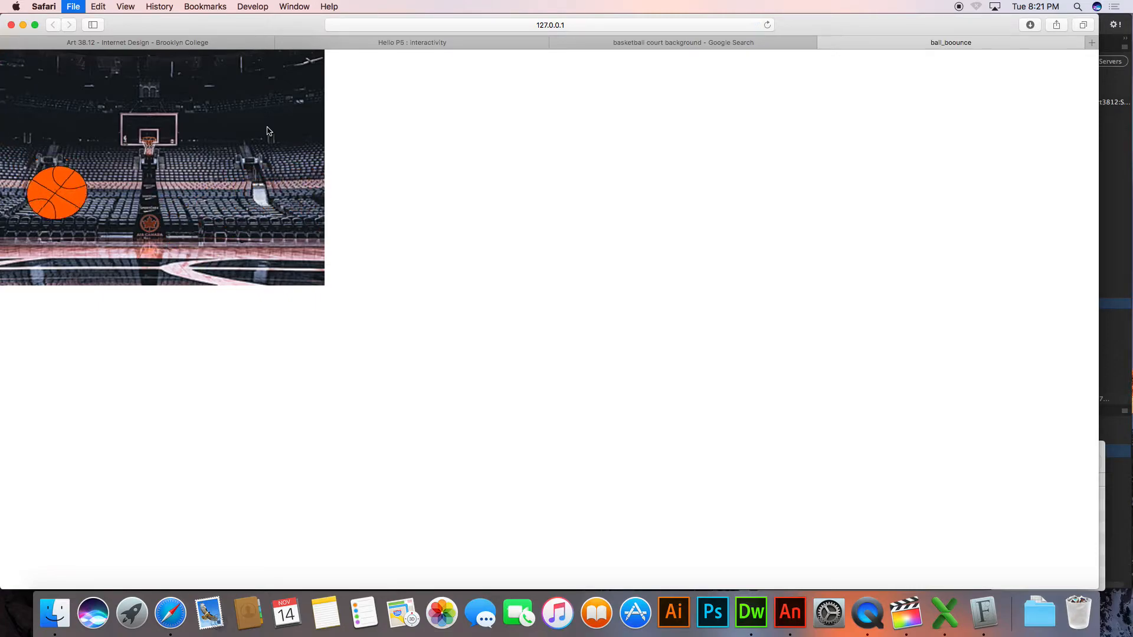
pyautogui.press('super+w')
pyautogui.press('super+Tab')
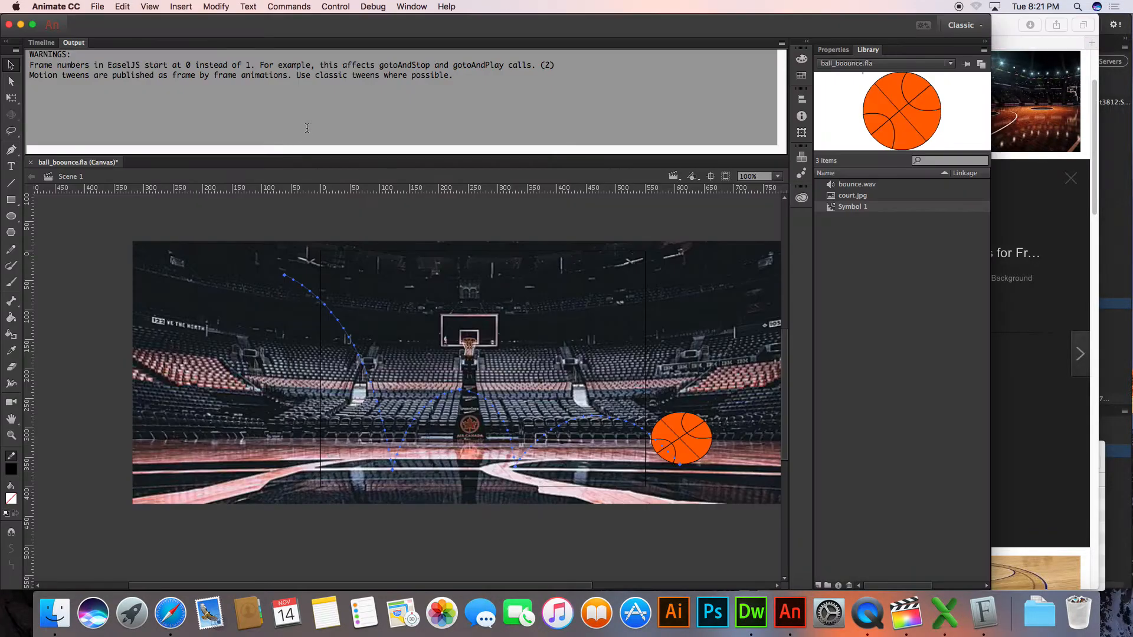
pyautogui.click(47, 43)
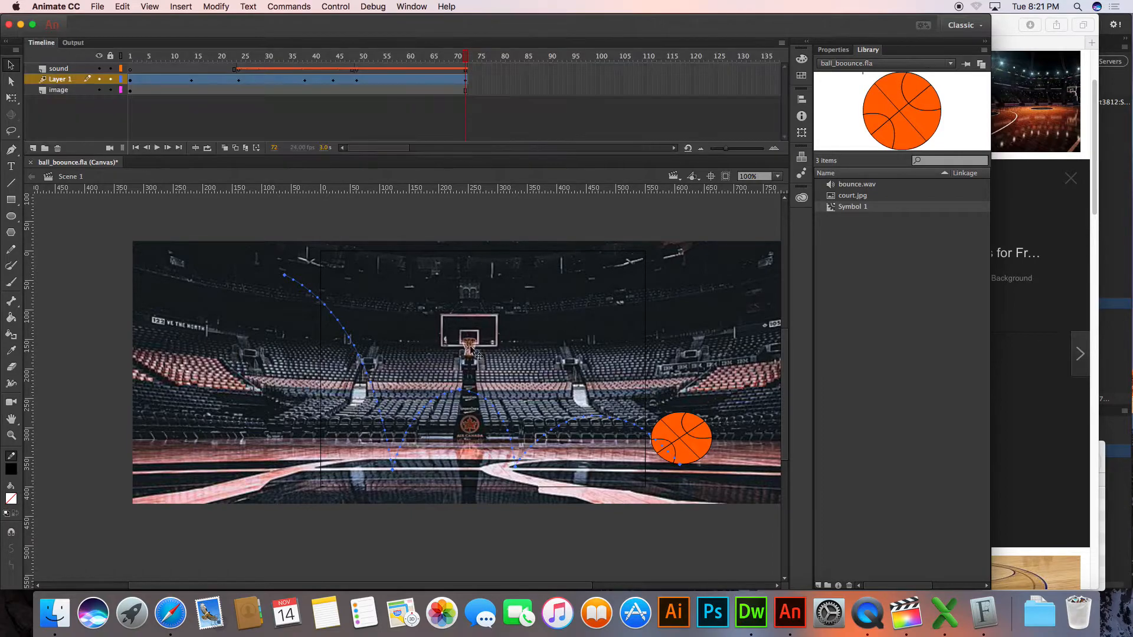
# Rewind the animation to its first frame and play it on the stage
pyautogui.moveTo(293, 186); pyautogui.dragTo(293, 187)
pyautogui.click(135, 148)
pyautogui.click(157, 147)
# Switch to Safari, load github.com in a new tab and open the Brooklyn College Digital Art organization's repository list
pyautogui.click(171, 614)
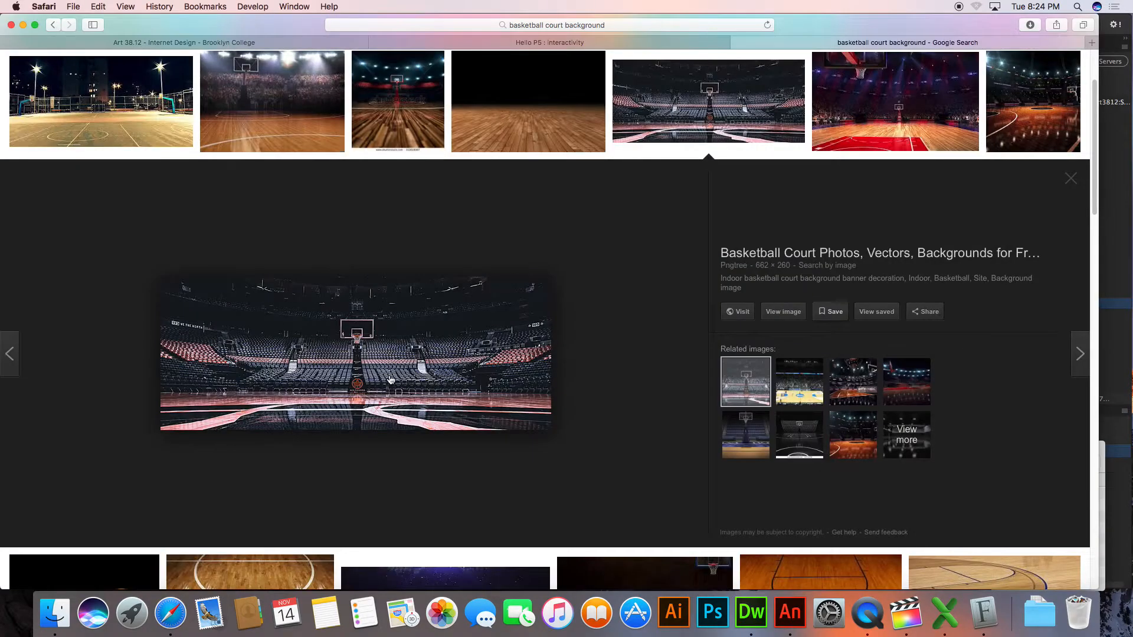
pyautogui.press('super+t')
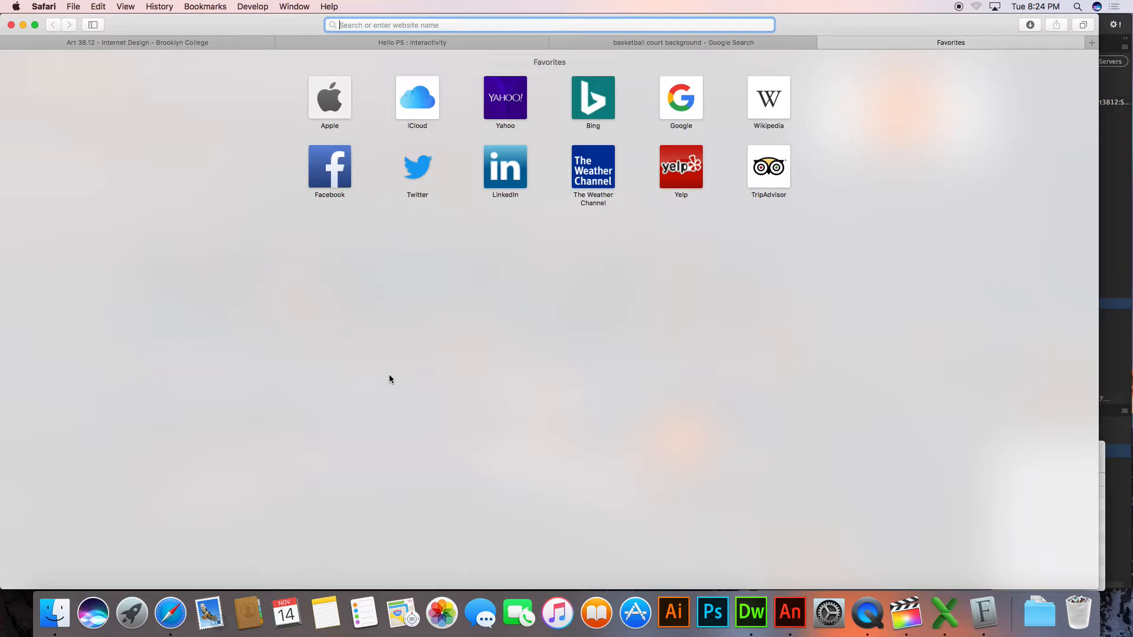
pyautogui.write('github.com')
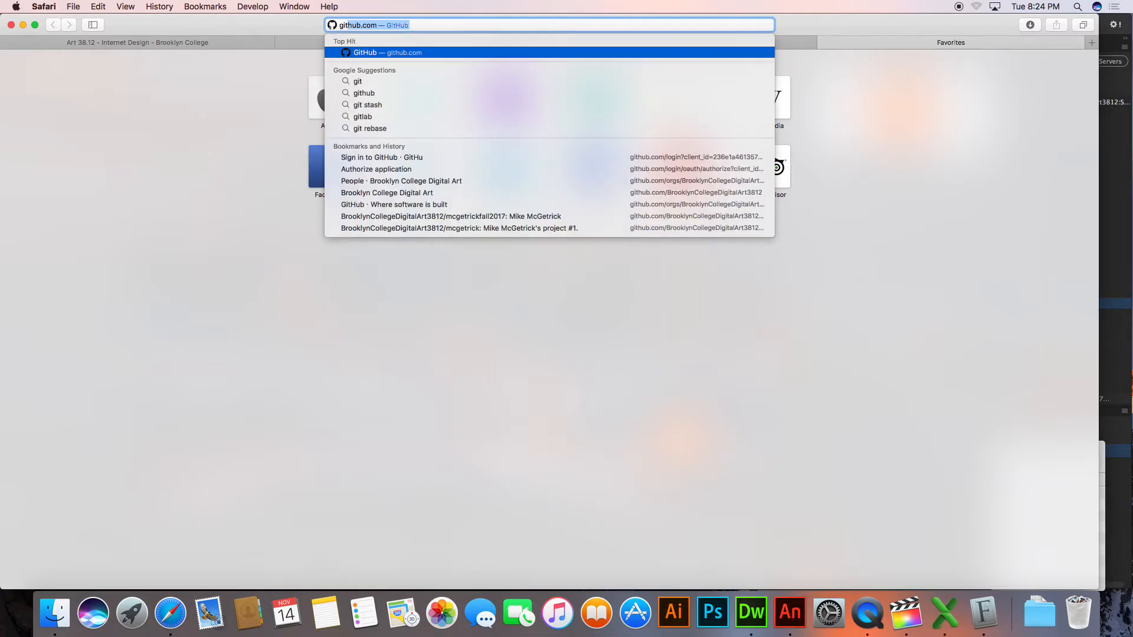
pyautogui.press('Return')
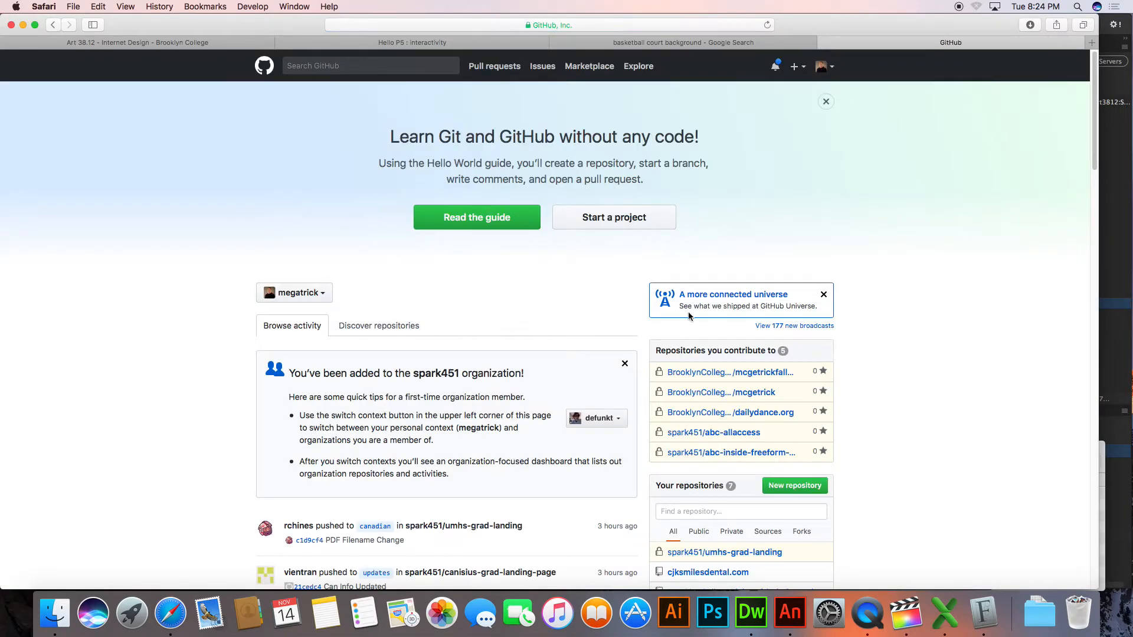
pyautogui.click(690, 372)
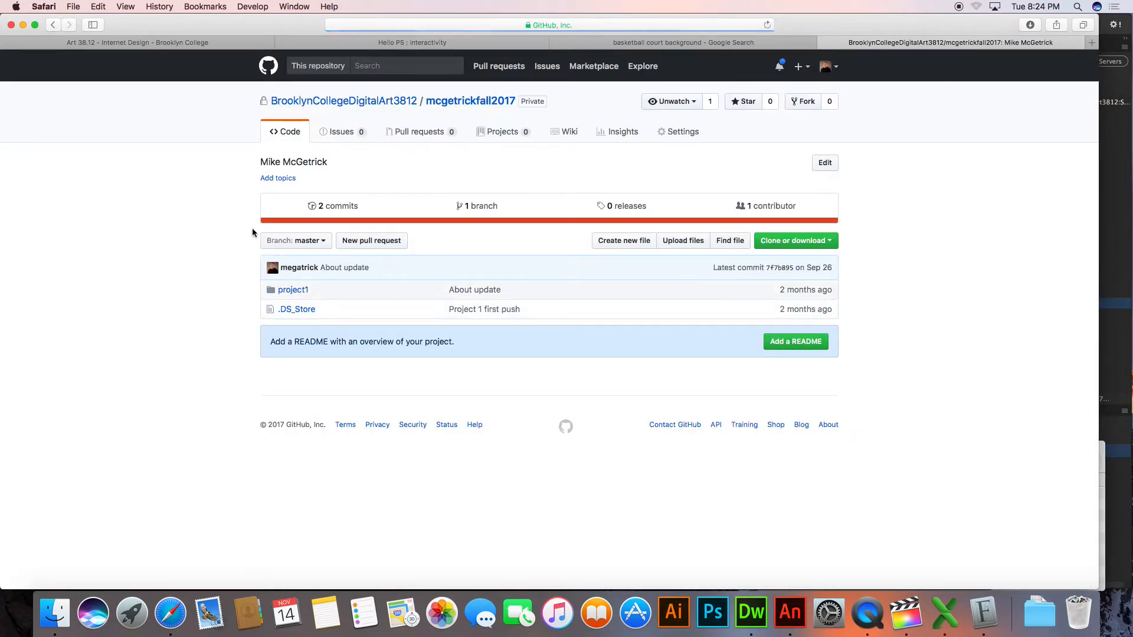
pyautogui.click(308, 102)
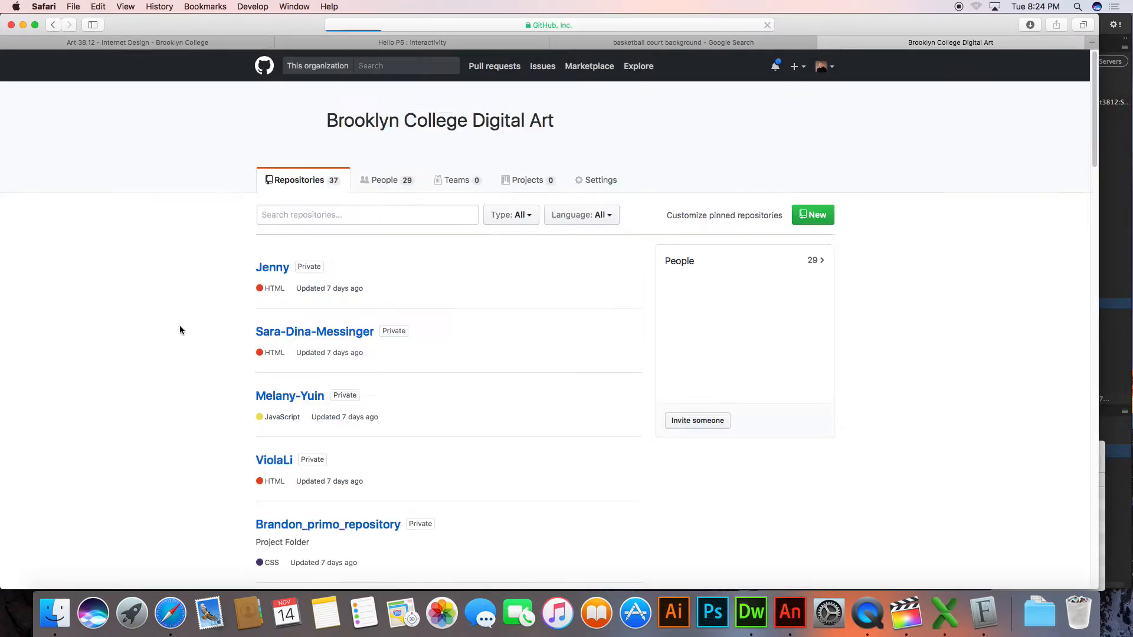
# Find a former student's repository in the organization's list by searching the page for its name, and open it
pyautogui.scroll(-5, 181, 330)
pyautogui.scroll(-20, 180, 330)
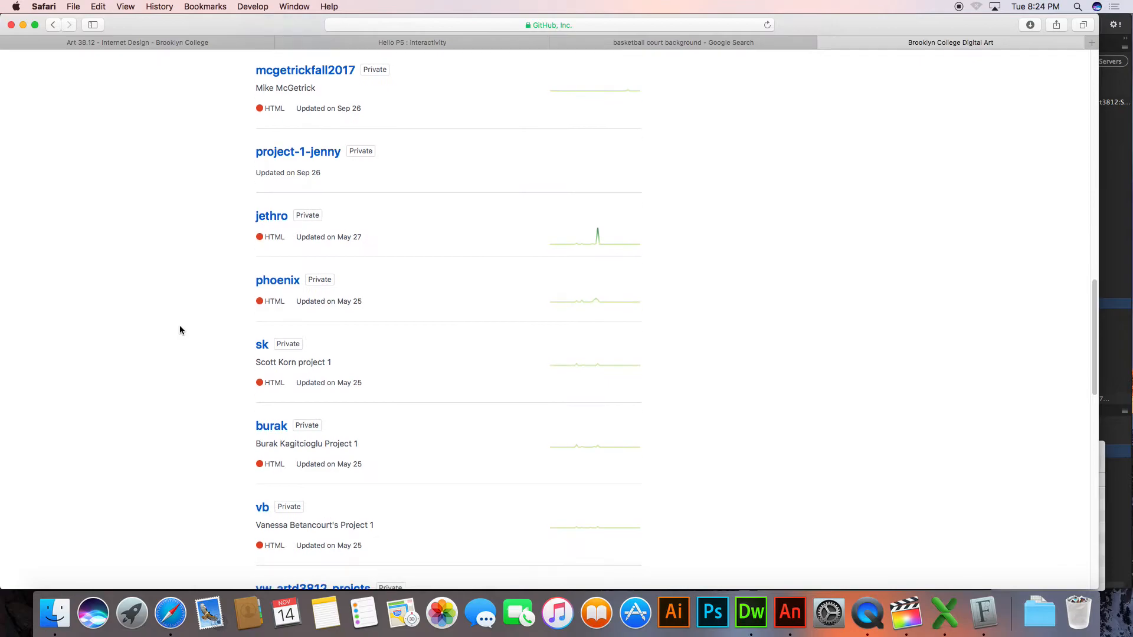
pyautogui.scroll(-4, 180, 329)
pyautogui.scroll(2, 180, 330)
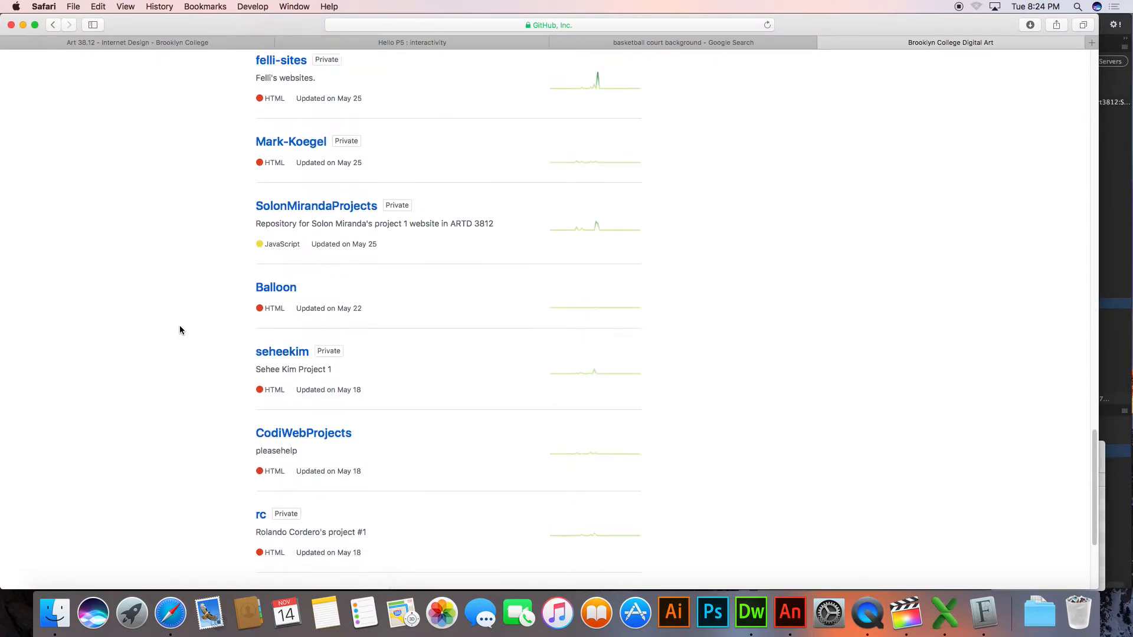
pyautogui.press('super+f')
pyautogui.write('hoex')
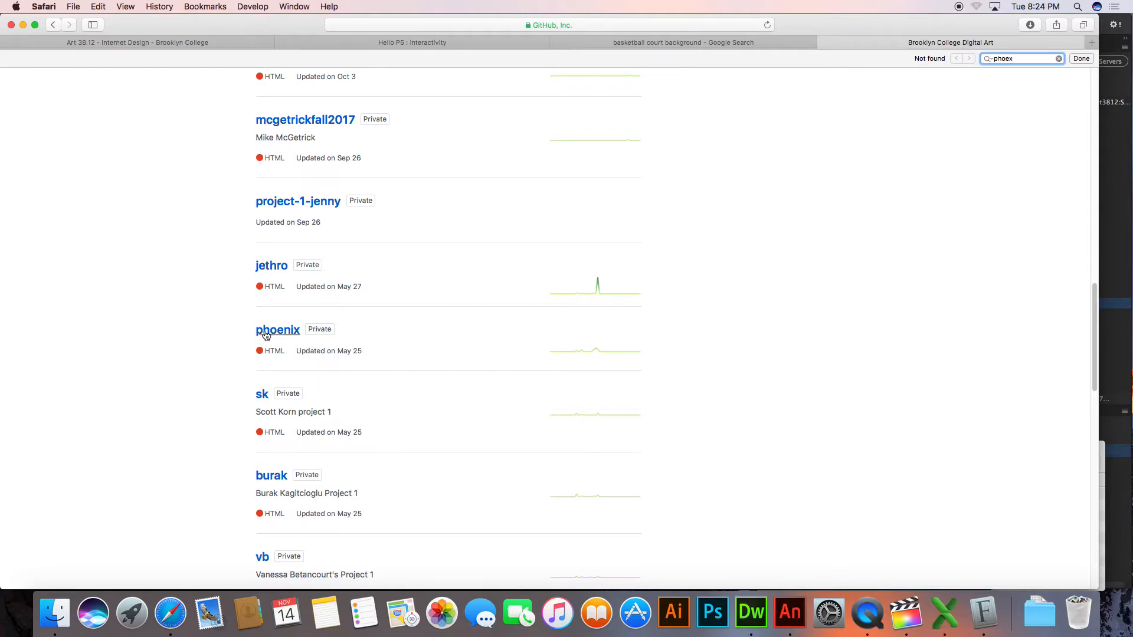
pyautogui.click(265, 336)
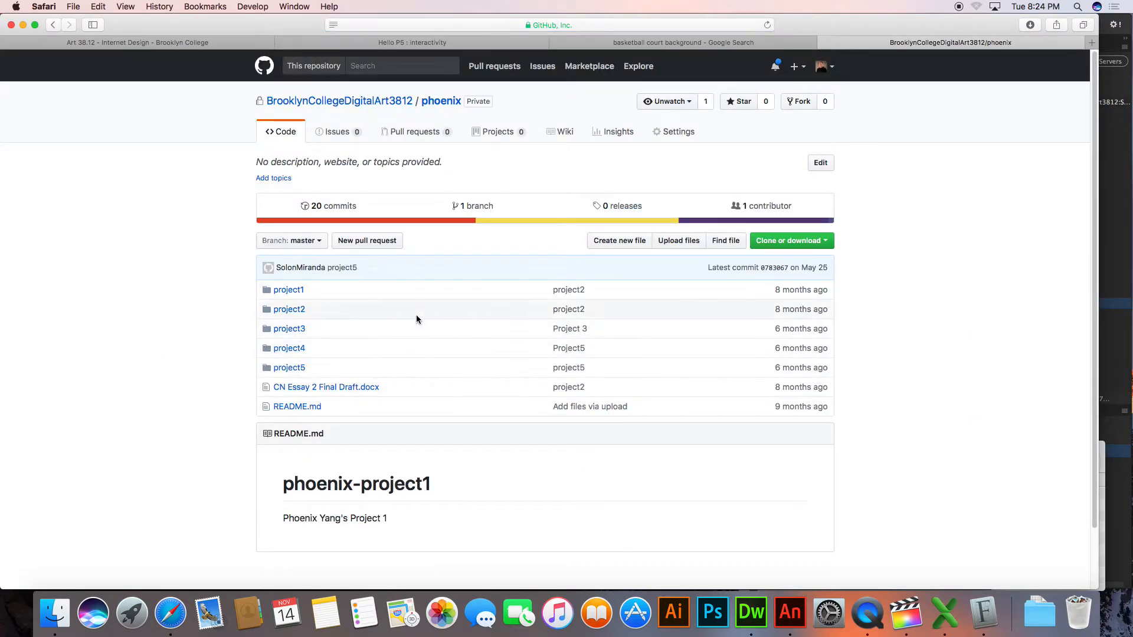
# Find the GitHub Pages section in the repository's settings and visit the published site
pyautogui.click(695, 131)
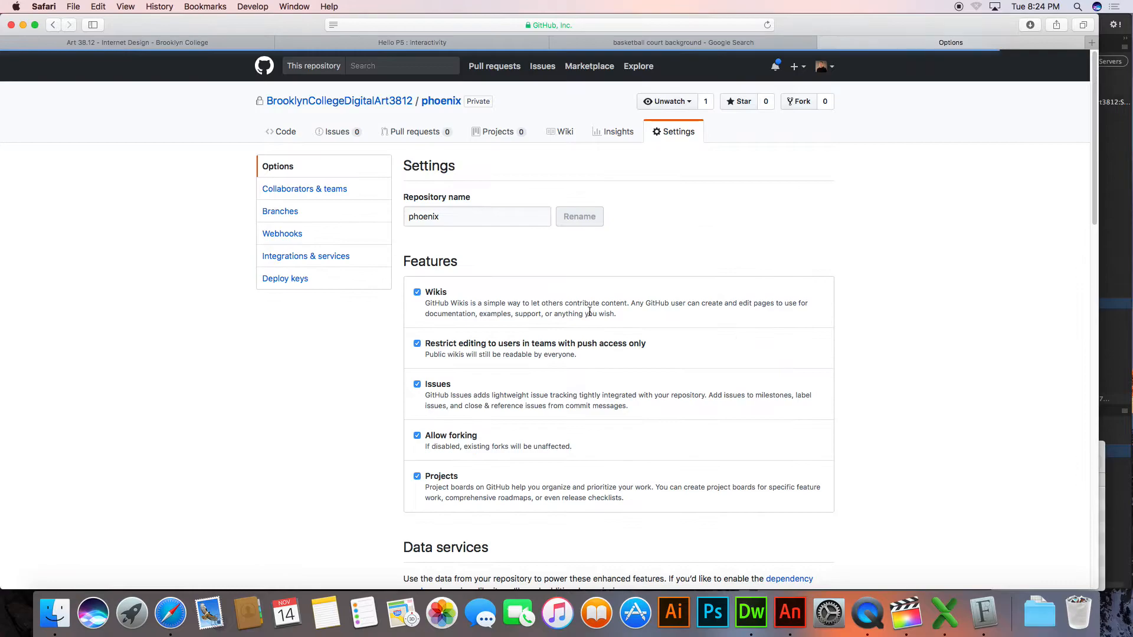
pyautogui.scroll(-15, 572, 380)
pyautogui.scroll(10, 580, 369)
pyautogui.scroll(-2, 581, 368)
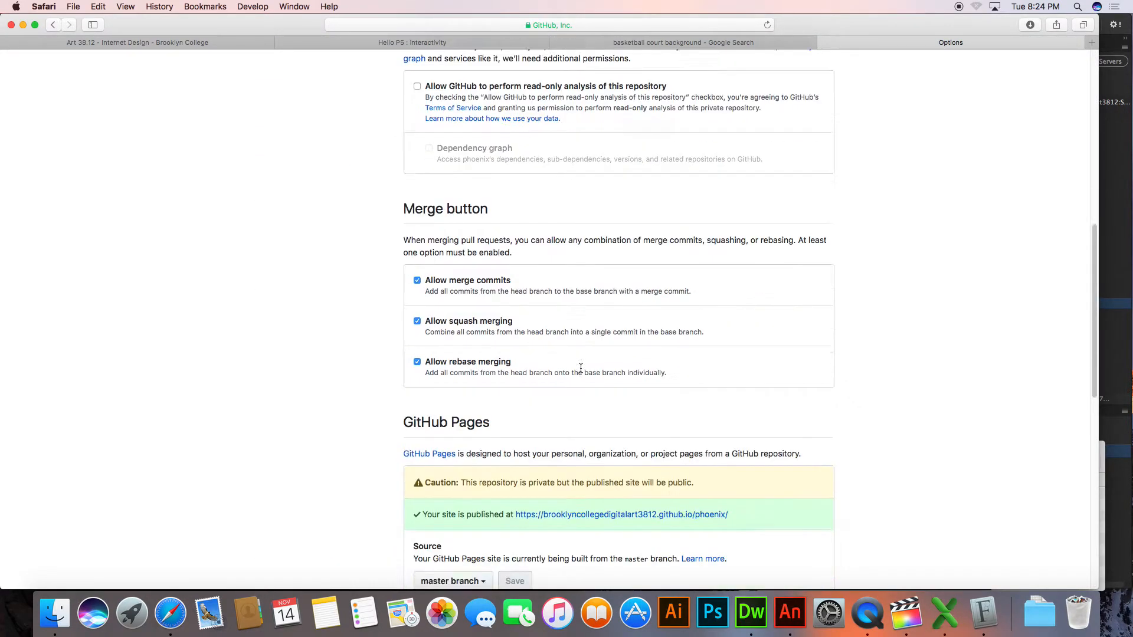
pyautogui.scroll(-2, 590, 384)
pyautogui.click(659, 450)
# Extend the published site's address with the project path and load the student's animation page
pyautogui.click(668, 26)
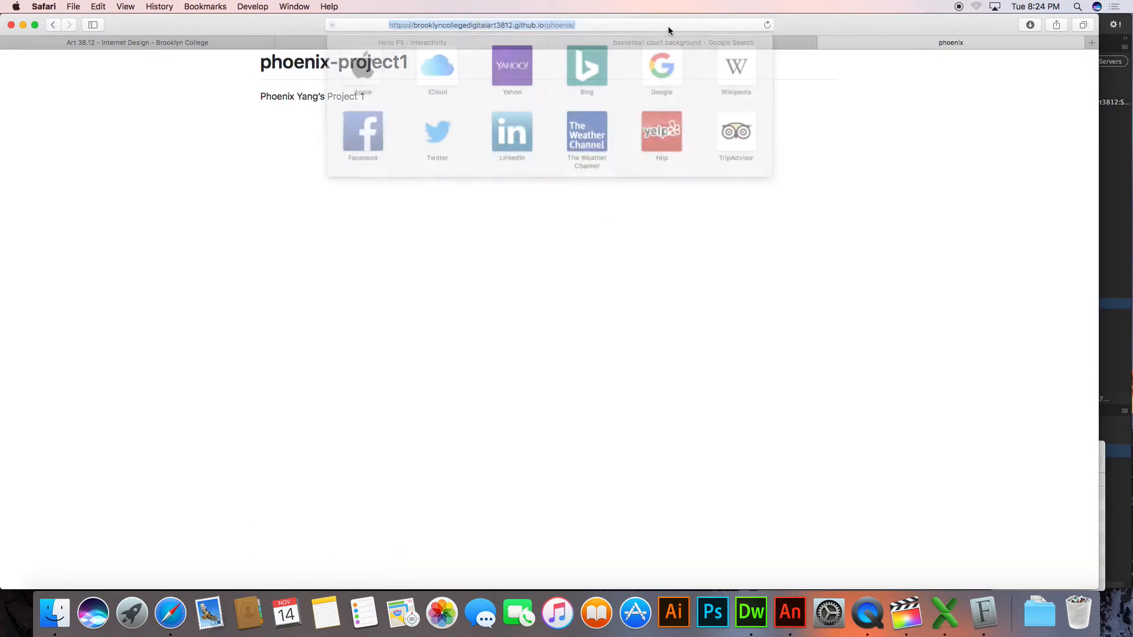
pyautogui.press('Right')
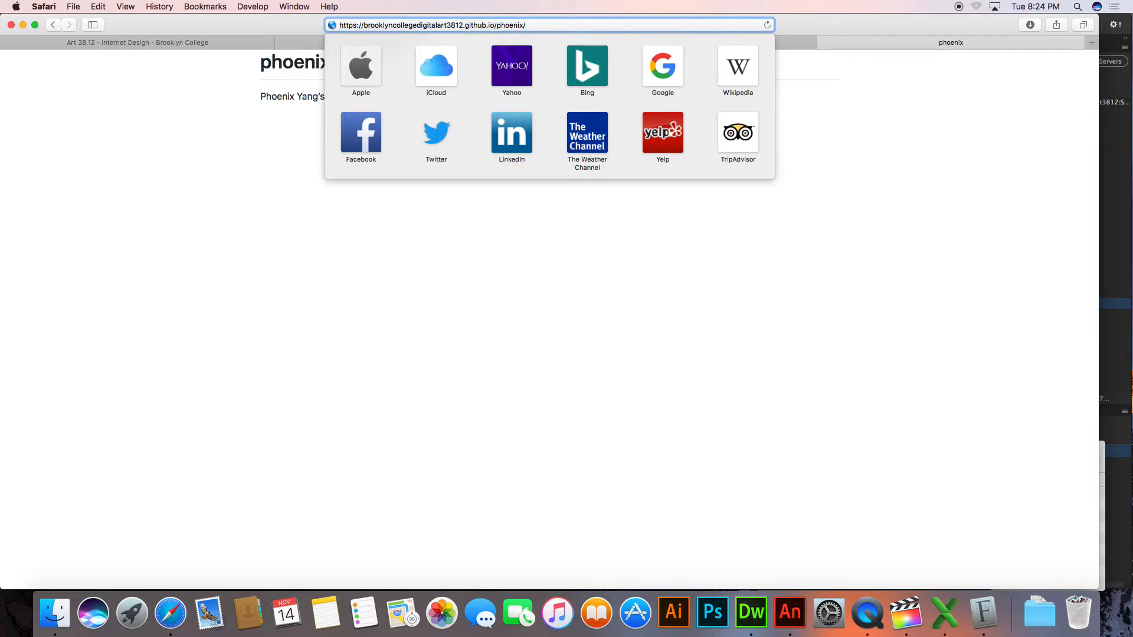
pyautogui.write('project4')
pyautogui.press('Return')
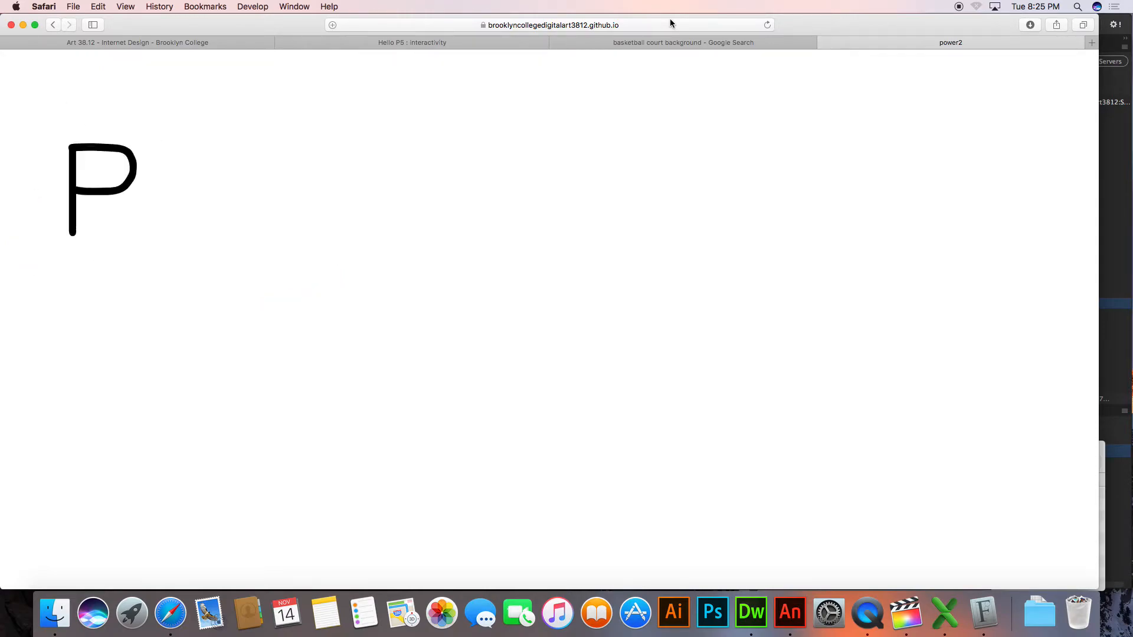
# Go back to the organization's repository list and open the student repository two entries below the previous one
pyautogui.click(52, 26)
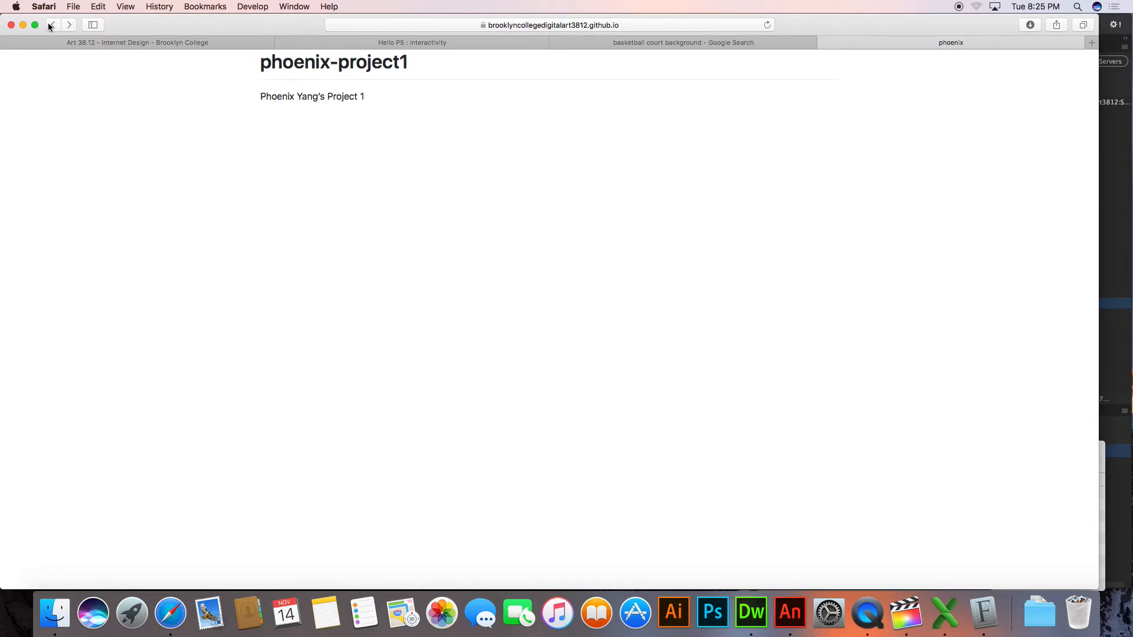
pyautogui.click(51, 25)
pyautogui.click(52, 25)
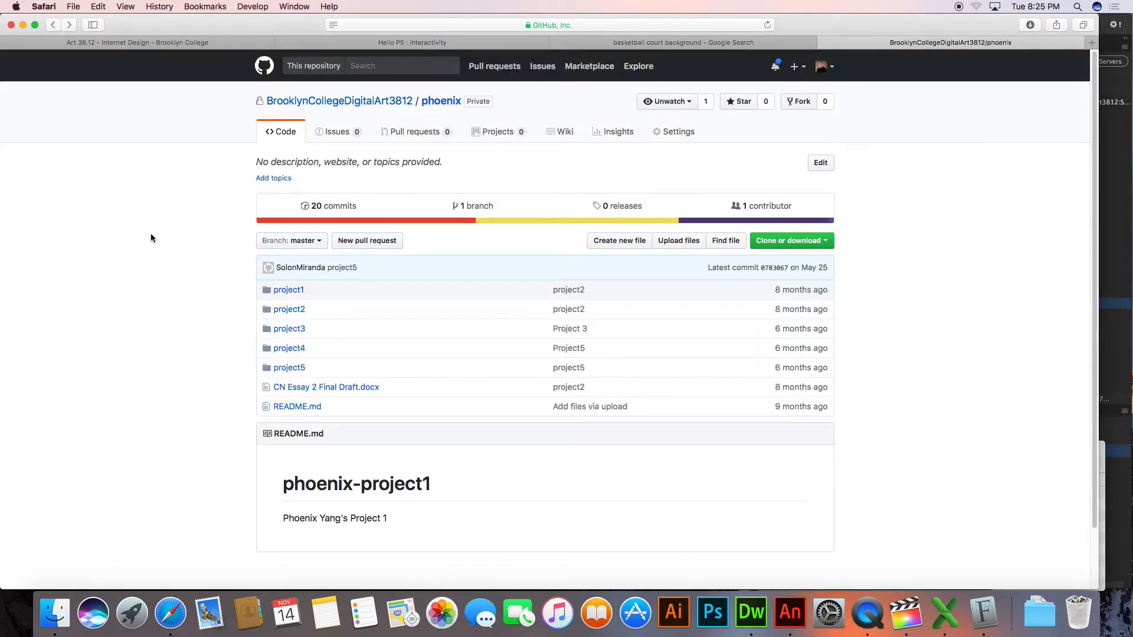
pyautogui.click(58, 25)
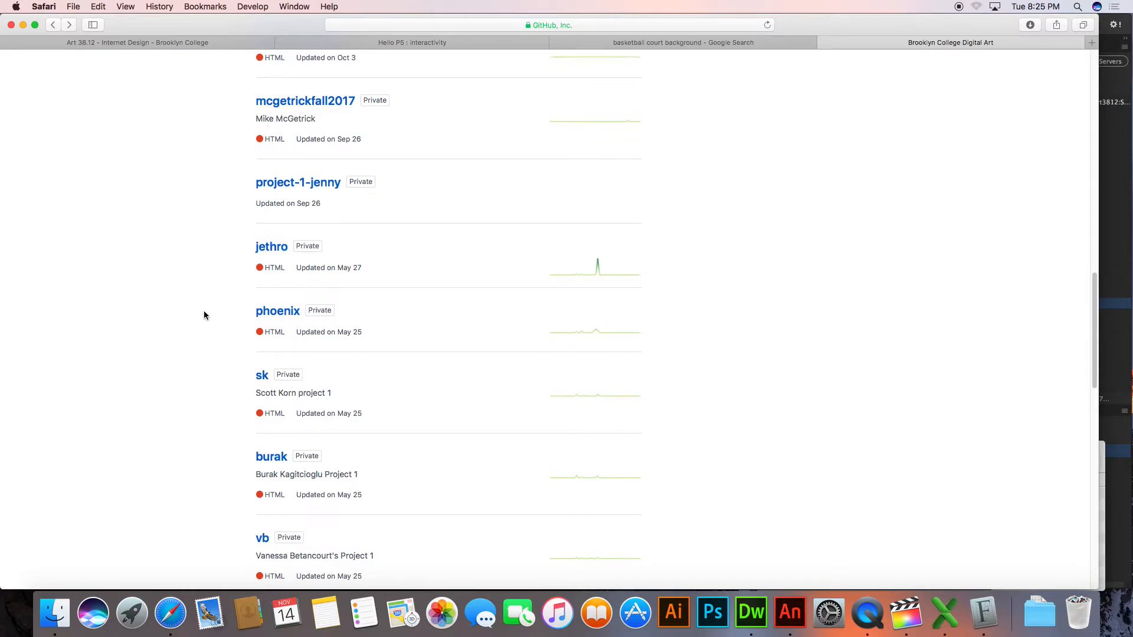
pyautogui.scroll(-2, 204, 312)
pyautogui.scroll(-3, 203, 315)
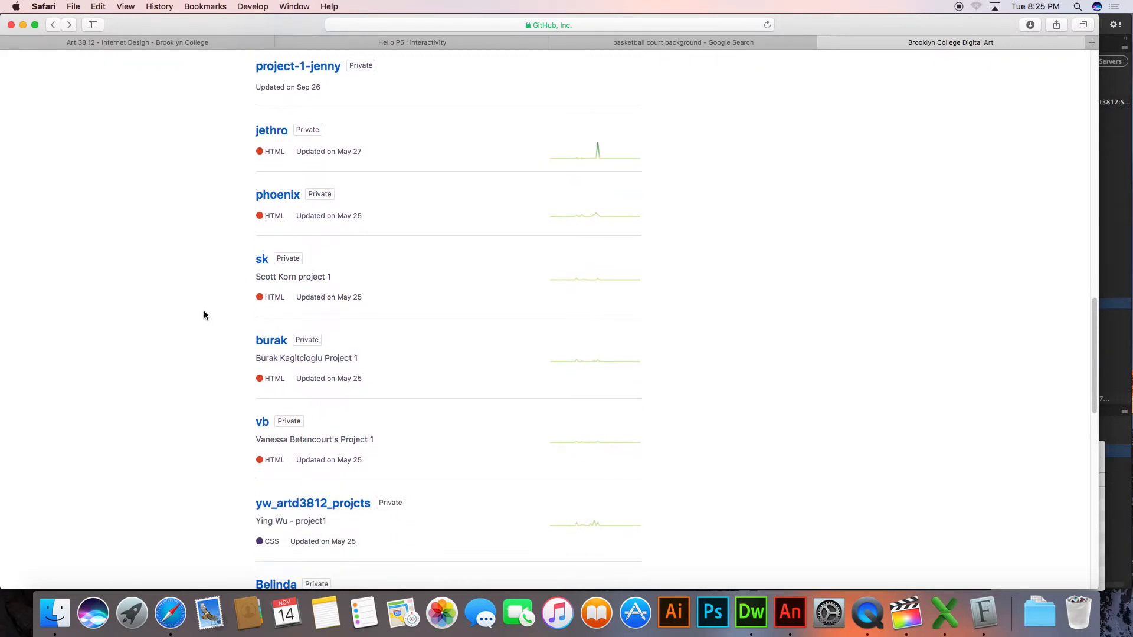
pyautogui.scroll(-2, 203, 313)
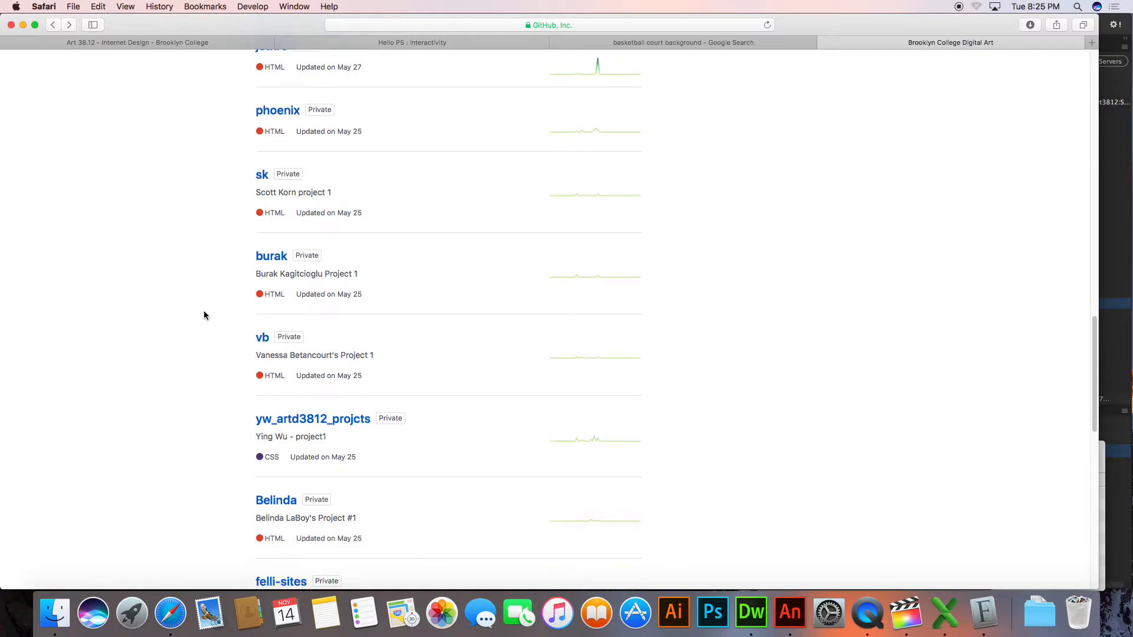
pyautogui.click(270, 256)
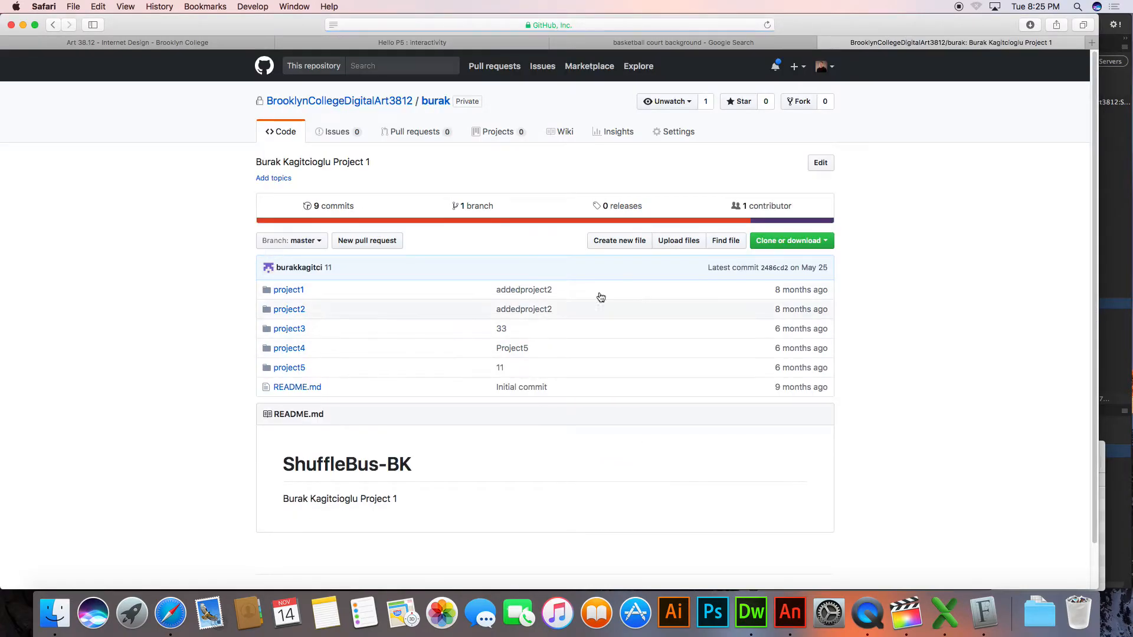
# Locate this second student's GitHub Pages address in the repository settings and open the published site
pyautogui.click(681, 137)
pyautogui.scroll(-15, 606, 321)
pyautogui.scroll(10, 608, 319)
pyautogui.scroll(-2, 620, 354)
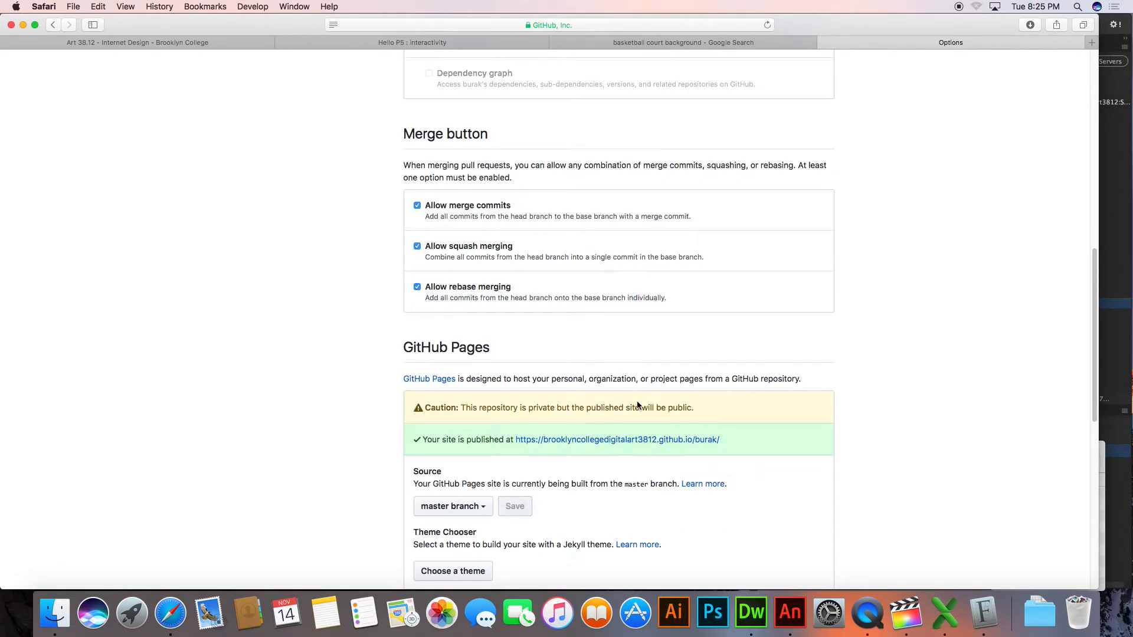
pyautogui.click(641, 437)
# Load the student's butterfly animation page by adding its project path to the published site's address
pyautogui.click(637, 26)
pyautogui.press('Right')
pyautogui.write('project1')
pyautogui.press('Return')
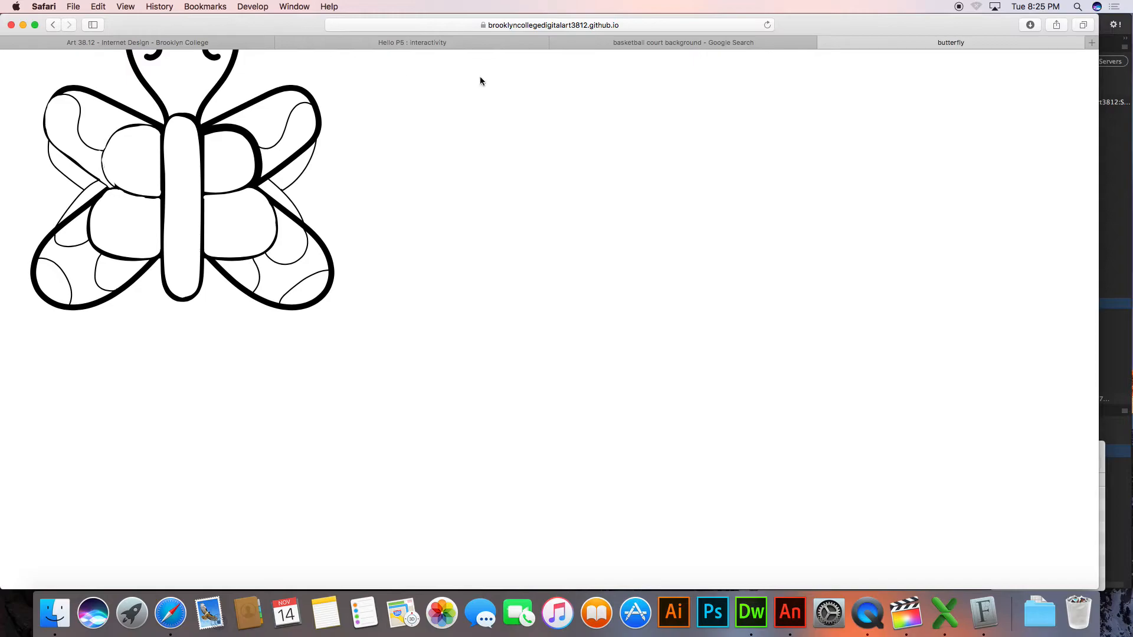
# Return to the organization's repository list and open the student repository three entries below the previous one
pyautogui.click(54, 26)
pyautogui.click(53, 25)
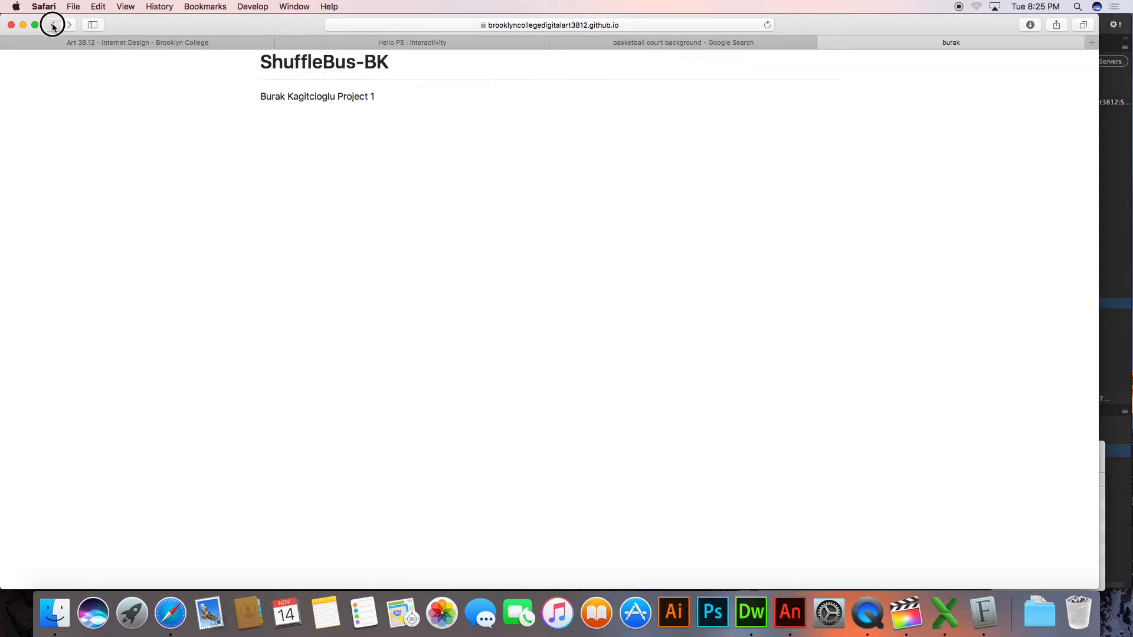
pyautogui.click(53, 26)
pyautogui.click(53, 26)
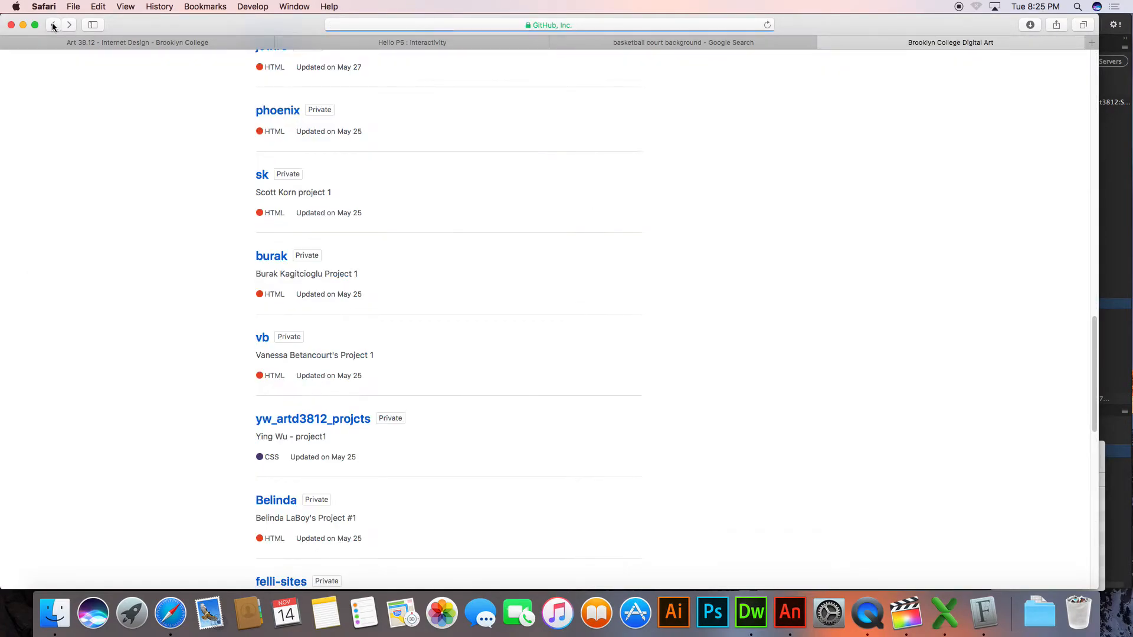
pyautogui.scroll(-3, 144, 185)
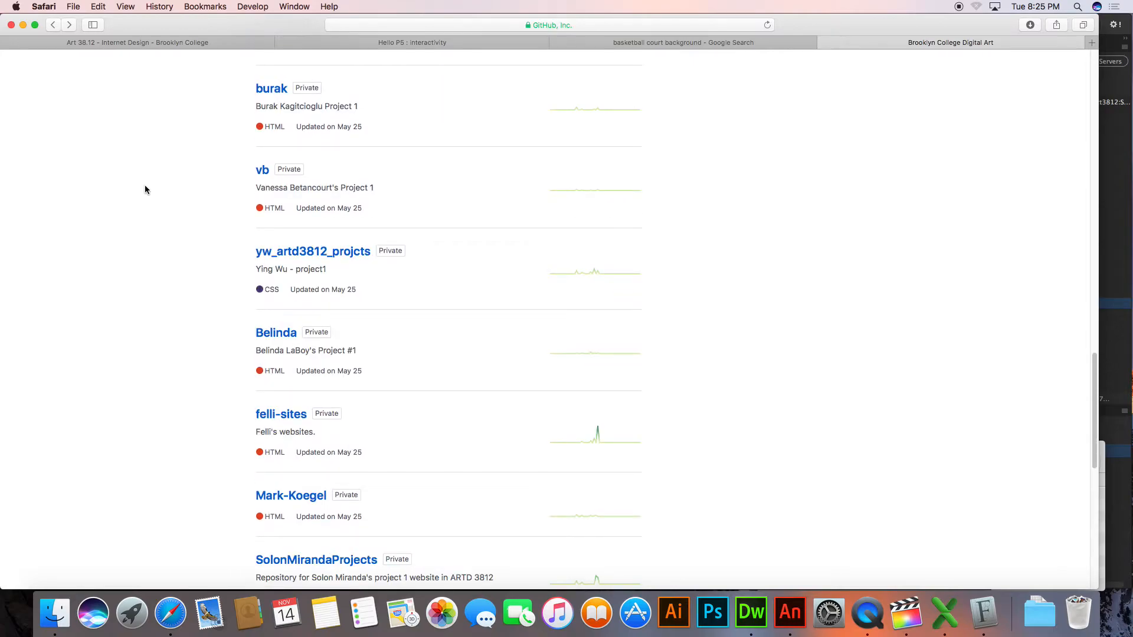
pyautogui.scroll(-2, 145, 189)
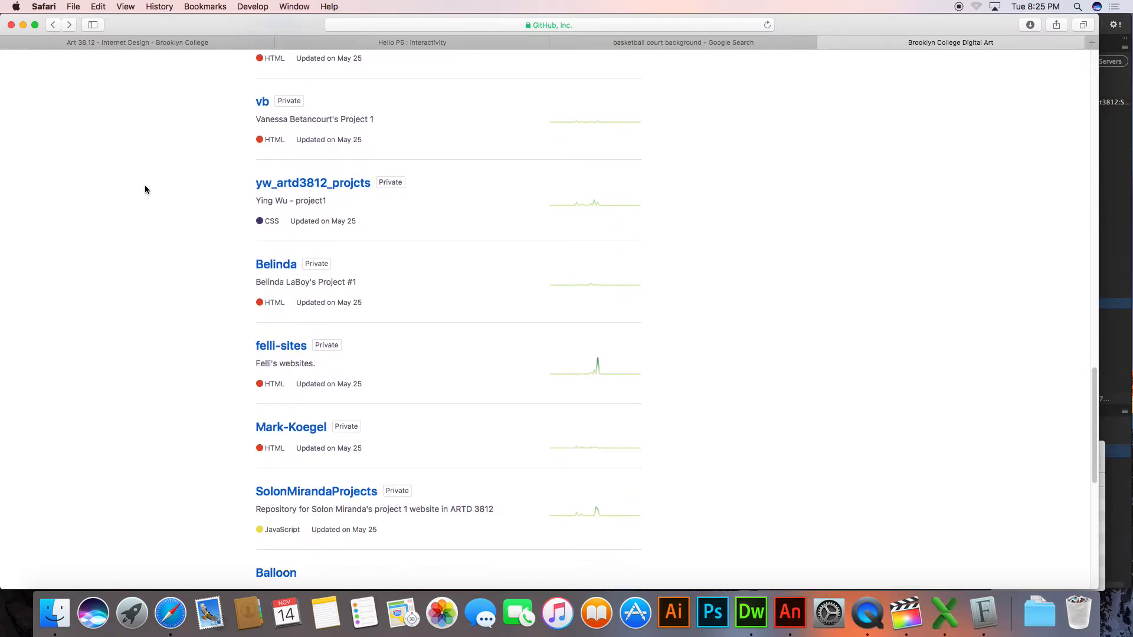
pyautogui.scroll(-4, 145, 189)
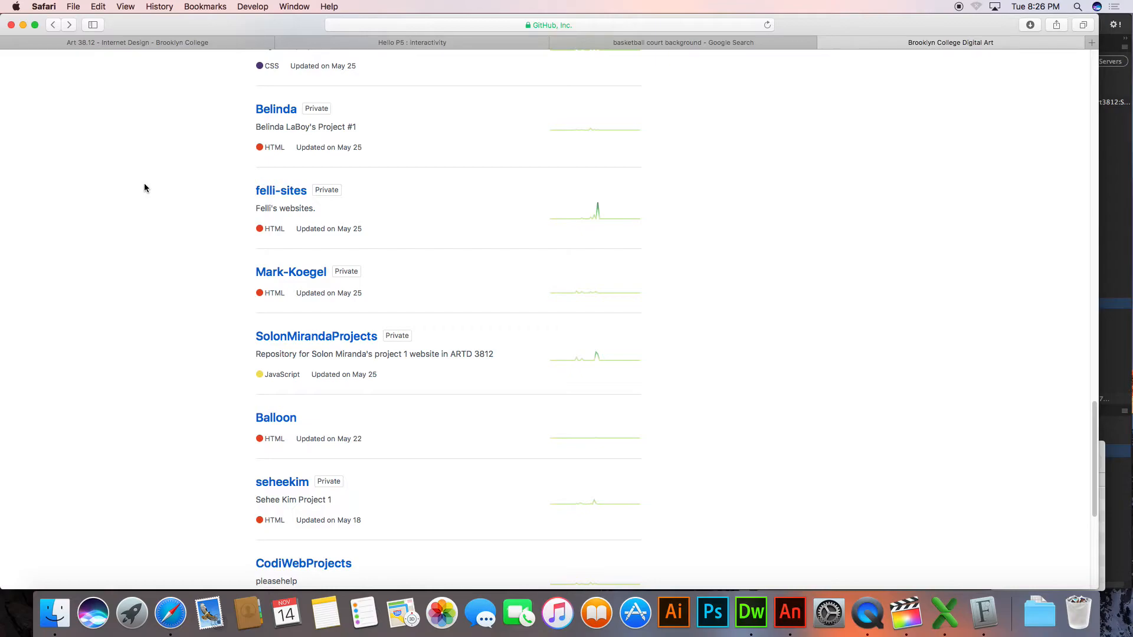
pyautogui.scroll(-1, 144, 184)
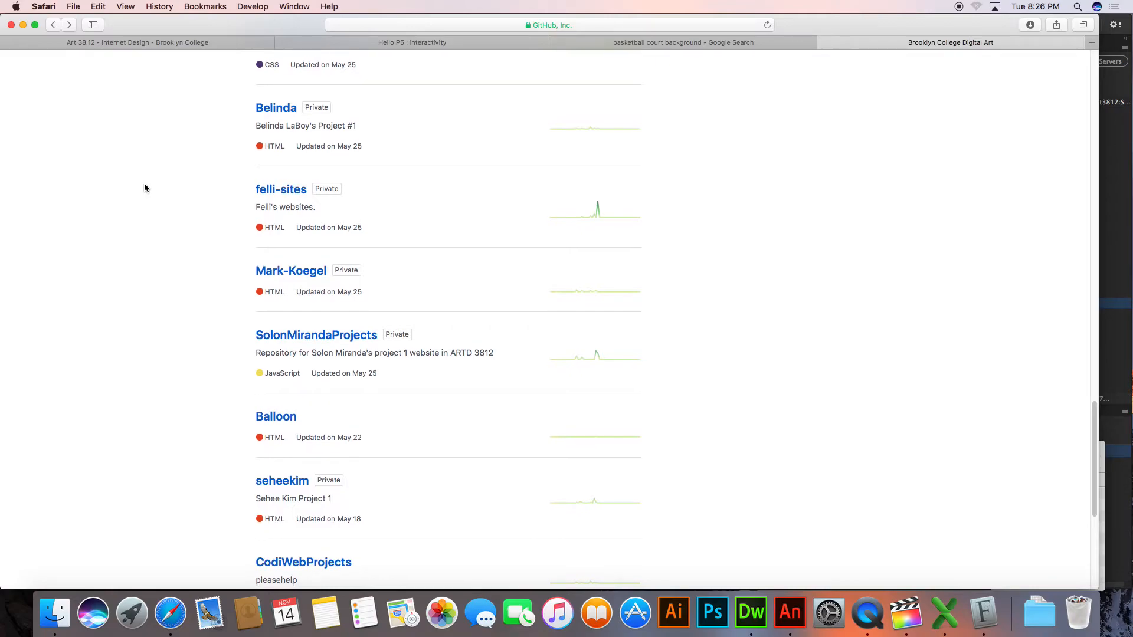
pyautogui.scroll(-5, 144, 184)
pyautogui.scroll(5, 144, 184)
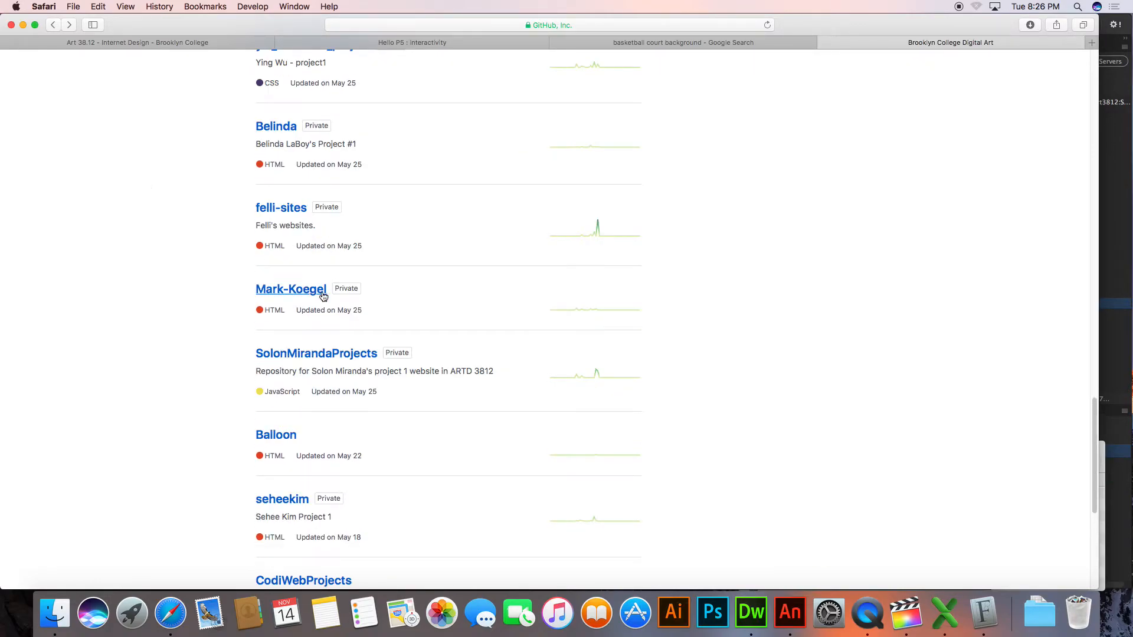
pyautogui.scroll(1, 235, 179)
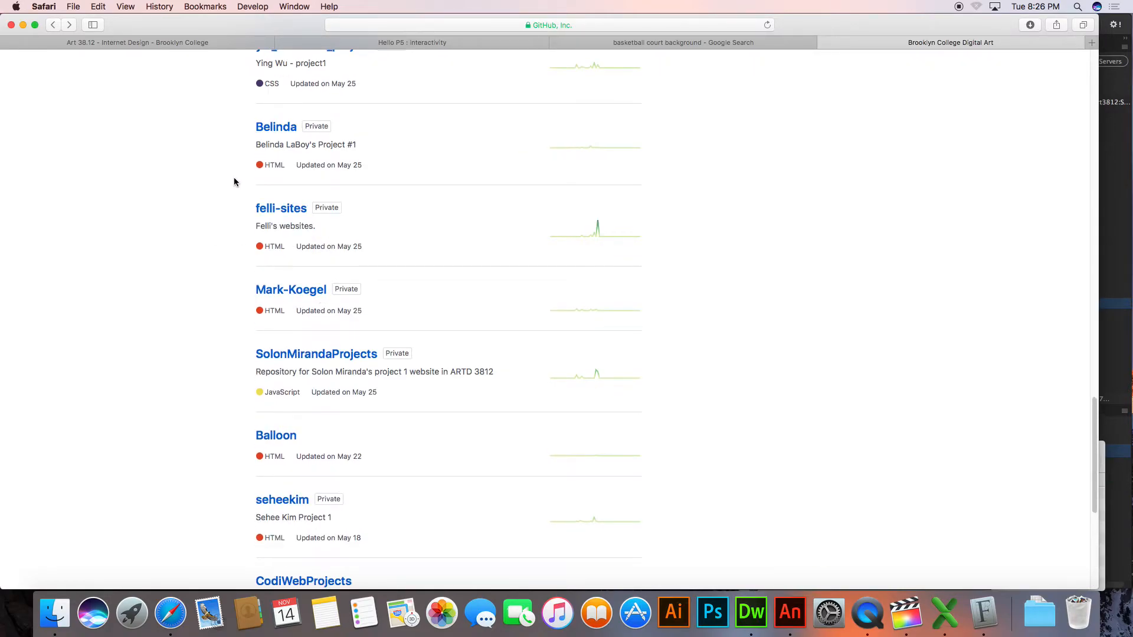
pyautogui.click(274, 131)
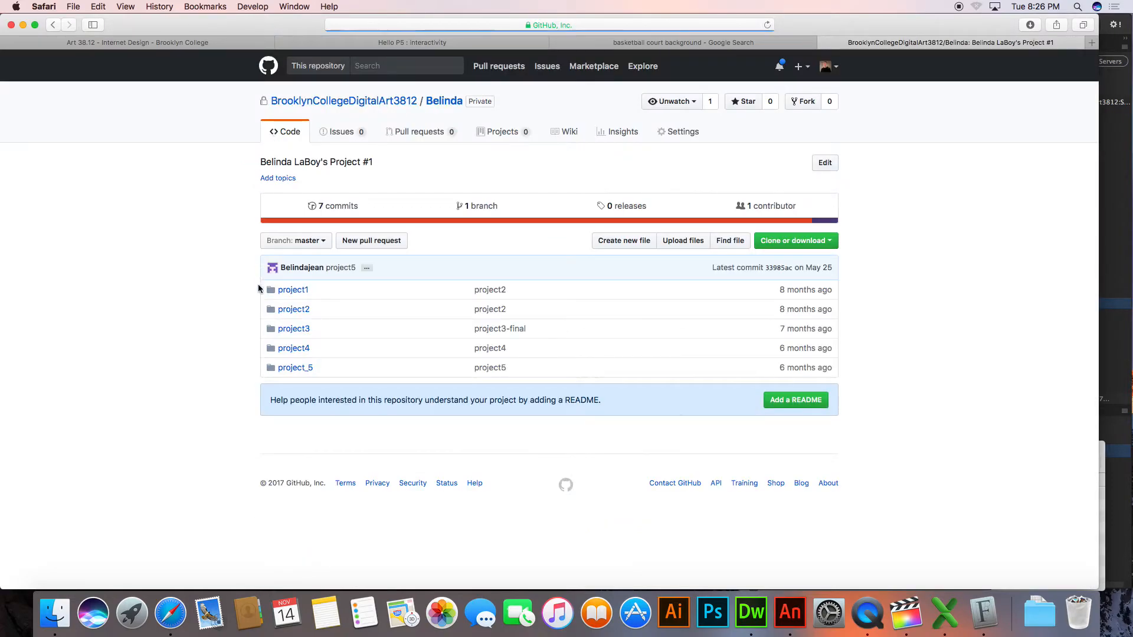
# Find this third student's GitHub Pages address in the repository settings and open the published site
pyautogui.click(700, 139)
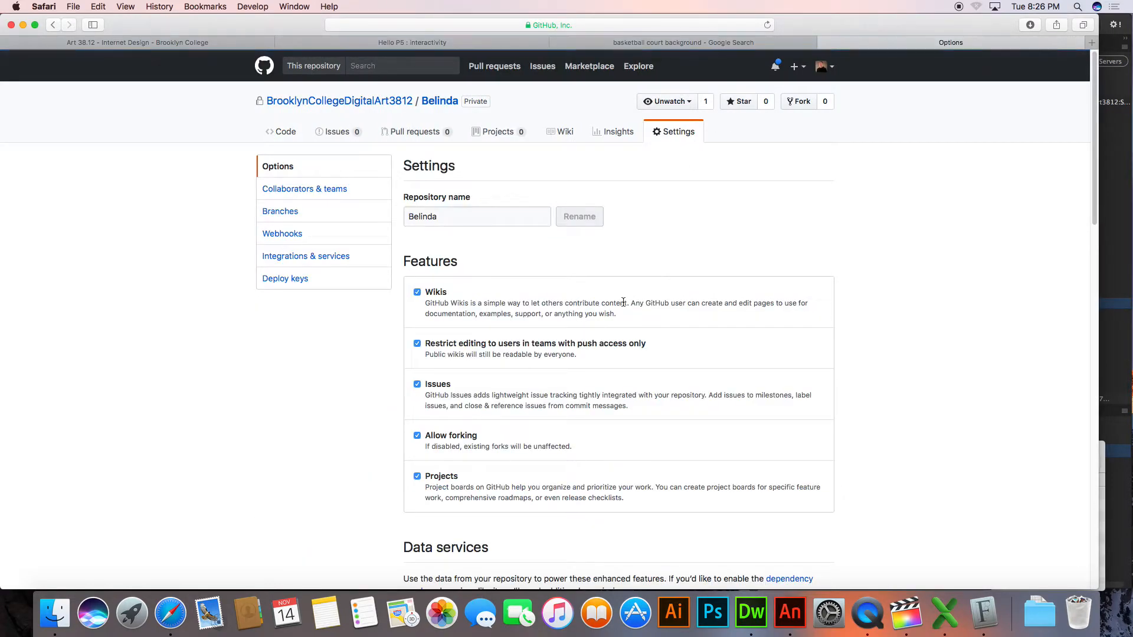
pyautogui.scroll(-15, 623, 302)
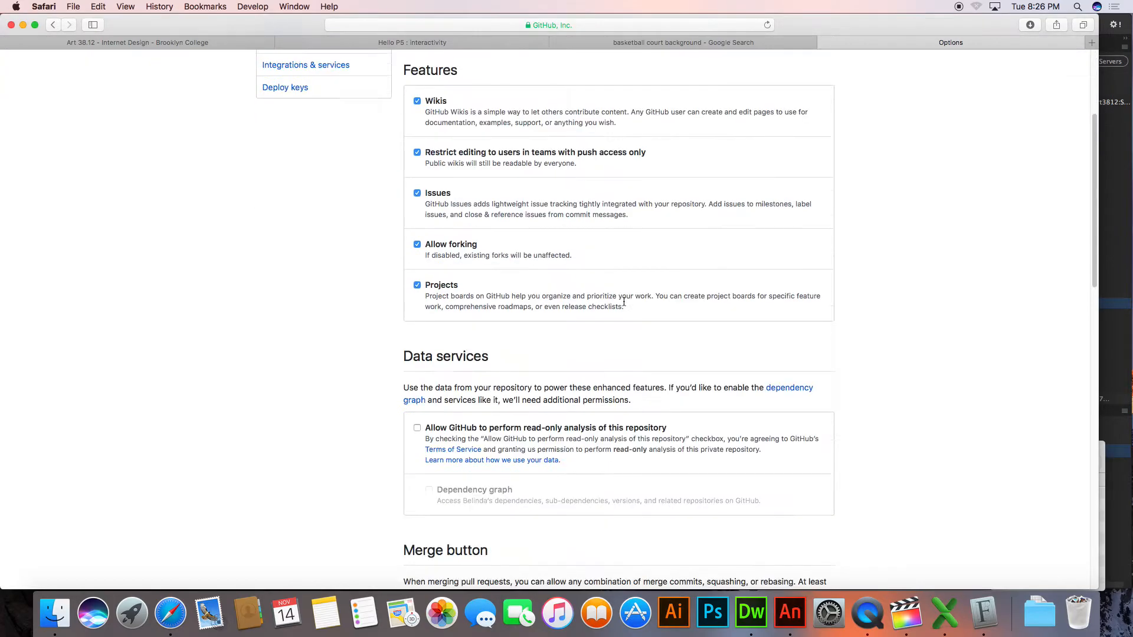
pyautogui.click(643, 319)
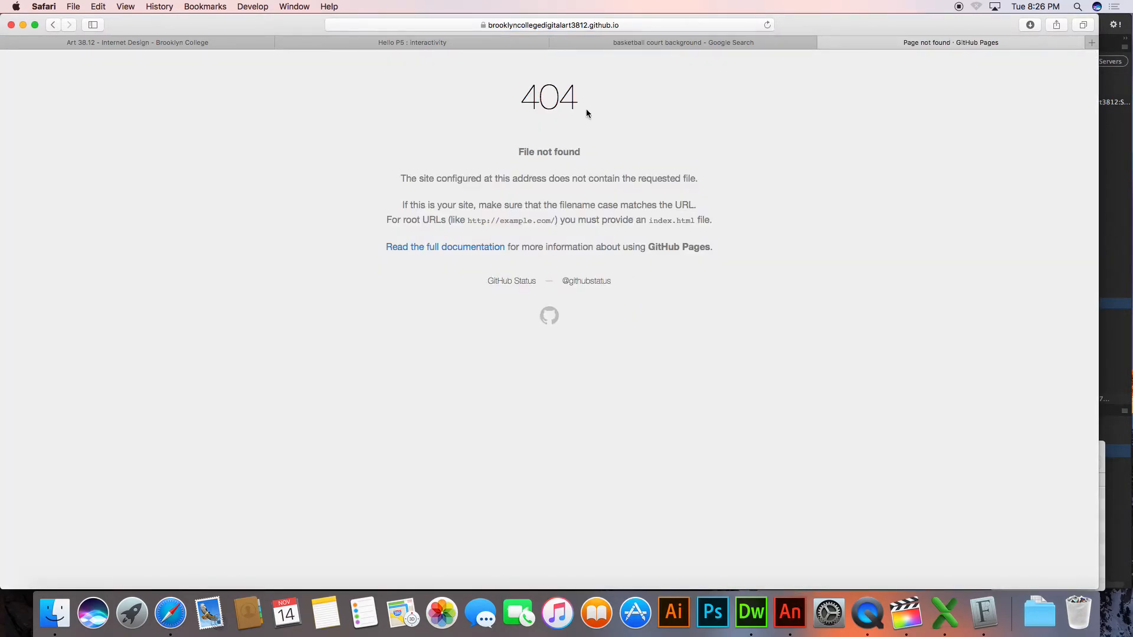
# Try to load one of the third student's project pages by appending its folder path to the published site's address
pyautogui.click(632, 25)
pyautogui.press('Right')
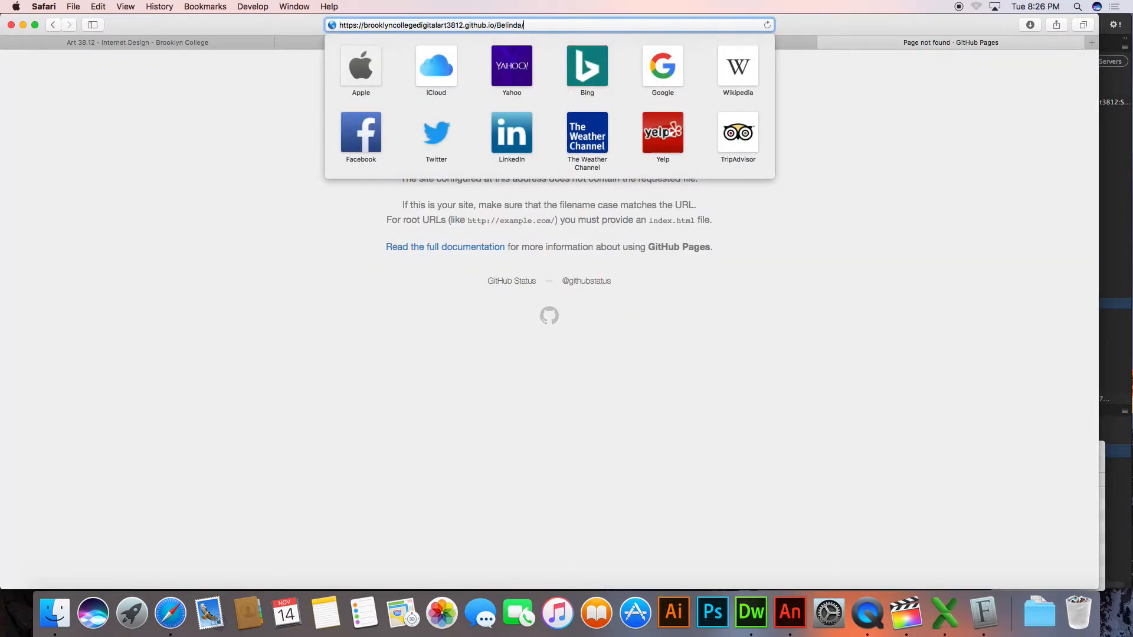
pyautogui.write('project')
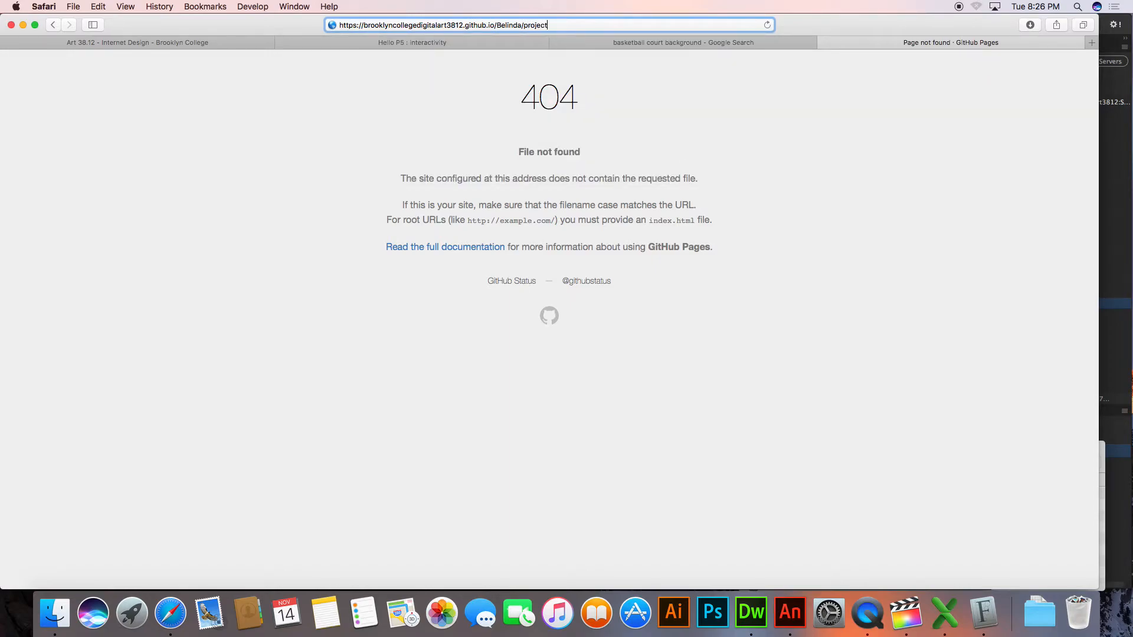
pyautogui.press('Return')
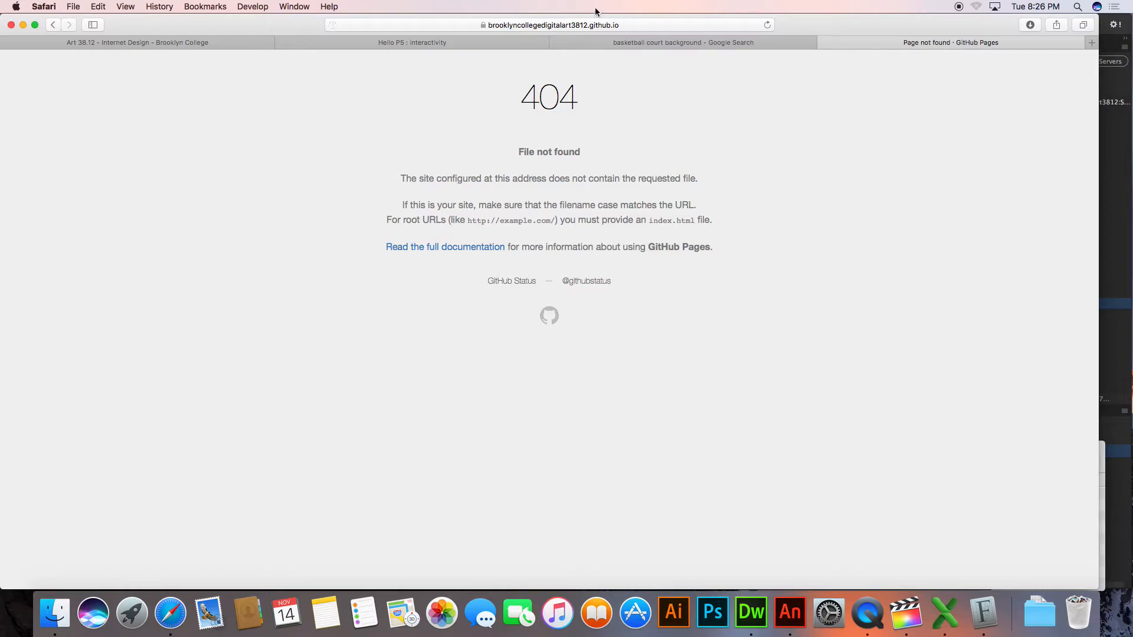
# Switch back to Animate and scrub the ball_boounce.fla timeline to frame 25
pyautogui.rightClick(263, 125)
pyautogui.click(275, 126)
pyautogui.press('super+Tab')
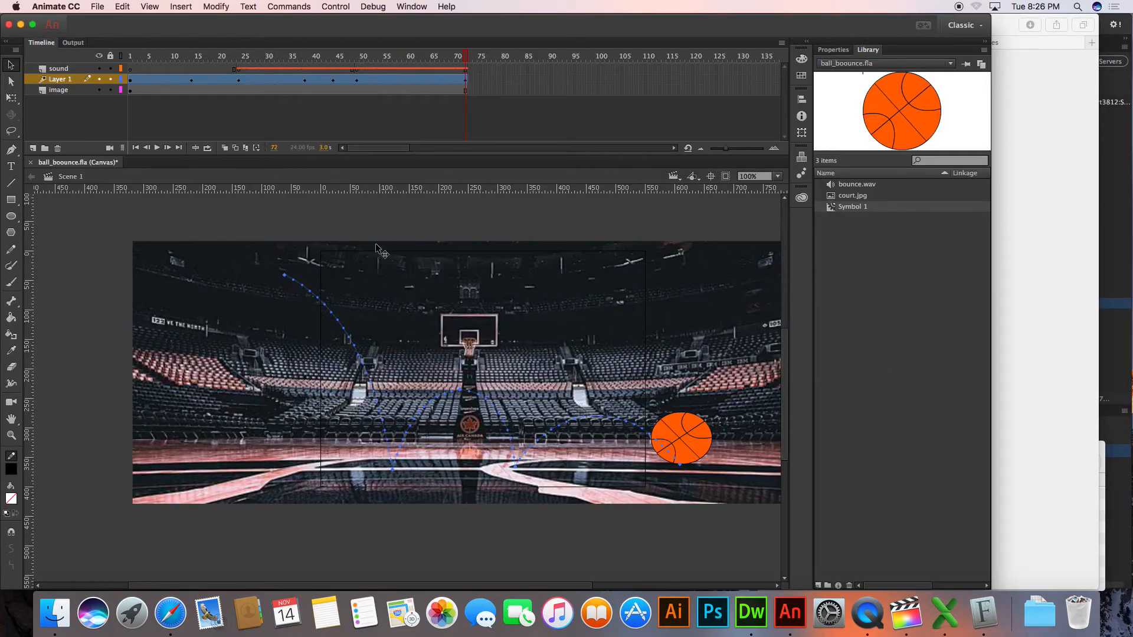
pyautogui.moveTo(345, 64); pyautogui.dragTo(244, 26)
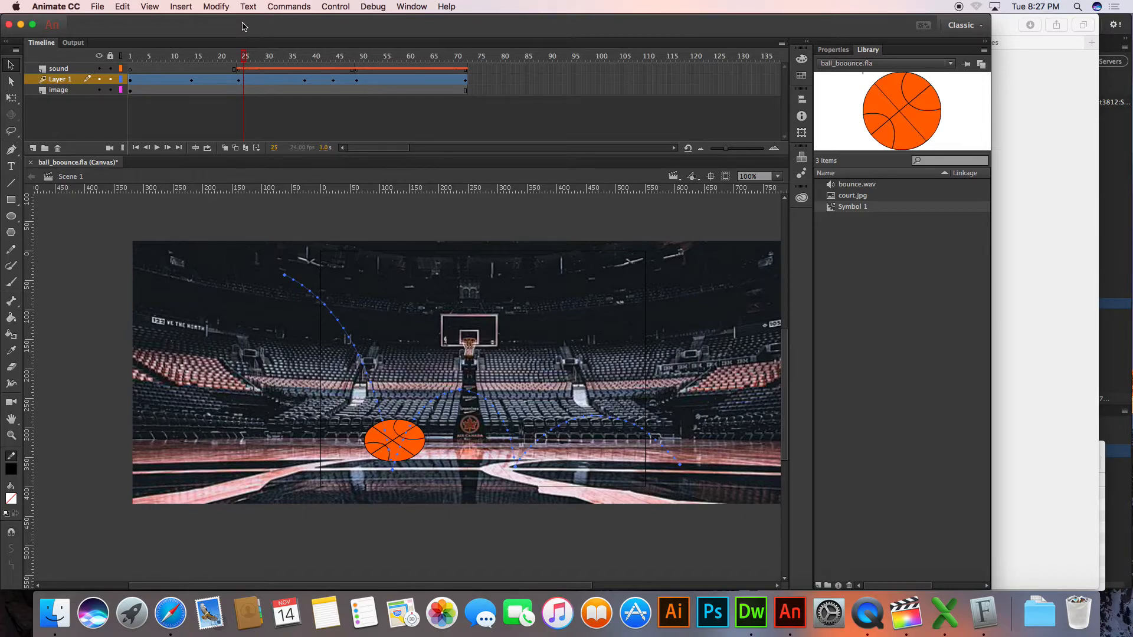
# Create a new HTML5 Canvas document of 550 × 400 px at 24 fps
pyautogui.click(98, 6)
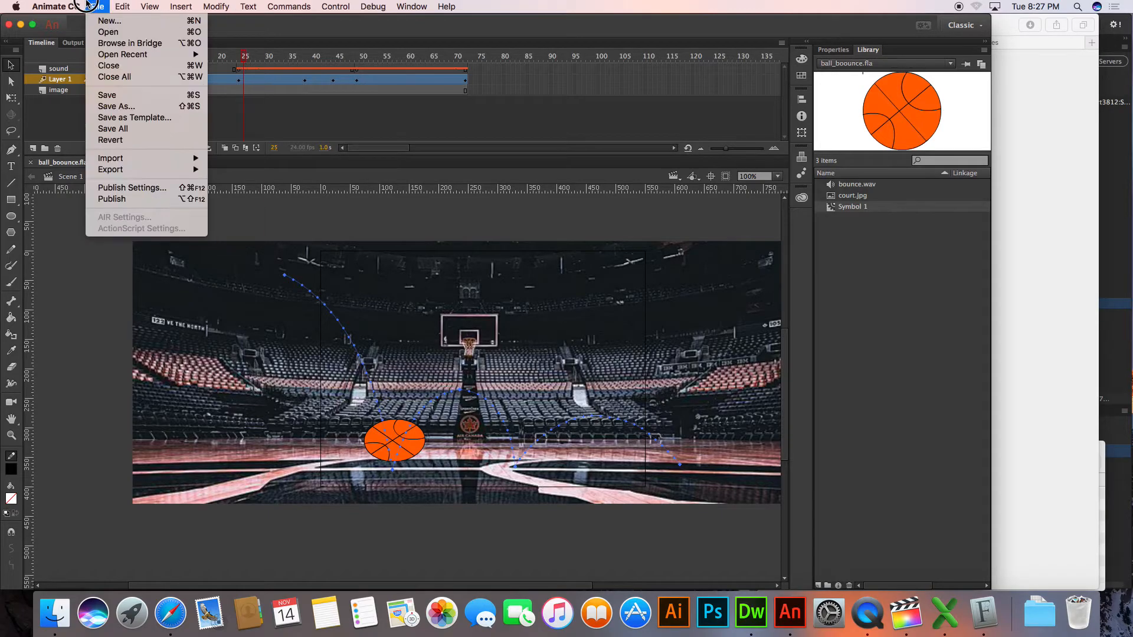
pyautogui.click(101, 5)
pyautogui.click(99, 6)
pyautogui.click(103, 20)
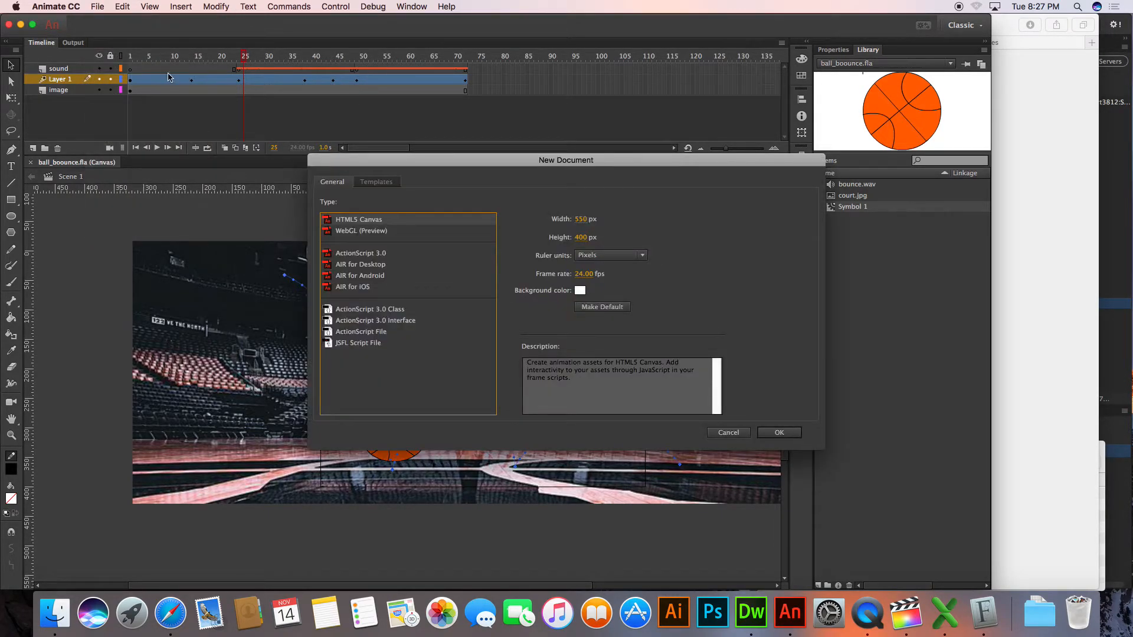
pyautogui.click(794, 431)
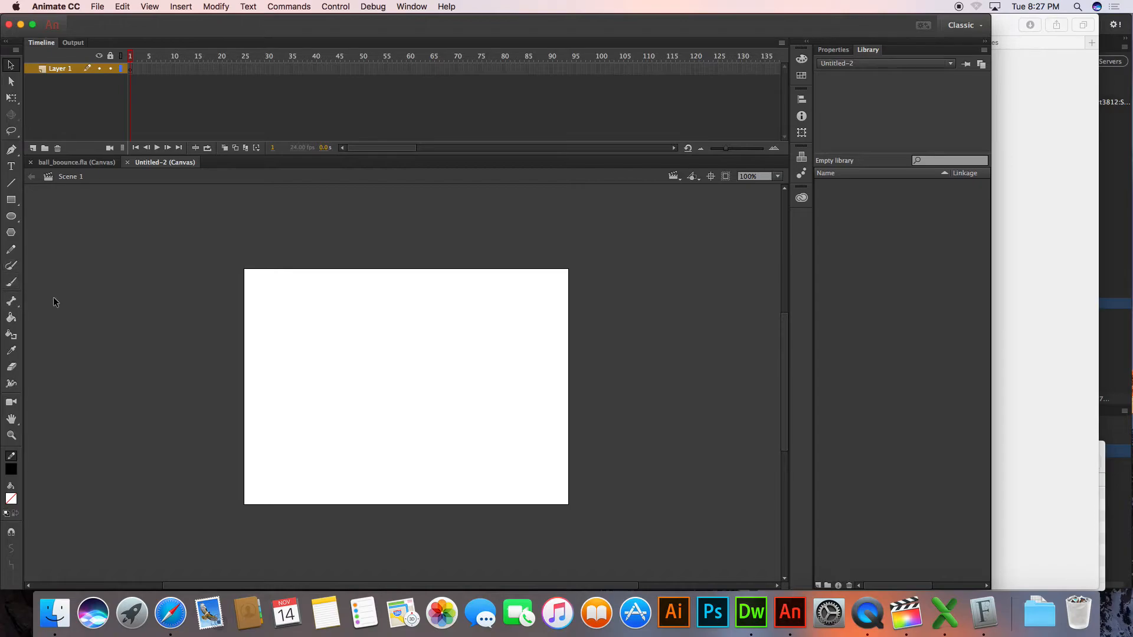
# Choose the Paint Brush tool, give it a near-black fill colour and pick its drawing mode
pyautogui.click(11, 267)
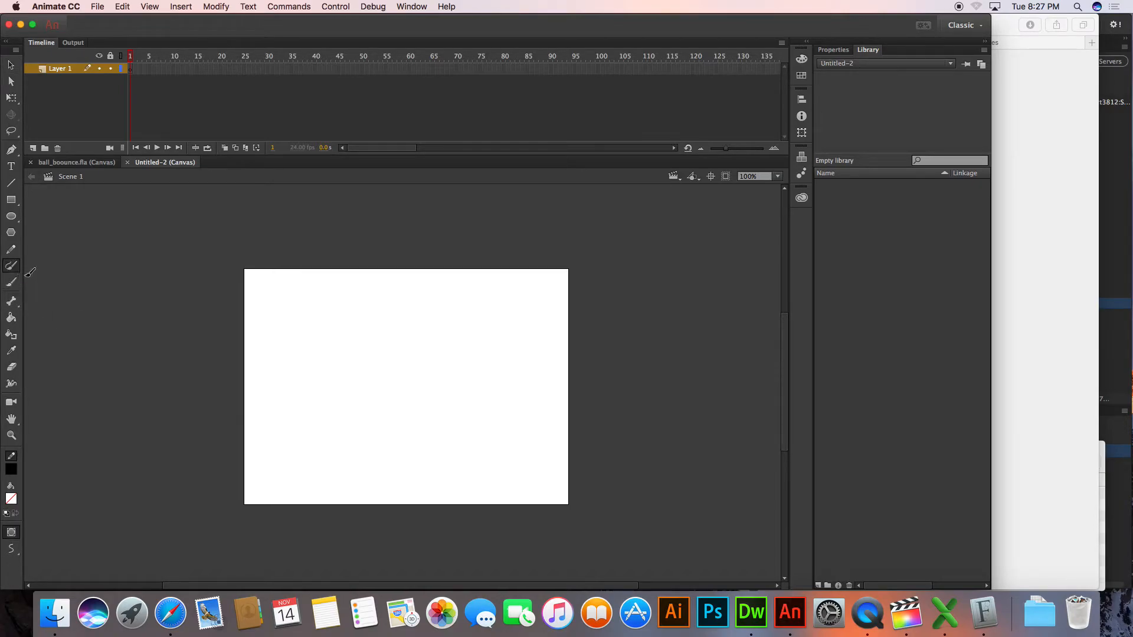
pyautogui.click(11, 498)
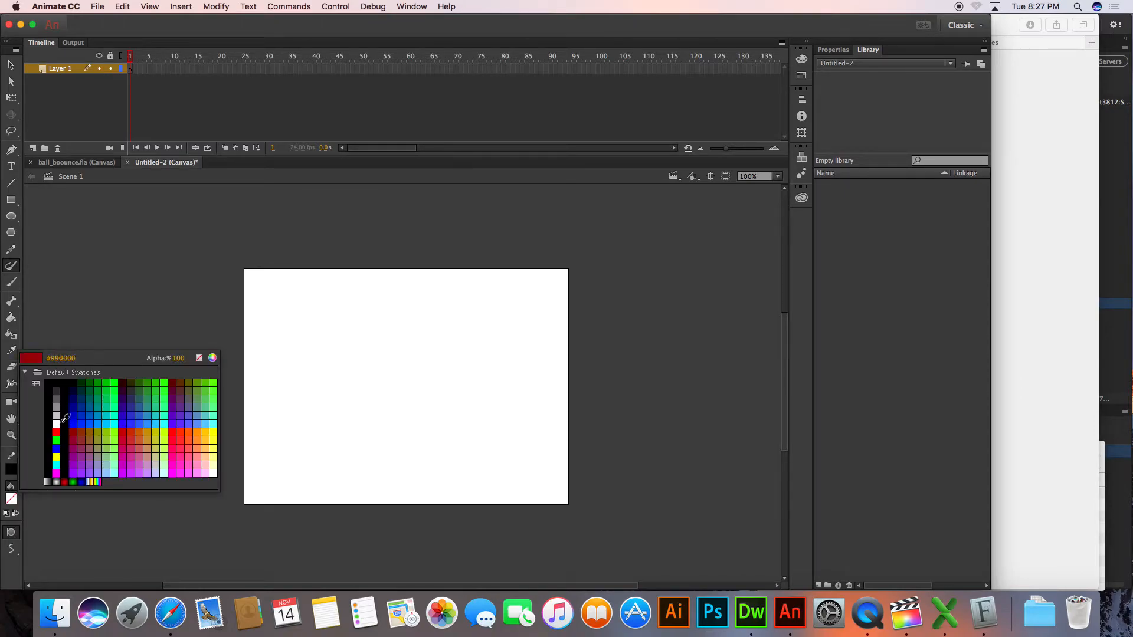
pyautogui.click(53, 388)
pyautogui.click(11, 548)
pyautogui.click(52, 561)
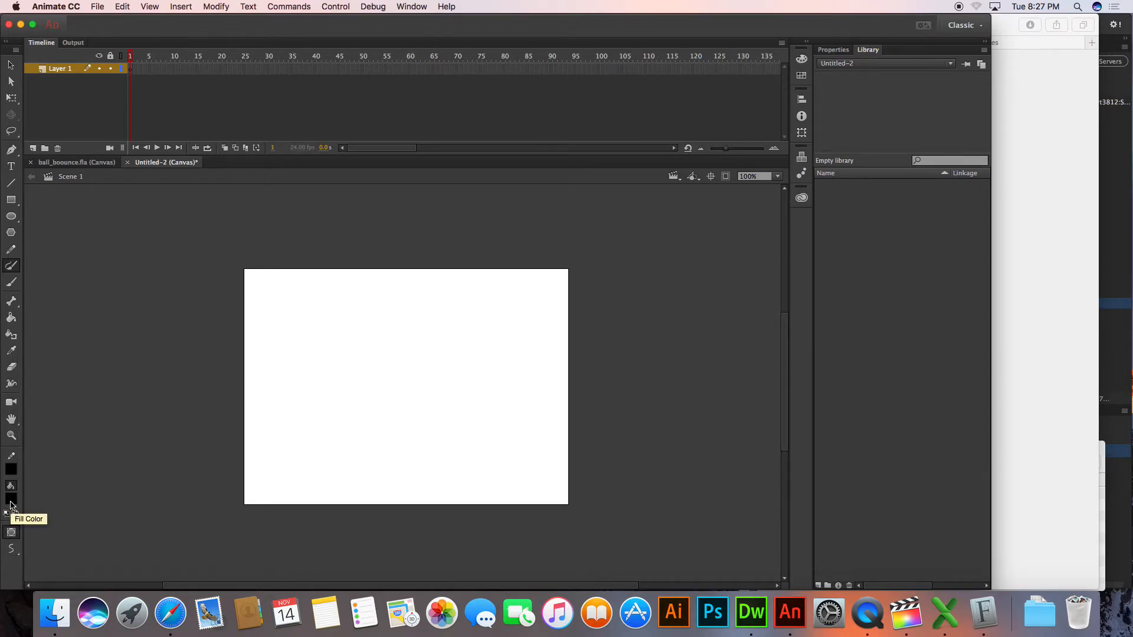
# Switch to the Brush tool with the fourth-smallest brush size, and undo a test stroke made across the stage
pyautogui.click(14, 283)
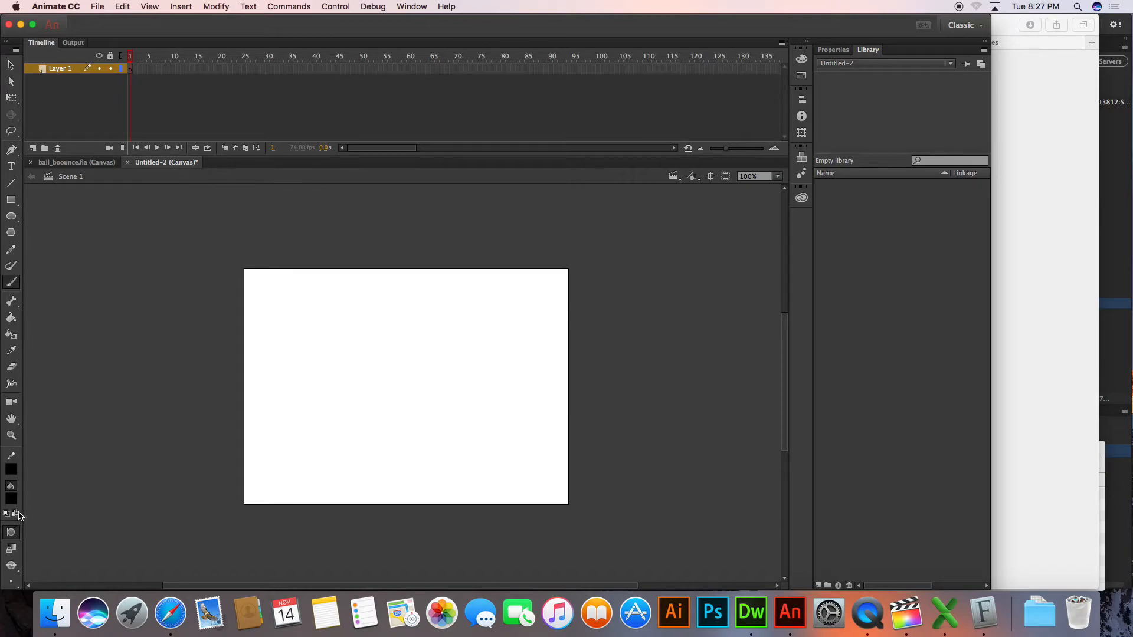
pyautogui.click(16, 569)
pyautogui.click(16, 569)
pyautogui.click(16, 585)
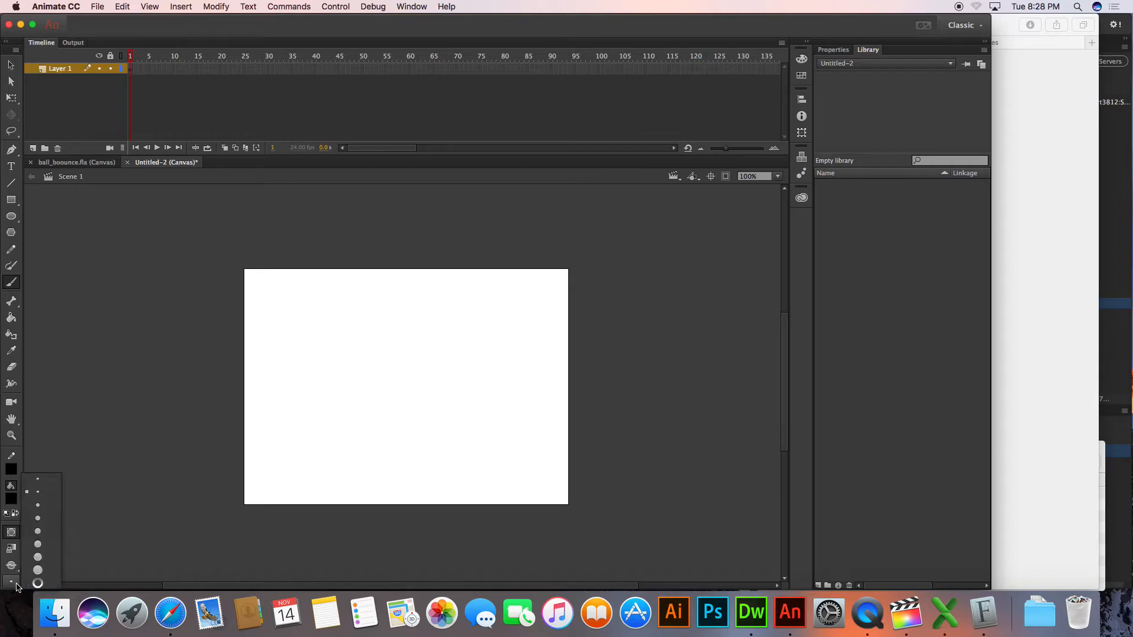
pyautogui.click(39, 518)
pyautogui.moveTo(283, 298); pyautogui.dragTo(423, 312)
pyautogui.press('super+z')
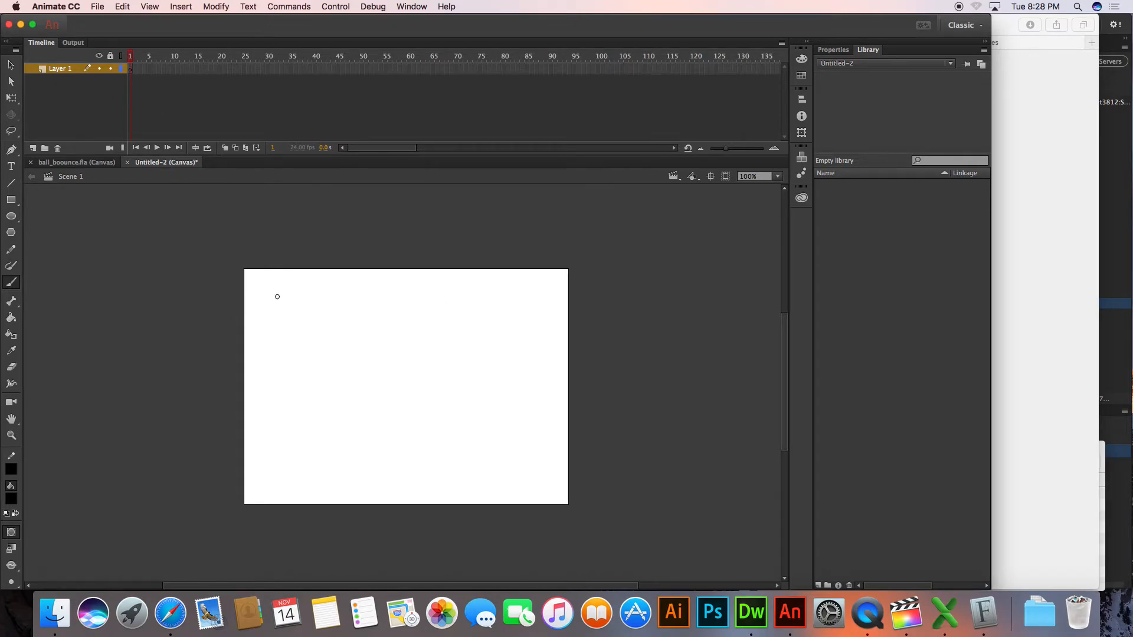
# Toggle Onion Skin on the new document's timeline and leave it turned on
pyautogui.click(227, 151)
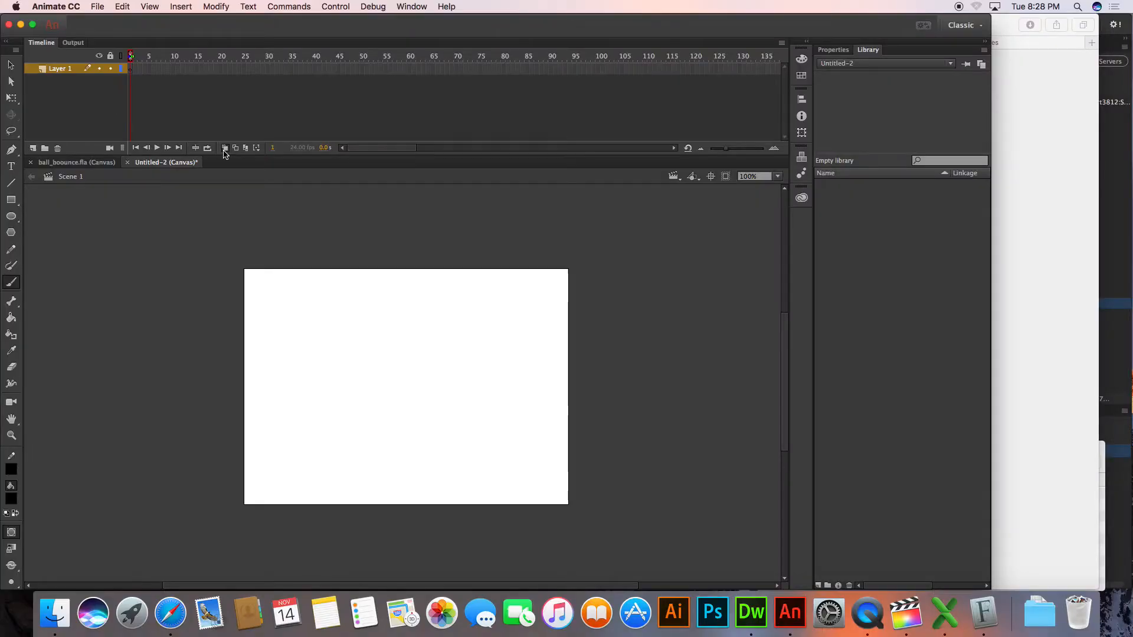
pyautogui.click(225, 151)
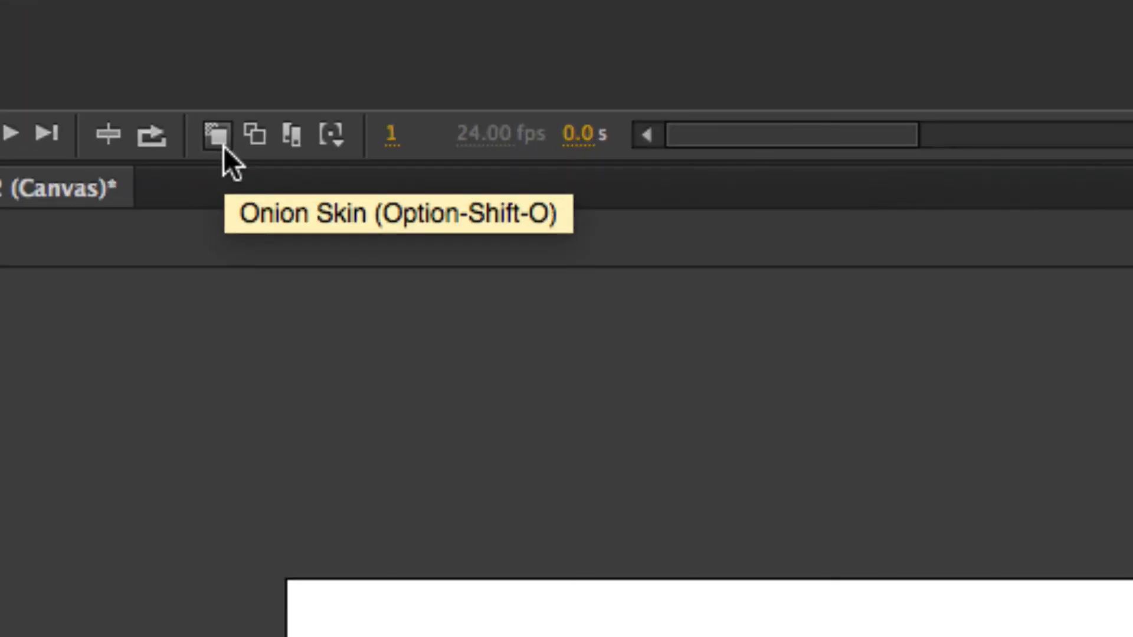
pyautogui.click(226, 151)
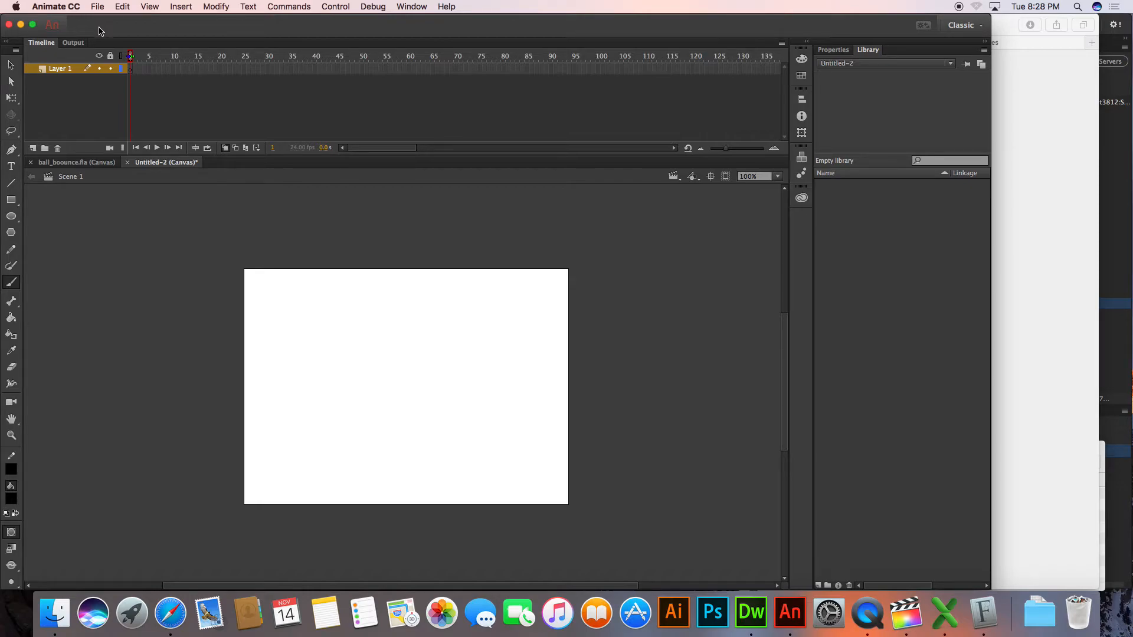
# Look up the timeline commands for inserting a frame, keyframe and blank keyframe, without inserting anything
pyautogui.click(182, 6)
pyautogui.moveTo(193, 84)
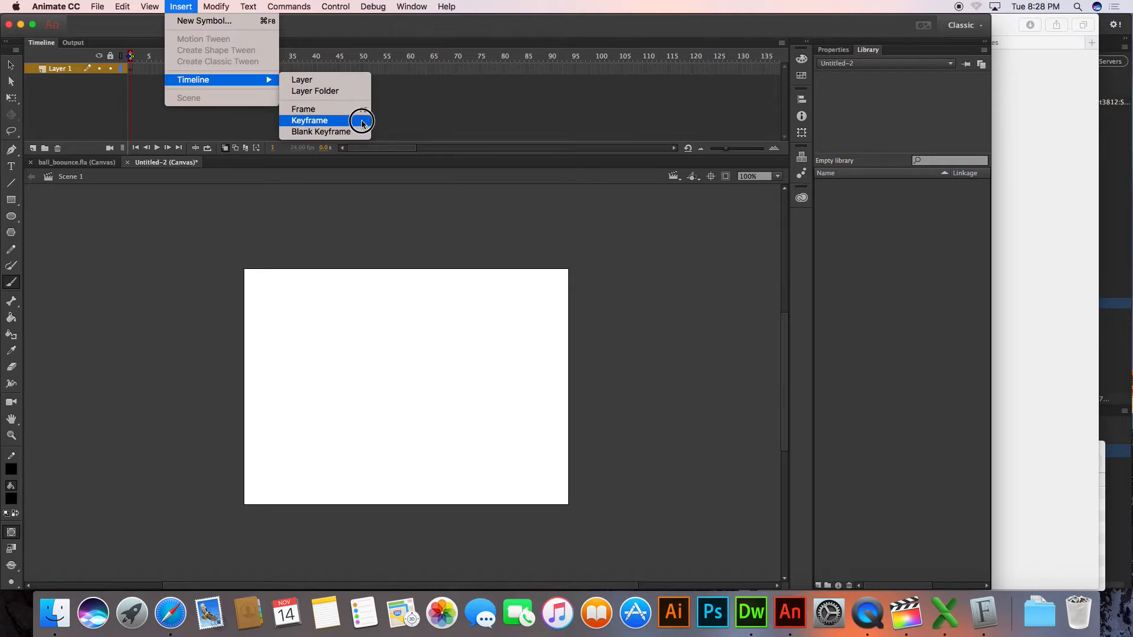
pyautogui.click(212, 187)
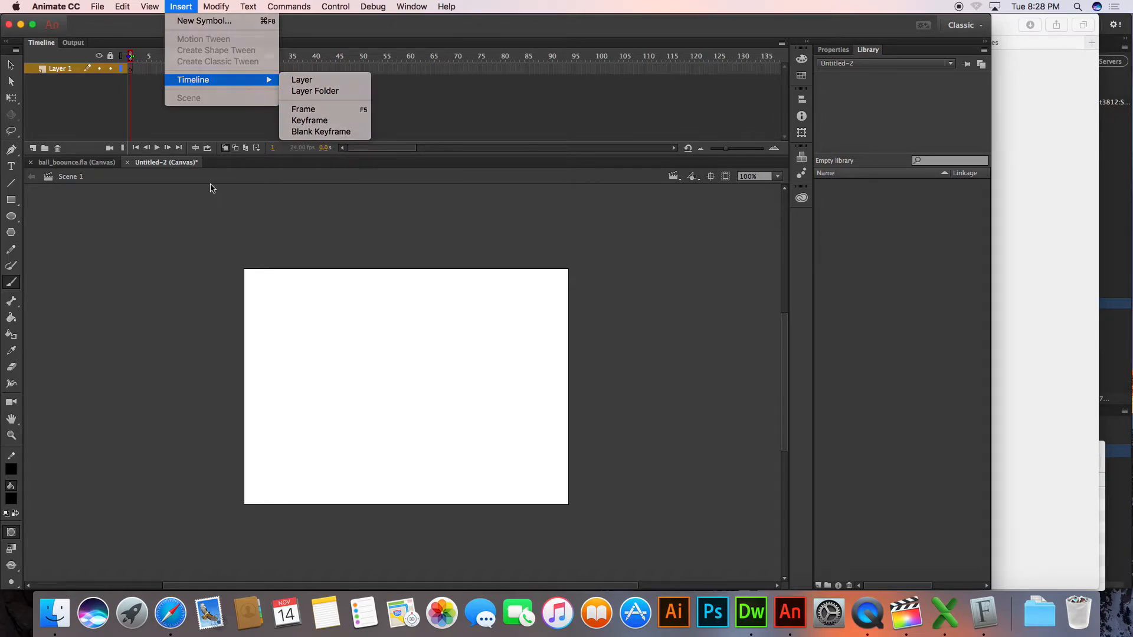
# In the Mac's System Preferences, enable "Use F1, F2, etc. keys as standard function keys" for the keyboard and close the window
pyautogui.click(18, 4)
pyautogui.click(59, 39)
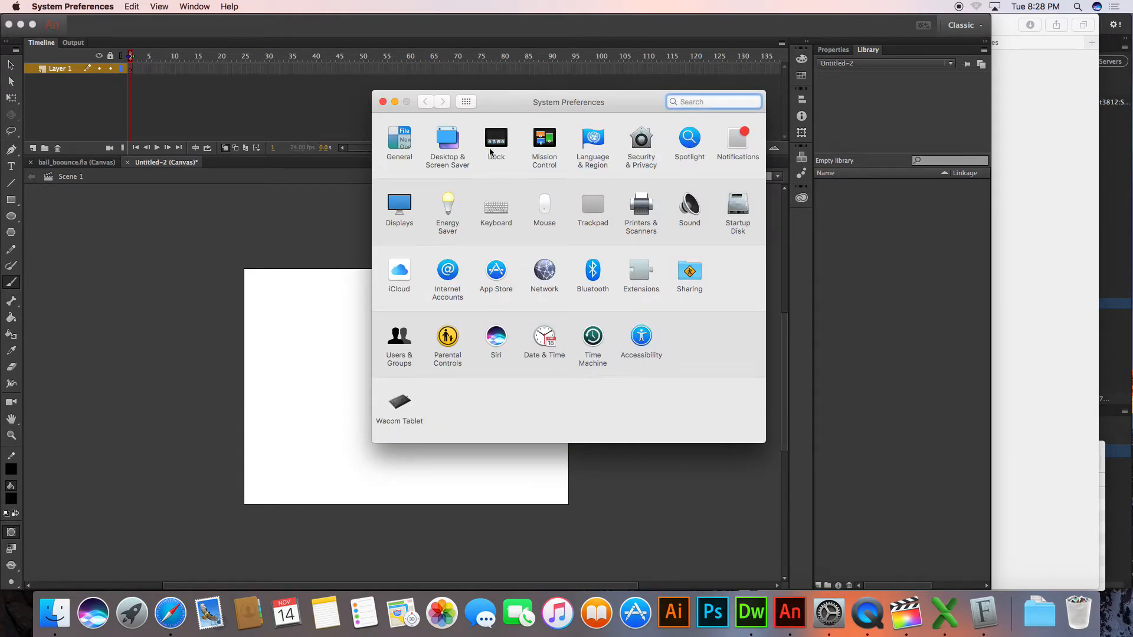
pyautogui.click(497, 215)
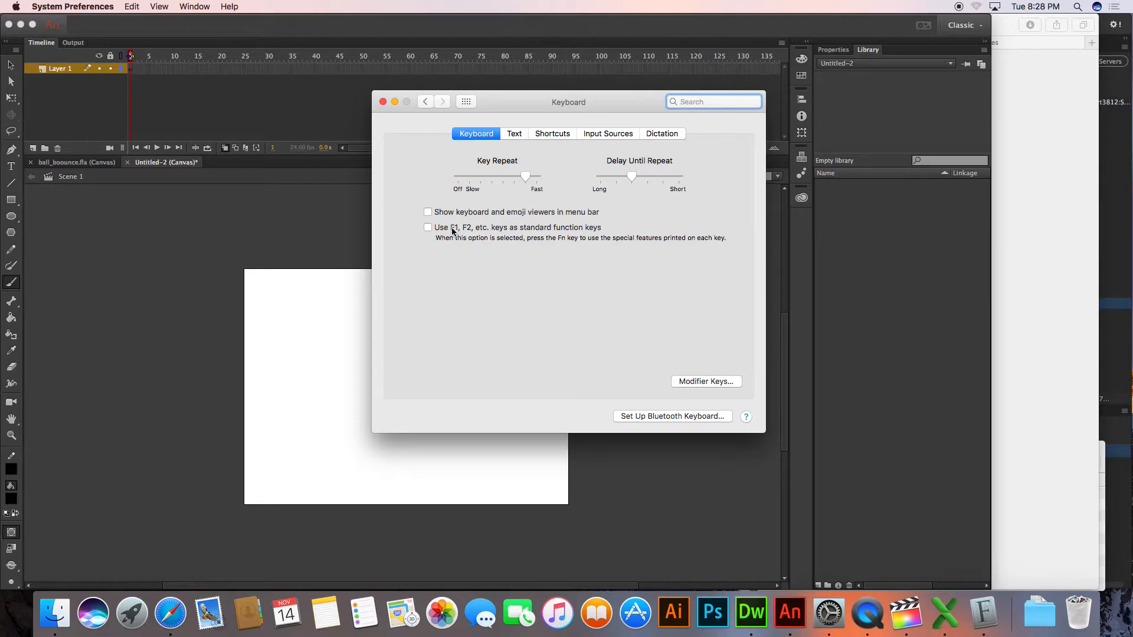
pyautogui.click(450, 230)
pyautogui.click(382, 101)
# Reopen the Keyboard settings in System Preferences to review the standard function keys option
pyautogui.click(16, 6)
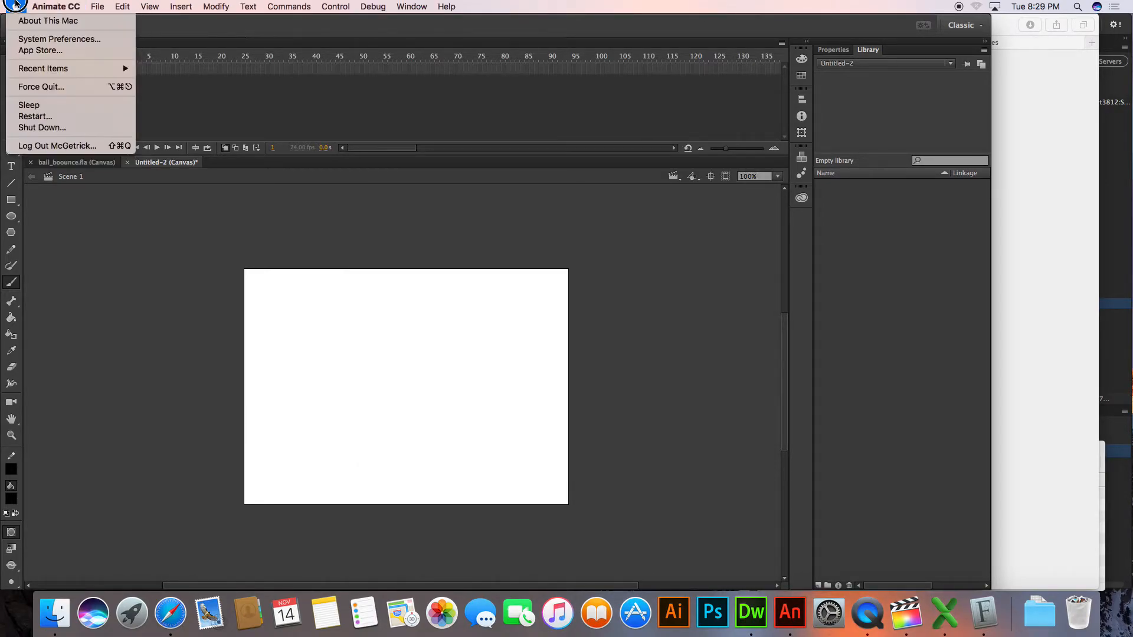
pyautogui.click(41, 39)
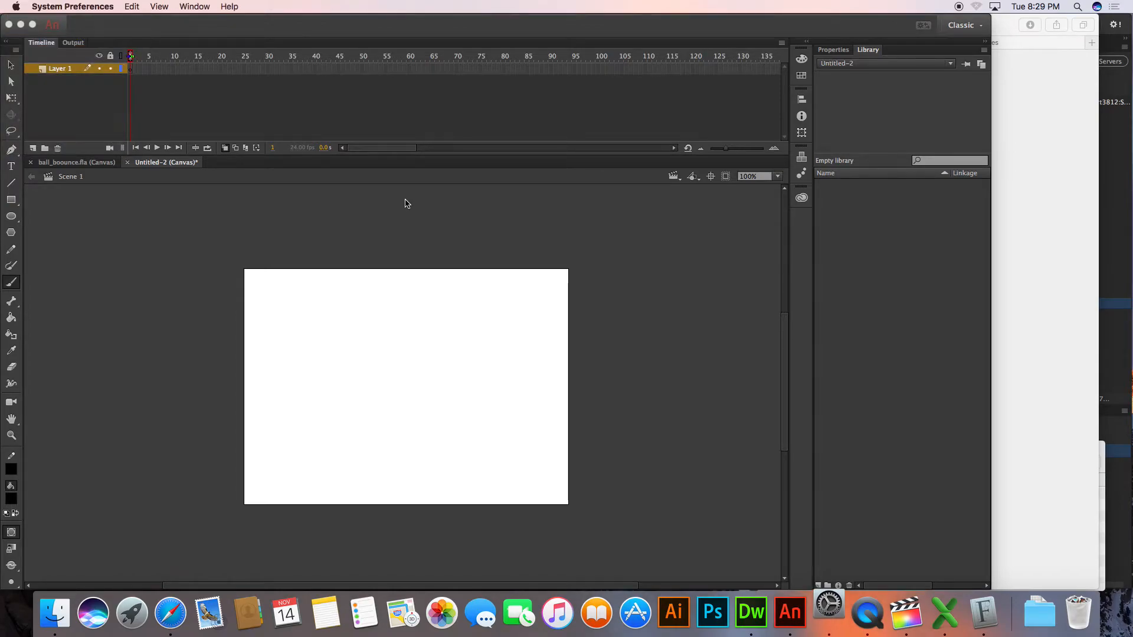
pyautogui.click(496, 207)
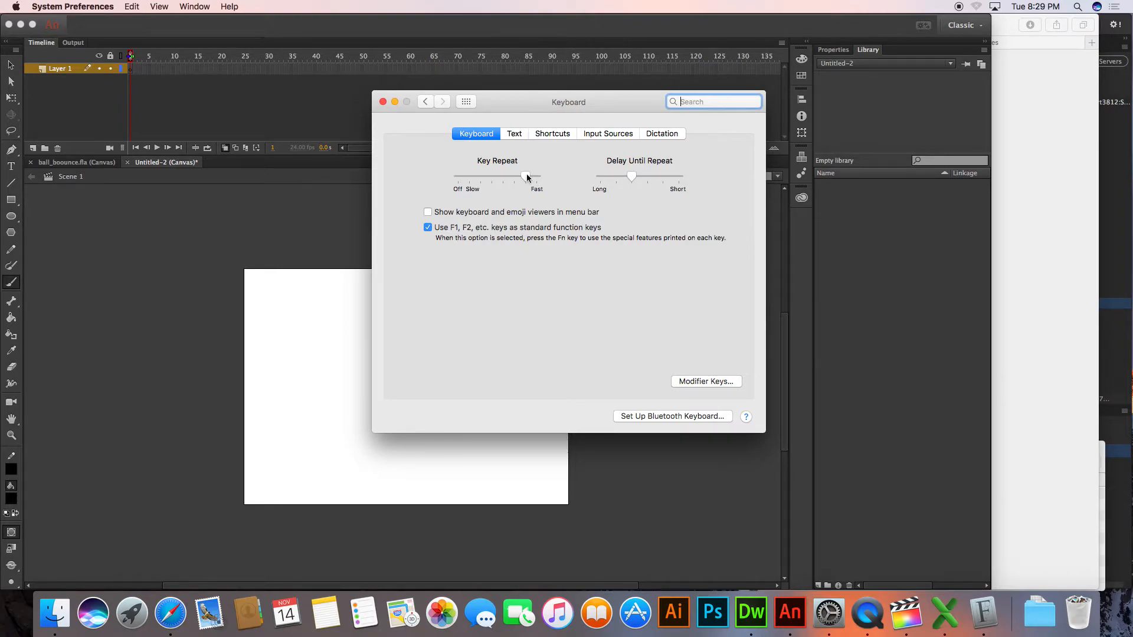
# Close the Keyboard settings and brush a V-shaped streak on frames 1 to 5, moving from the stage's left edge to a squash at the right edge
pyautogui.click(383, 101)
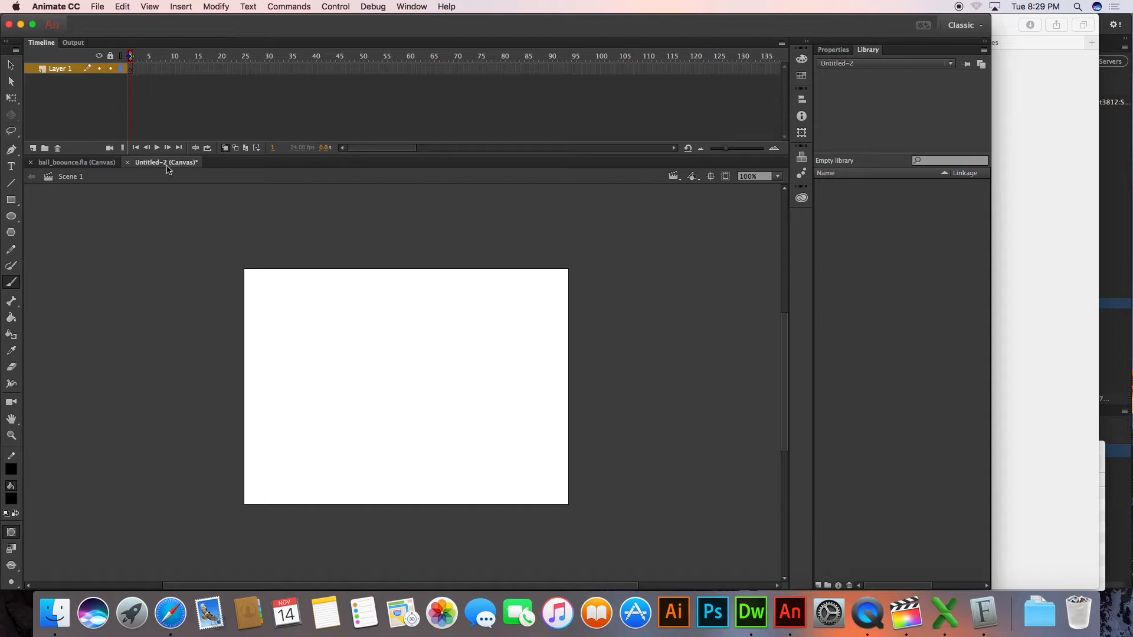
pyautogui.moveTo(249, 307)
pyautogui.mouseDown()
pyautogui.moveTo(267, 333)
pyautogui.moveTo(296, 334)
pyautogui.moveTo(266, 347)
pyautogui.moveTo(257, 371)
pyautogui.mouseUp()
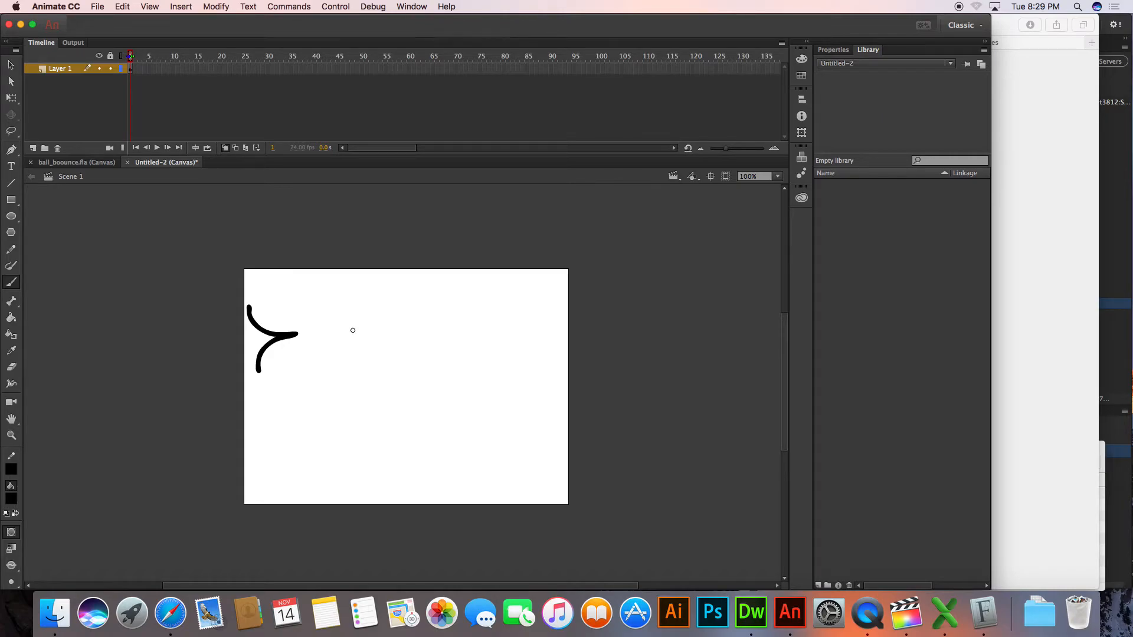
pyautogui.press('F7')
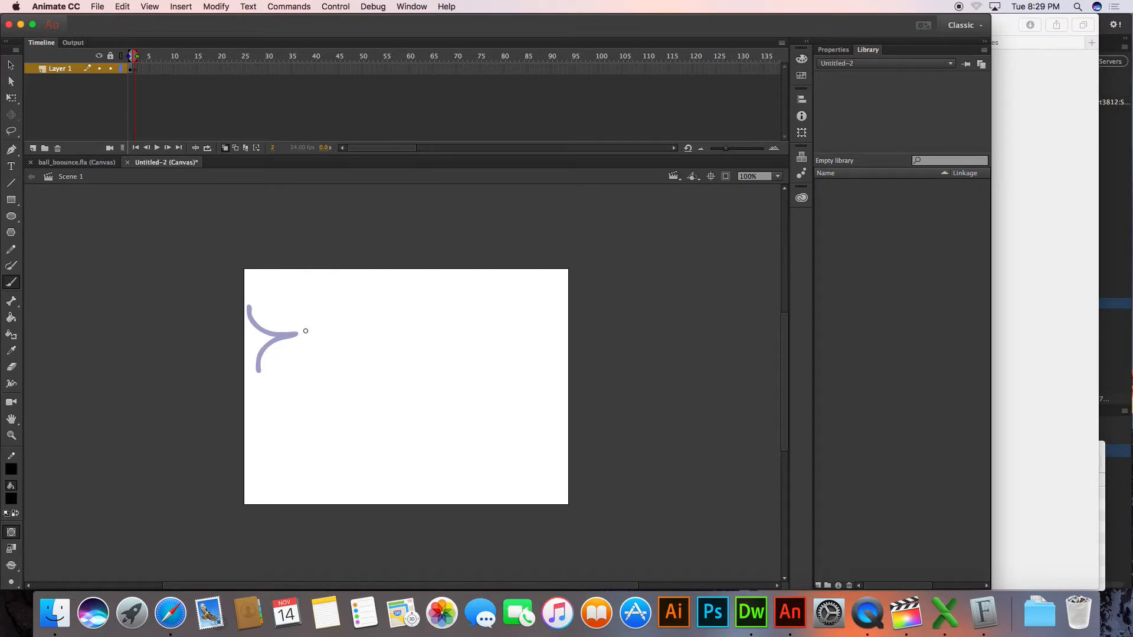
pyautogui.moveTo(294, 328)
pyautogui.mouseDown()
pyautogui.moveTo(364, 334)
pyautogui.moveTo(285, 349)
pyautogui.mouseUp()
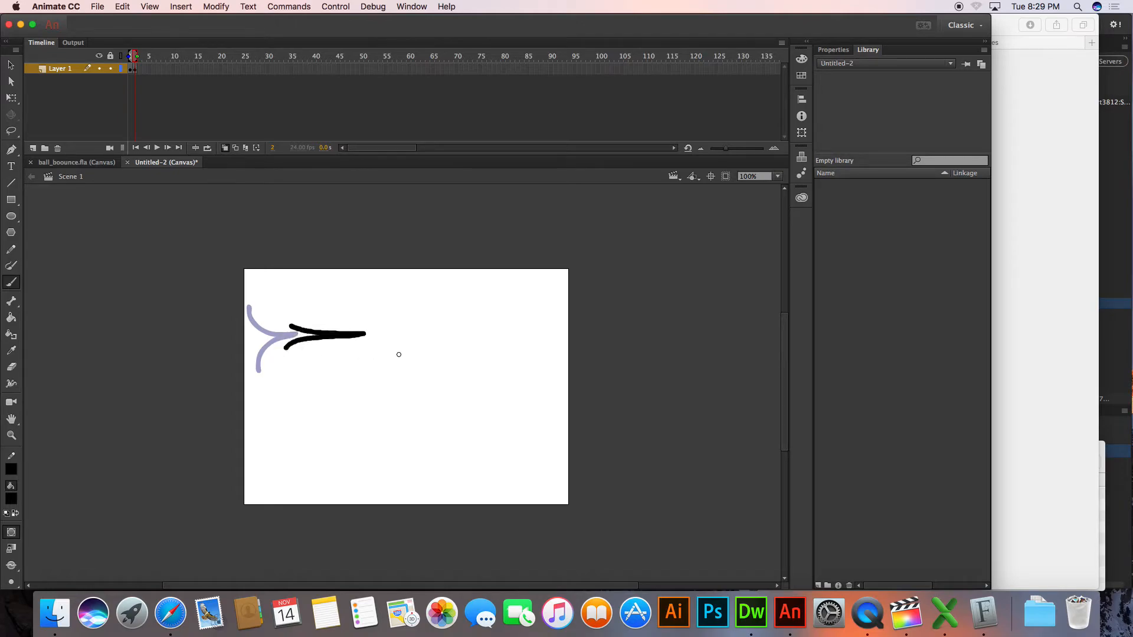
pyautogui.press('F7')
pyautogui.moveTo(361, 329)
pyautogui.mouseDown()
pyautogui.moveTo(436, 335)
pyautogui.moveTo(356, 343)
pyautogui.mouseUp()
pyautogui.press('F7')
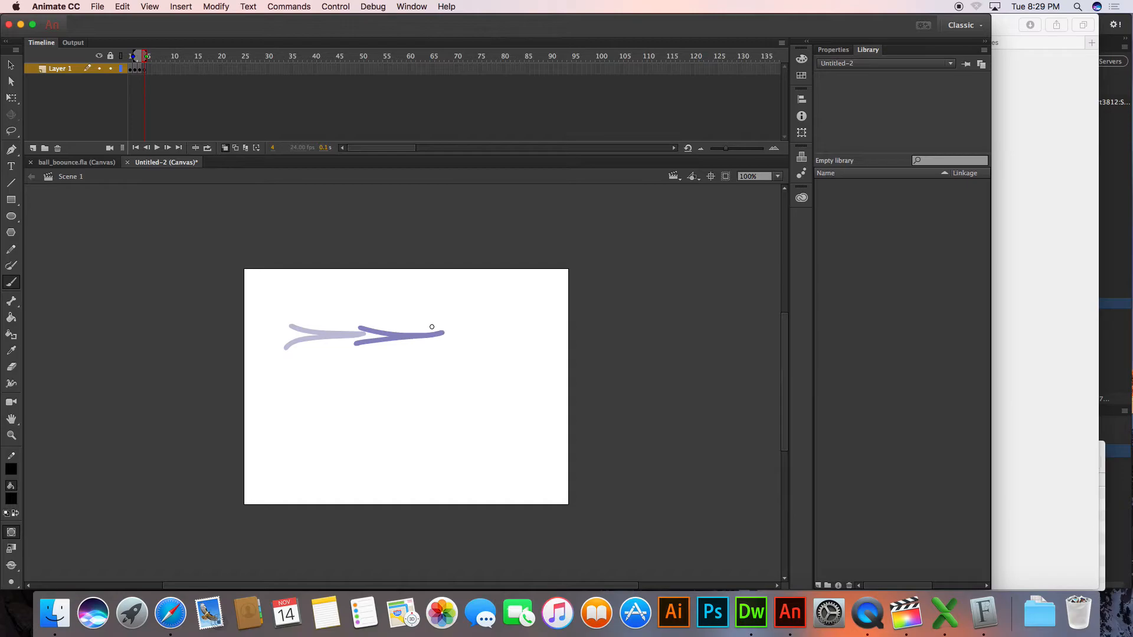
pyautogui.moveTo(430, 328)
pyautogui.mouseDown()
pyautogui.moveTo(511, 329)
pyautogui.moveTo(416, 345)
pyautogui.mouseUp()
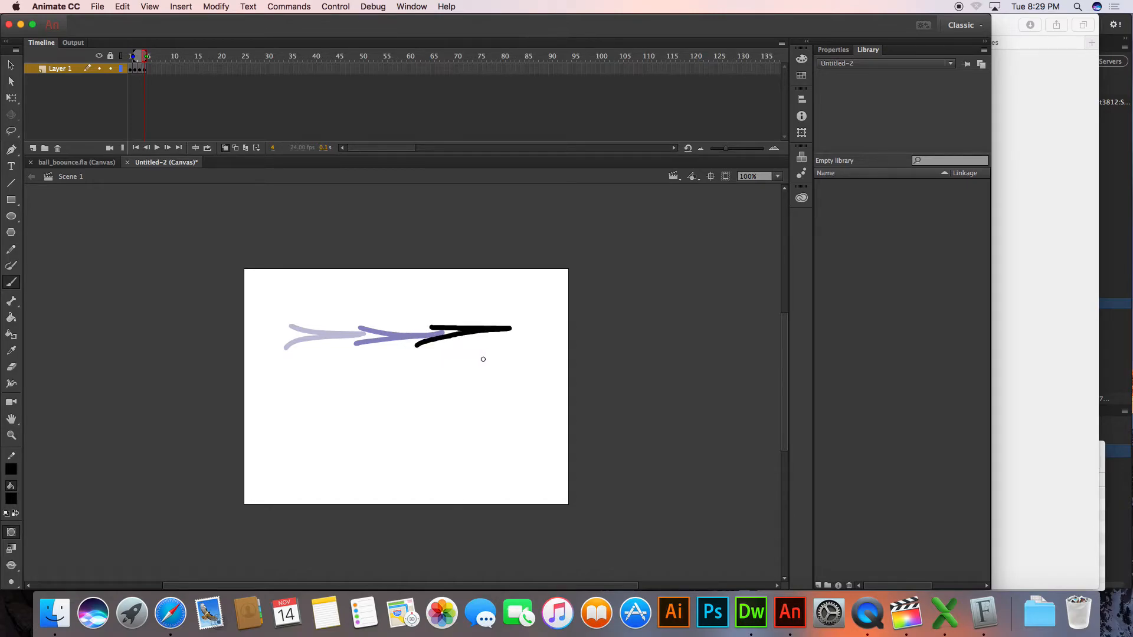
pyautogui.press('F7')
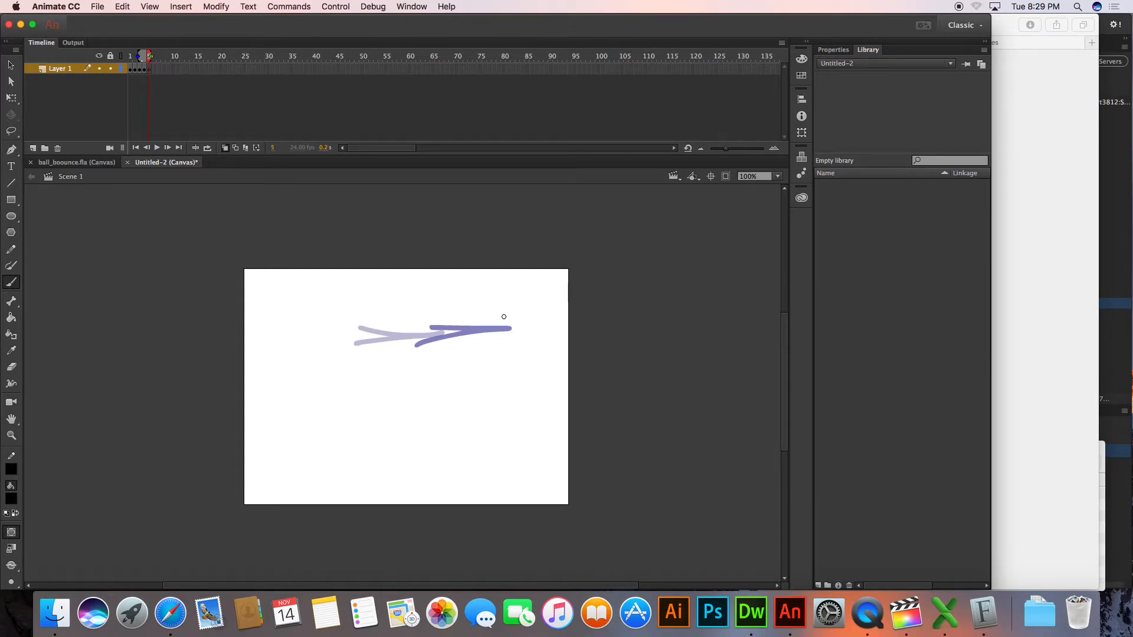
pyautogui.moveTo(548, 295)
pyautogui.mouseDown()
pyautogui.moveTo(539, 310)
pyautogui.moveTo(566, 328)
pyautogui.moveTo(566, 343)
pyautogui.moveTo(538, 369)
pyautogui.moveTo(544, 380)
pyautogui.mouseUp()
pyautogui.press('F7')
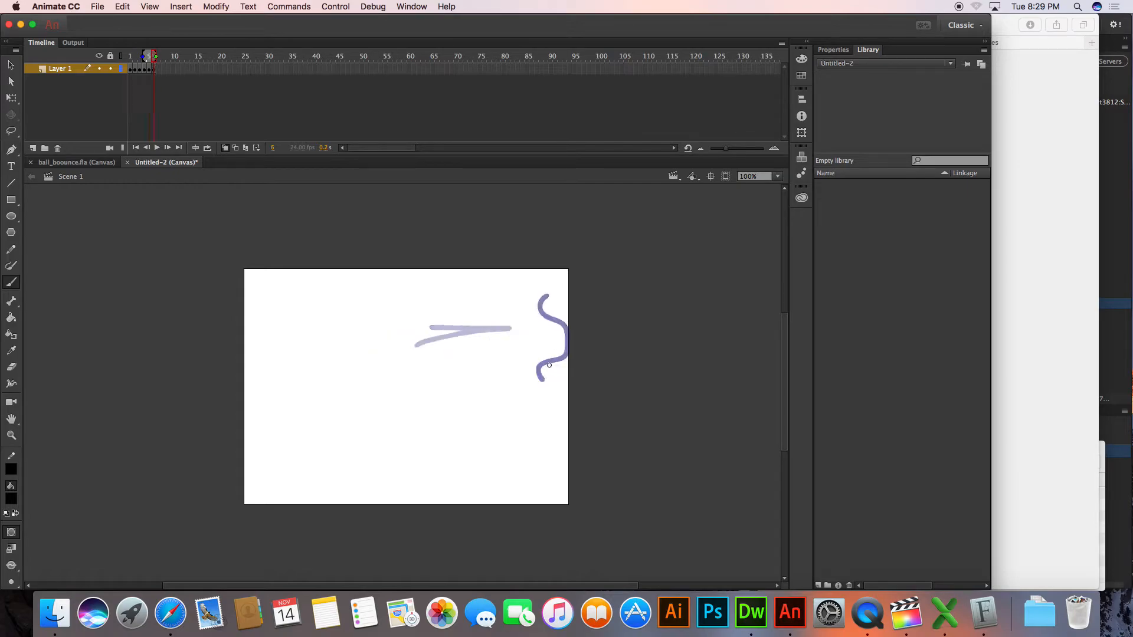
# Draw the streak on new blank keyframes 6 to 11, travelling back across the stage and squashing against the left edge
pyautogui.moveTo(560, 377)
pyautogui.mouseDown()
pyautogui.moveTo(566, 364)
pyautogui.moveTo(541, 336)
pyautogui.moveTo(514, 335)
pyautogui.moveTo(543, 331)
pyautogui.moveTo(563, 296)
pyautogui.moveTo(516, 326)
pyautogui.moveTo(455, 331)
pyautogui.moveTo(517, 344)
pyautogui.moveTo(287, 326)
pyautogui.moveTo(354, 340)
pyautogui.mouseUp()
pyautogui.press('F7')
pyautogui.press('F7')
pyautogui.press('F7')
pyautogui.press('F7')
pyautogui.press('F7')
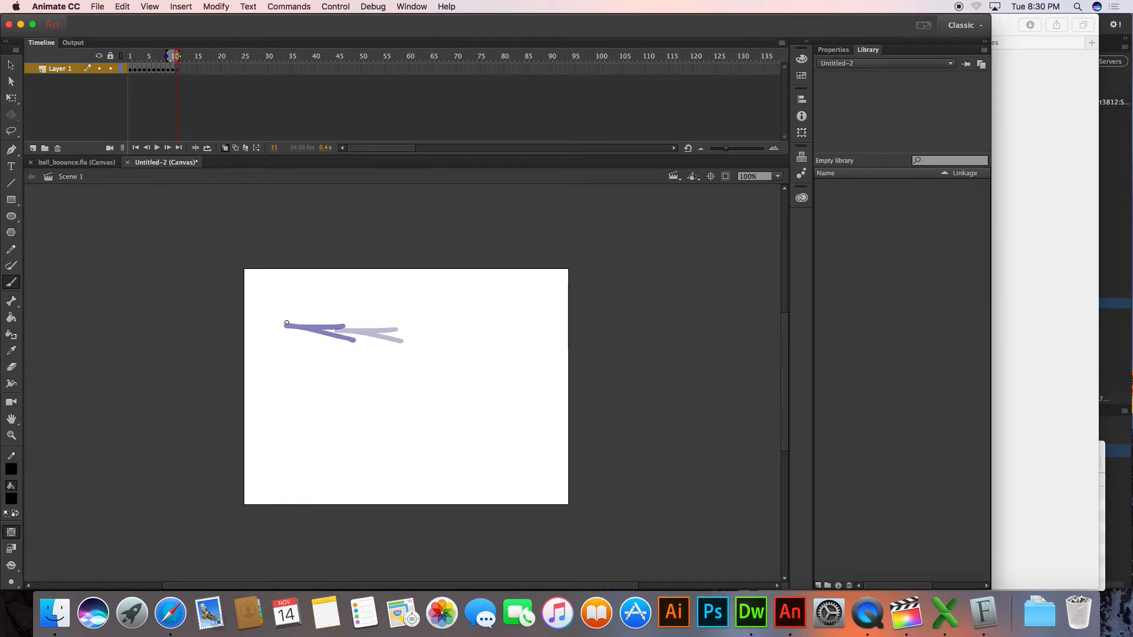
pyautogui.moveTo(269, 288)
pyautogui.mouseDown()
pyautogui.moveTo(246, 330)
pyautogui.moveTo(272, 365)
pyautogui.mouseUp()
pyautogui.press('F7')
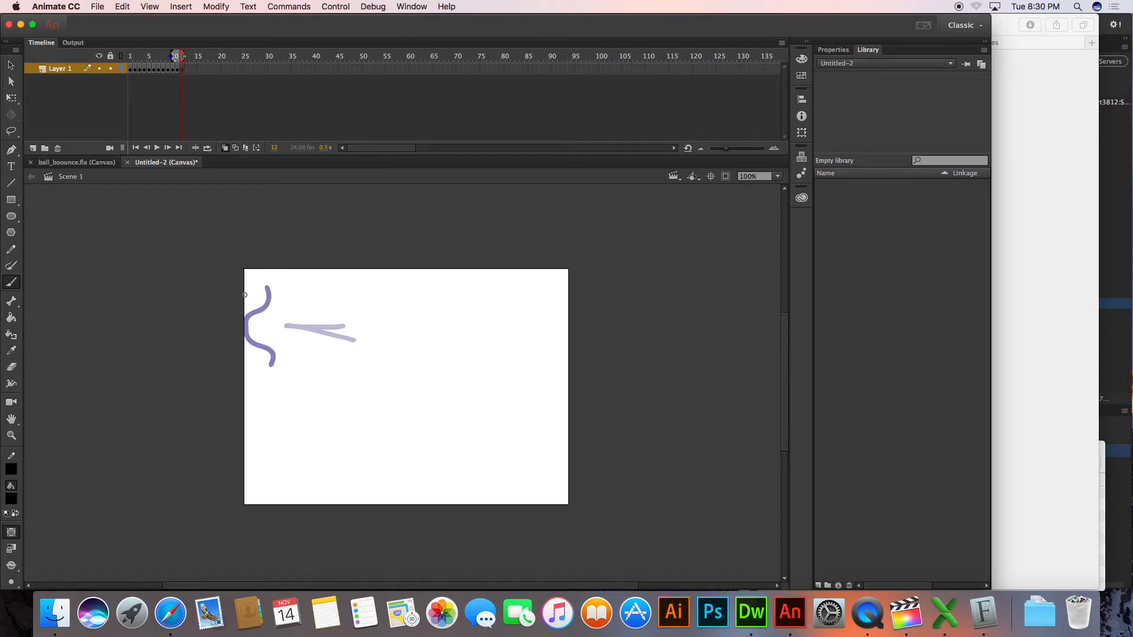
# Draw the streak on blank keyframes 12 to 18, leaving the left edge, curving down the right side and heading back along the bottom
pyautogui.moveTo(258, 285)
pyautogui.mouseDown()
pyautogui.moveTo(253, 296)
pyautogui.moveTo(301, 331)
pyautogui.moveTo(254, 336)
pyautogui.moveTo(272, 365)
pyautogui.mouseUp()
pyautogui.press('F7')
pyautogui.moveTo(288, 326)
pyautogui.mouseDown()
pyautogui.moveTo(353, 338)
pyautogui.moveTo(289, 346)
pyautogui.mouseUp()
pyautogui.press('F7')
pyautogui.moveTo(353, 330)
pyautogui.mouseDown()
pyautogui.moveTo(425, 347)
pyautogui.moveTo(365, 349)
pyautogui.mouseUp()
pyautogui.press('F7')
pyautogui.moveTo(436, 343)
pyautogui.mouseDown()
pyautogui.moveTo(472, 413)
pyautogui.moveTo(447, 373)
pyautogui.moveTo(451, 443)
pyautogui.moveTo(491, 400)
pyautogui.mouseUp()
pyautogui.press('F7')
pyautogui.press('F7')
pyautogui.moveTo(453, 432)
pyautogui.mouseDown()
pyautogui.moveTo(391, 451)
pyautogui.moveTo(476, 462)
pyautogui.mouseUp()
pyautogui.press('F7')
pyautogui.moveTo(391, 455)
pyautogui.mouseDown()
pyautogui.moveTo(346, 433)
pyautogui.moveTo(418, 439)
pyautogui.mouseUp()
pyautogui.press('F7')
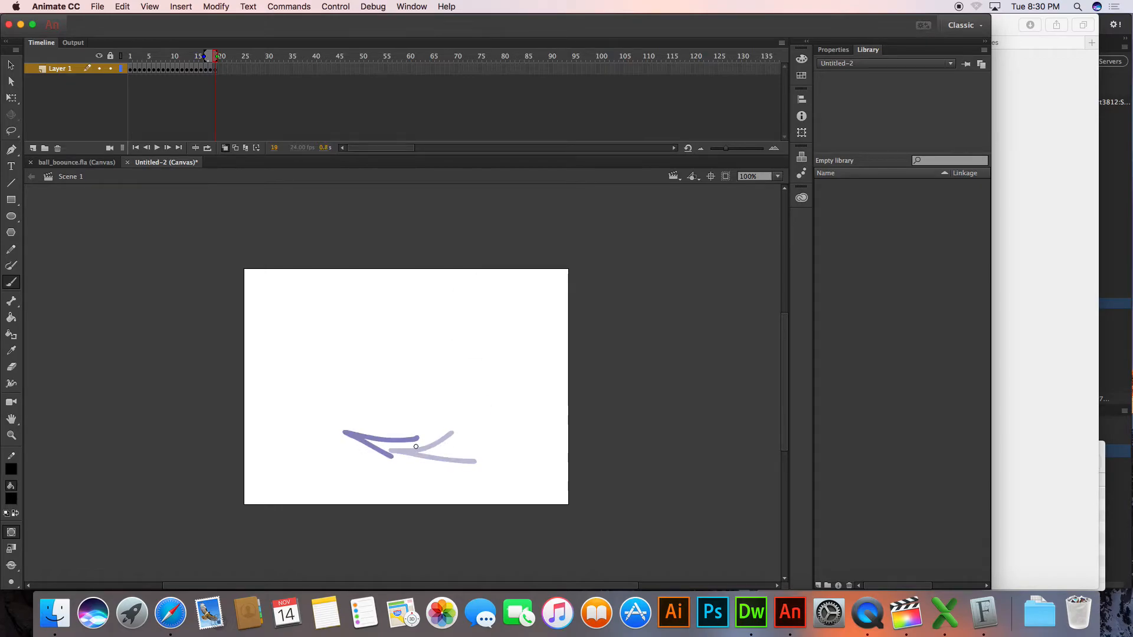
# Draw frames 19 to 23 on blank keyframes, with the streak rising up the left side, over the top and turning down at the right
pyautogui.moveTo(348, 443)
pyautogui.mouseDown()
pyautogui.moveTo(311, 406)
pyautogui.moveTo(373, 431)
pyautogui.mouseUp()
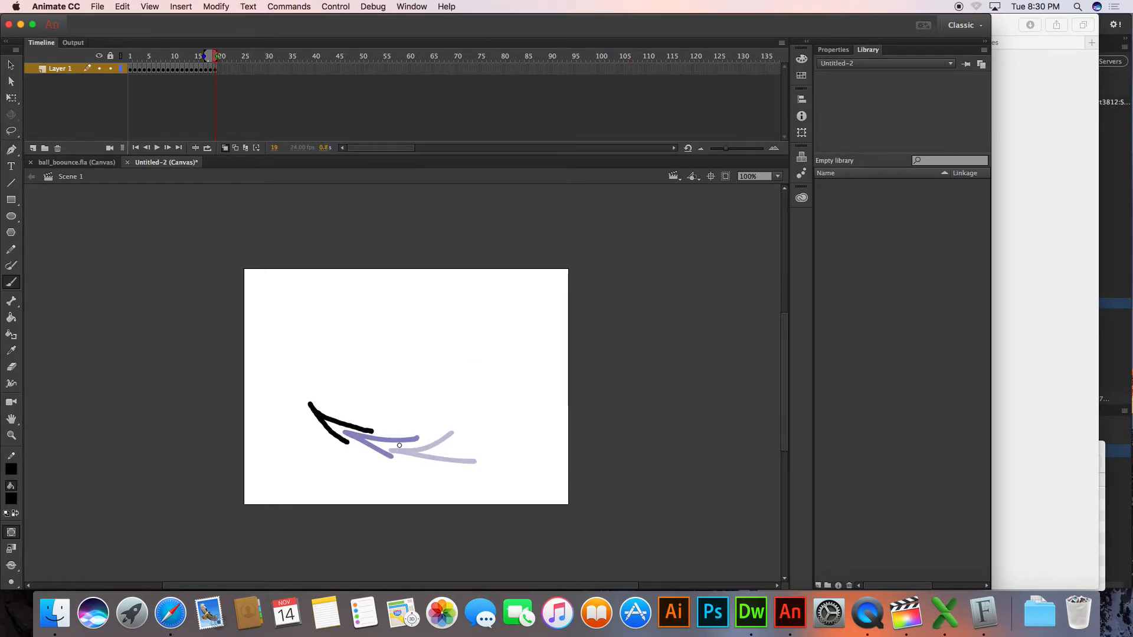
pyautogui.press('F7')
pyautogui.moveTo(310, 413)
pyautogui.mouseDown()
pyautogui.moveTo(313, 355)
pyautogui.moveTo(329, 400)
pyautogui.mouseUp()
pyautogui.press('F7')
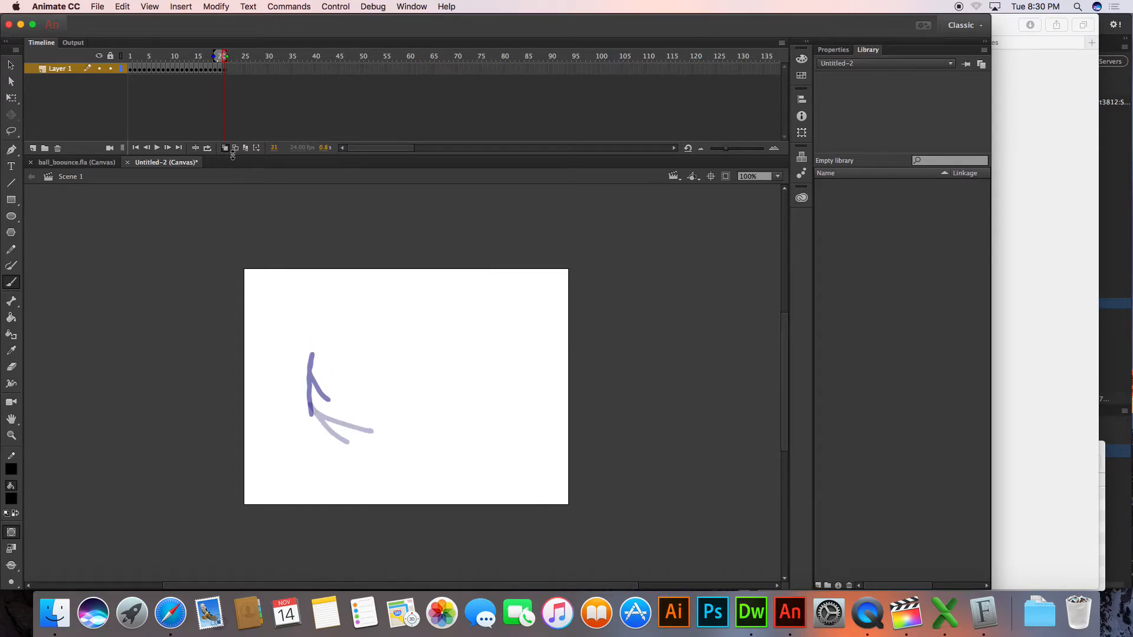
pyautogui.moveTo(302, 358)
pyautogui.mouseDown()
pyautogui.moveTo(323, 337)
pyautogui.moveTo(398, 312)
pyautogui.moveTo(336, 344)
pyautogui.mouseUp()
pyautogui.press('F7')
pyautogui.moveTo(383, 306)
pyautogui.mouseDown()
pyautogui.moveTo(465, 319)
pyautogui.moveTo(391, 317)
pyautogui.mouseUp()
pyautogui.press('F7')
pyautogui.moveTo(461, 307)
pyautogui.mouseDown()
pyautogui.moveTo(476, 318)
pyautogui.moveTo(486, 380)
pyautogui.mouseUp()
pyautogui.moveTo(463, 329); pyautogui.dragTo(487, 380)
pyautogui.press('F7')
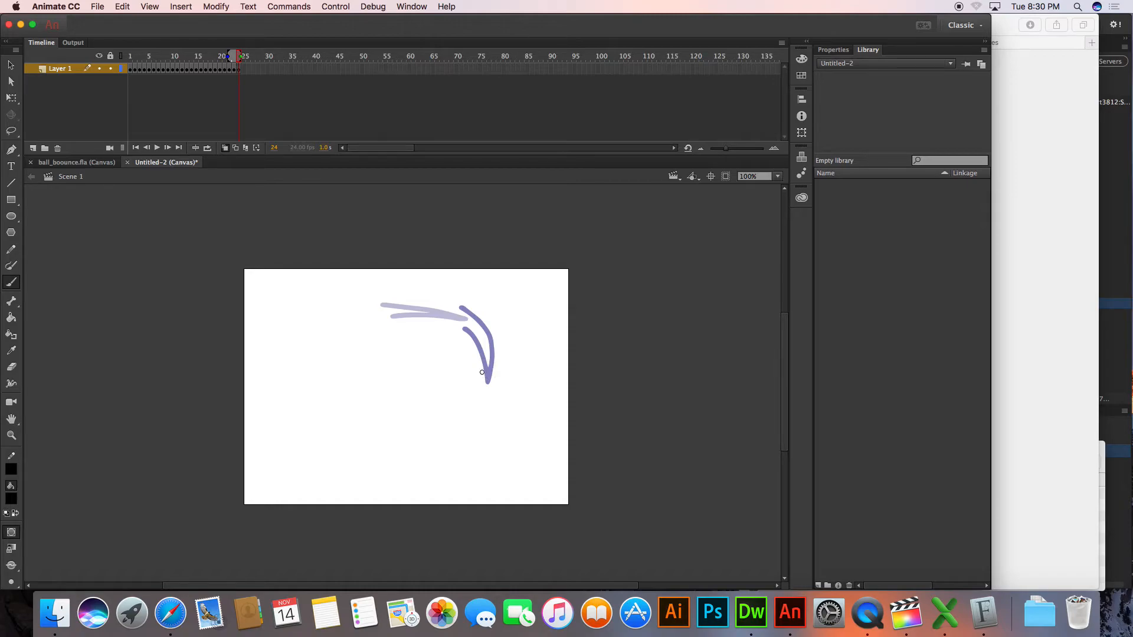
# Draw frames 24 to 28 on blank keyframes, with the streak circling down the right side, along the bottom and up the left
pyautogui.moveTo(479, 364)
pyautogui.mouseDown()
pyautogui.moveTo(469, 431)
pyautogui.moveTo(516, 365)
pyautogui.mouseUp()
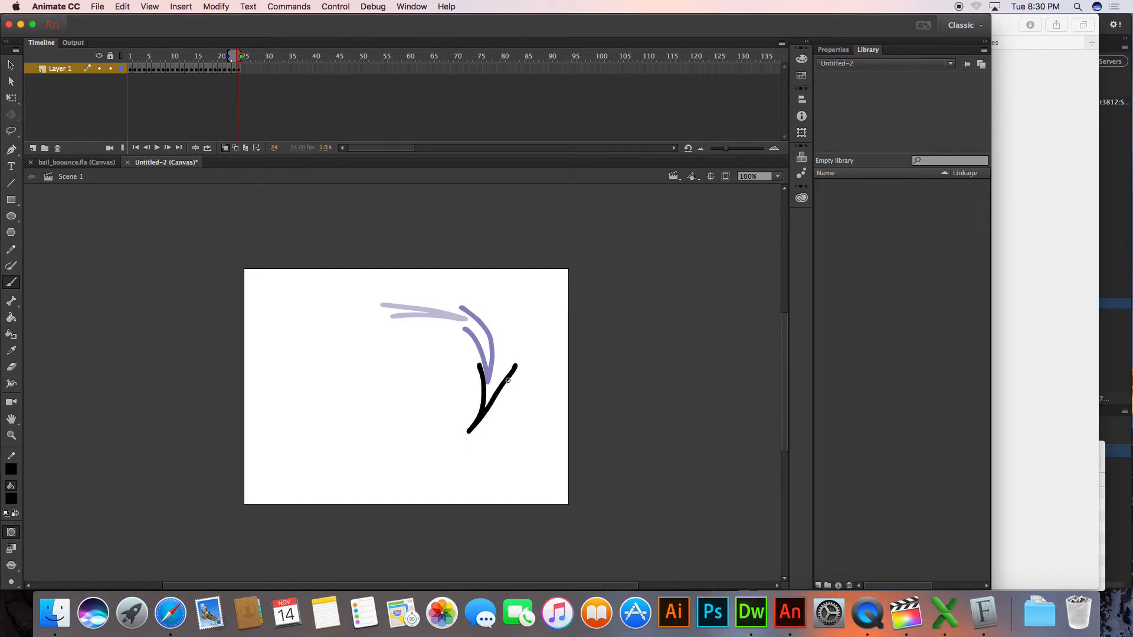
pyautogui.press('F7')
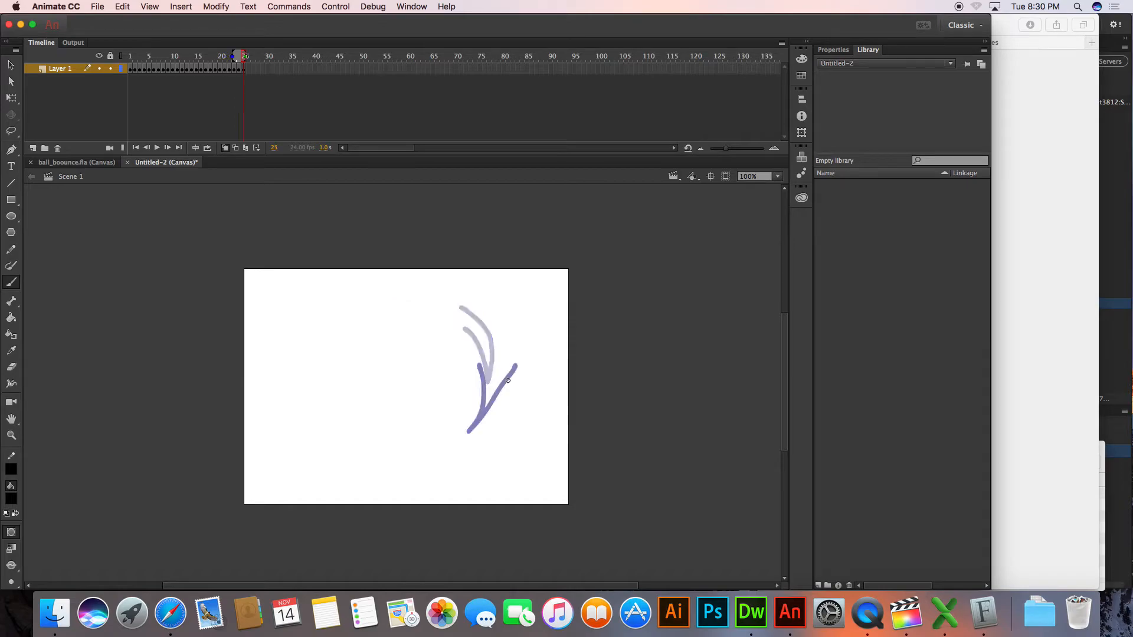
pyautogui.moveTo(473, 408)
pyautogui.mouseDown()
pyautogui.moveTo(415, 456)
pyautogui.moveTo(483, 448)
pyautogui.moveTo(348, 452)
pyautogui.moveTo(426, 465)
pyautogui.moveTo(367, 460)
pyautogui.moveTo(312, 412)
pyautogui.moveTo(373, 450)
pyautogui.mouseUp()
pyautogui.press('F7')
pyautogui.press('F7')
pyautogui.press('F7')
pyautogui.moveTo(310, 427)
pyautogui.mouseDown()
pyautogui.moveTo(314, 367)
pyautogui.moveTo(332, 424)
pyautogui.mouseUp()
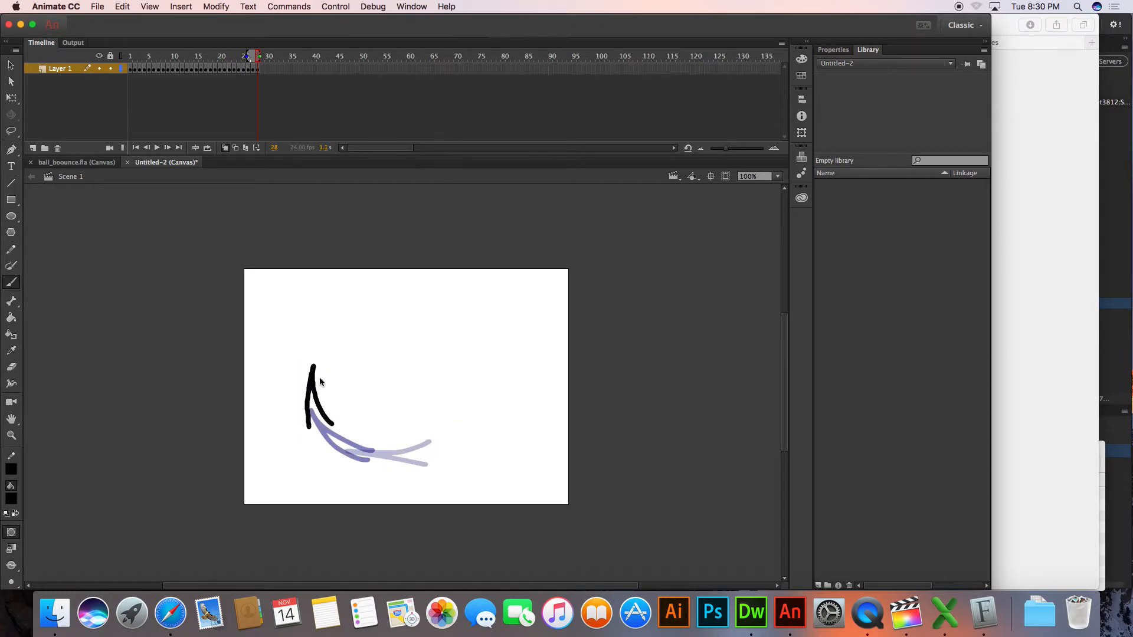
# Draw frames 29 to 32 on blank keyframes, with the streak looping over the top and down again, and add blank keyframe 33
pyautogui.press('F7')
pyautogui.moveTo(299, 372)
pyautogui.mouseDown()
pyautogui.moveTo(351, 314)
pyautogui.moveTo(336, 370)
pyautogui.mouseUp()
pyautogui.press('F7')
pyautogui.moveTo(341, 308)
pyautogui.mouseDown()
pyautogui.moveTo(426, 307)
pyautogui.moveTo(369, 310)
pyautogui.moveTo(434, 363)
pyautogui.moveTo(430, 391)
pyautogui.moveTo(440, 330)
pyautogui.mouseUp()
pyautogui.press('F7')
pyautogui.press('F7')
pyautogui.moveTo(423, 374)
pyautogui.mouseDown()
pyautogui.moveTo(374, 432)
pyautogui.moveTo(480, 390)
pyautogui.mouseUp()
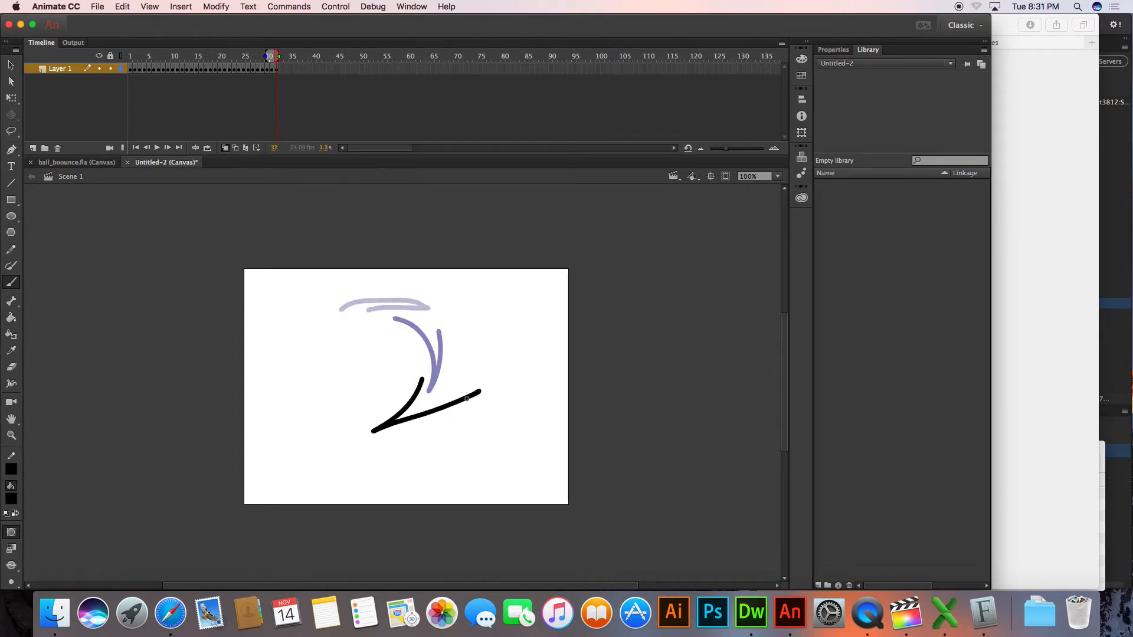
pyautogui.press('F7')
# Play the frame-by-frame animation from its first frame
pyautogui.click(135, 148)
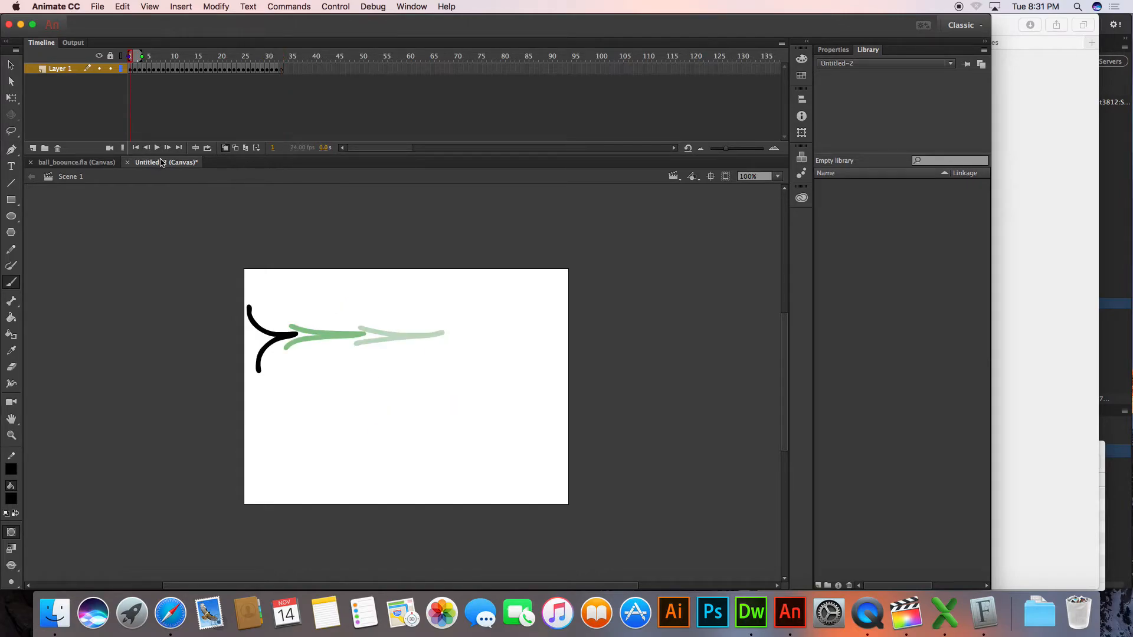
pyautogui.click(160, 151)
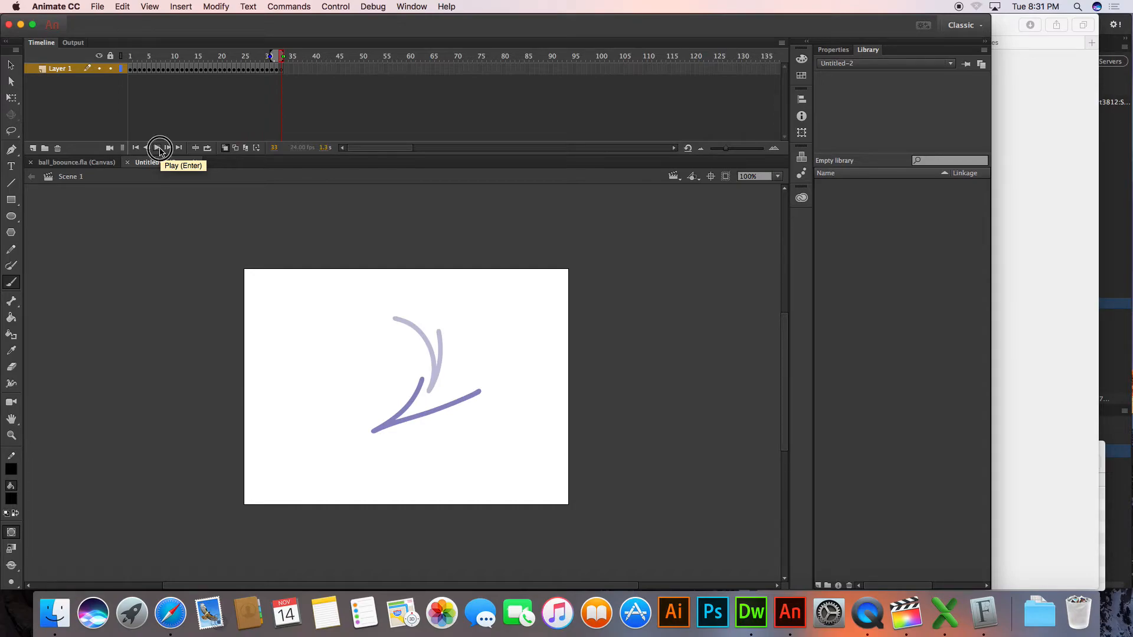
pyautogui.click(158, 148)
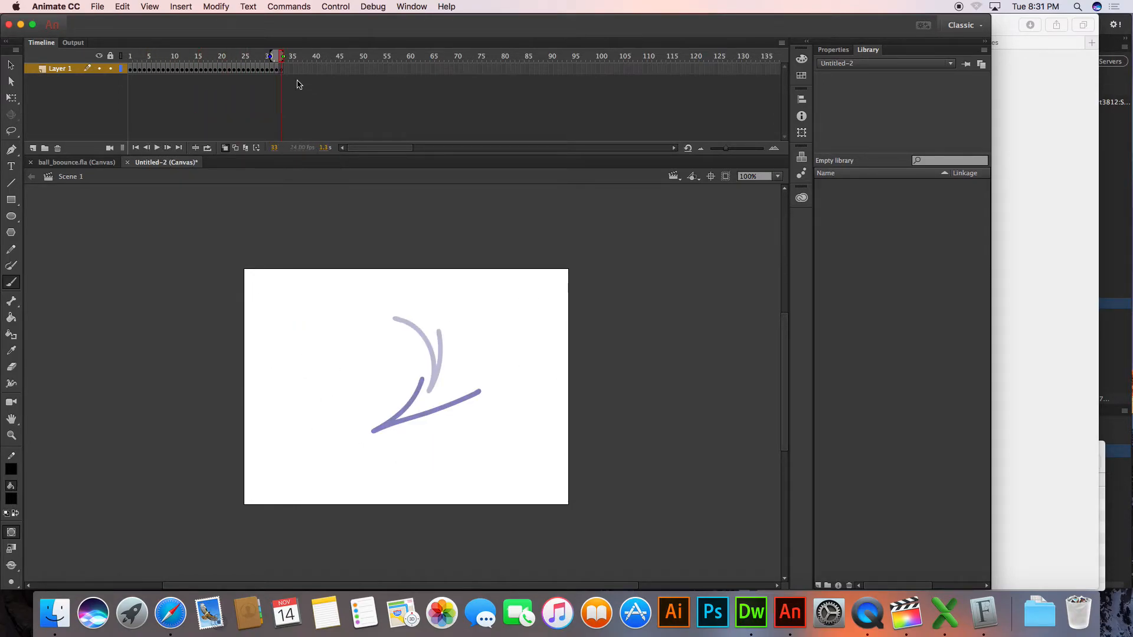
# Set the document's frame rate to 12 fps
pyautogui.click(216, 6)
pyautogui.click(220, 18)
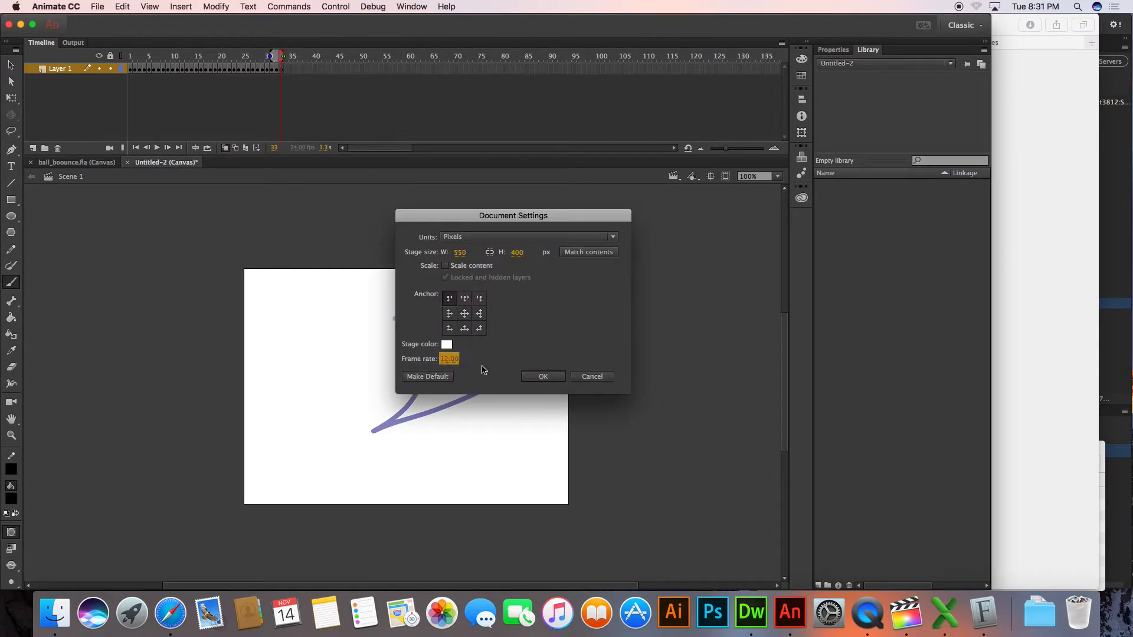
pyautogui.click(538, 380)
# Replay the animation from the first frame several times at the new frame rate
pyautogui.click(136, 148)
pyautogui.click(157, 148)
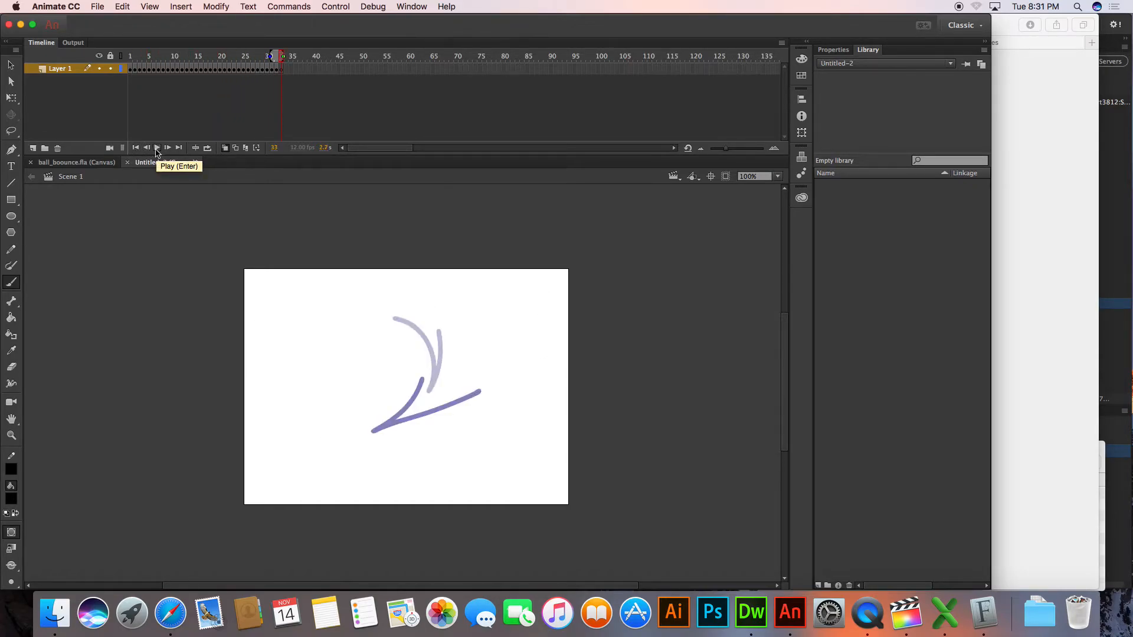
pyautogui.click(135, 148)
pyautogui.click(156, 148)
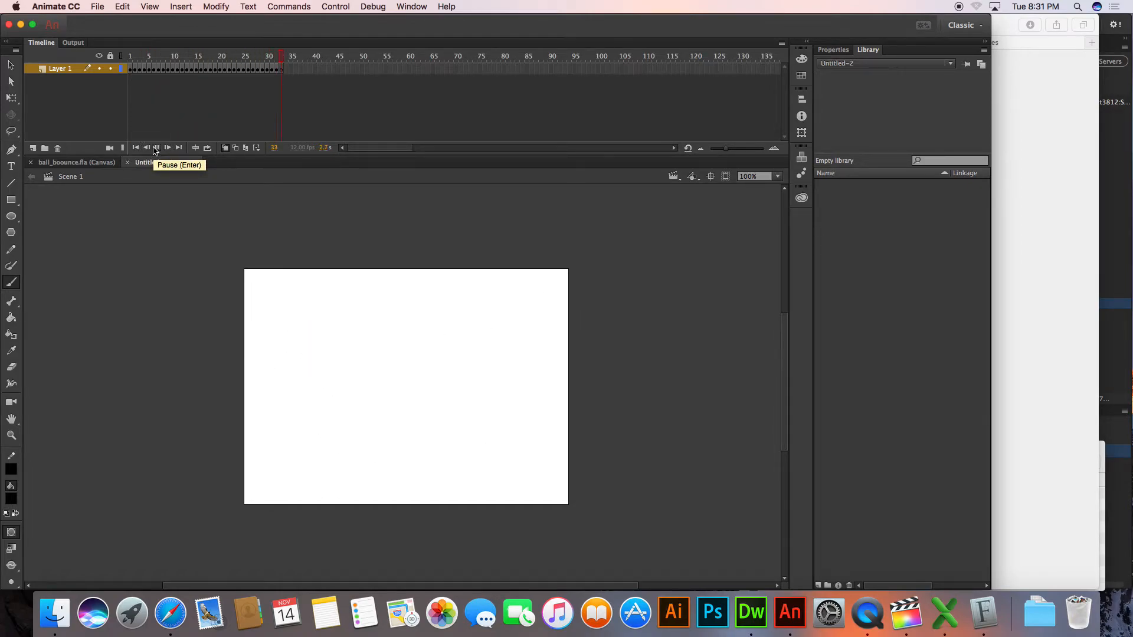
pyautogui.click(156, 148)
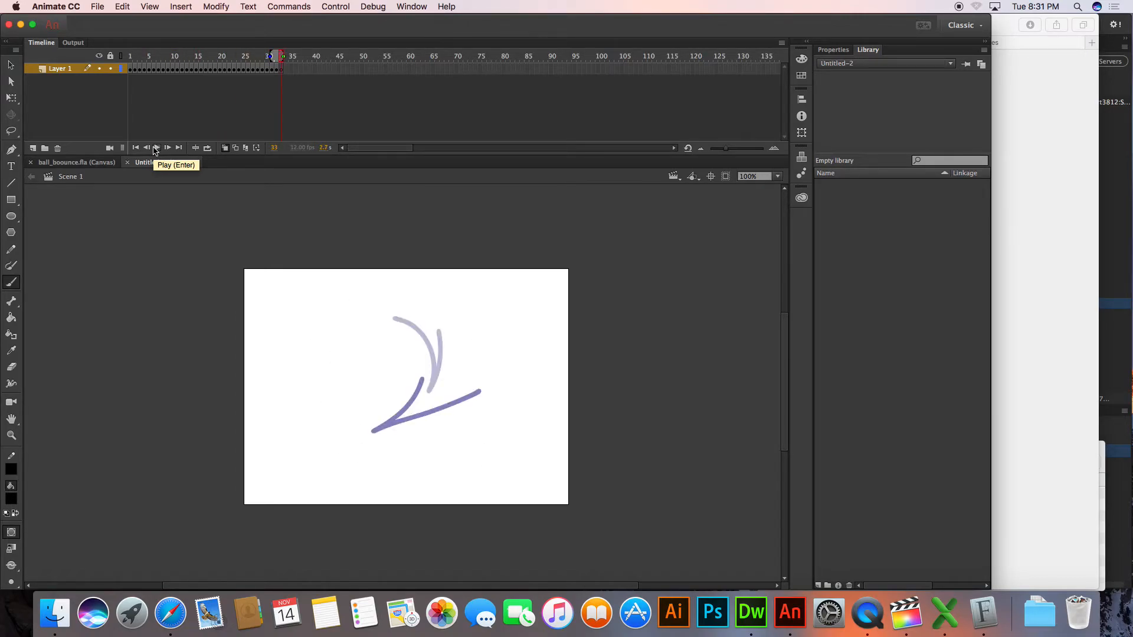
# Add short trailing motion dashes behind the streak on frames 20, 26 and 31, and replay the animation from frame 1
pyautogui.moveTo(257, 59); pyautogui.dragTo(223, 61)
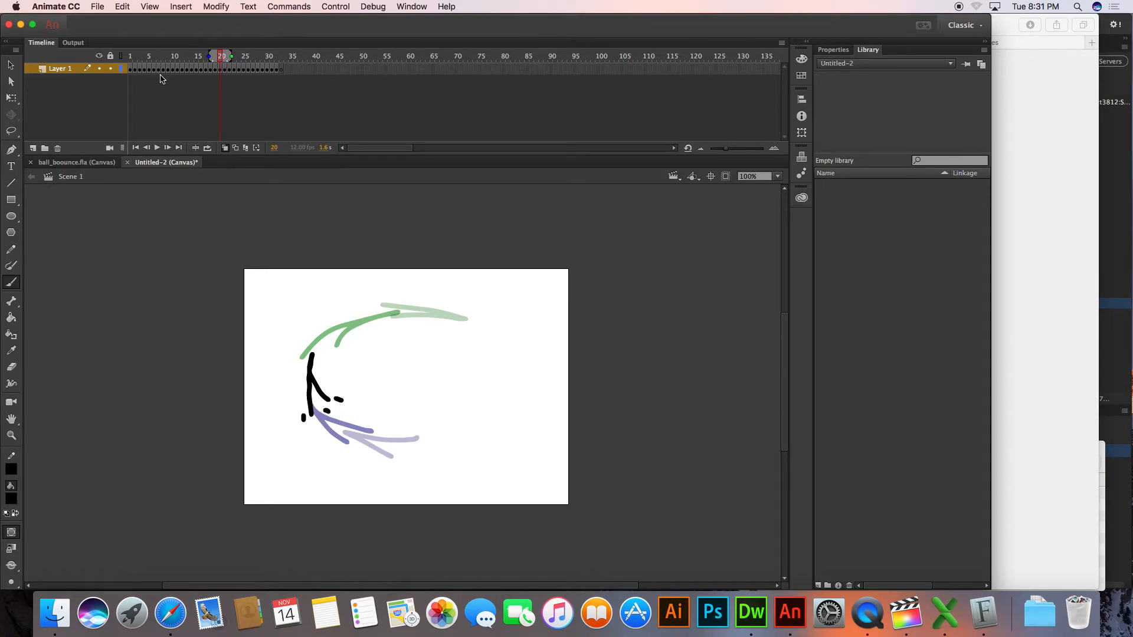
pyautogui.moveTo(235, 54); pyautogui.dragTo(250, 56)
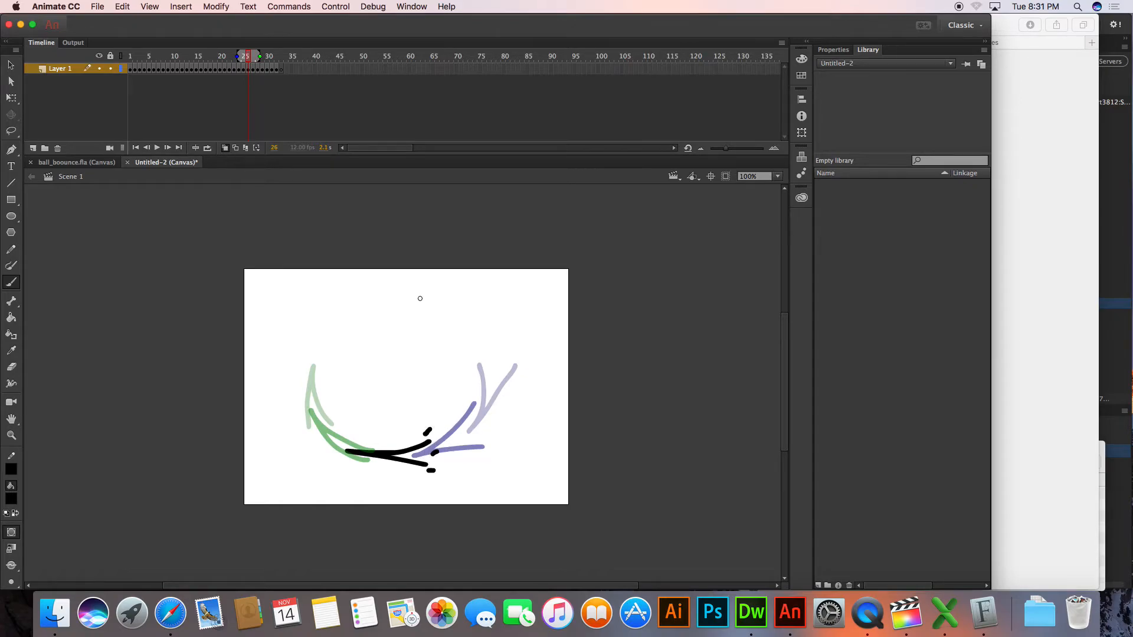
pyautogui.moveTo(252, 58); pyautogui.dragTo(272, 57)
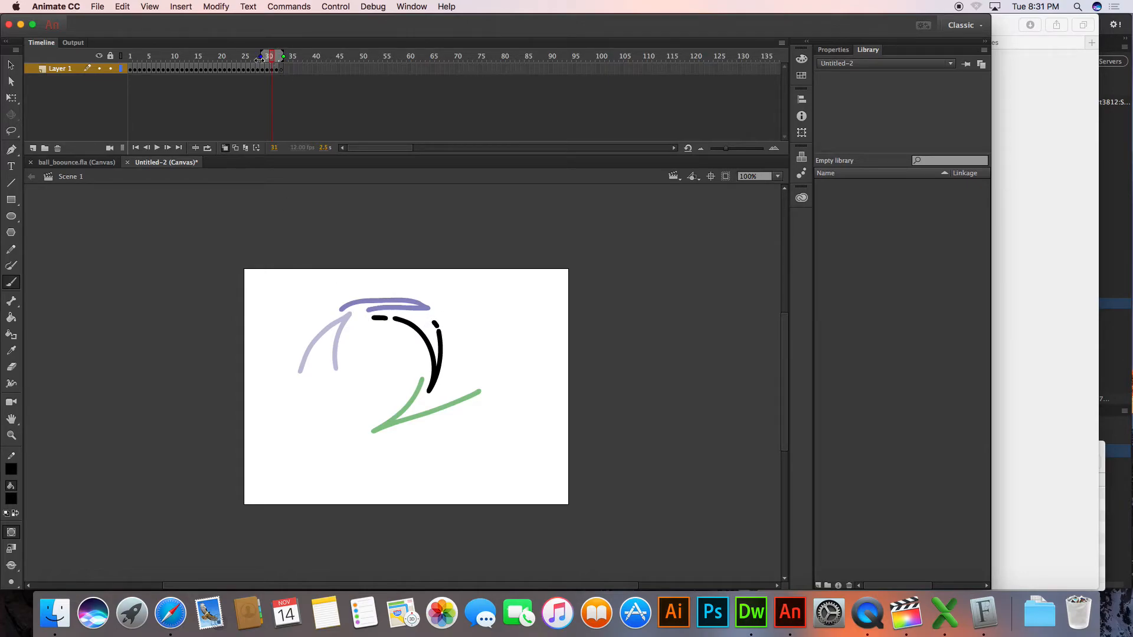
pyautogui.moveTo(274, 57); pyautogui.dragTo(118, 55)
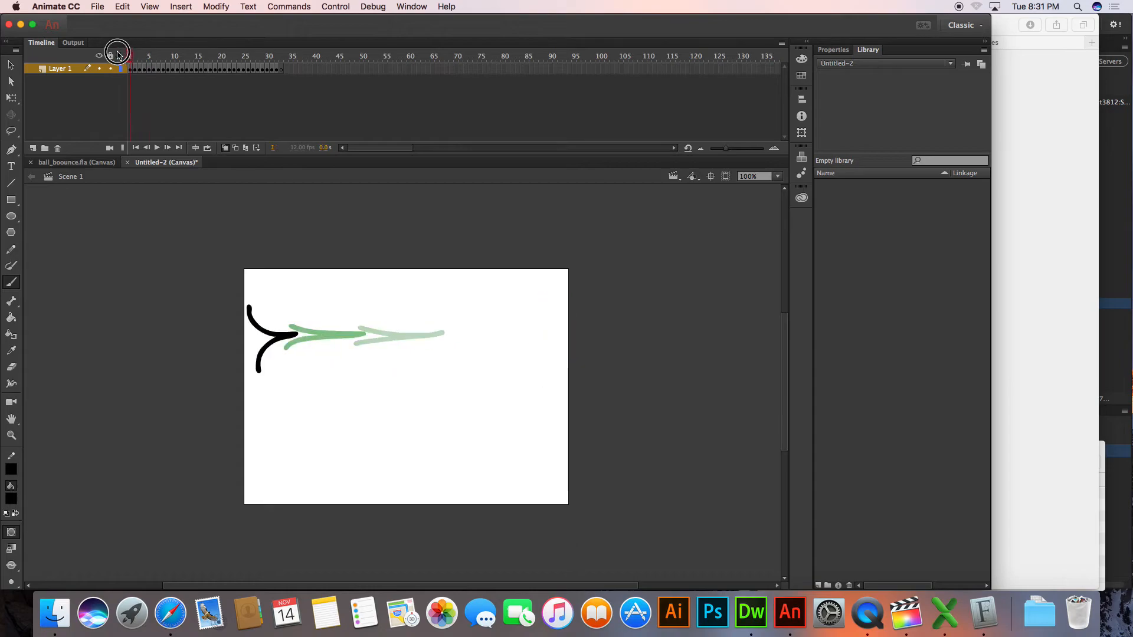
pyautogui.click(157, 148)
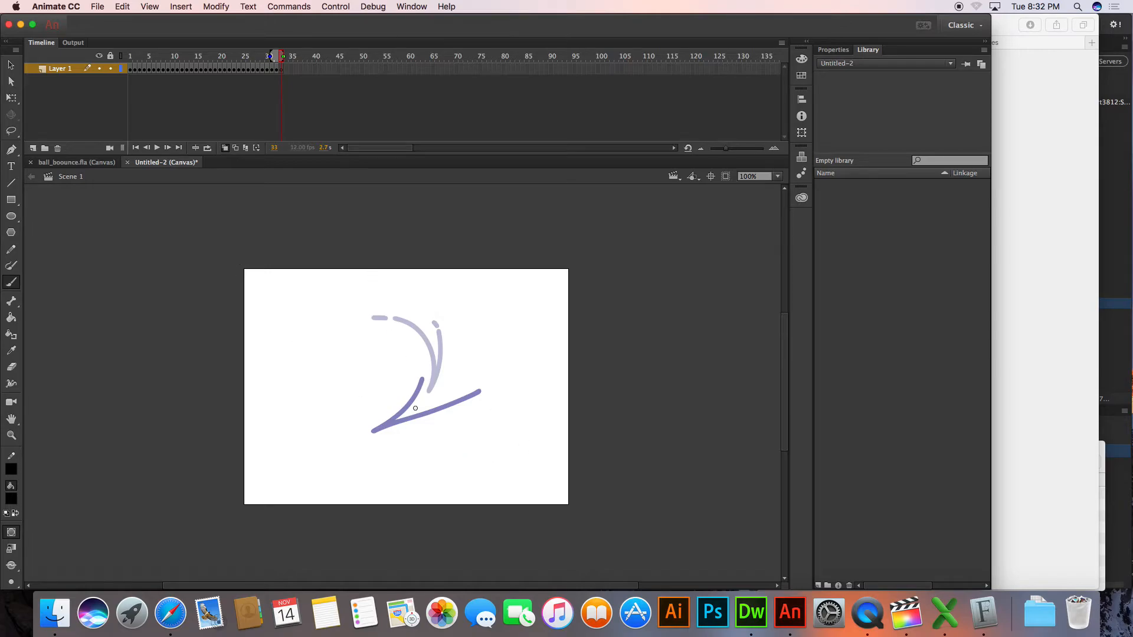
# Draw the streak on frames 33 to 36, curving up the left side and over the top, each on its own blank keyframe
pyautogui.moveTo(346, 426)
pyautogui.mouseDown()
pyautogui.moveTo(388, 446)
pyautogui.moveTo(315, 419)
pyautogui.moveTo(294, 382)
pyautogui.moveTo(345, 410)
pyautogui.mouseUp()
pyautogui.press('F7')
pyautogui.press('F7')
pyautogui.moveTo(300, 366)
pyautogui.mouseDown()
pyautogui.moveTo(366, 331)
pyautogui.moveTo(331, 353)
pyautogui.moveTo(425, 350)
pyautogui.moveTo(370, 336)
pyautogui.mouseUp()
pyautogui.press('F7')
# Draw the streak on frames 37 to 41, sweeping down the right, around the bottom and up the left in a smaller loop
pyautogui.press('F7')
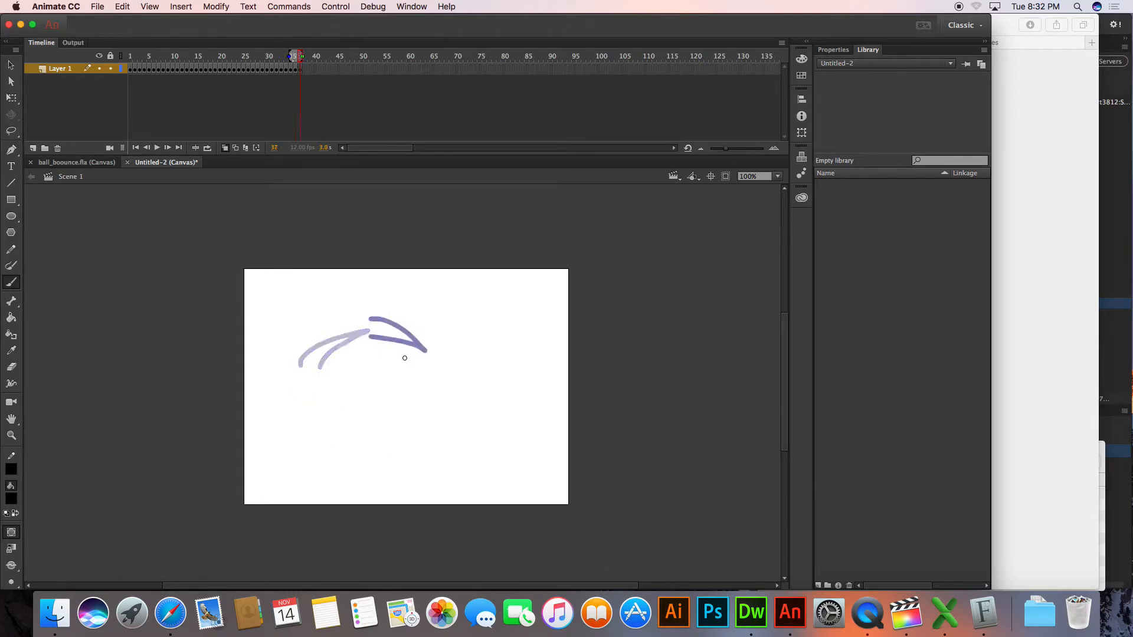
pyautogui.press('F7')
pyautogui.moveTo(426, 410)
pyautogui.mouseDown()
pyautogui.moveTo(438, 363)
pyautogui.moveTo(389, 450)
pyautogui.moveTo(460, 417)
pyautogui.mouseUp()
pyautogui.press('F7')
pyautogui.moveTo(391, 443)
pyautogui.mouseDown()
pyautogui.moveTo(366, 445)
pyautogui.moveTo(399, 472)
pyautogui.mouseUp()
pyautogui.press('F7')
pyautogui.moveTo(320, 448)
pyautogui.mouseDown()
pyautogui.moveTo(315, 393)
pyautogui.moveTo(341, 434)
pyautogui.mouseUp()
# Draw frames 42 to 44 on blank keyframes, taking the streak over the top and down to the bottom of the tightening loop
pyautogui.press('F7')
pyautogui.moveTo(311, 387); pyautogui.dragTo(326, 403)
pyautogui.press('F7')
pyautogui.press('F7')
pyautogui.moveTo(381, 374); pyautogui.dragTo(417, 357)
pyautogui.press('F7')
pyautogui.moveTo(374, 453); pyautogui.dragTo(424, 423)
# Draw another tighter loop of the streak on frames 45 to 49, circling in the lower-left part of the stage
pyautogui.press('F7')
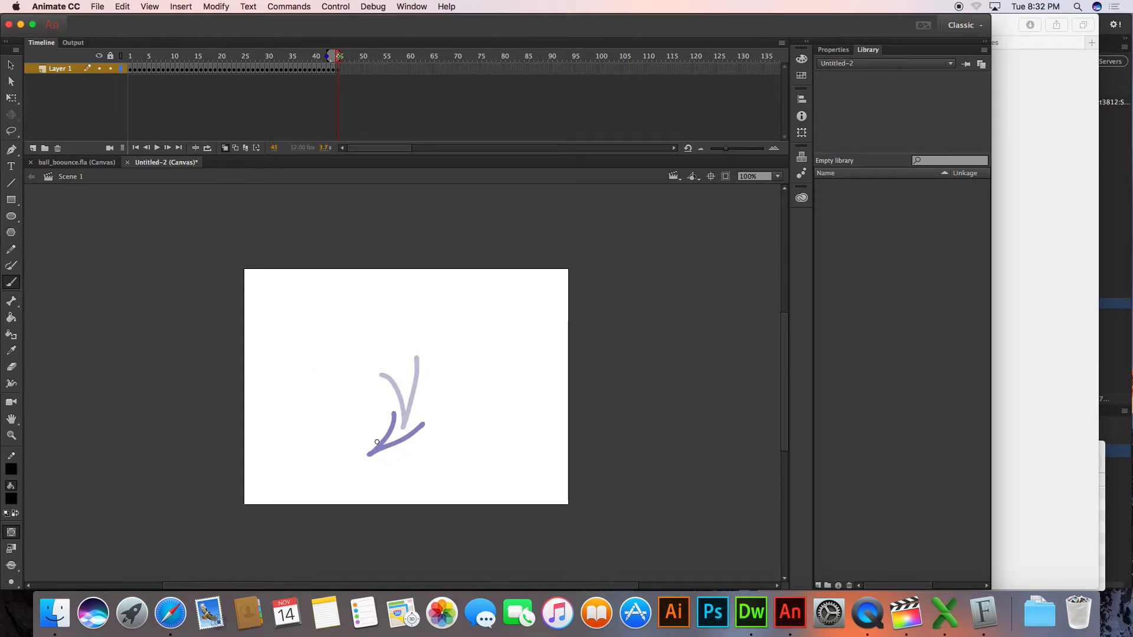
pyautogui.moveTo(314, 438); pyautogui.dragTo(380, 470)
pyautogui.press('F7')
pyautogui.moveTo(306, 449)
pyautogui.mouseDown()
pyautogui.moveTo(309, 403)
pyautogui.moveTo(323, 432)
pyautogui.moveTo(317, 389)
pyautogui.moveTo(337, 386)
pyautogui.moveTo(373, 420)
pyautogui.moveTo(369, 393)
pyautogui.moveTo(365, 441)
pyautogui.moveTo(344, 462)
pyautogui.moveTo(383, 435)
pyautogui.mouseUp()
pyautogui.press('F7')
pyautogui.press('F7')
pyautogui.press('F7')
# Draw the streak circling once more on frames 50 to 55 in the lower-left part of the stage, and add blank keyframe 56
pyautogui.press('F7')
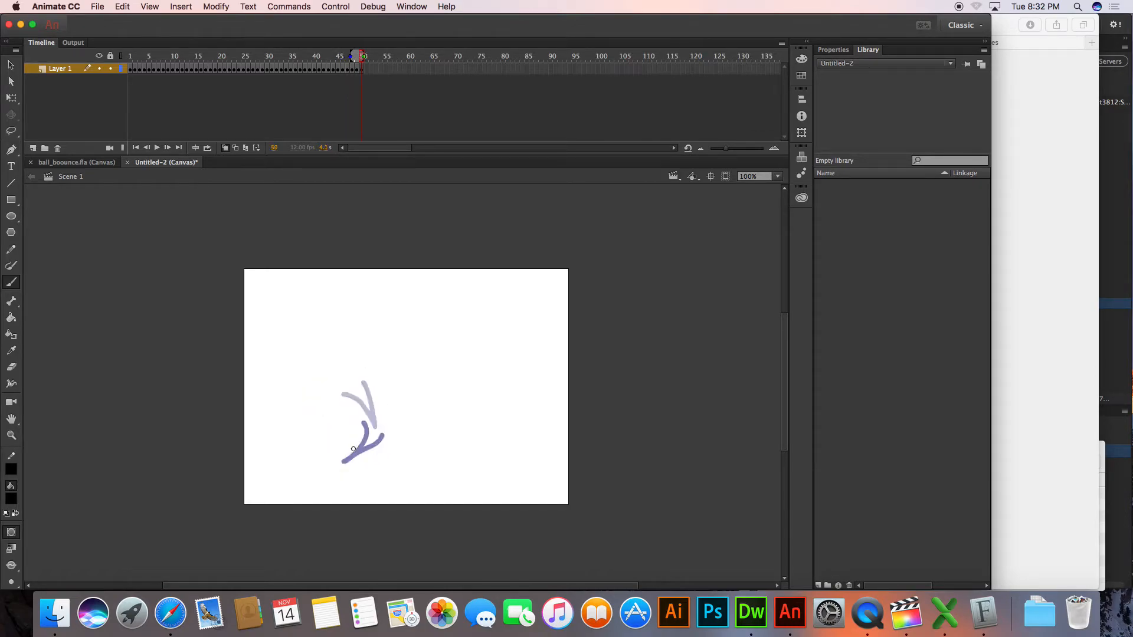
pyautogui.press('F7')
pyautogui.moveTo(304, 437)
pyautogui.mouseDown()
pyautogui.moveTo(310, 401)
pyautogui.moveTo(320, 425)
pyautogui.moveTo(356, 381)
pyautogui.moveTo(336, 393)
pyautogui.moveTo(384, 426)
pyautogui.moveTo(384, 382)
pyautogui.mouseUp()
pyautogui.press('F7')
pyautogui.press('F7')
pyautogui.press('F7')
pyautogui.moveTo(366, 447); pyautogui.dragTo(386, 437)
pyautogui.press('F7')
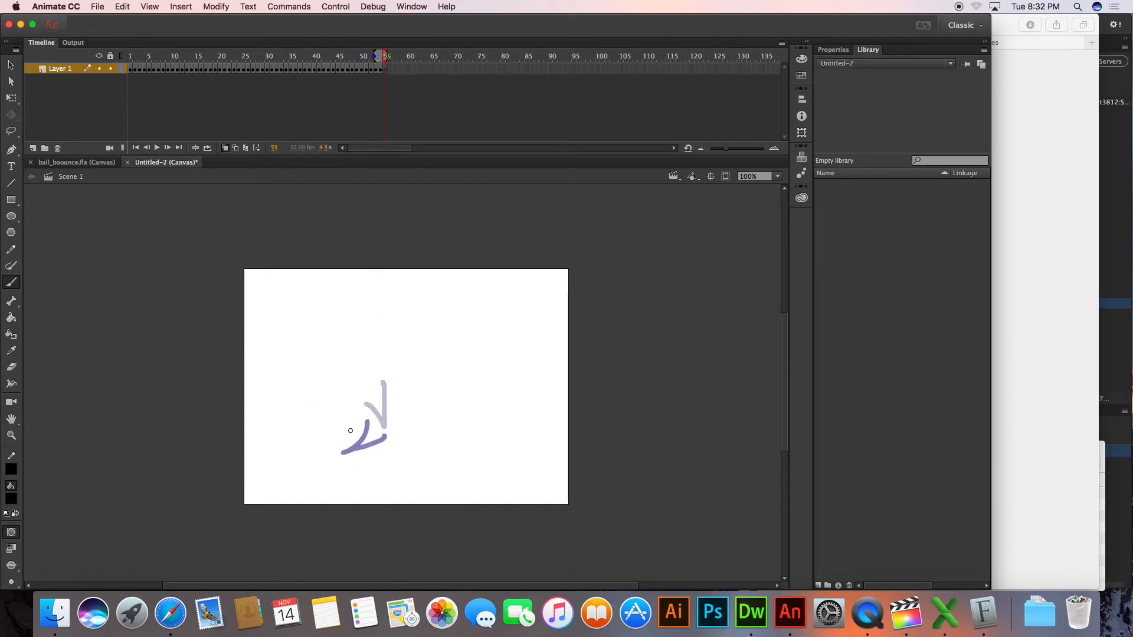
pyautogui.moveTo(305, 430); pyautogui.dragTo(341, 442)
# Draw the streak on frames 57 to 61, sweeping across to the right and off the stage, and add blank keyframe 62
pyautogui.press('F7')
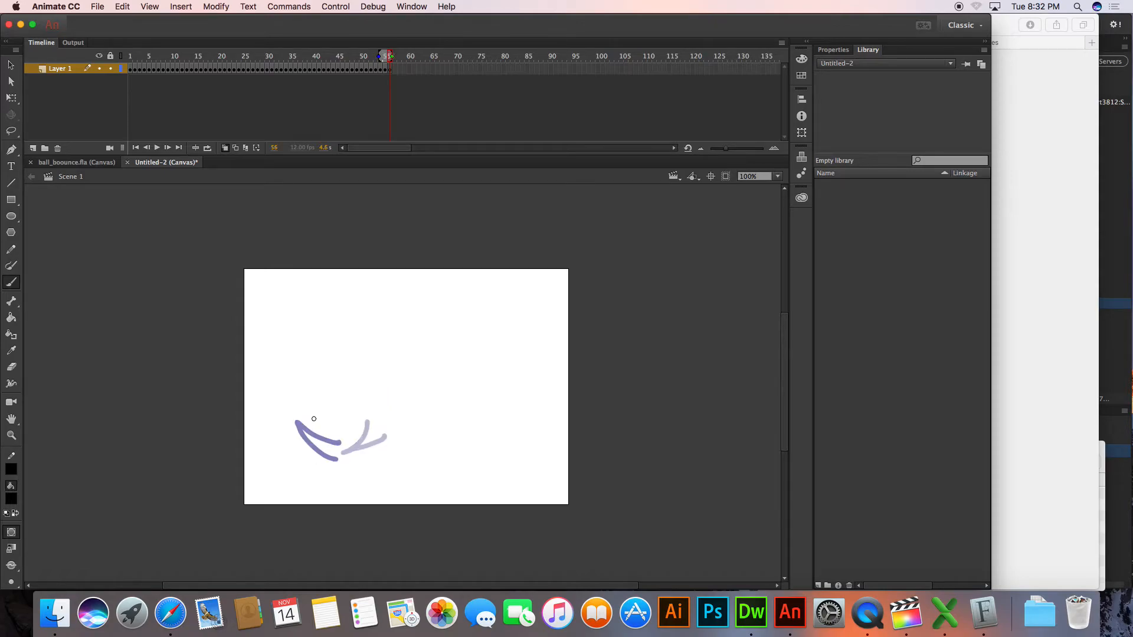
pyautogui.press('F7')
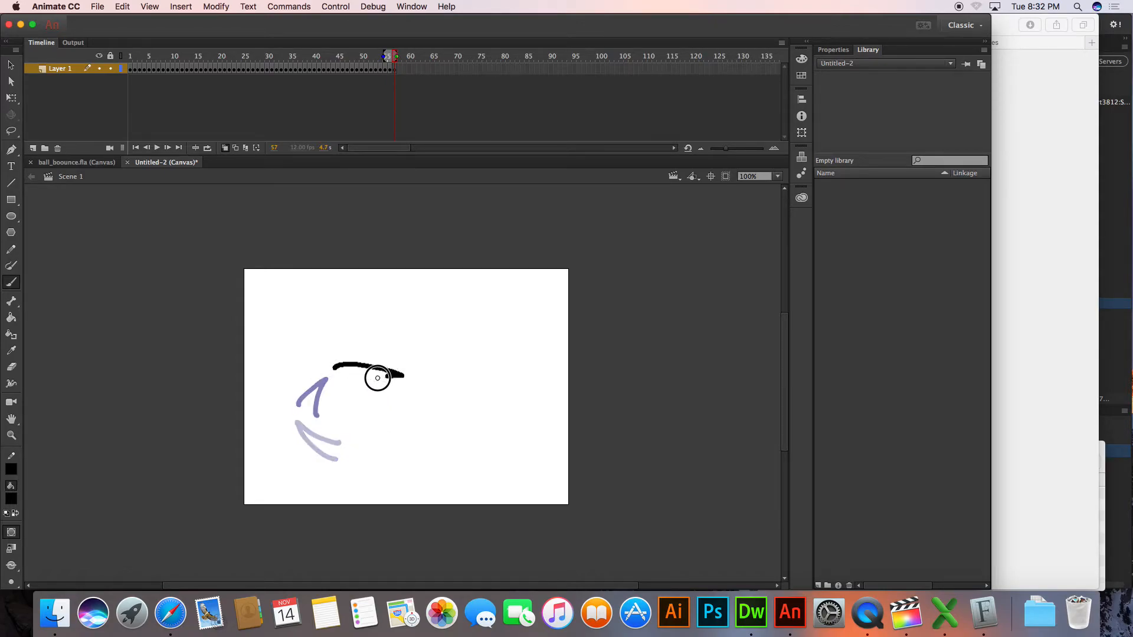
pyautogui.moveTo(385, 376); pyautogui.dragTo(350, 382)
pyautogui.press('F7')
pyautogui.moveTo(483, 412); pyautogui.dragTo(398, 396)
pyautogui.press('F7')
pyautogui.moveTo(506, 404)
pyautogui.mouseDown()
pyautogui.moveTo(498, 432)
pyautogui.moveTo(475, 429)
pyautogui.mouseUp()
pyautogui.press('F7')
pyautogui.moveTo(625, 462); pyautogui.dragTo(581, 433)
pyautogui.press('F7')
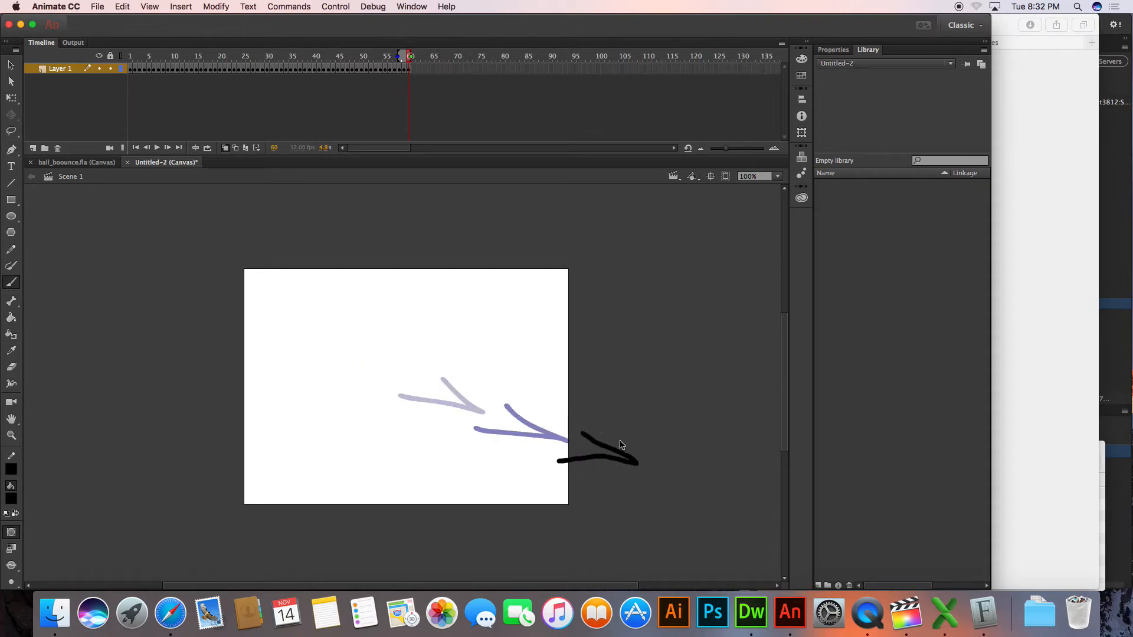
pyautogui.moveTo(657, 420)
pyautogui.mouseDown()
pyautogui.moveTo(711, 357)
pyautogui.moveTo(632, 402)
pyautogui.mouseUp()
pyautogui.press('F7')
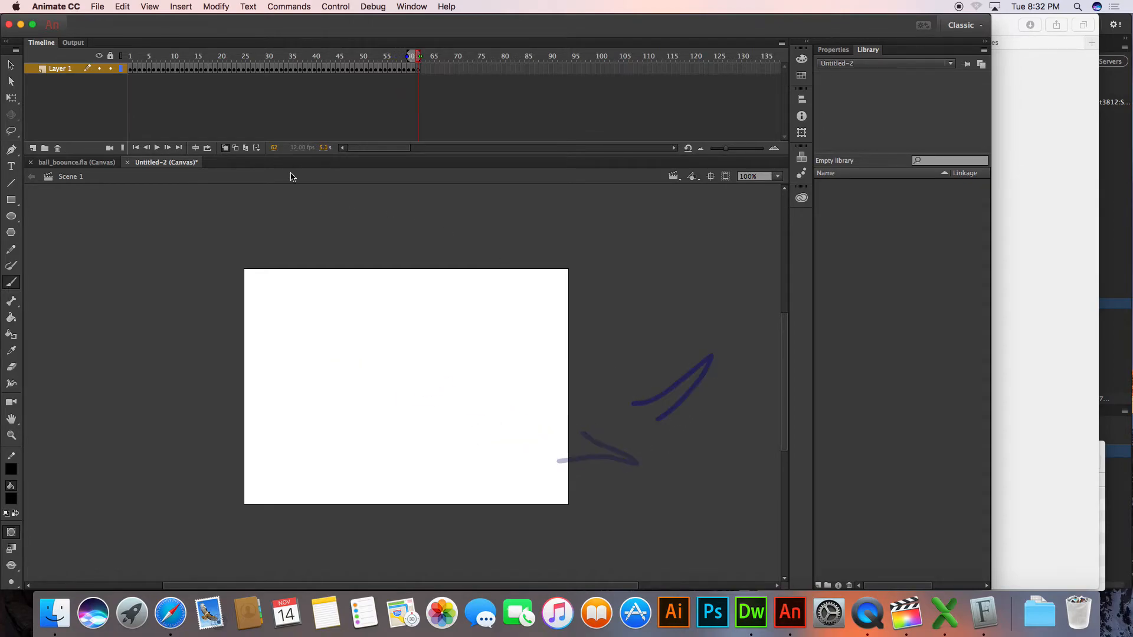
# Play the streak animation from the first frame, test it in the browser, and return to Animate
pyautogui.click(136, 148)
pyautogui.click(158, 148)
pyautogui.press('super+Return')
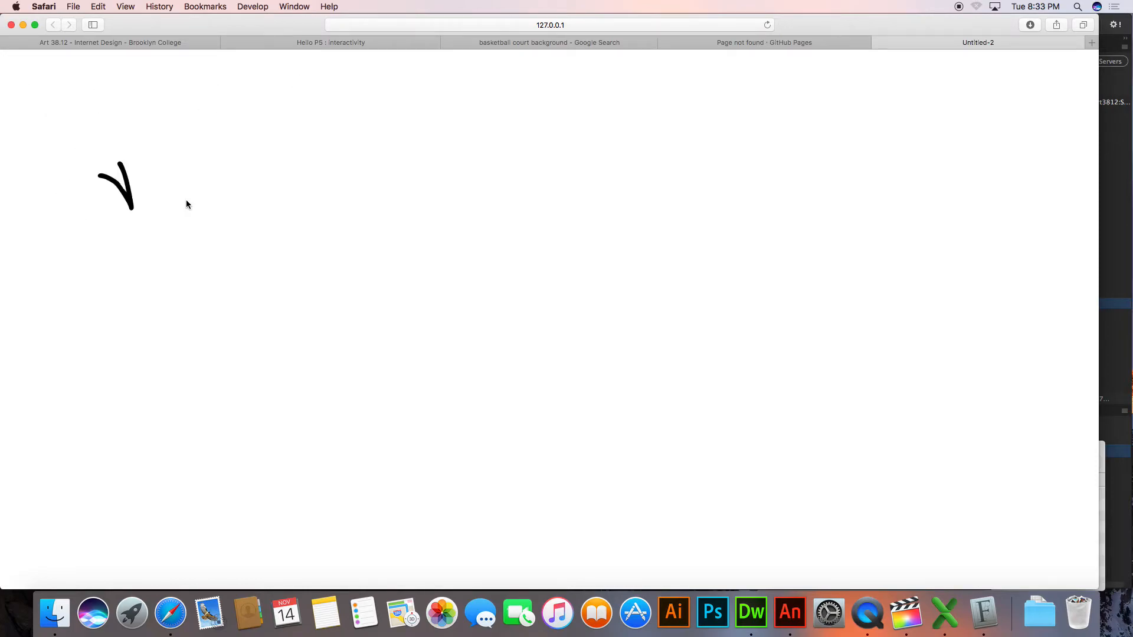
pyautogui.press('super+Tab')
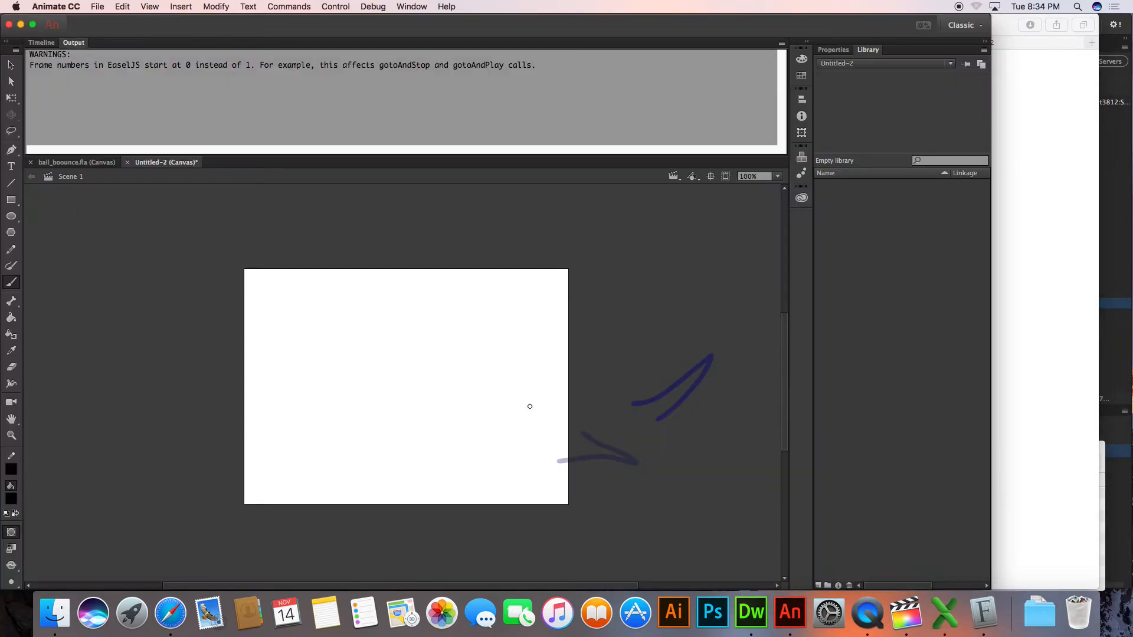
# Create a new 550 × 400 px HTML5 Canvas document at 24 fps and paint a large black T on the stage
pyautogui.press('super+n')
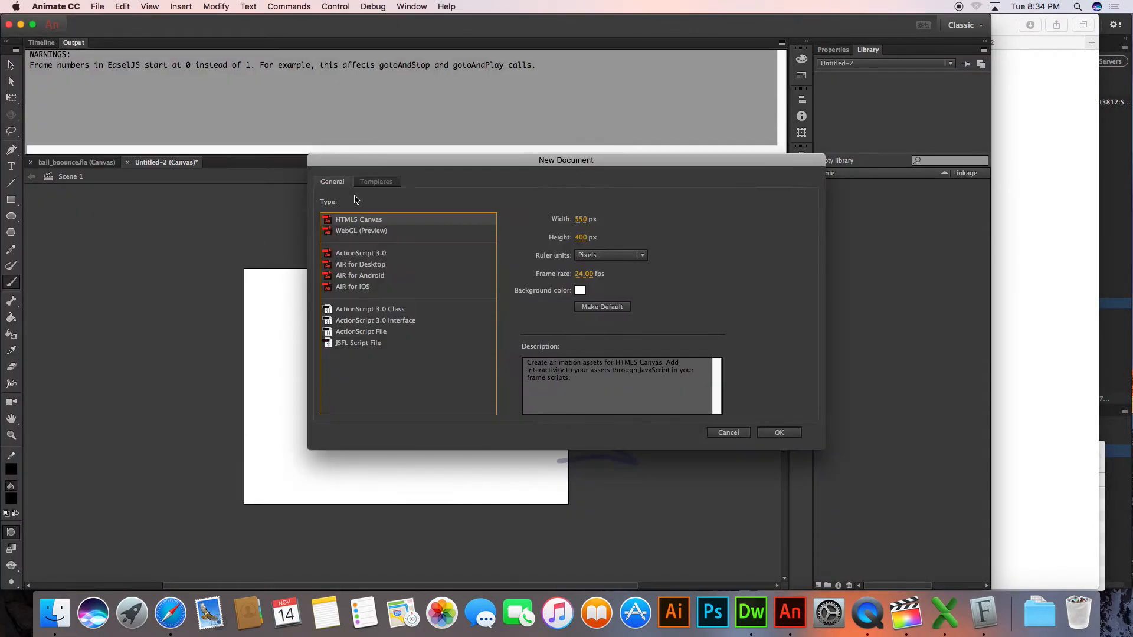
pyautogui.press('Return')
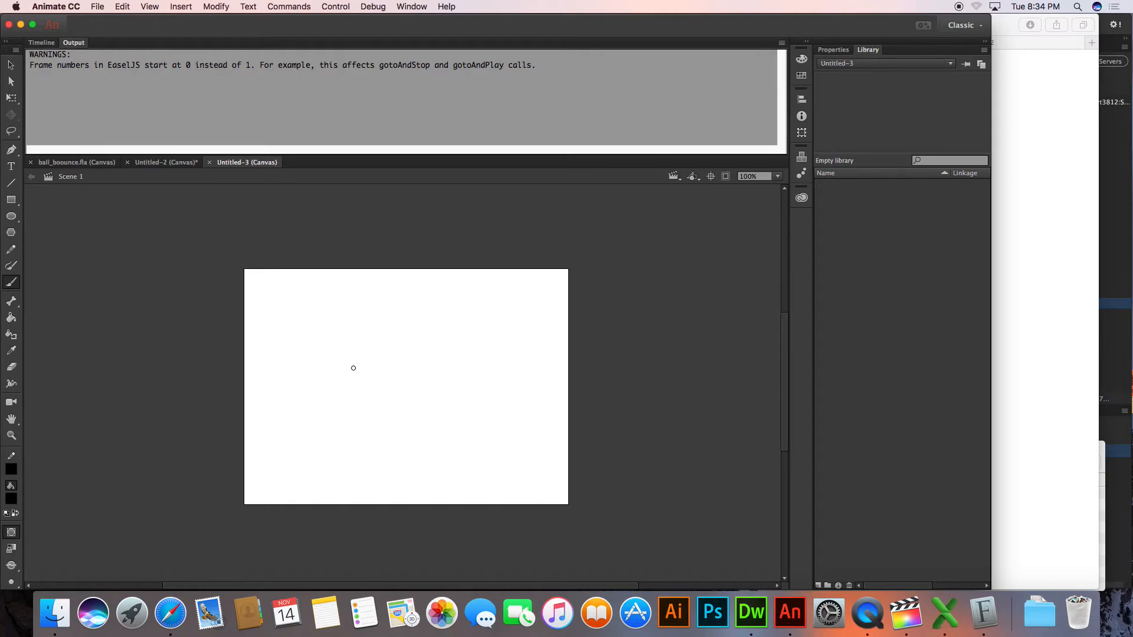
pyautogui.moveTo(371, 370); pyautogui.dragTo(466, 370)
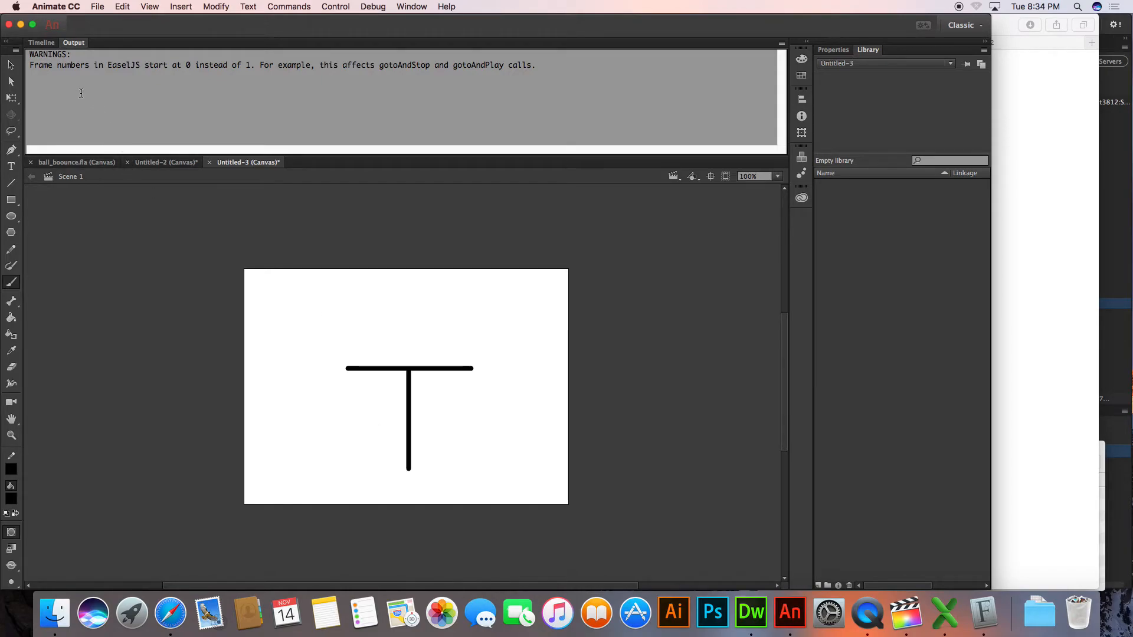
# On keyframe 2, erase both outer ends of the T's crossbar with a larger eraser, and add keyframe 3
pyautogui.click(41, 43)
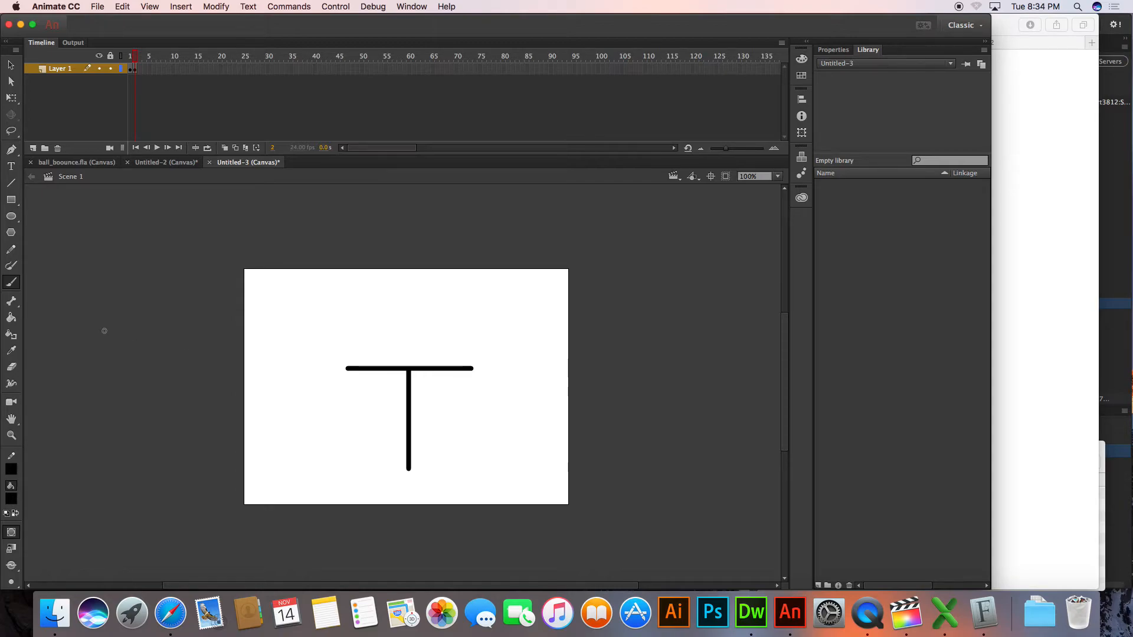
pyautogui.click(11, 366)
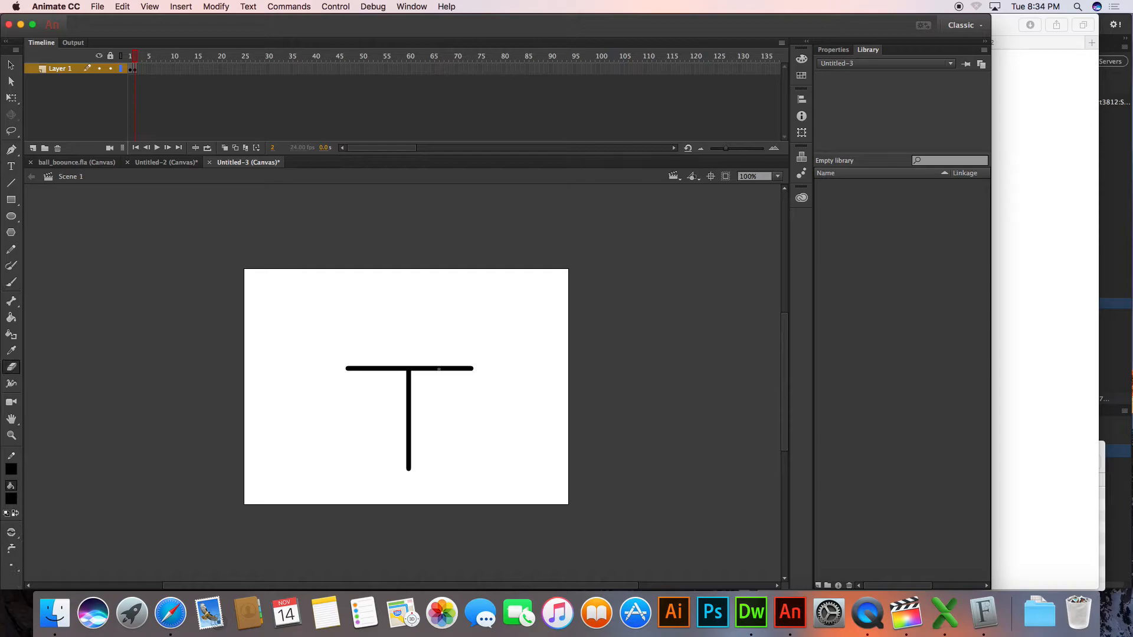
pyautogui.click(12, 565)
pyautogui.click(38, 502)
pyautogui.moveTo(477, 368); pyautogui.dragTo(466, 370)
pyautogui.moveTo(336, 370); pyautogui.dragTo(366, 370)
pyautogui.press('F6')
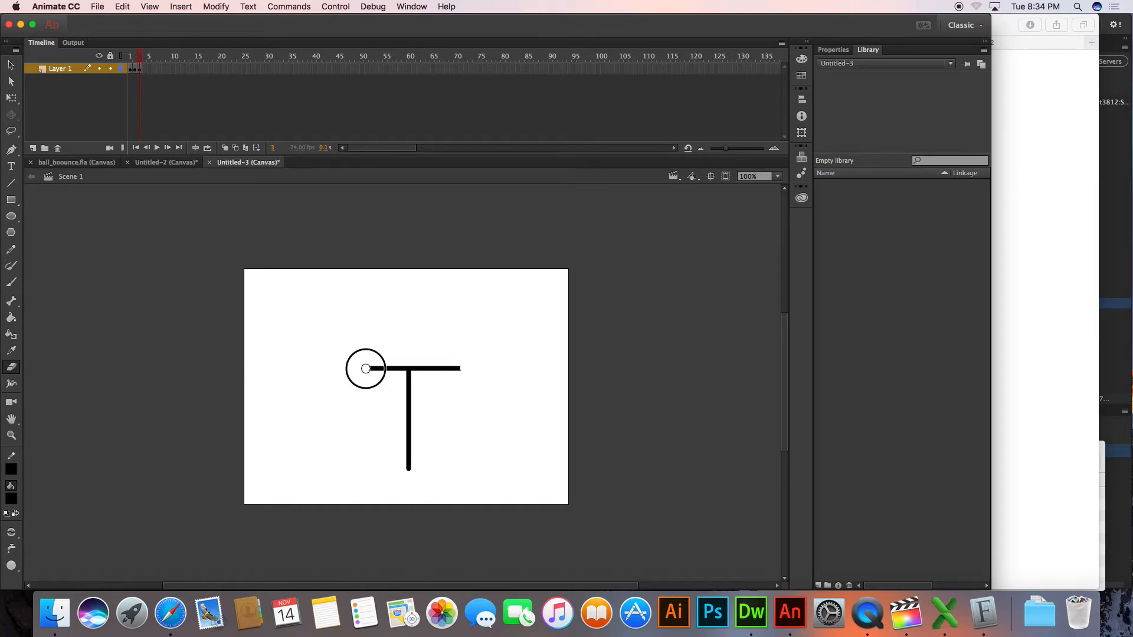
# Erase the T's crossbar bit by bit on successive keyframes until only the stem is left at frame 10
pyautogui.press('F6')
pyautogui.moveTo(466, 370); pyautogui.dragTo(455, 370)
pyautogui.press('F6')
pyautogui.moveTo(371, 368)
pyautogui.mouseDown()
pyautogui.moveTo(452, 369)
pyautogui.moveTo(383, 368)
pyautogui.moveTo(439, 368)
pyautogui.moveTo(432, 381)
pyautogui.moveTo(395, 368)
pyautogui.moveTo(444, 370)
pyautogui.mouseUp()
pyautogui.press('F6')
pyautogui.press('F6')
pyautogui.press('F6')
pyautogui.press('F6')
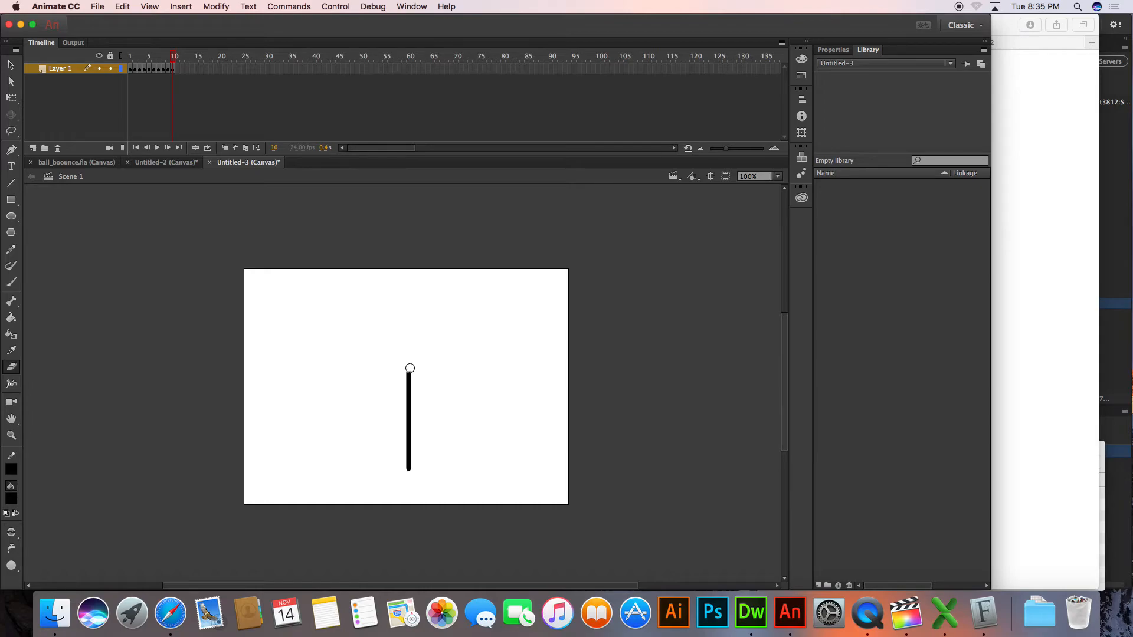
# Erase the stem from the top down on successive keyframes up to frame 29, leaving a short stub at the bottom
pyautogui.moveTo(409, 369); pyautogui.dragTo(409, 461)
pyautogui.press('F6')
pyautogui.press('F6')
pyautogui.press('F6')
pyautogui.press('F6')
pyautogui.press('F6')
pyautogui.press('F6')
pyautogui.press('F6')
pyautogui.press('F6')
pyautogui.press('F6')
pyautogui.press('F6')
pyautogui.press('F6')
pyautogui.press('F6')
pyautogui.press('F6')
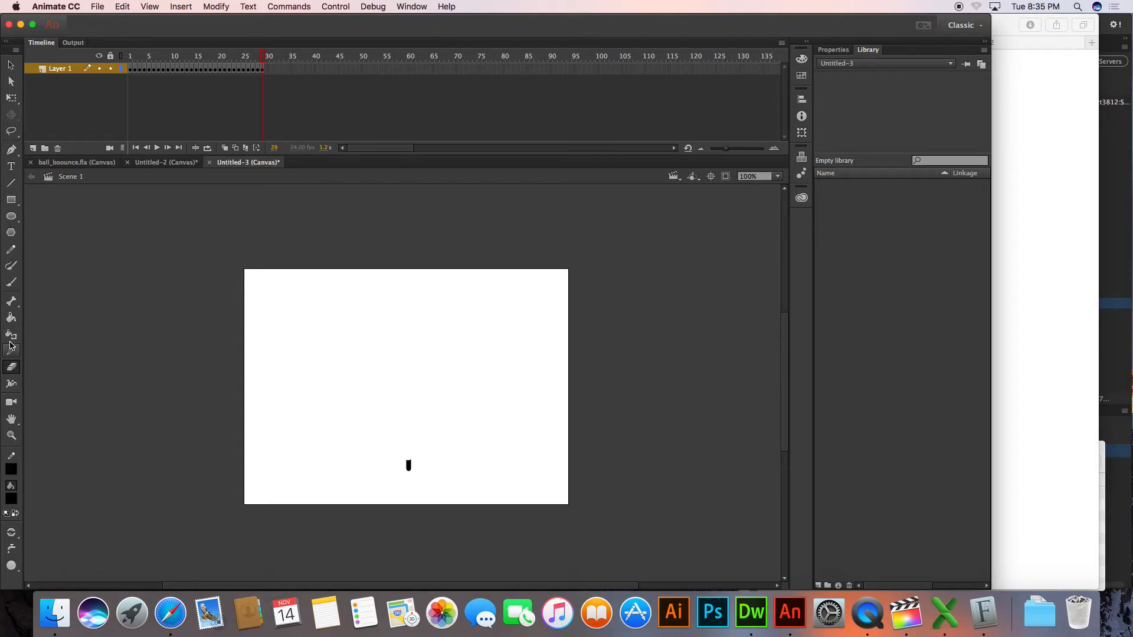
# Set the fill to dark brown and paint over the remaining black stub with the Brush tool on frame 29
pyautogui.click(10, 499)
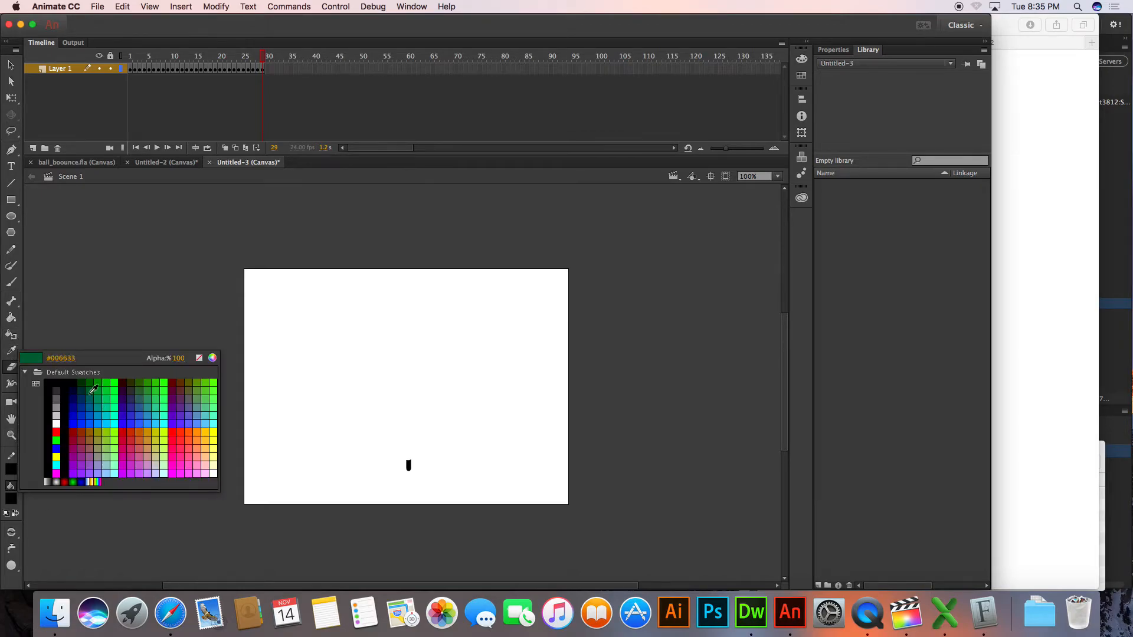
pyautogui.click(179, 382)
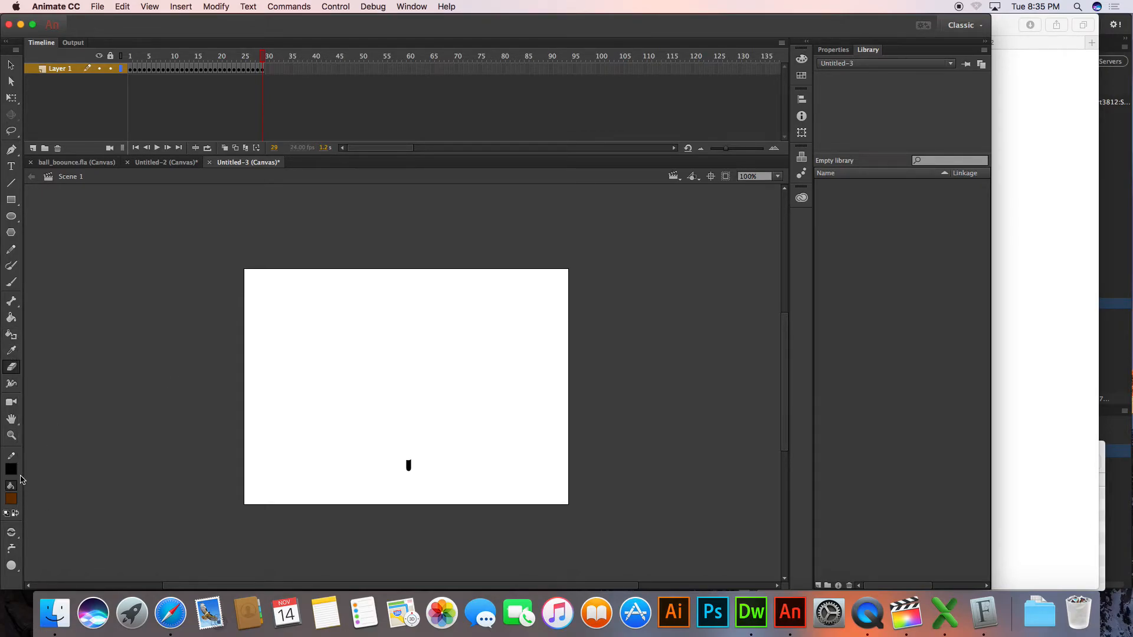
pyautogui.click(11, 283)
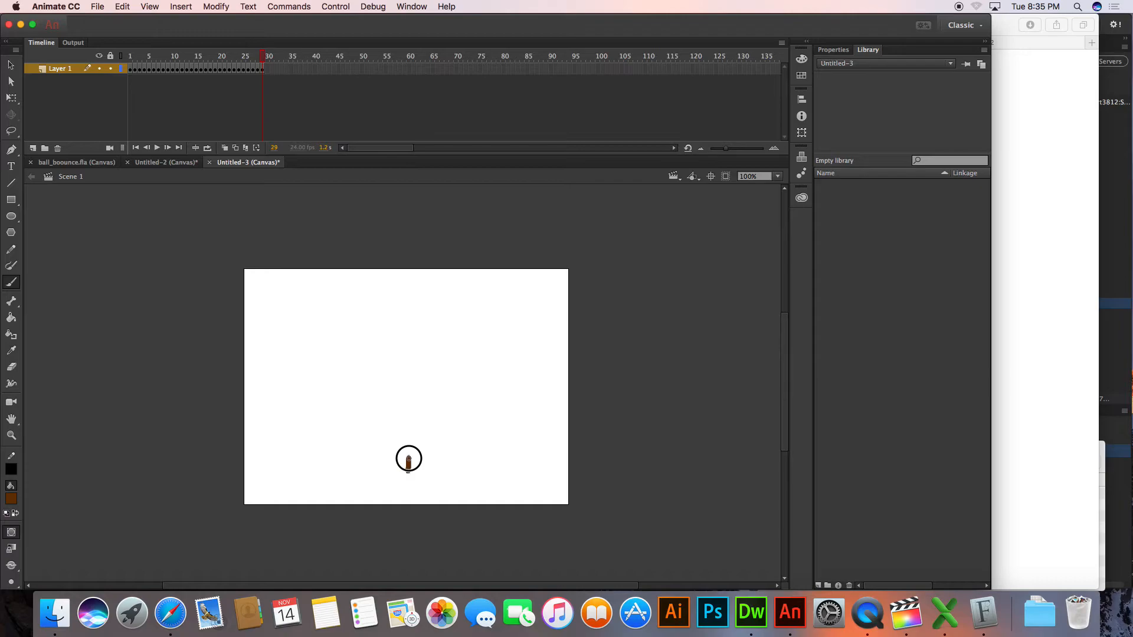
# Grow a wavy brown trunk upward from the stub on keyframes 30 to 40, thickening its lower part
pyautogui.press('F6')
pyautogui.moveTo(406, 456); pyautogui.dragTo(411, 368)
pyautogui.press('F6')
pyautogui.press('F6')
pyautogui.press('F6')
pyautogui.press('F6')
pyautogui.press('F6')
pyautogui.press('F6')
pyautogui.moveTo(413, 471); pyautogui.dragTo(409, 417)
pyautogui.press('F6')
# Thicken the trunk's upper part and paint branches on both sides on successive keyframes up to frame 51
pyautogui.press('F6')
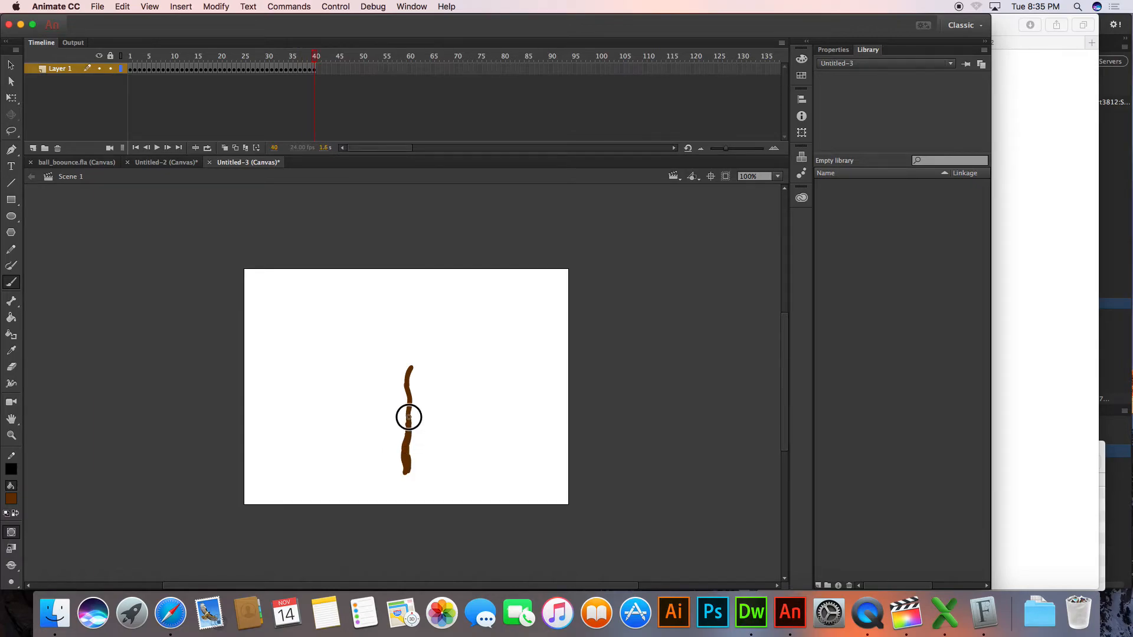
pyautogui.moveTo(407, 401); pyautogui.dragTo(407, 369)
pyautogui.press('F6')
pyautogui.moveTo(411, 475)
pyautogui.mouseDown()
pyautogui.moveTo(413, 363)
pyautogui.moveTo(389, 386)
pyautogui.moveTo(424, 401)
pyautogui.moveTo(431, 374)
pyautogui.mouseUp()
pyautogui.press('F6')
pyautogui.press('F6')
pyautogui.press('F6')
pyautogui.press('F6')
pyautogui.moveTo(410, 420)
pyautogui.mouseDown()
pyautogui.moveTo(373, 413)
pyautogui.moveTo(439, 429)
pyautogui.mouseUp()
pyautogui.press('F6')
pyautogui.moveTo(408, 373); pyautogui.dragTo(395, 366)
# Paint a long low branch on each side of the trunk on successive keyframes up to frame 55
pyautogui.press('F6')
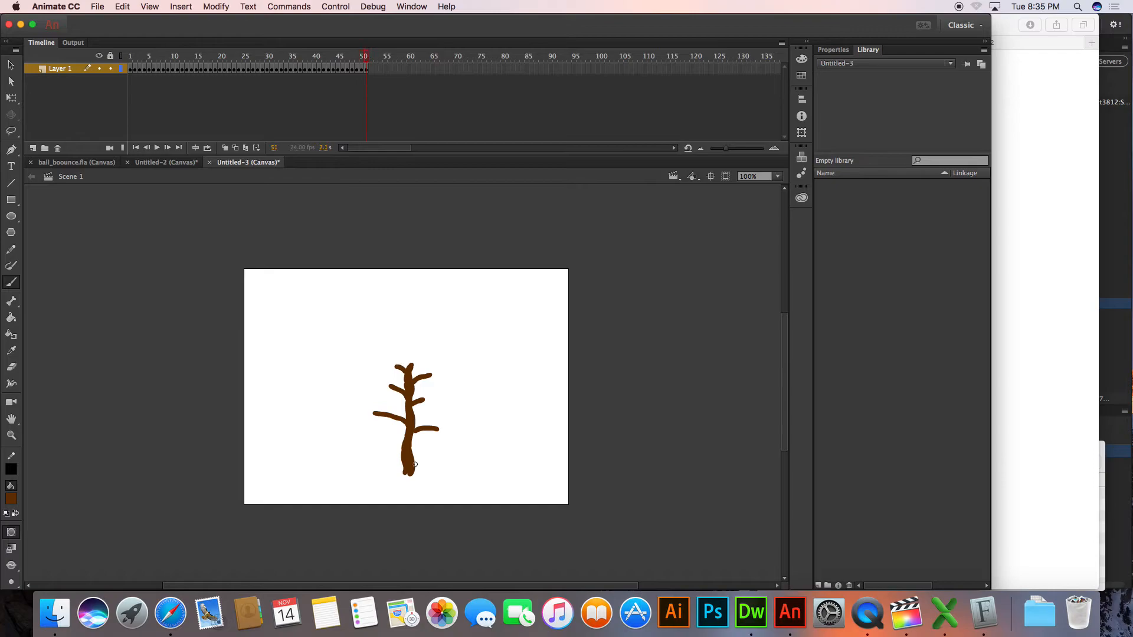
pyautogui.moveTo(406, 443)
pyautogui.mouseDown()
pyautogui.moveTo(377, 441)
pyautogui.moveTo(466, 447)
pyautogui.mouseUp()
pyautogui.press('F6')
pyautogui.press('F6')
pyautogui.press('F6')
pyautogui.press('F6')
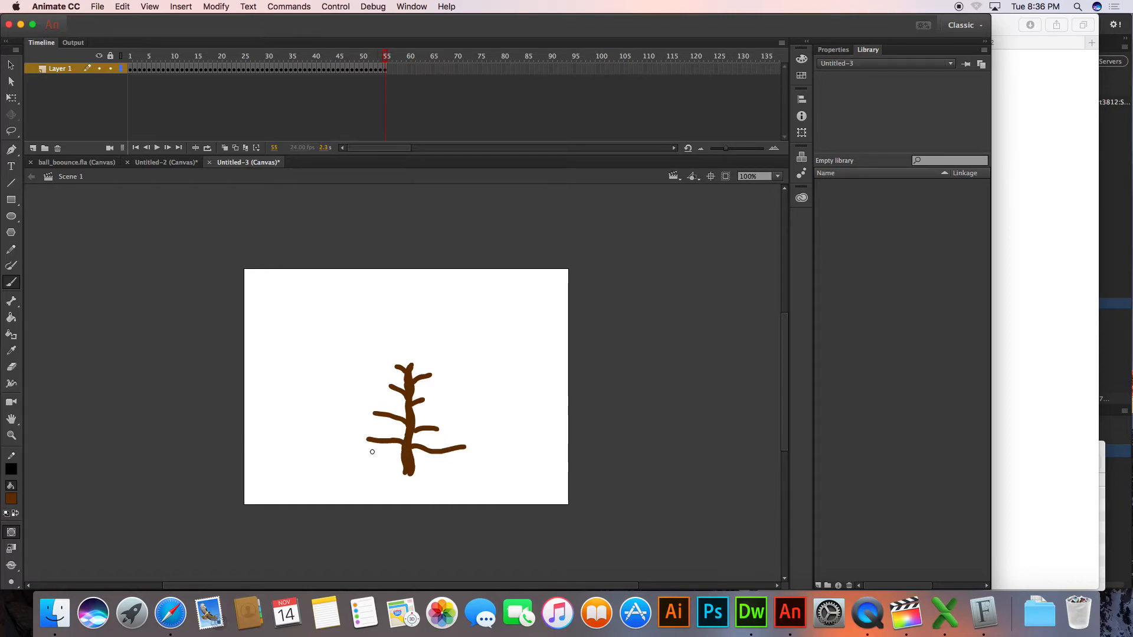
# Add small brown twigs to the tree's branches on successive keyframes up to frame 63
pyautogui.moveTo(369, 441)
pyautogui.mouseDown()
pyautogui.moveTo(340, 437)
pyautogui.moveTo(372, 439)
pyautogui.mouseUp()
pyautogui.moveTo(387, 55)
pyautogui.mouseDown()
pyautogui.moveTo(165, 55)
pyautogui.moveTo(395, 61)
pyautogui.mouseUp()
pyautogui.moveTo(440, 451); pyautogui.dragTo(449, 442)
pyautogui.moveTo(376, 442)
pyautogui.mouseDown()
pyautogui.moveTo(362, 446)
pyautogui.moveTo(378, 434)
pyautogui.mouseUp()
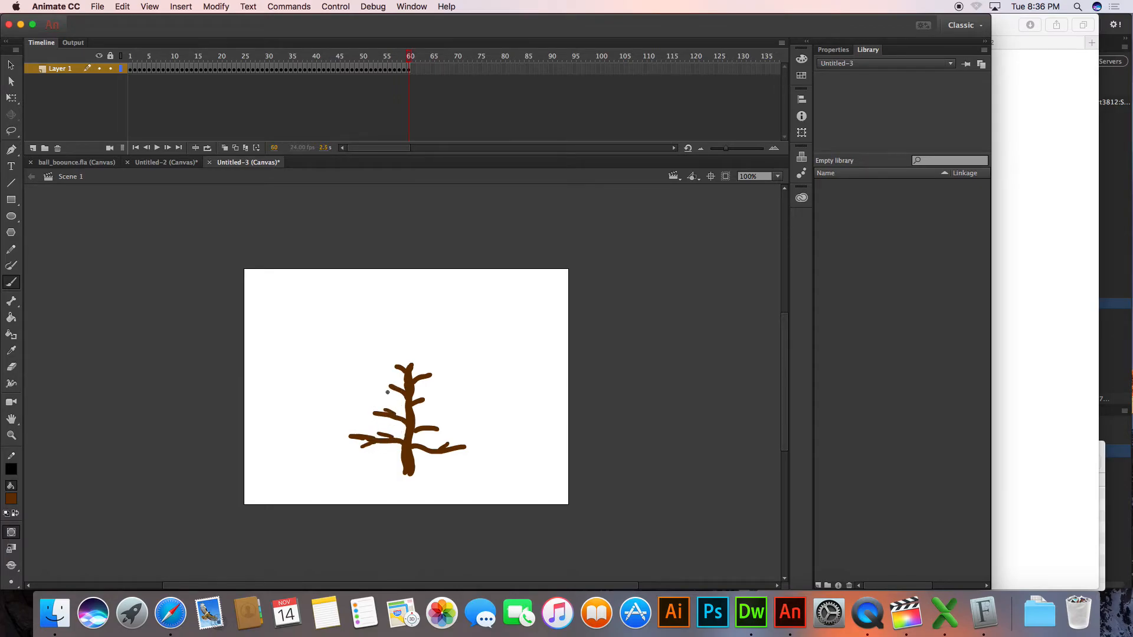
pyautogui.moveTo(402, 389)
pyautogui.mouseDown()
pyautogui.moveTo(366, 391)
pyautogui.moveTo(389, 371)
pyautogui.moveTo(442, 382)
pyautogui.mouseUp()
pyautogui.moveTo(419, 408); pyautogui.dragTo(443, 420)
pyautogui.moveTo(377, 70); pyautogui.dragTo(448, 37)
# Set the fill to dark green and choose a small brush size for painting leaves
pyautogui.click(13, 500)
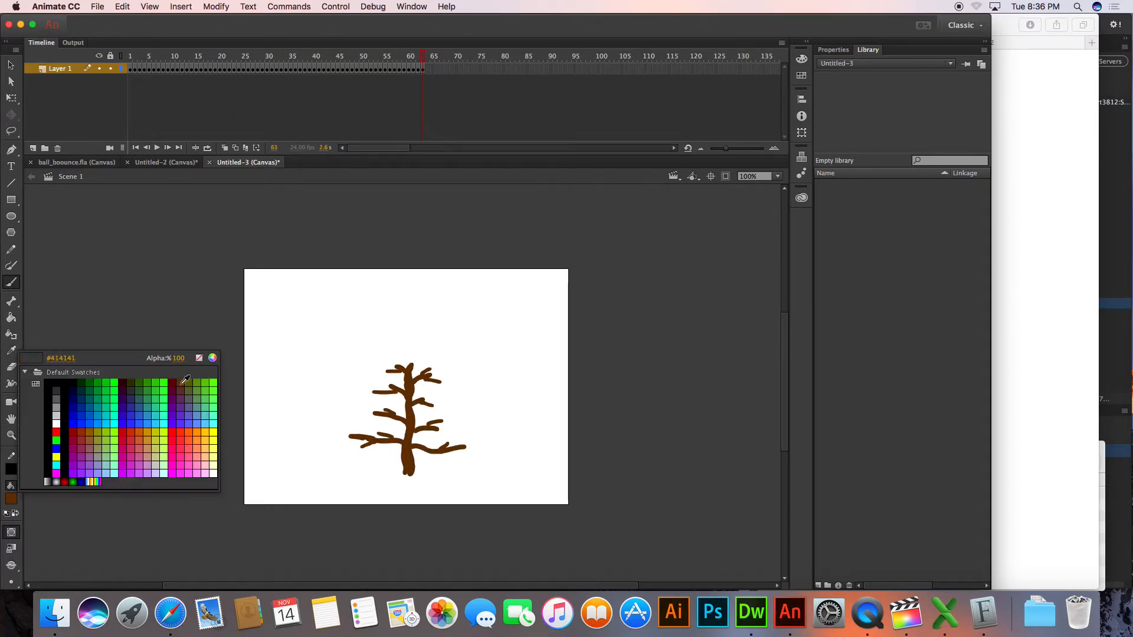
pyautogui.click(90, 382)
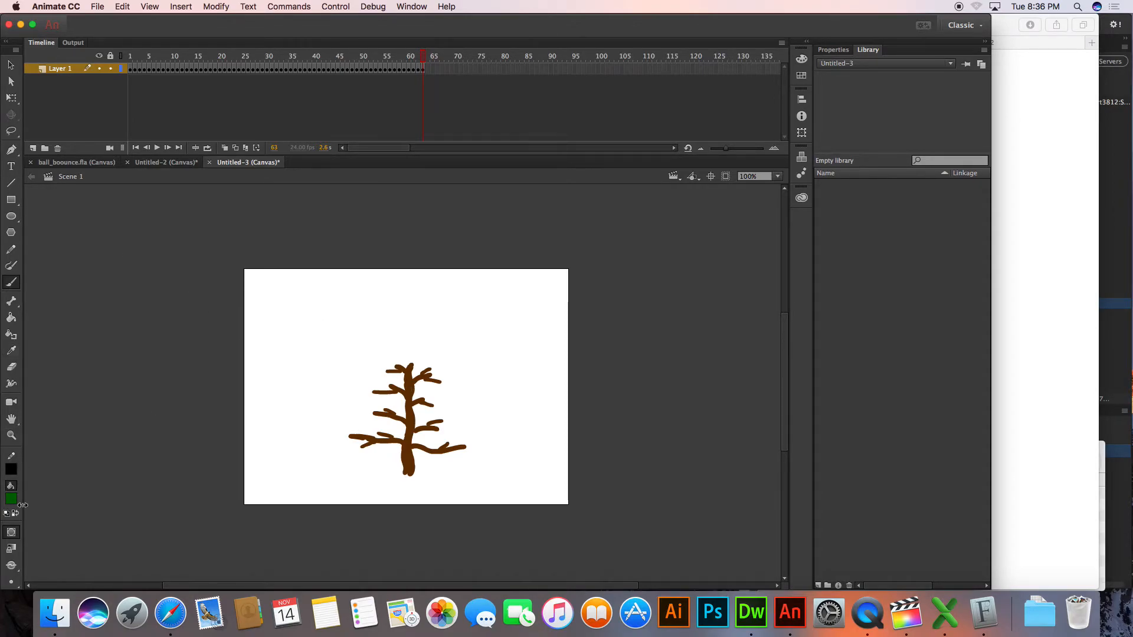
pyautogui.click(11, 581)
pyautogui.click(45, 571)
pyautogui.click(12, 582)
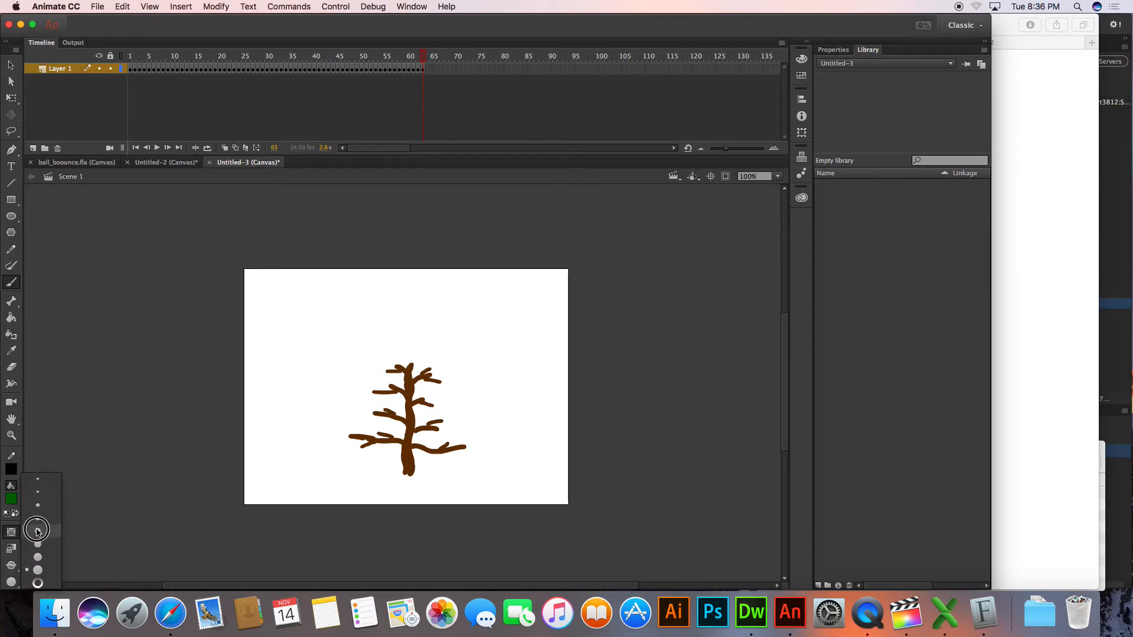
pyautogui.click(38, 508)
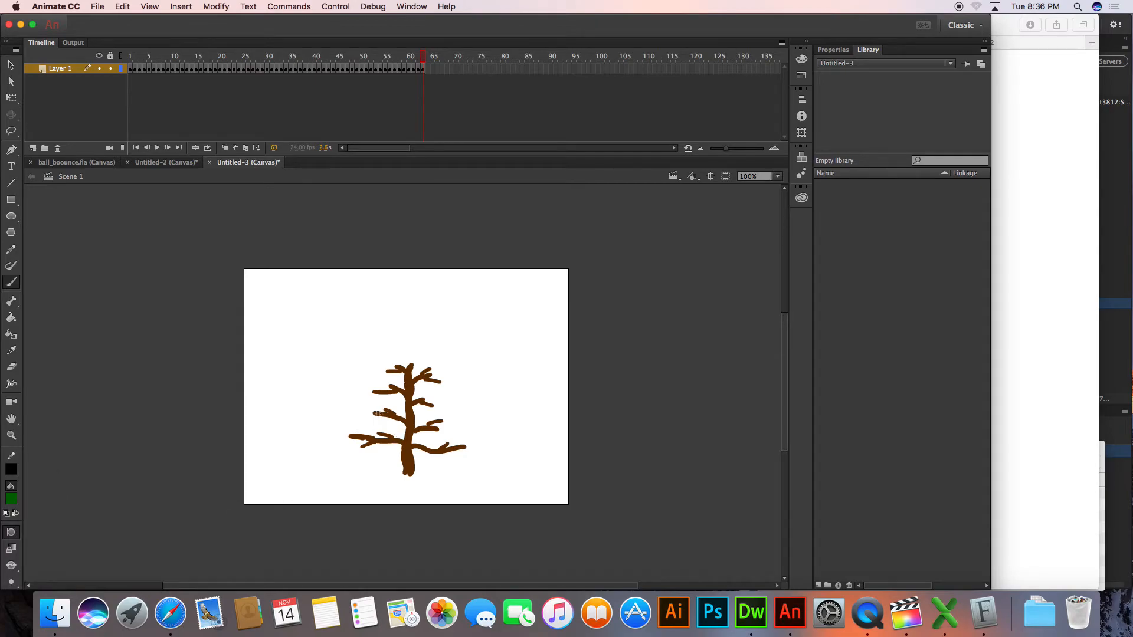
# Dab small green leaves on the branch tips on both sides of the tree on successive keyframes up to frame 70
pyautogui.click(372, 412)
pyautogui.click(438, 419)
pyautogui.click(433, 402)
pyautogui.click(440, 379)
pyautogui.press('F6')
pyautogui.press('F6')
pyautogui.click(378, 437)
pyautogui.press('F6')
pyautogui.click(372, 447)
# Dab green leaves along the tree's lower right branches, adding a keyframe after each change
pyautogui.press('F6')
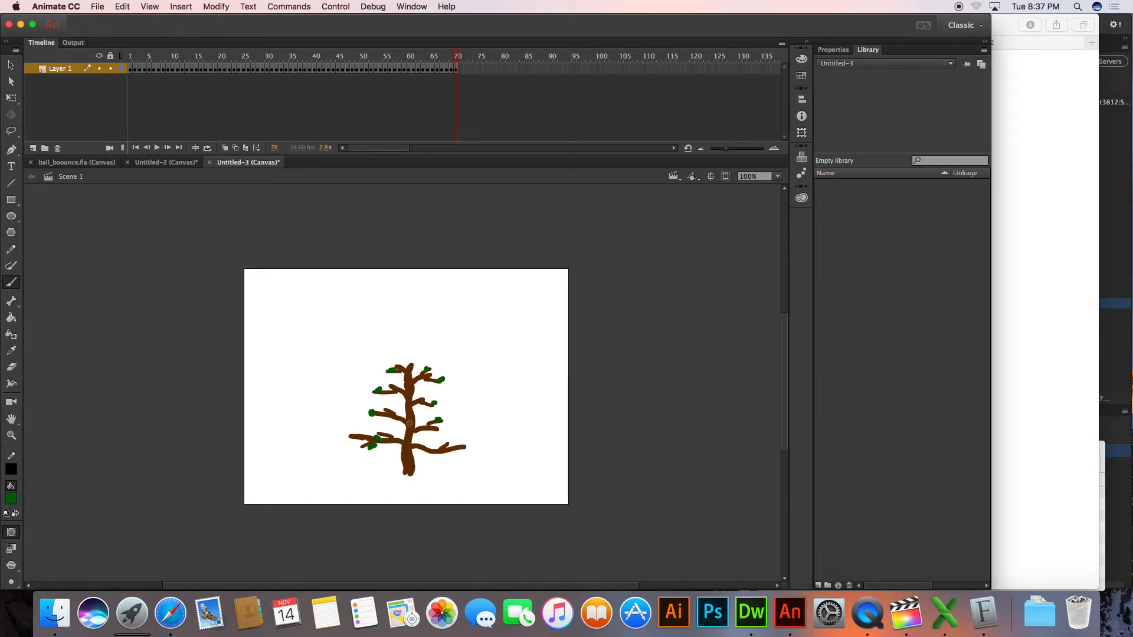
pyautogui.click(421, 434)
pyautogui.press('F6')
pyautogui.click(426, 451)
pyautogui.click(448, 442)
pyautogui.press('F6')
pyautogui.click(467, 447)
# Dab leaves on the treetop, the left branches and the upper right branch on successive keyframes up to frame 79
pyautogui.press('F6')
pyautogui.click(412, 362)
pyautogui.click(396, 361)
pyautogui.press('F6')
pyautogui.click(383, 407)
pyautogui.press('F6')
pyautogui.click(376, 431)
pyautogui.press('F6')
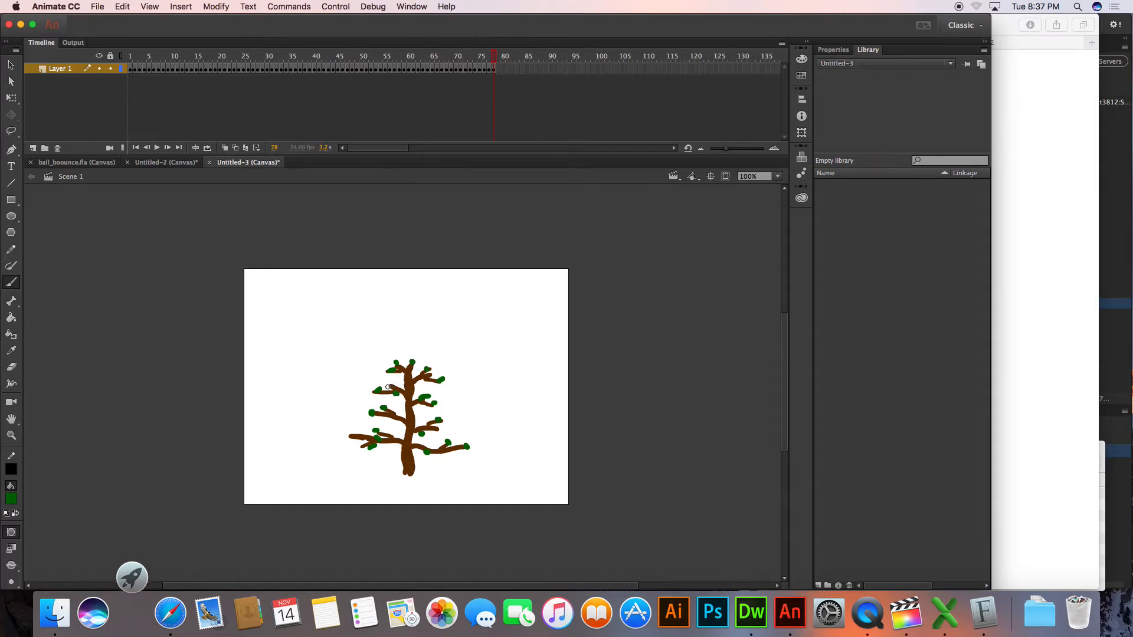
pyautogui.click(436, 375)
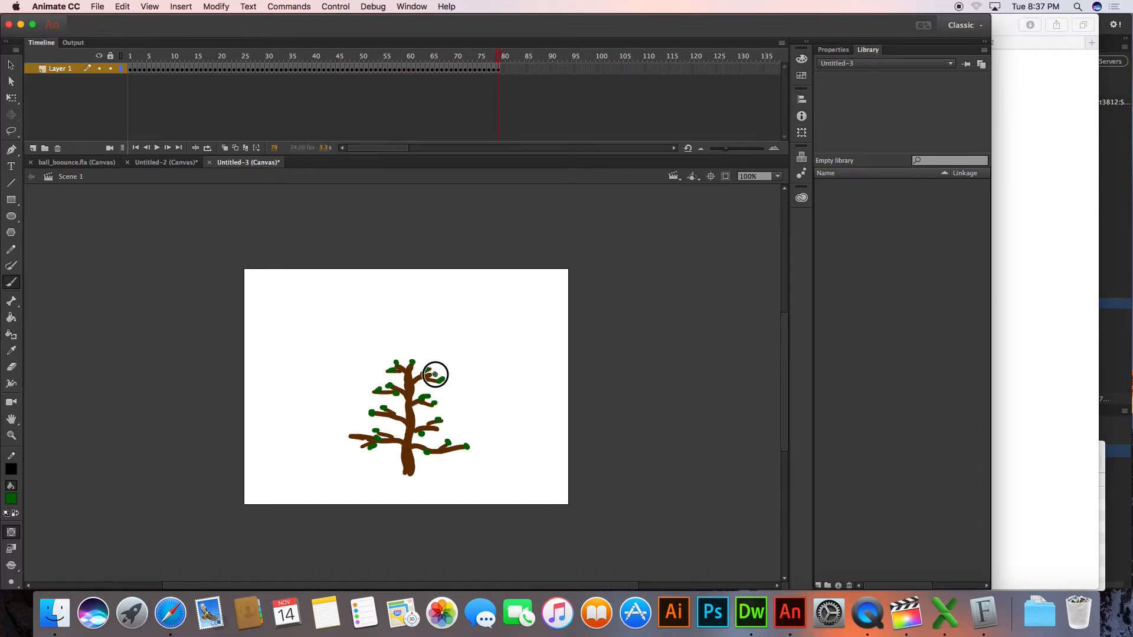
pyautogui.click(387, 370)
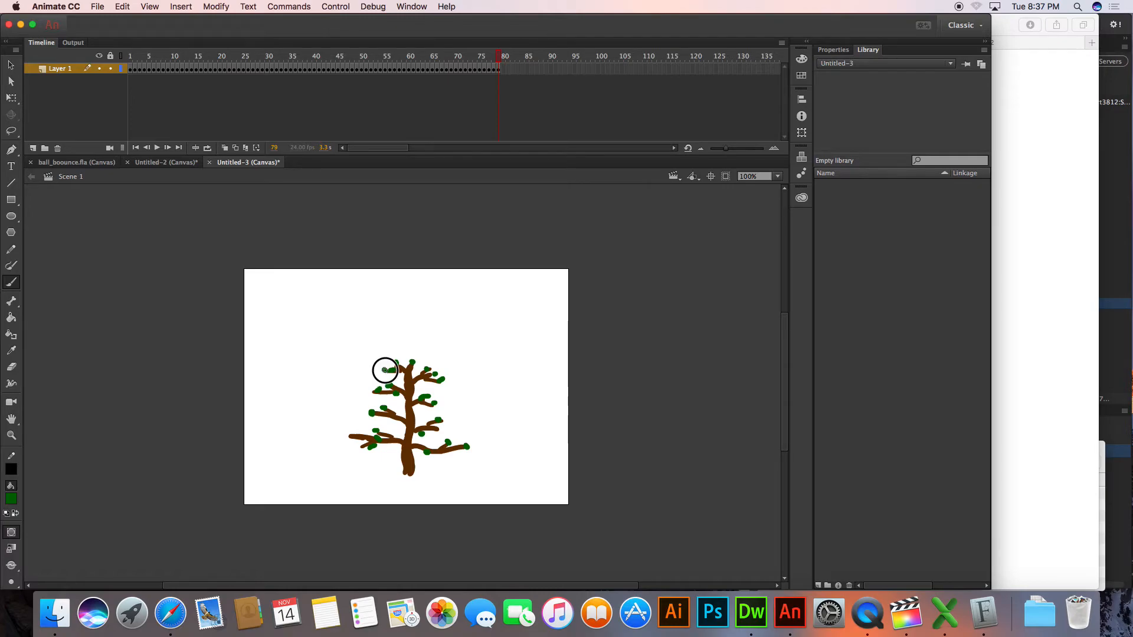
# Enlarge the brush and dab bigger leaves on the left branches and across the treetop from frame 79 to 81
pyautogui.click(10, 582)
pyautogui.click(42, 533)
pyautogui.click(371, 412)
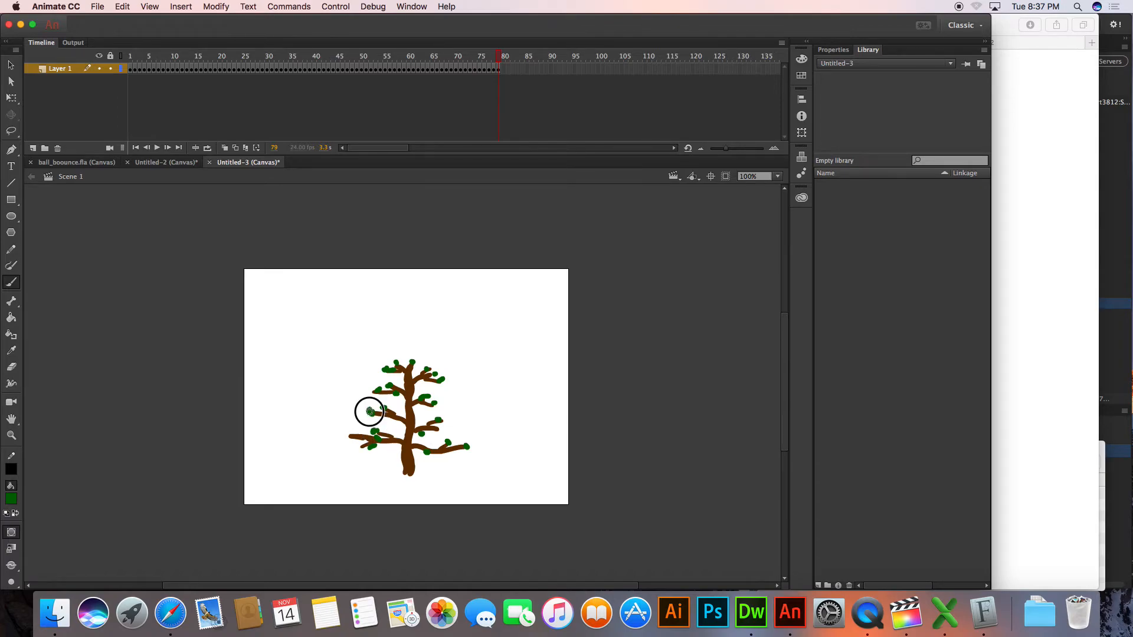
pyautogui.click(384, 407)
pyautogui.click(379, 389)
pyautogui.press('F5')
pyautogui.press('F5')
pyautogui.click(398, 357)
pyautogui.click(428, 366)
pyautogui.click(442, 373)
# Dab bigger green leaves down the tree's right-hand branches on frames 82 and 83
pyautogui.press('F5')
pyautogui.click(428, 395)
pyautogui.press('F5')
pyautogui.click(440, 421)
pyautogui.click(423, 435)
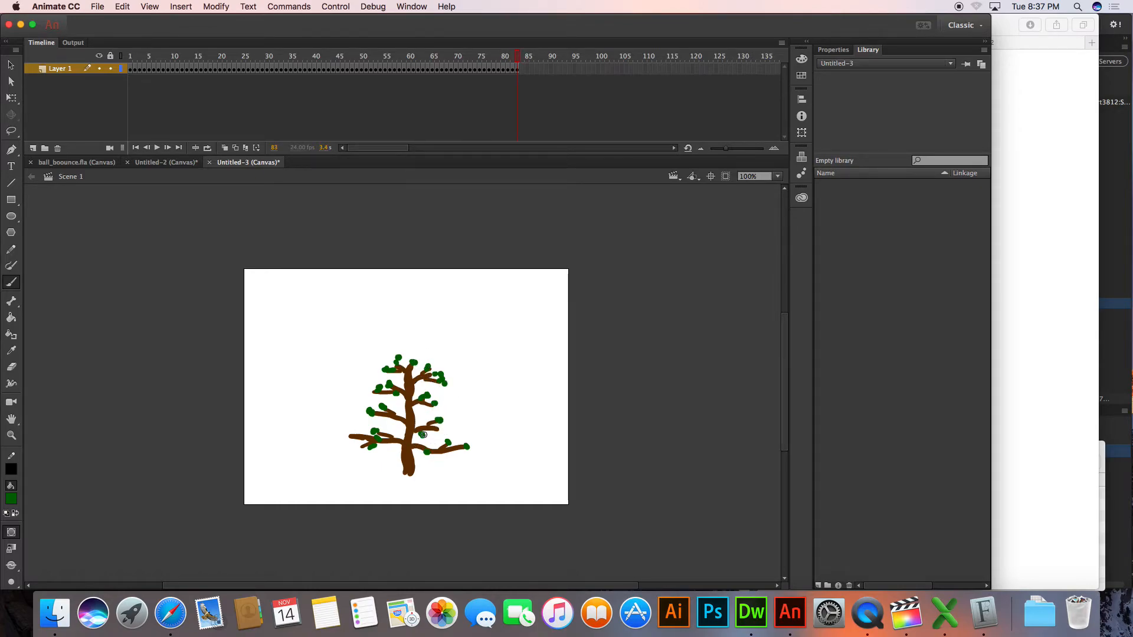
pyautogui.click(451, 442)
pyautogui.click(425, 455)
pyautogui.click(466, 446)
# Choose an even larger brush size and enlarge the leaves on the left branches, treetop and upper right branches
pyautogui.click(11, 582)
pyautogui.click(38, 547)
pyautogui.click(373, 433)
pyautogui.click(371, 411)
pyautogui.click(394, 357)
pyautogui.click(412, 358)
pyautogui.click(430, 361)
pyautogui.click(439, 371)
pyautogui.click(443, 380)
pyautogui.click(437, 389)
# Enlarge the leaves on the middle and lower right branches with further green dabs
pyautogui.click(434, 403)
pyautogui.click(441, 426)
pyautogui.click(425, 440)
pyautogui.click(426, 459)
pyautogui.click(453, 445)
pyautogui.click(469, 452)
# Choose a larger brush size and enlarge the leaves on the upper left branches, treetop and upper right branches of frame 84
pyautogui.click(11, 582)
pyautogui.click(45, 563)
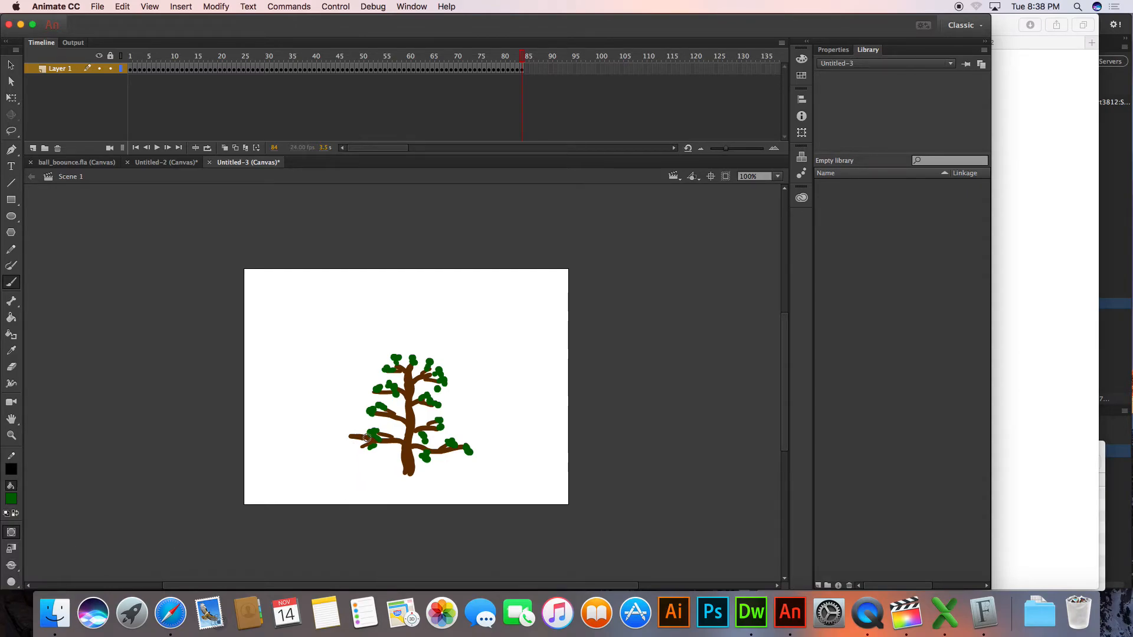
pyautogui.click(376, 390)
pyautogui.click(387, 368)
pyautogui.click(395, 357)
pyautogui.click(414, 363)
pyautogui.click(431, 359)
pyautogui.click(445, 369)
pyautogui.click(445, 380)
# Thicken the leaves on the middle and lower right branches of frame 84 with more green dabs
pyautogui.click(434, 399)
pyautogui.click(445, 425)
pyautogui.click(426, 439)
pyautogui.click(462, 453)
pyautogui.click(470, 449)
pyautogui.click(429, 461)
# Select the largest brush size and dab bigger green leaves across the treetop and the upper right branches on frame 84
pyautogui.click(11, 582)
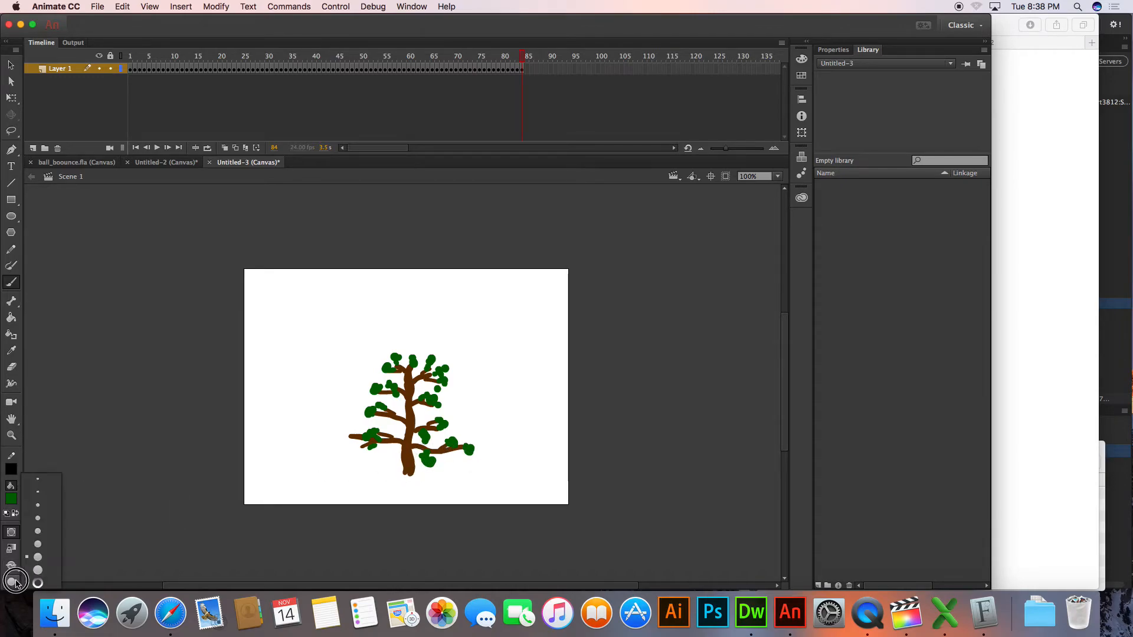
pyautogui.click(42, 583)
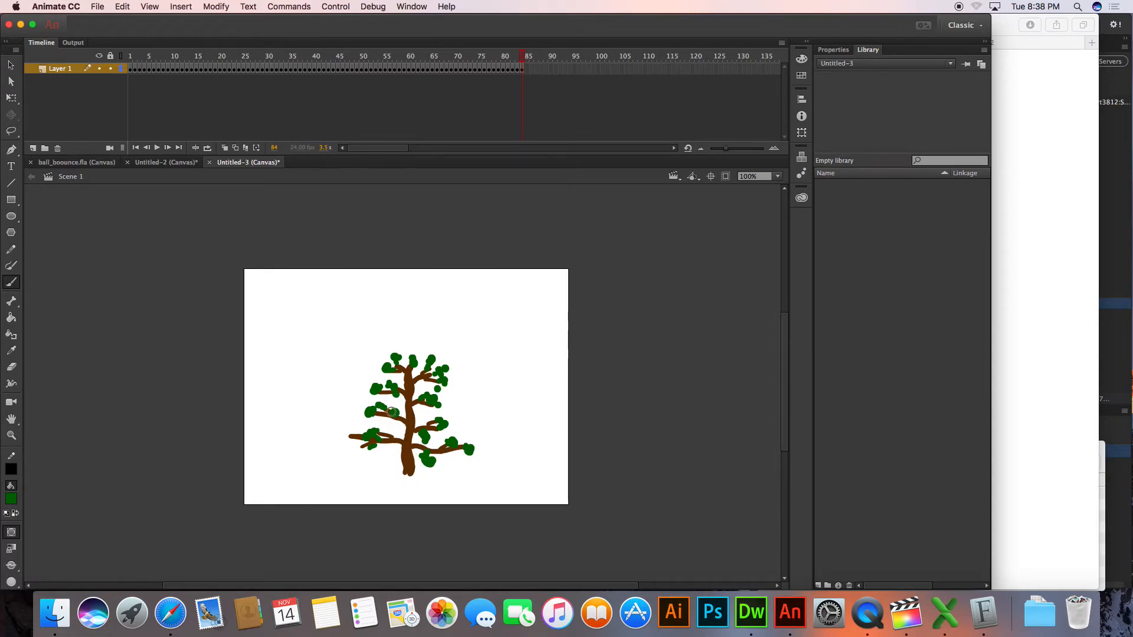
pyautogui.click(397, 355)
pyautogui.click(415, 357)
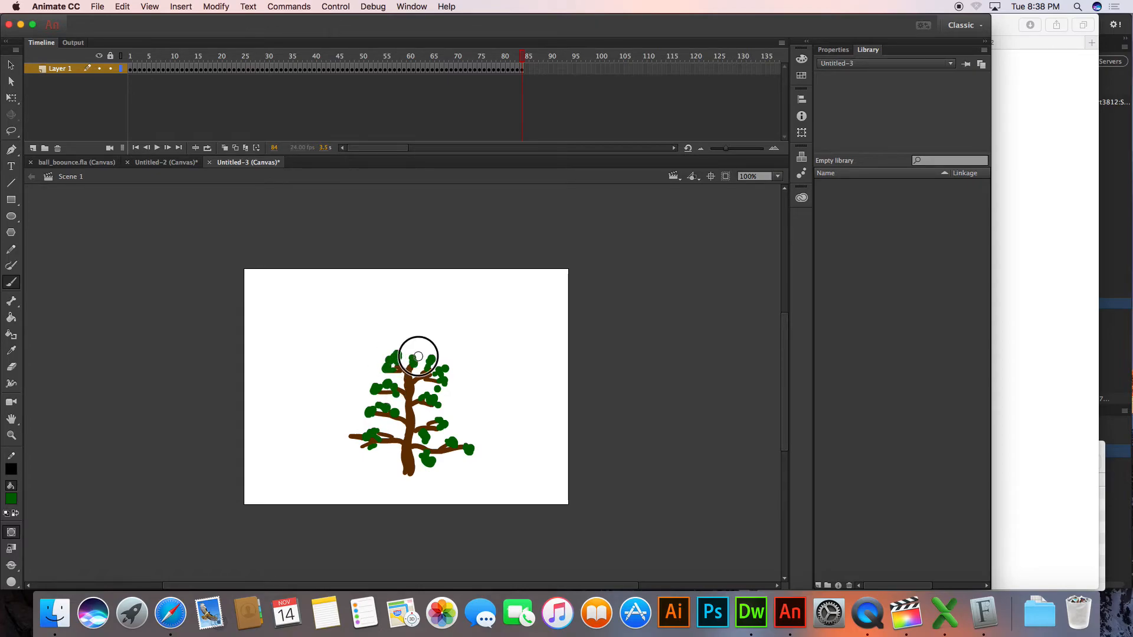
pyautogui.click(438, 357)
pyautogui.click(446, 371)
pyautogui.click(445, 379)
# Dab large green leaves down the middle and lower right branches of frame 84 to the lowest branch's tip
pyautogui.click(432, 398)
pyautogui.click(443, 416)
pyautogui.click(448, 435)
pyautogui.click(431, 438)
pyautogui.click(434, 460)
pyautogui.click(450, 447)
pyautogui.click(474, 453)
# Cover the lowest left branch and its tip with large green leaves on frame 84
pyautogui.click(376, 440)
pyautogui.click(367, 434)
pyautogui.click(348, 434)
pyautogui.click(364, 447)
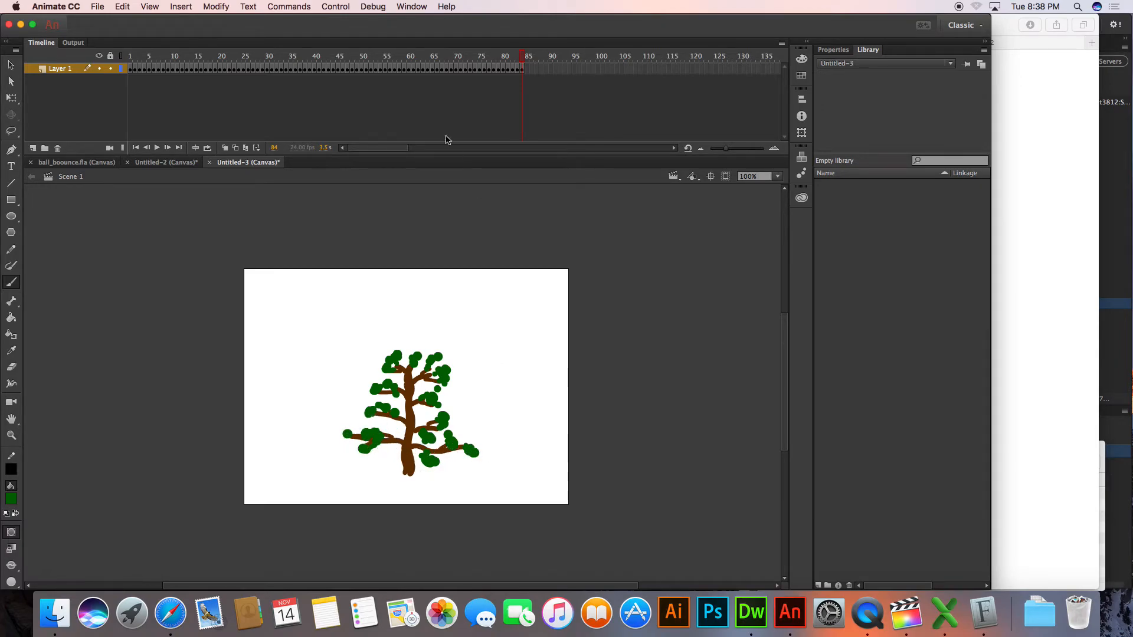
# Rewind to frame 1, test the tree animation in the browser and return to Animate
pyautogui.moveTo(465, 67); pyautogui.dragTo(53, 65)
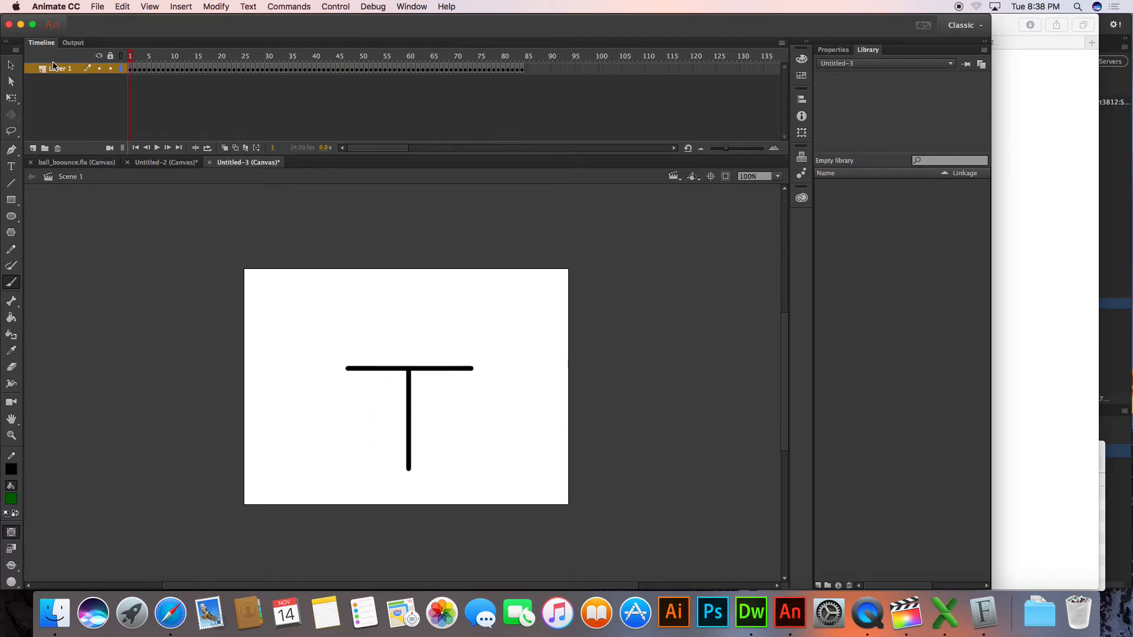
pyautogui.press('super+Return')
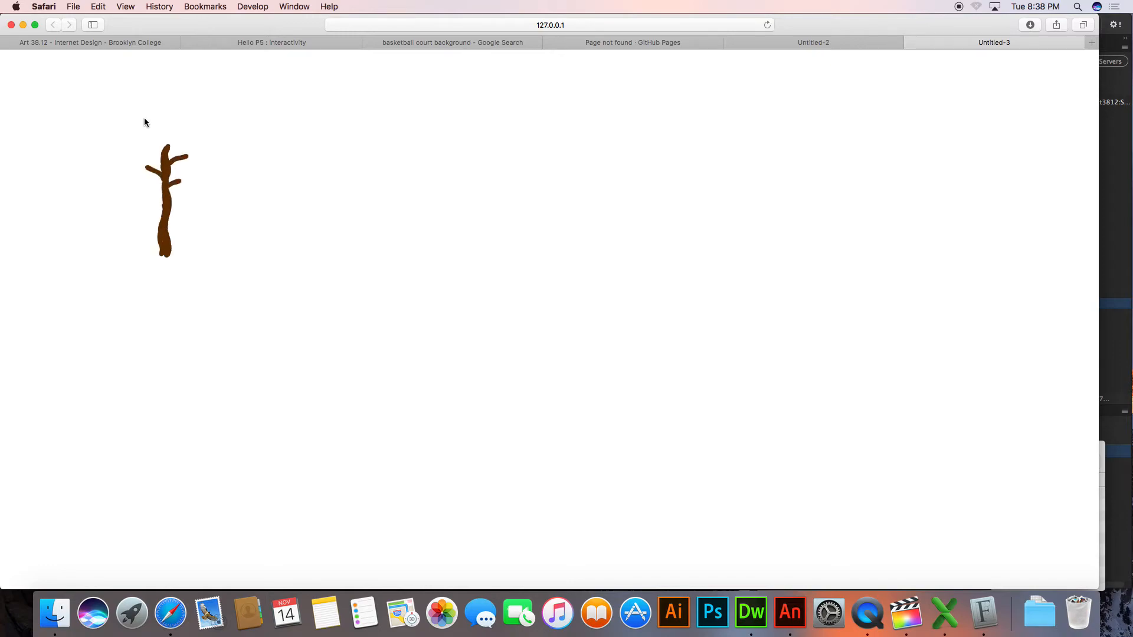
pyautogui.press('super+Tab')
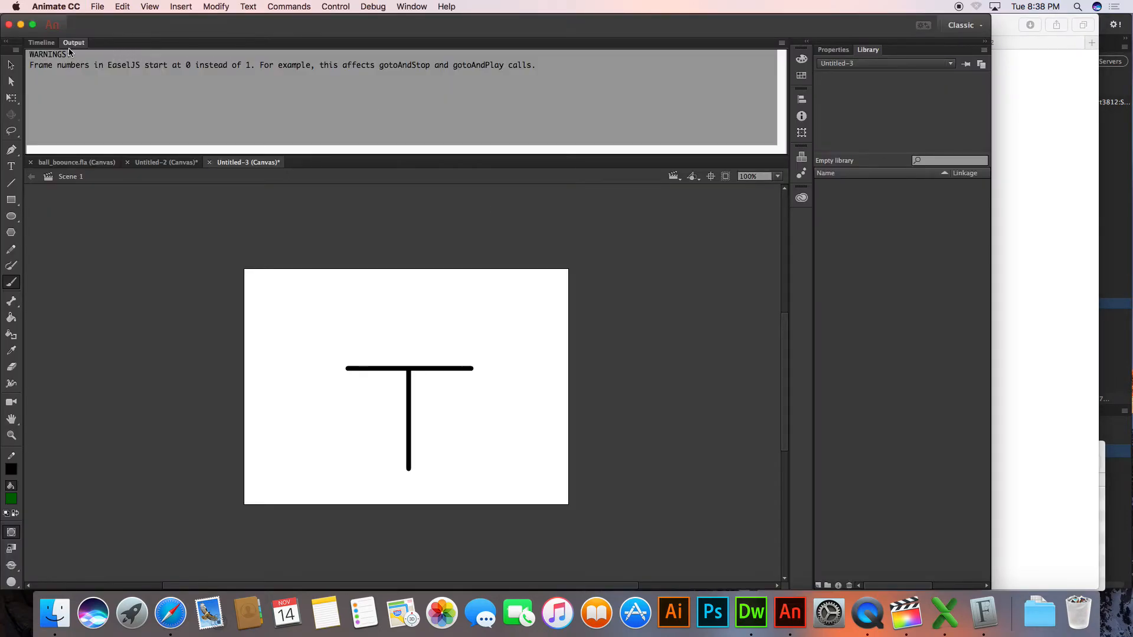
# Bring back the timeline and extend the finished tree with keyframes from frame 84 to frame 116
pyautogui.click(42, 43)
pyautogui.click(521, 58)
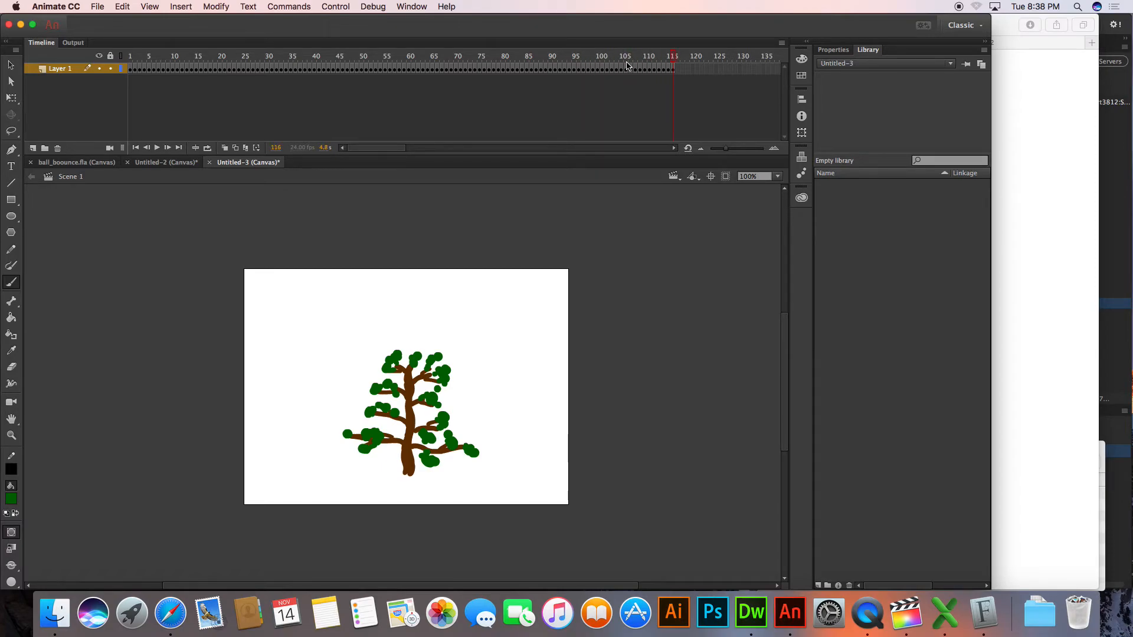
# Go to frame 91 and dab extra green leaves on the upper left, upper right and middle branches
pyautogui.moveTo(665, 48); pyautogui.dragTo(554, 53)
pyautogui.click(389, 362)
pyautogui.click(430, 366)
pyautogui.moveTo(444, 369); pyautogui.dragTo(431, 373)
pyautogui.click(441, 406)
pyautogui.click(442, 403)
pyautogui.click(439, 397)
pyautogui.click(458, 423)
pyautogui.click(383, 409)
pyautogui.click(376, 388)
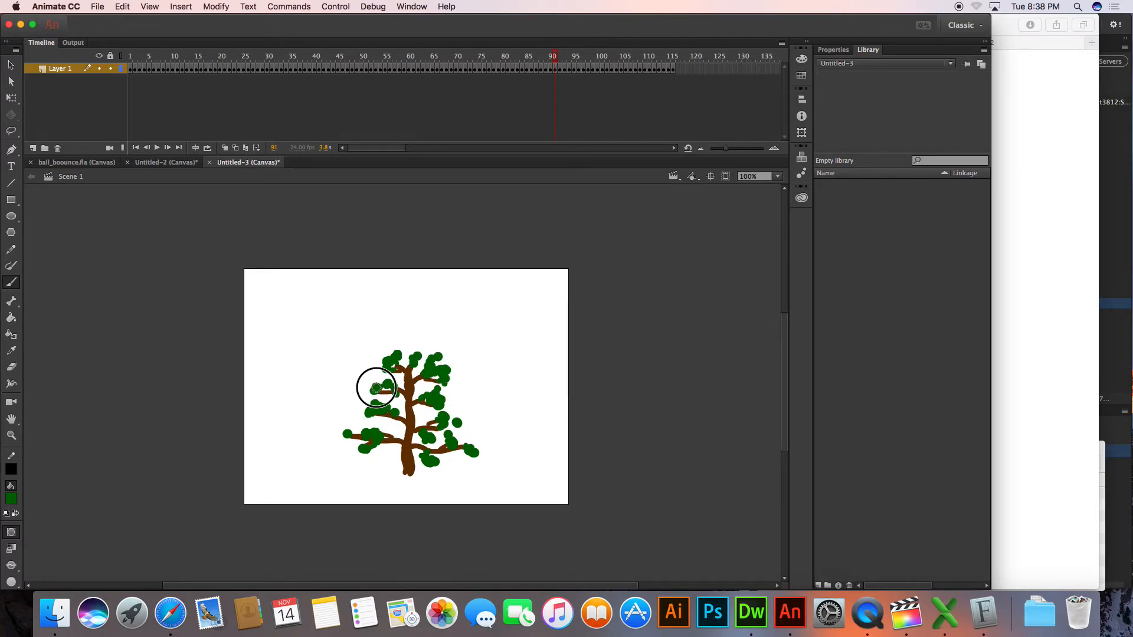
# Add more leaves to frame 91 on the lower left branch, the right-hand branches and along the treetop
pyautogui.click(361, 430)
pyautogui.click(353, 434)
pyautogui.click(449, 444)
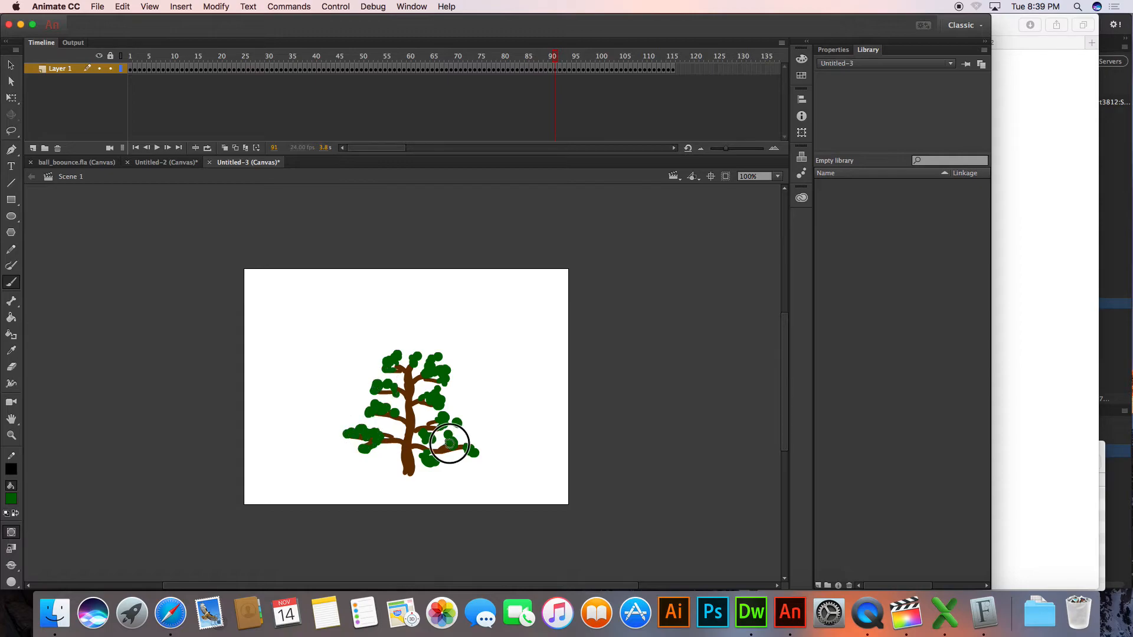
pyautogui.click(425, 427)
pyautogui.click(425, 393)
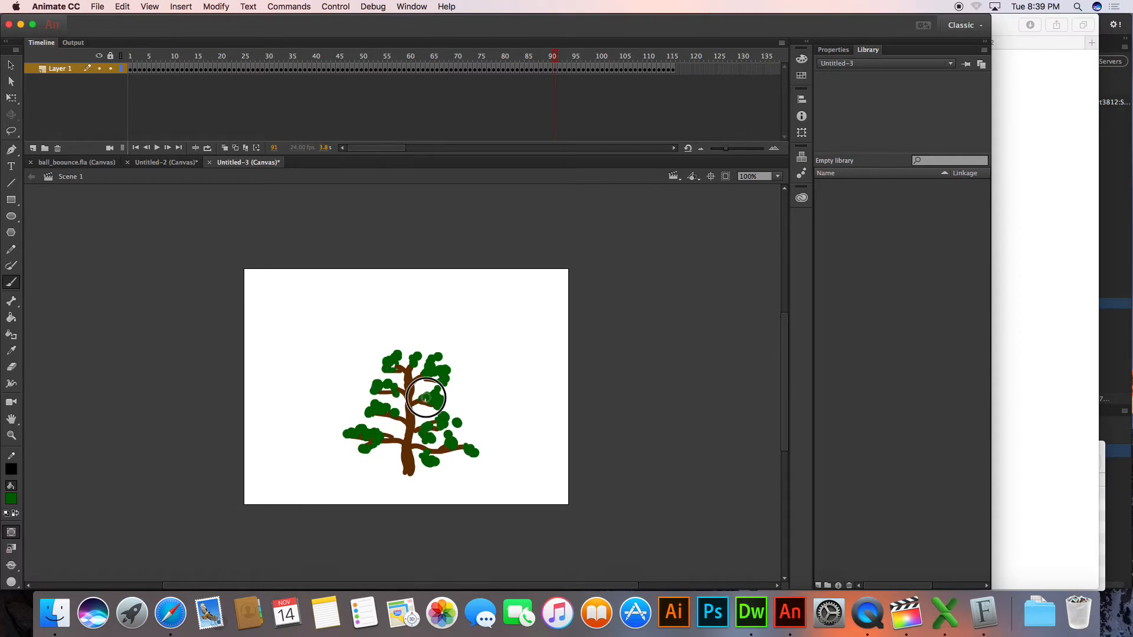
pyautogui.click(414, 355)
pyautogui.click(400, 348)
pyautogui.click(392, 352)
pyautogui.click(385, 357)
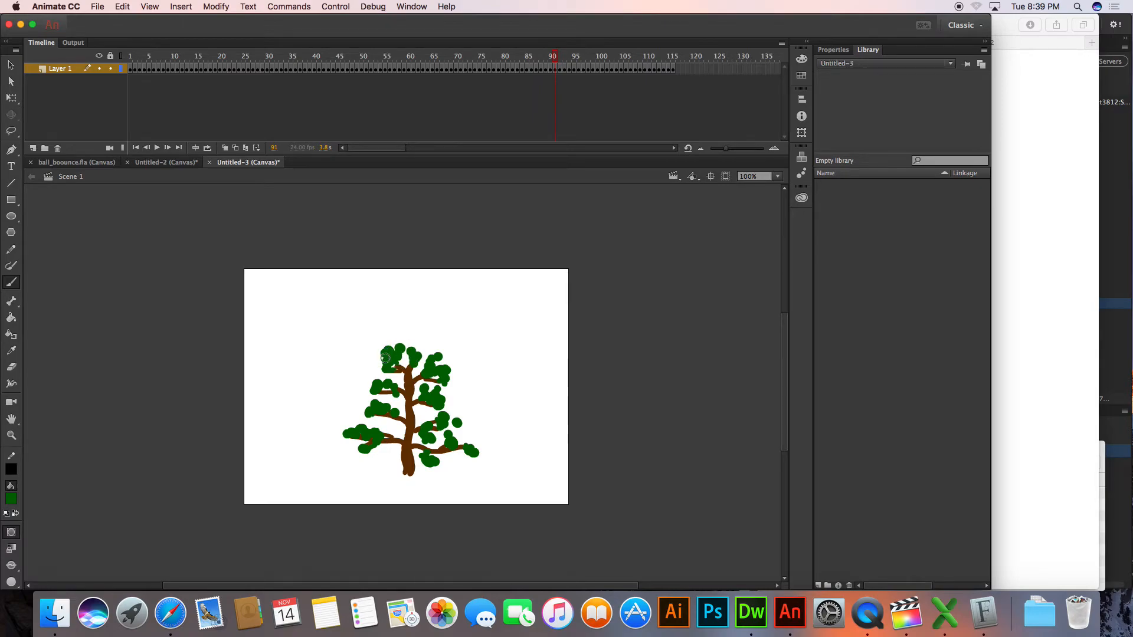
# Go to frame 100 and add green leaves across the treetop and on the lower right branches
pyautogui.click(596, 57)
pyautogui.click(430, 368)
pyautogui.click(427, 358)
pyautogui.click(414, 360)
pyautogui.click(404, 358)
pyautogui.click(391, 355)
pyautogui.click(451, 420)
pyautogui.click(470, 441)
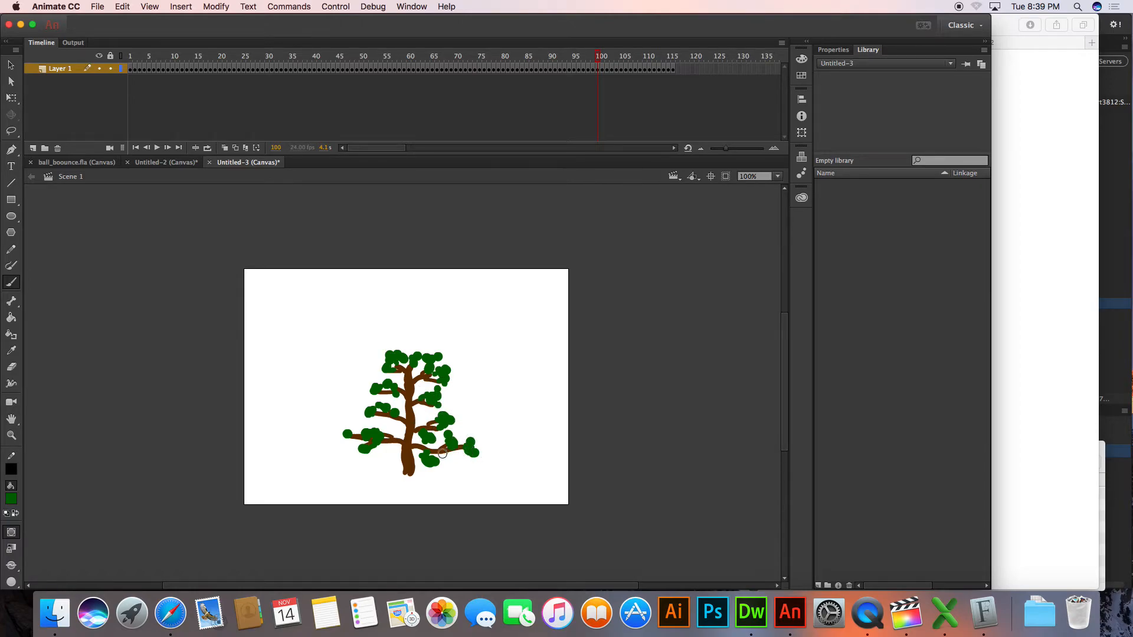
# Go to frame 107 and dab extra green leaves around the treetop from the upper right to the upper left branches
pyautogui.moveTo(612, 58); pyautogui.dragTo(630, 57)
pyautogui.click(446, 367)
pyautogui.click(439, 359)
pyautogui.click(424, 355)
pyautogui.click(401, 352)
pyautogui.click(384, 353)
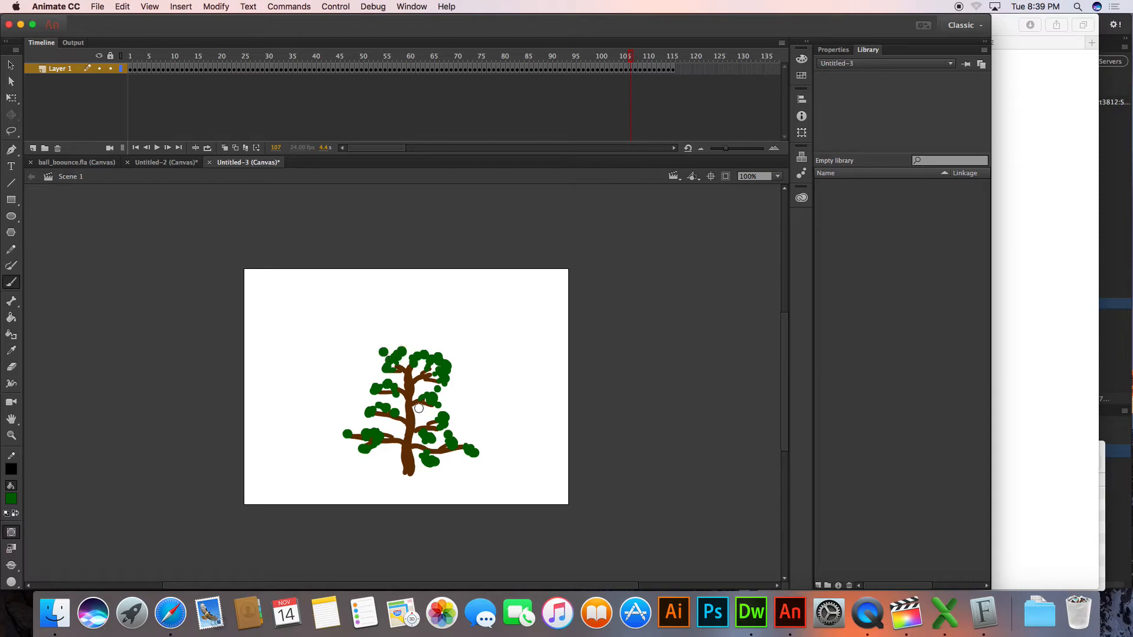
pyautogui.click(388, 356)
pyautogui.click(382, 356)
pyautogui.click(388, 366)
# Review the leaf variations frame by frame from frame 91 to frame 116
pyautogui.moveTo(631, 55)
pyautogui.mouseDown()
pyautogui.moveTo(446, 50)
pyautogui.moveTo(614, 47)
pyautogui.moveTo(539, 48)
pyautogui.moveTo(556, 51)
pyautogui.mouseUp()
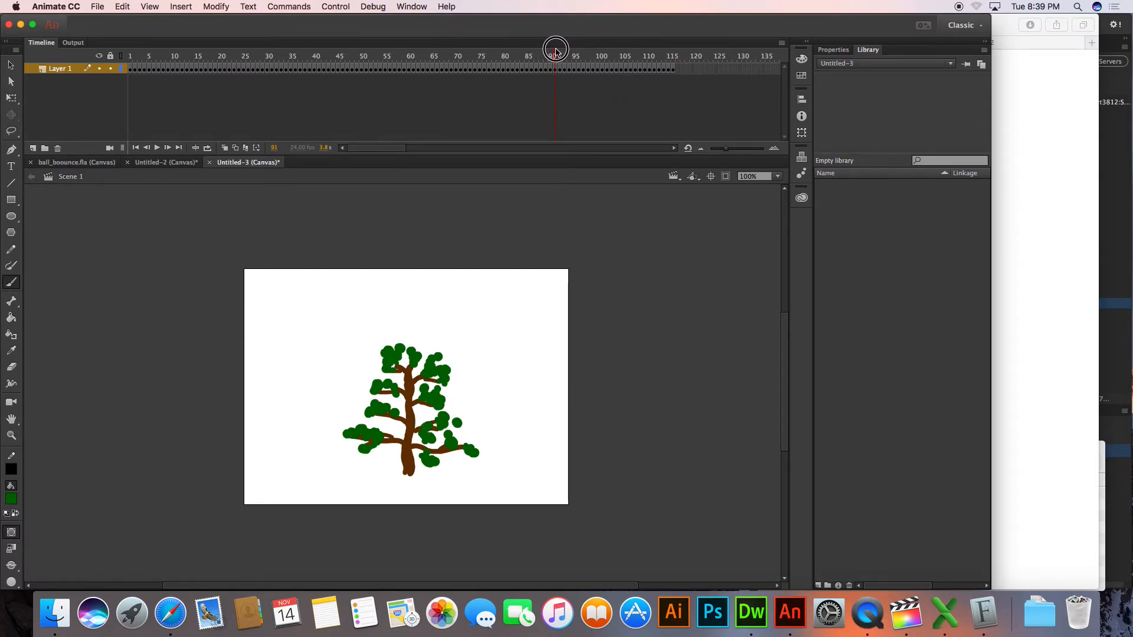
pyautogui.click(555, 70)
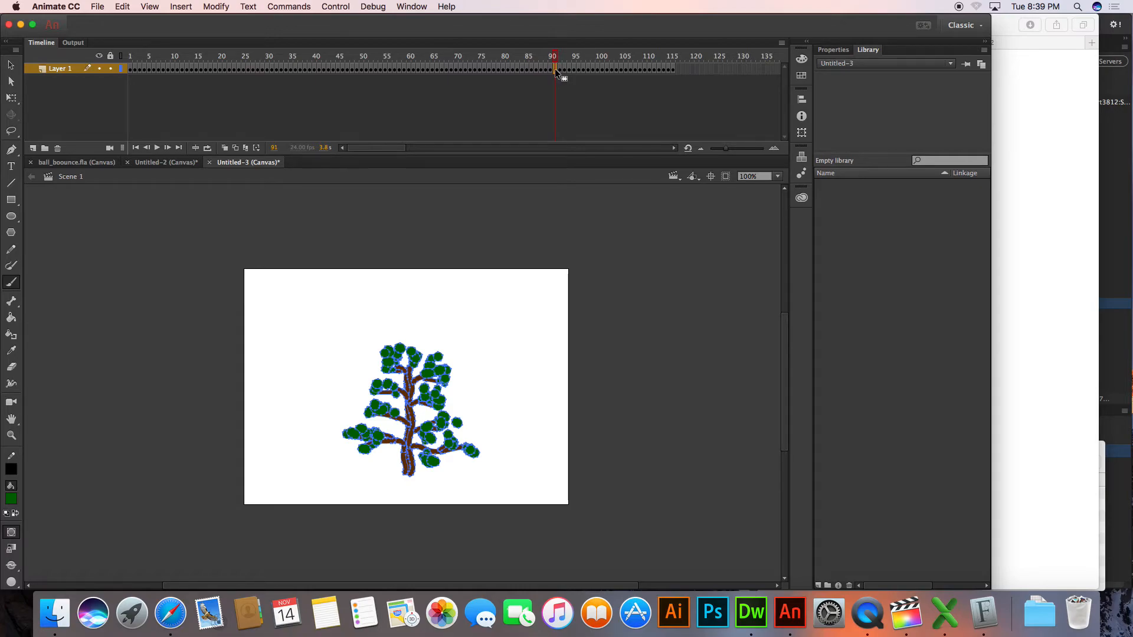
pyautogui.press('.')
pyautogui.press('.')
pyautogui.press('.')
pyautogui.press('.')
pyautogui.press('.')
pyautogui.press('.')
pyautogui.press('.')
pyautogui.press('.')
pyautogui.press('.')
pyautogui.press('.')
pyautogui.press('.')
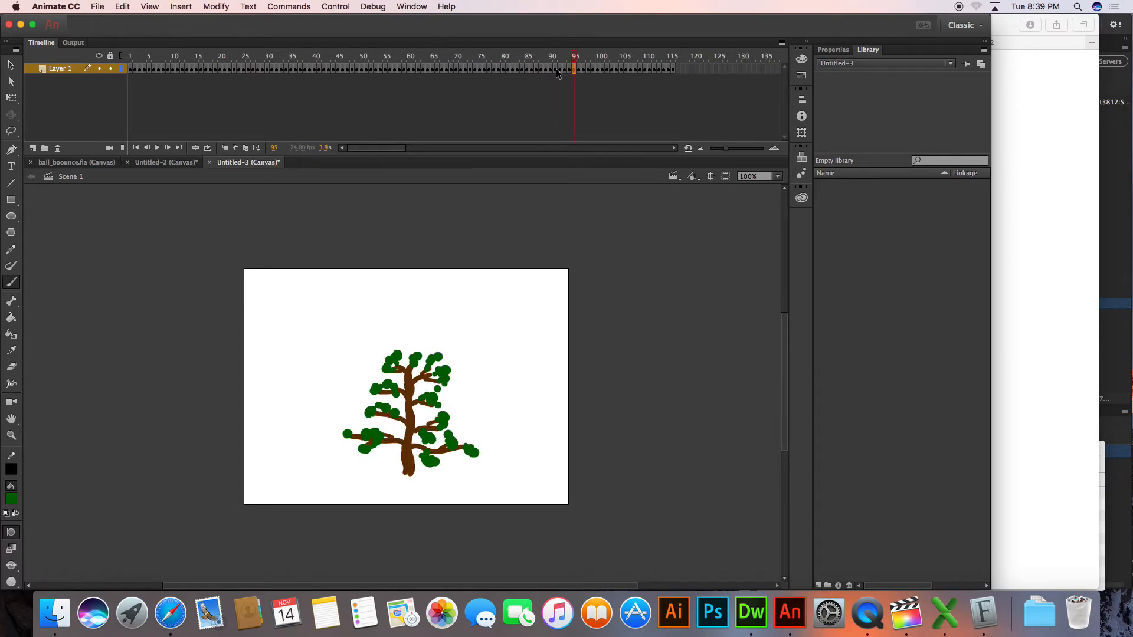
pyautogui.press('.')
pyautogui.press('.')
pyautogui.press('.')
pyautogui.press('.')
pyautogui.press('.')
pyautogui.press('.')
pyautogui.press('.')
pyautogui.press('.')
pyautogui.press('.')
pyautogui.press('.')
pyautogui.press('.')
pyautogui.press('.')
pyautogui.press('.')
pyautogui.press('.')
pyautogui.press('super+a')
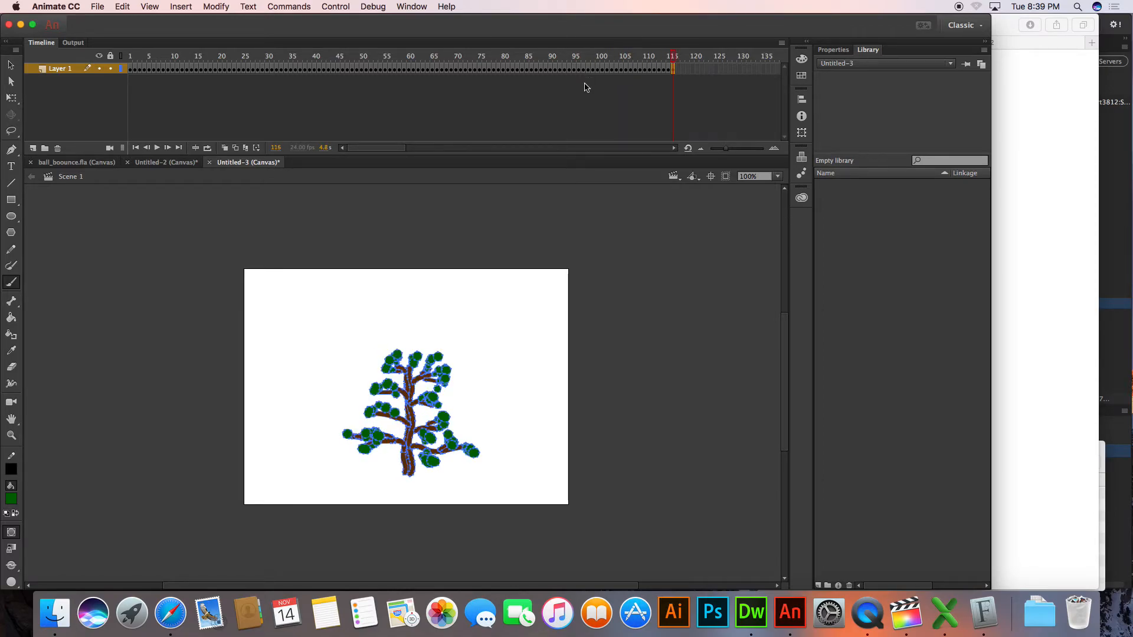
pyautogui.click(135, 147)
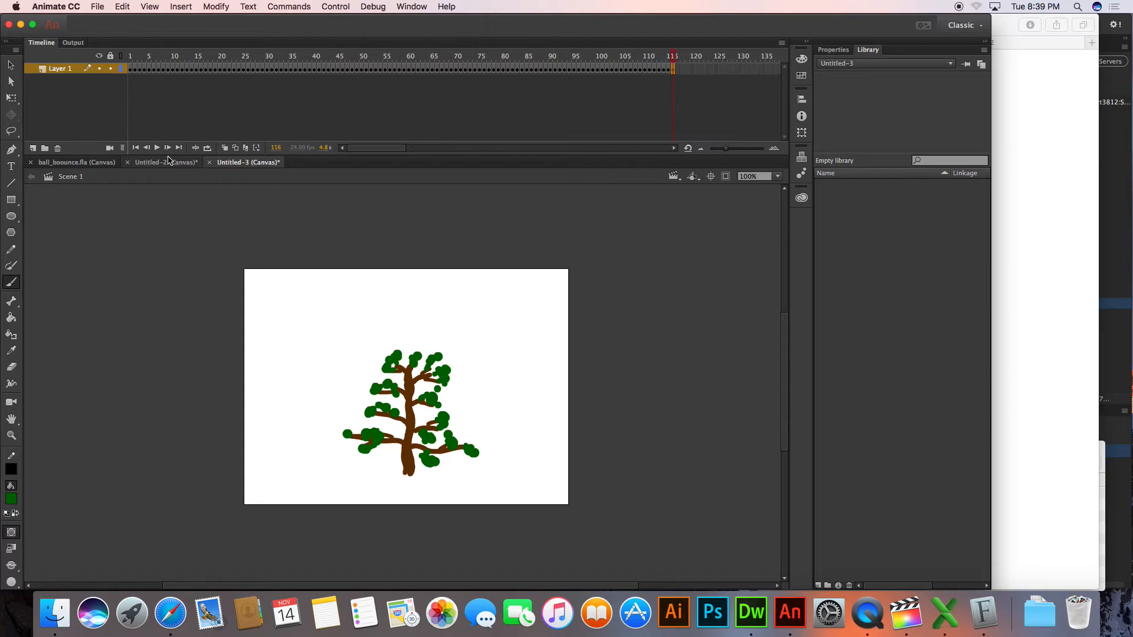
# Save the animation in the Week 11 folder as an Animate Document named tree_metamorphisis
pyautogui.moveTo(651, 73)
pyautogui.mouseDown()
pyautogui.moveTo(653, 50)
pyautogui.moveTo(182, 40)
pyautogui.moveTo(716, 61)
pyautogui.moveTo(381, 74)
pyautogui.moveTo(194, 61)
pyautogui.moveTo(543, 55)
pyautogui.moveTo(425, 83)
pyautogui.moveTo(597, 93)
pyautogui.moveTo(374, 87)
pyautogui.moveTo(657, 92)
pyautogui.mouseUp()
pyautogui.press('super+s')
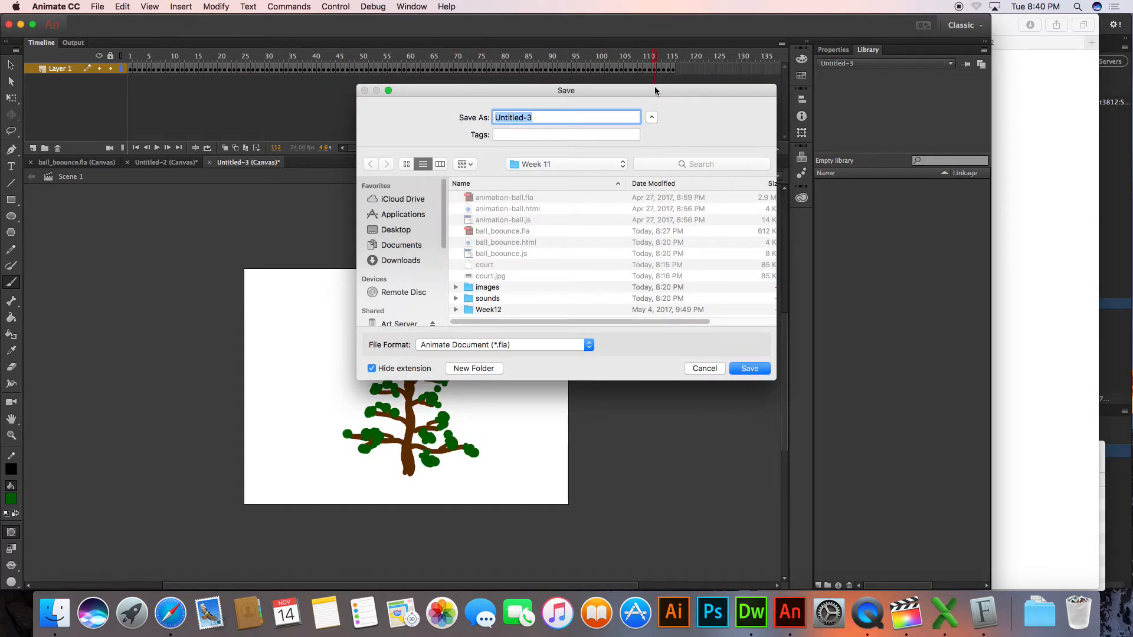
pyautogui.write('re')
pyautogui.press('BackSpace')
pyautogui.press('BackSpace')
pyautogui.write('tree_meta')
pyautogui.press('Return')
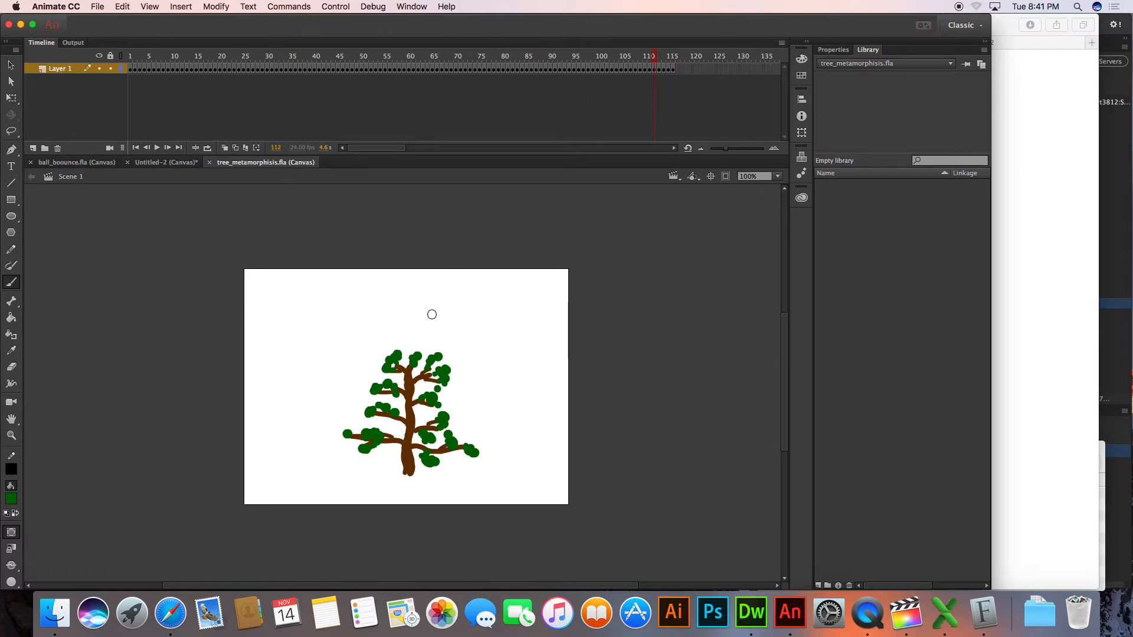
# Check the JavaScript/HTML publish settings for tree_metamorphisis, accept them and save the document
pyautogui.click(96, 6)
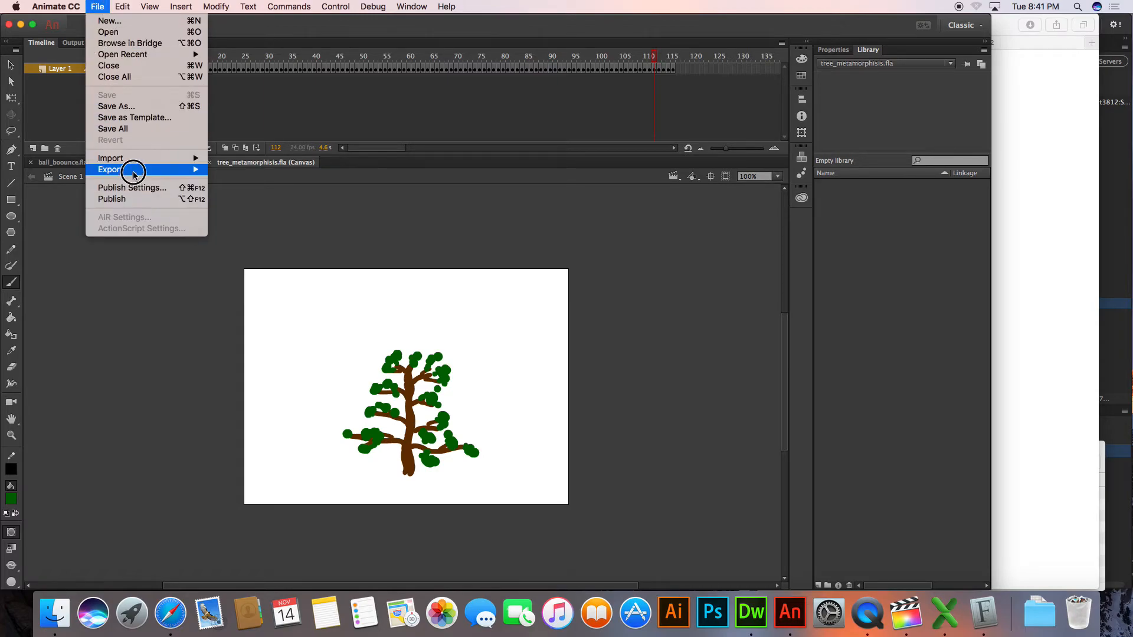
pyautogui.moveTo(135, 175)
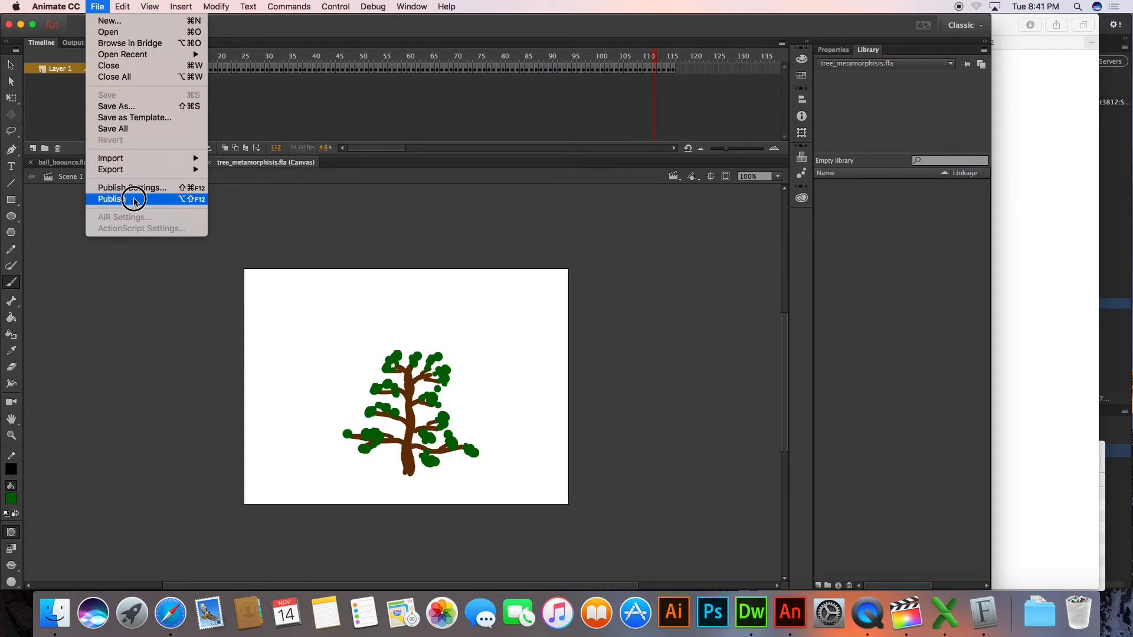
pyautogui.click(131, 188)
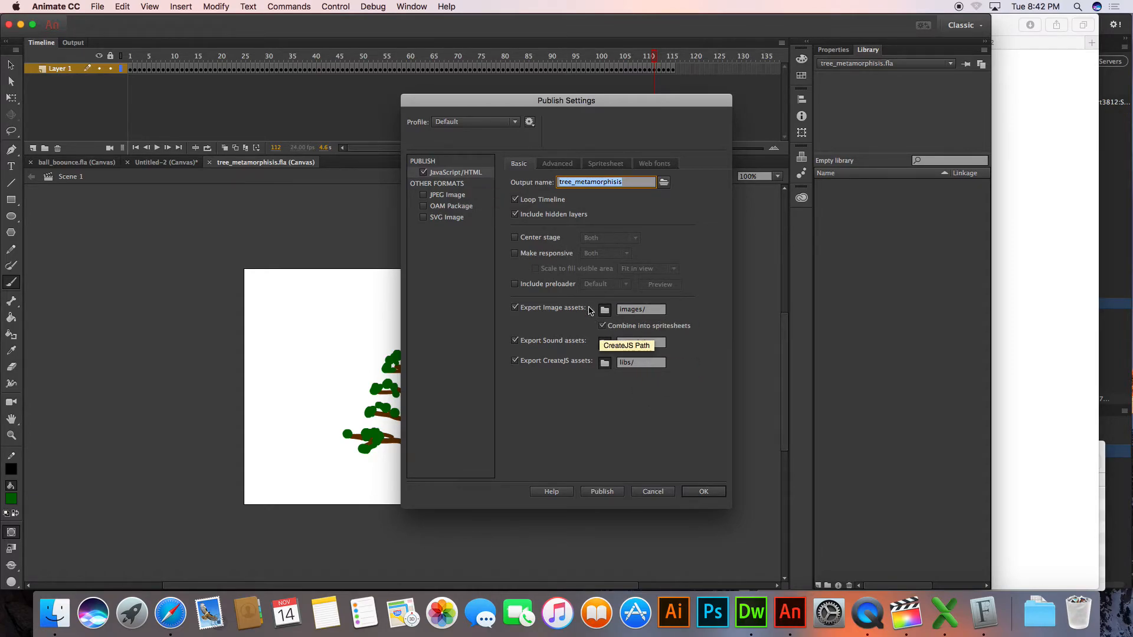
pyautogui.click(701, 496)
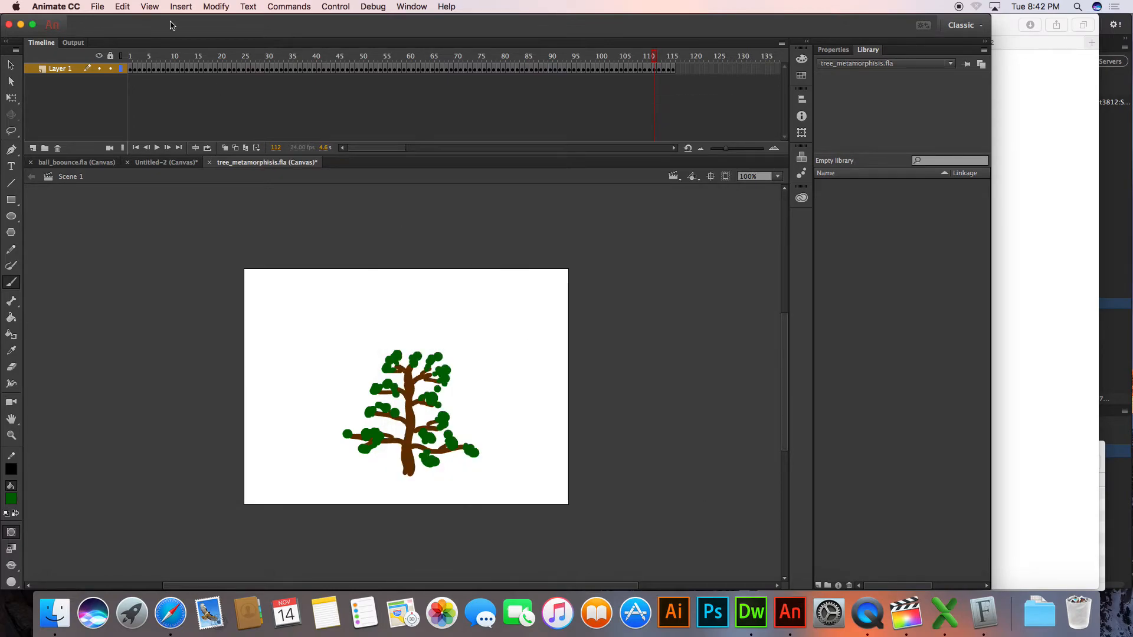
pyautogui.press('super+s')
# Publish the tree_metamorphisis animation once saving completes
pyautogui.click(108, 7)
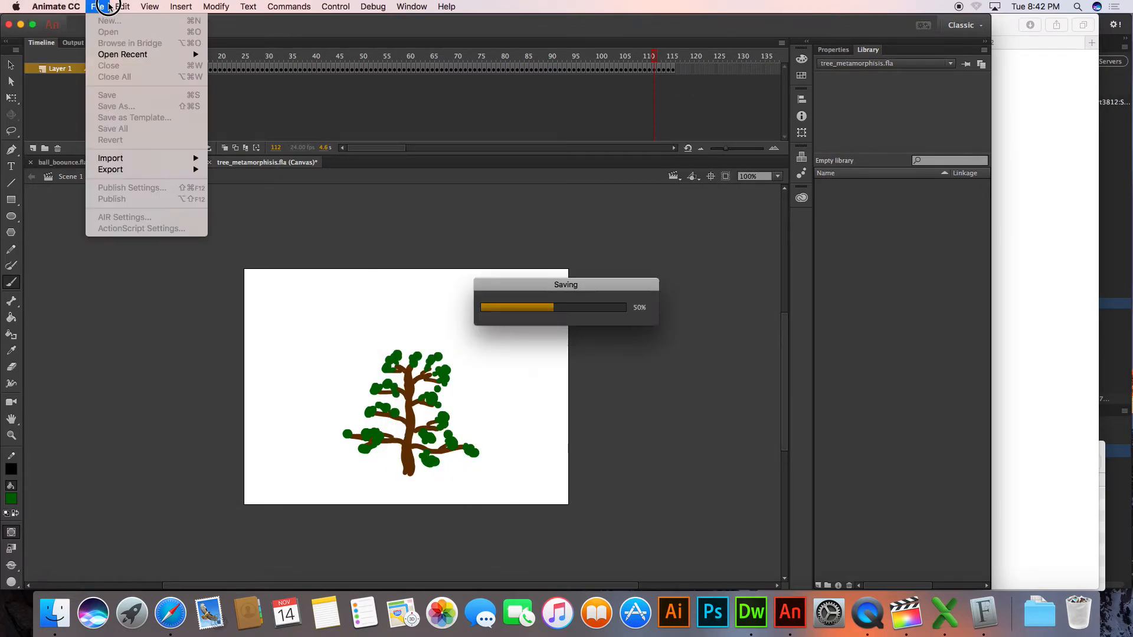
pyautogui.click(99, 6)
pyautogui.click(99, 7)
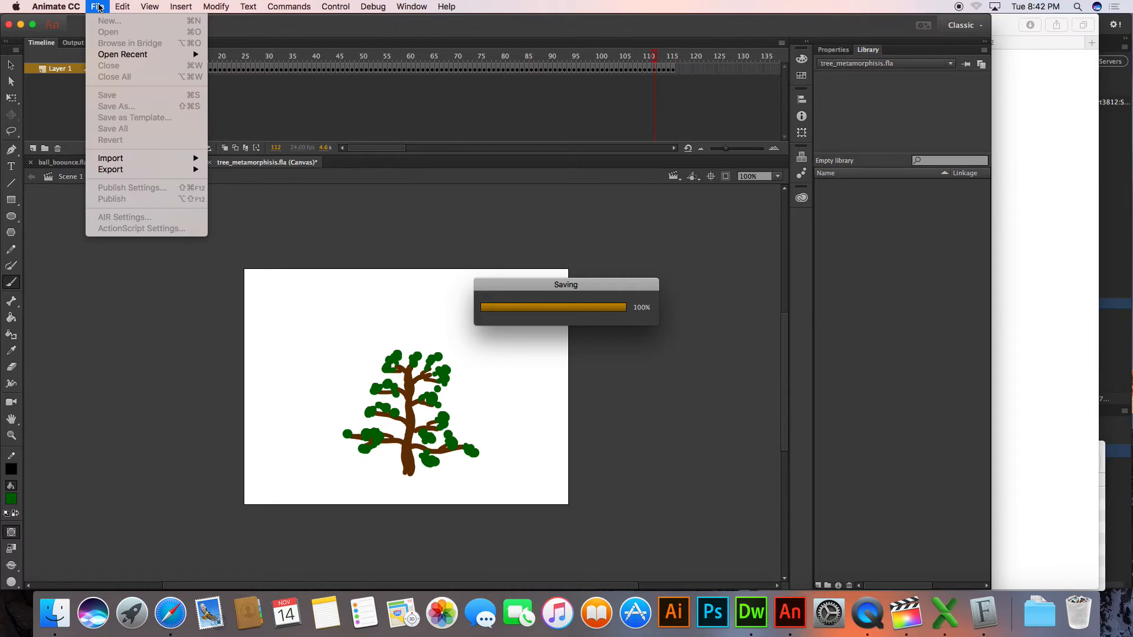
pyautogui.click(105, 5)
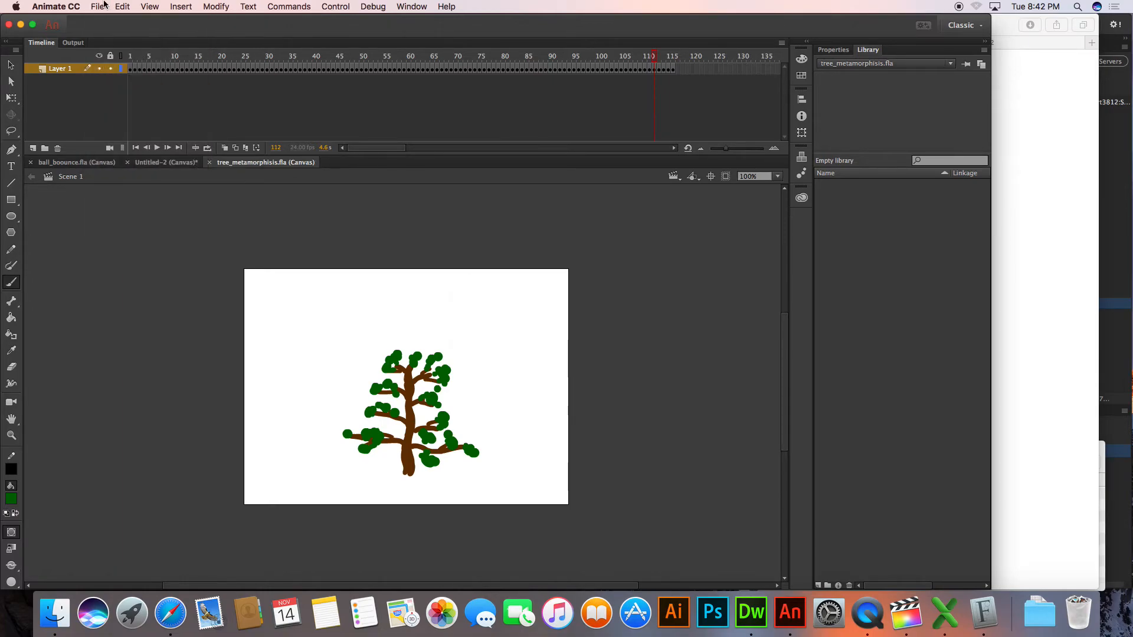
pyautogui.click(98, 5)
pyautogui.click(115, 200)
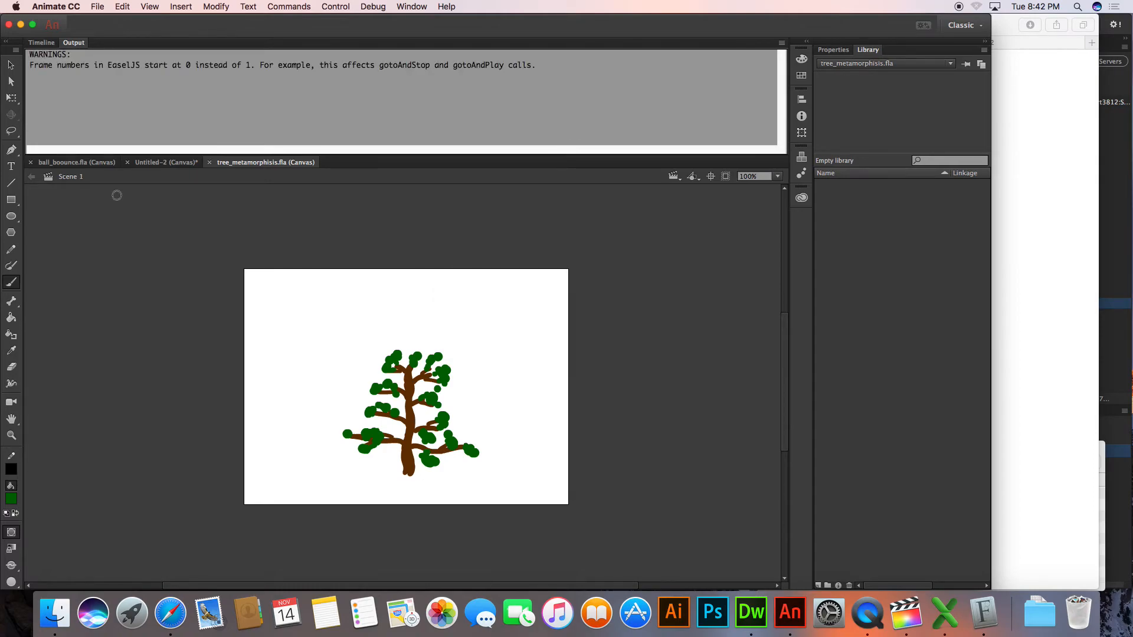
# Switch to Finder and open the professor's Week 11 folder inside Art3812 > Students
pyautogui.click(54, 613)
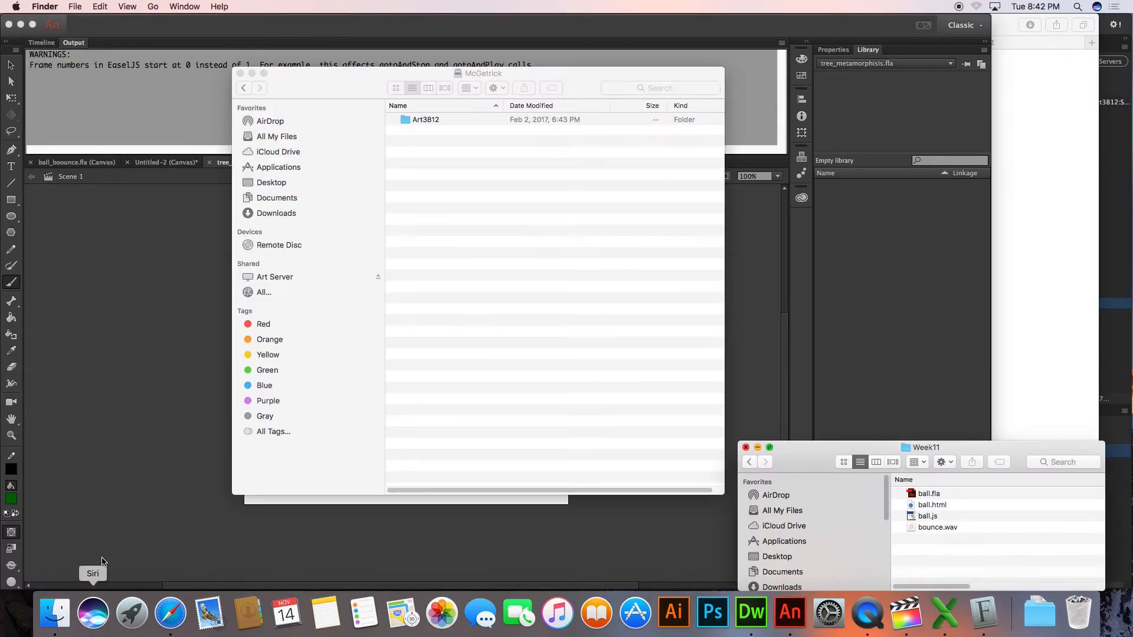
pyautogui.click(550, 254)
pyautogui.doubleClick(425, 119)
pyautogui.doubleClick(429, 154)
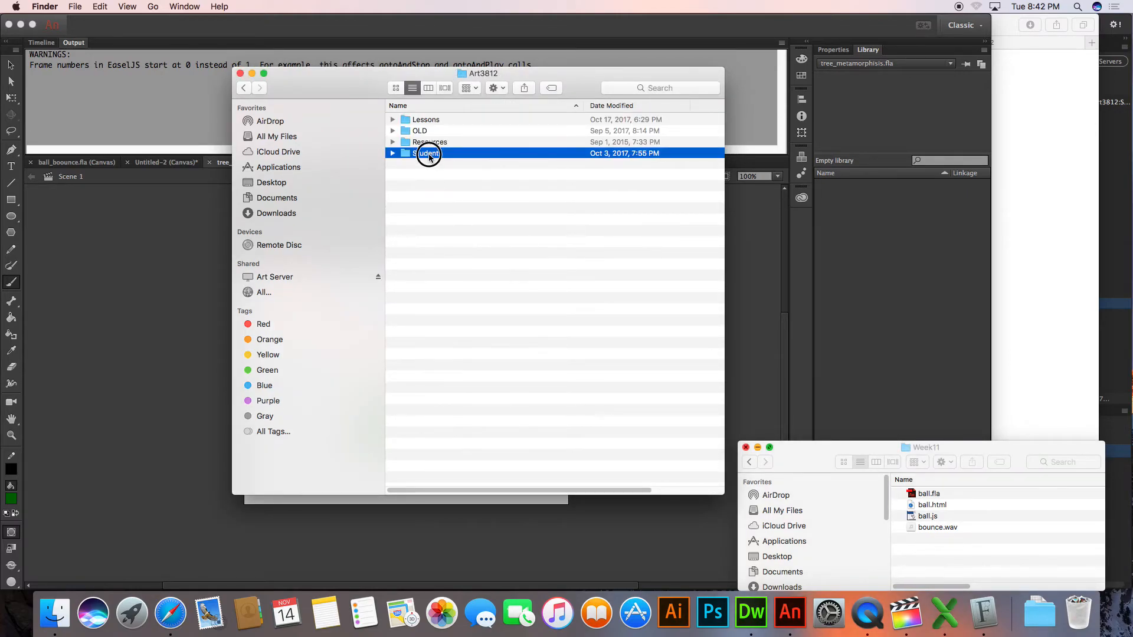
pyautogui.press('p')
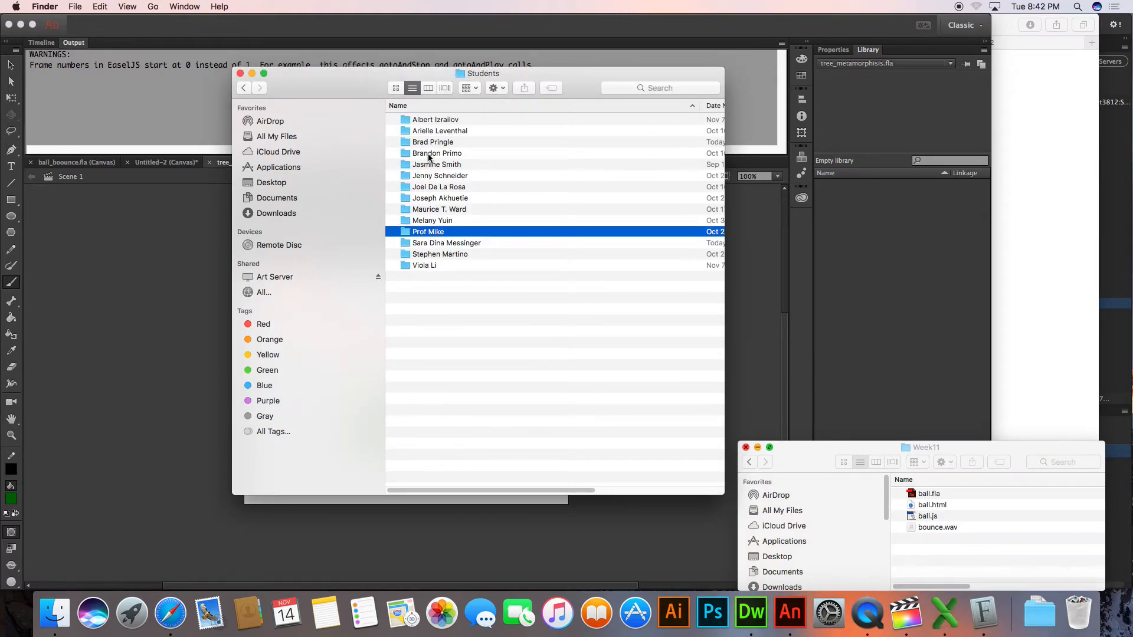
pyautogui.press('super+o')
pyautogui.click(427, 188)
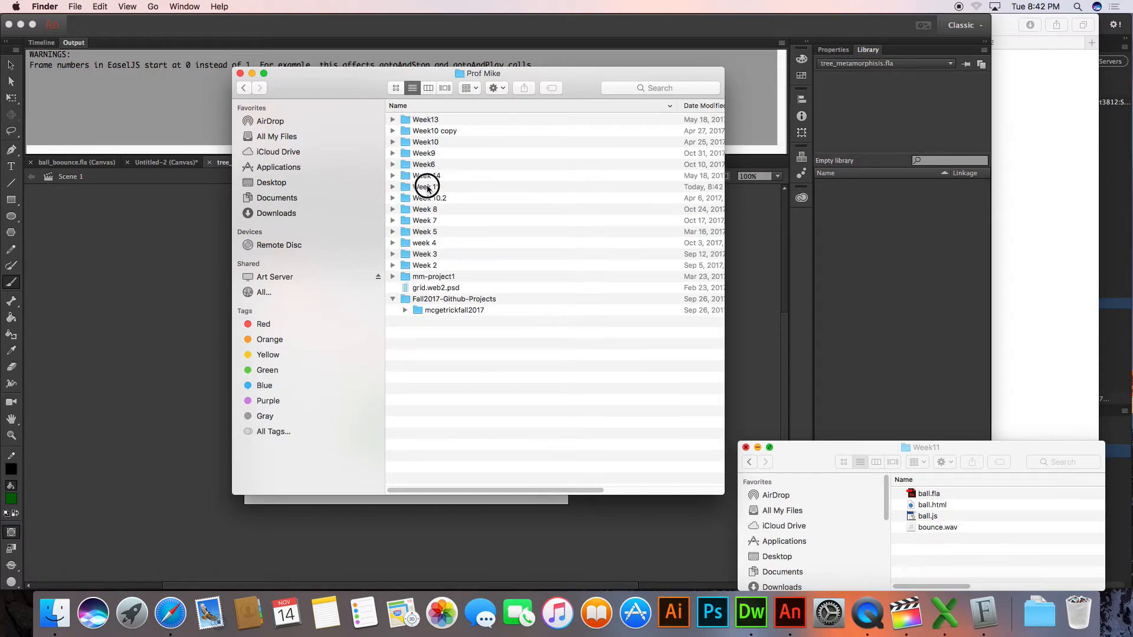
pyautogui.doubleClick(427, 188)
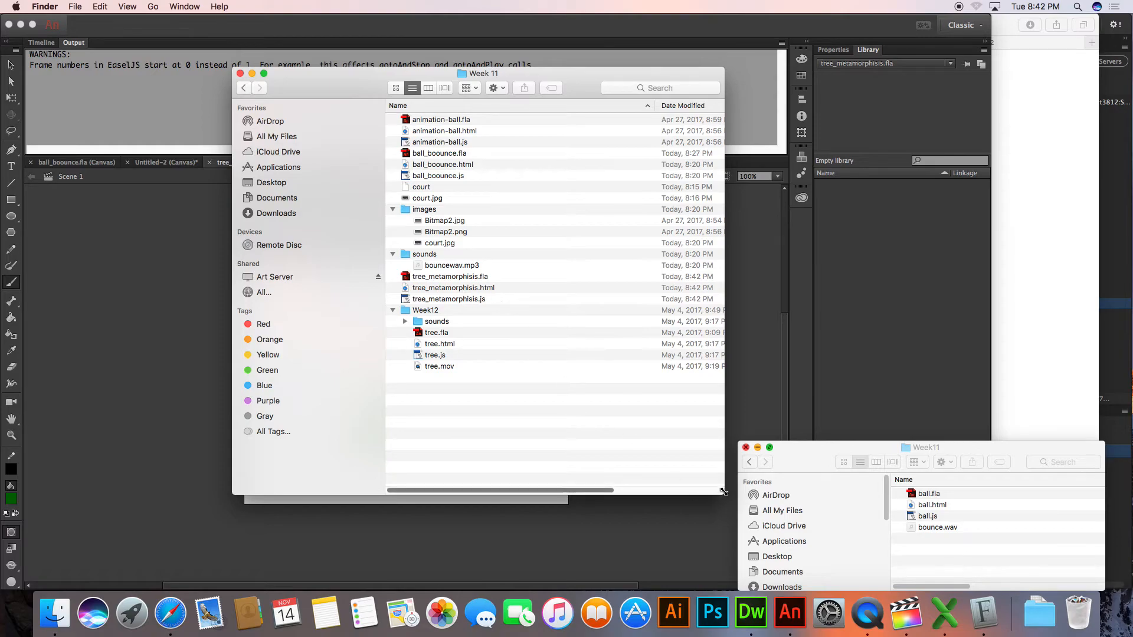
# Widen the Week 11 folder window and collapse its Week12, sounds and images subfolders
pyautogui.moveTo(723, 494); pyautogui.dragTo(874, 403)
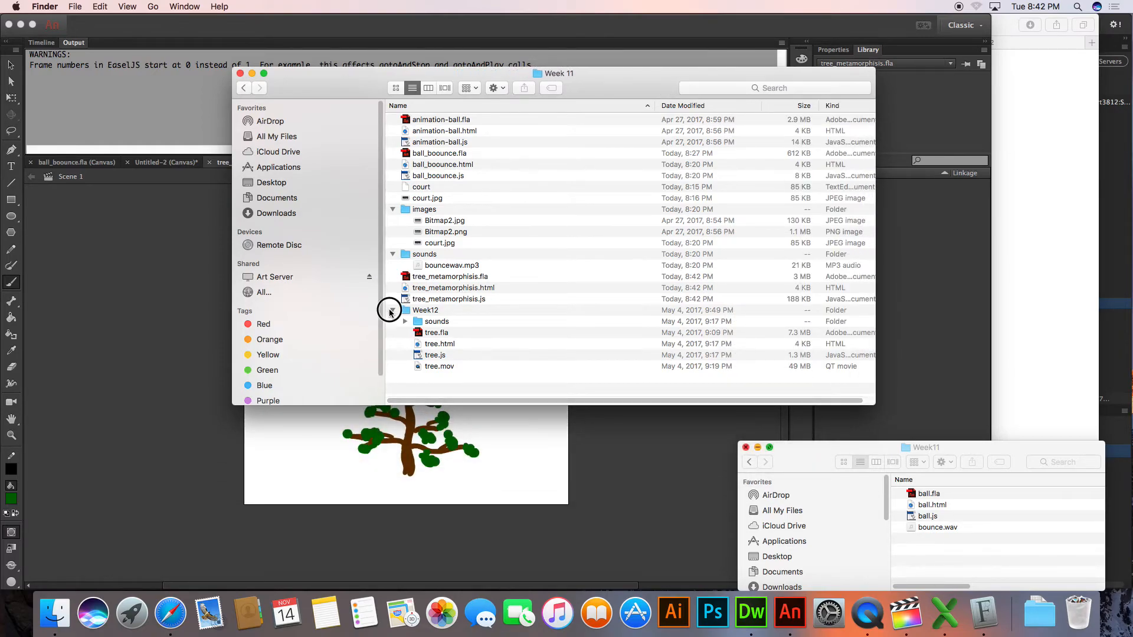
pyautogui.click(391, 311)
pyautogui.click(463, 277)
pyautogui.click(392, 254)
pyautogui.click(392, 210)
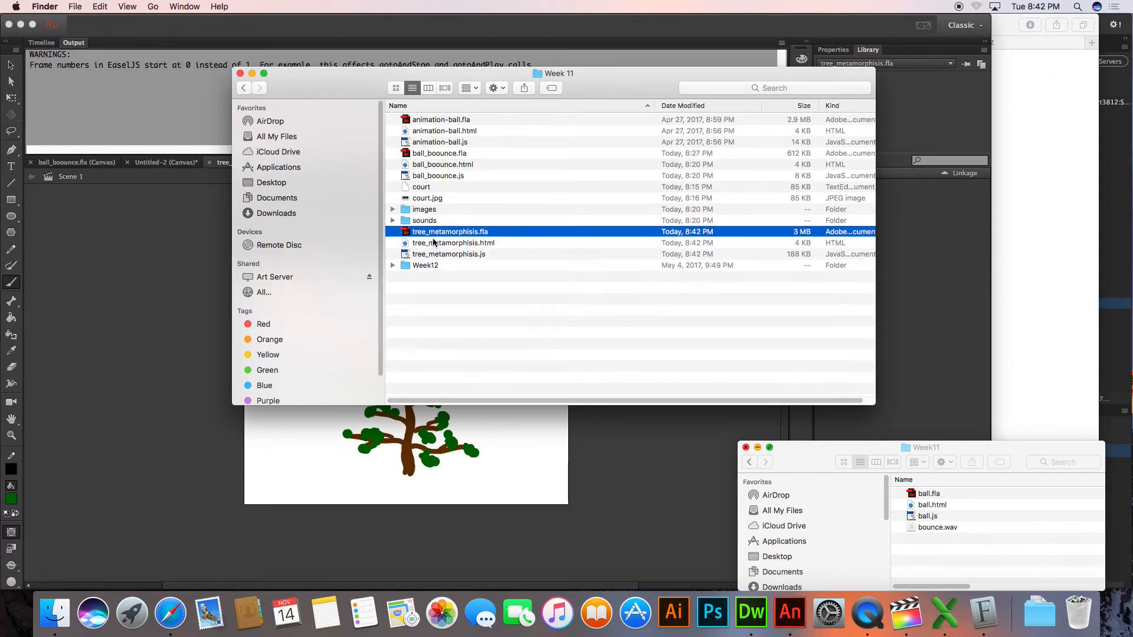
# Check the published tree_metamorphisis .fla, .html and .js files and open tree_metamorphisis.html in Dreamweaver
pyautogui.click(434, 243)
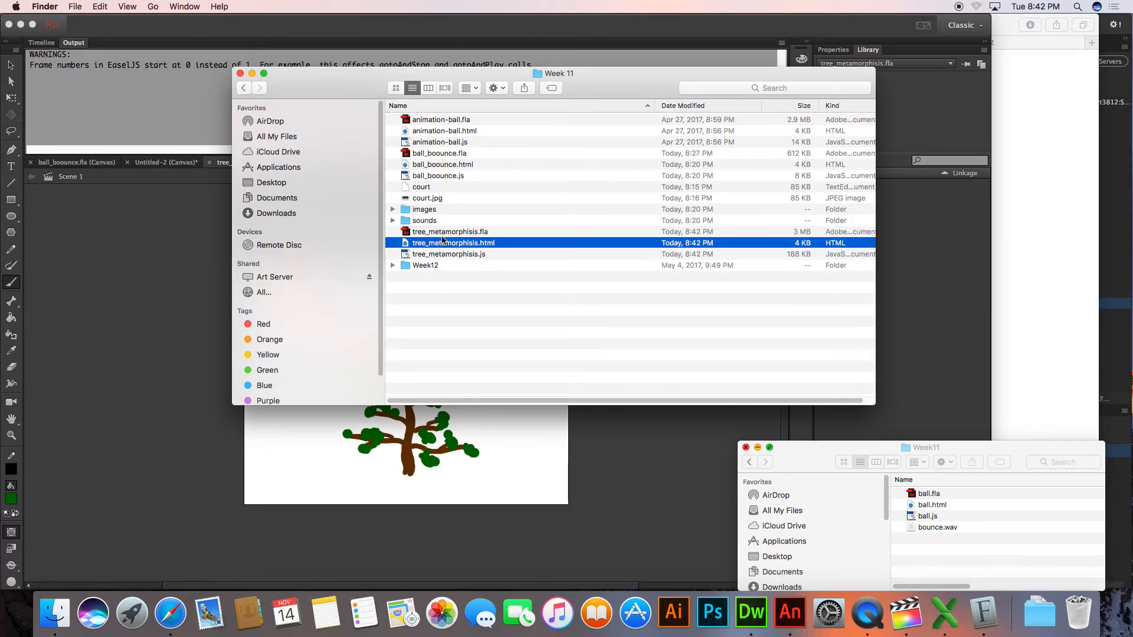
pyautogui.click(445, 233)
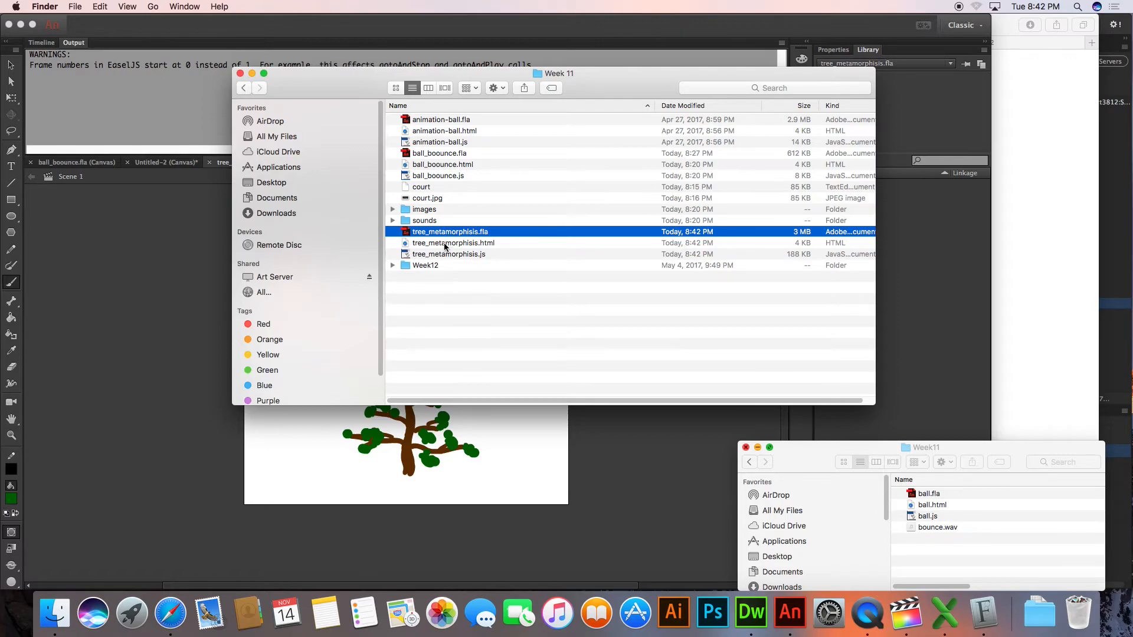
pyautogui.click(445, 244)
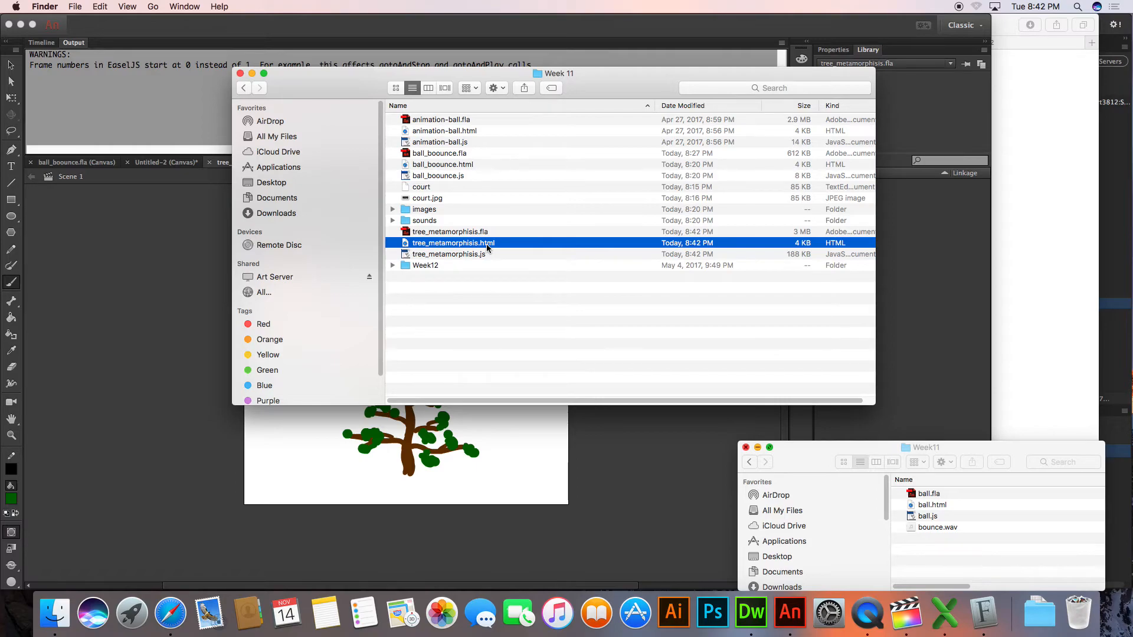
pyautogui.click(458, 254)
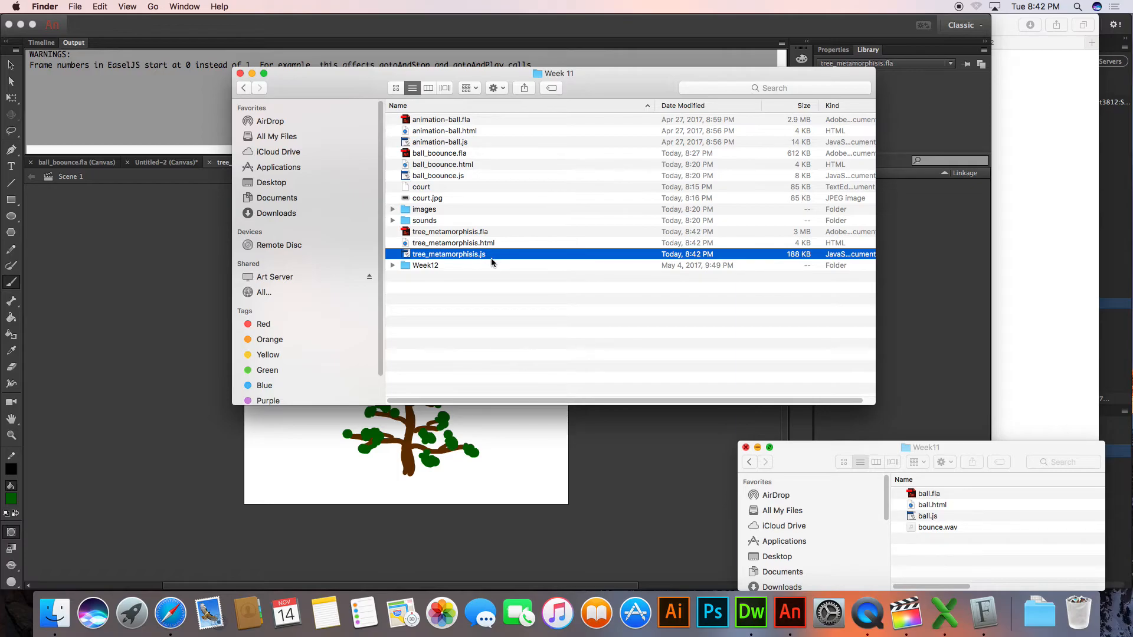
pyautogui.moveTo(484, 247); pyautogui.dragTo(751, 613)
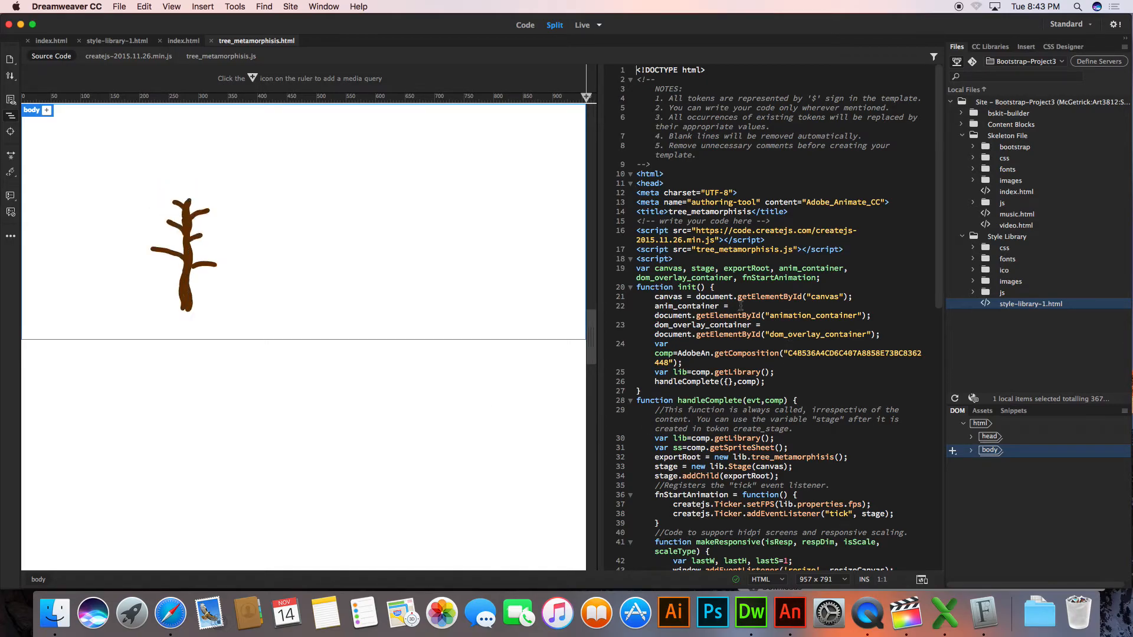
# Find the canvas element in the body of the tree_metamorphisis.html code and select its whole block
pyautogui.scroll(-3, 659, 231)
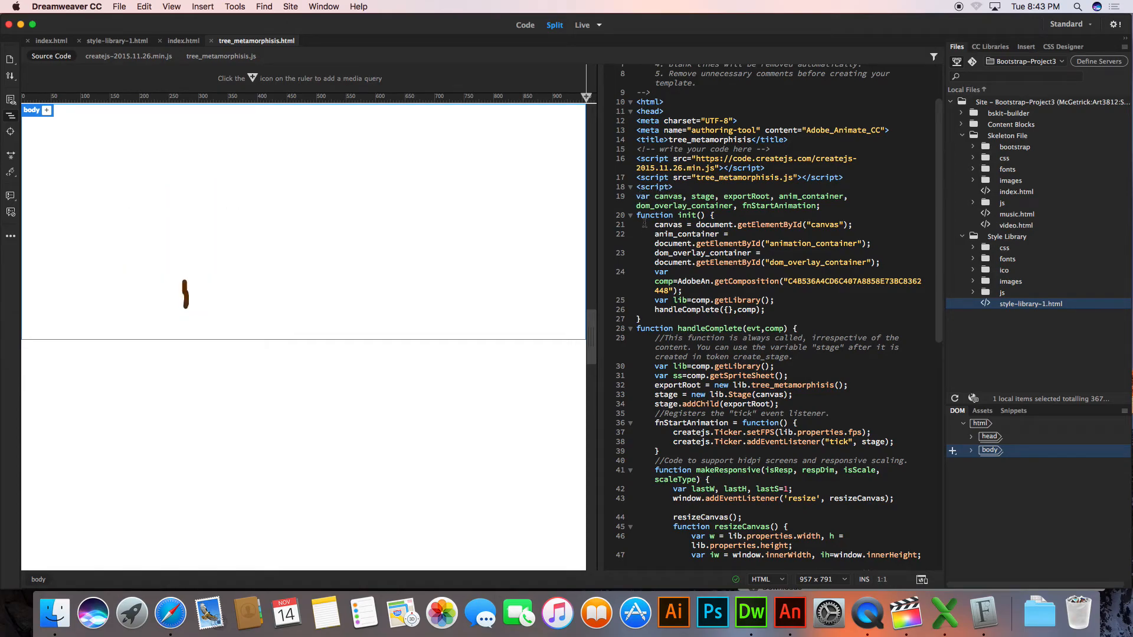
pyautogui.scroll(-10, 647, 231)
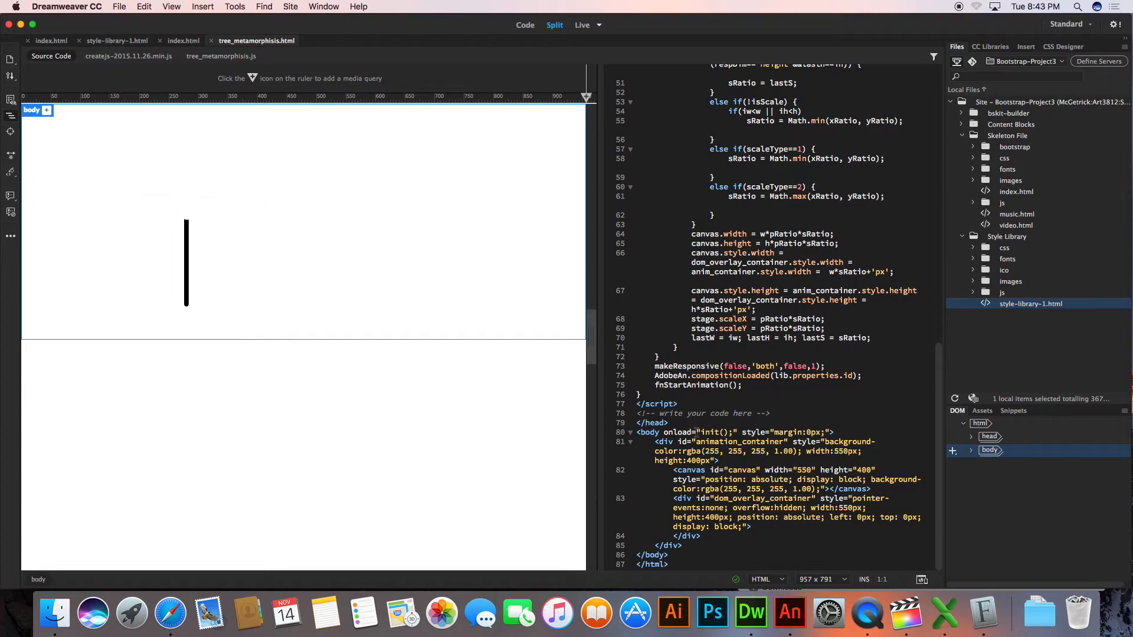
pyautogui.click(697, 503)
pyautogui.click(693, 474)
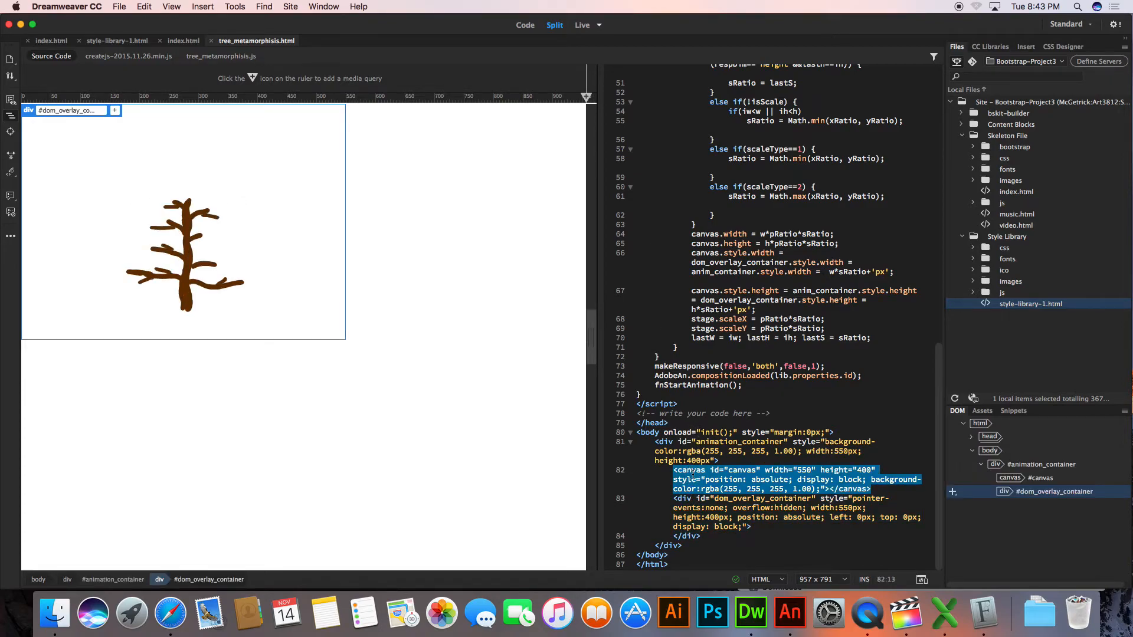
pyautogui.doubleClick(693, 471)
pyautogui.tripleClick(693, 473)
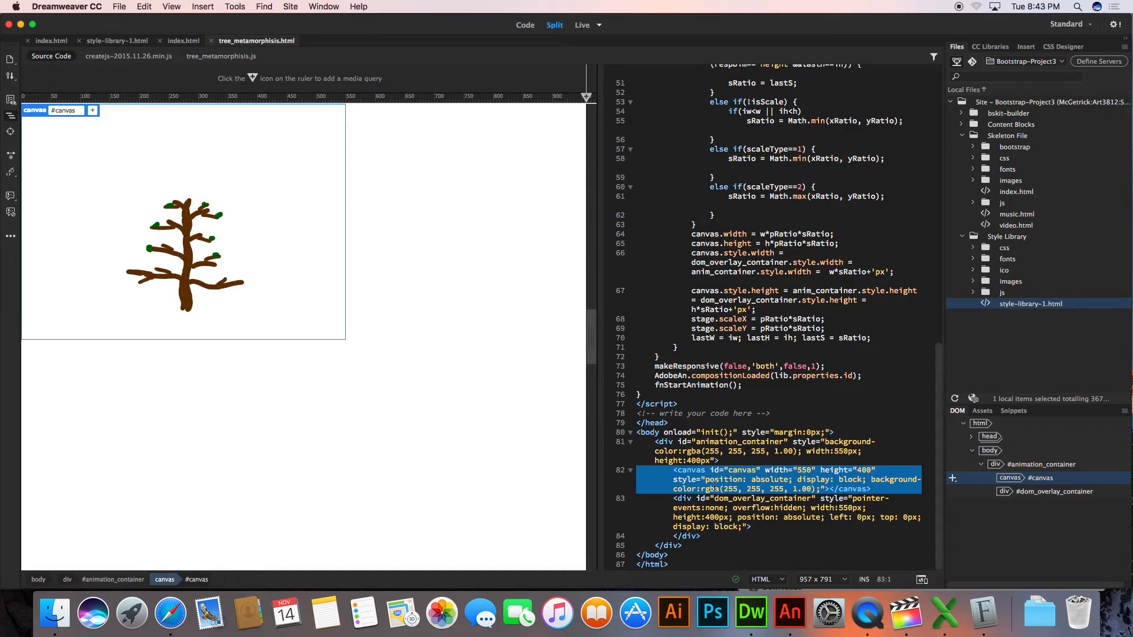
# Examine the generated page code from the doctype and script references through to the closing body section
pyautogui.scroll(15, 714, 485)
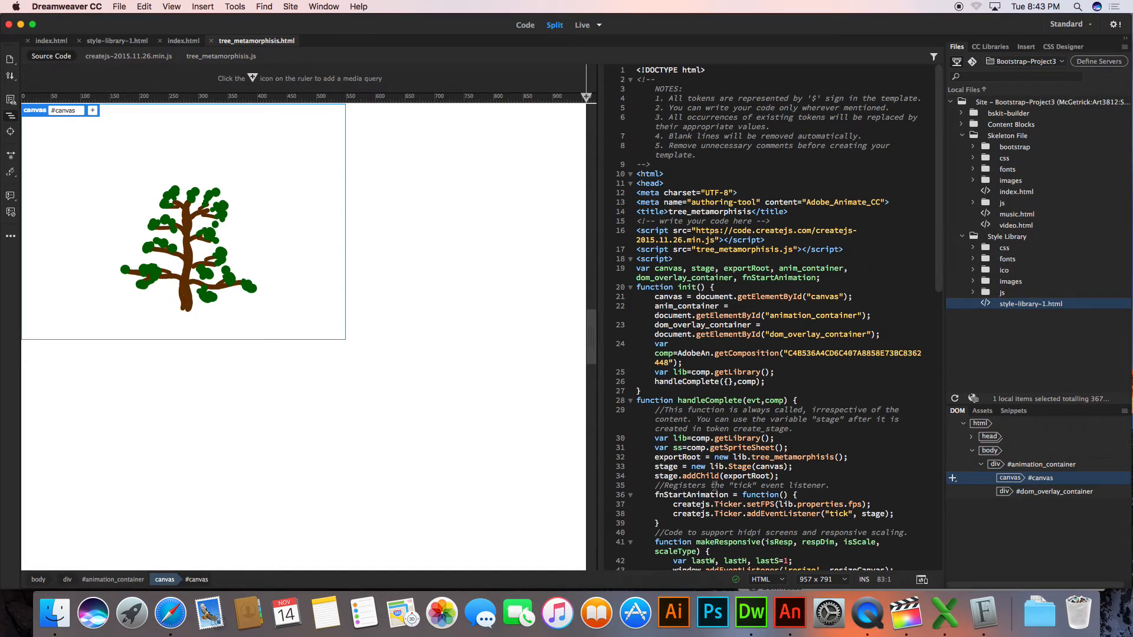
pyautogui.scroll(-5, 714, 485)
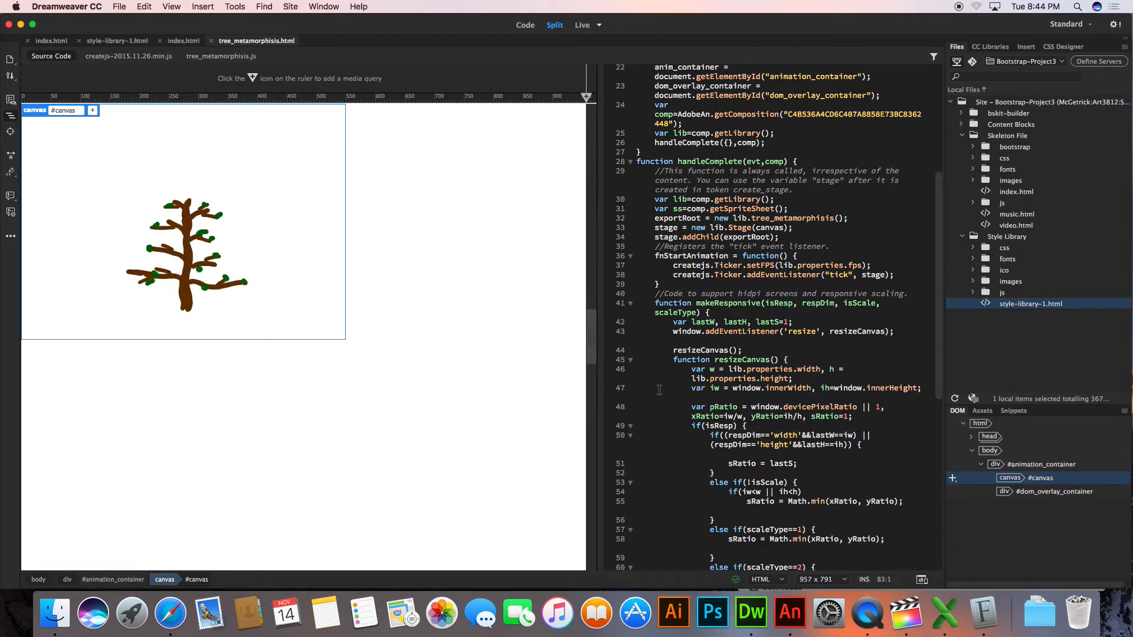
pyautogui.scroll(8, 660, 389)
pyautogui.scroll(-10, 659, 390)
pyautogui.scroll(-8, 659, 390)
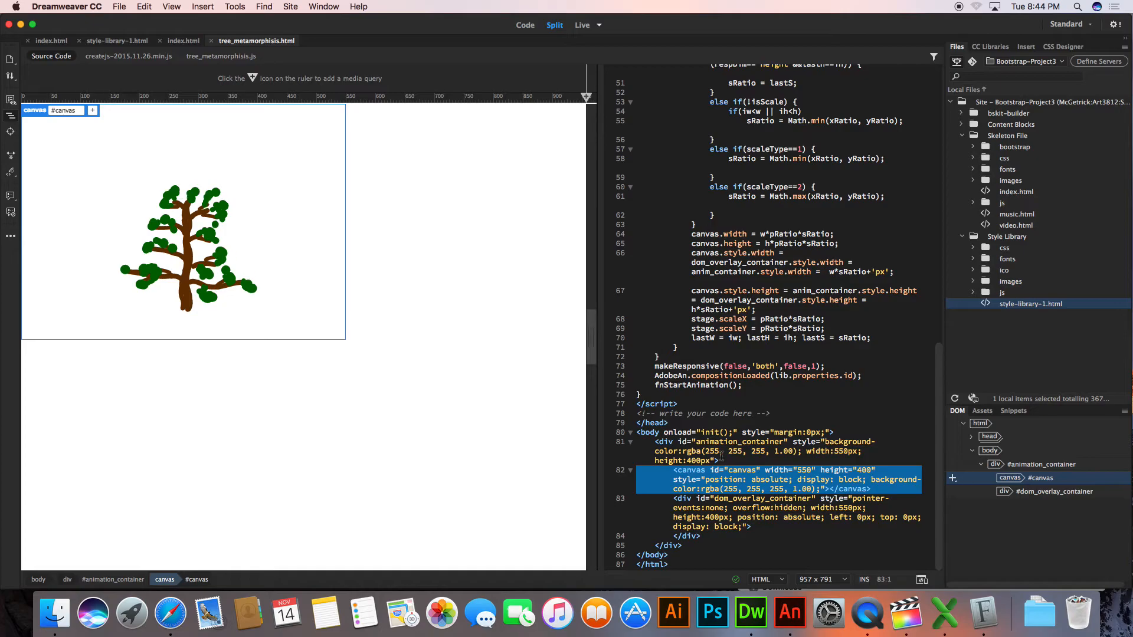
pyautogui.scroll(15, 721, 456)
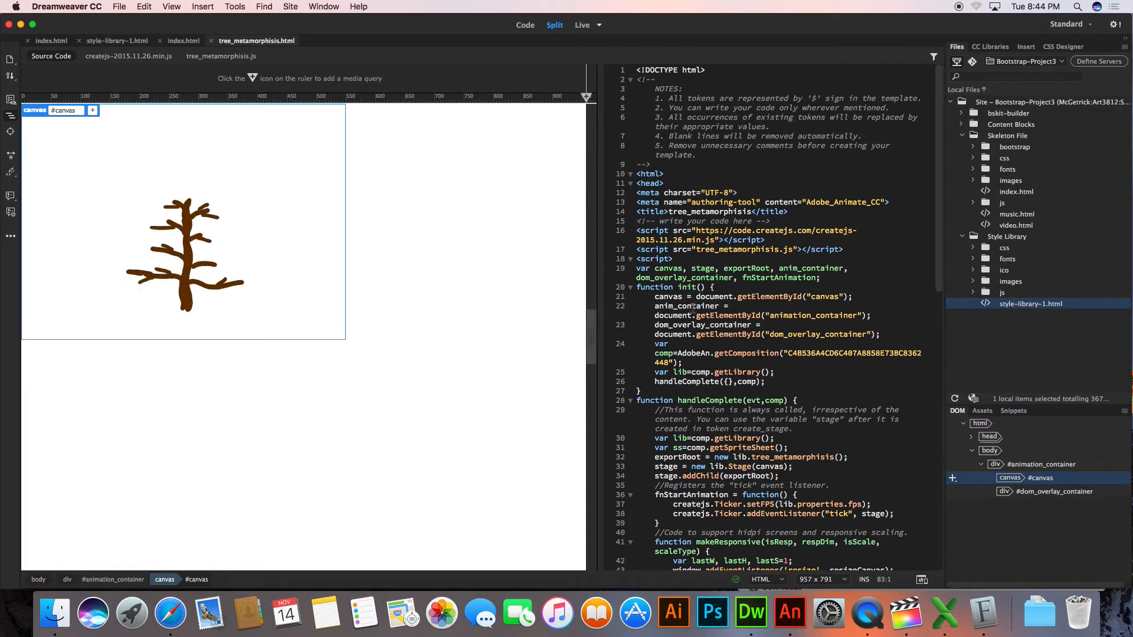
pyautogui.scroll(-10, 693, 308)
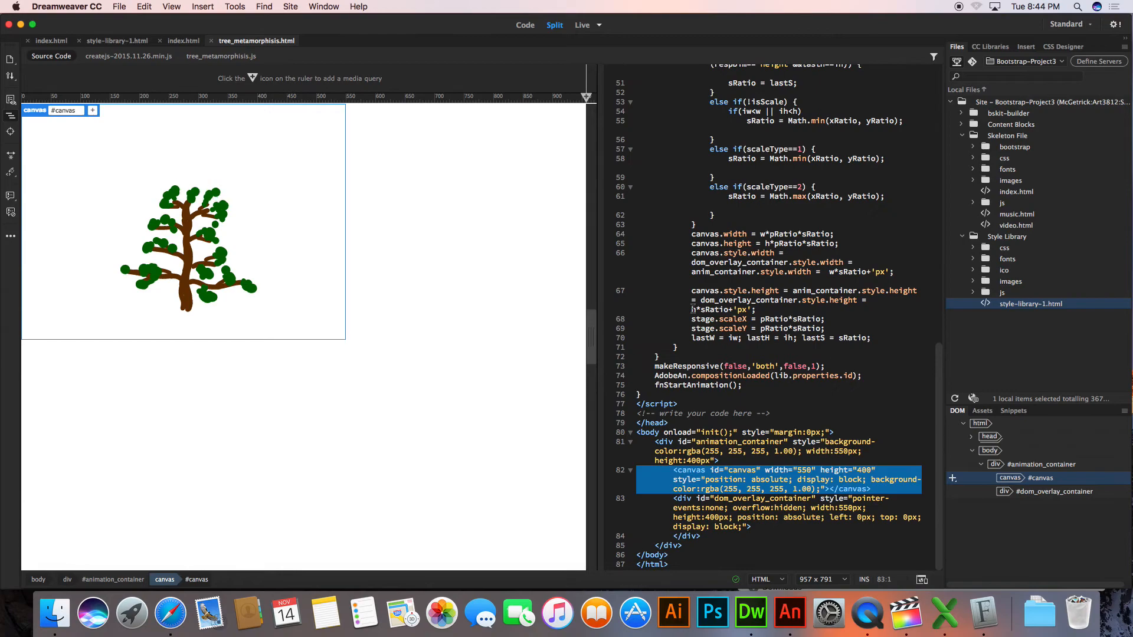
# Insert an empty style element in the head, between the closing script tag and the last "write your code here" comment
pyautogui.click(800, 417)
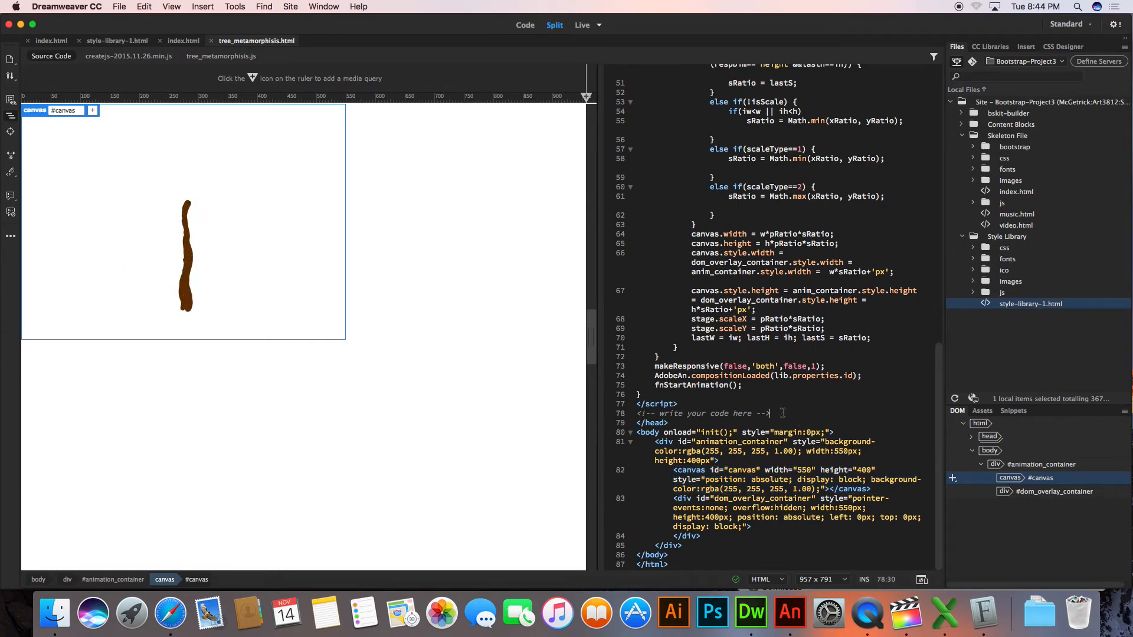
pyautogui.press('Return')
pyautogui.press('Return')
pyautogui.press('Return')
pyautogui.press('Up')
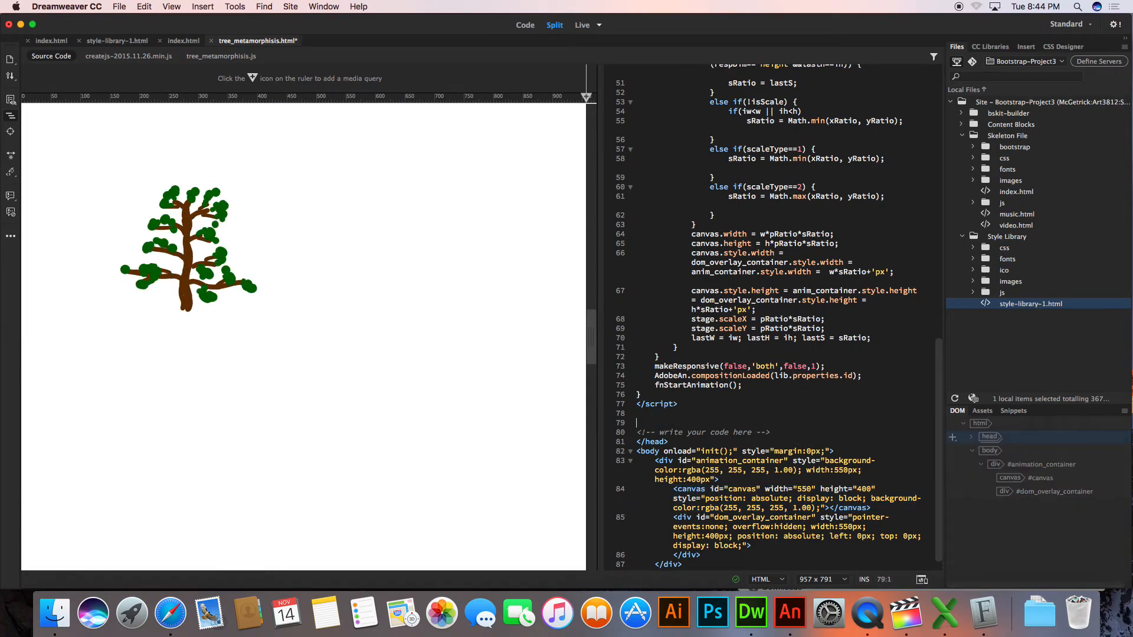
pyautogui.write('<st')
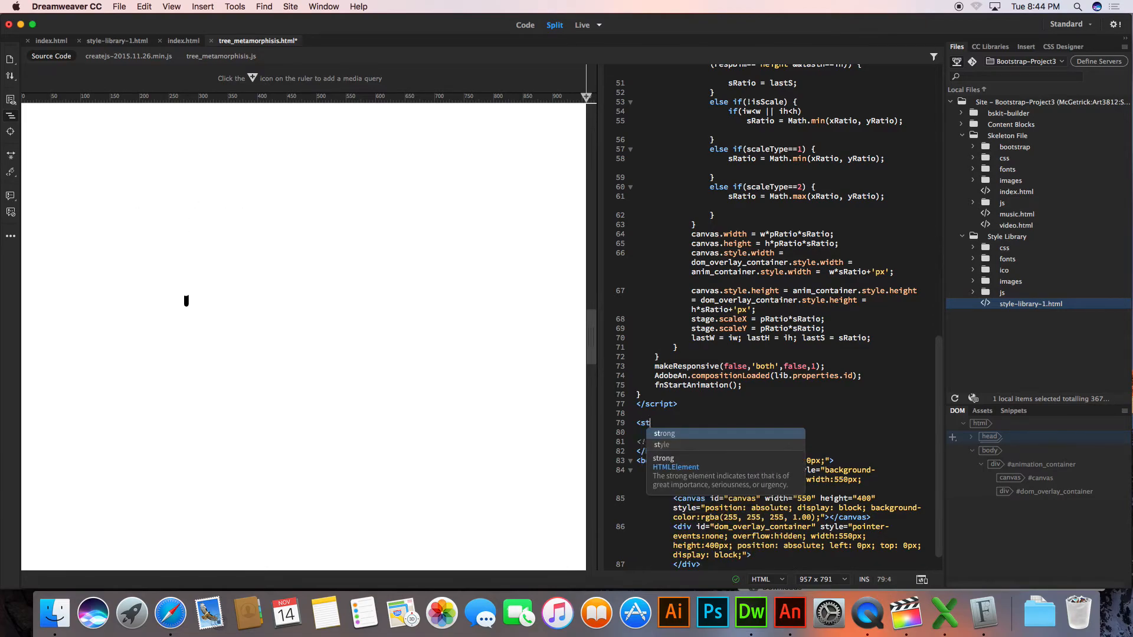
pyautogui.press('Down')
pyautogui.press('Return')
pyautogui.press('Down')
pyautogui.press('Return')
pyautogui.press('Return')
pyautogui.press('Left')
pyautogui.press('Left')
pyautogui.press('Left')
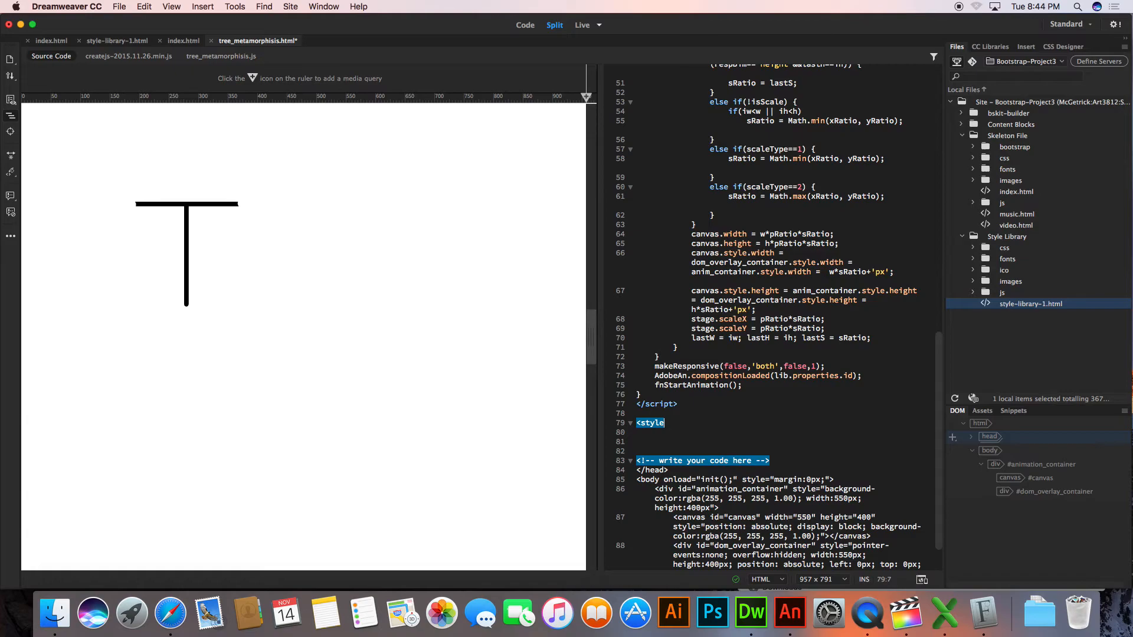
pyautogui.write('>')
pyautogui.press('Return')
pyautogui.press('Return')
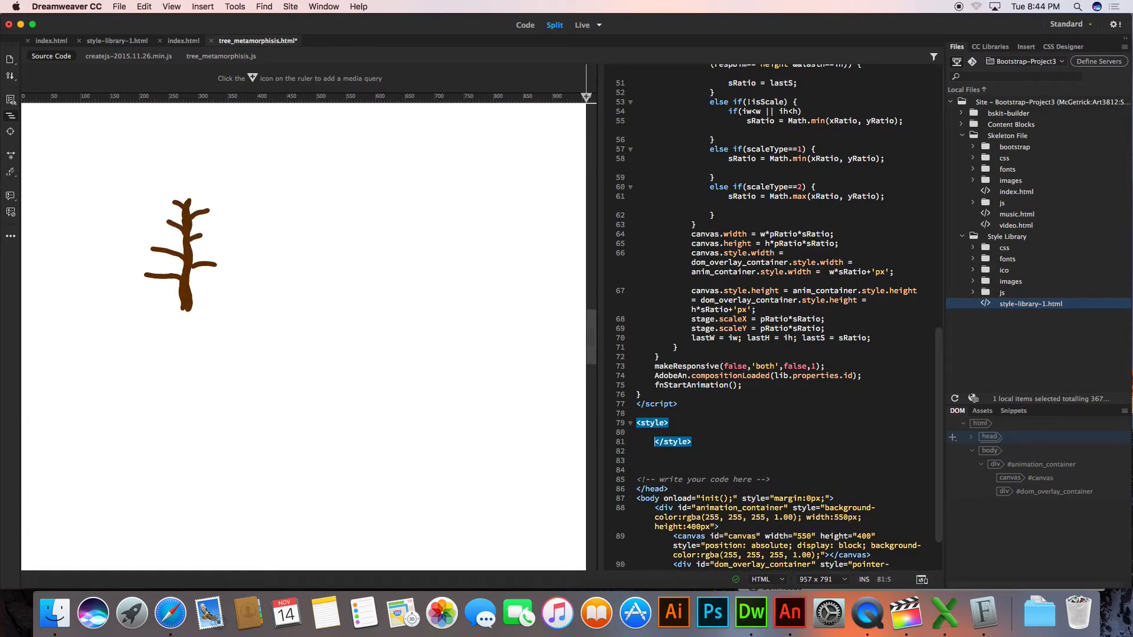
# Start a #canvas CSS rule inside the style element, spaced by blank lines from its tags
pyautogui.press('Return')
pyautogui.press('Return')
pyautogui.press('Up')
pyautogui.write('#c')
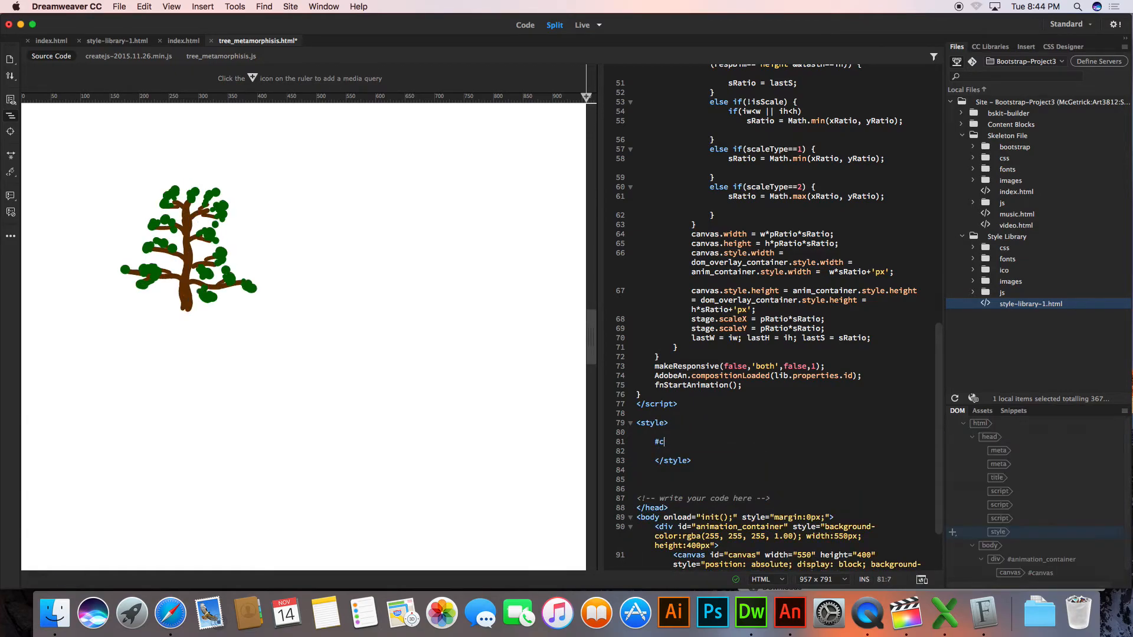
pyautogui.write('anvas')
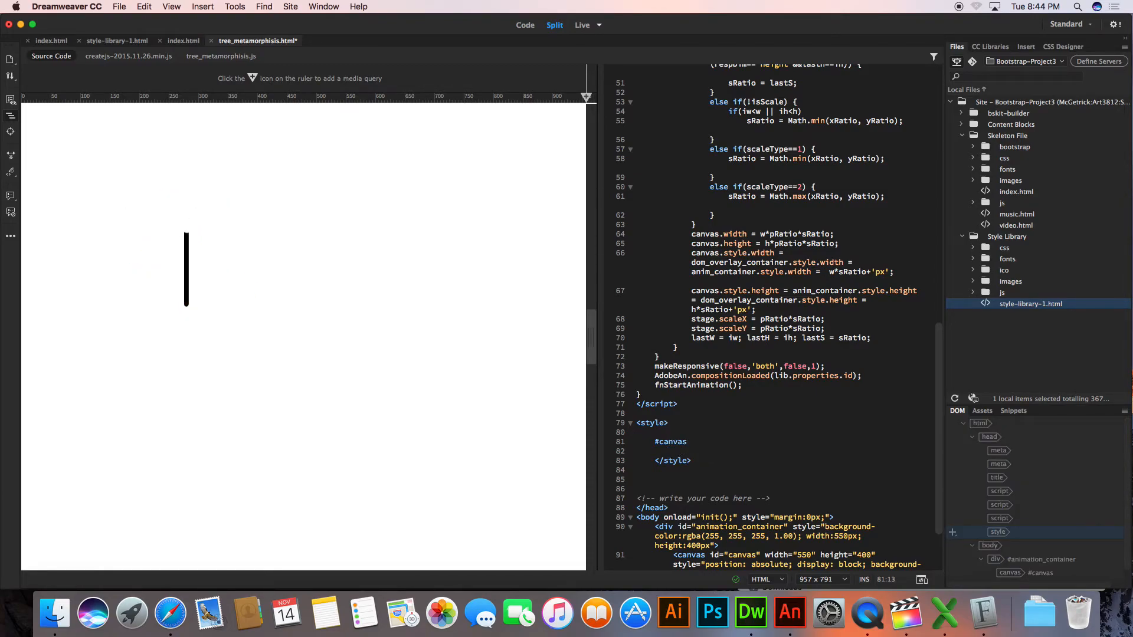
pyautogui.write(' {')
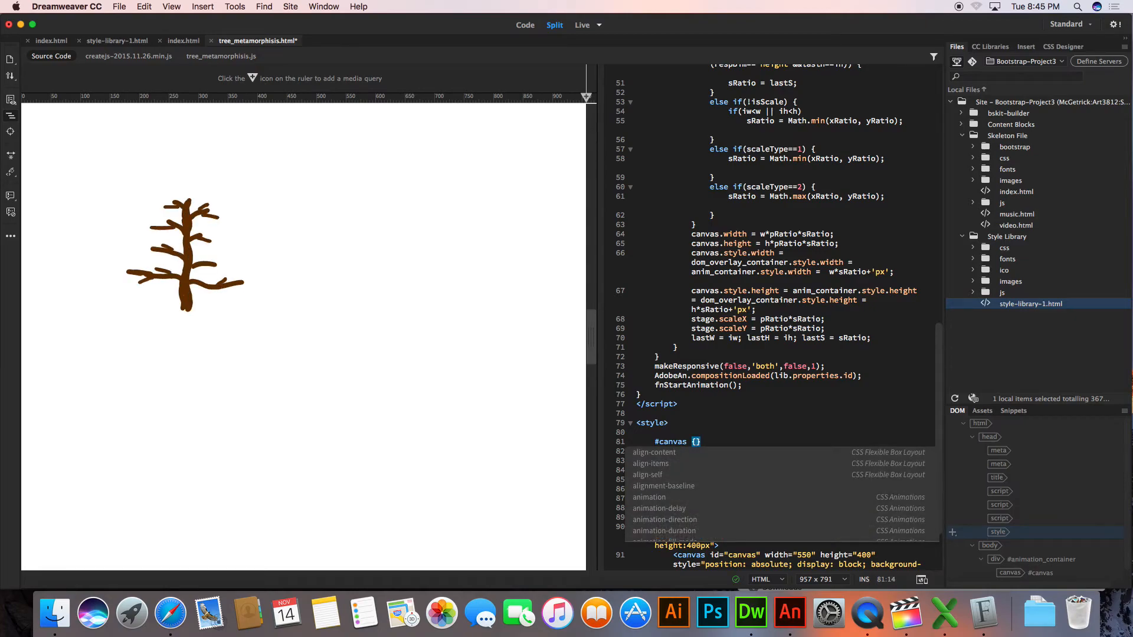
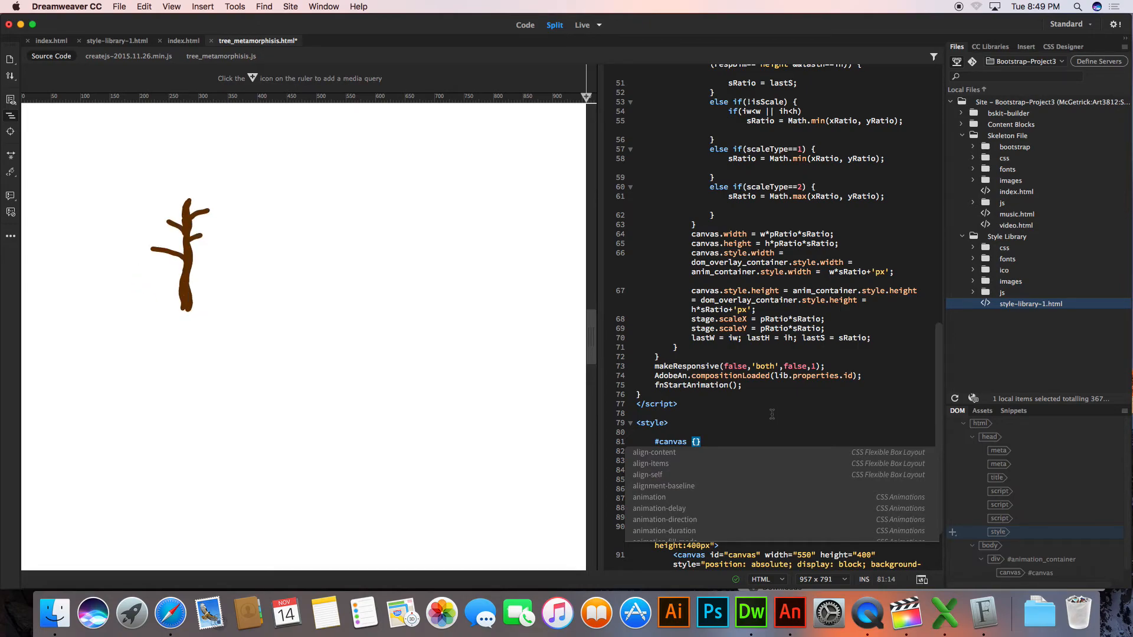
# Open up the #canvas rule's braces onto separate lines and add margin-left: auto; as its declaration
pyautogui.click(709, 404)
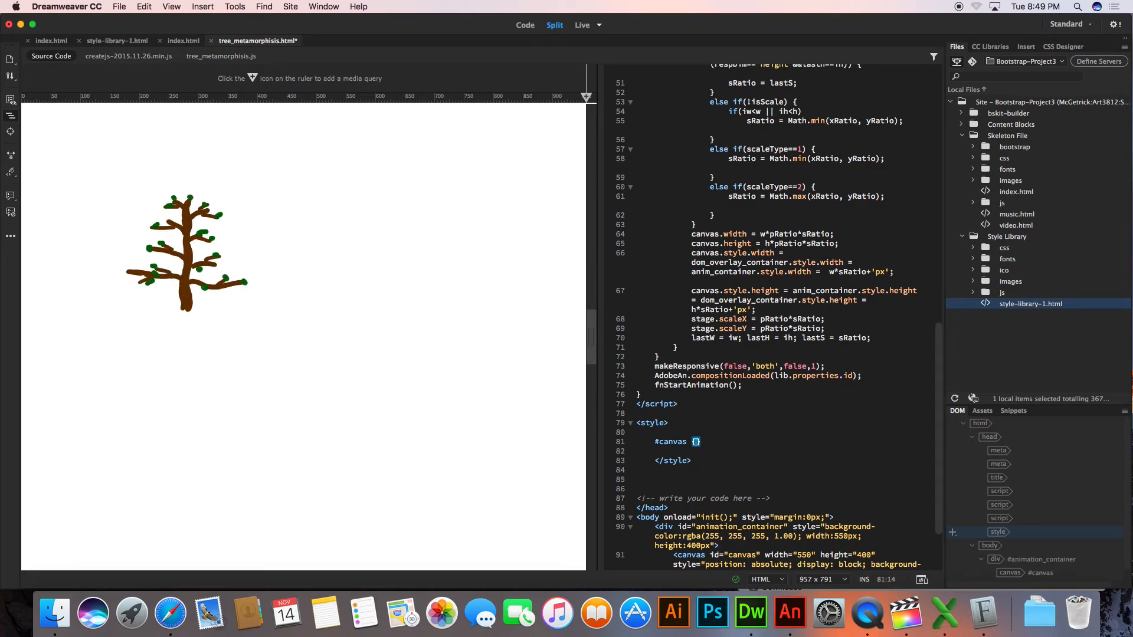
pyautogui.press('Return')
pyautogui.press('Return')
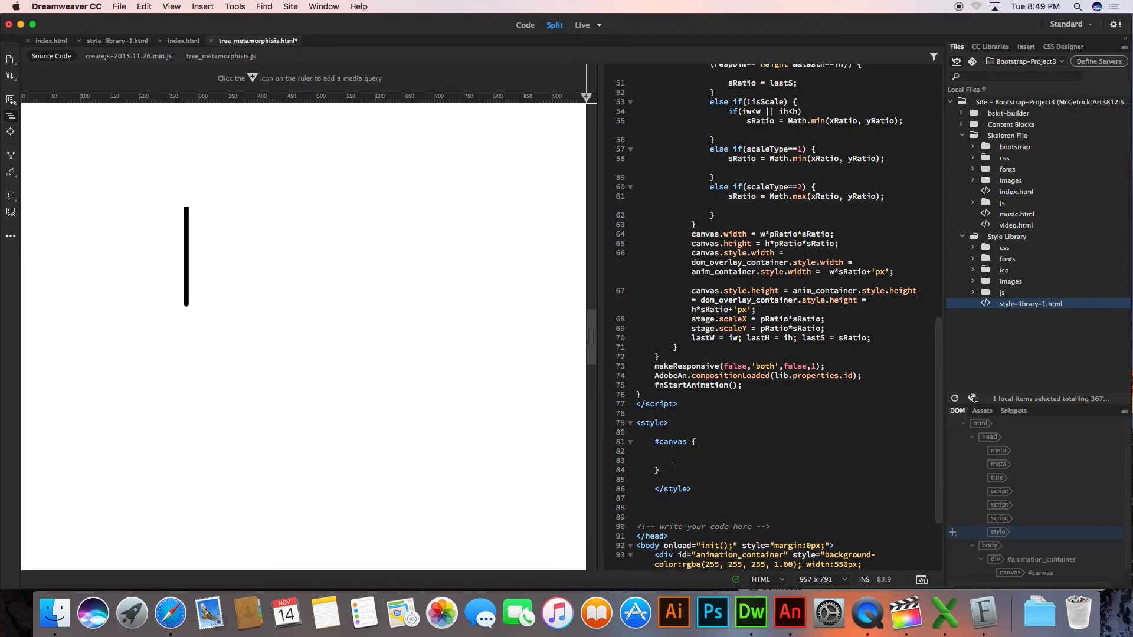
pyautogui.write('margin')
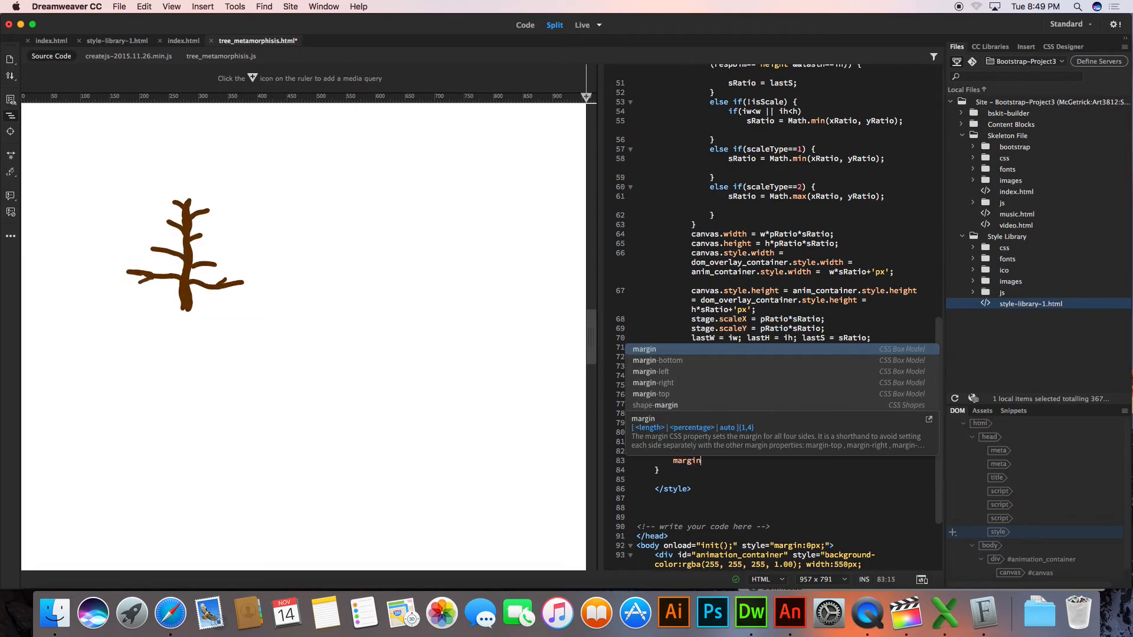
pyautogui.press('Down')
pyautogui.press('Down')
pyautogui.press('Return')
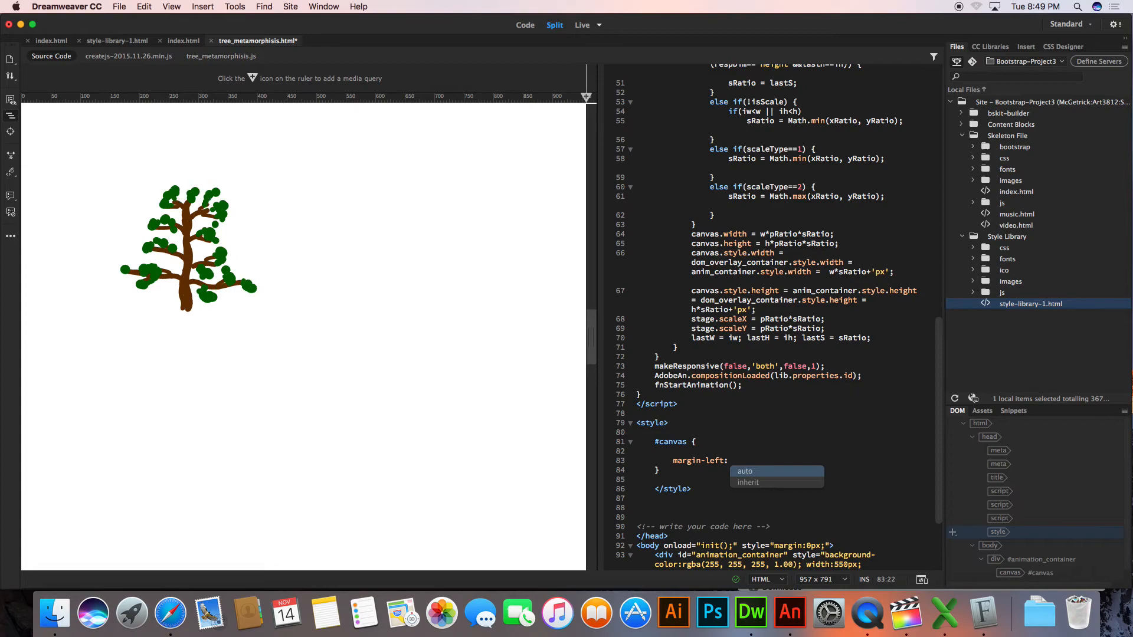
pyautogui.press('Return')
pyautogui.write(';')
pyautogui.press('Return')
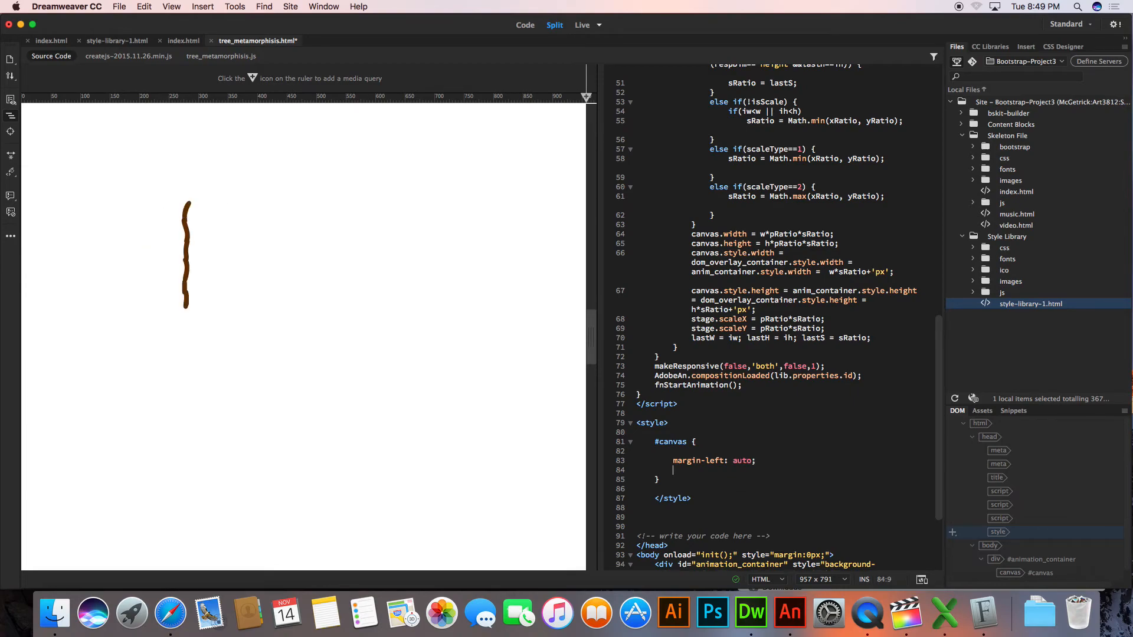
# Add margin-right: auto; to the #canvas rule, save the page and select the canvas in the live preview
pyautogui.write('ma')
pyautogui.press('Down')
pyautogui.press('Down')
pyautogui.press('Down')
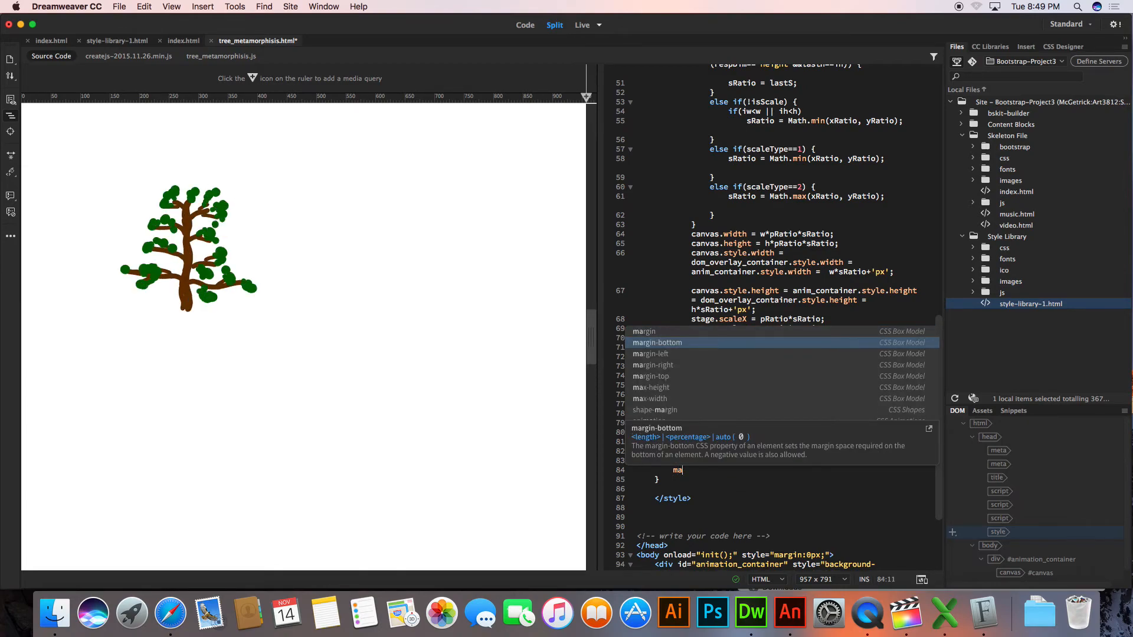
pyautogui.press('Return')
pyautogui.press('Return')
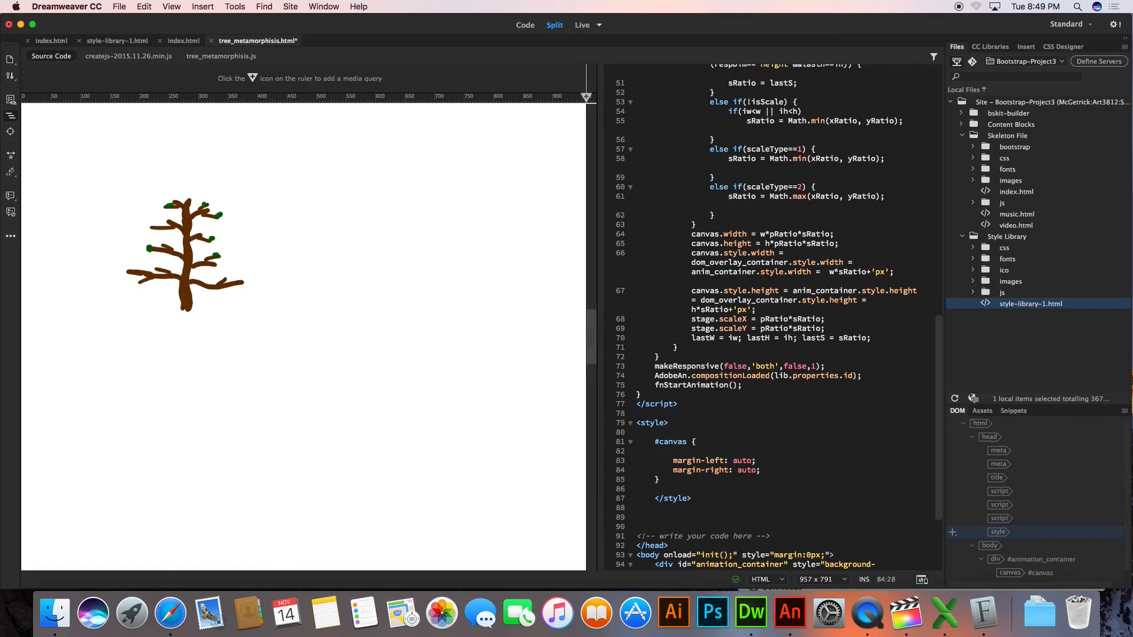
pyautogui.click(201, 180)
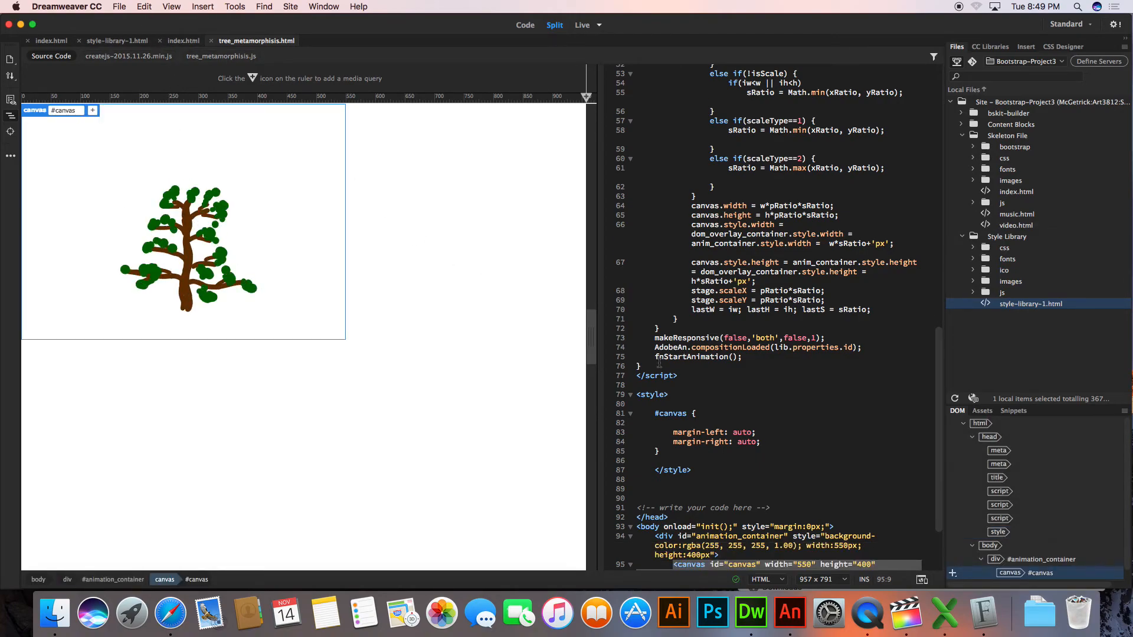
# Add width: 550px; above the margins in the #canvas rule, save the page and select the body in the live preview
pyautogui.click(708, 423)
pyautogui.press('Return')
pyautogui.write('wi')
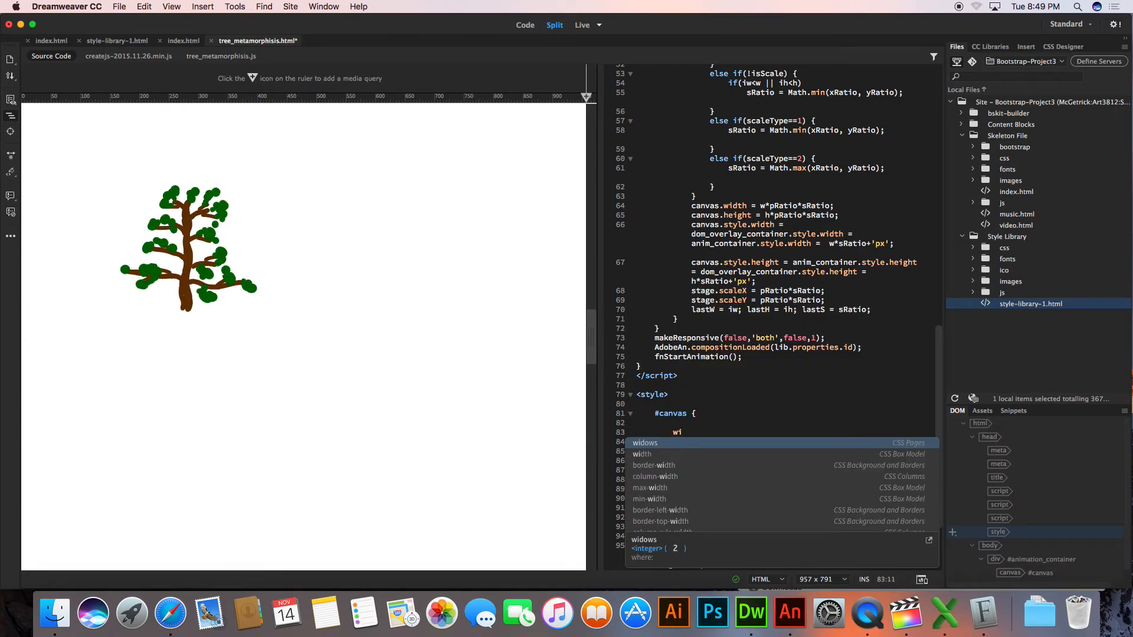
pyautogui.press('Down')
pyautogui.press('Return')
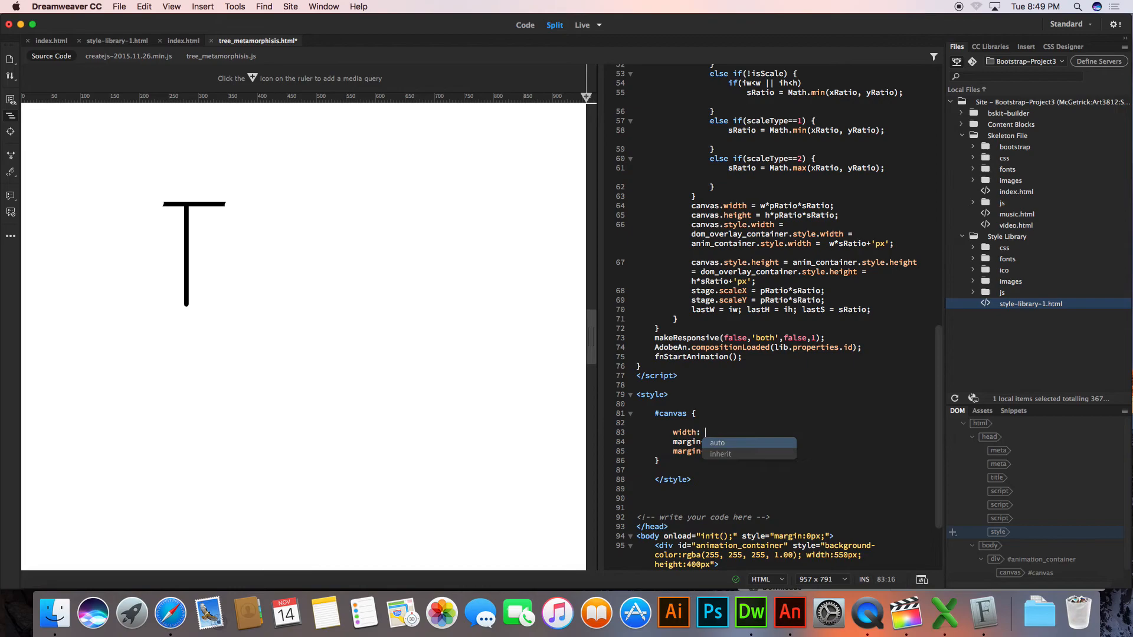
pyautogui.write('550')
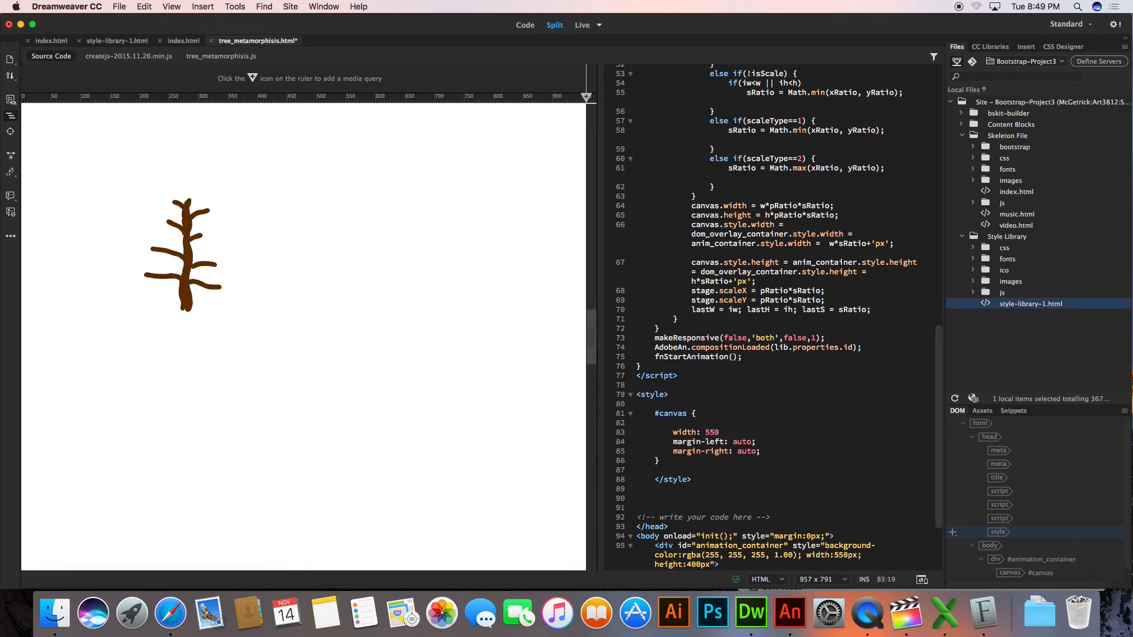
pyautogui.write('lx')
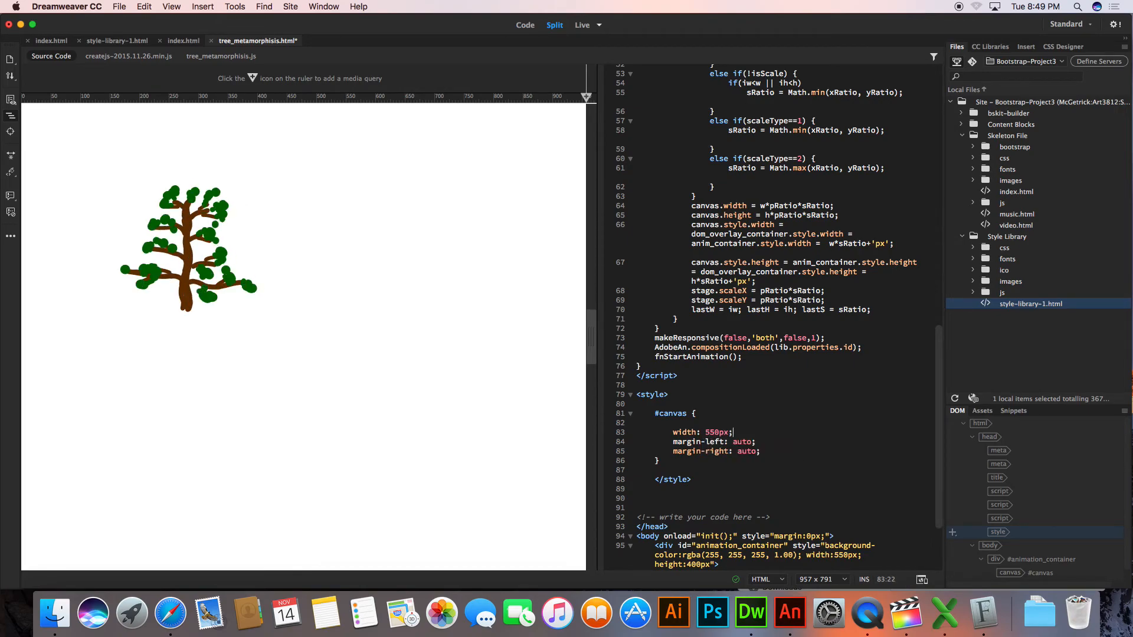
pyautogui.write(';')
pyautogui.click(293, 345)
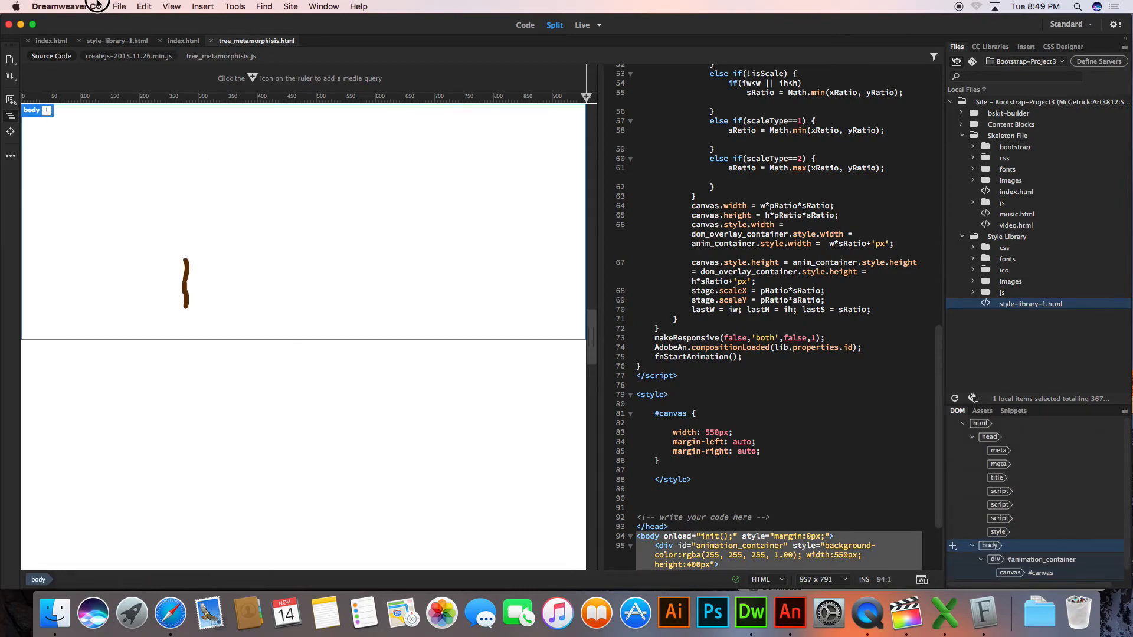
# Preview the page in Safari, narrow the browser window to check the canvas position, and return to Dreamweaver
pyautogui.click(119, 7)
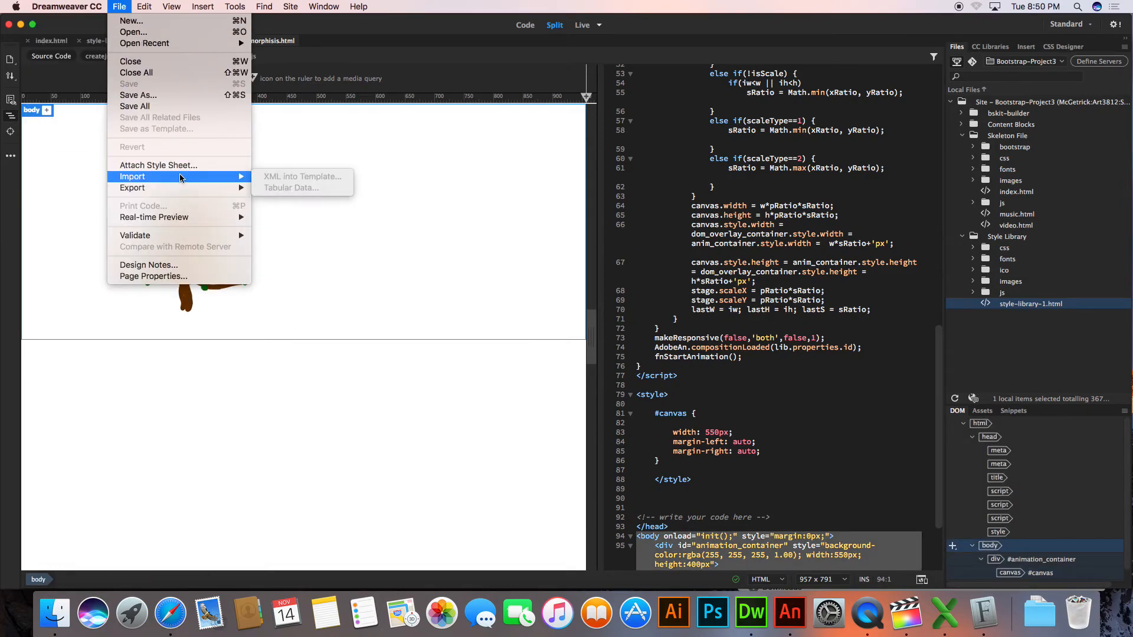
pyautogui.moveTo(242, 218)
pyautogui.click(283, 229)
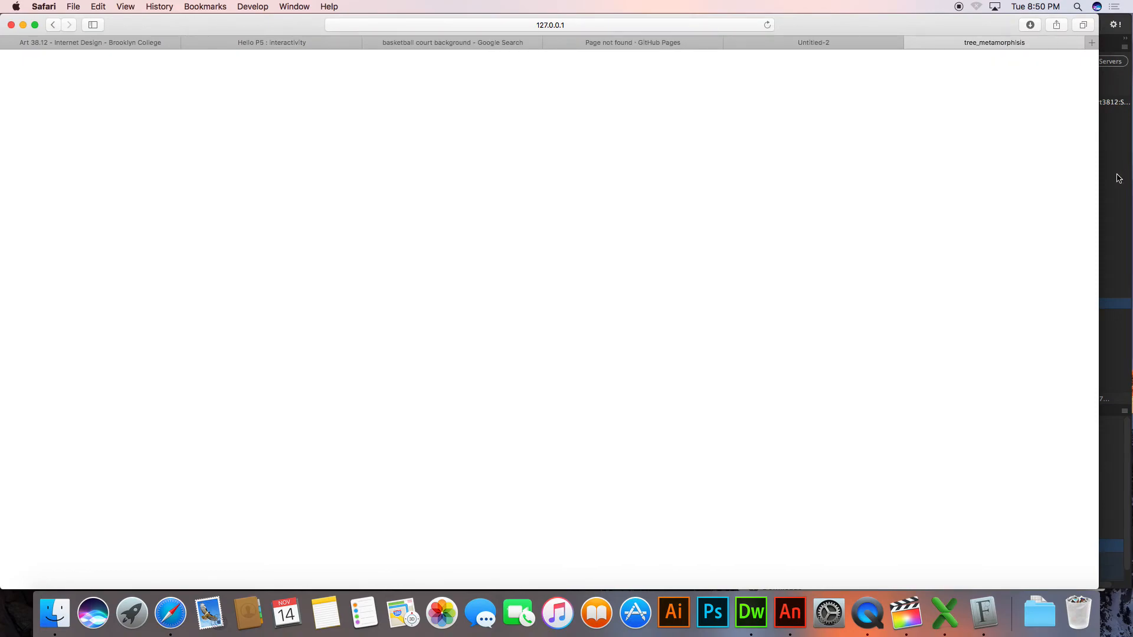
pyautogui.moveTo(1101, 180); pyautogui.dragTo(701, 194)
pyautogui.click(493, 25)
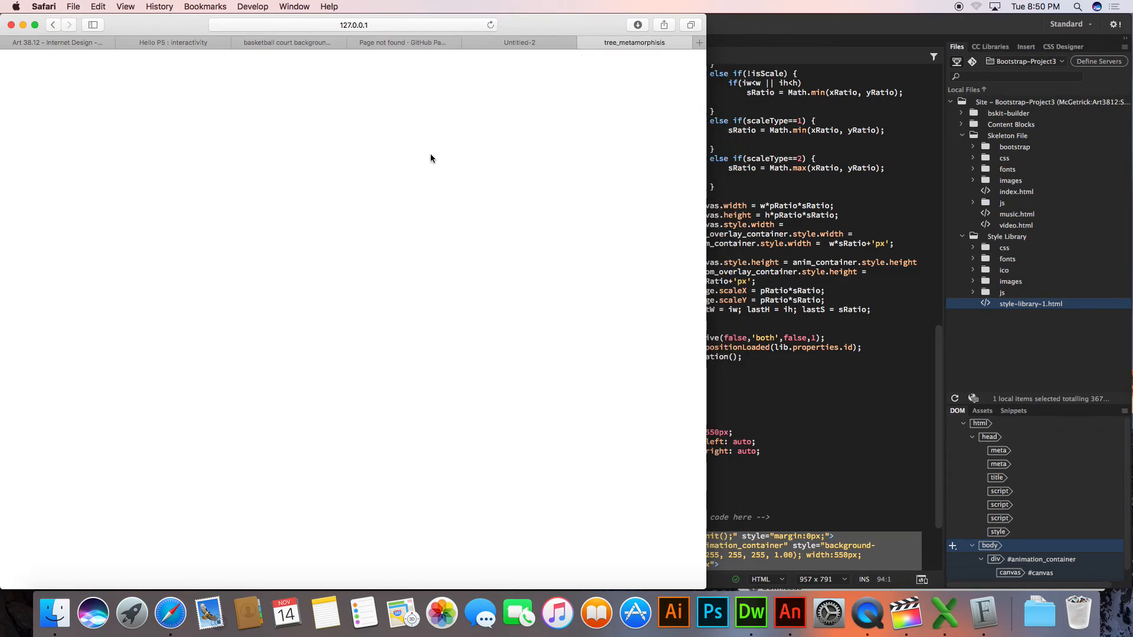
pyautogui.press('super+Tab')
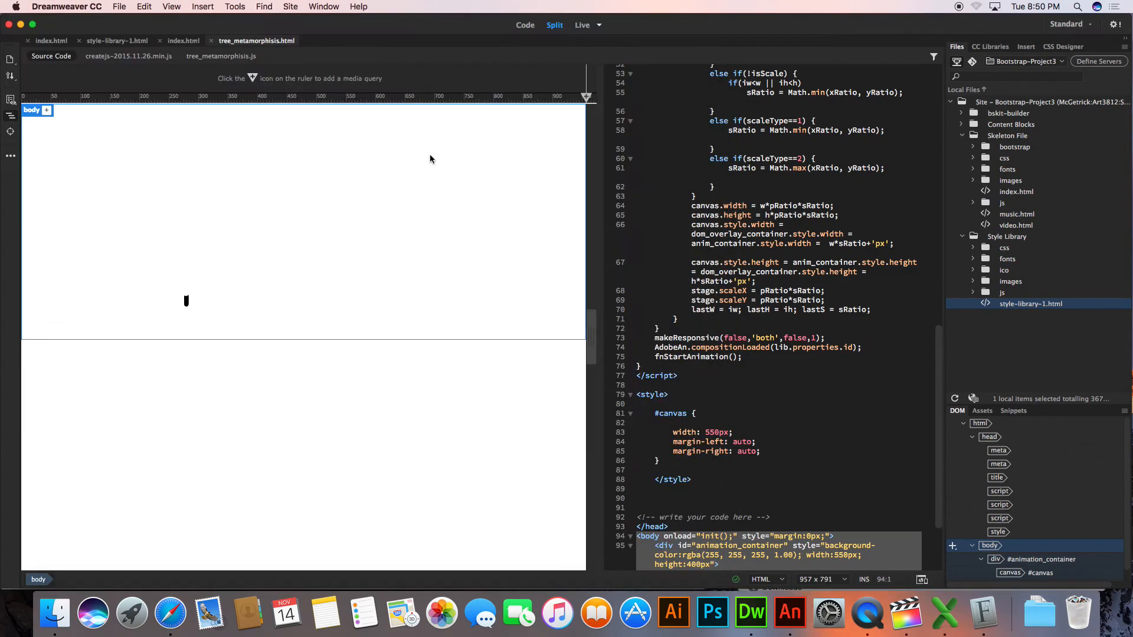
# Look through the page's related script files, preview the page in Safari once more, and return to Dreamweaver
pyautogui.click(120, 60)
pyautogui.click(232, 60)
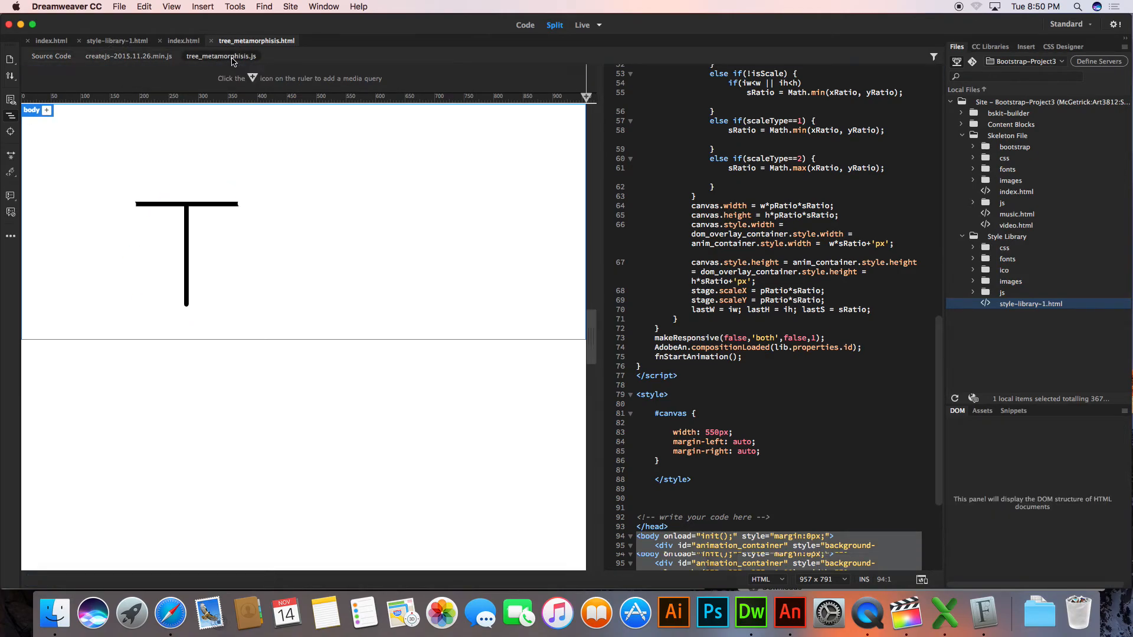
pyautogui.click(129, 56)
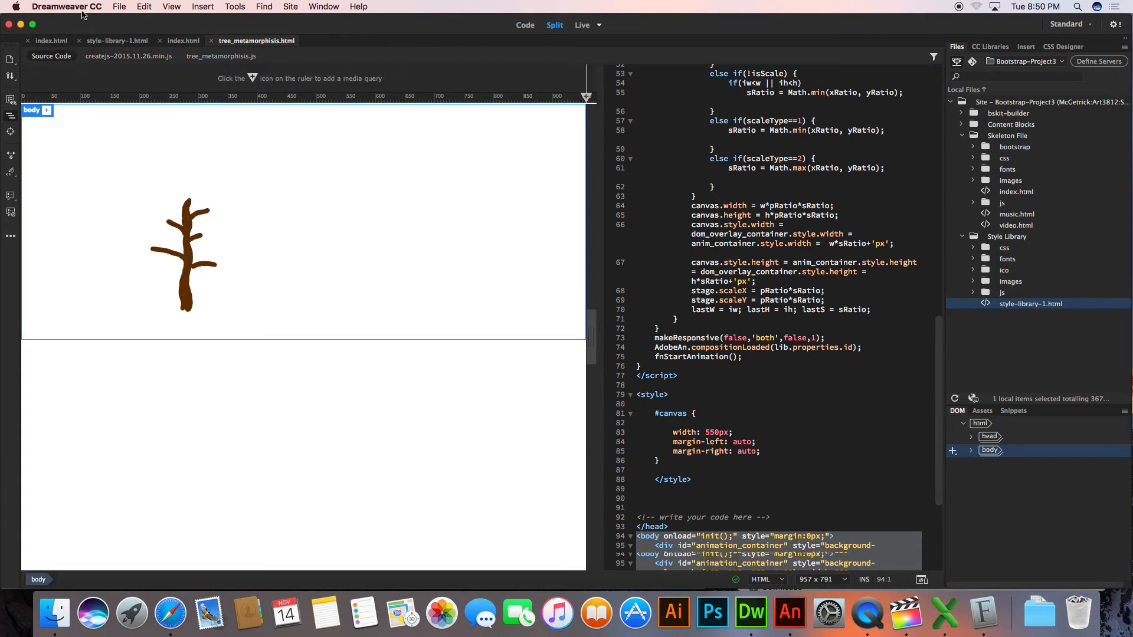
pyautogui.click(106, 5)
pyautogui.moveTo(118, 6)
pyautogui.moveTo(189, 218)
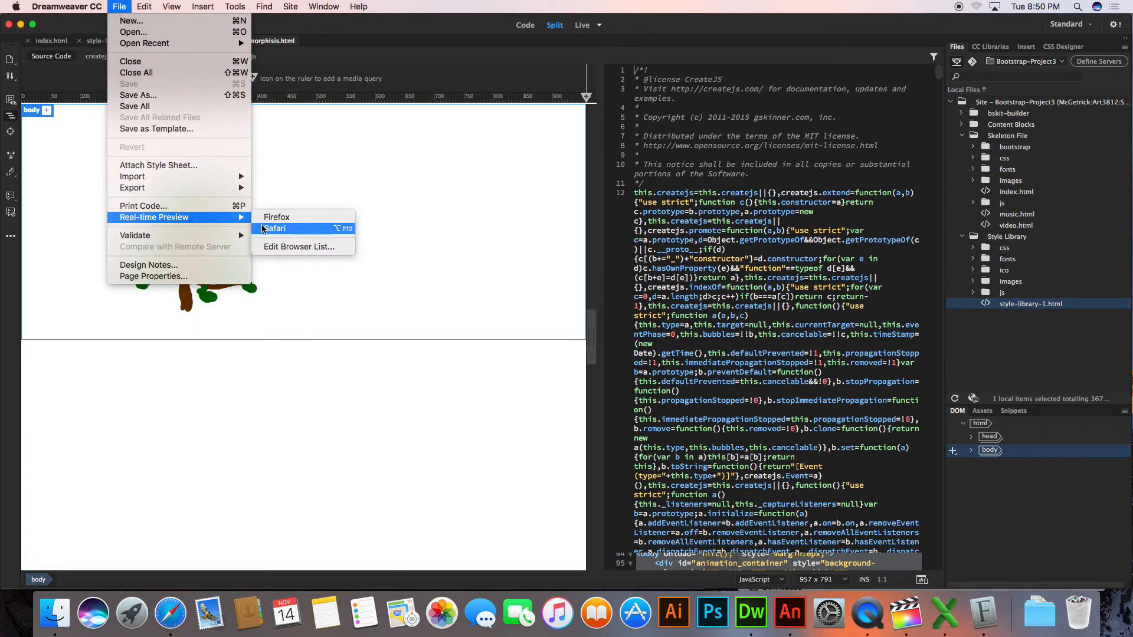
pyautogui.click(274, 229)
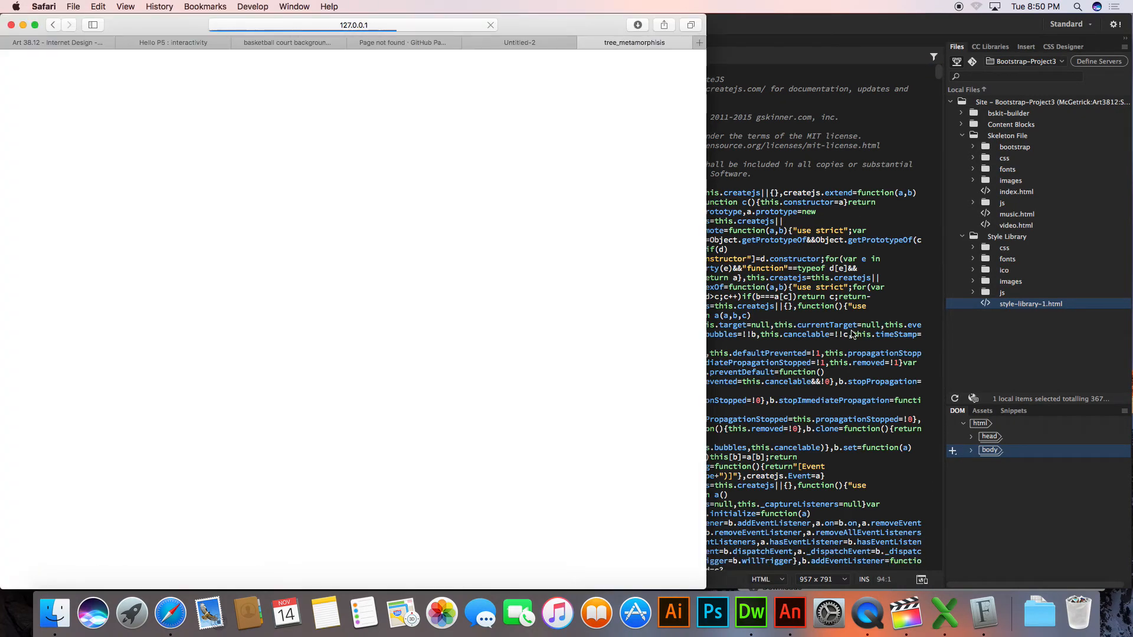
pyautogui.click(852, 333)
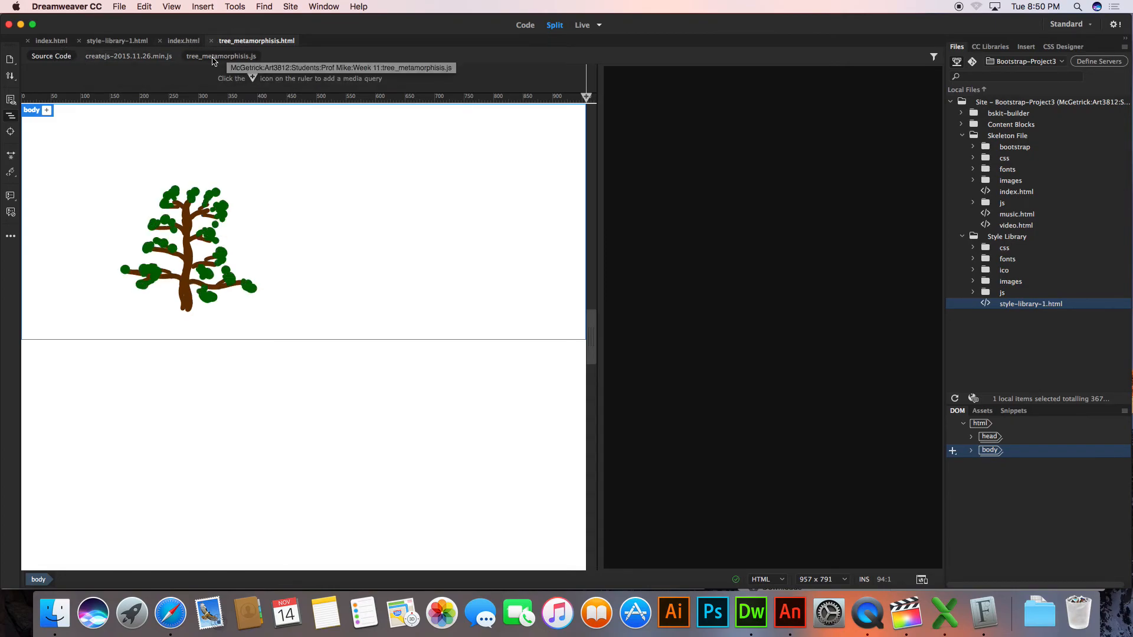
# Try to bring back the blank code display by switching to Design and Code views and cycling through the source and script files
pyautogui.click(129, 56)
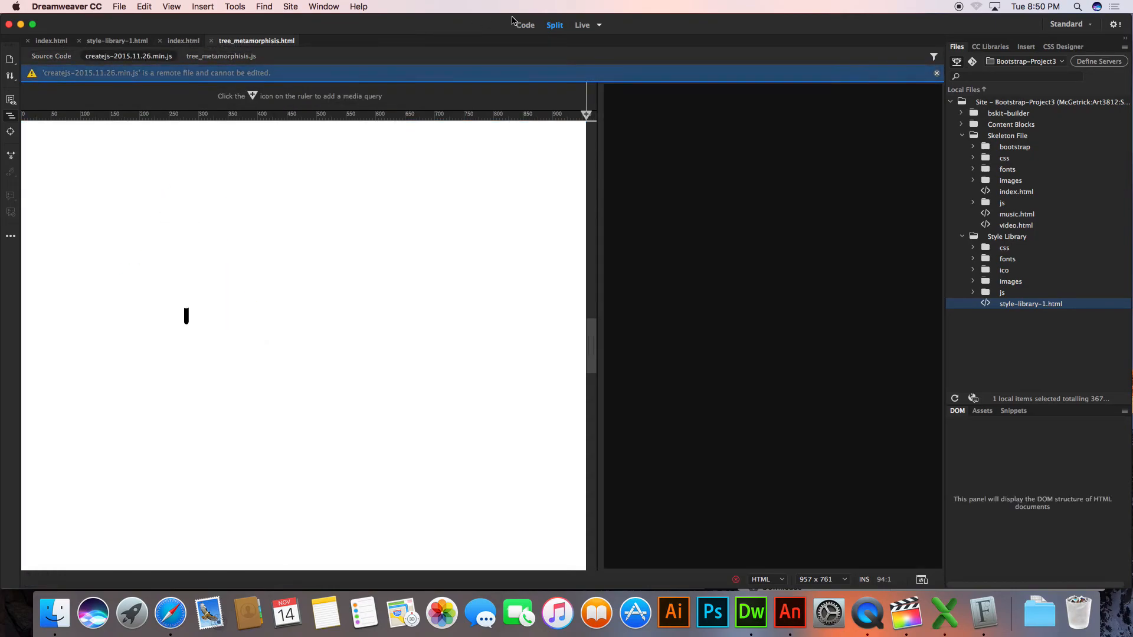
pyautogui.click(588, 25)
pyautogui.click(617, 49)
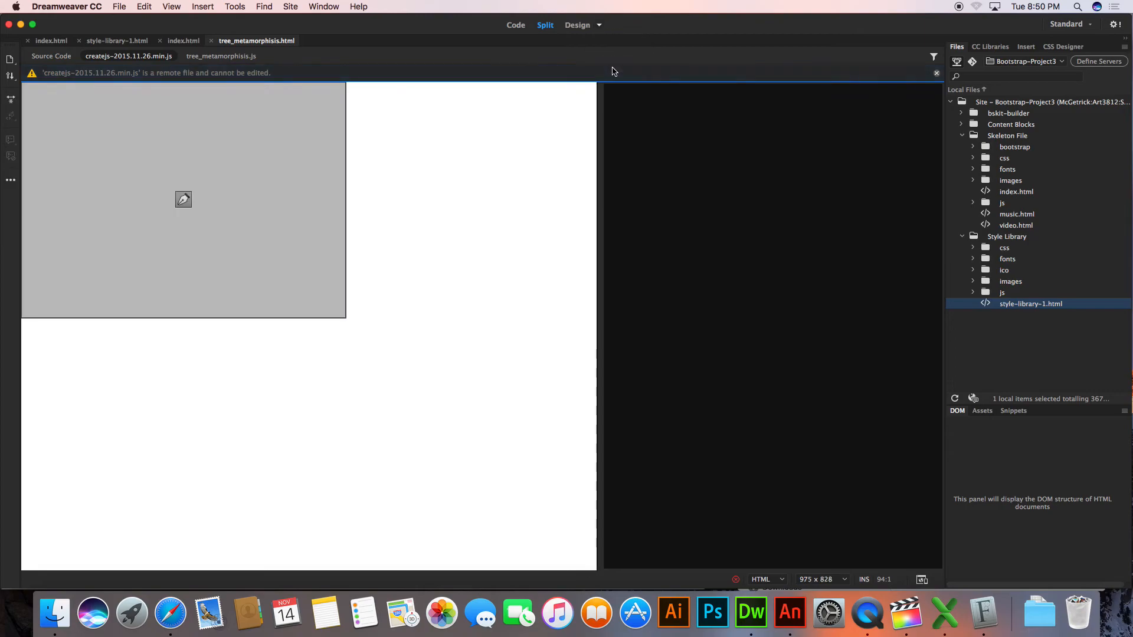
pyautogui.click(240, 171)
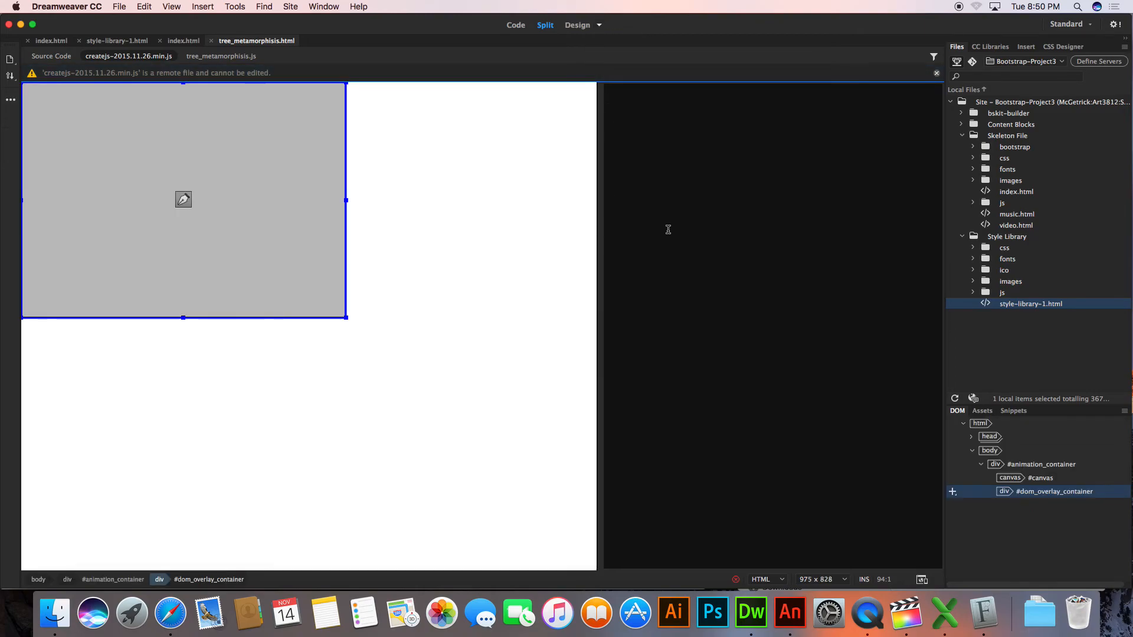
pyautogui.click(517, 24)
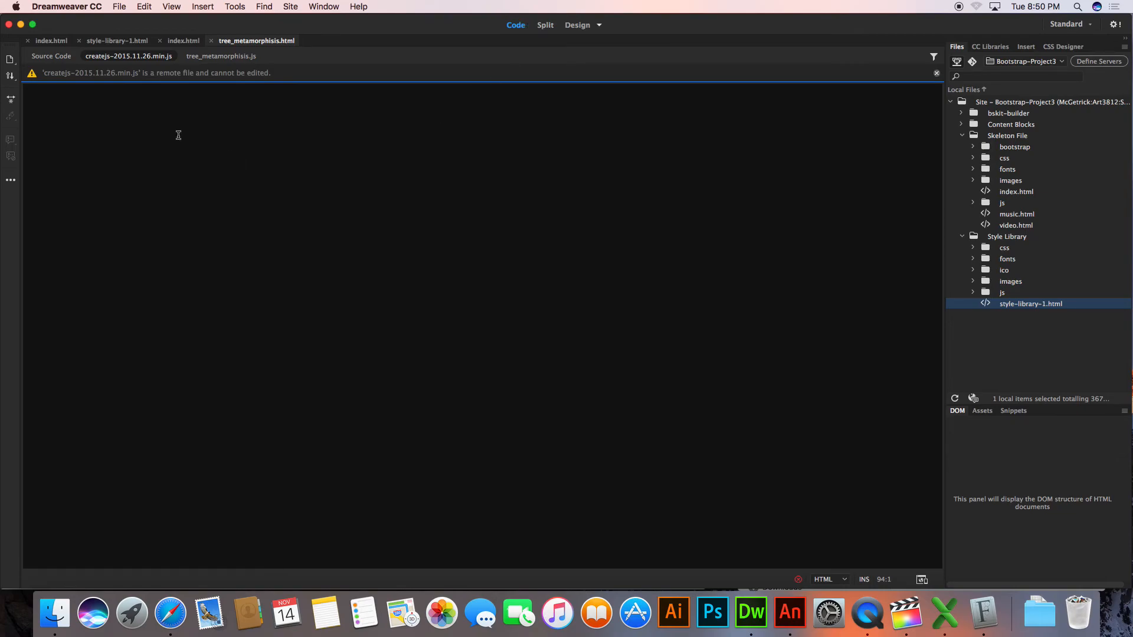
pyautogui.click(53, 57)
pyautogui.click(221, 59)
pyautogui.click(131, 59)
pyautogui.click(67, 59)
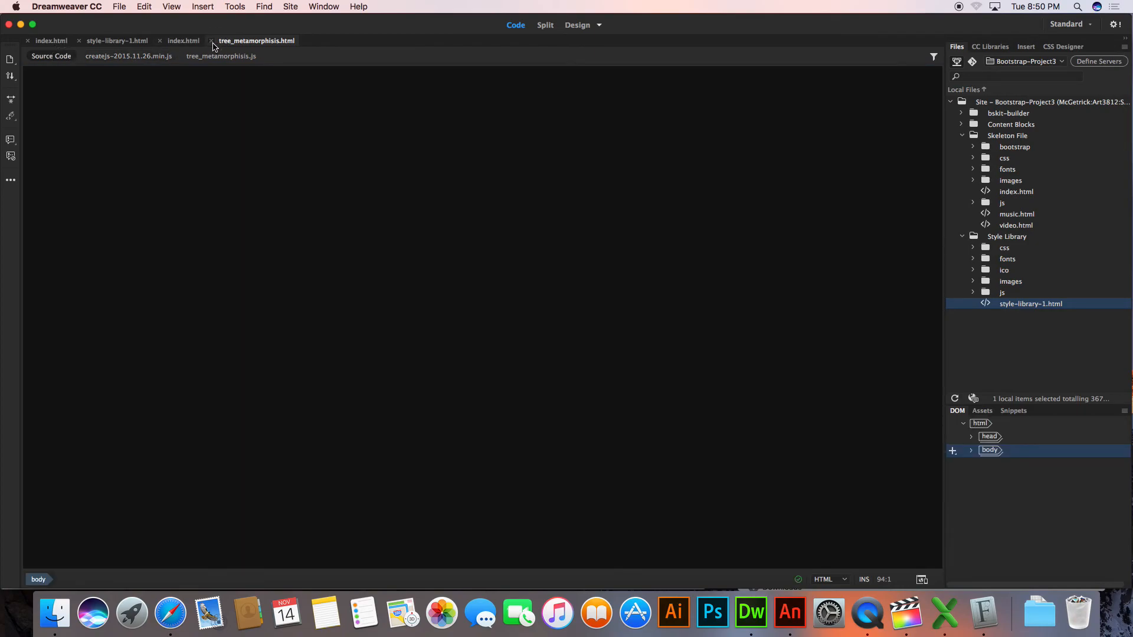
# Close tree_metamorphisis.html and reopen it in Dreamweaver from the Week 11 folder in Finder
pyautogui.click(211, 41)
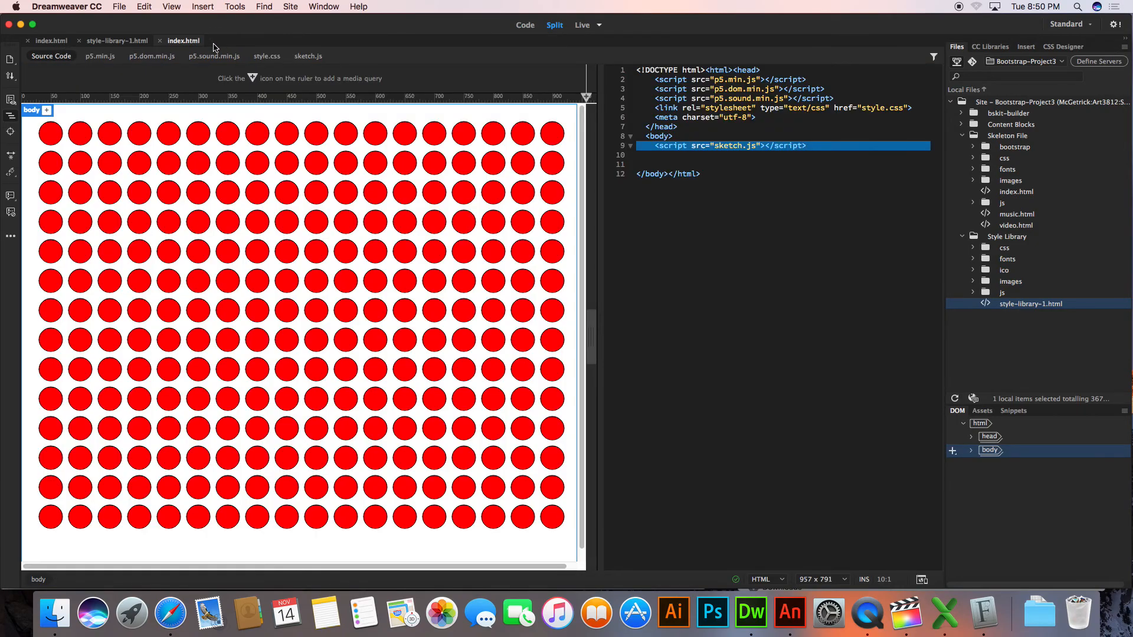
pyautogui.press('super+Tab')
pyautogui.press('super+Tab')
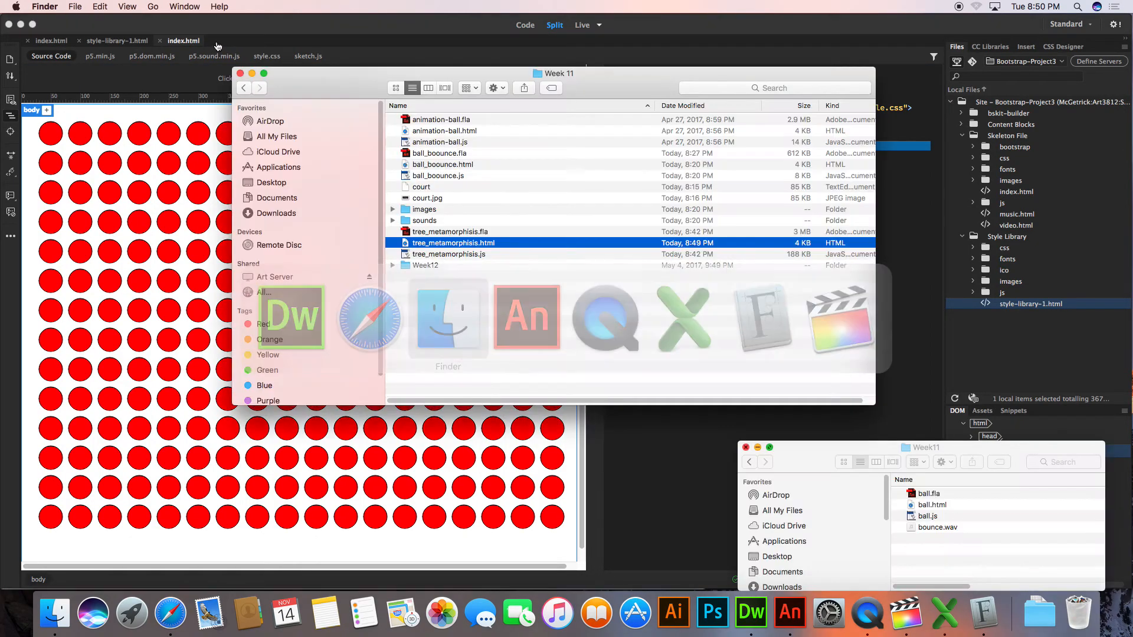
pyautogui.moveTo(460, 247); pyautogui.dragTo(751, 614)
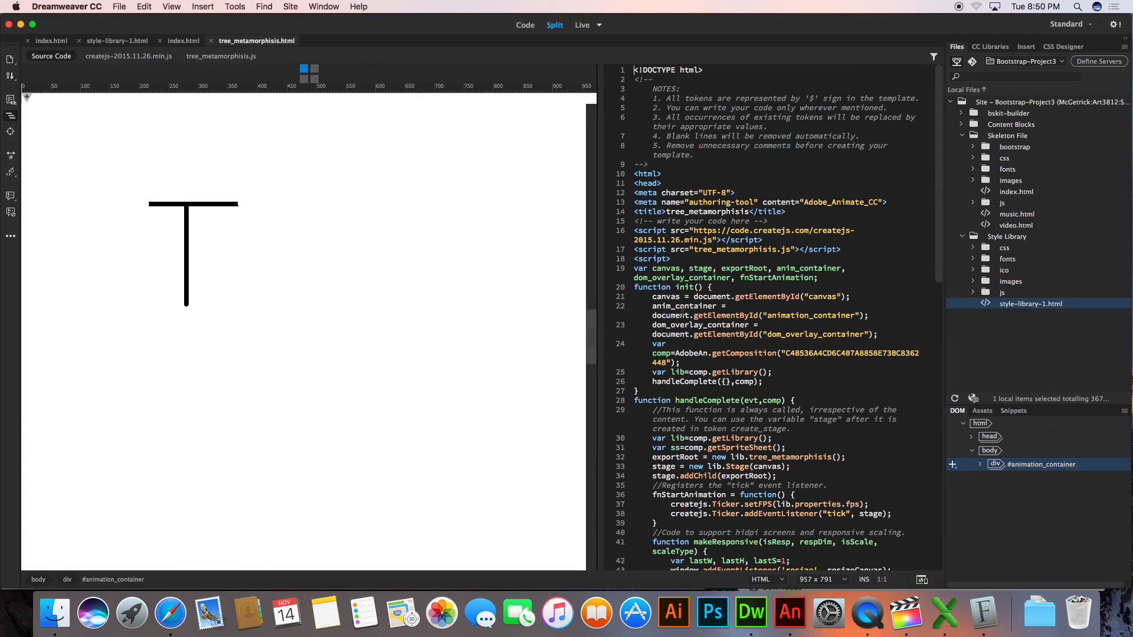
# Change the style rule's selector from #canvas to #animation_container and save the page
pyautogui.scroll(-20, 683, 308)
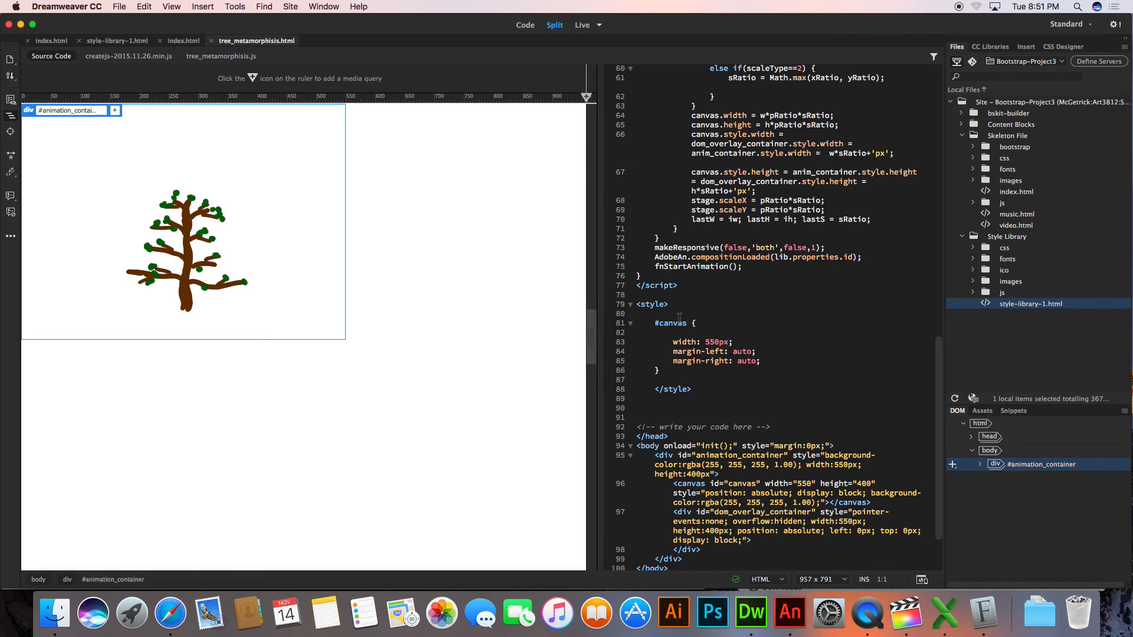
pyautogui.scroll(-1, 679, 316)
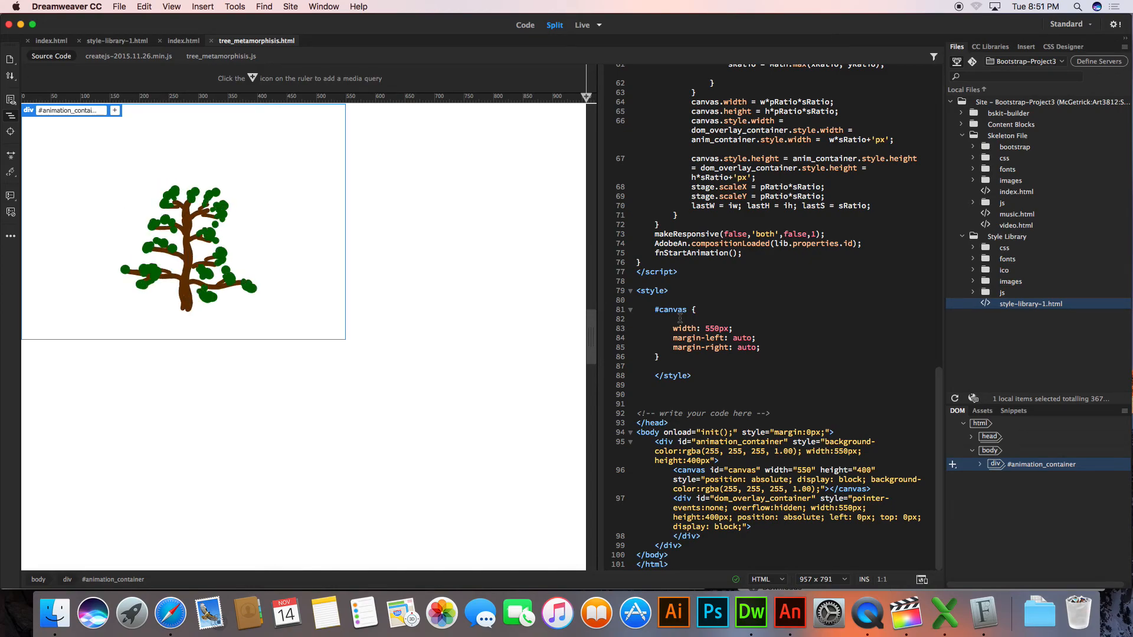
pyautogui.doubleClick(679, 311)
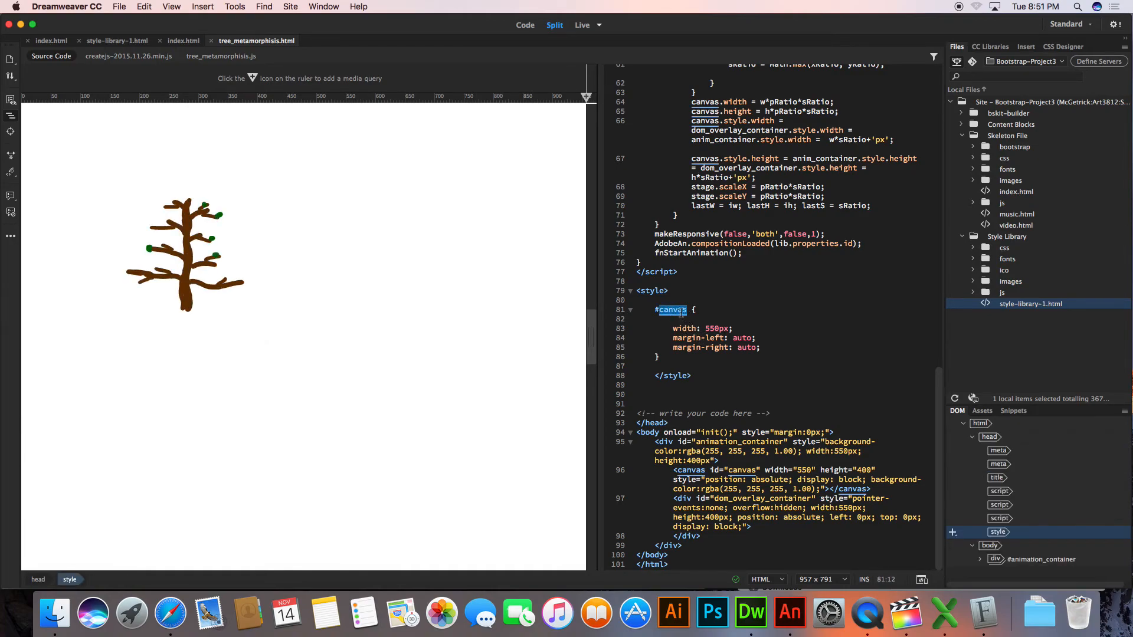
pyautogui.write('ani')
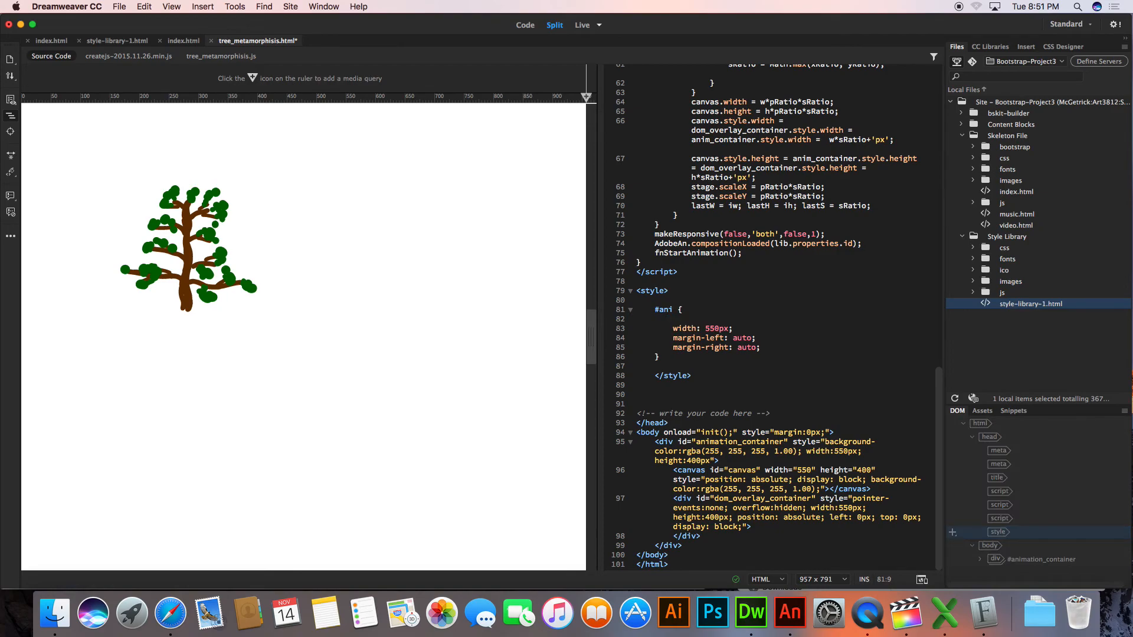
pyautogui.write('mart')
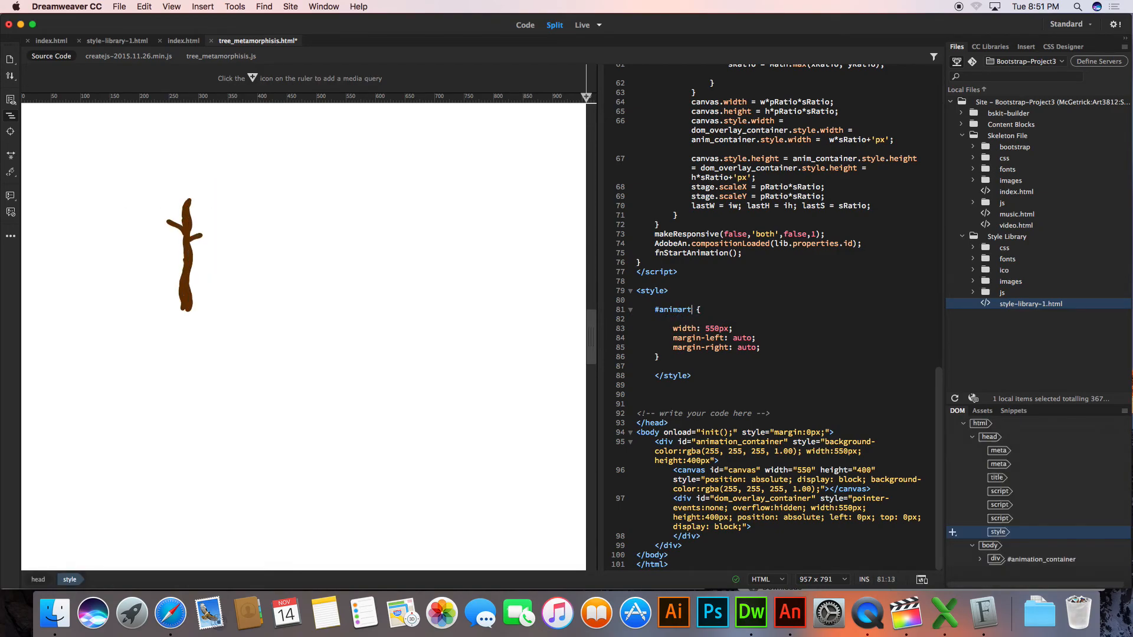
pyautogui.press('BackSpace')
pyautogui.press('BackSpace')
pyautogui.write('tion_container')
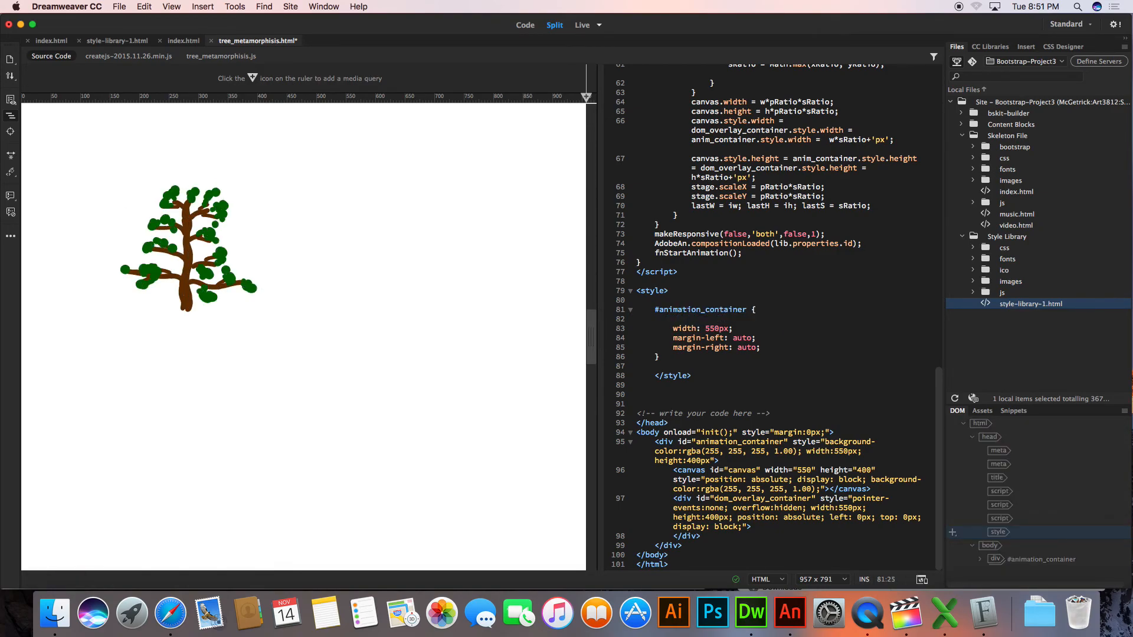
pyautogui.press('cmd+s')
# Preview the page in Safari, reload the preview address, and return to Dreamweaver
pyautogui.click(419, 430)
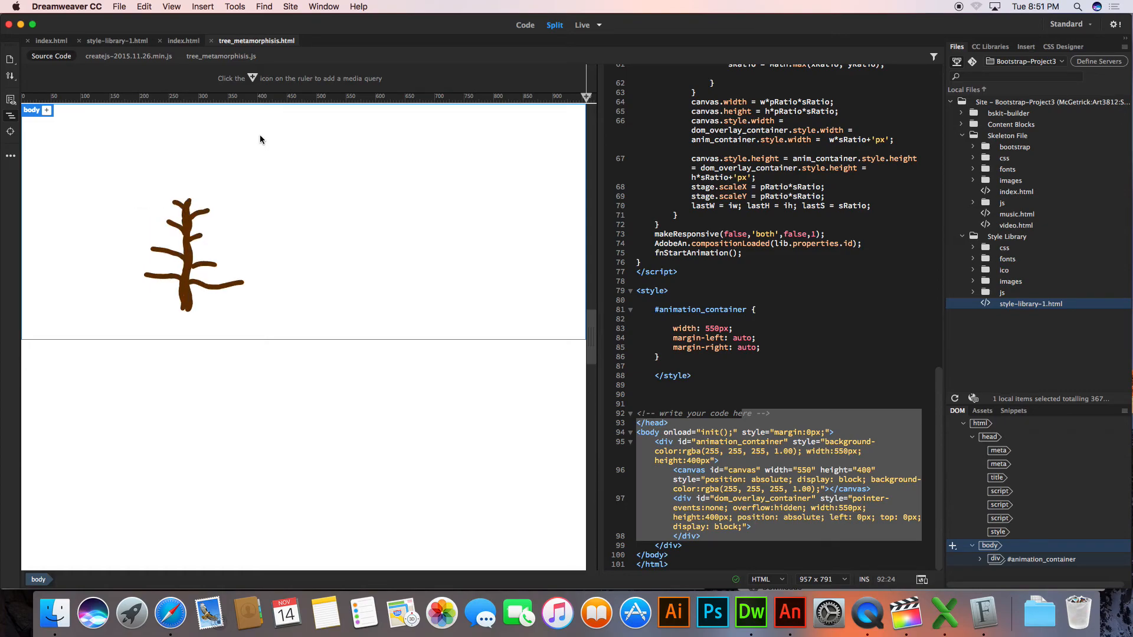
pyautogui.click(111, 5)
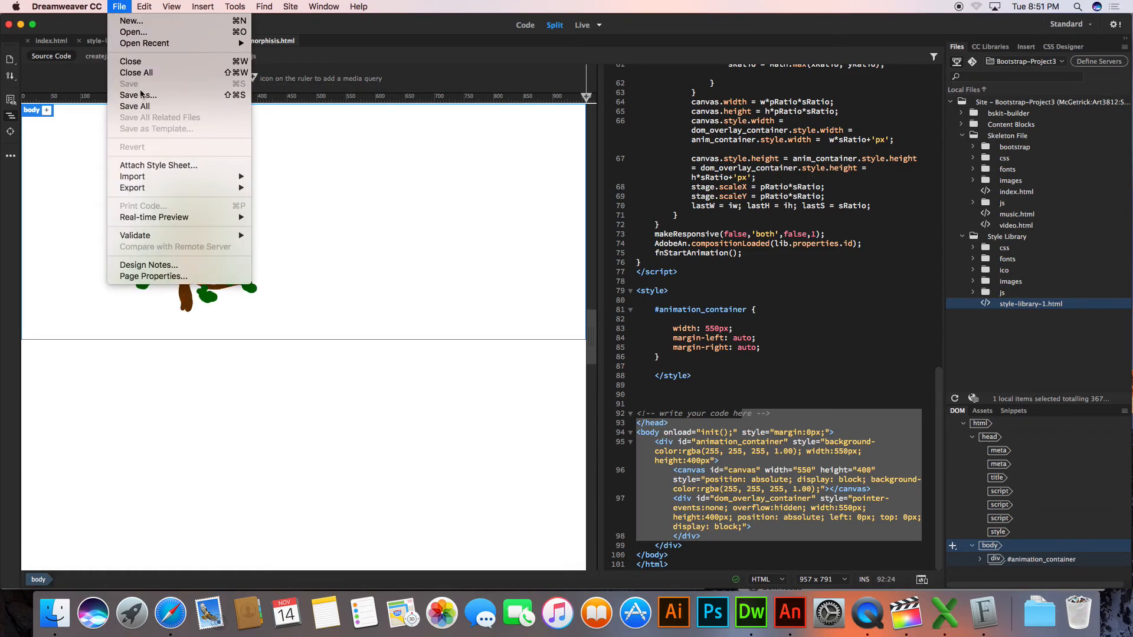
pyautogui.moveTo(177, 217)
pyautogui.click(259, 229)
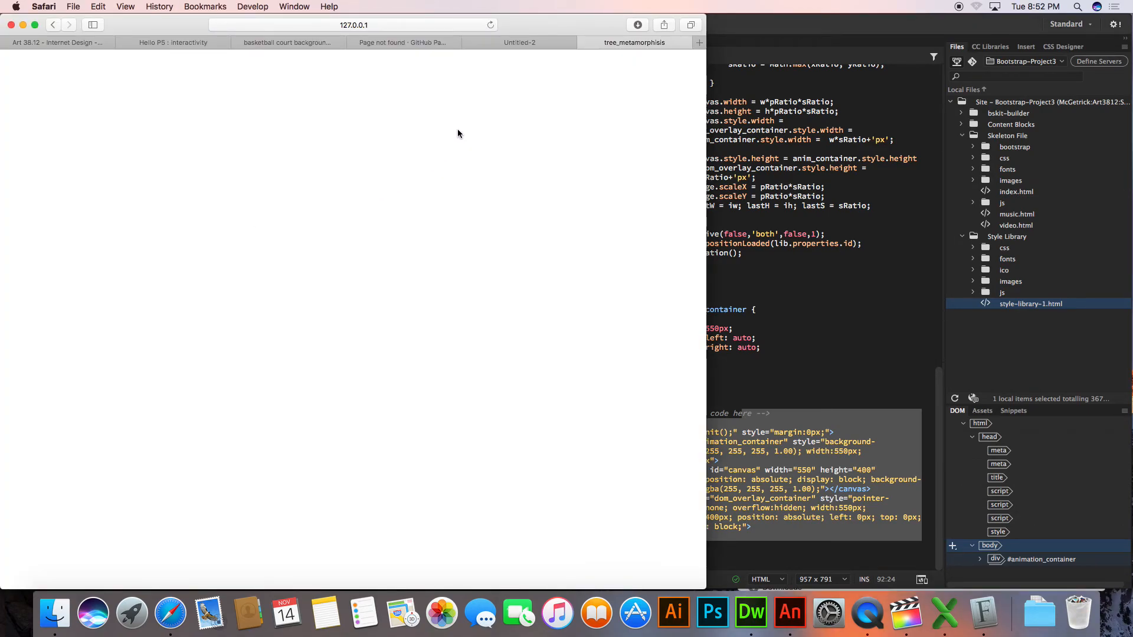
pyautogui.click(317, 26)
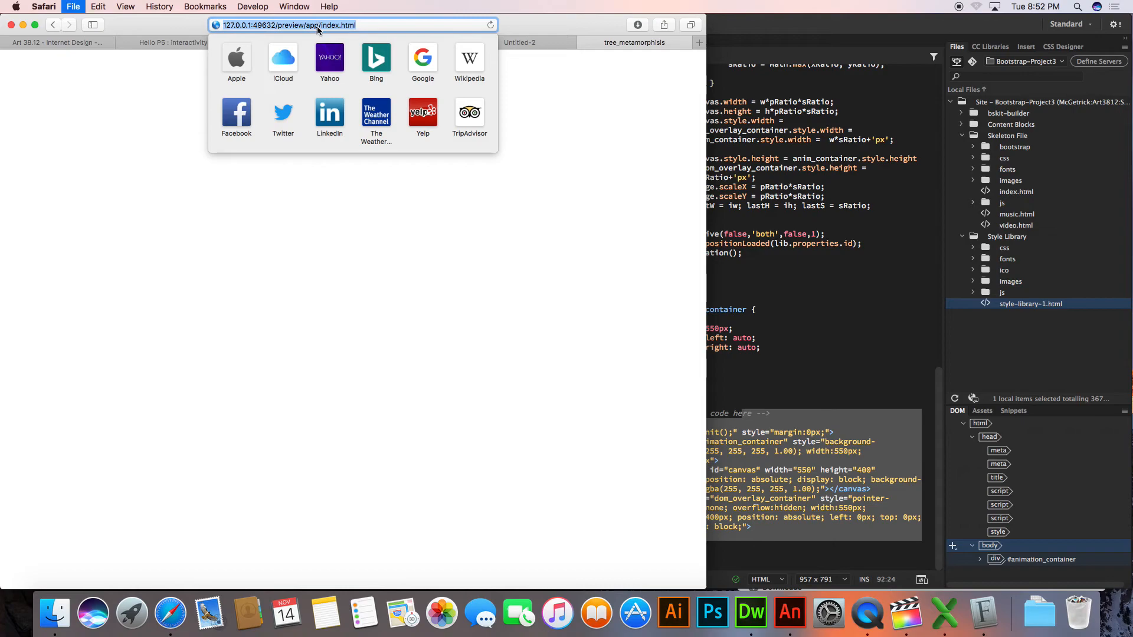
pyautogui.press('super+s')
pyautogui.press('Escape')
pyautogui.click(387, 26)
pyautogui.press('Return')
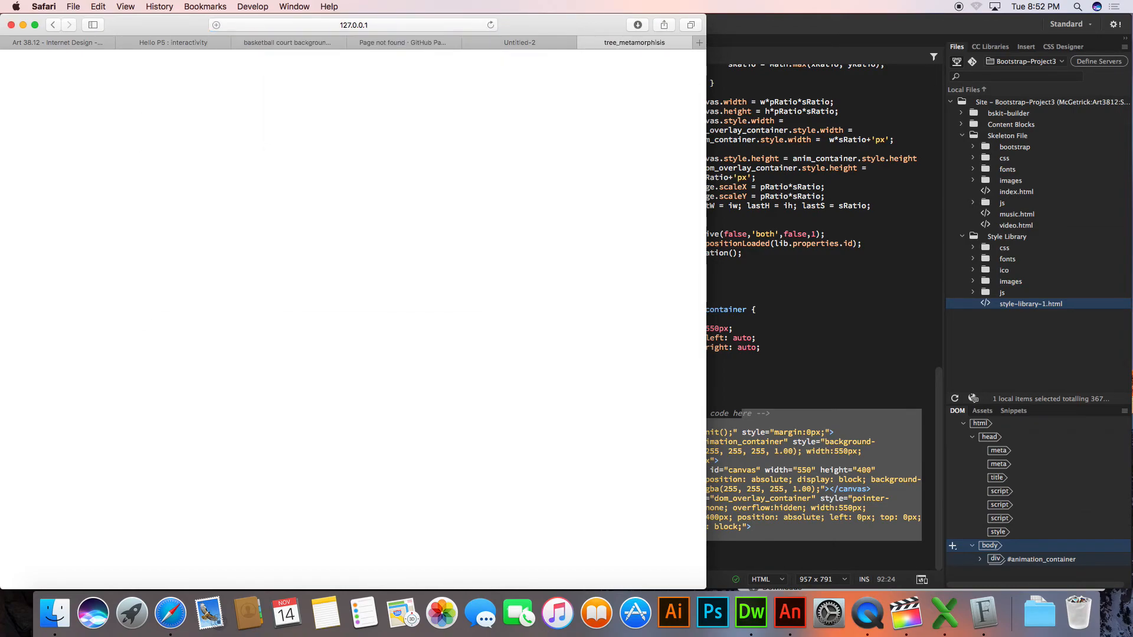
pyautogui.click(871, 305)
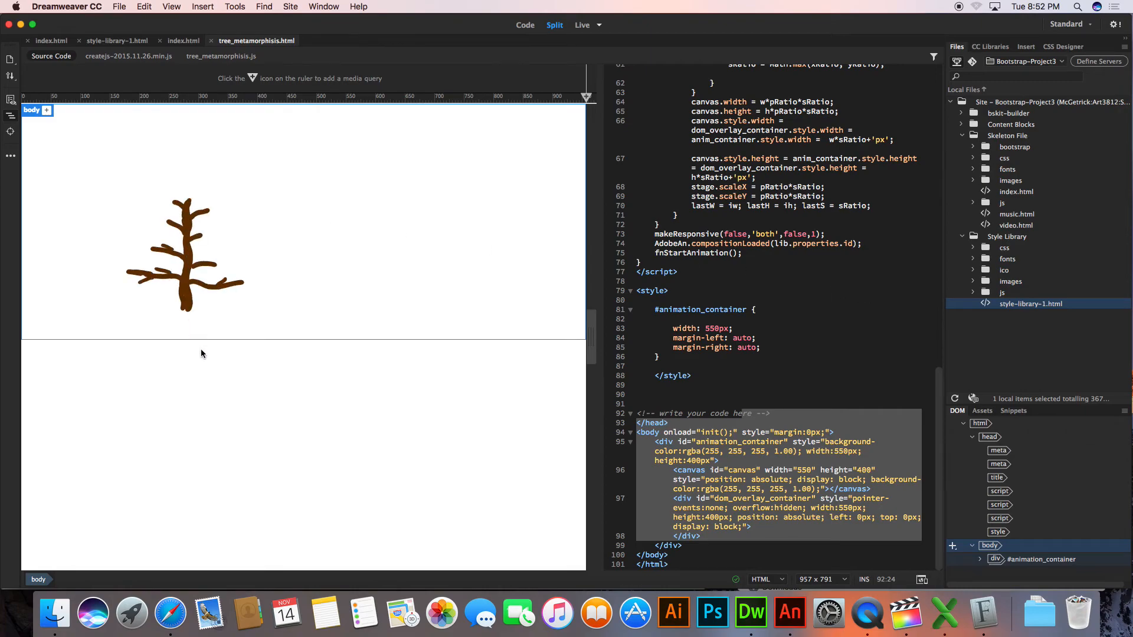
# Preview the page in Safari again, close the Untitled-2 preview tab, and return to Dreamweaver
pyautogui.click(46, 111)
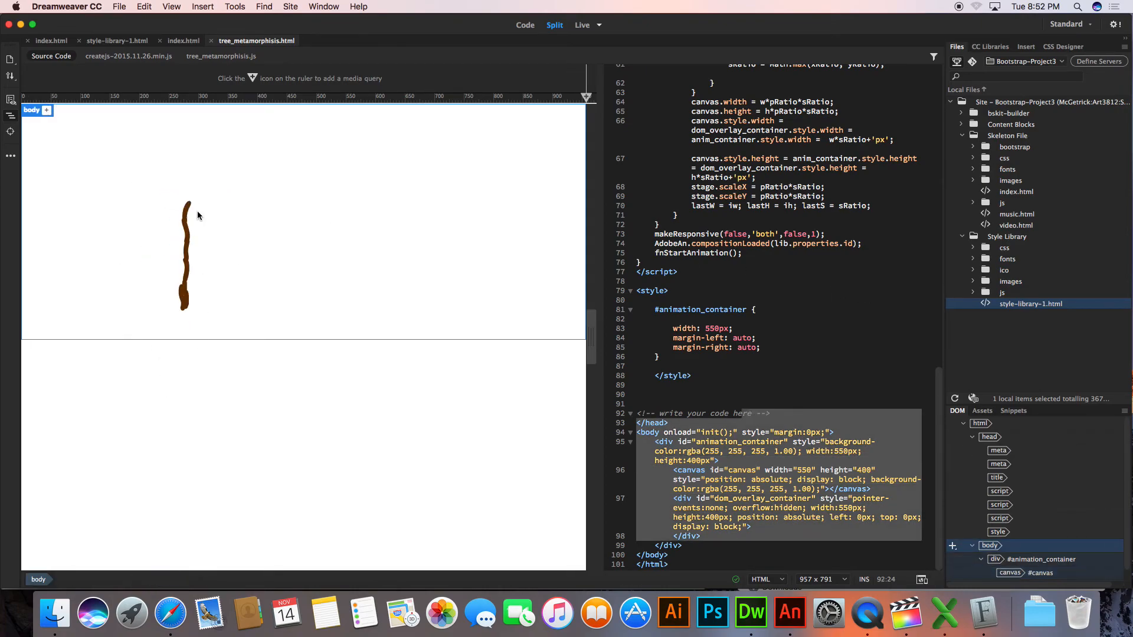
pyautogui.click(119, 6)
pyautogui.moveTo(156, 217)
pyautogui.click(282, 232)
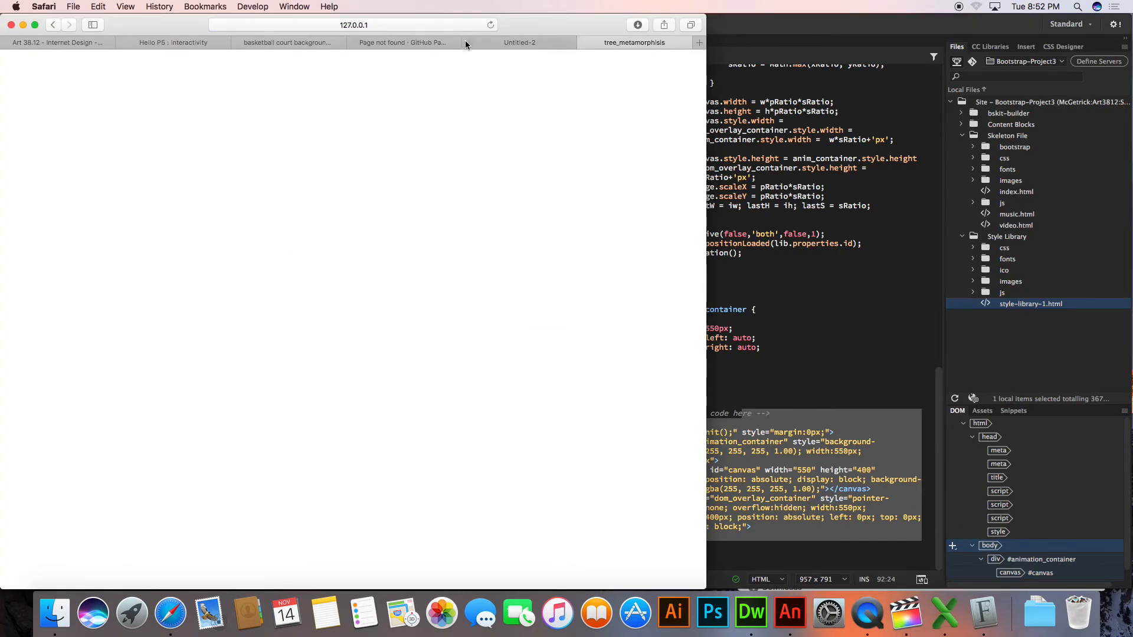
pyautogui.click(490, 25)
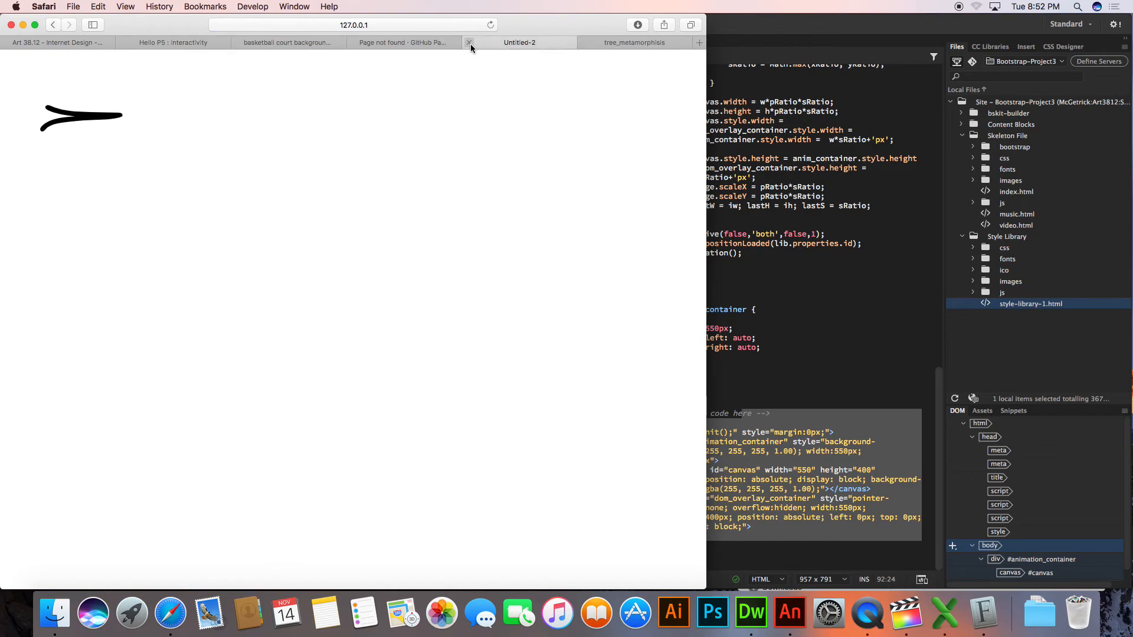
pyautogui.click(469, 43)
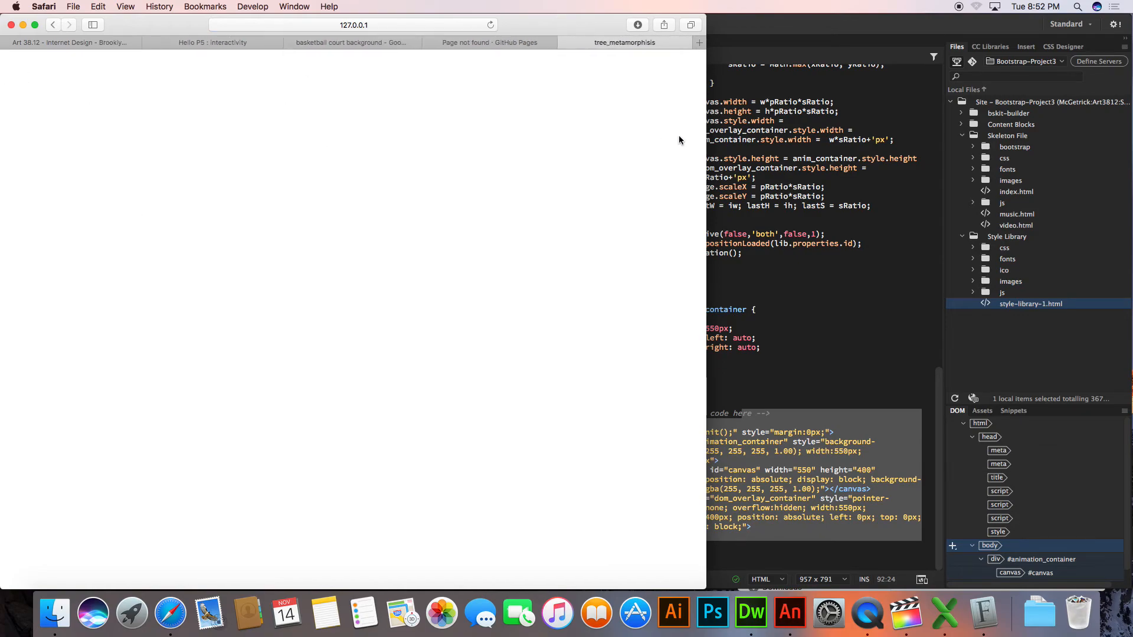
pyautogui.press('super+Tab')
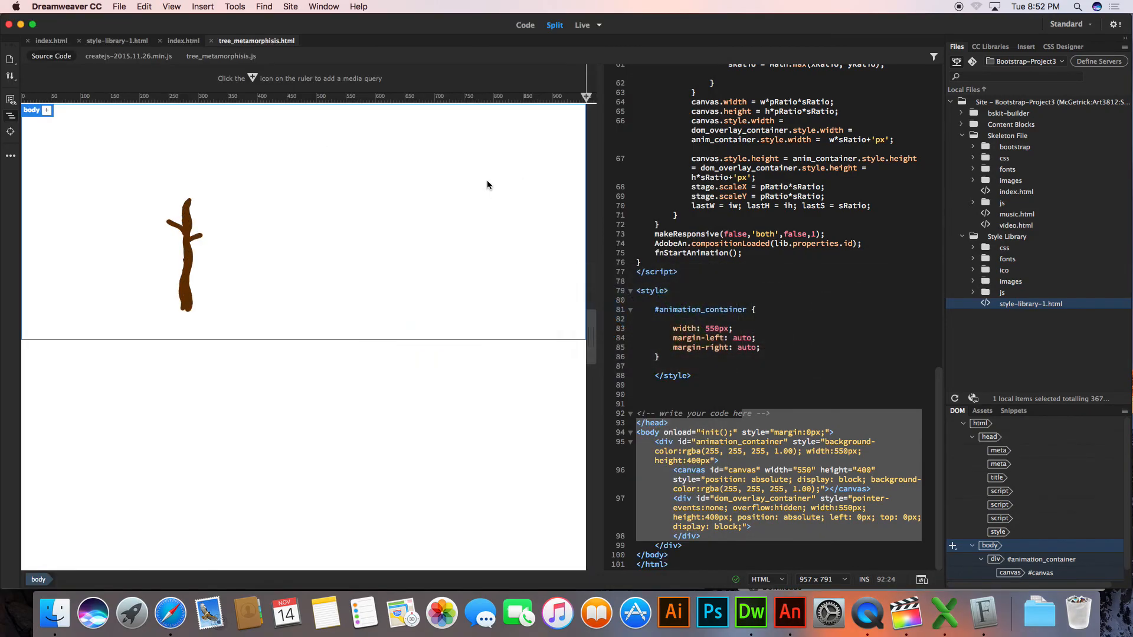
# Preview the page in Firefox, allowing it to open and declining it as default browser, then return to Dreamweaver
pyautogui.click(119, 7)
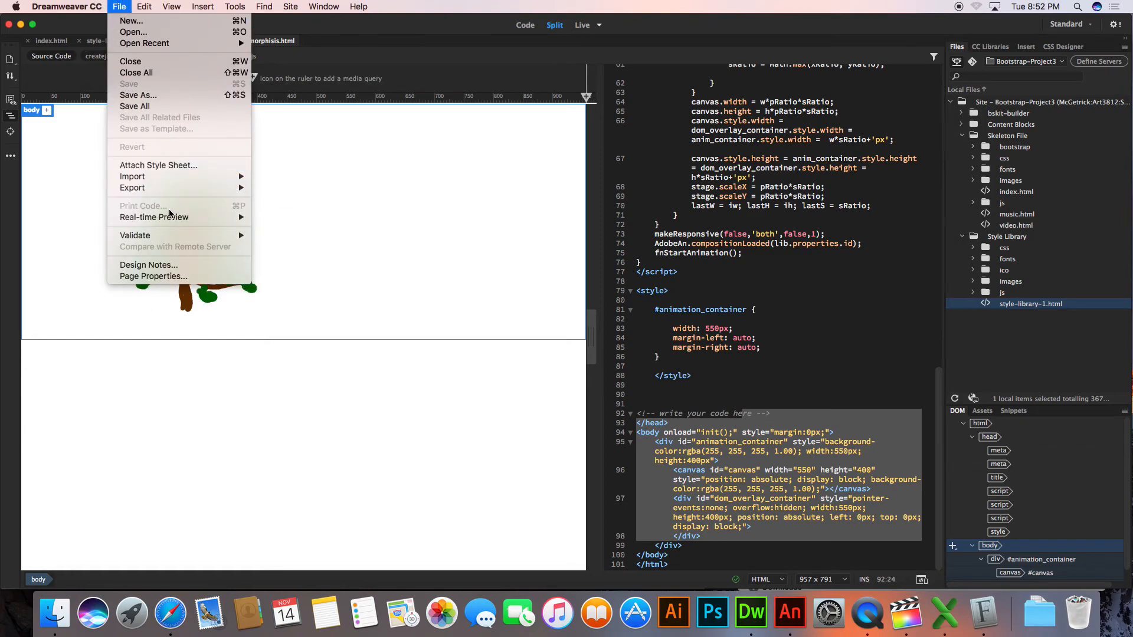
pyautogui.moveTo(233, 217)
pyautogui.click(288, 218)
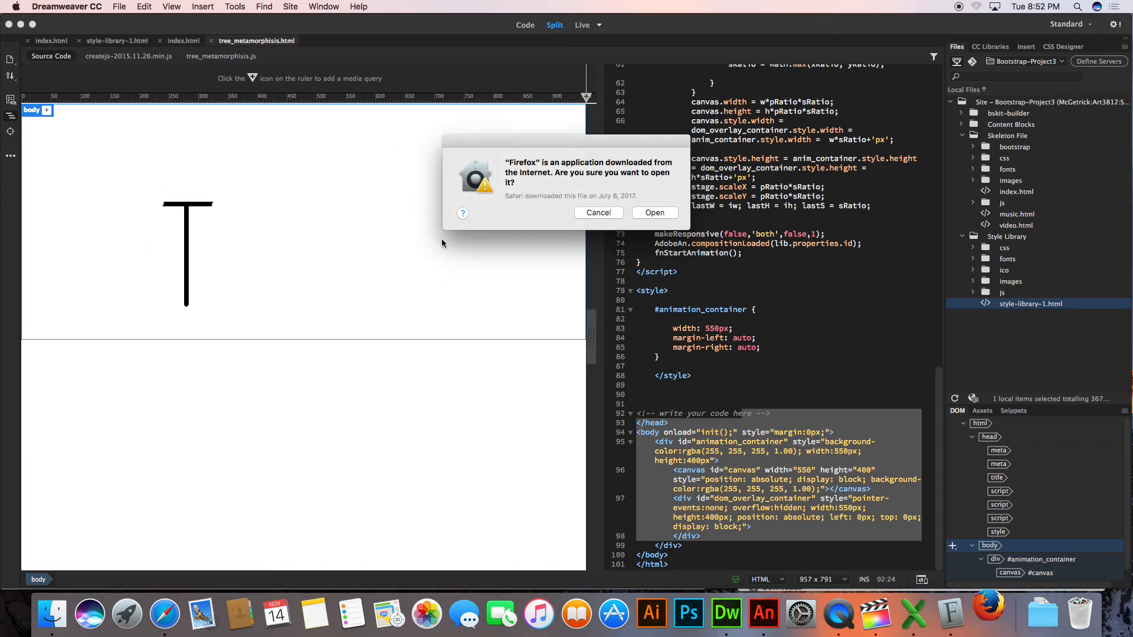
pyautogui.click(641, 212)
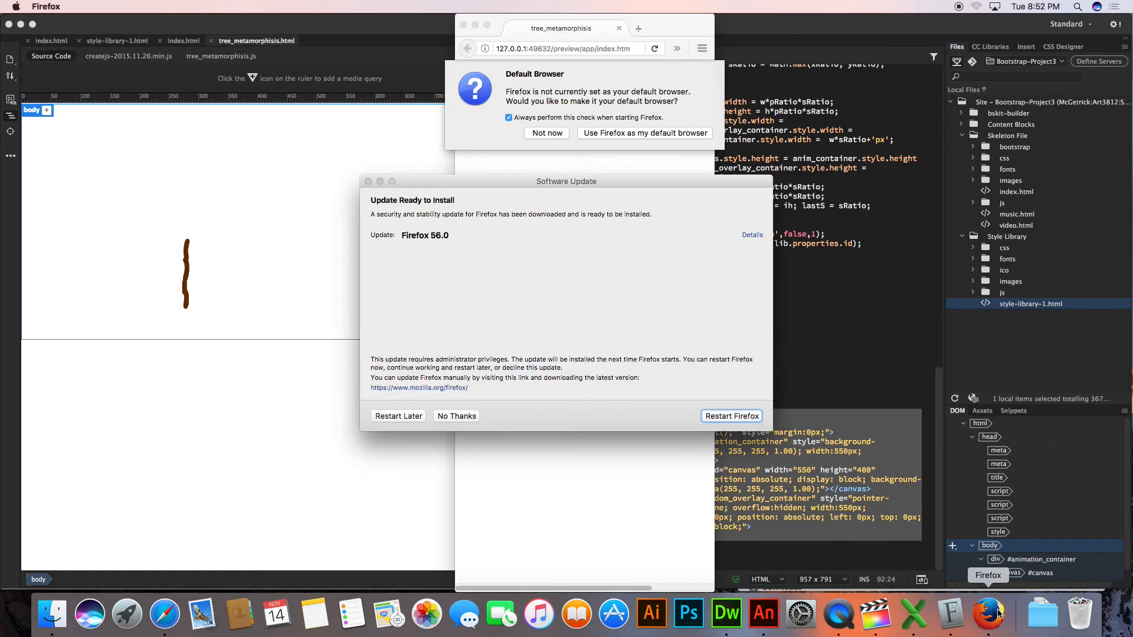
pyautogui.click(562, 135)
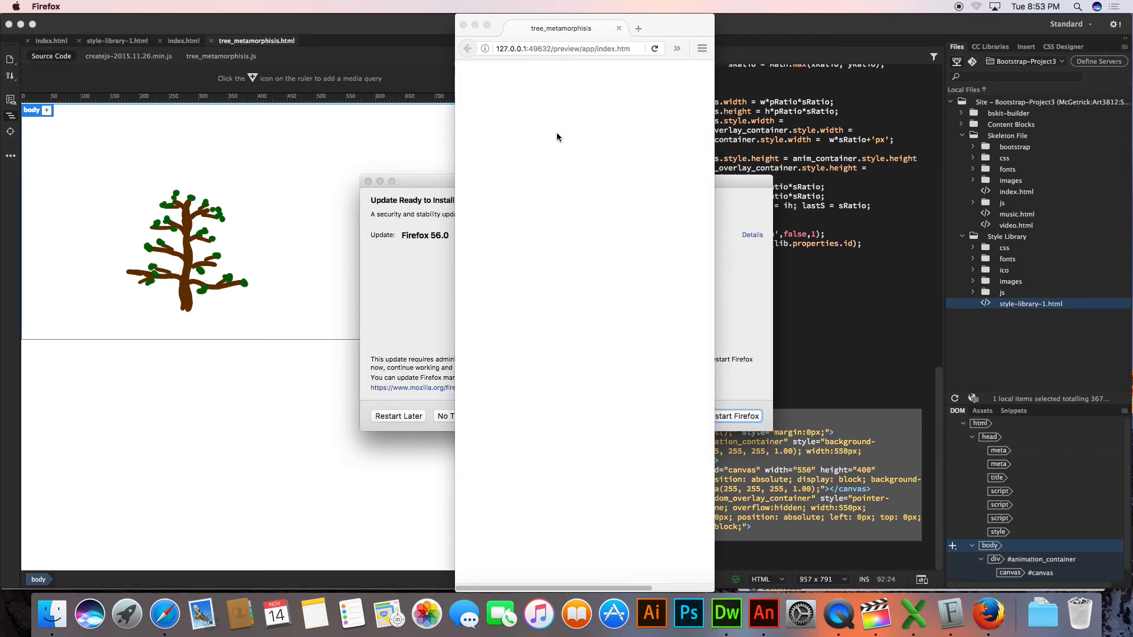
pyautogui.moveTo(714, 112); pyautogui.dragTo(825, 110)
pyautogui.click(863, 270)
# Delete the entire style block containing the #animation_container rule from the page head and save the page
pyautogui.moveTo(639, 385); pyautogui.dragTo(614, 291)
pyautogui.press('BackSpace')
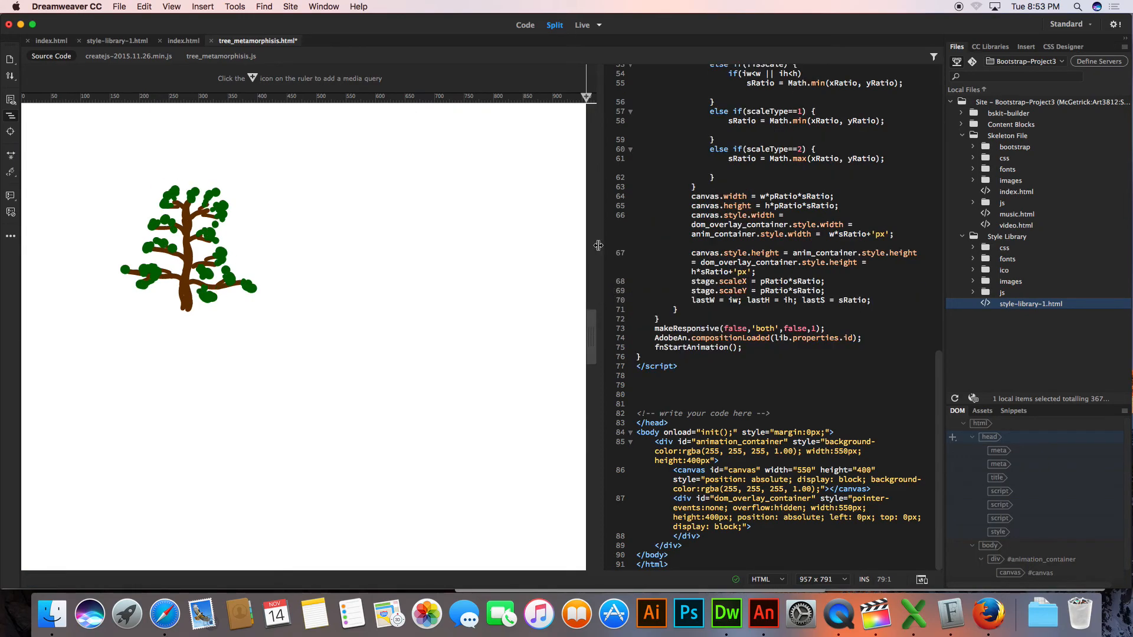
pyautogui.click(429, 188)
# Preview the page without the style block in Safari, and close the preview tab and the GitHub Pages 404 tab
pyautogui.click(119, 7)
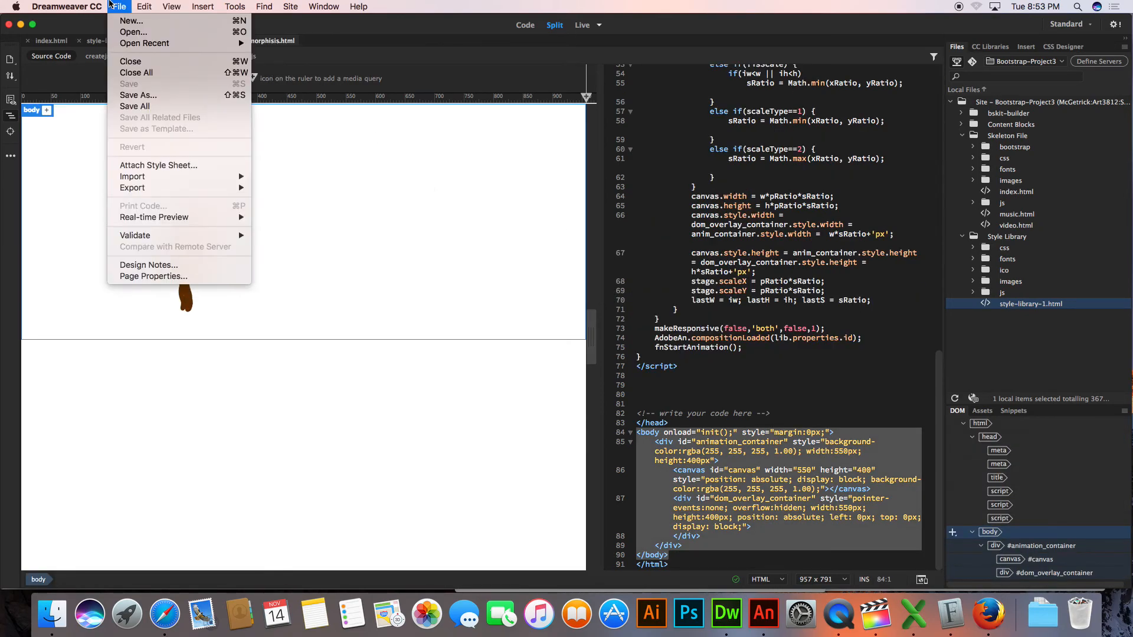
pyautogui.moveTo(216, 218)
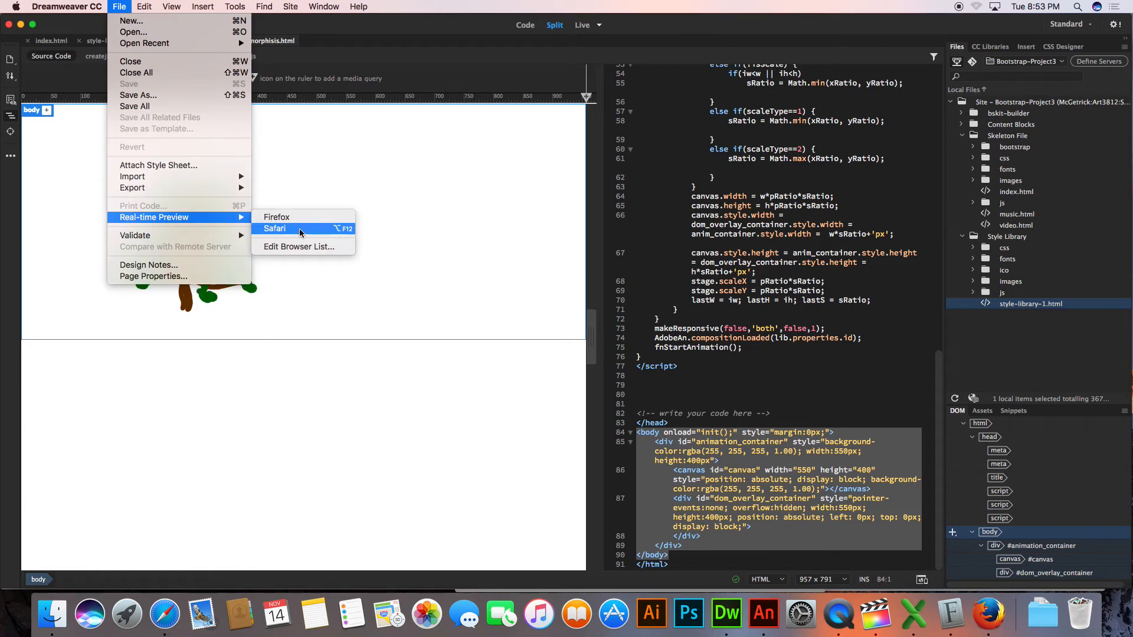
pyautogui.click(275, 228)
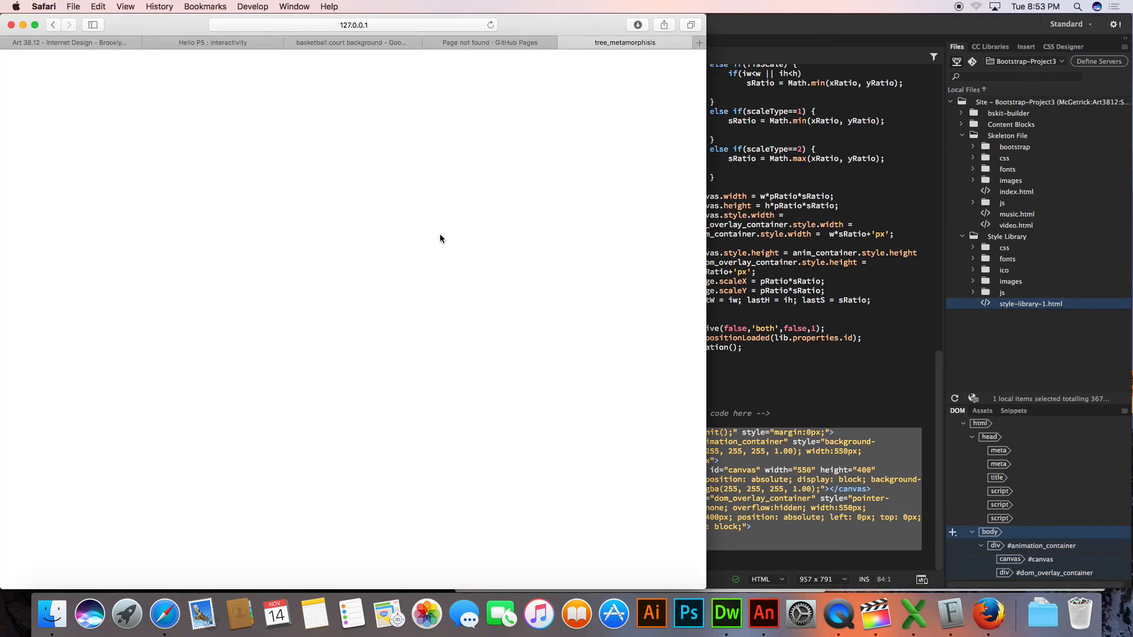
pyautogui.press('super+w')
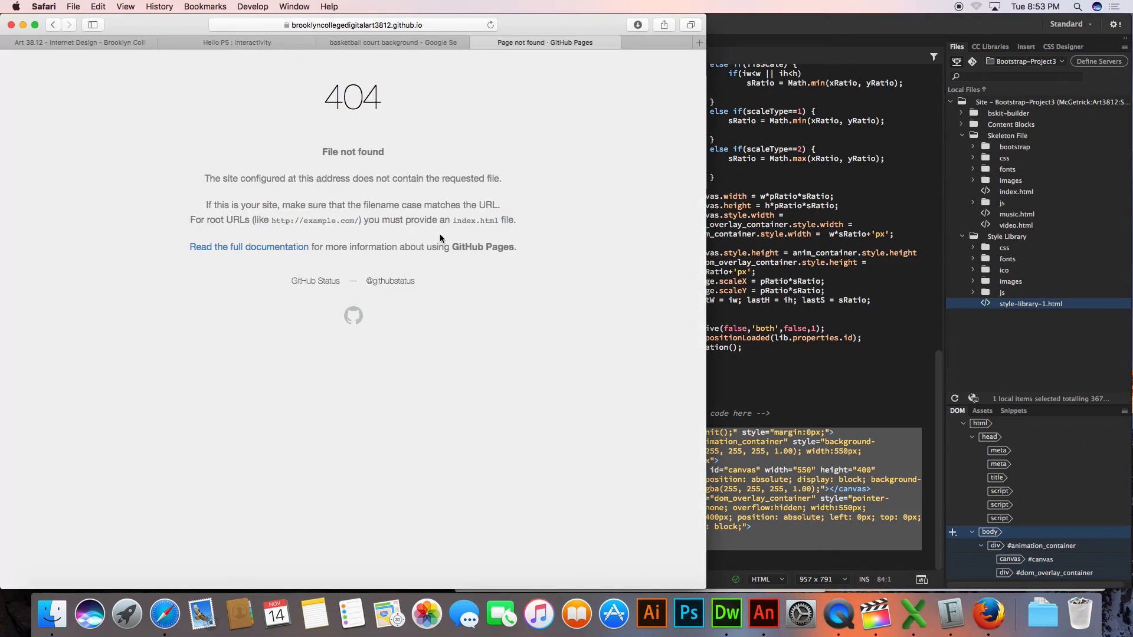
pyautogui.press('super+w')
# Switch to Animate and bring up the Untitled-2 document, followed by ball_boounce.fla
pyautogui.press('super+Tab')
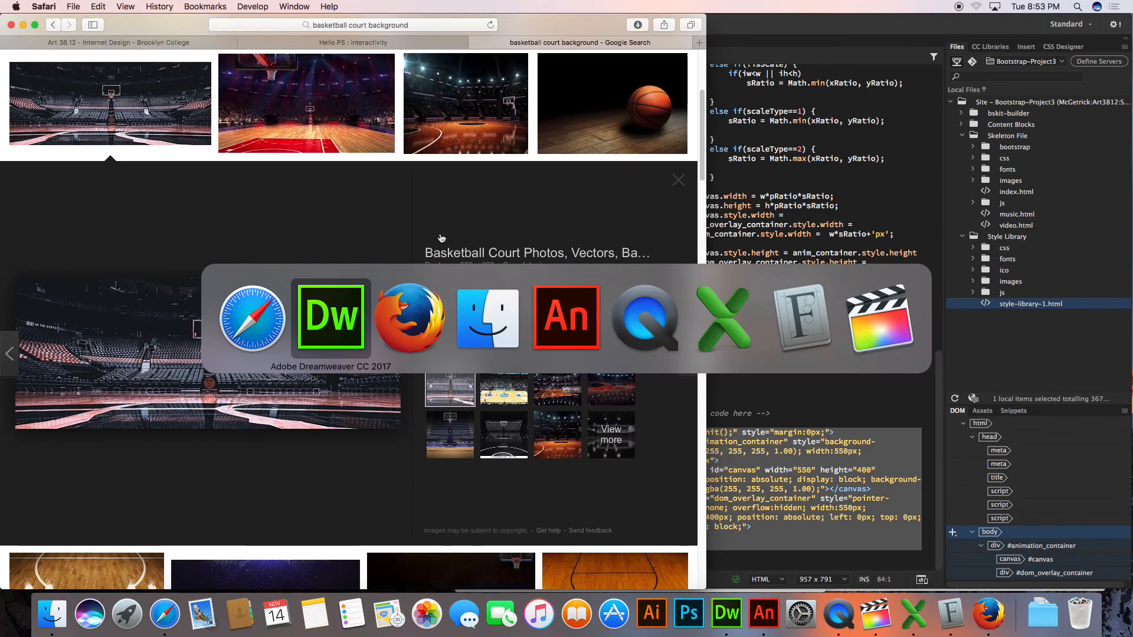
pyautogui.press('super+Tab')
pyautogui.press('super+shift+Tab')
pyautogui.press('super+Tab')
pyautogui.press('super+Tab')
pyautogui.press('super+Tab')
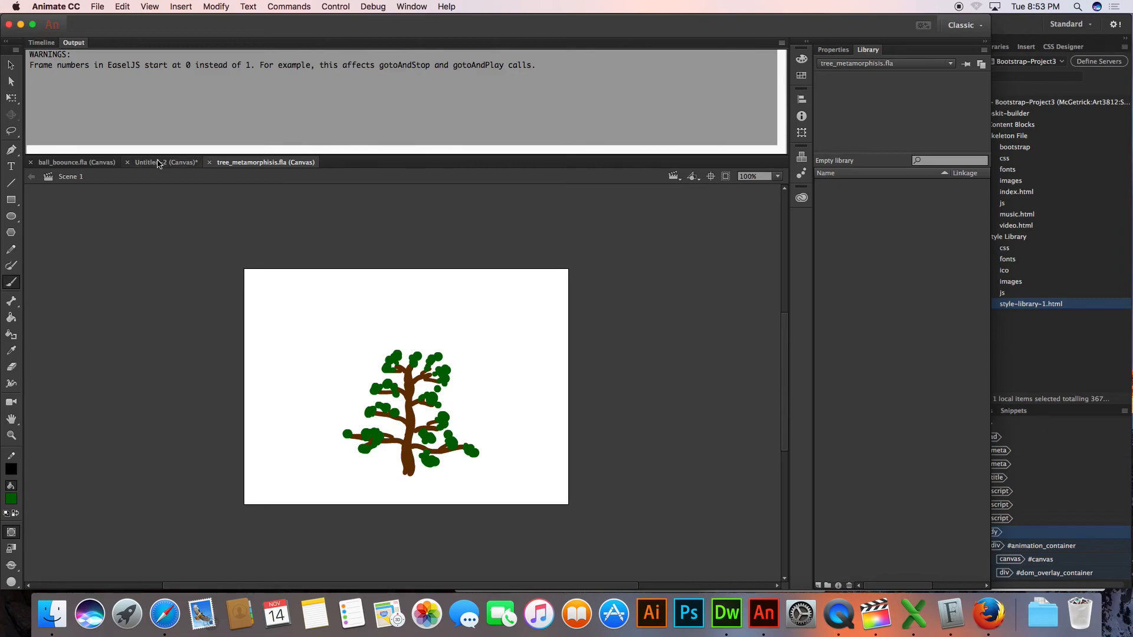
pyautogui.click(158, 163)
pyautogui.click(88, 162)
# Switch to Safari, open GitHub in a new tab, and open the fall 2017 repository of BrooklynCollegeDigitalArt3812
pyautogui.click(164, 614)
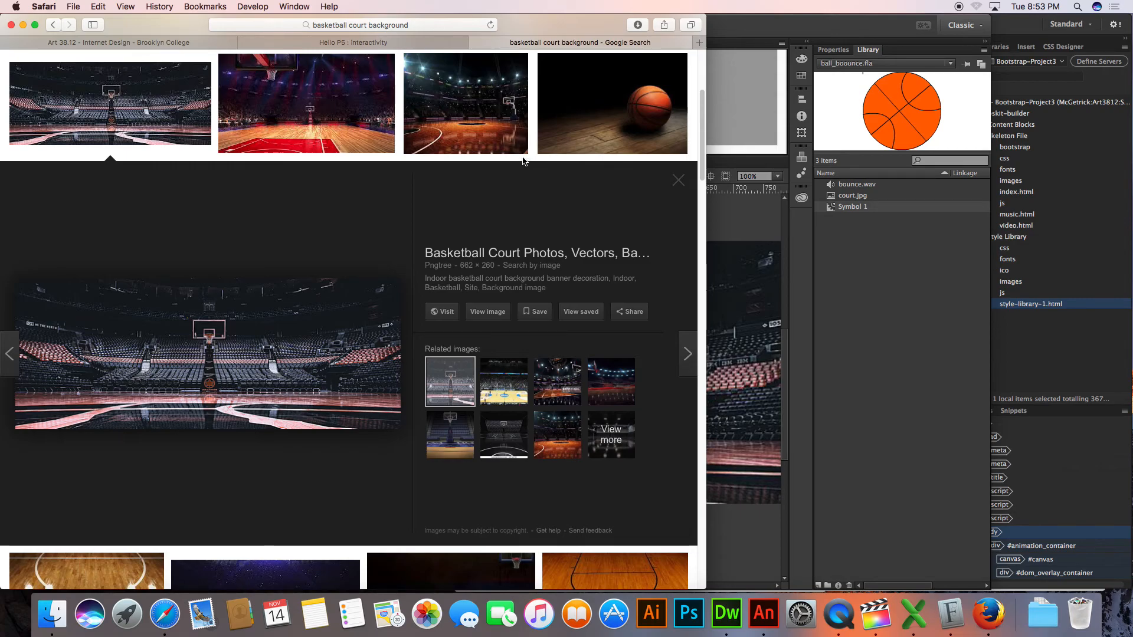
pyautogui.press('super+t')
pyautogui.write('github.com')
pyautogui.press('Return')
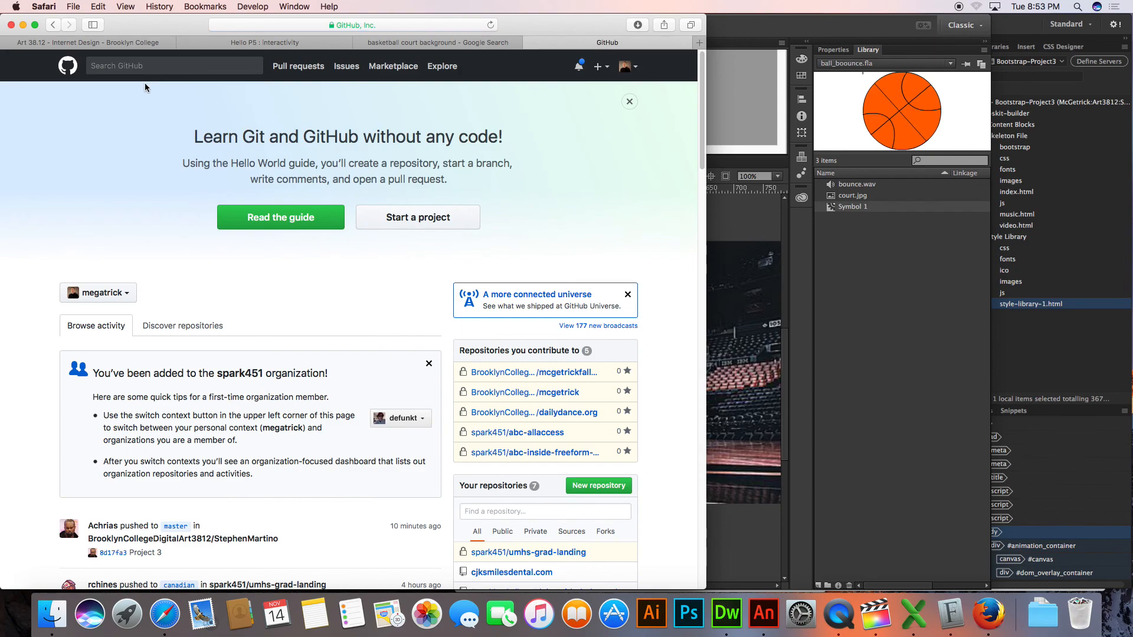
pyautogui.click(490, 373)
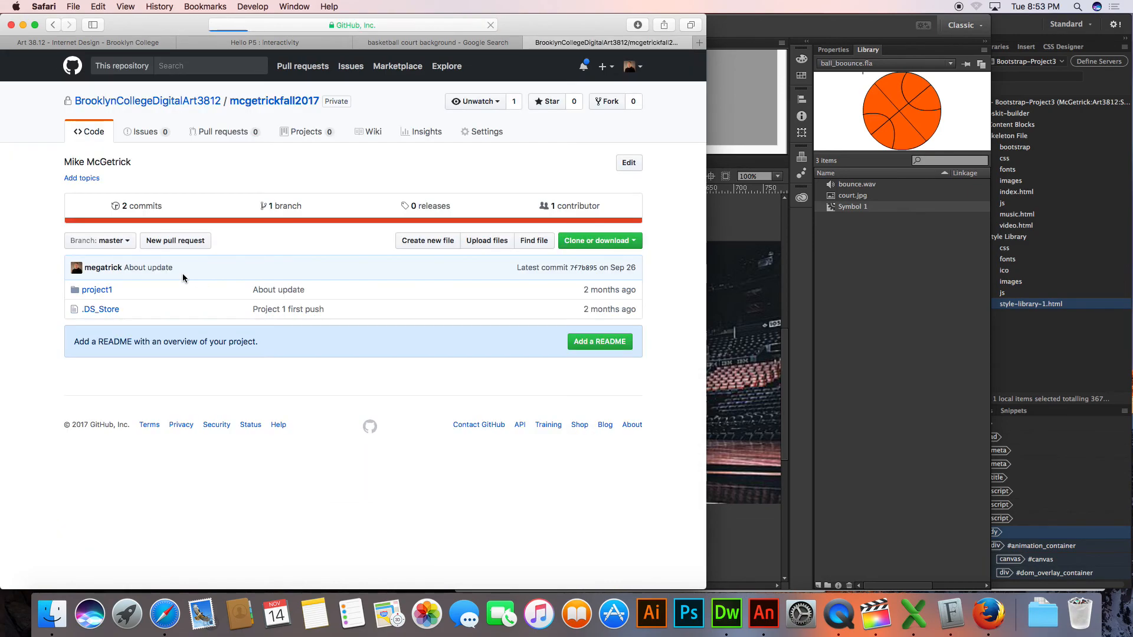
# Return to the BrooklynCollegeDigitalArt3812 repository list and open the private student repository listed just below Balloon
pyautogui.click(202, 103)
pyautogui.scroll(-10, 196, 320)
pyautogui.scroll(-4, 196, 321)
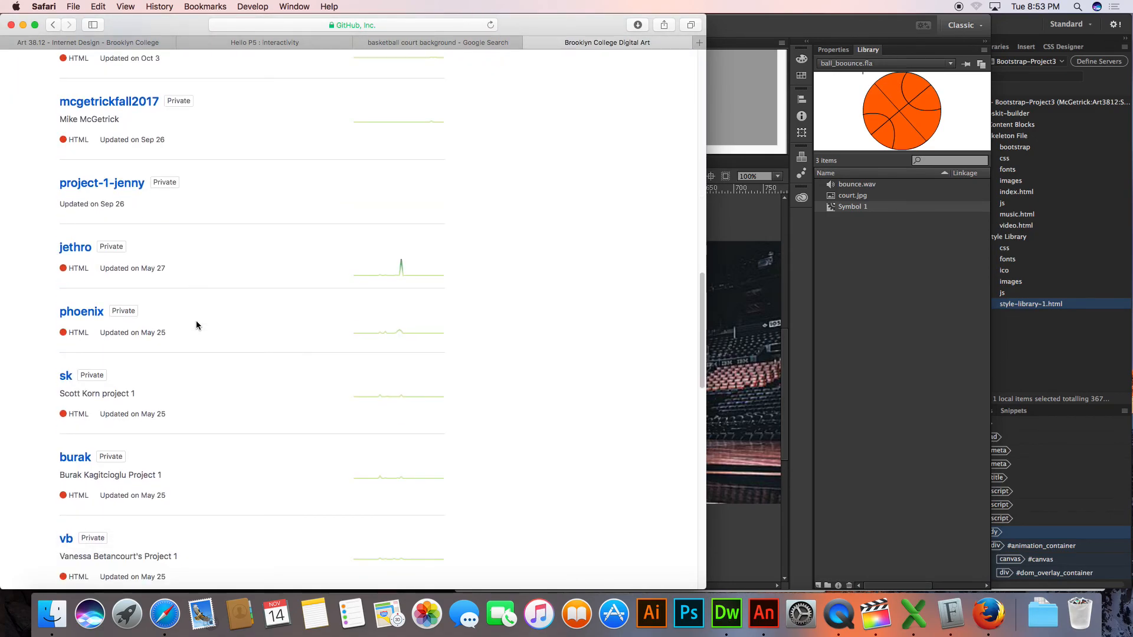
pyautogui.scroll(-7, 196, 323)
pyautogui.scroll(-4, 197, 324)
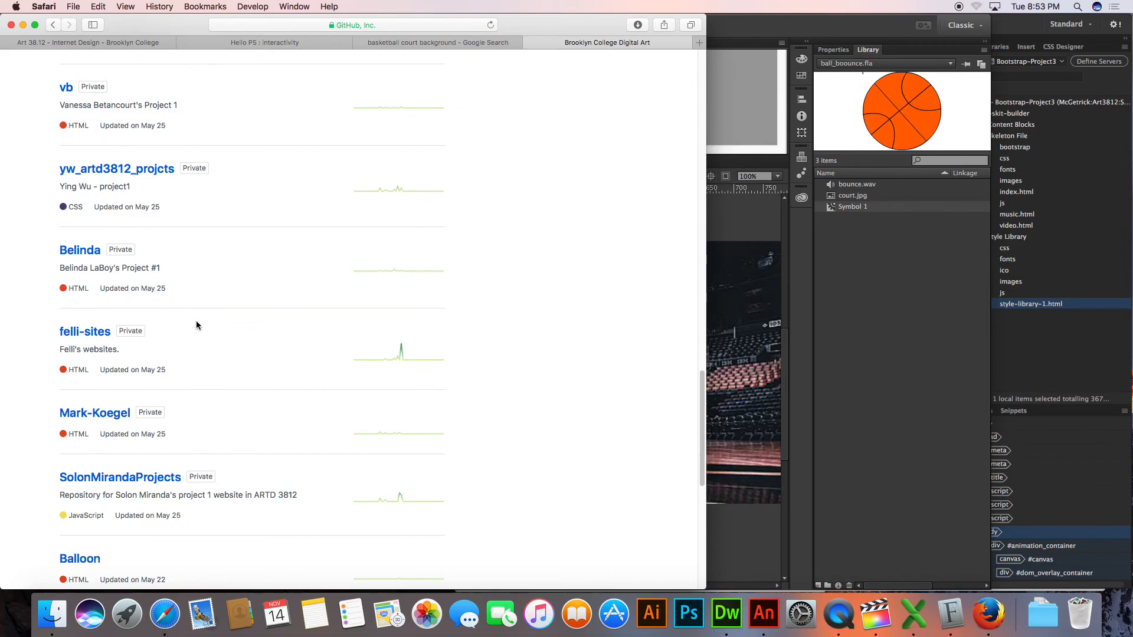
pyautogui.scroll(-3, 196, 324)
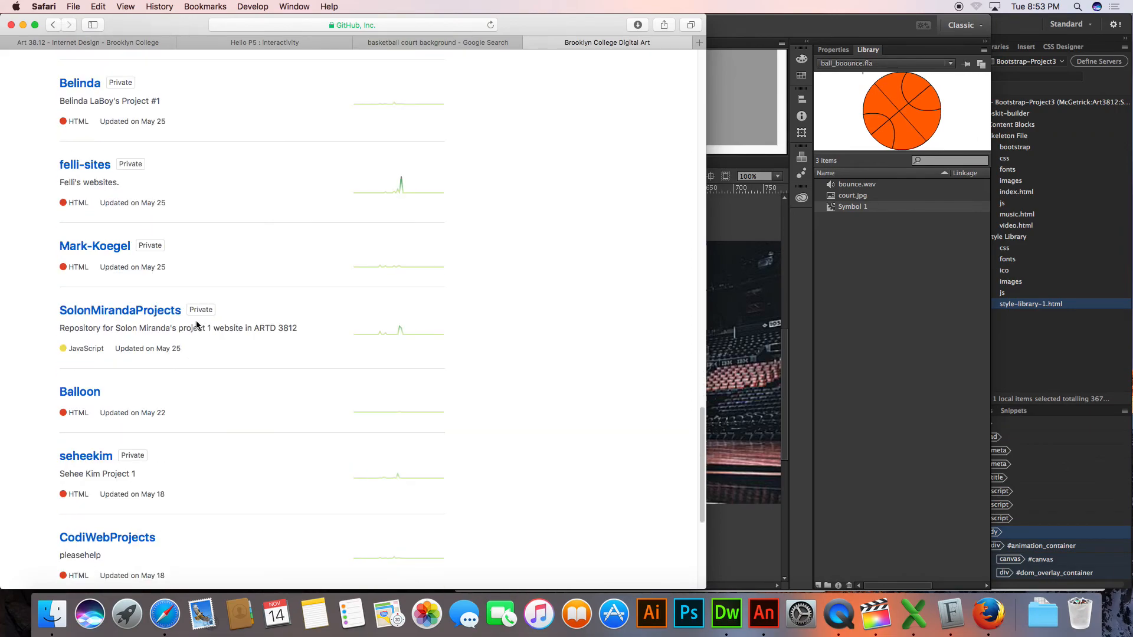
pyautogui.scroll(-3, 196, 324)
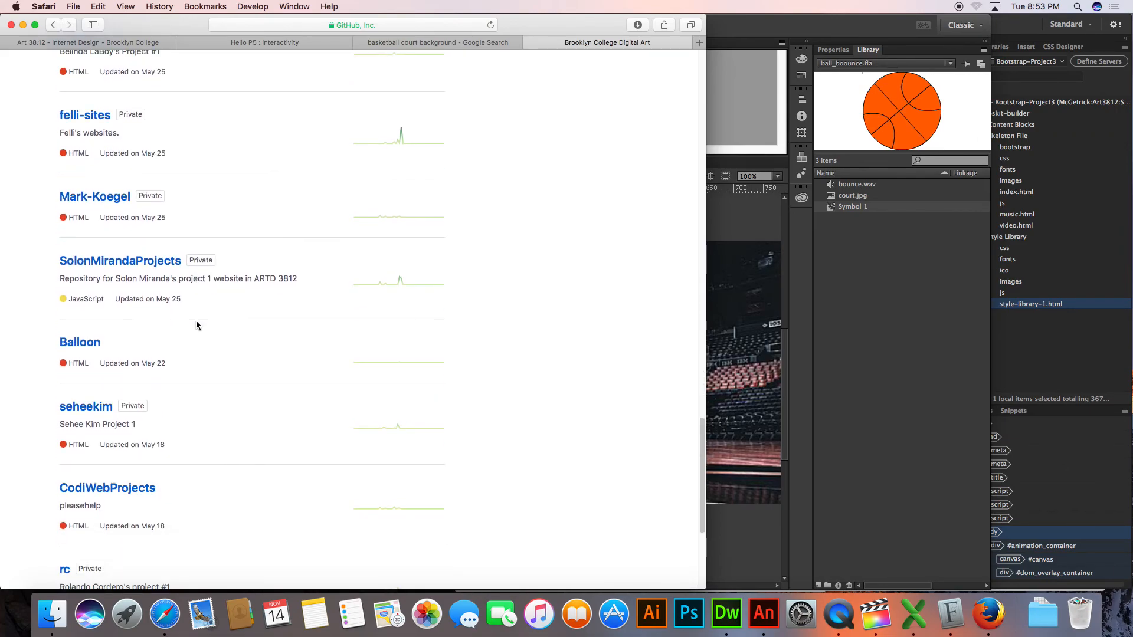
pyautogui.click(102, 288)
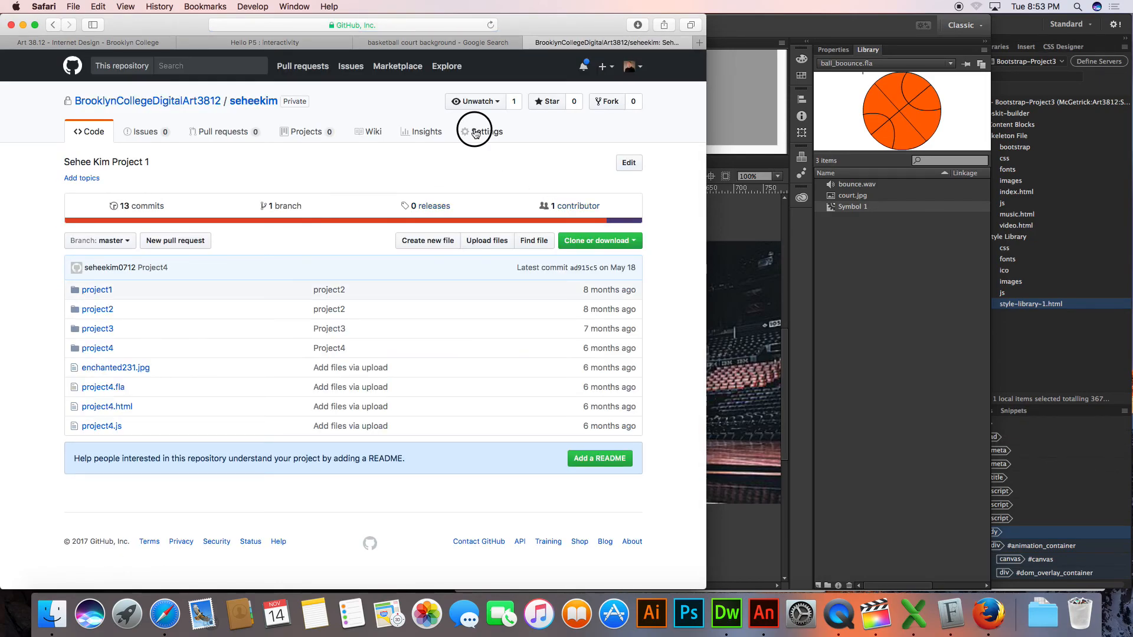
# Open this repository's settings and follow the link to its published GitHub Pages site
pyautogui.click(475, 133)
pyautogui.scroll(-2, 358, 322)
pyautogui.scroll(-15, 358, 323)
pyautogui.scroll(4, 358, 322)
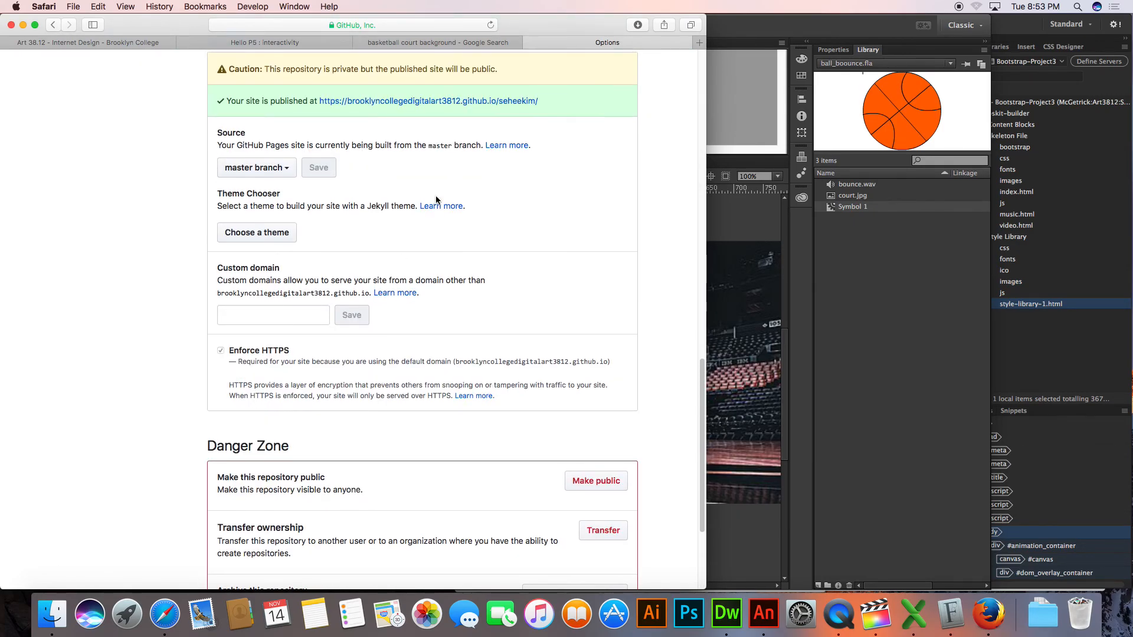
pyautogui.click(445, 102)
# Append project4 to the published site's address and load that page to view the student's animation
pyautogui.click(458, 22)
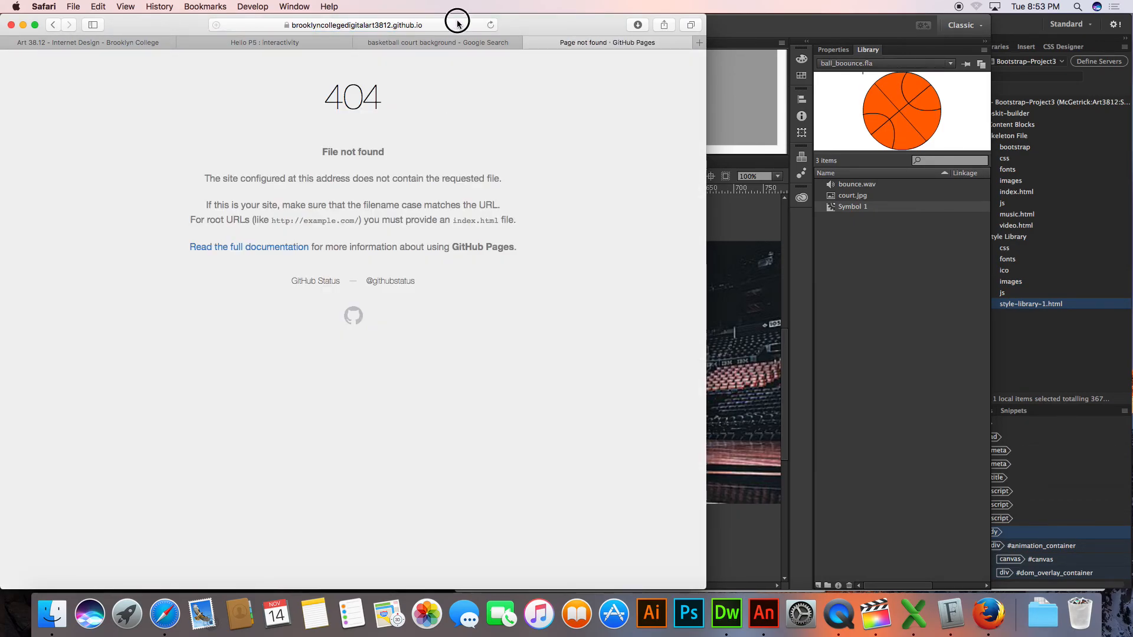
pyautogui.press('Right')
pyautogui.write('pro')
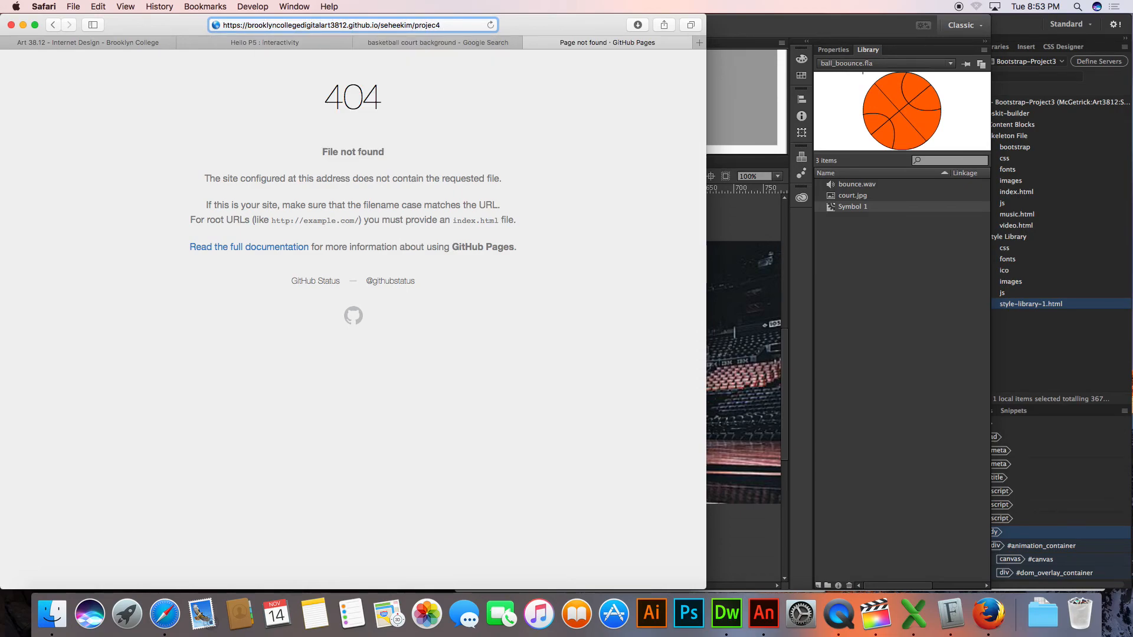
pyautogui.write('ject4')
pyautogui.press('Return')
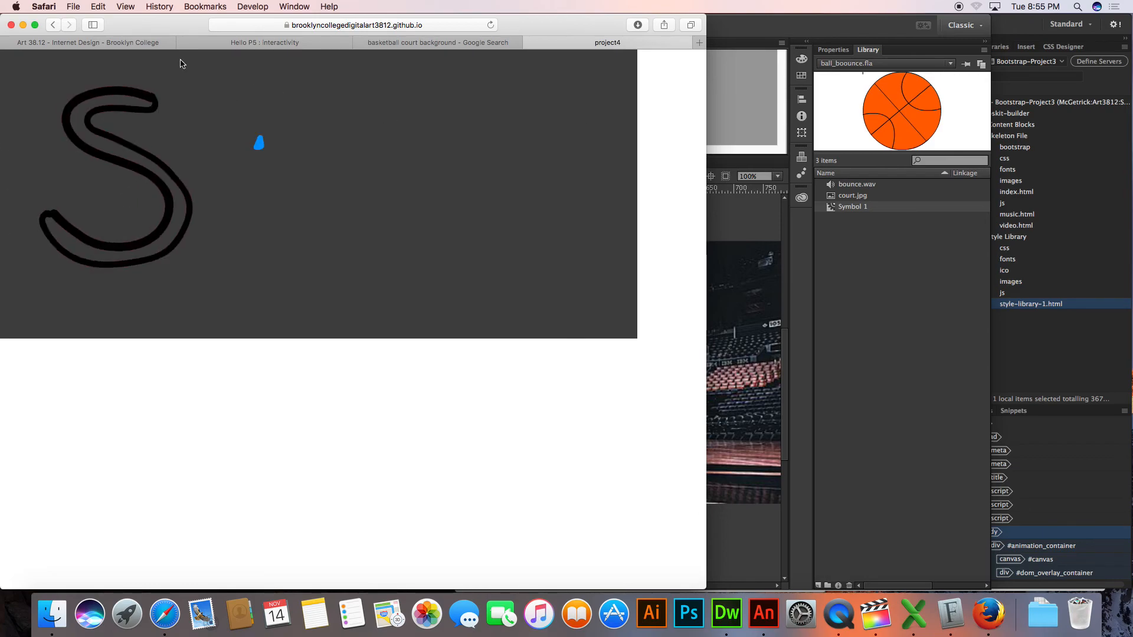
# Go back to the BrooklynCollegeDigitalArt3812 repository list and open the rc repository
pyautogui.click(53, 25)
pyautogui.click(53, 25)
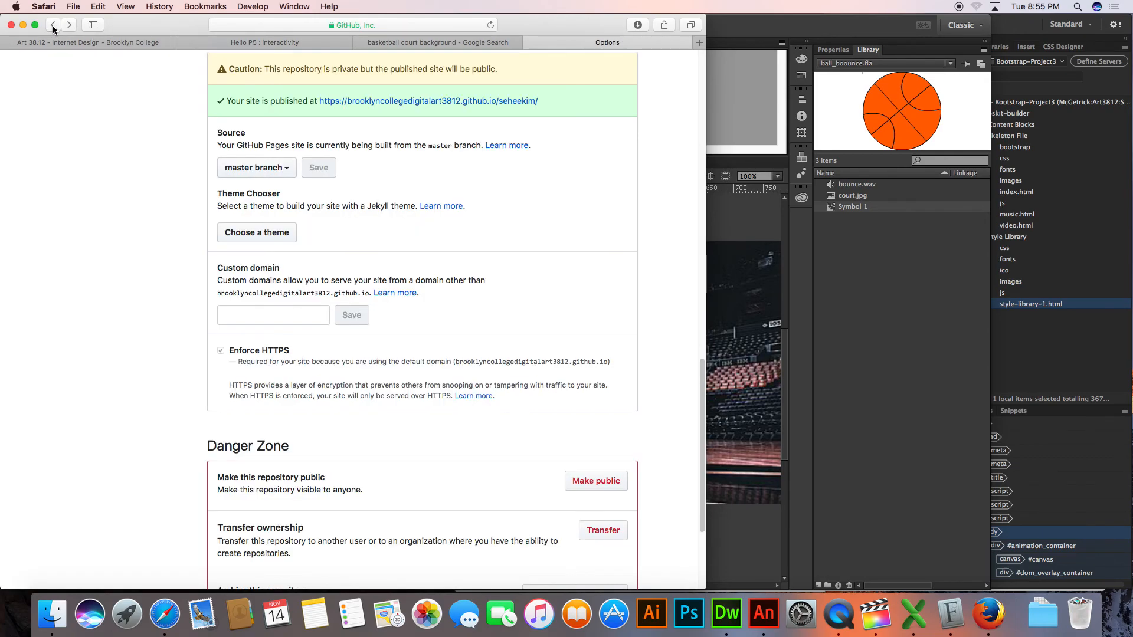
pyautogui.click(53, 25)
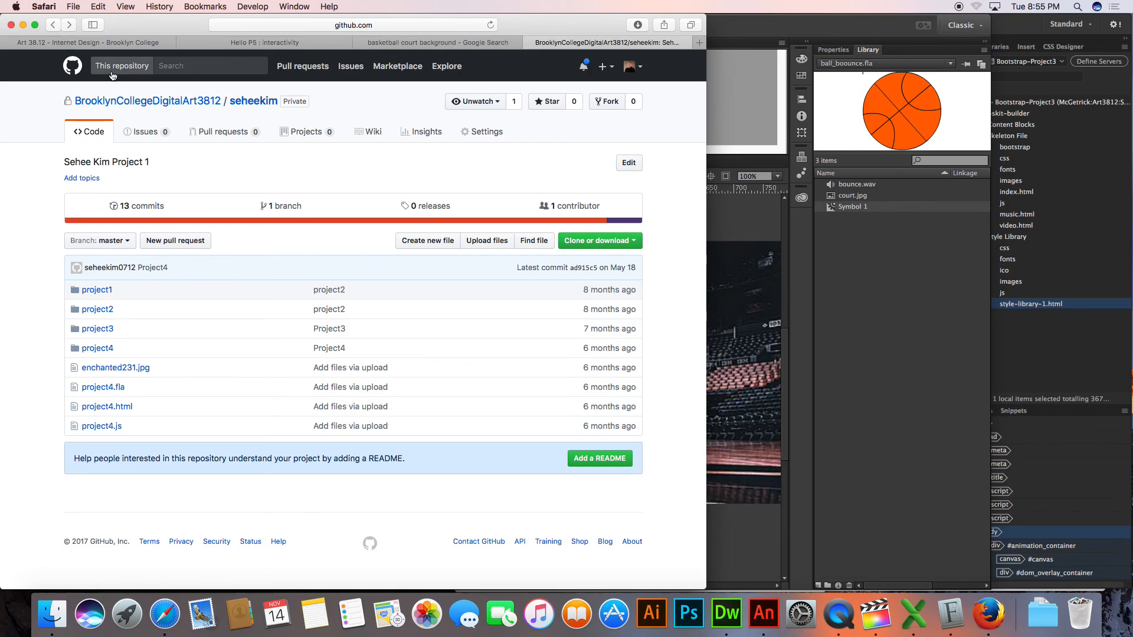
pyautogui.rightClick(356, 172)
pyautogui.click(373, 175)
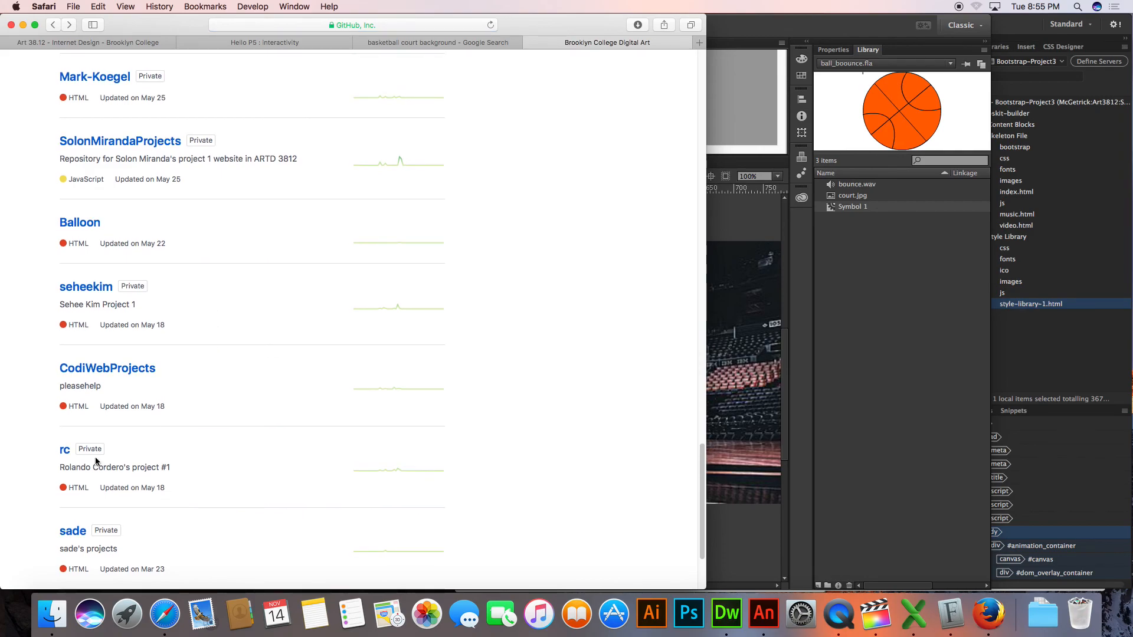
pyautogui.click(66, 452)
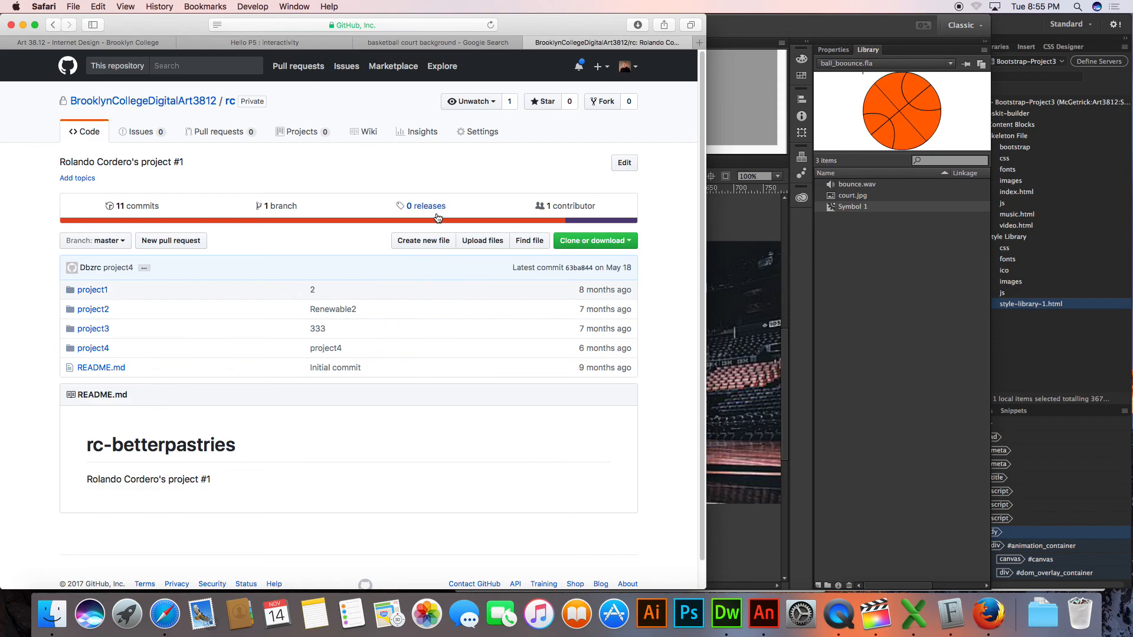
# Open the rc repository's settings and follow the link to its published GitHub Pages site
pyautogui.click(481, 132)
pyautogui.scroll(-15, 403, 328)
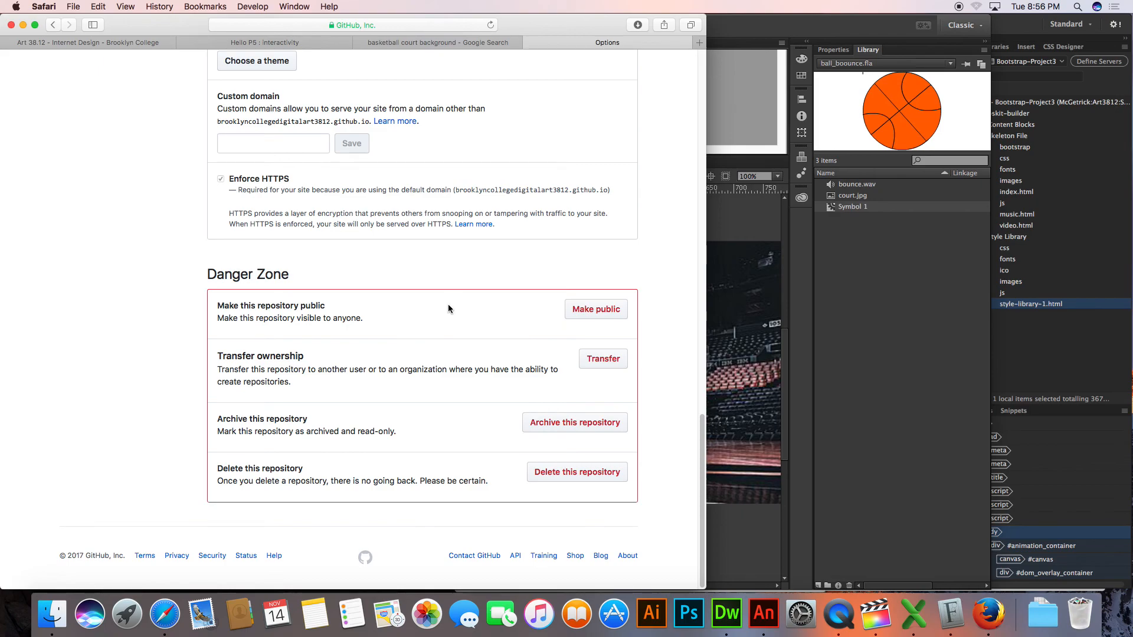
pyautogui.scroll(3, 448, 305)
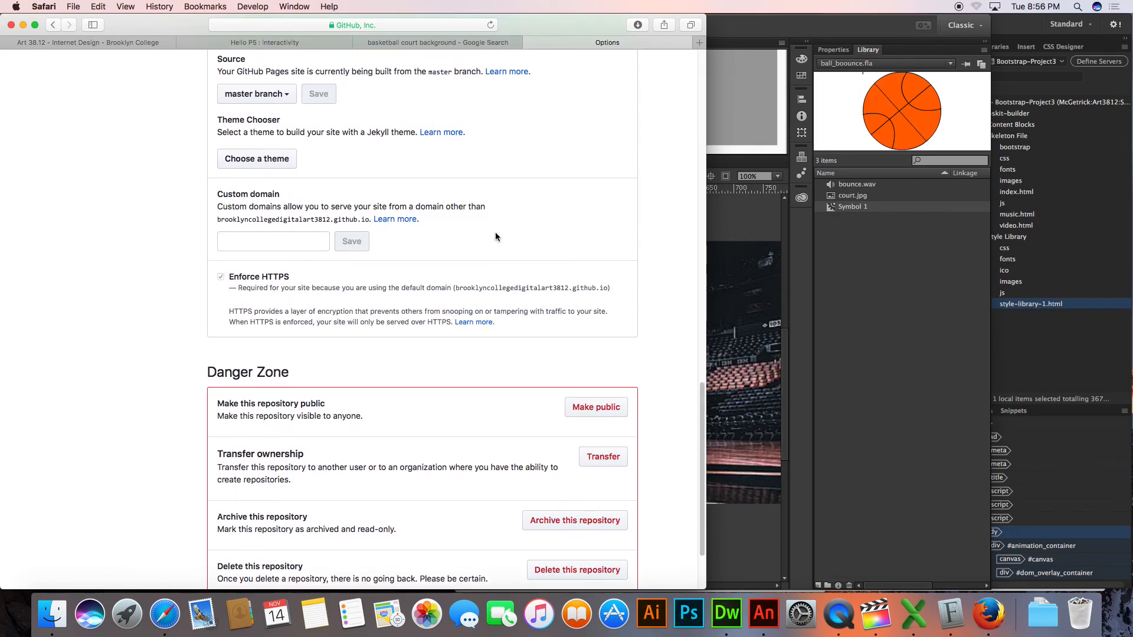
pyautogui.scroll(2, 496, 233)
pyautogui.click(468, 101)
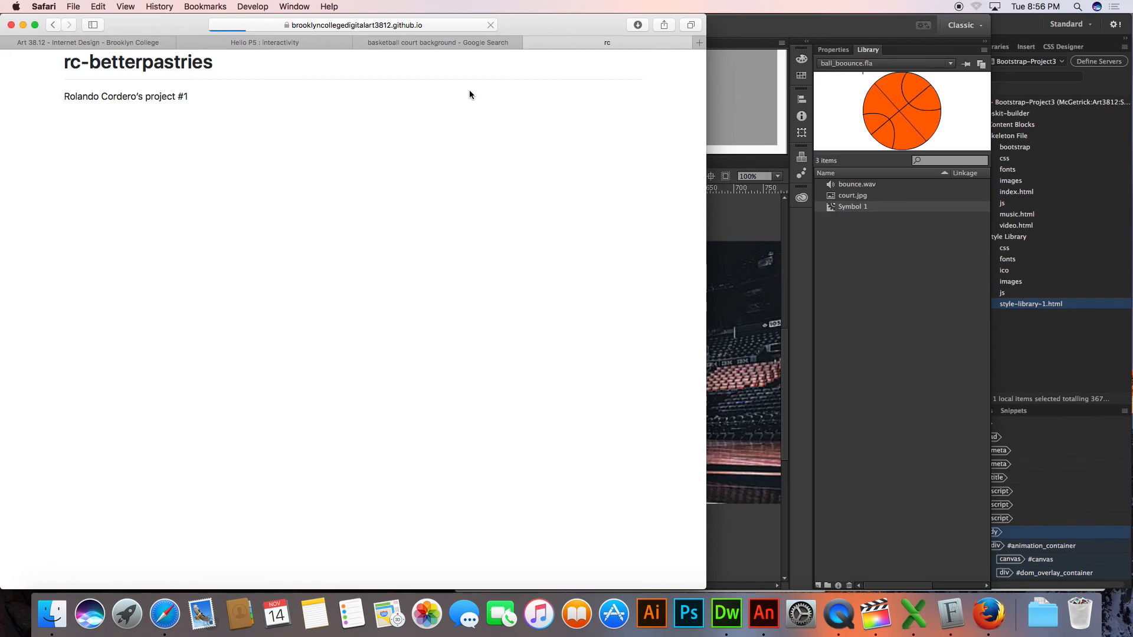
# Extend the published rc site's address with the student's project folder and load that page
pyautogui.click(451, 23)
pyautogui.click(451, 23)
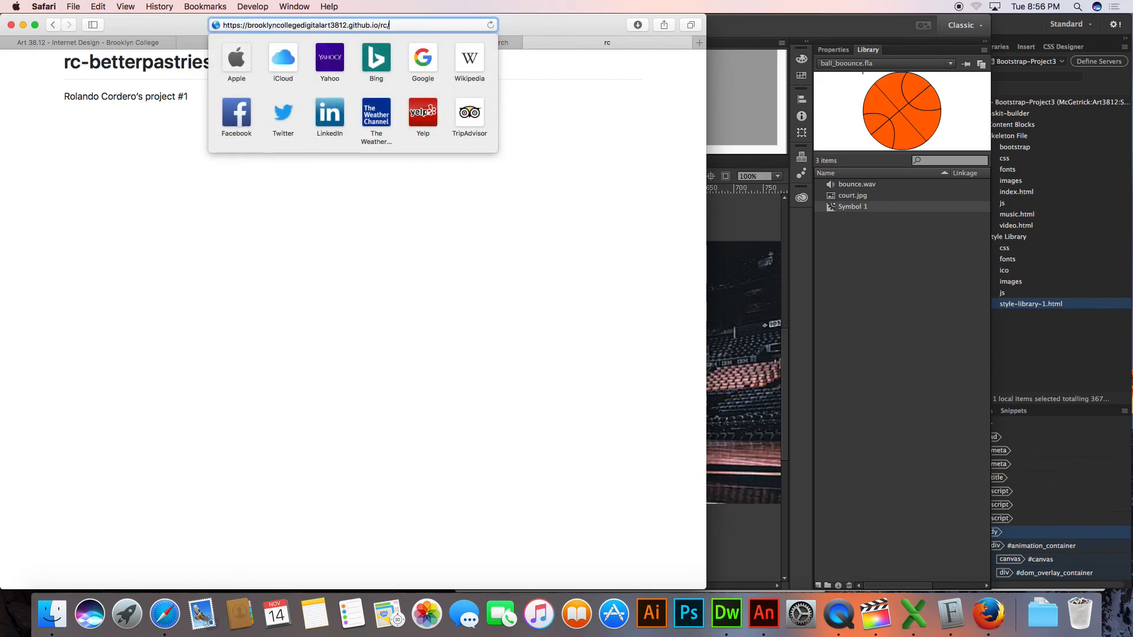
pyautogui.write('project')
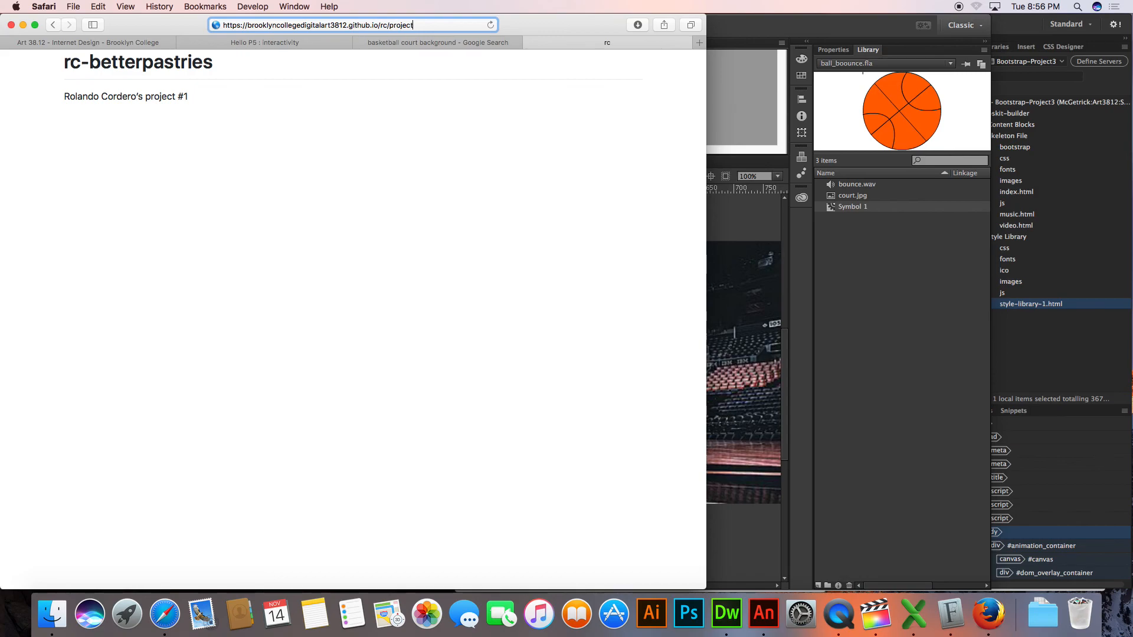
pyautogui.press('Return')
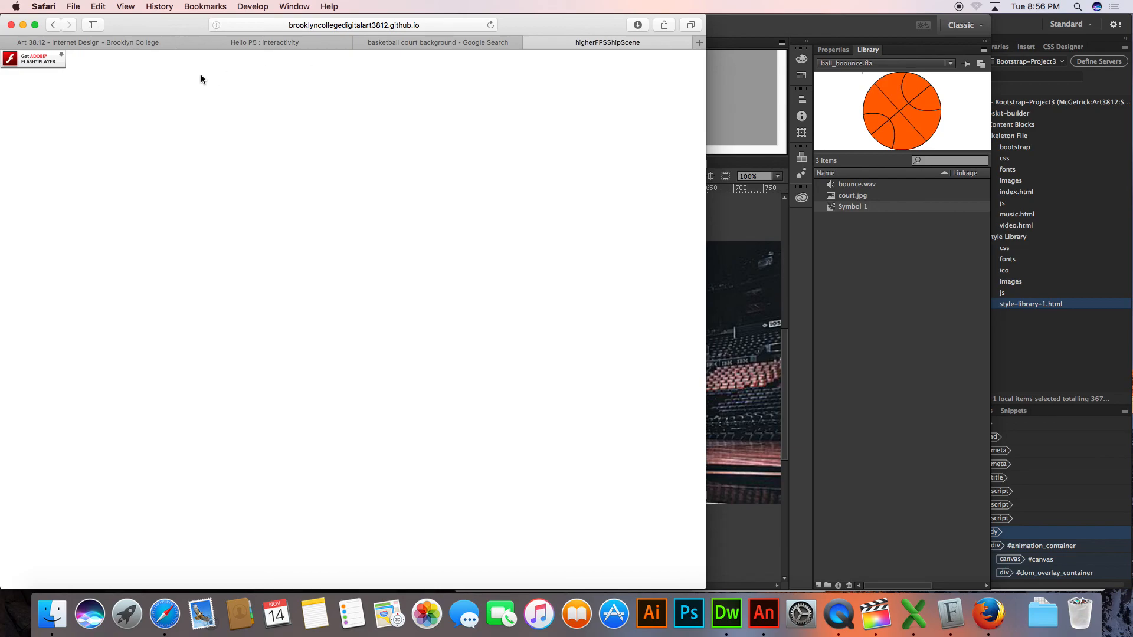
# Follow the page's Get Adobe Flash Player link, and go back to the rc repository's main page
pyautogui.click(51, 62)
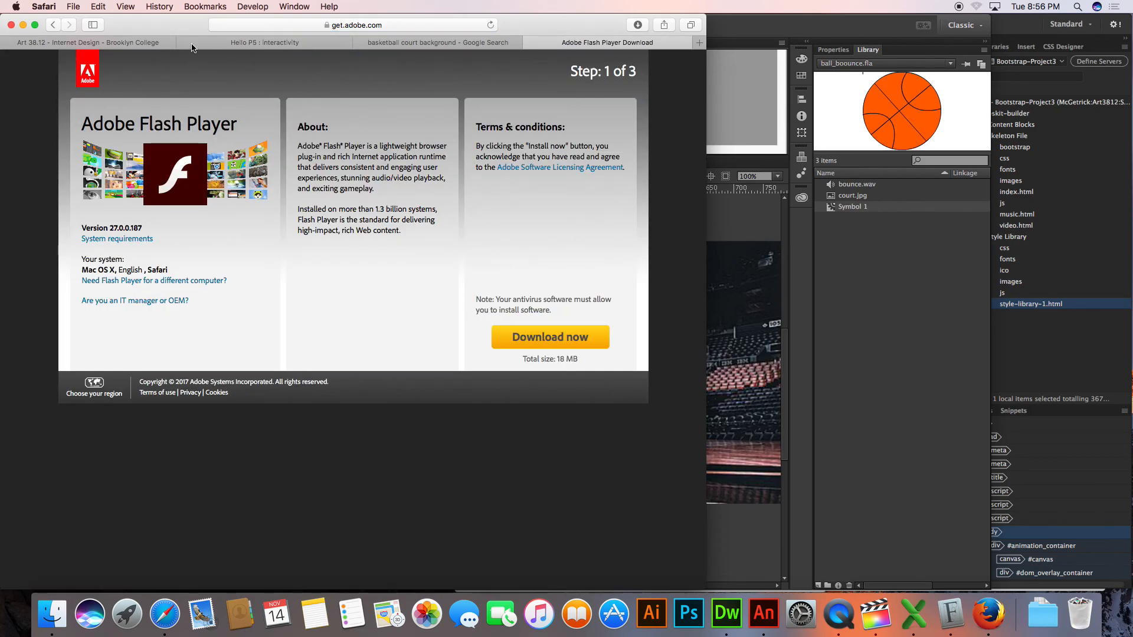
pyautogui.click(54, 26)
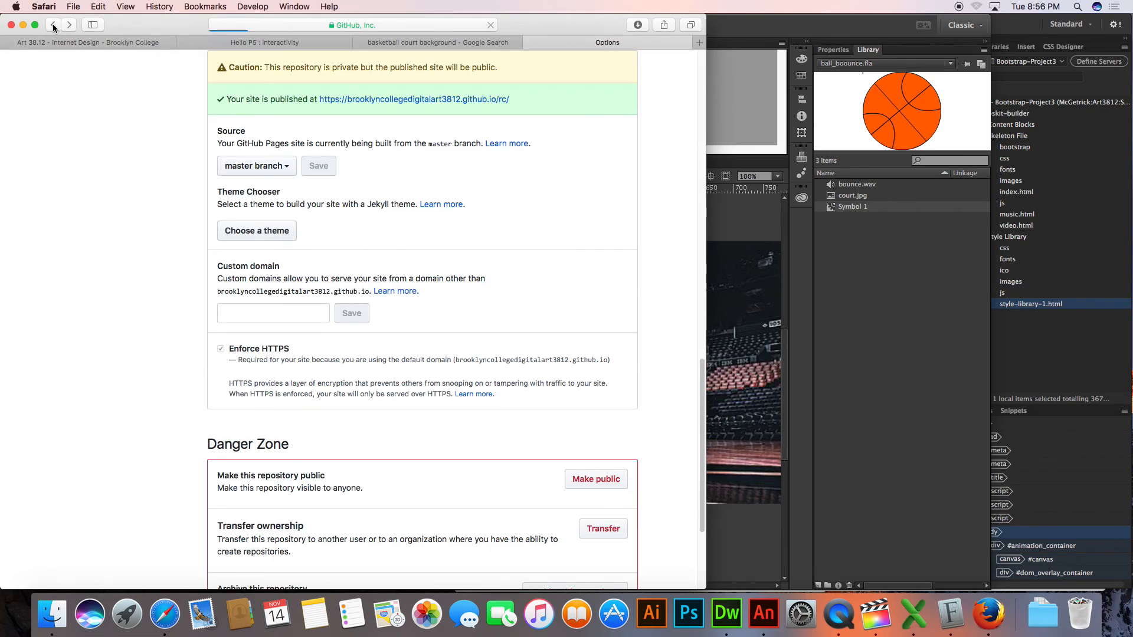
pyautogui.click(54, 26)
pyautogui.click(54, 27)
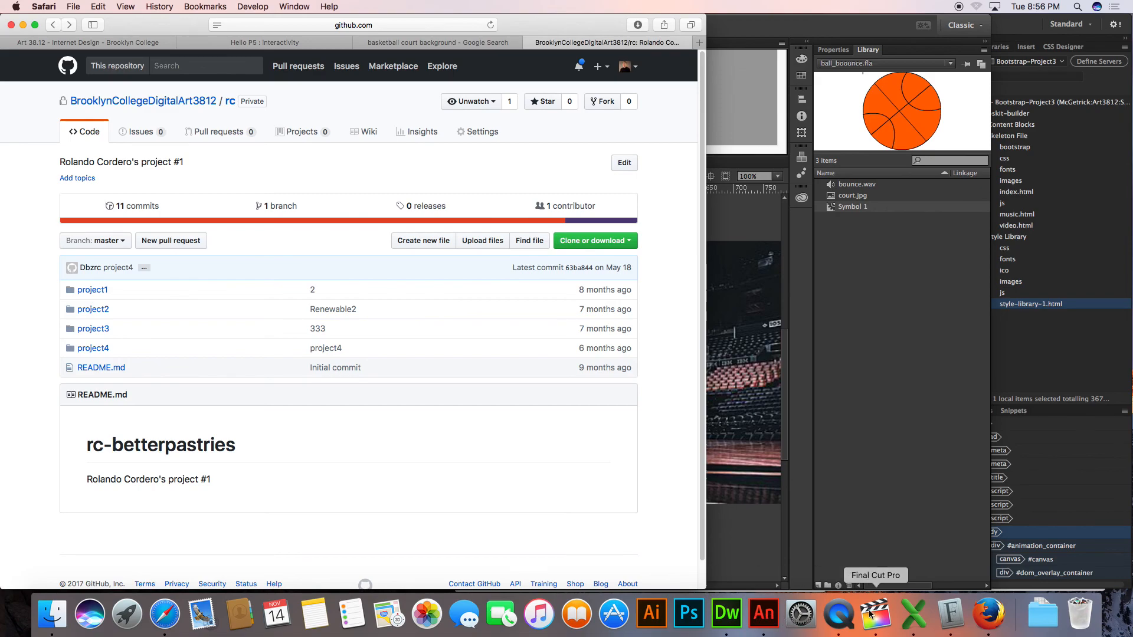
# Bring up QuickTime Player's Screen Recording window, and open the rc repository's settings in Safari with the browser window moved clear of it
pyautogui.click(838, 614)
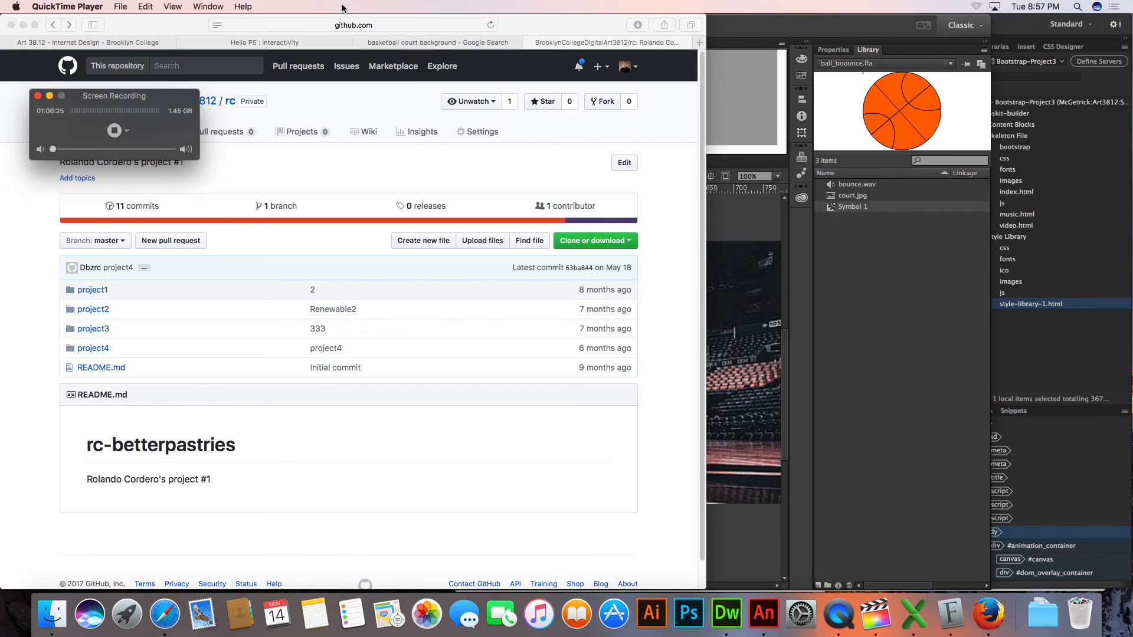
pyautogui.click(485, 137)
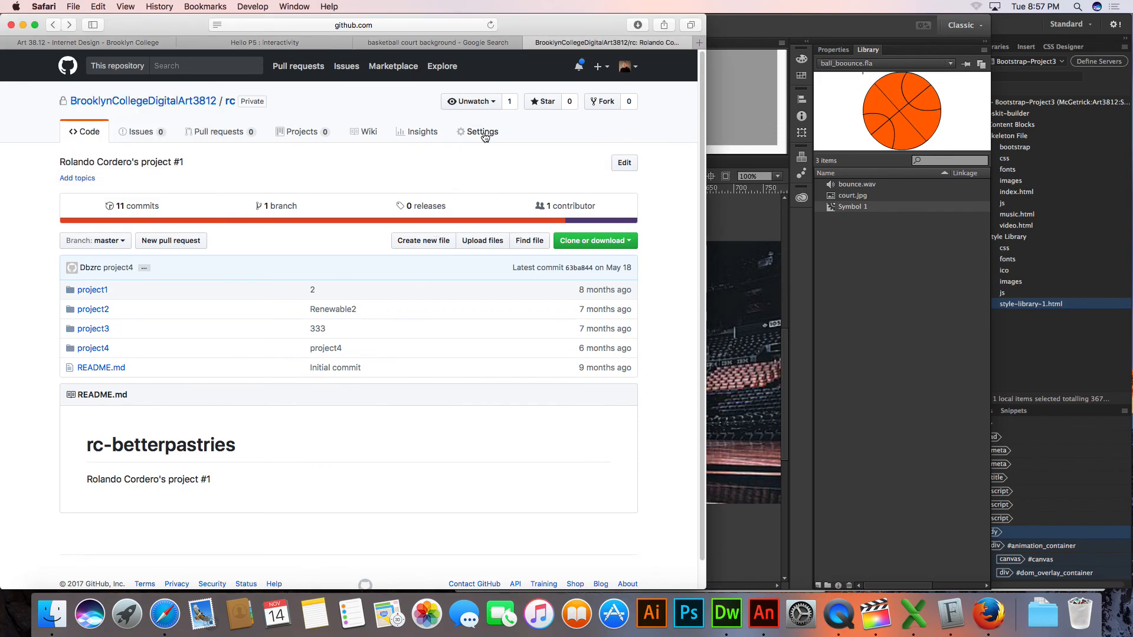
pyautogui.click(485, 137)
pyautogui.moveTo(249, 17); pyautogui.dragTo(611, 16)
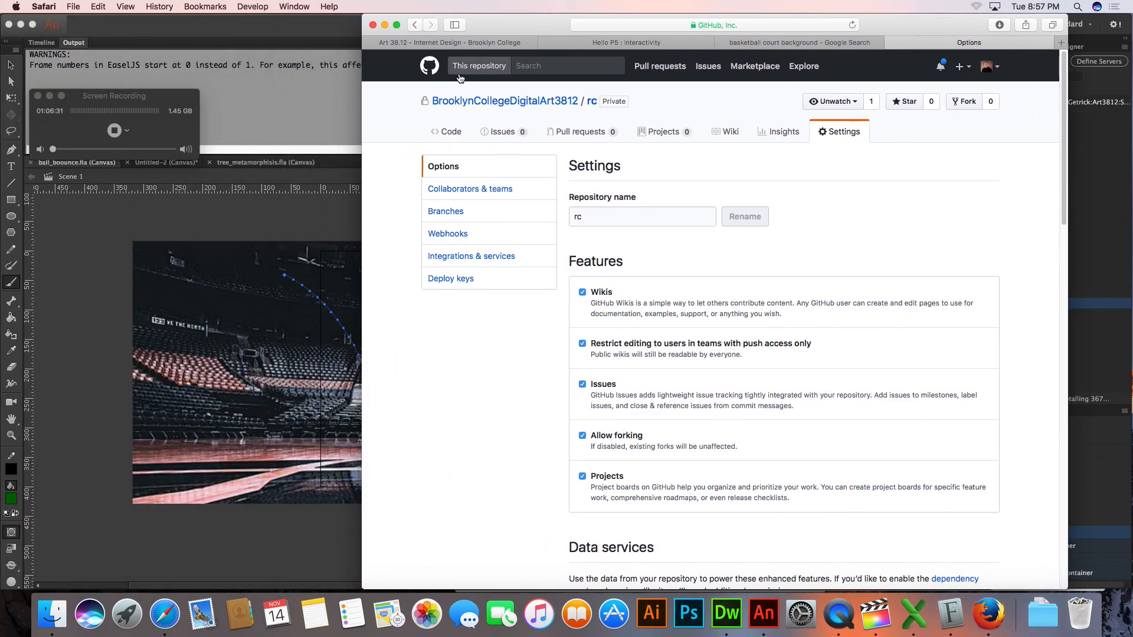
# Open a new Safari window and load youtube.com in it
pyautogui.press('super+n')
pyautogui.moveTo(434, 23); pyautogui.dragTo(186, 5)
pyautogui.write('youtube.com')
pyautogui.press('Return')
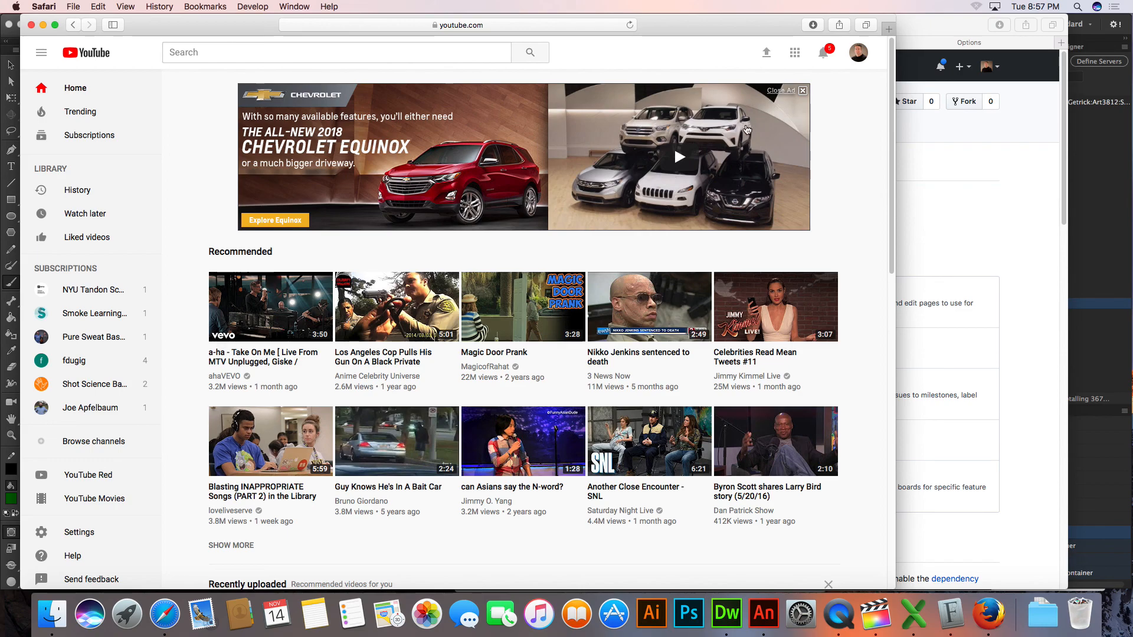
# Open the signed-in account's own YouTube channel and view the full list of its uploads
pyautogui.click(859, 60)
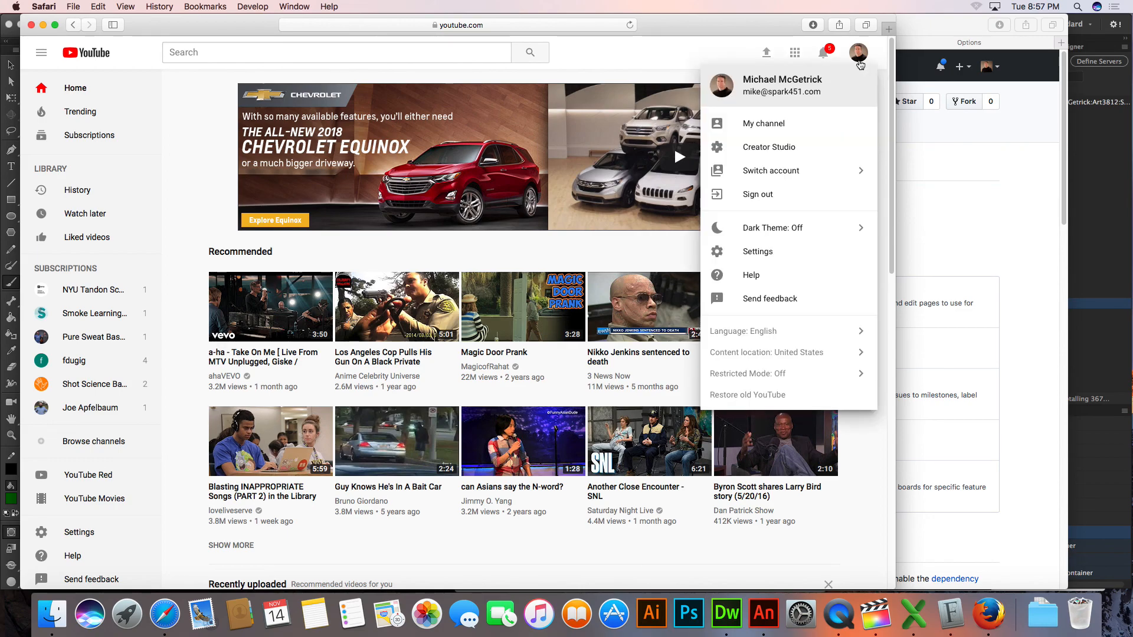
pyautogui.click(801, 130)
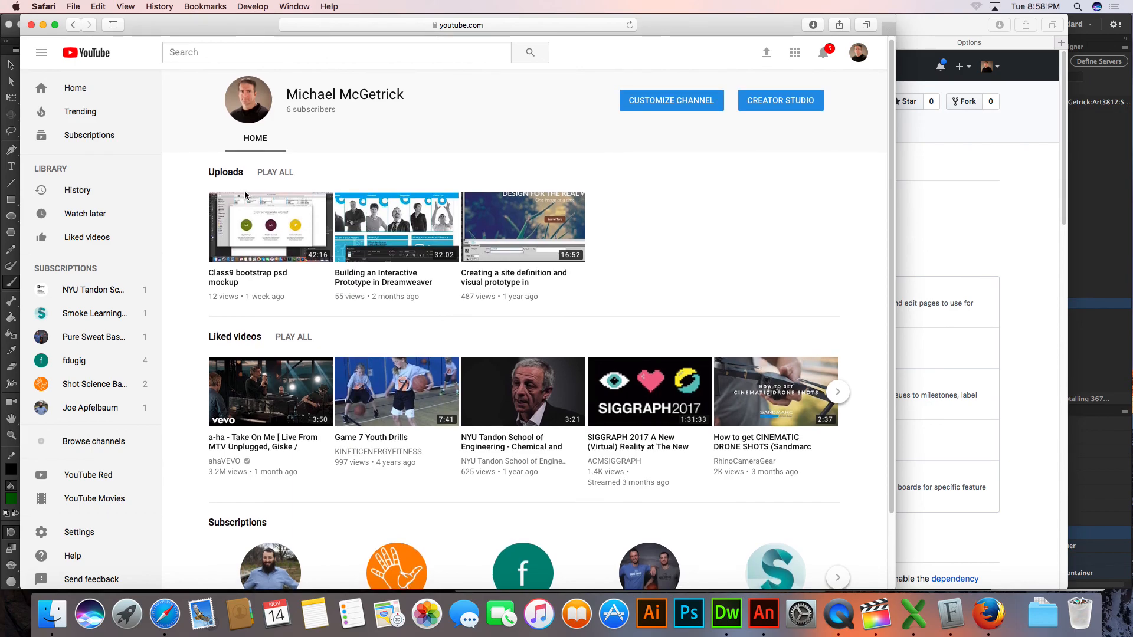
pyautogui.scroll(-3, 245, 195)
pyautogui.scroll(3, 246, 196)
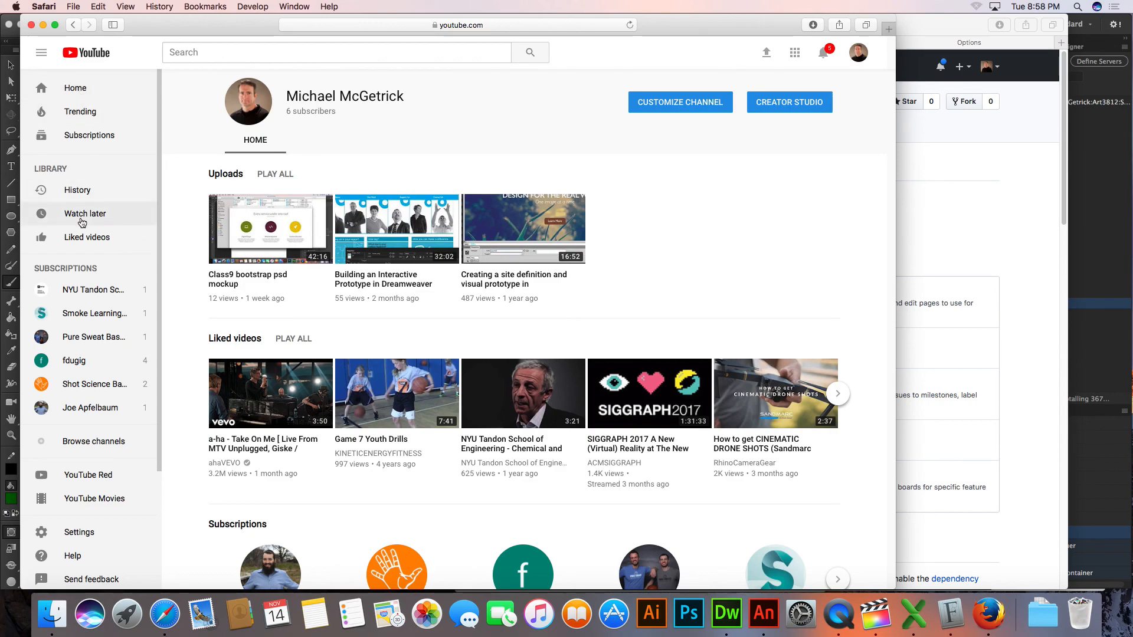
pyautogui.scroll(-5, 81, 220)
pyautogui.scroll(5, 80, 218)
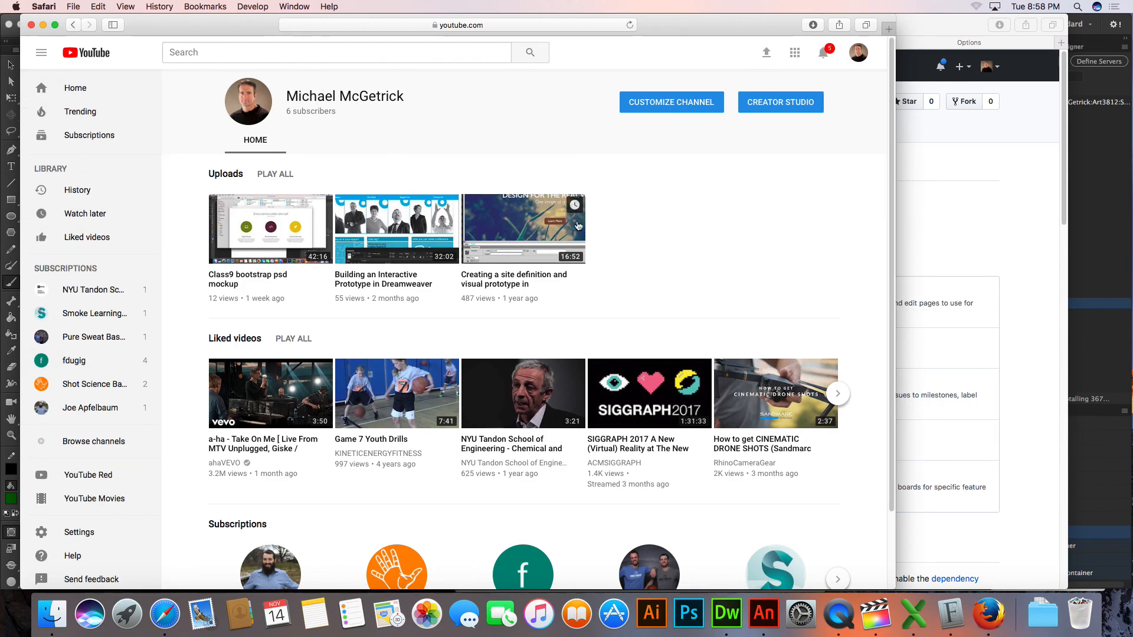
pyautogui.click(235, 175)
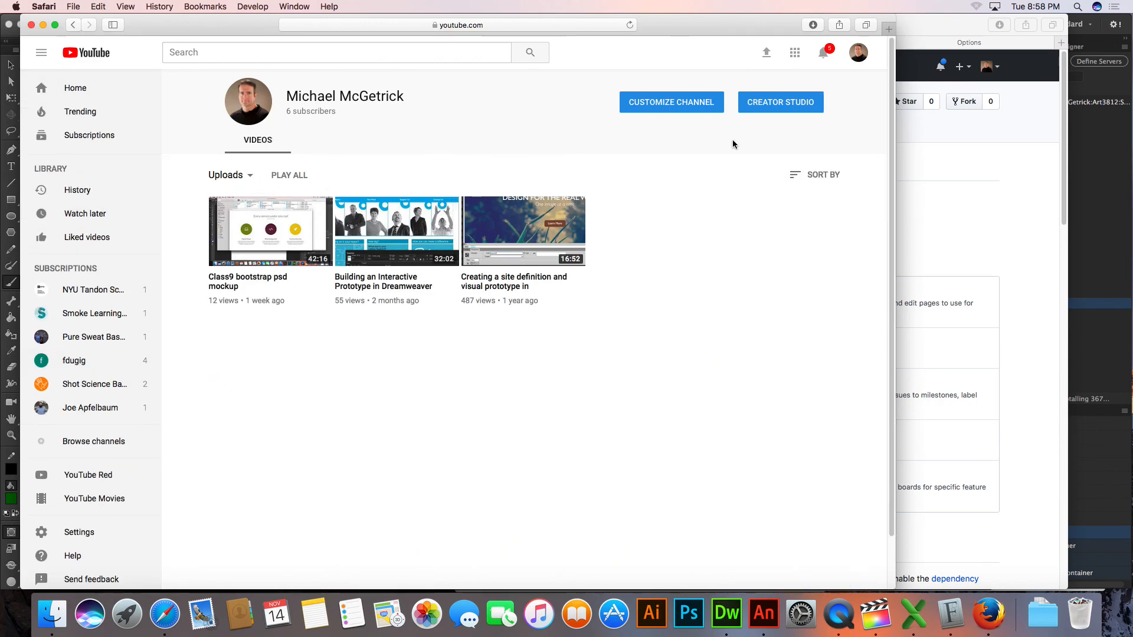
# Open YouTube's video upload page in a window moved aside, and switch to Finder to show the Week 11 folder
pyautogui.click(766, 52)
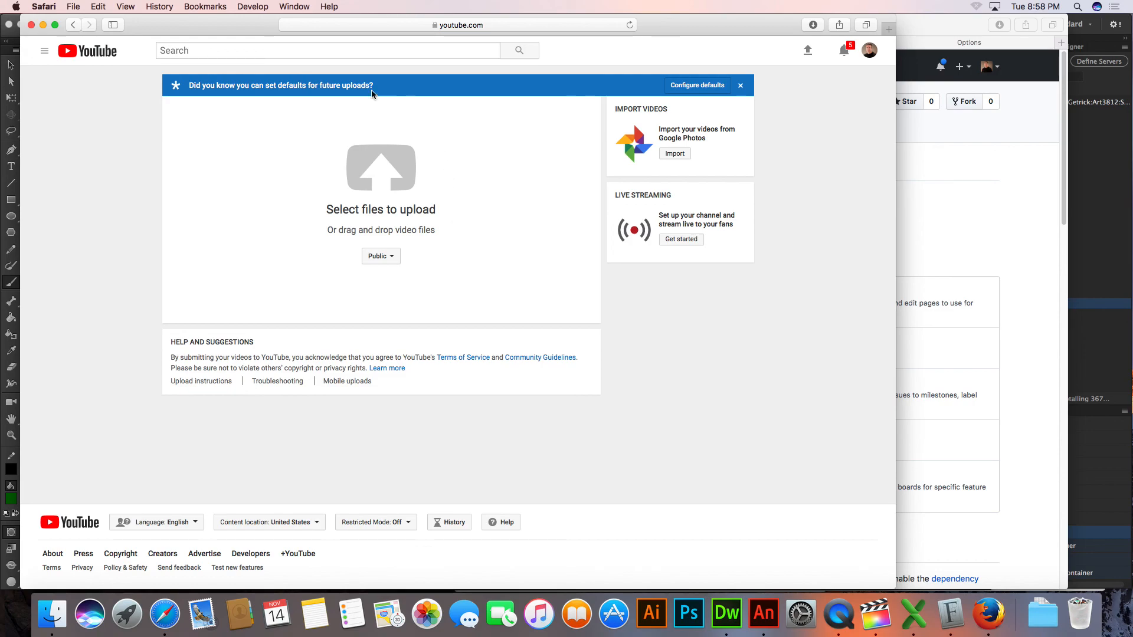
pyautogui.moveTo(239, 27); pyautogui.dragTo(489, 3)
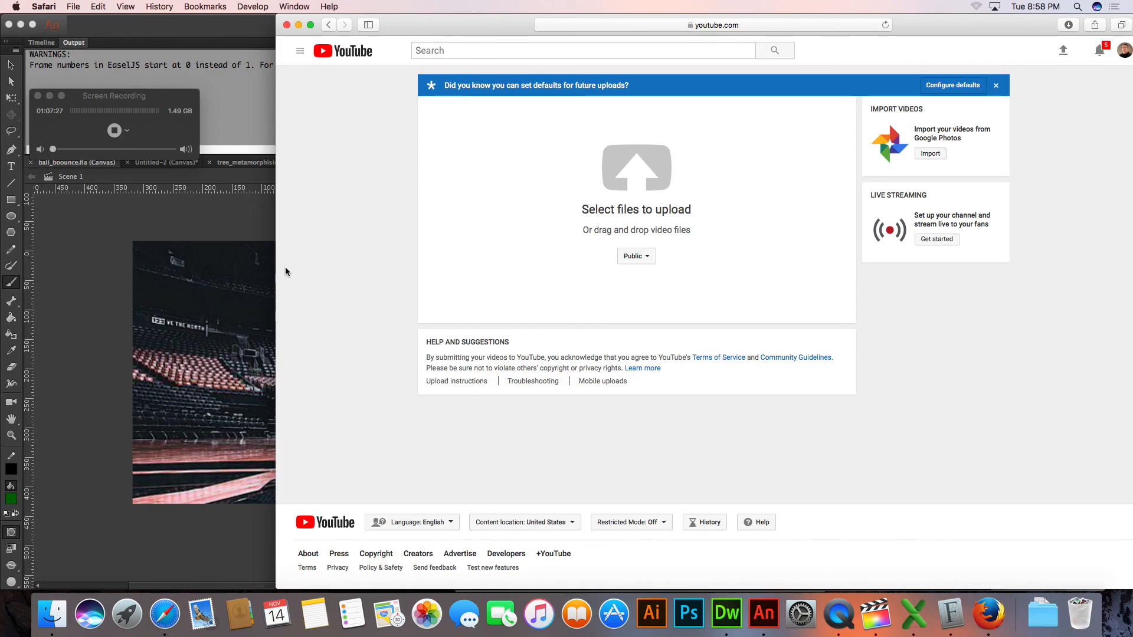
pyautogui.moveTo(286, 271); pyautogui.dragTo(514, 263)
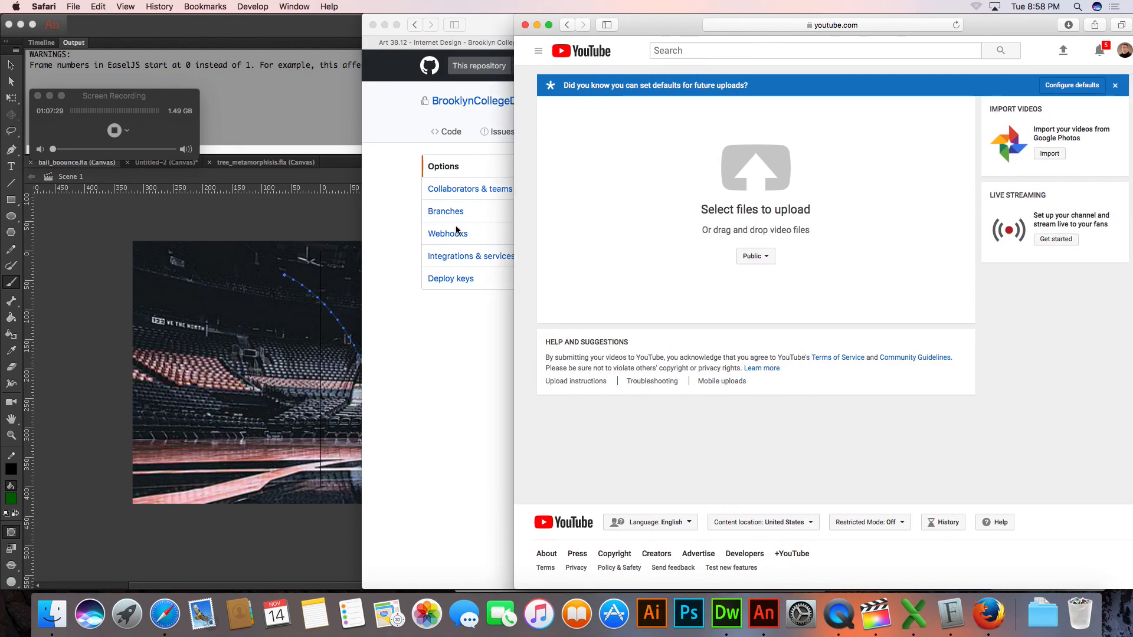
pyautogui.click(52, 614)
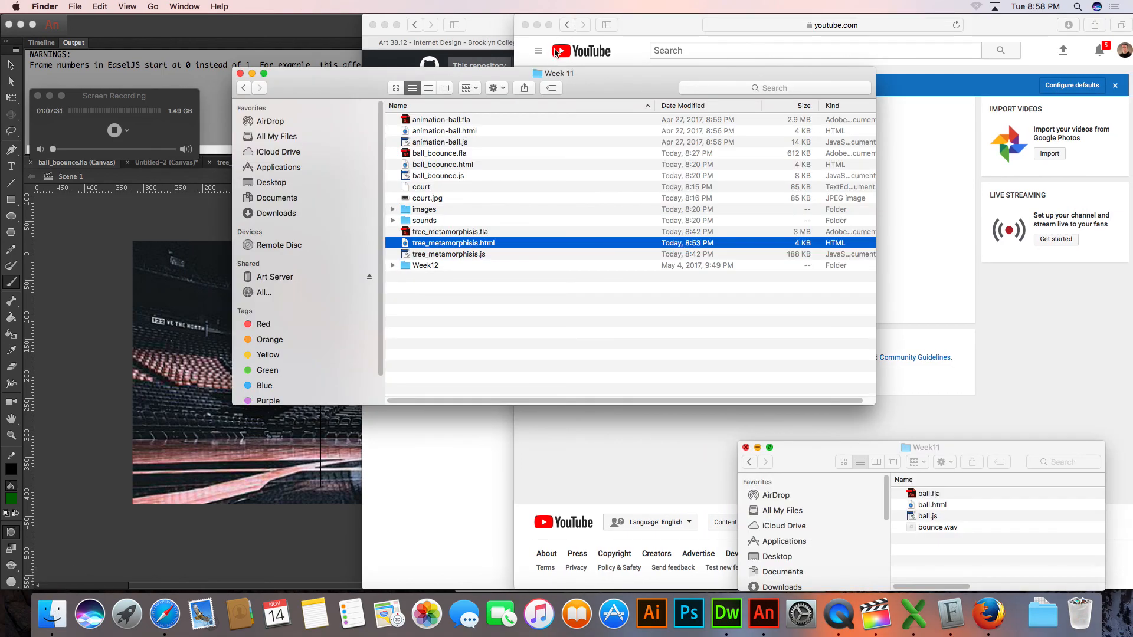
# Open the Documents folder in the Finder window moved aside, and rename the class 11 recording as class11_p5js_advanced_examples.mov
pyautogui.moveTo(330, 82); pyautogui.dragTo(133, 73)
pyautogui.click(87, 190)
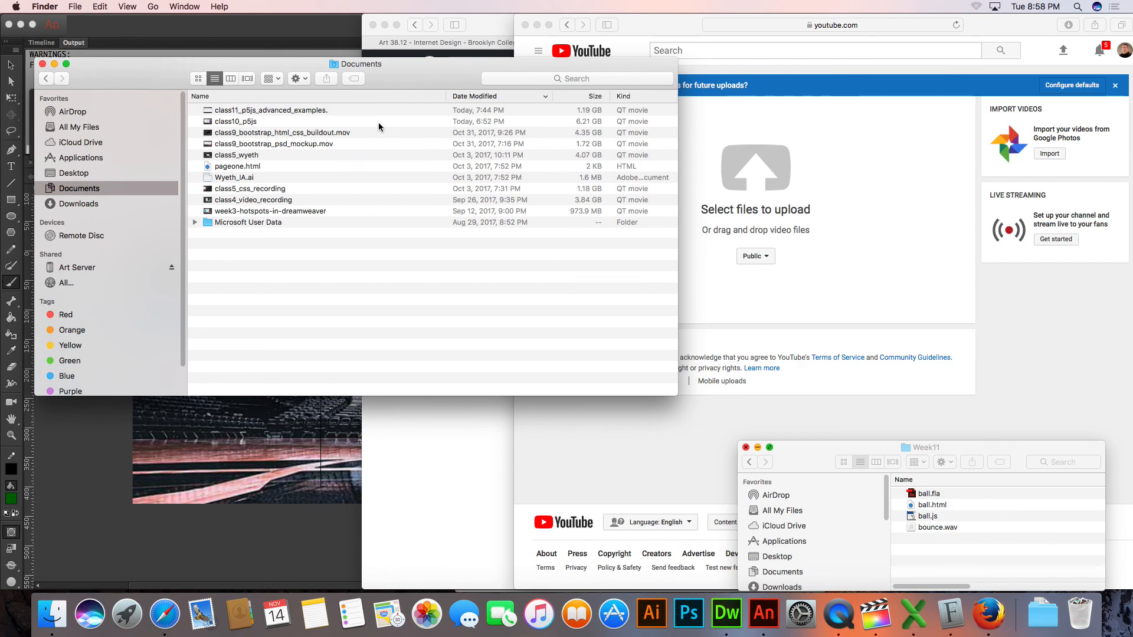
pyautogui.click(348, 114)
pyautogui.press('Return')
pyautogui.press('Right')
pyautogui.press('BackSpace')
pyautogui.write('.mov')
pyautogui.press('Return')
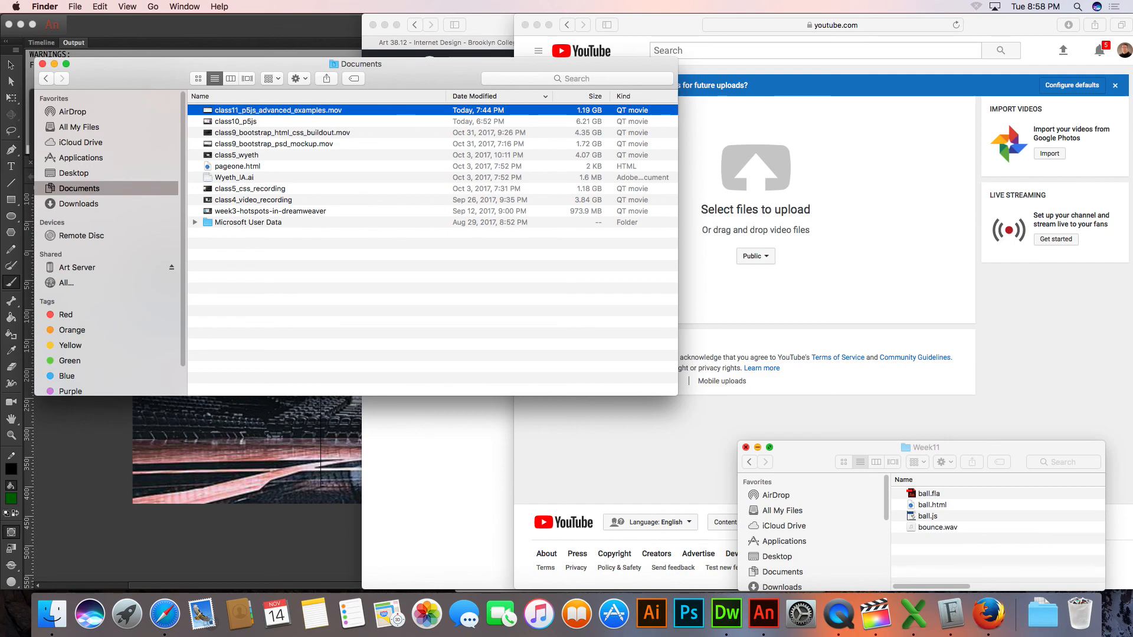
# Try to drop the class10_p5js recording from the Documents folder onto YouTube's upload area
pyautogui.click(243, 123)
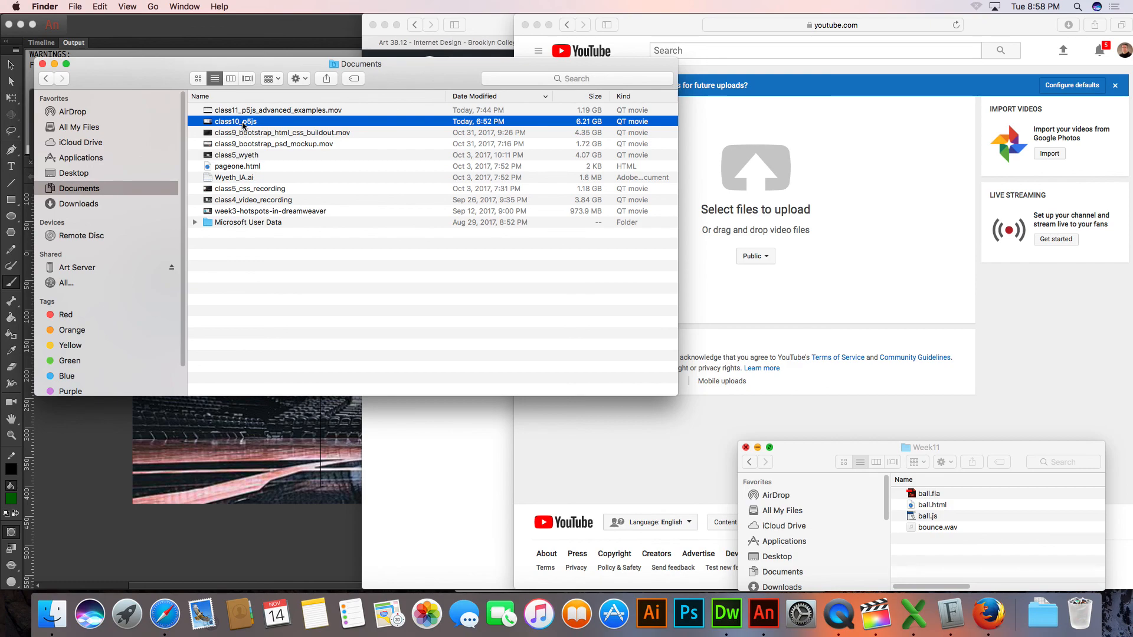
pyautogui.moveTo(245, 124); pyautogui.dragTo(753, 225)
pyautogui.click(694, 273)
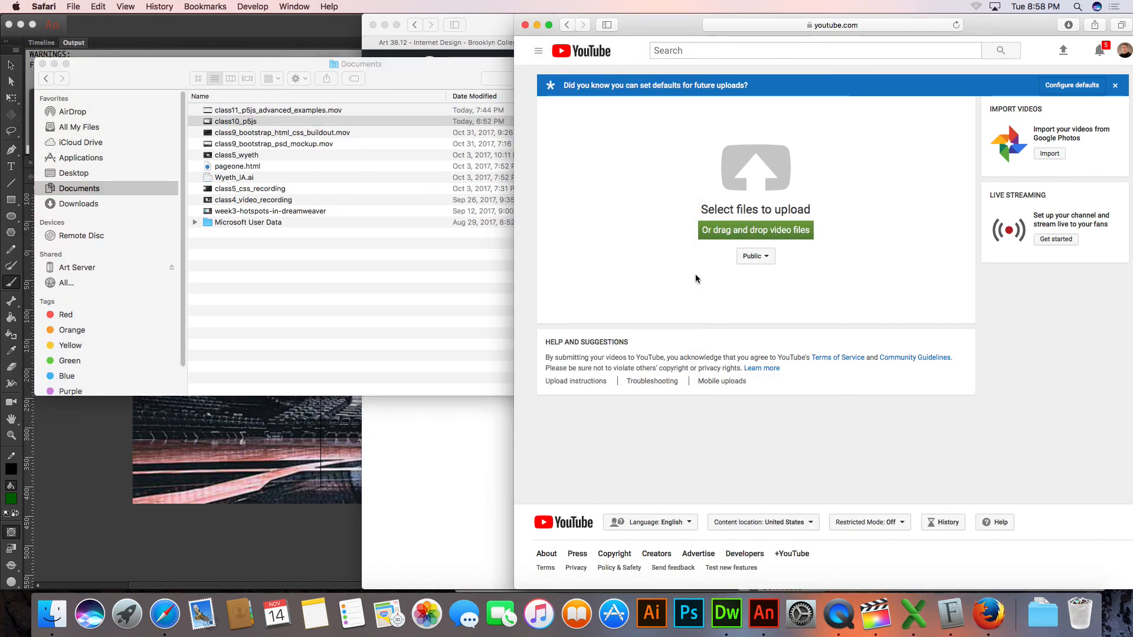
pyautogui.moveTo(287, 123); pyautogui.dragTo(750, 231)
# Open the upload page's file chooser at the Documents folder and choose class11_p5js_advanced_examples.mov for upload
pyautogui.click(753, 238)
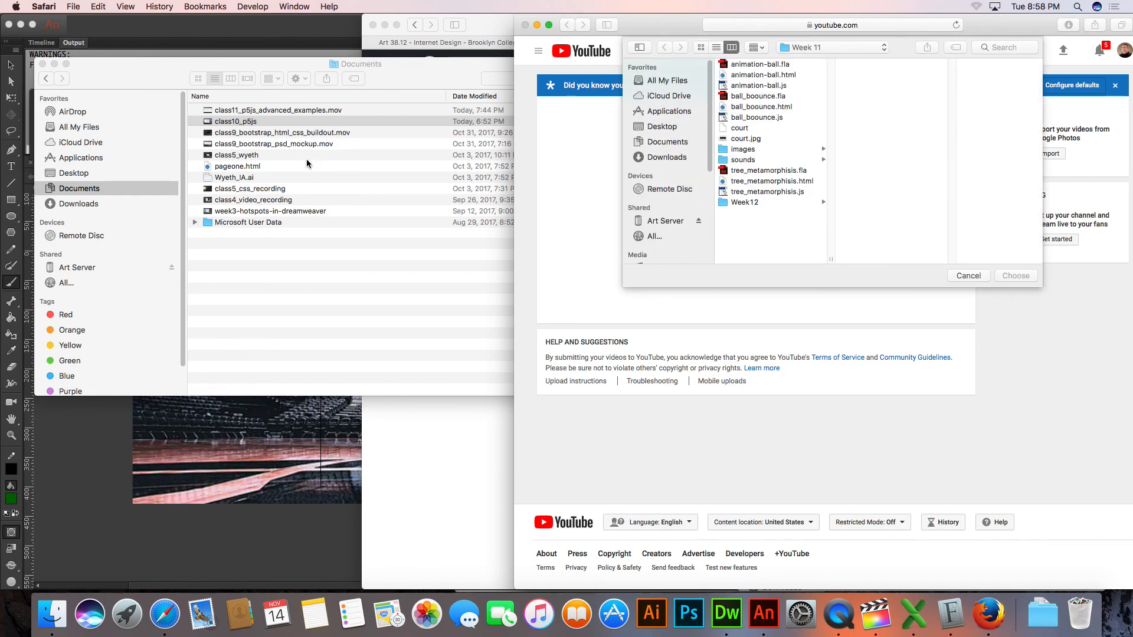
pyautogui.moveTo(233, 121); pyautogui.dragTo(721, 219)
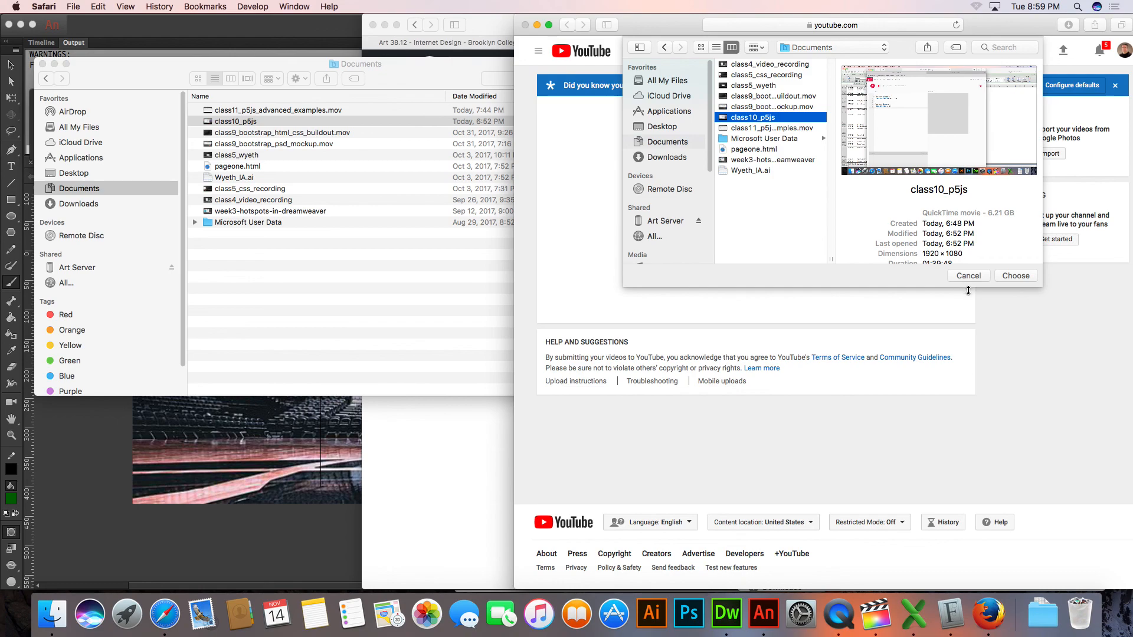
pyautogui.click(750, 128)
pyautogui.click(1010, 277)
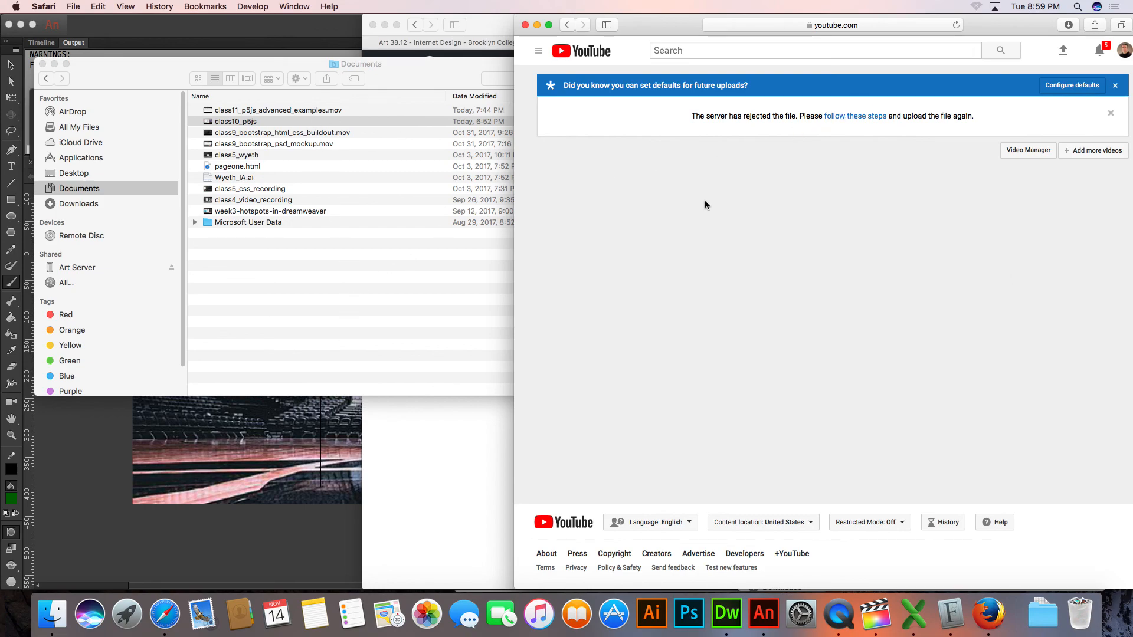
# Check YouTube's help on uploading errors, return to a fresh upload page, and try uploading class11_p5js_advanced_examples.mov again from the Documents folder
pyautogui.click(843, 115)
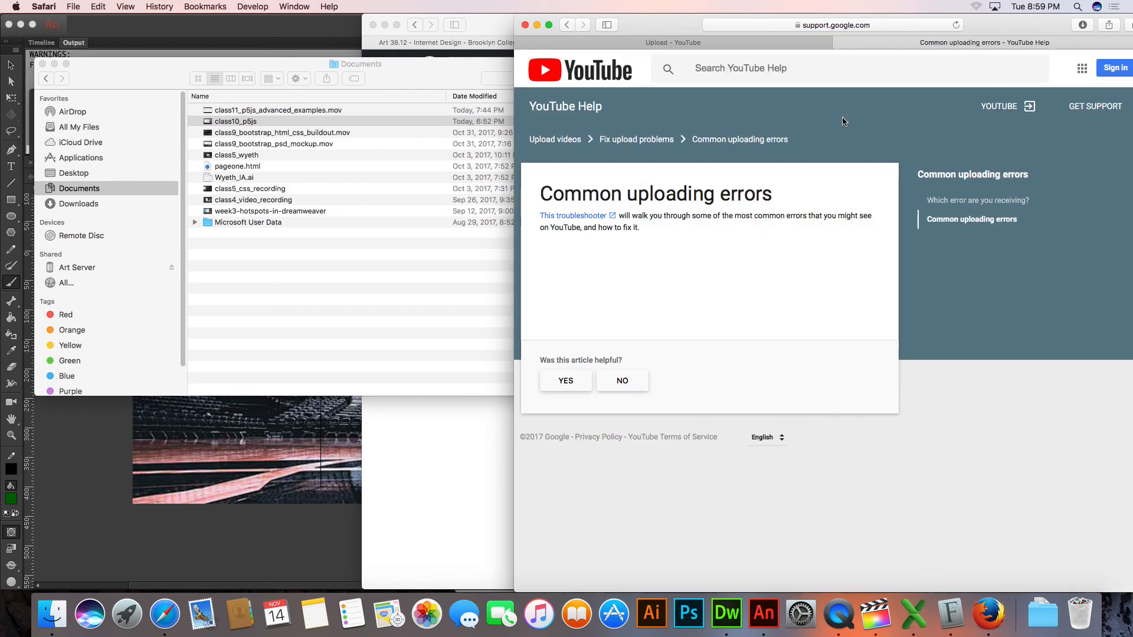
pyautogui.click(567, 26)
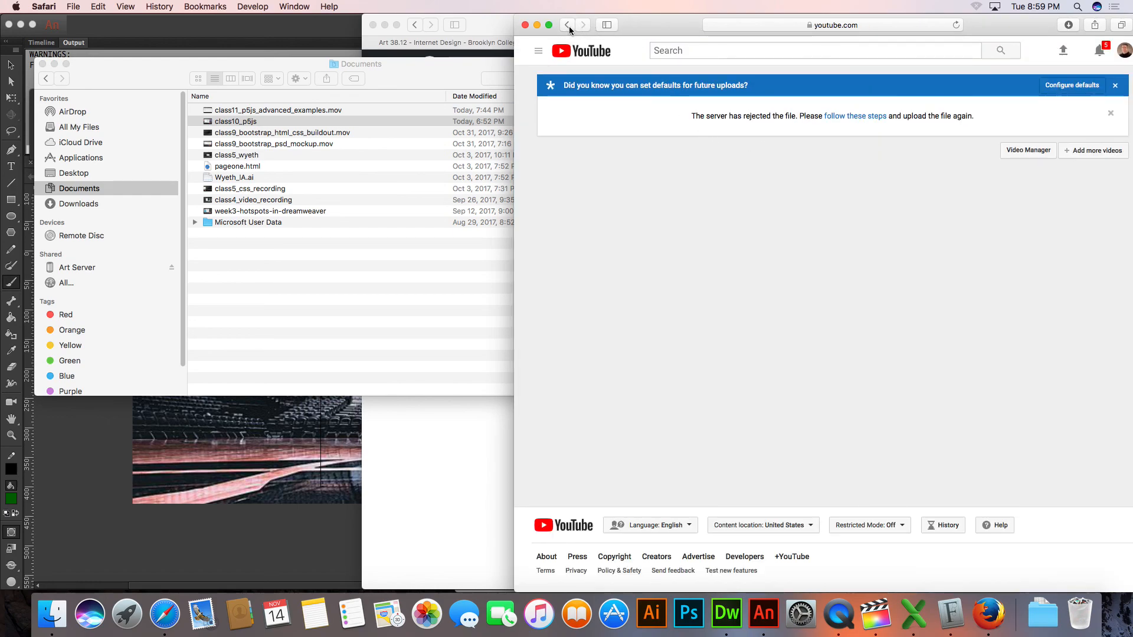
pyautogui.click(569, 26)
pyautogui.click(1022, 53)
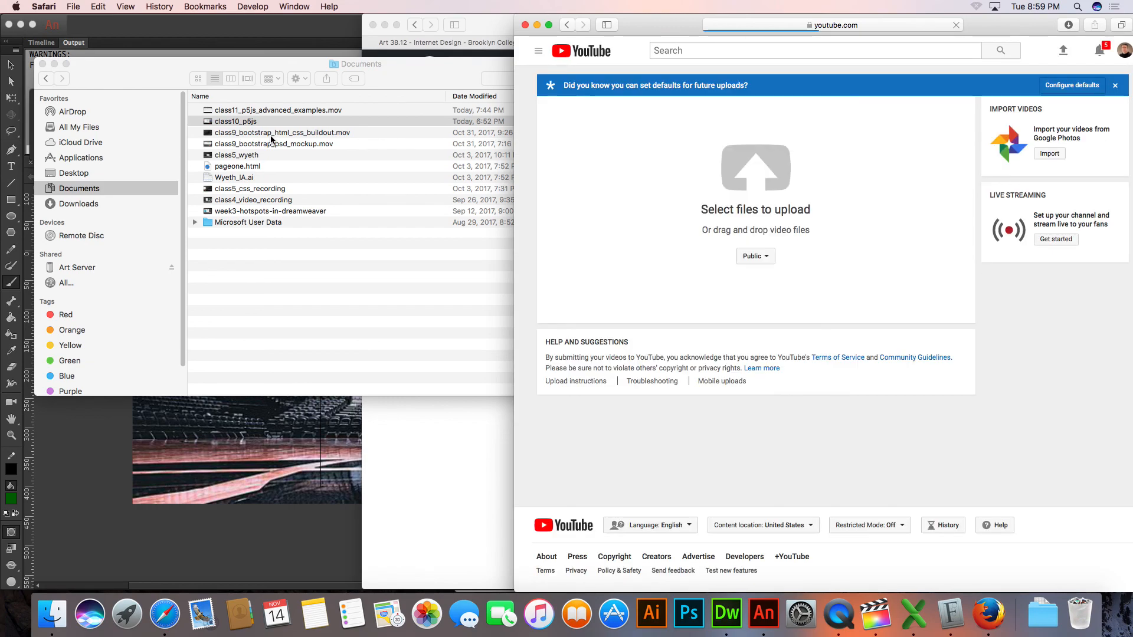
pyautogui.moveTo(289, 112); pyautogui.dragTo(664, 175)
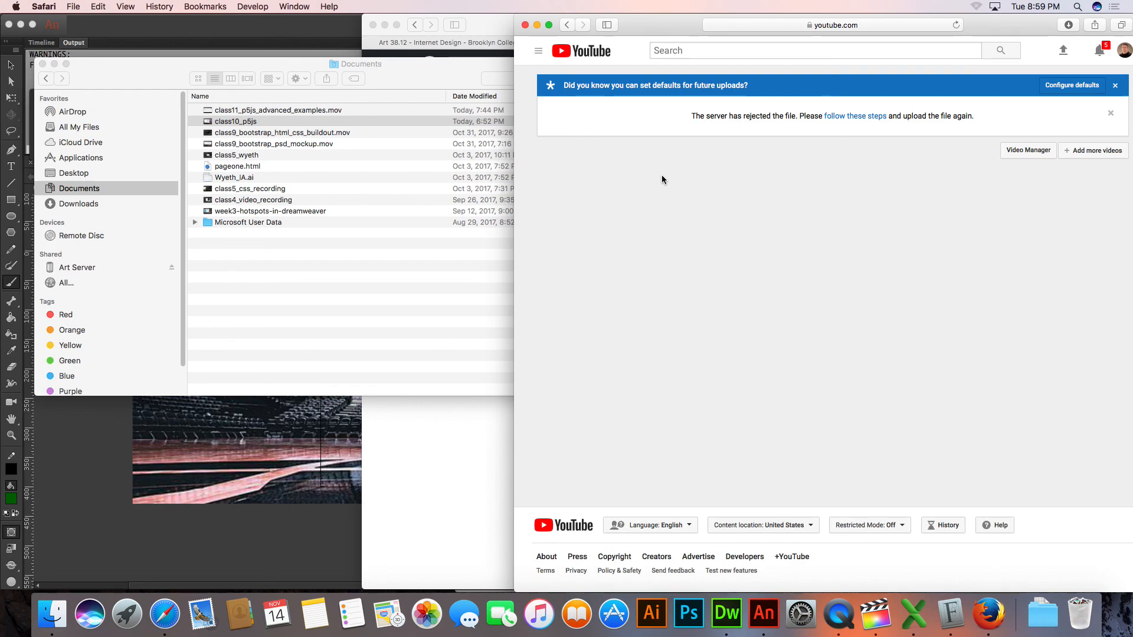
# Sort the Documents folder by date modified with the newest files first, and switch from Finder to Safari
pyautogui.click(480, 96)
pyautogui.click(480, 96)
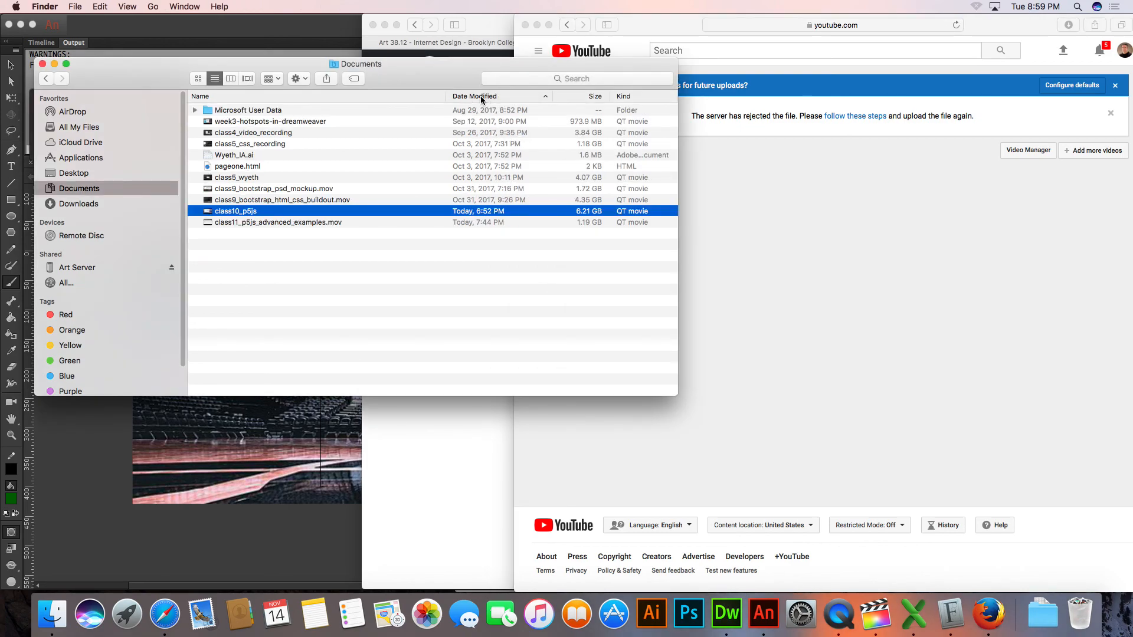
pyautogui.click(480, 96)
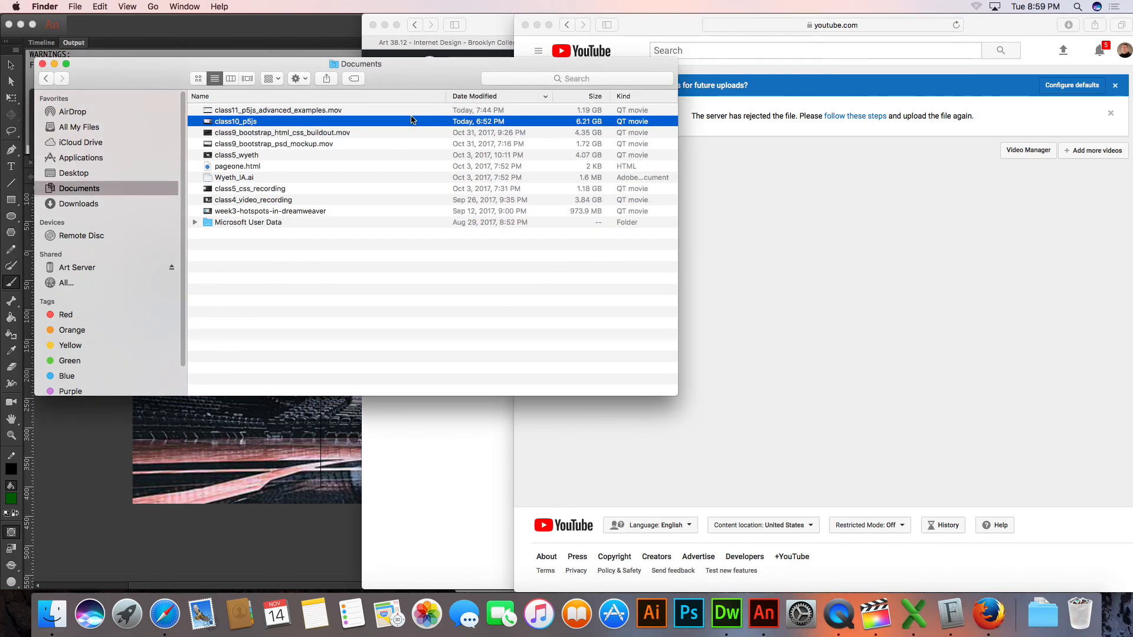
pyautogui.press('super+Tab')
pyautogui.press('super+Tab')
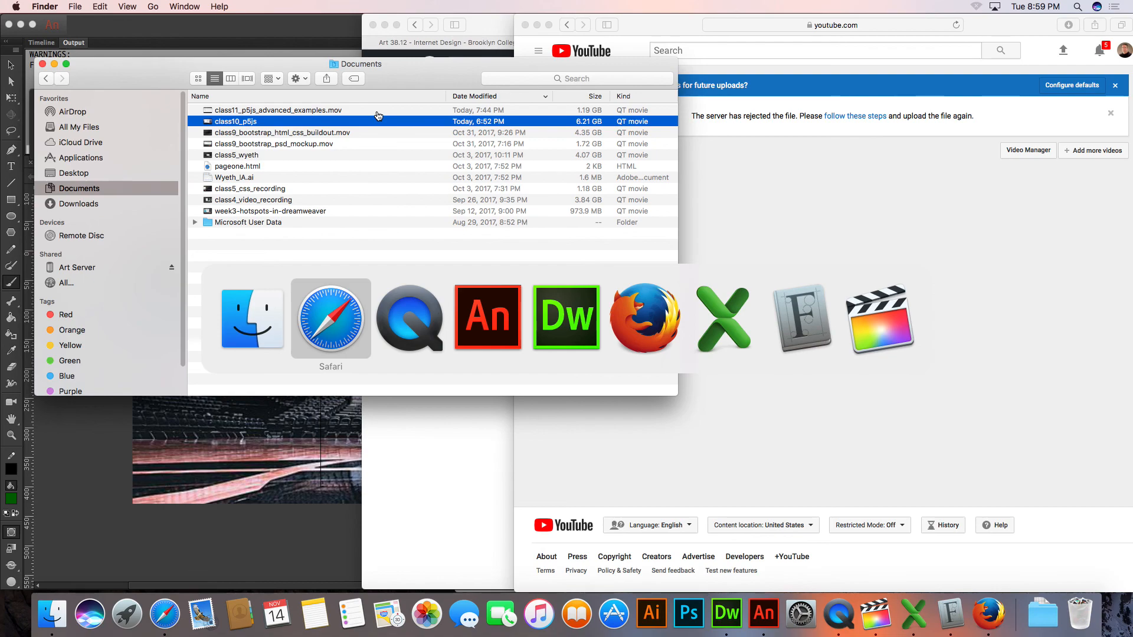